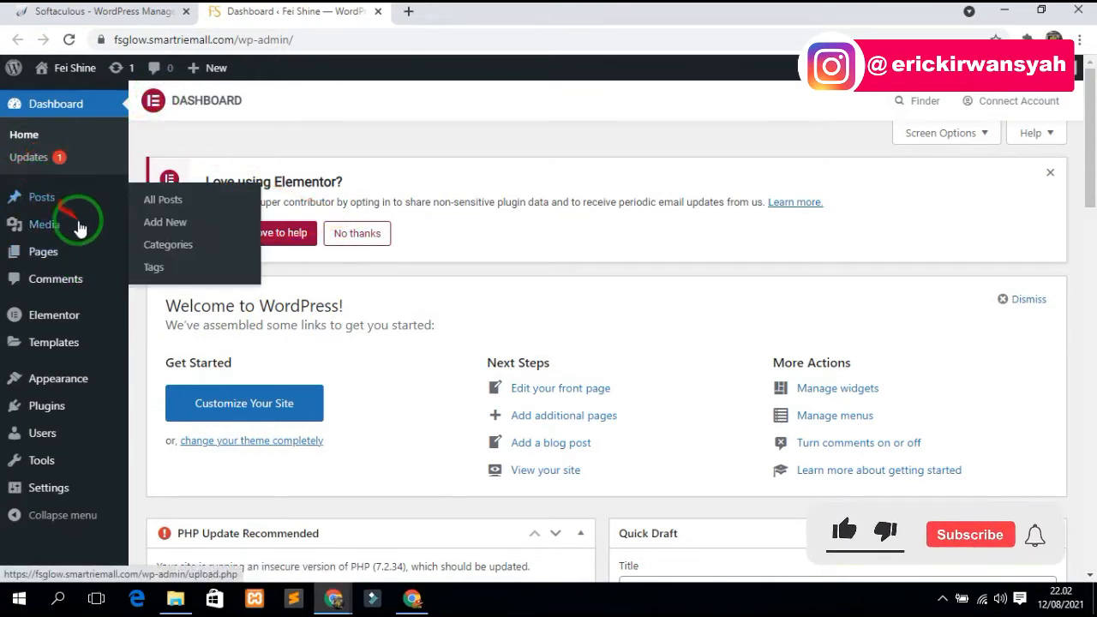
- Upload E:\sejoli\sejoli.zip as a new plugin and install it
{"action": "mouse_move", "coordinate": [54, 410]}
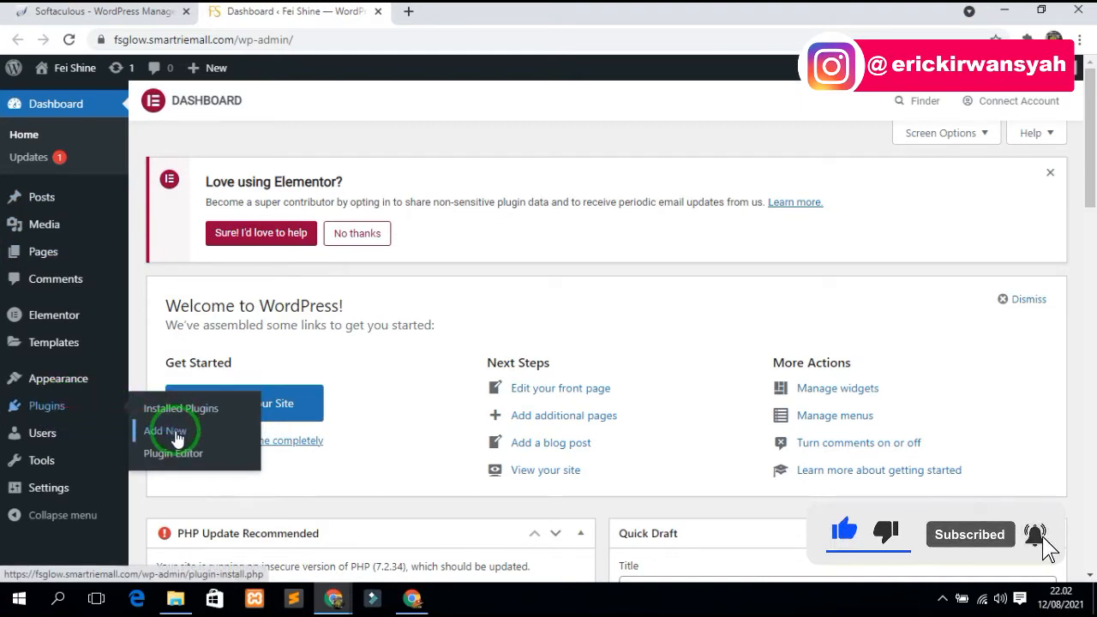
{"action": "left_click", "coordinate": [176, 435]}
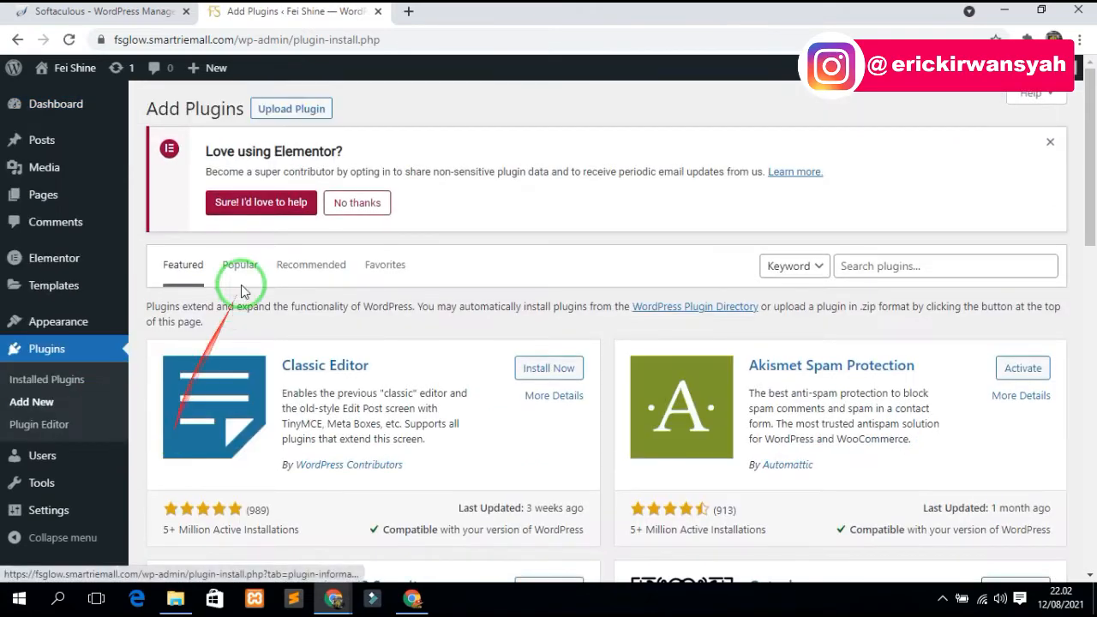
{"action": "left_click", "coordinate": [286, 110]}
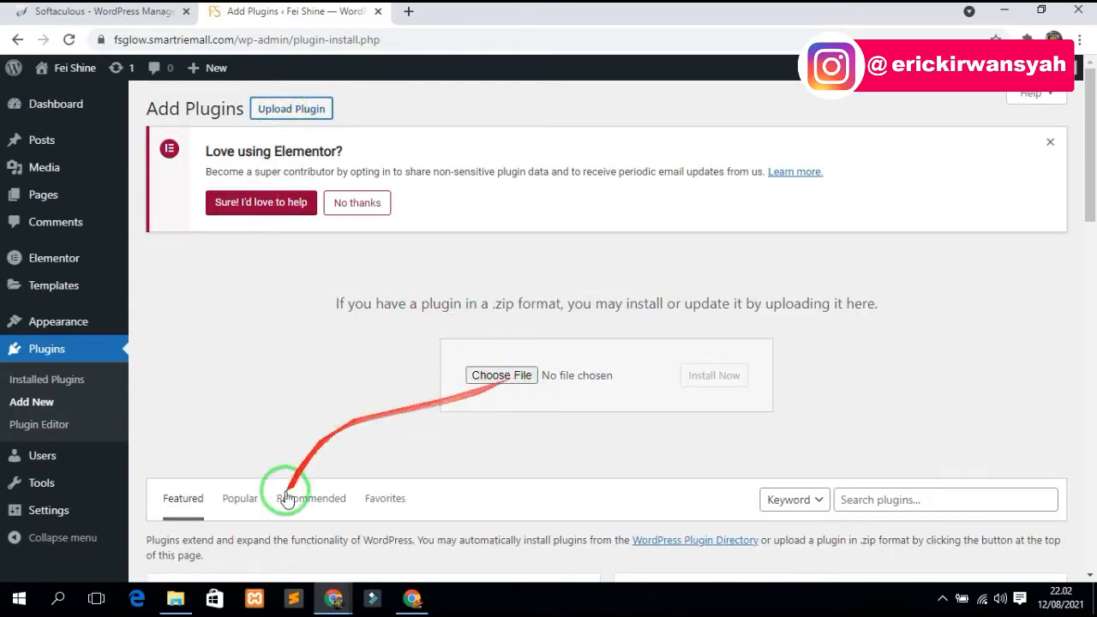
{"action": "left_click", "coordinate": [514, 375]}
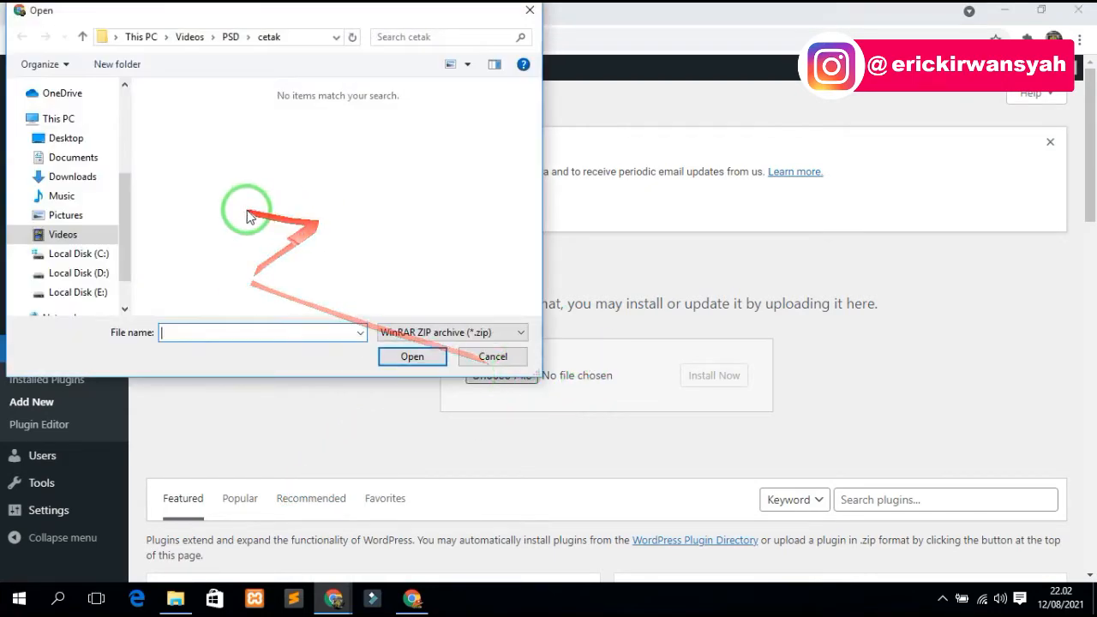
{"action": "left_click", "coordinate": [86, 292]}
{"action": "left_click", "coordinate": [183, 293]}
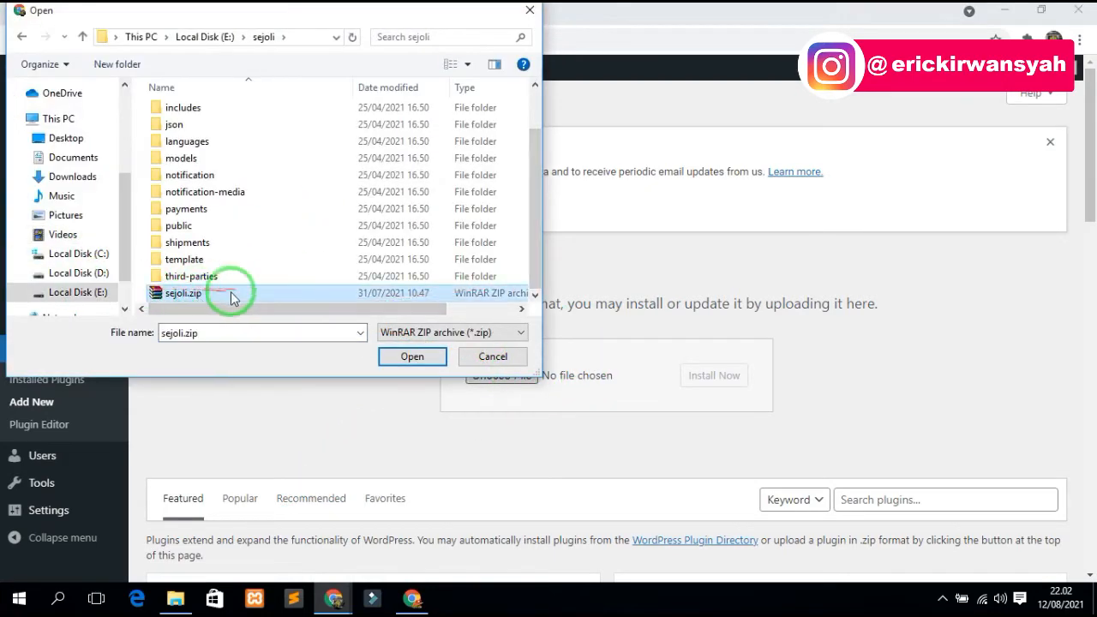
{"action": "left_click", "coordinate": [413, 357]}
{"action": "left_click", "coordinate": [724, 375]}
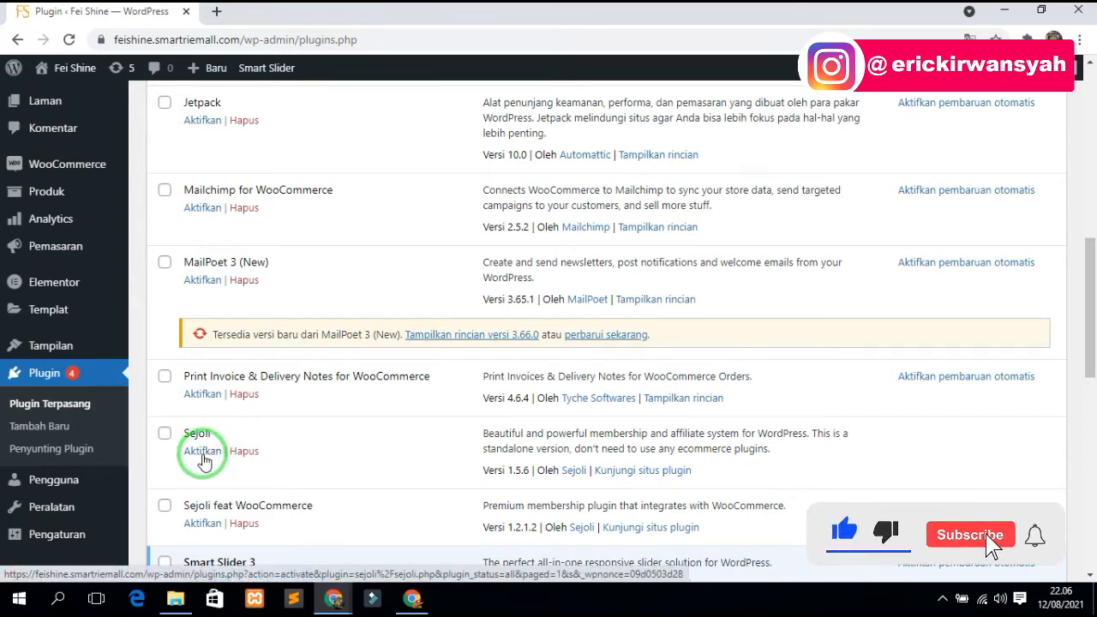
- Activate the Sejoli plugin and check the Plugins page notices
{"action": "left_click", "coordinate": [203, 454]}
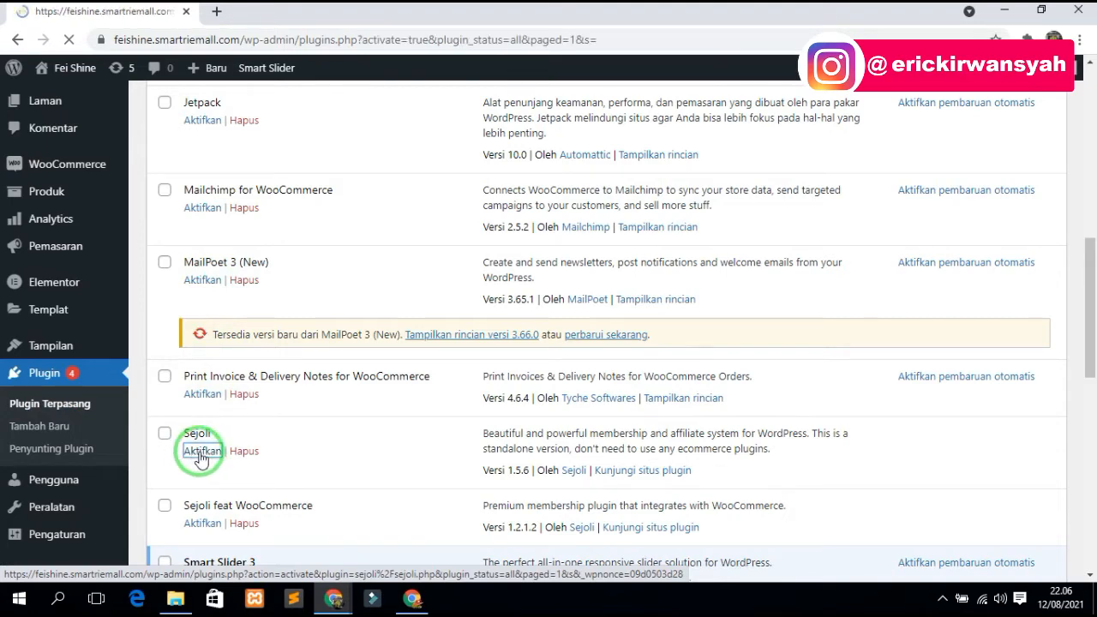
{"action": "scroll", "coordinate": [199, 458], "scroll_direction": "down", "scroll_amount": 5}
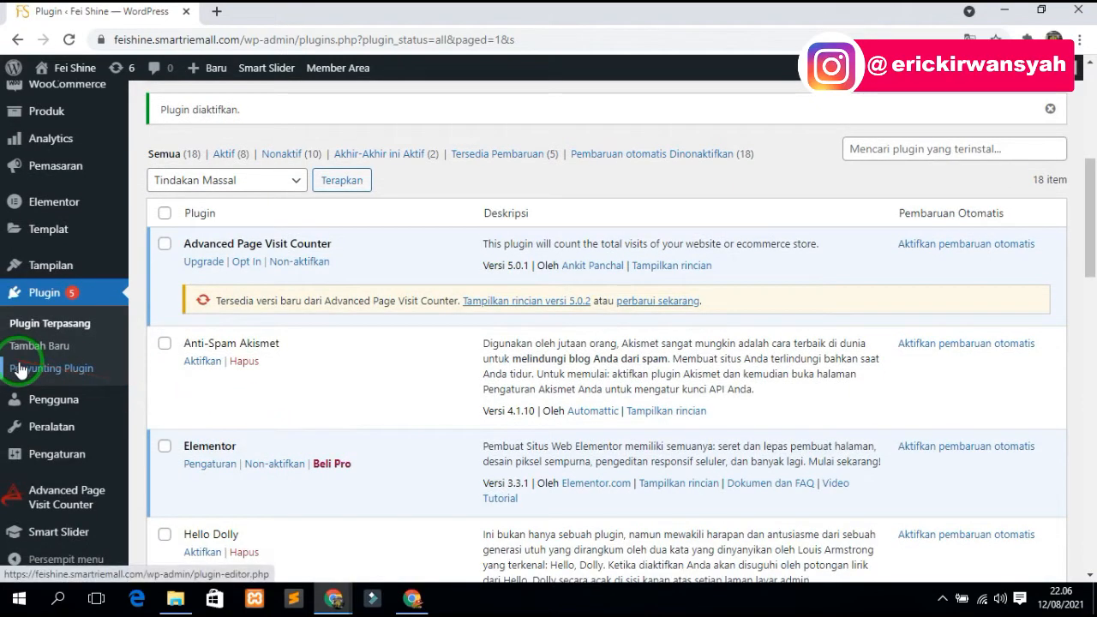
{"action": "scroll", "coordinate": [19, 369], "scroll_direction": "up", "scroll_amount": 5}
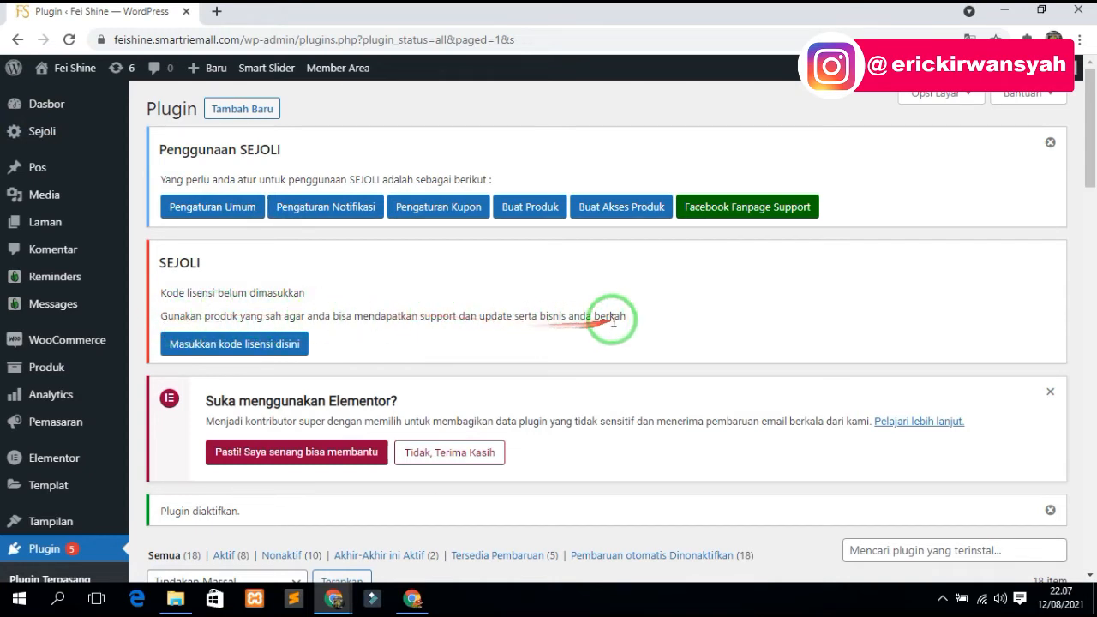
- Highlight the license warning, then go to the Sejoli License Form fields
{"action": "left_click_drag", "start_coordinate": [642, 316], "coordinate": [545, 316]}
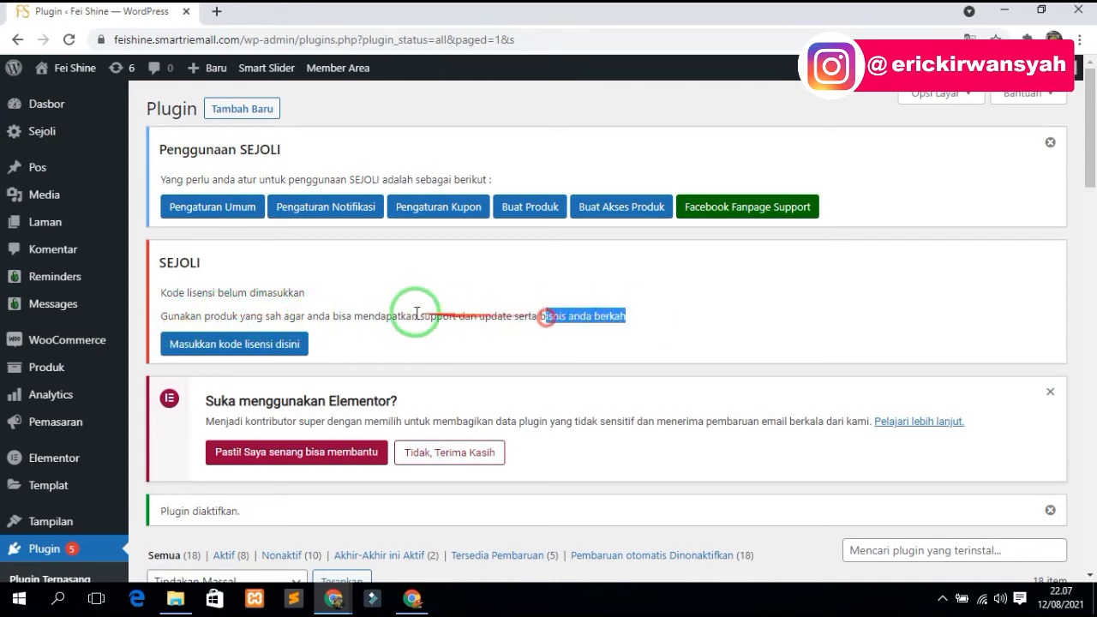
{"action": "left_click", "coordinate": [321, 317], "text": "shift"}
{"action": "left_click", "coordinate": [431, 316]}
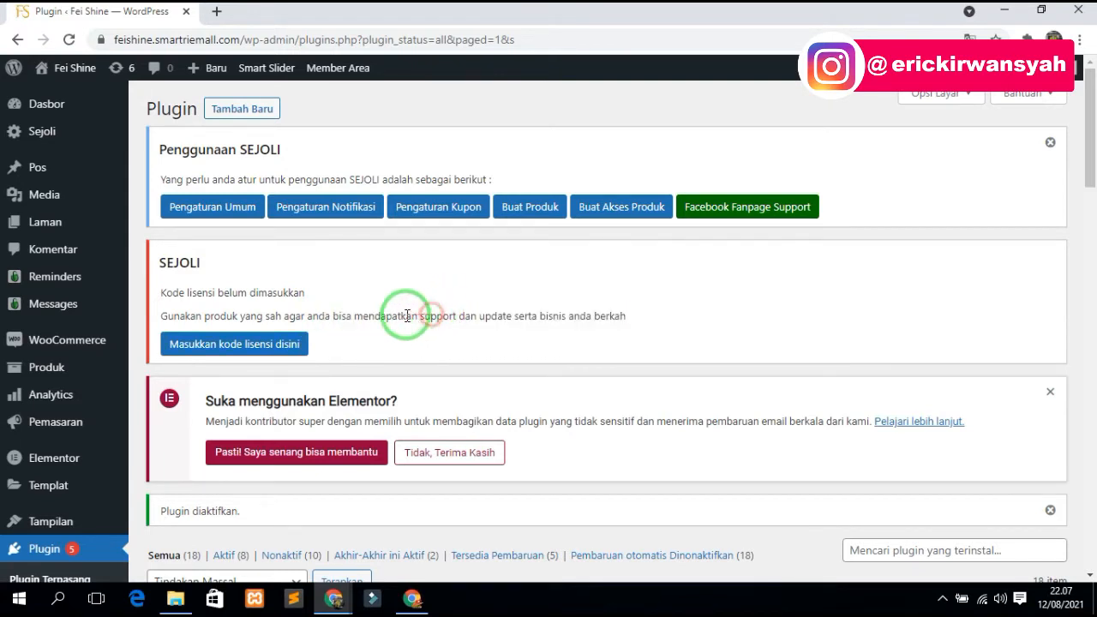
{"action": "left_click_drag", "start_coordinate": [300, 316], "coordinate": [423, 317]}
{"action": "left_click", "coordinate": [659, 331]}
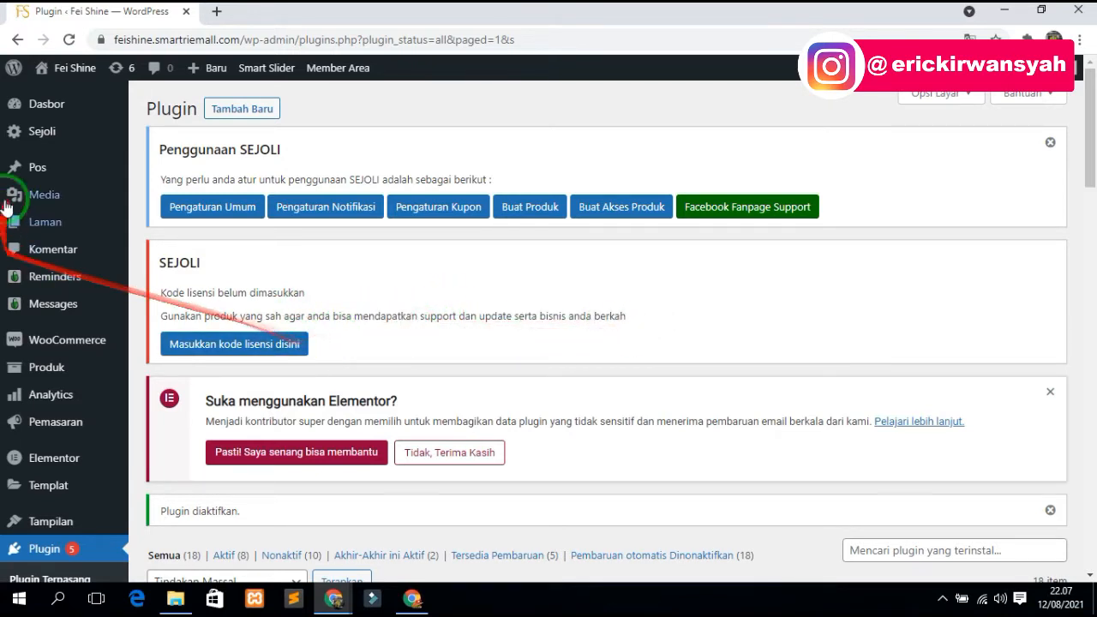
{"action": "left_click", "coordinate": [47, 137]}
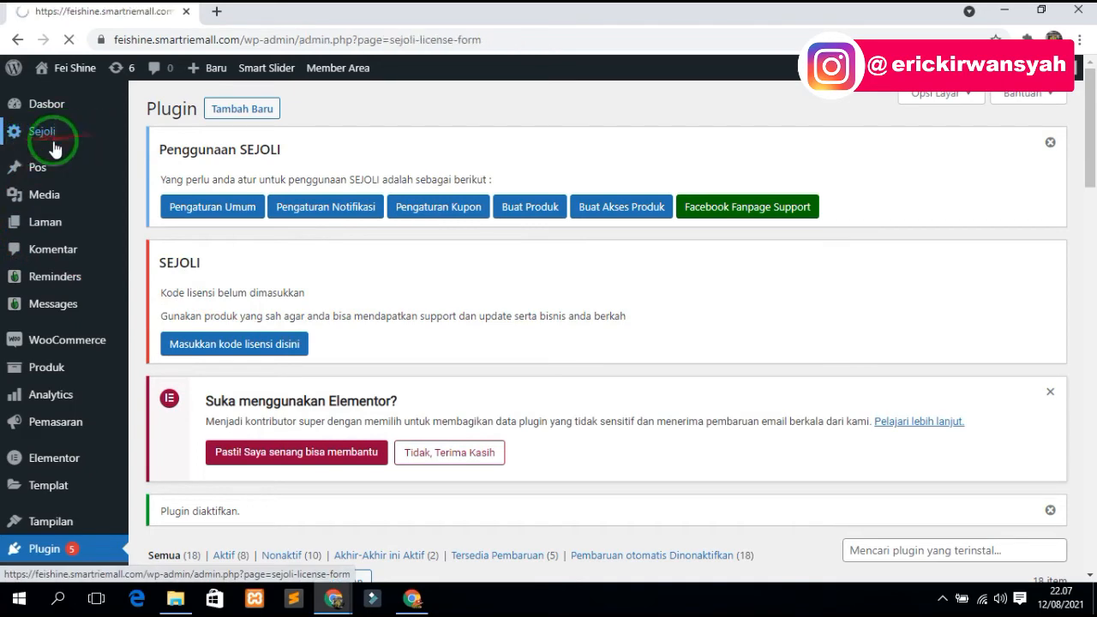
{"action": "scroll", "coordinate": [386, 342], "scroll_direction": "down", "scroll_amount": 3}
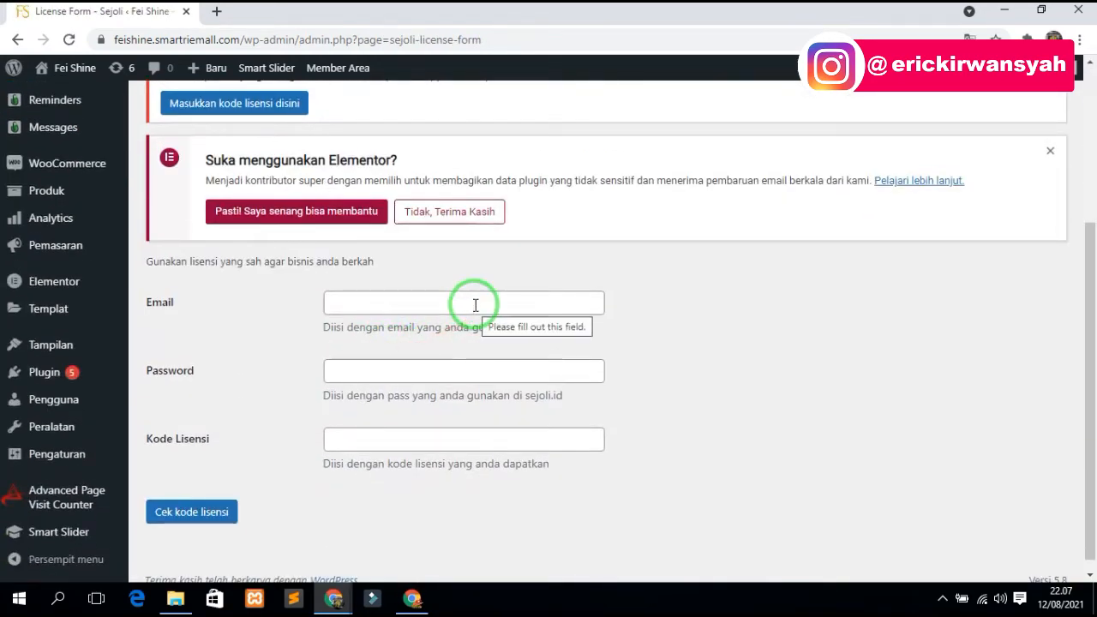
- Look over the Akses page in the Member Area window, then minimize it
{"action": "left_click", "coordinate": [413, 598]}
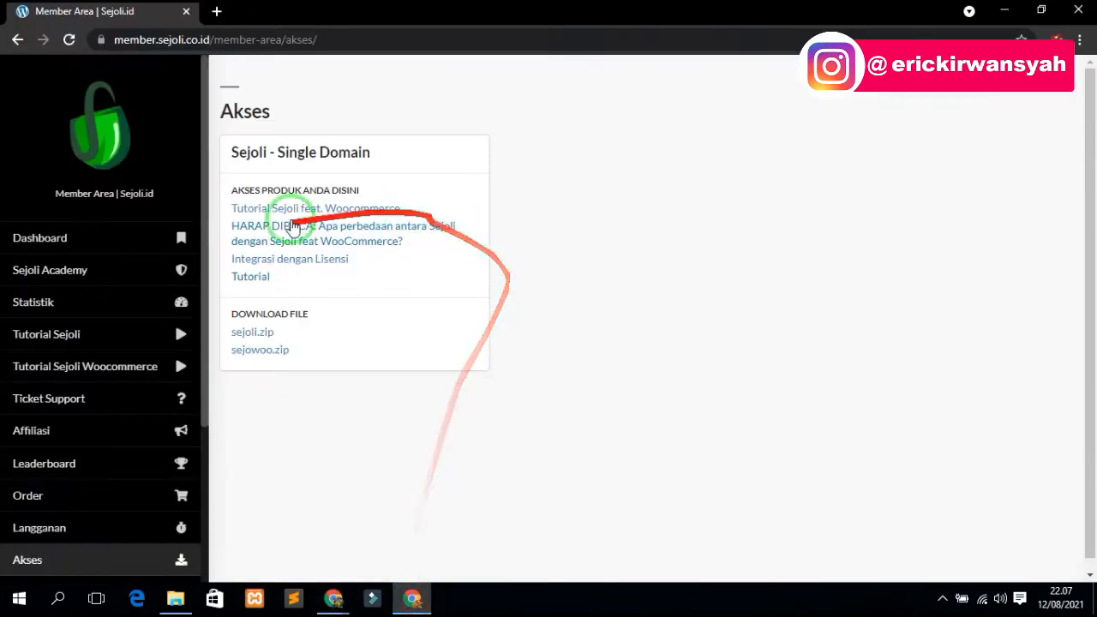
{"action": "scroll", "coordinate": [58, 424], "scroll_direction": "down", "scroll_amount": 2}
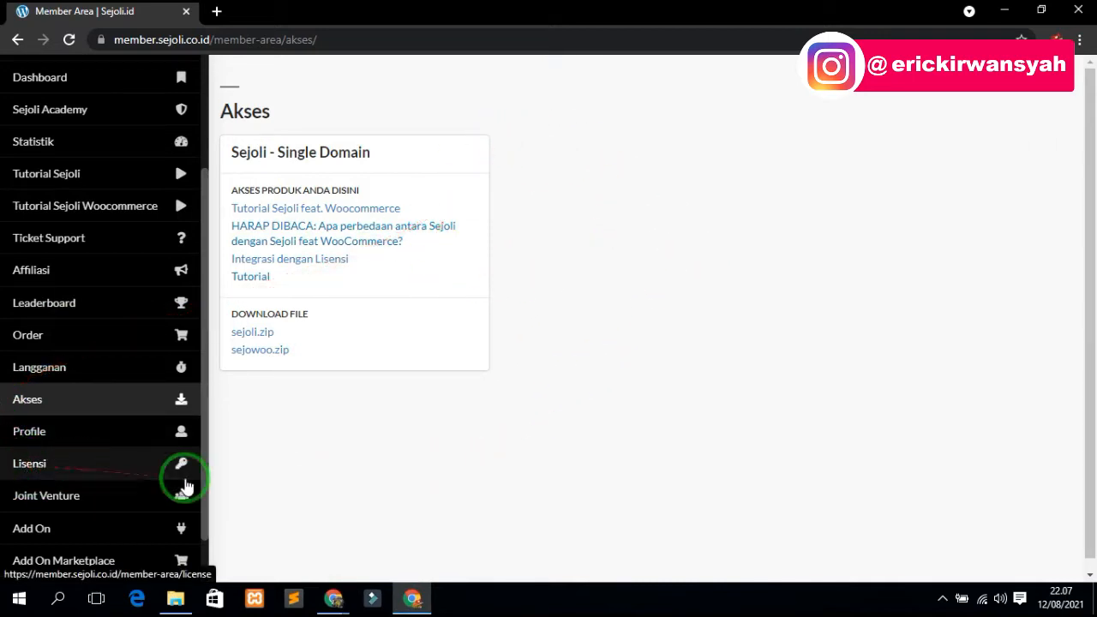
{"action": "left_click", "coordinate": [1006, 12]}
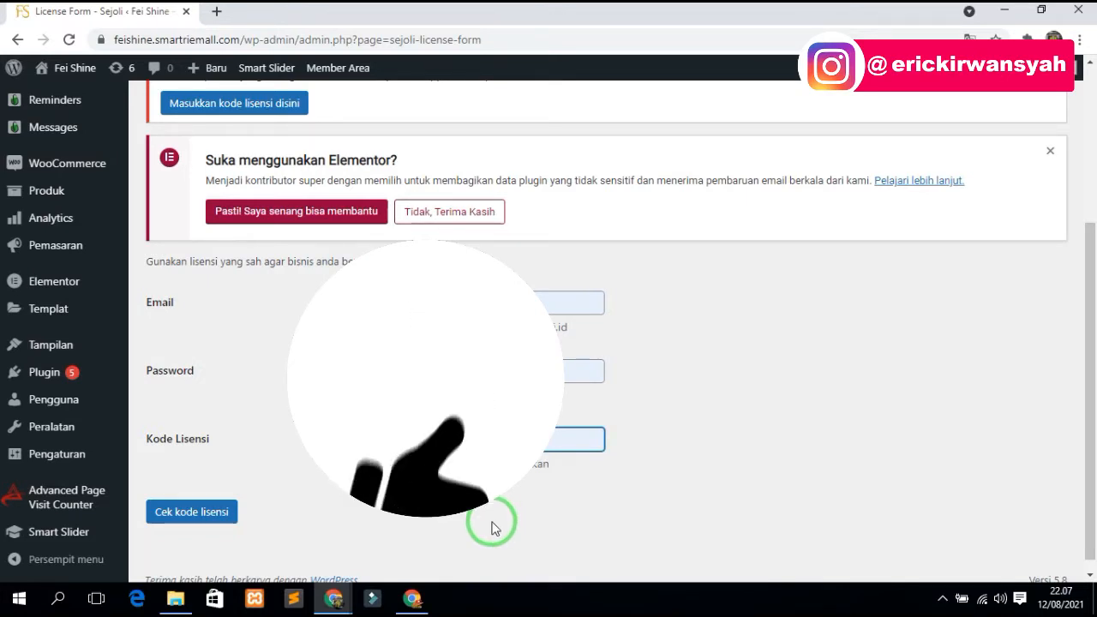
- Point out the Email, Password and Kode Lisensi labels and recheck the Member Area
{"action": "left_click_drag", "start_coordinate": [220, 446], "coordinate": [144, 443]}
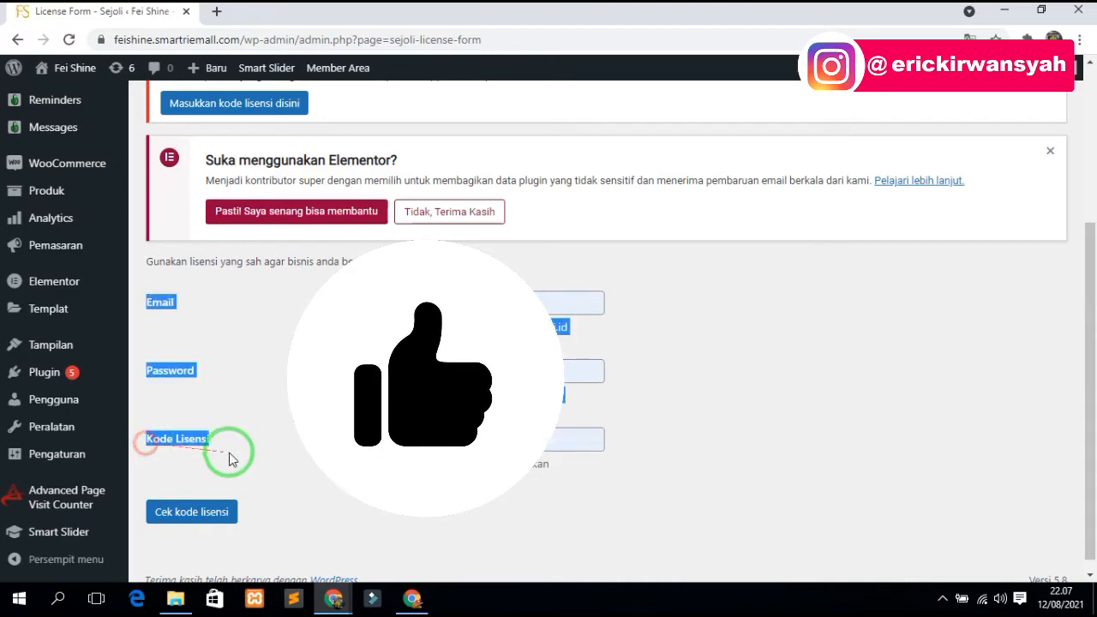
{"action": "left_click", "coordinate": [233, 452]}
{"action": "left_click_drag", "start_coordinate": [220, 450], "coordinate": [147, 436]}
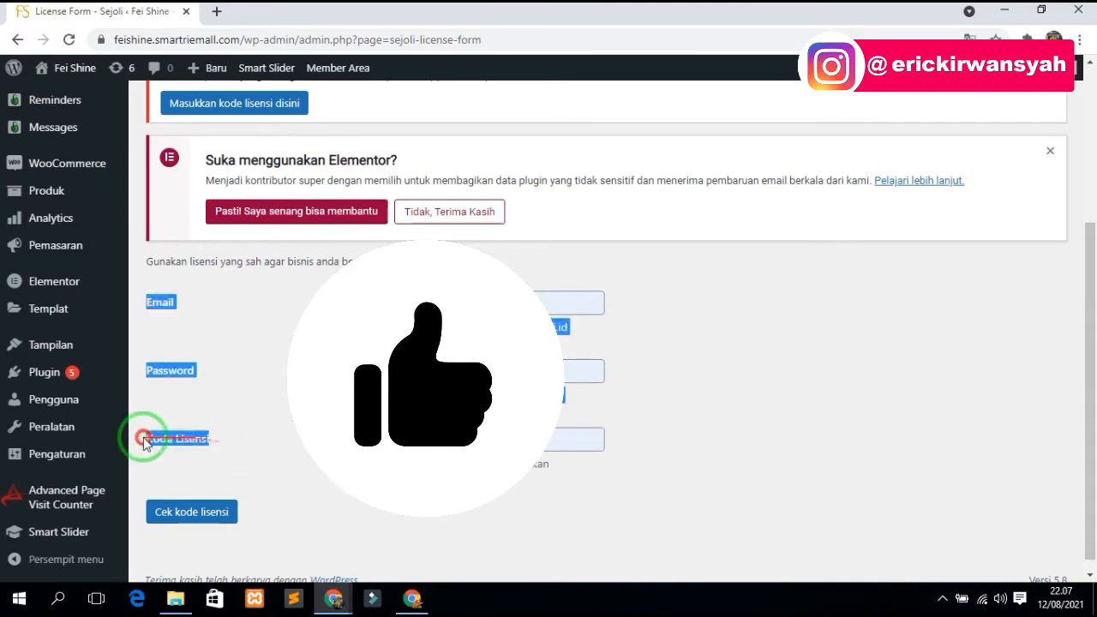
{"action": "left_click", "coordinate": [210, 440]}
{"action": "left_click_drag", "start_coordinate": [223, 438], "coordinate": [186, 435]}
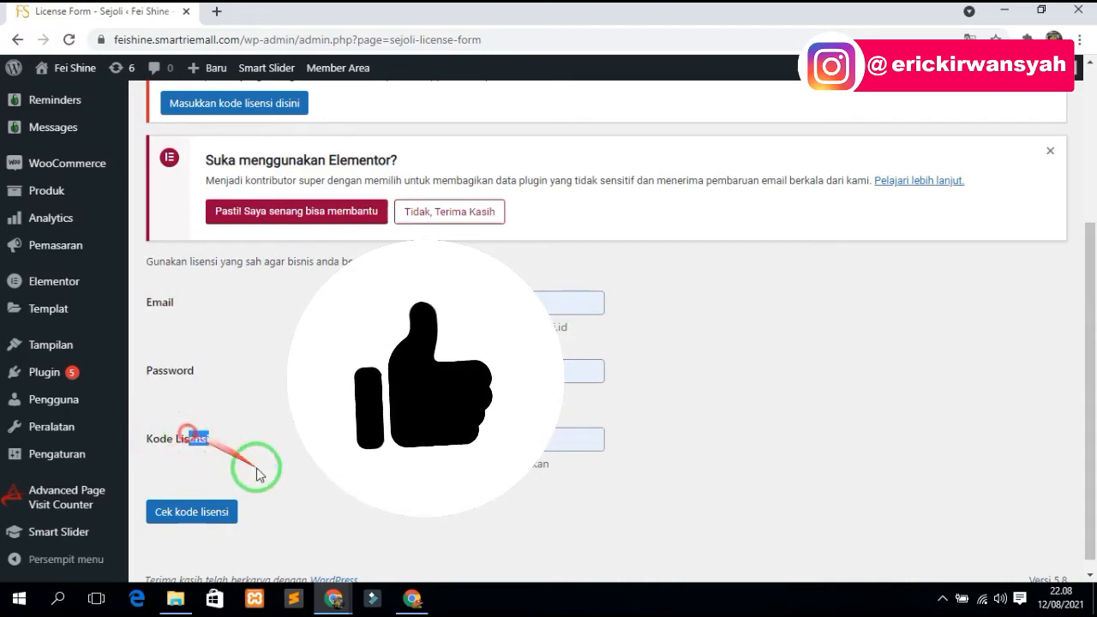
{"action": "left_click", "coordinate": [403, 600]}
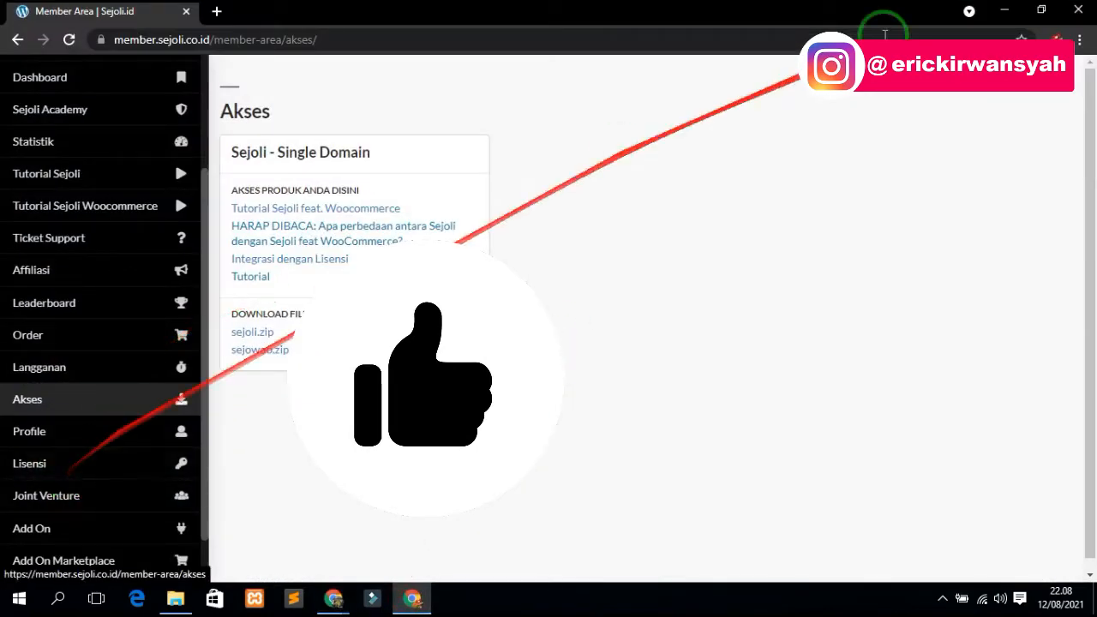
{"action": "left_click", "coordinate": [1004, 11]}
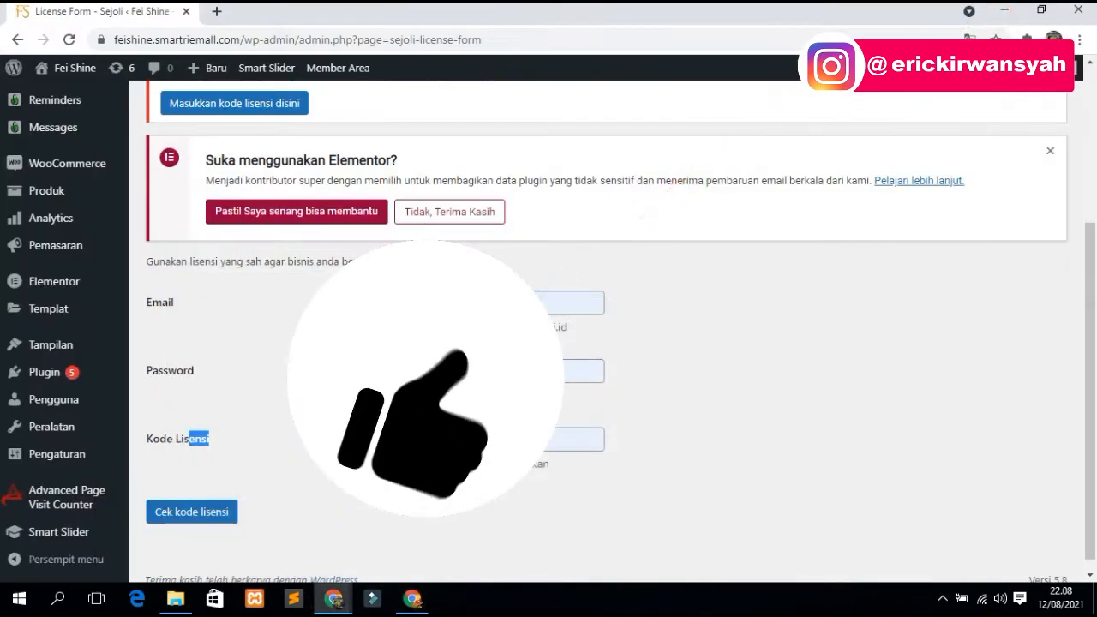
- Enter the license details and submit them with Cek kode lisensi
{"action": "left_click", "coordinate": [563, 437]}
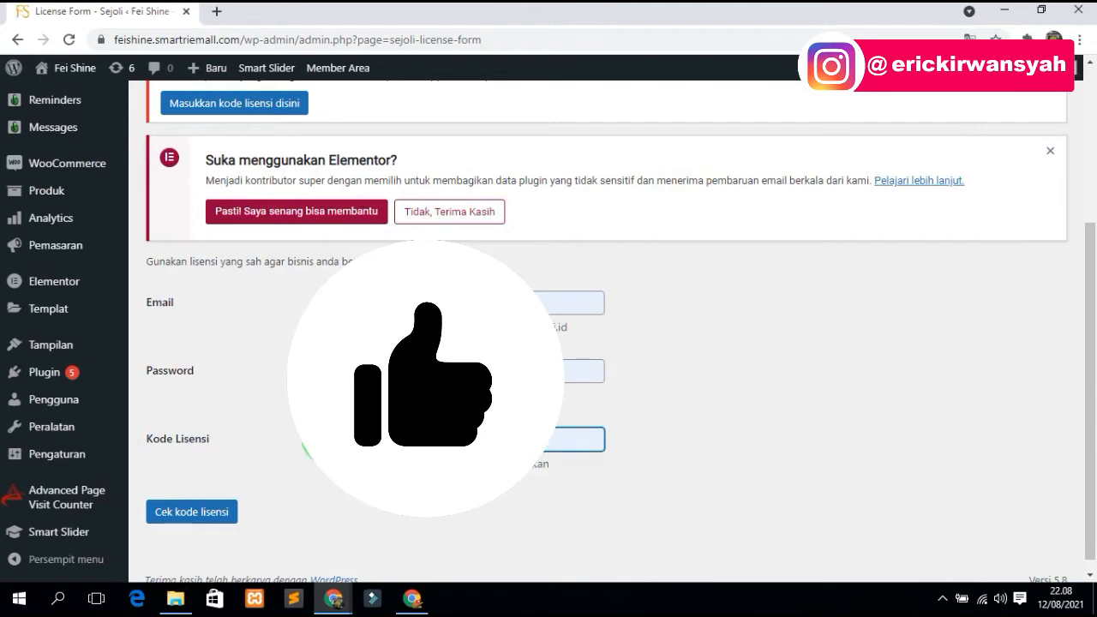
{"action": "left_click_drag", "start_coordinate": [287, 439], "coordinate": [141, 298]}
{"action": "left_click", "coordinate": [213, 347]}
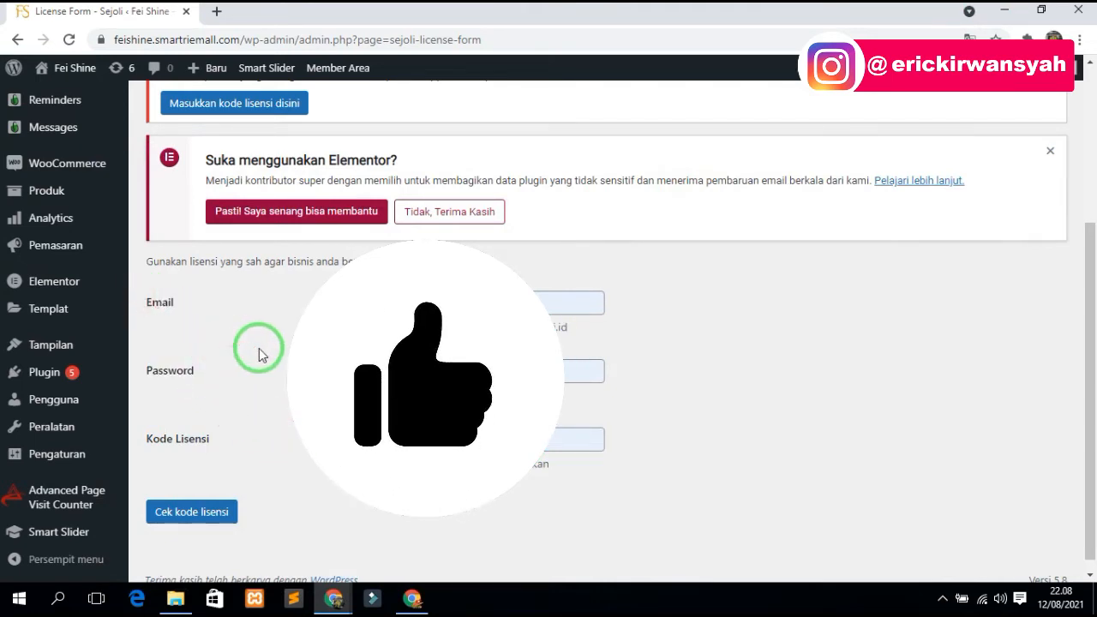
{"action": "left_click", "coordinate": [210, 516]}
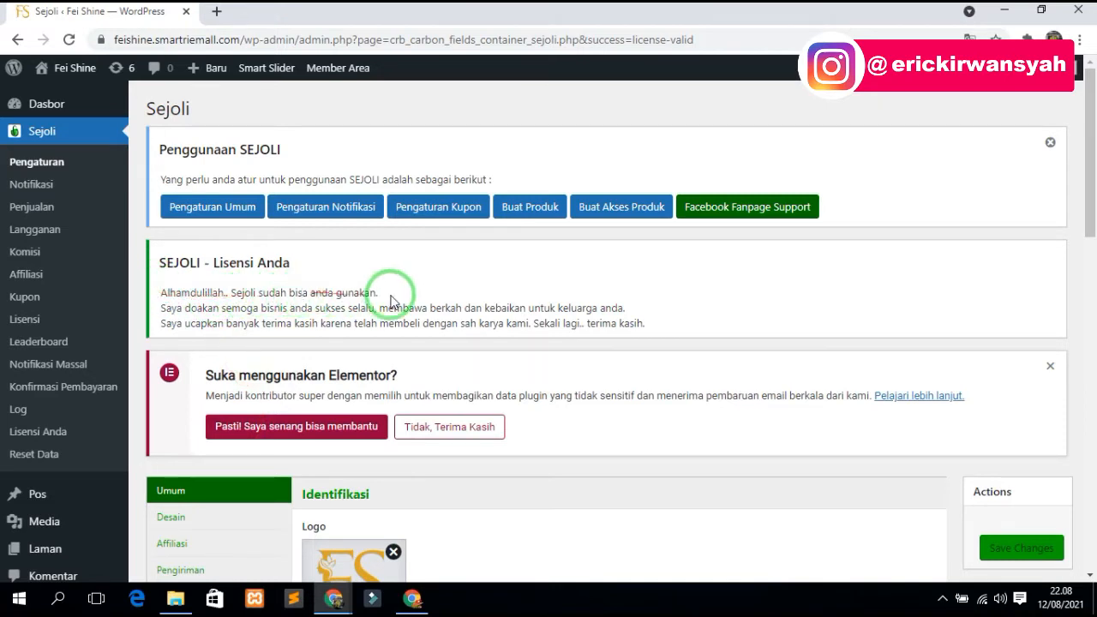
{"action": "left_click_drag", "start_coordinate": [384, 292], "coordinate": [160, 287]}
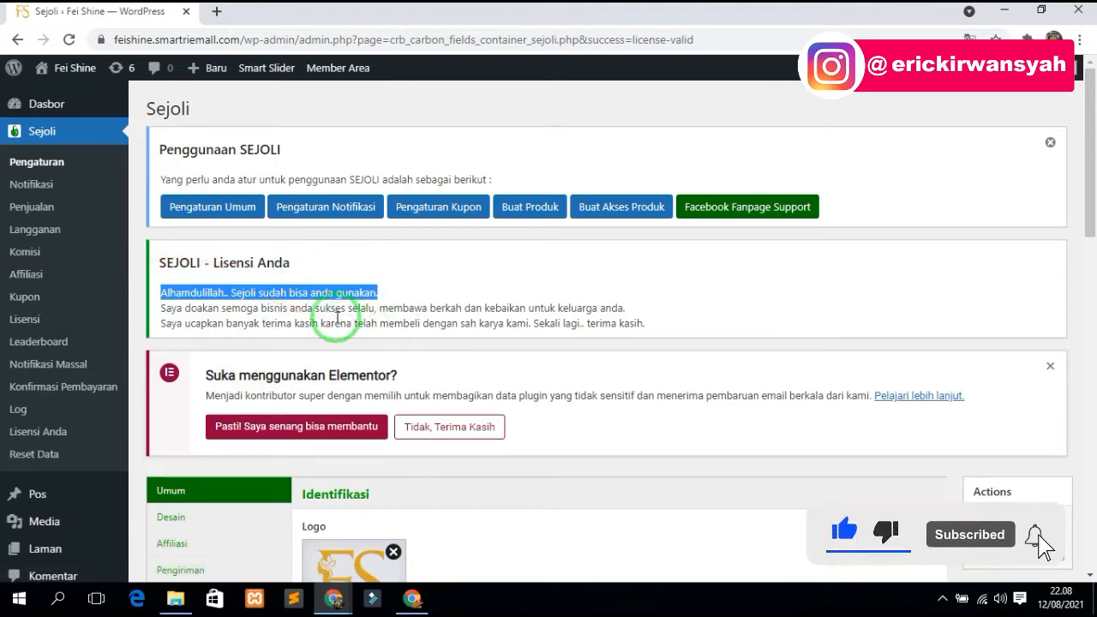
{"action": "left_click", "coordinate": [340, 316]}
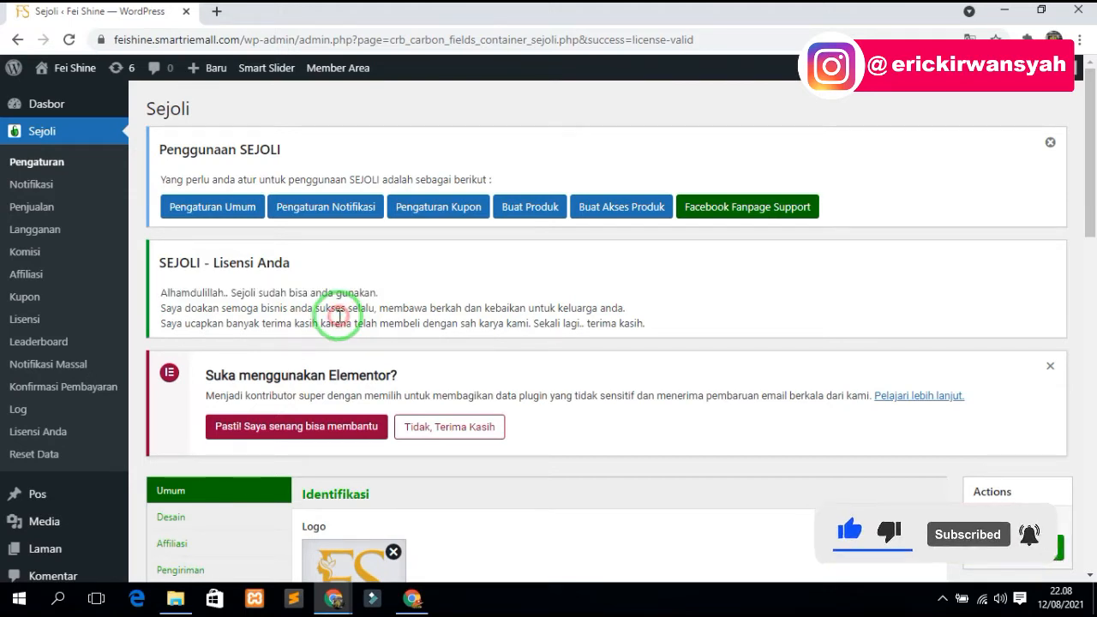
{"action": "left_click_drag", "start_coordinate": [651, 323], "coordinate": [191, 310]}
{"action": "left_click", "coordinate": [332, 294]}
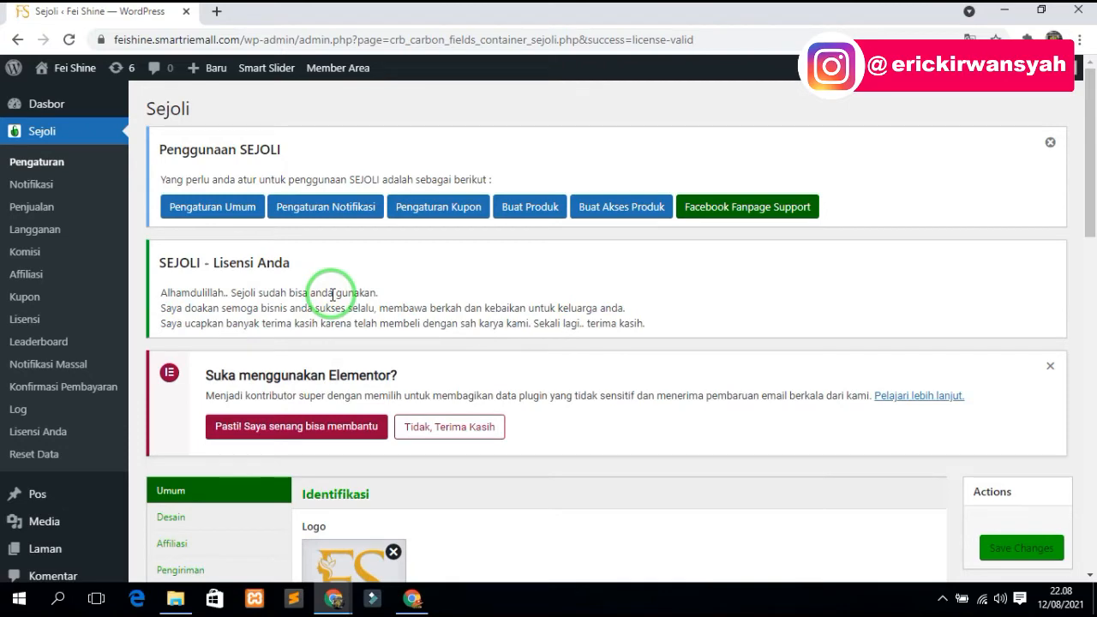
{"action": "scroll", "coordinate": [332, 294], "scroll_direction": "down", "scroll_amount": 4}
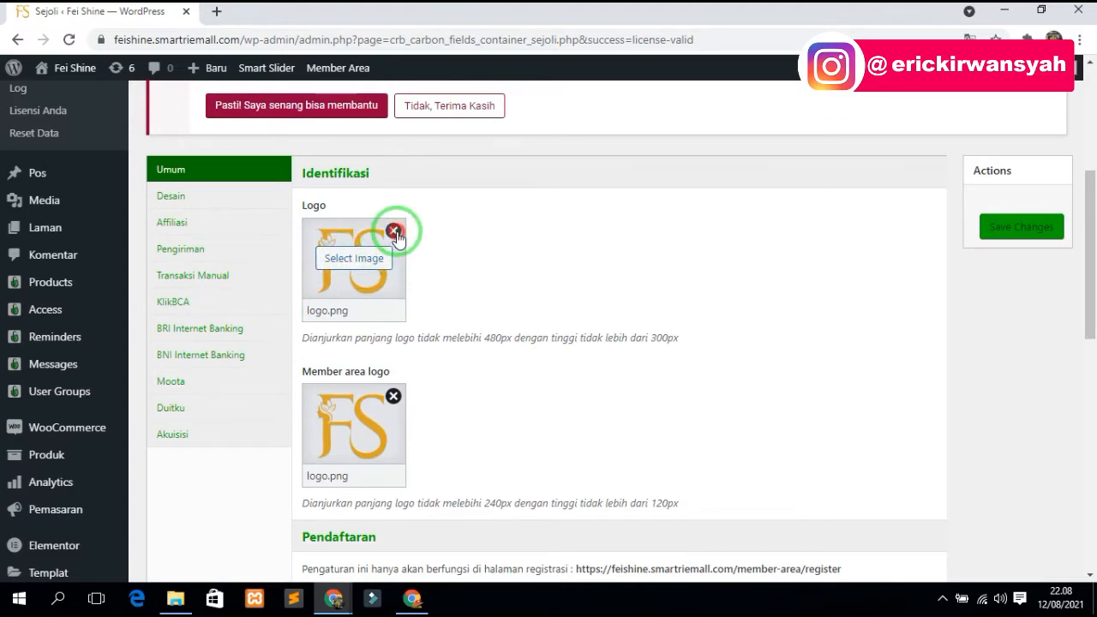
- Replace the Logo with an FS logo image from the media library
{"action": "left_click", "coordinate": [393, 231]}
{"action": "left_click", "coordinate": [356, 269]}
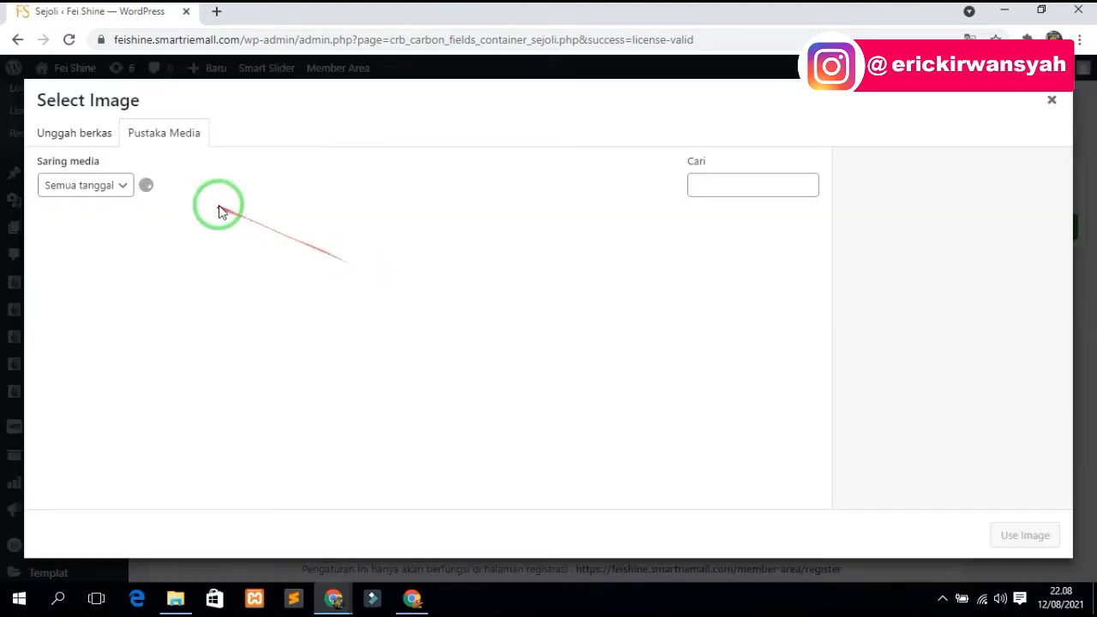
{"action": "scroll", "coordinate": [486, 293], "scroll_direction": "down", "scroll_amount": 3}
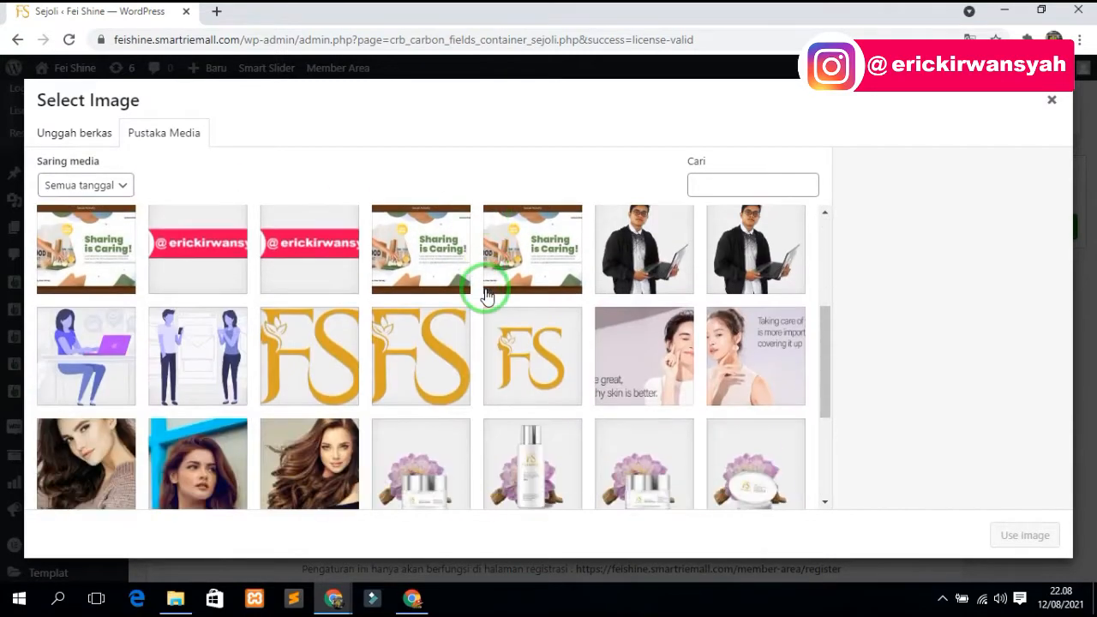
{"action": "left_click", "coordinate": [341, 351]}
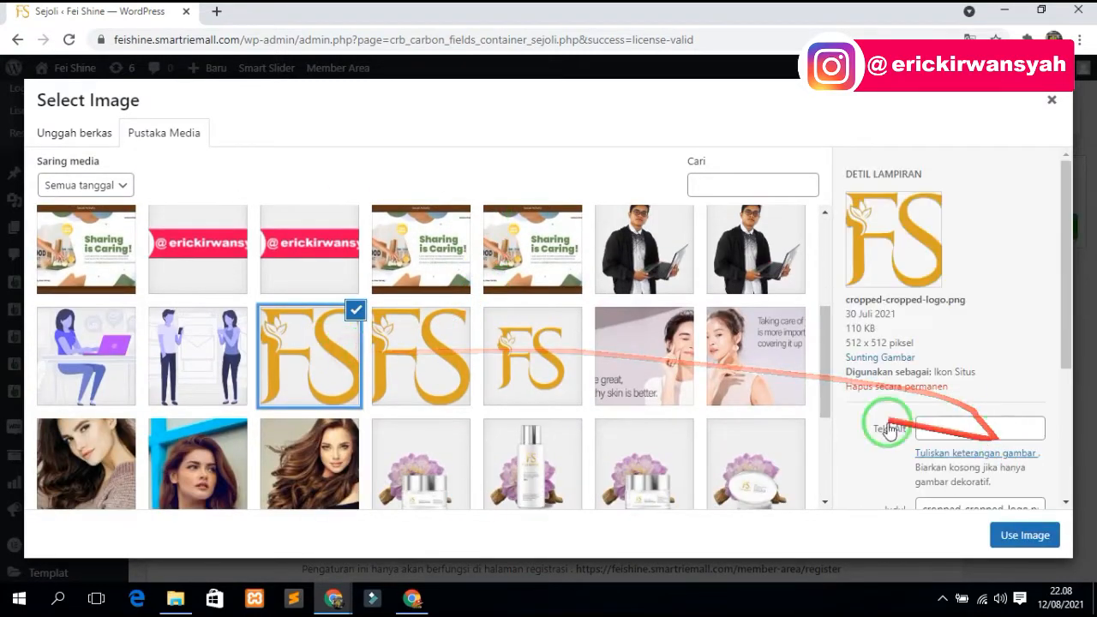
{"action": "left_click", "coordinate": [403, 334]}
{"action": "left_click", "coordinate": [330, 367]}
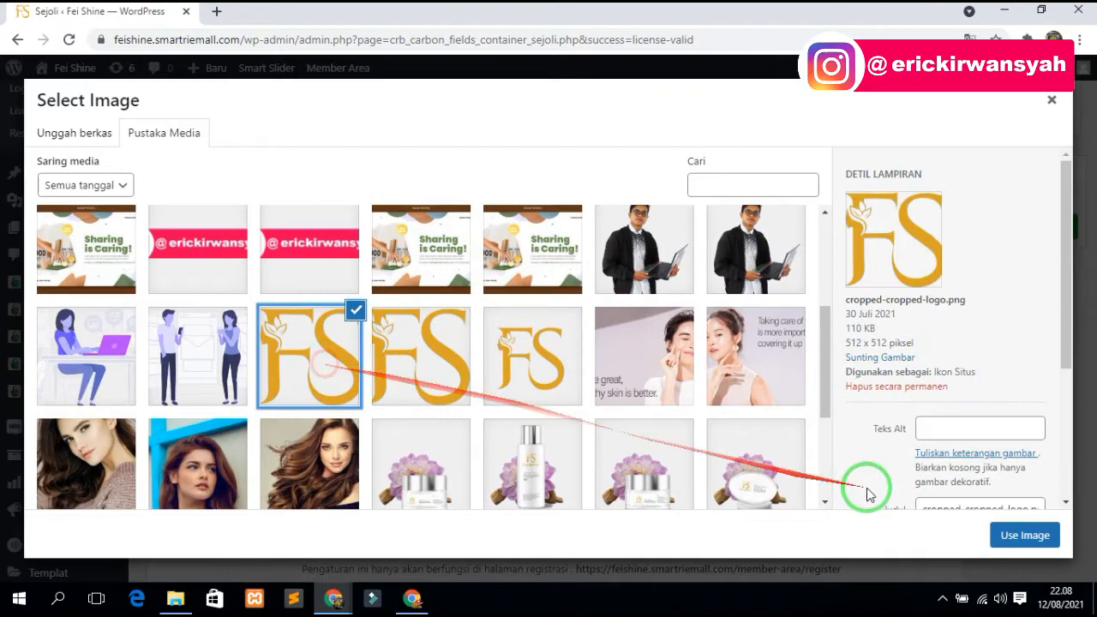
{"action": "left_click", "coordinate": [1017, 538]}
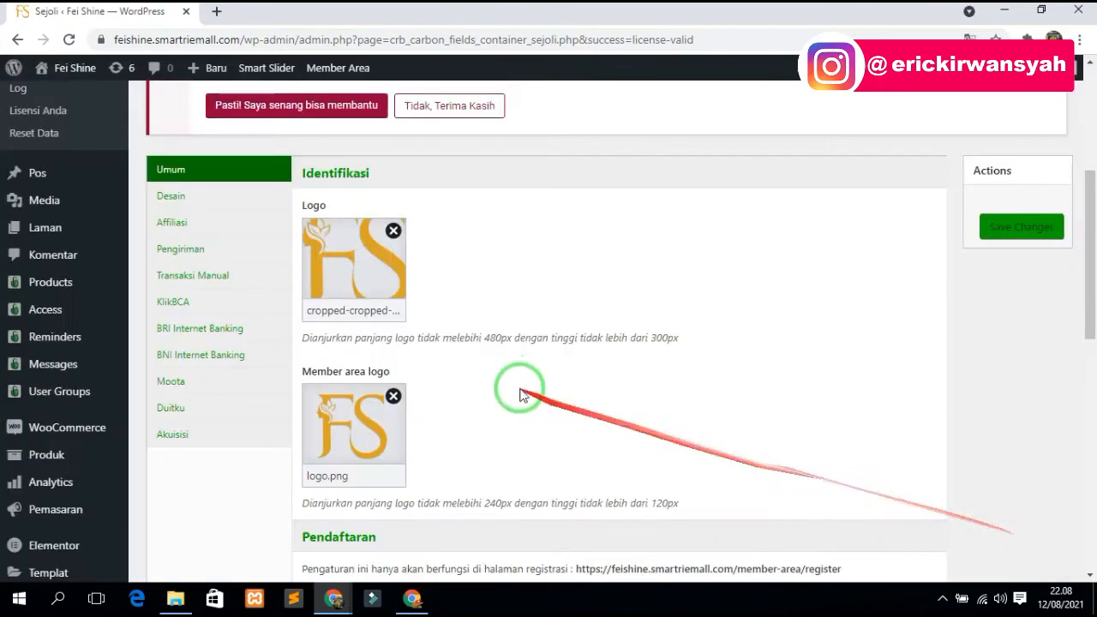
- Swap the Logo for logo.png and scroll down to the Pendaftaran section
{"action": "left_click", "coordinate": [390, 232]}
{"action": "left_click", "coordinate": [380, 255]}
{"action": "scroll", "coordinate": [526, 311], "scroll_direction": "down", "scroll_amount": 5}
{"action": "scroll", "coordinate": [444, 330], "scroll_direction": "up", "scroll_amount": 5}
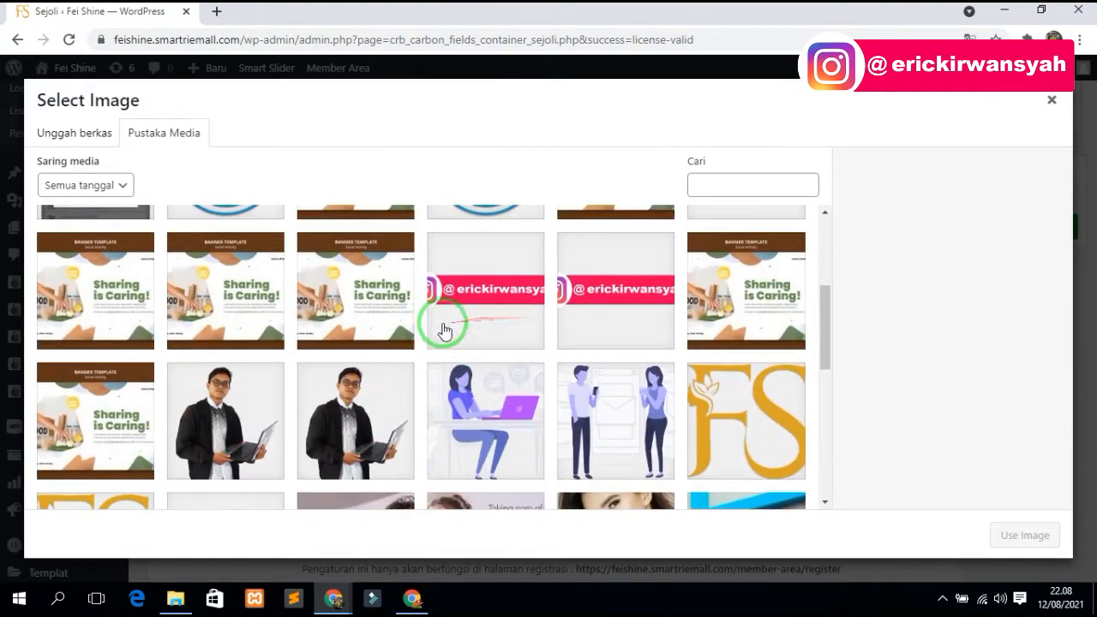
{"action": "scroll", "coordinate": [343, 369], "scroll_direction": "down", "scroll_amount": 1}
{"action": "left_click", "coordinate": [215, 467]}
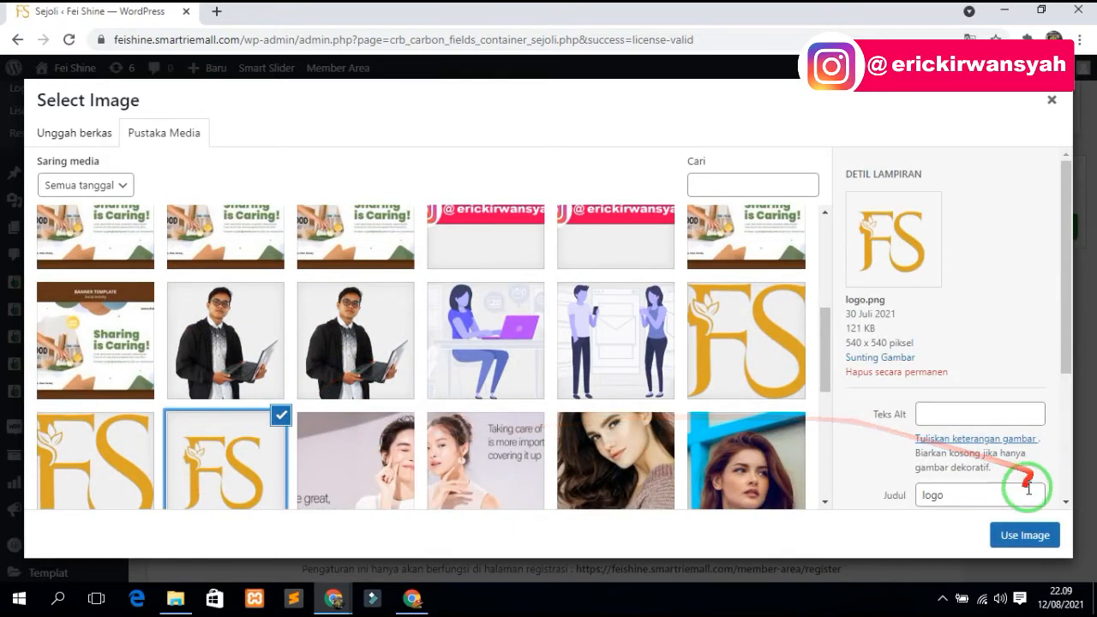
{"action": "left_click", "coordinate": [1024, 535]}
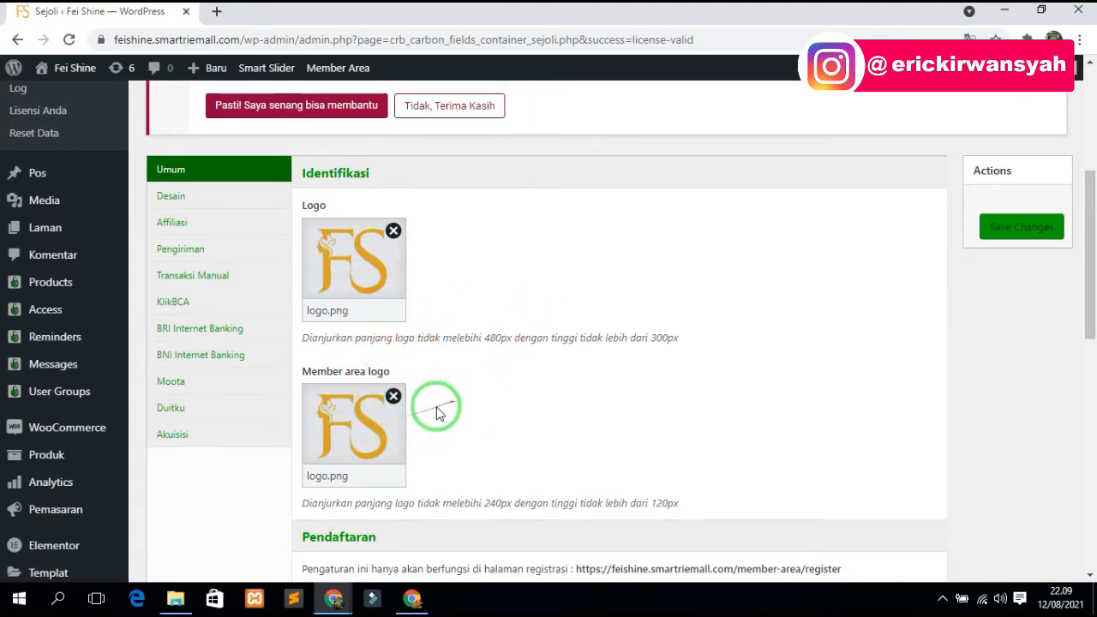
{"action": "scroll", "coordinate": [428, 396], "scroll_direction": "down", "scroll_amount": 2}
{"action": "scroll", "coordinate": [506, 402], "scroll_direction": "down", "scroll_amount": 1}
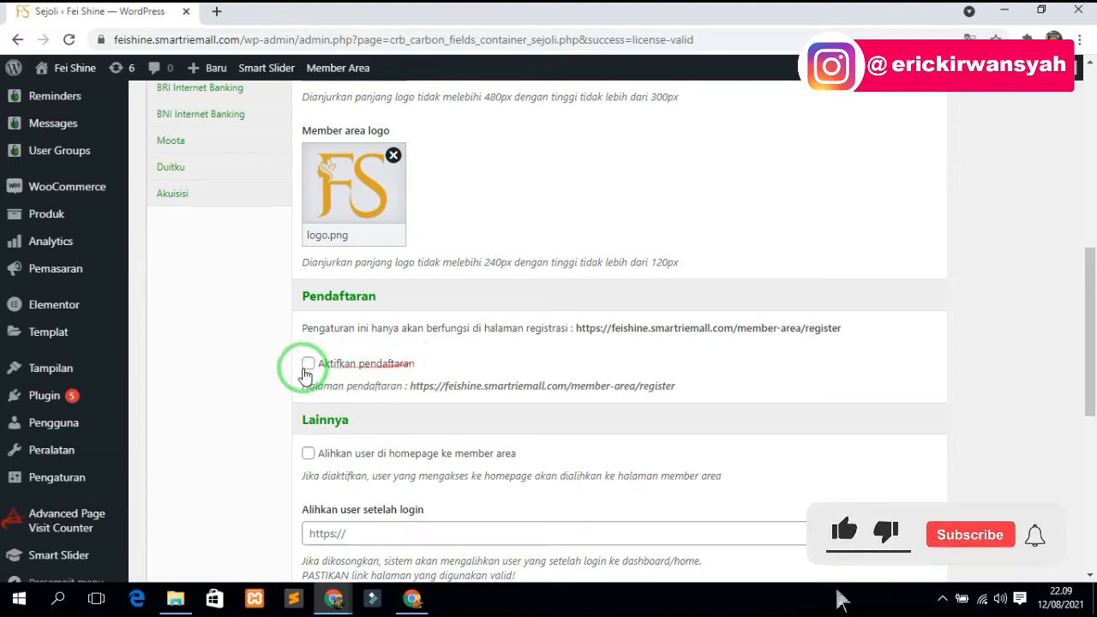
{"action": "left_click", "coordinate": [308, 366]}
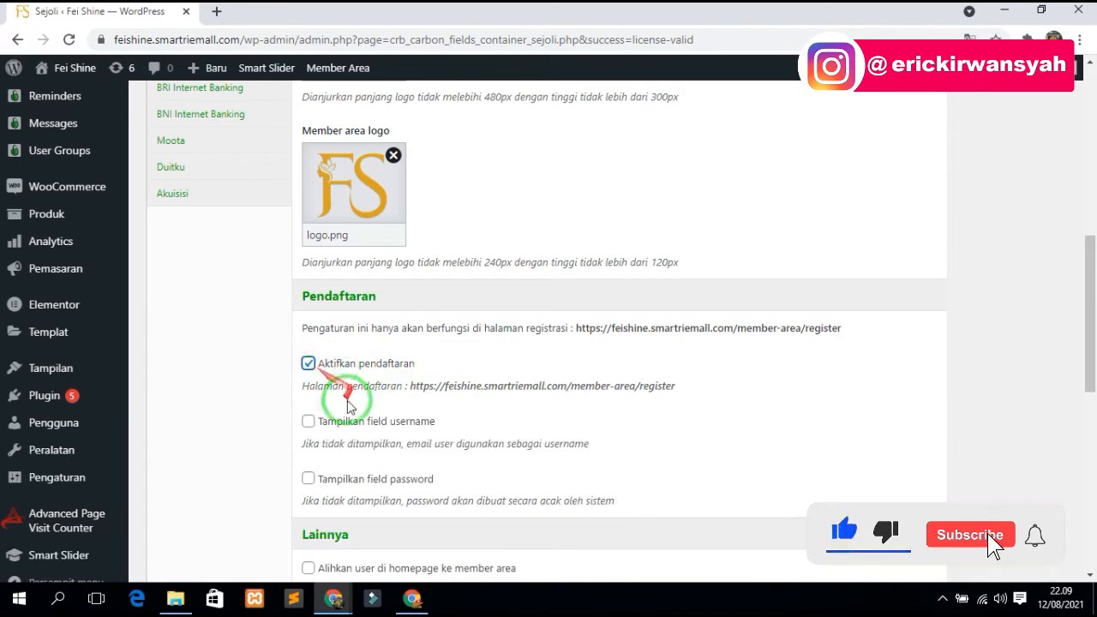
{"action": "left_click", "coordinate": [308, 421]}
{"action": "left_click", "coordinate": [308, 478]}
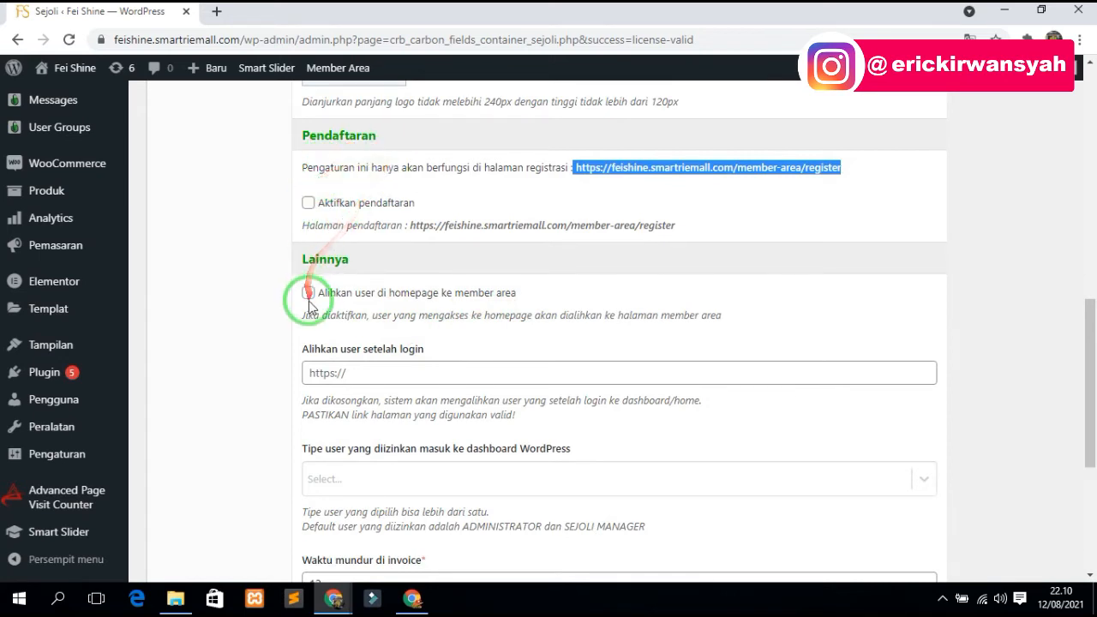
{"action": "scroll", "coordinate": [391, 291], "scroll_direction": "down", "scroll_amount": 1}
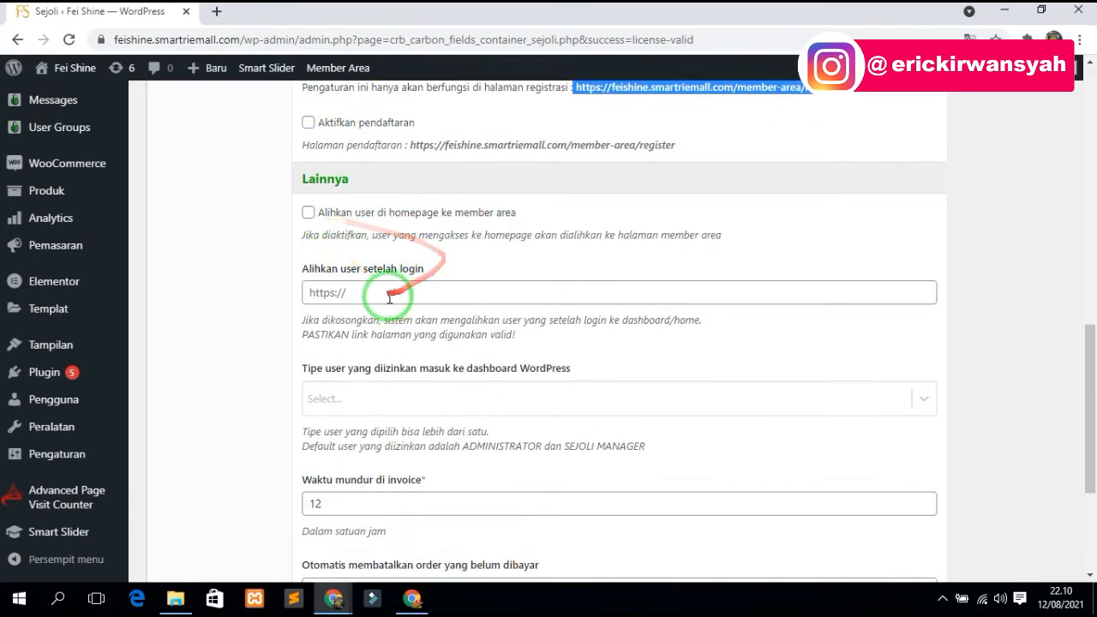
{"action": "left_click", "coordinate": [310, 214]}
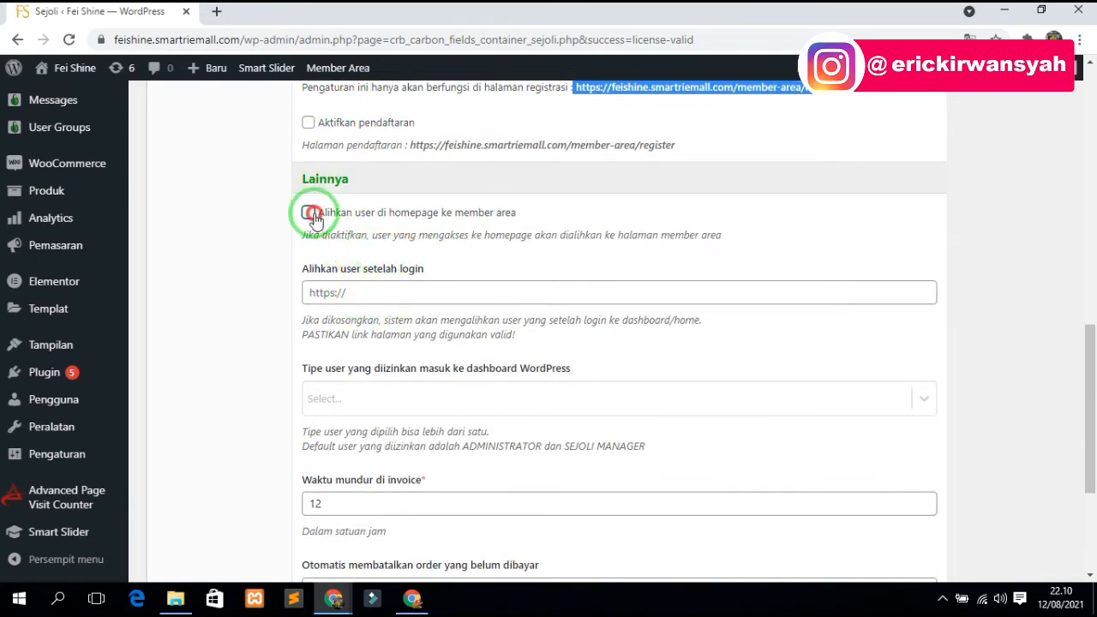
{"action": "left_click", "coordinate": [374, 293]}
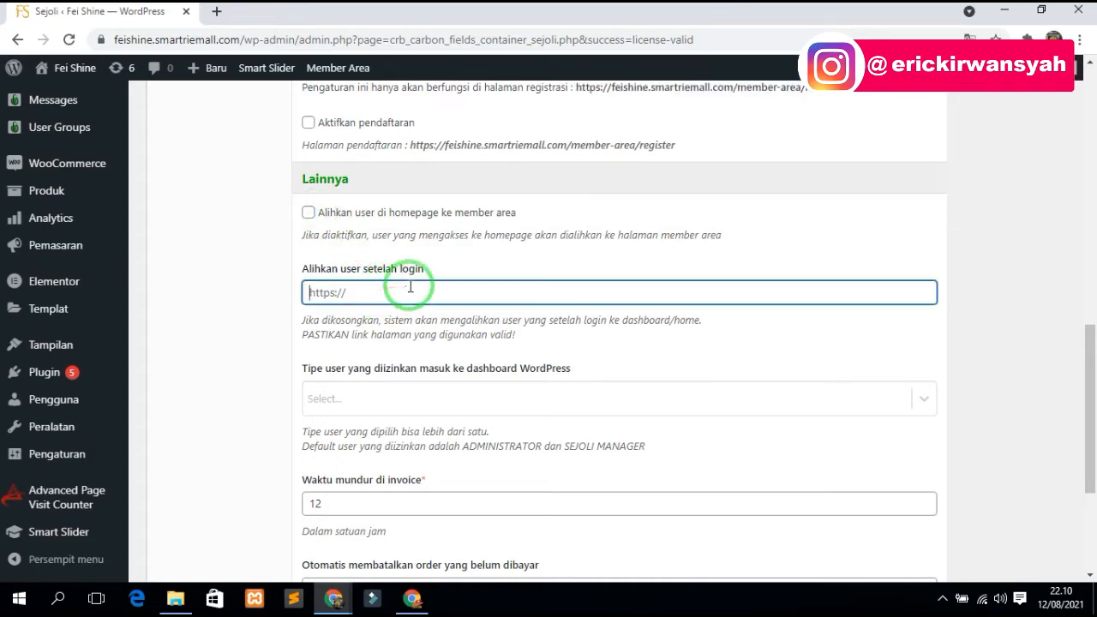
{"action": "scroll", "coordinate": [377, 338], "scroll_direction": "down", "scroll_amount": 3}
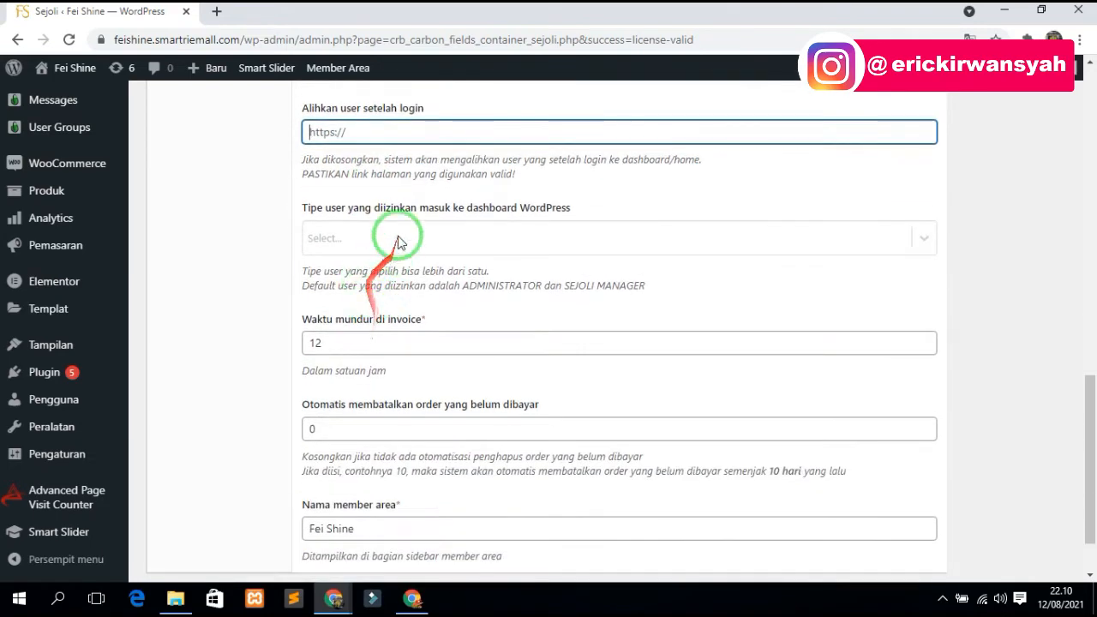
{"action": "left_click_drag", "start_coordinate": [384, 451], "coordinate": [294, 452]}
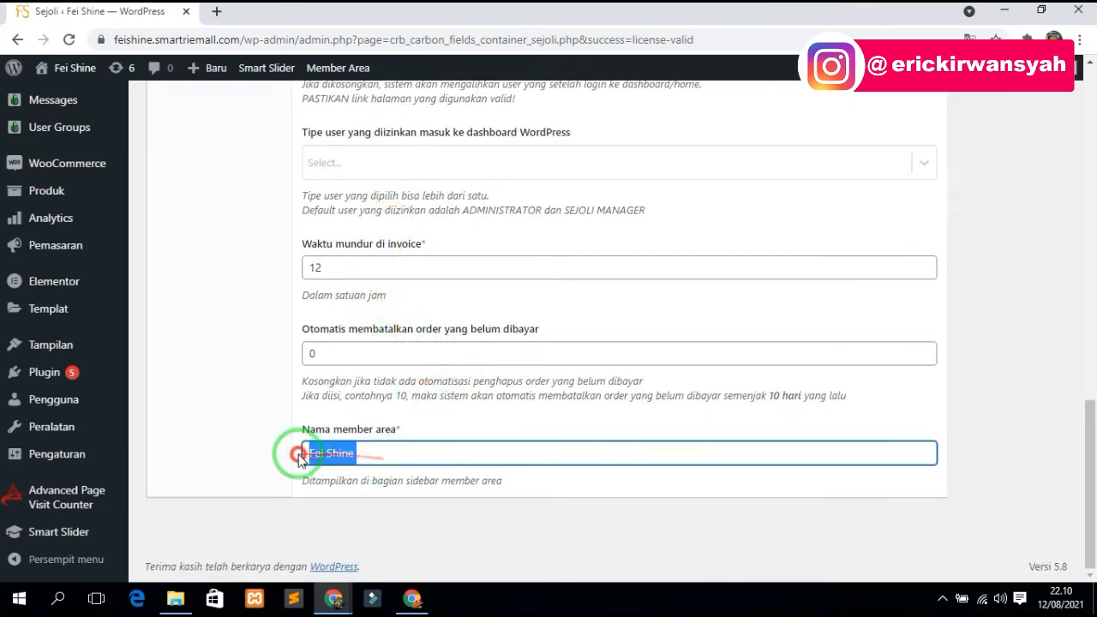
{"action": "left_click", "coordinate": [381, 458]}
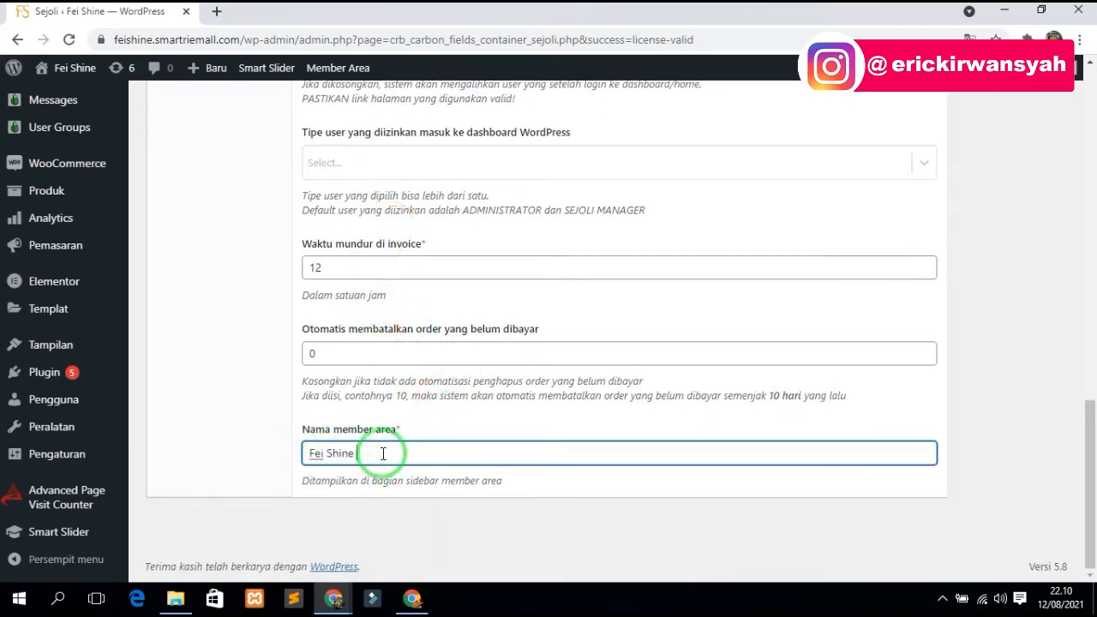
{"action": "scroll", "coordinate": [377, 445], "scroll_direction": "up", "scroll_amount": 1}
{"action": "left_click", "coordinate": [357, 437]}
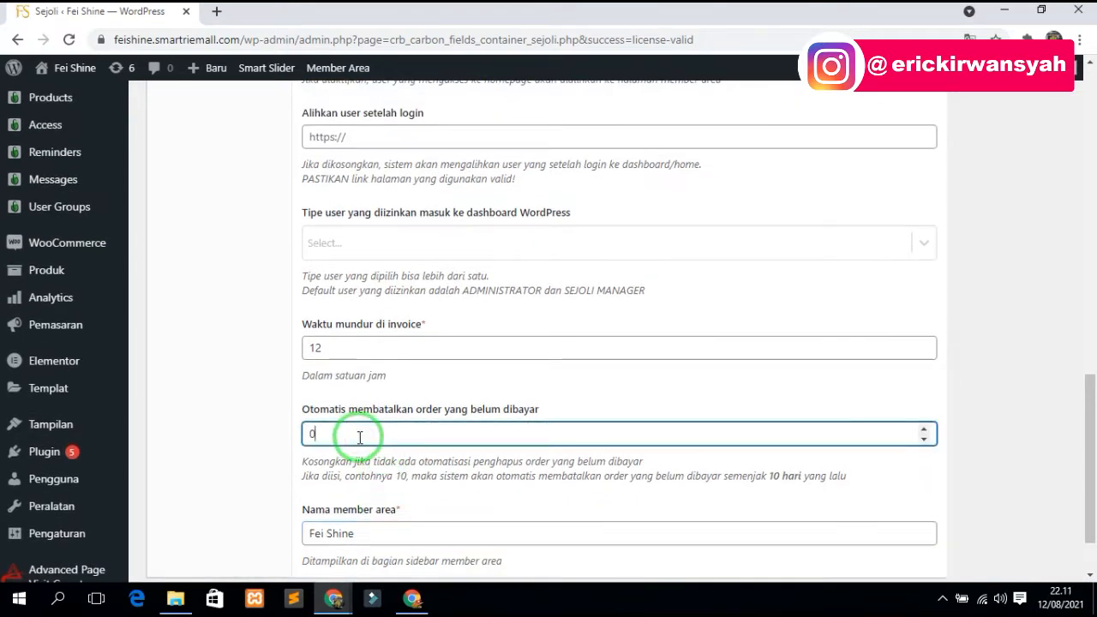
{"action": "left_click_drag", "start_coordinate": [331, 430], "coordinate": [274, 423]}
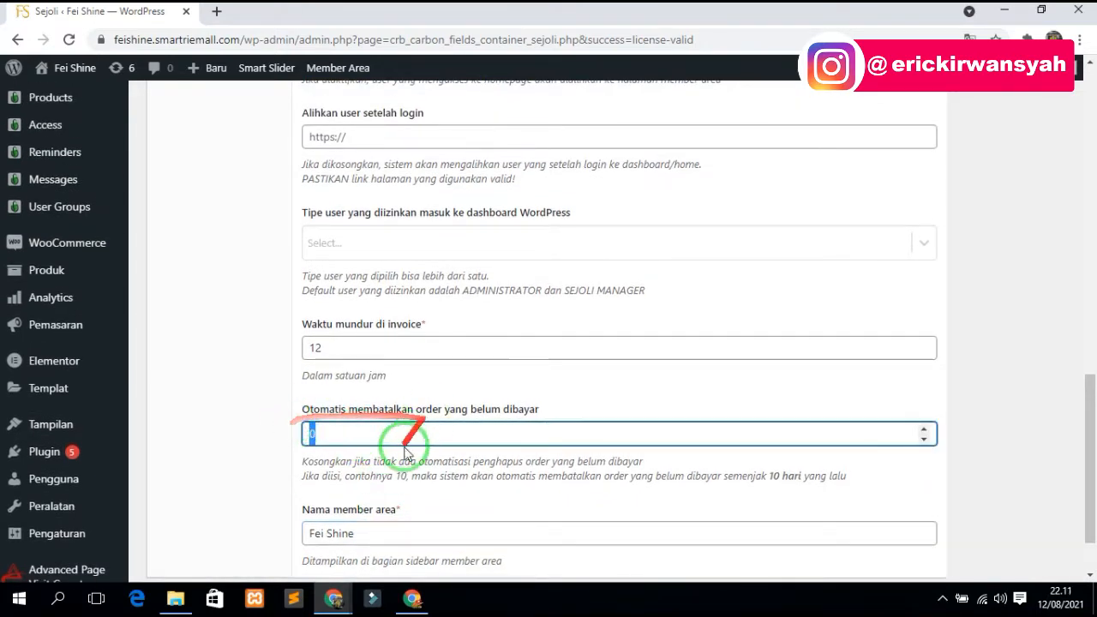
{"action": "left_click", "coordinate": [374, 458]}
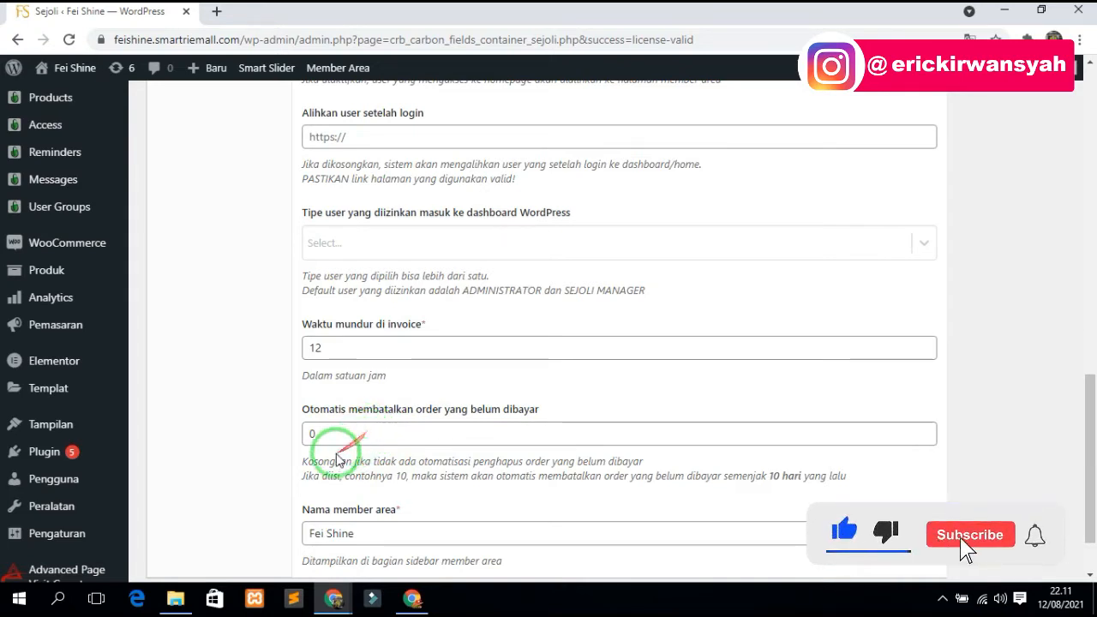
{"action": "left_click_drag", "start_coordinate": [767, 478], "coordinate": [898, 471]}
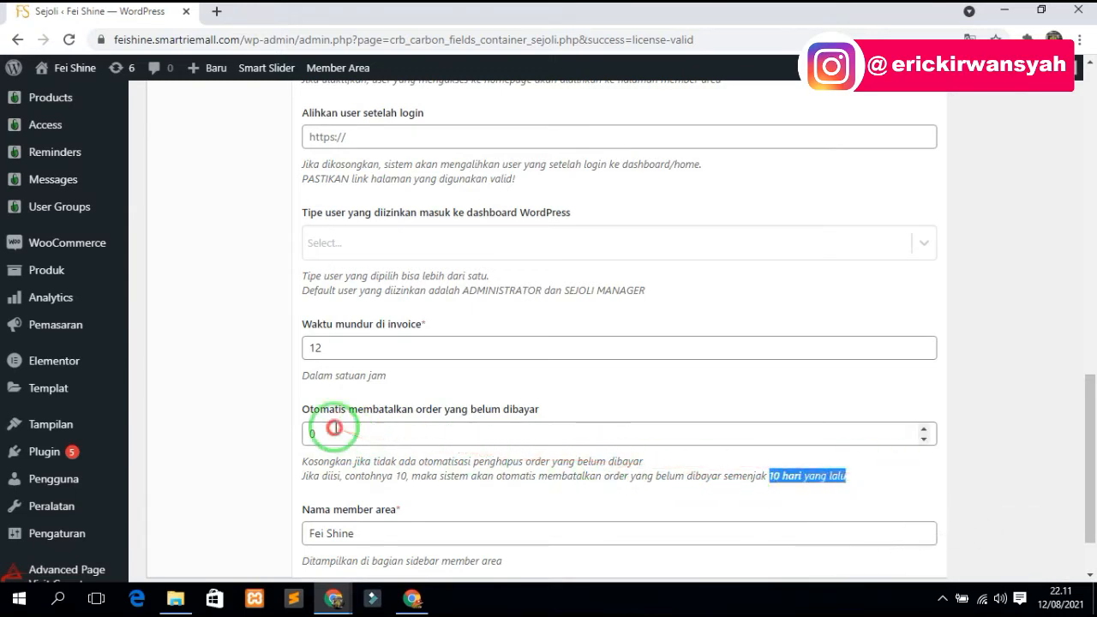
{"action": "left_click_drag", "start_coordinate": [335, 433], "coordinate": [561, 467]}
{"action": "left_click", "coordinate": [566, 466]}
{"action": "left_click_drag", "start_coordinate": [733, 478], "coordinate": [777, 476]}
{"action": "left_click", "coordinate": [852, 477]}
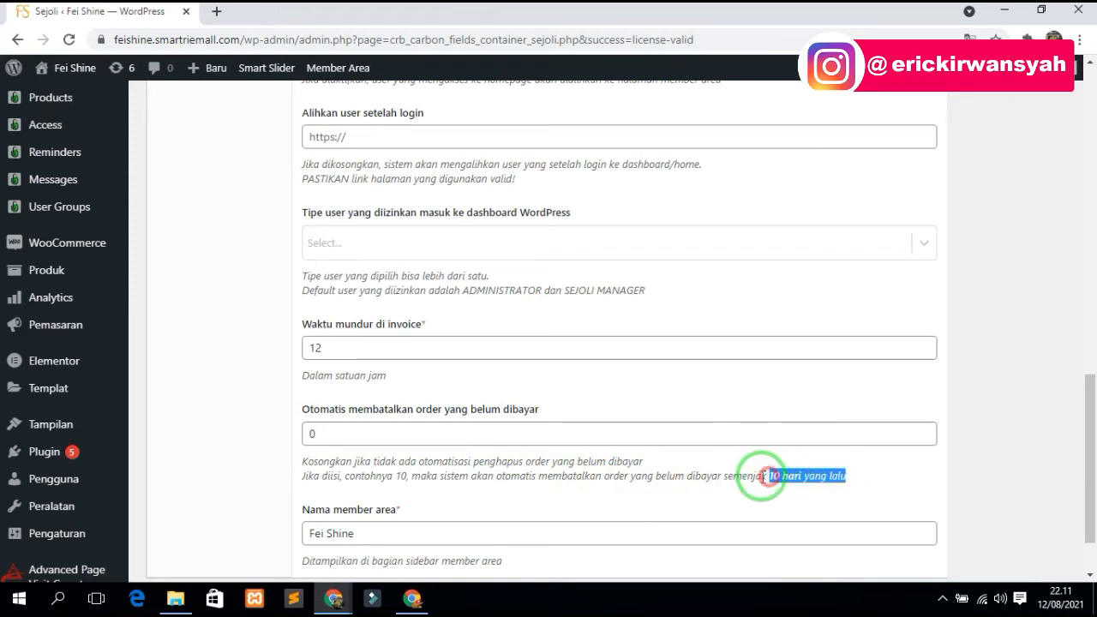
{"action": "left_click", "coordinate": [744, 478]}
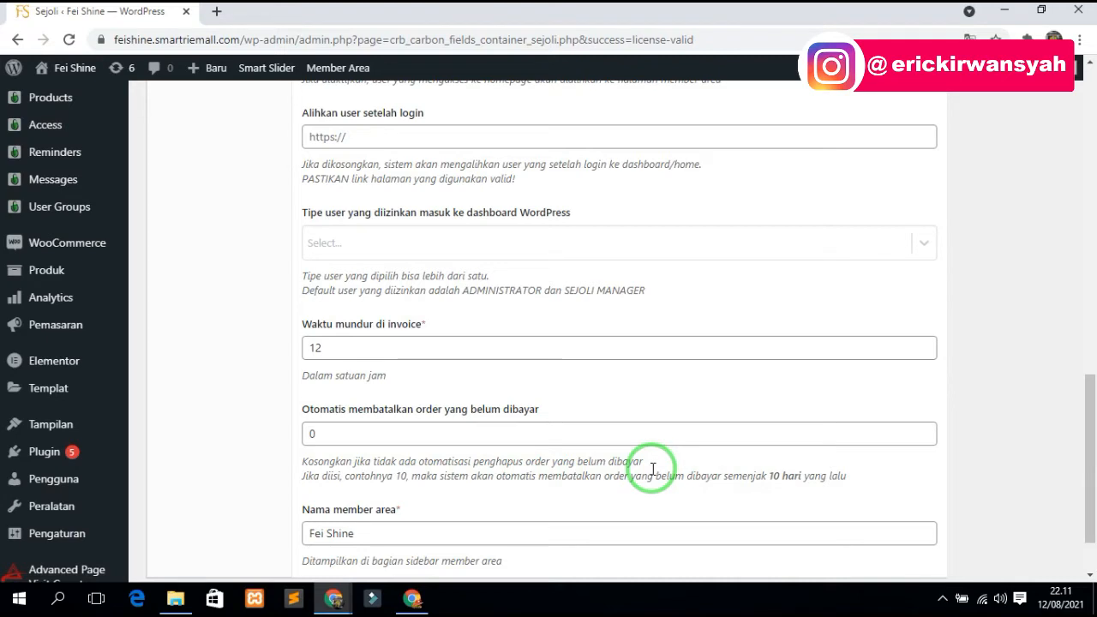
{"action": "left_click_drag", "start_coordinate": [353, 434], "coordinate": [246, 431]}
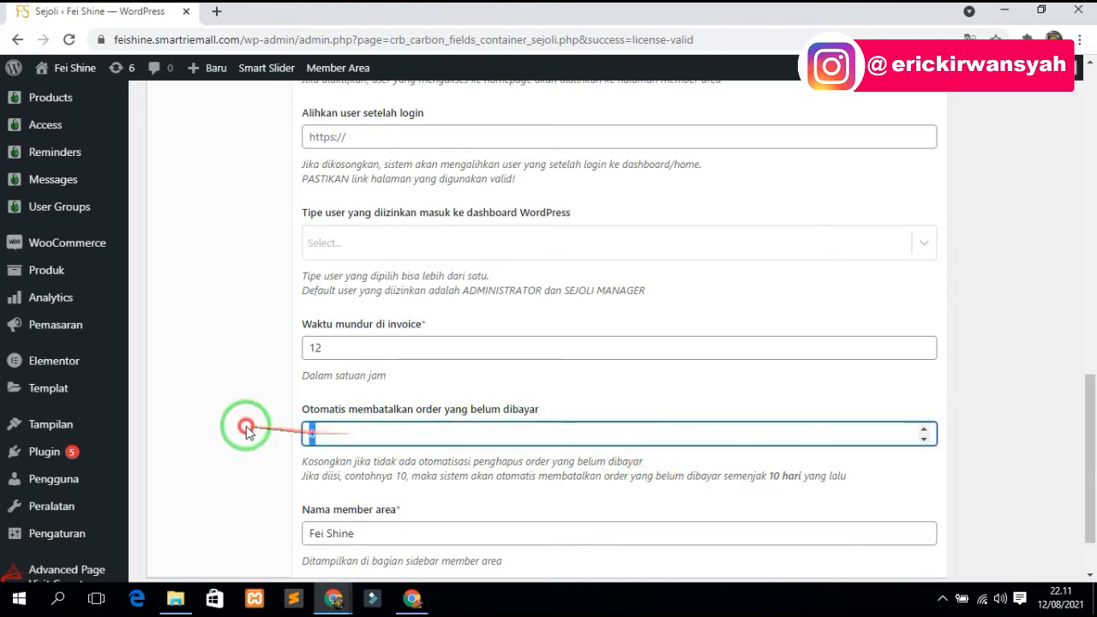
{"action": "key", "text": "BackSpace"}
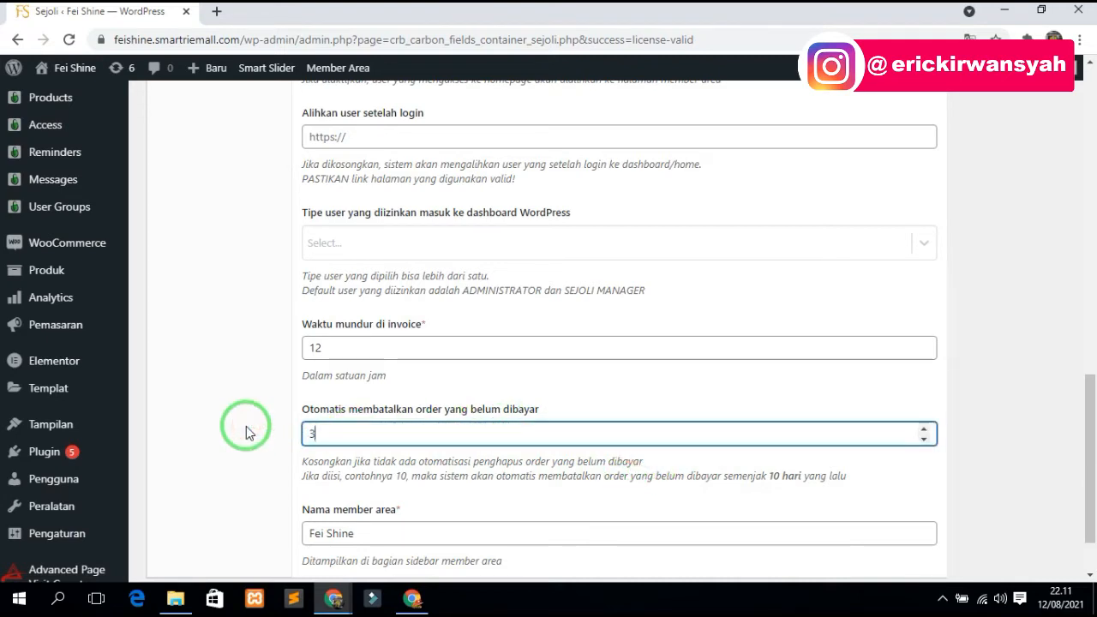
{"action": "type", "text": "0"}
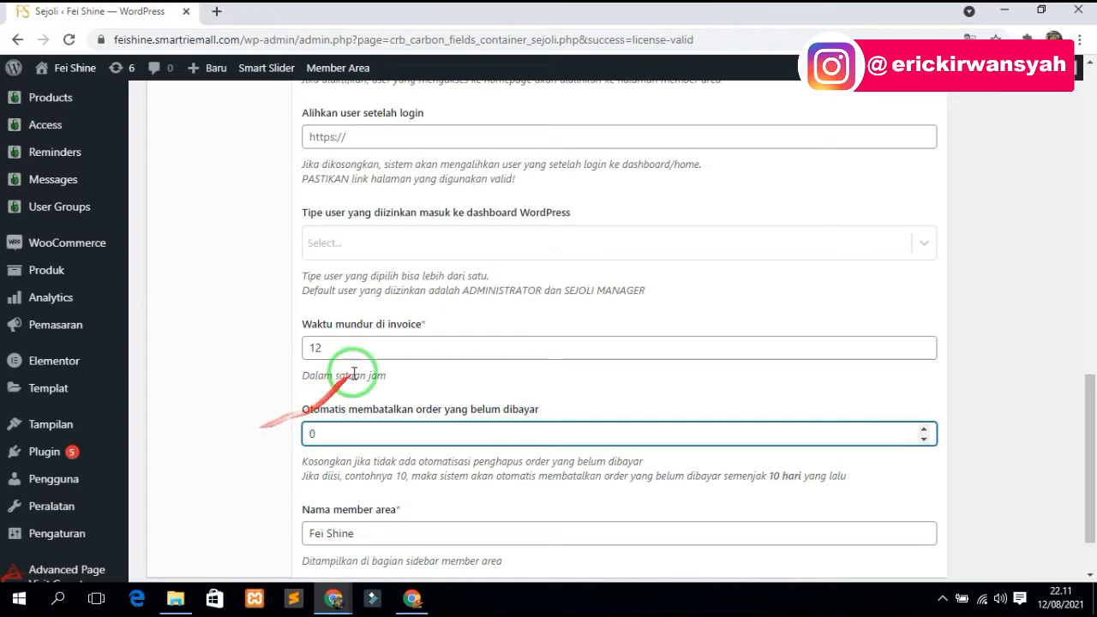
{"action": "left_click", "coordinate": [365, 349]}
{"action": "scroll", "coordinate": [368, 390], "scroll_direction": "up", "scroll_amount": 1}
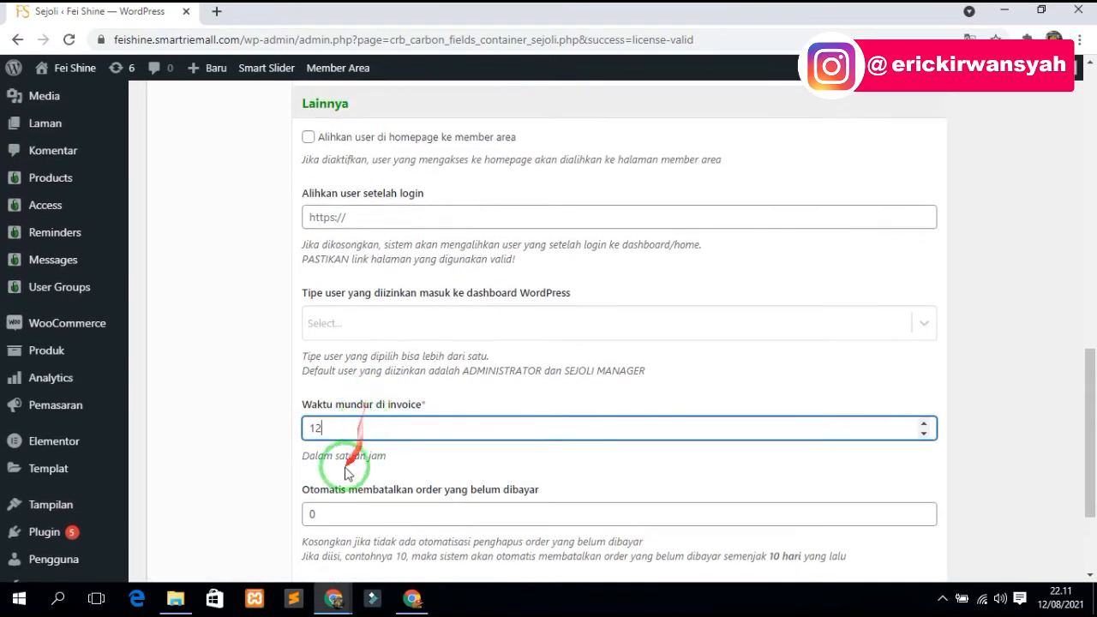
{"action": "left_click", "coordinate": [346, 469]}
{"action": "left_click_drag", "start_coordinate": [336, 431], "coordinate": [304, 424]}
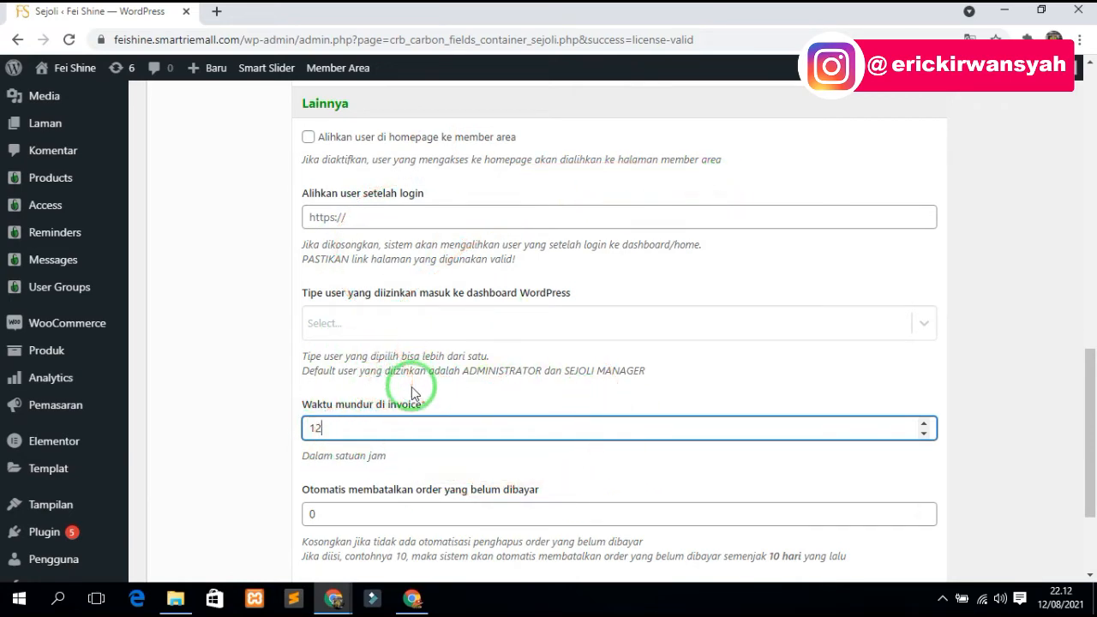
{"action": "scroll", "coordinate": [357, 474], "scroll_direction": "up", "scroll_amount": 1}
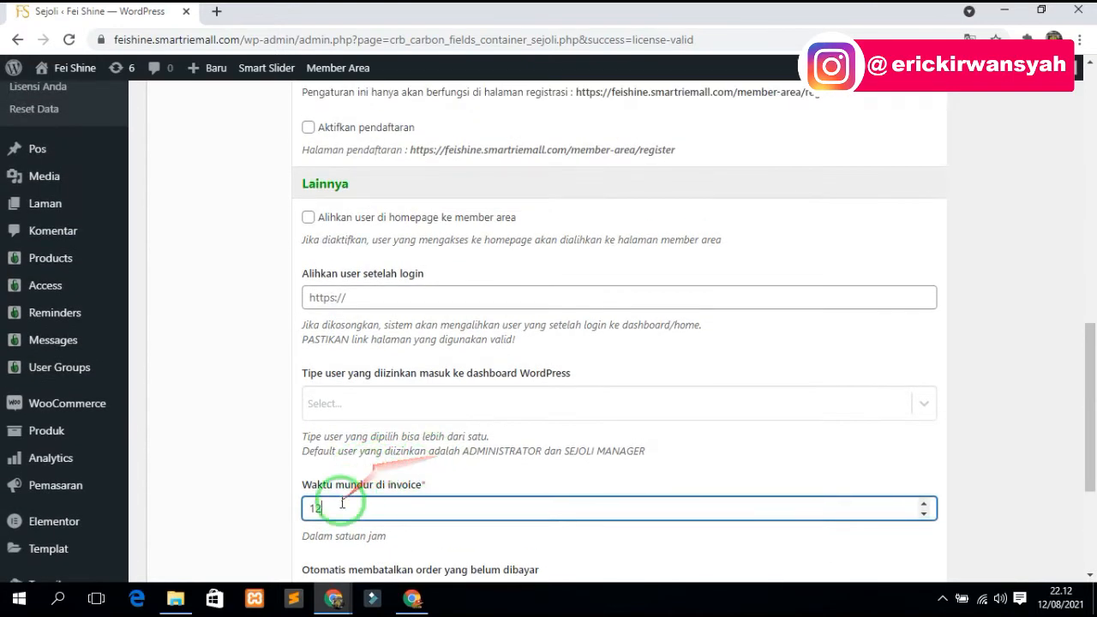
{"action": "left_click_drag", "start_coordinate": [342, 502], "coordinate": [299, 511]}
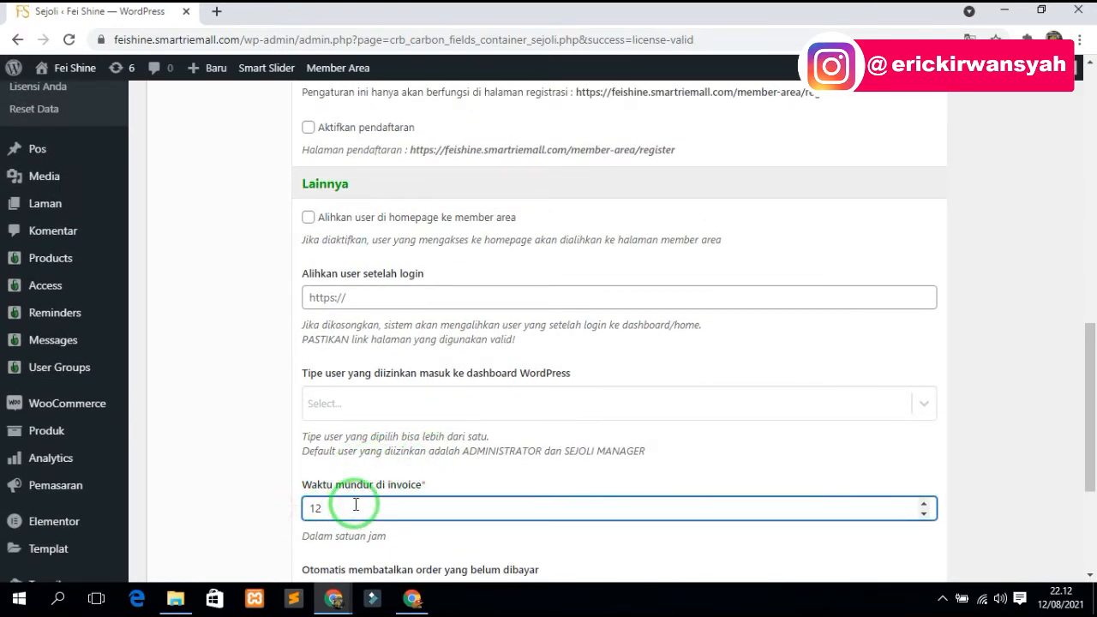
{"action": "scroll", "coordinate": [356, 505], "scroll_direction": "up", "scroll_amount": 8}
- Glance over the Sejoli Desain settings
{"action": "scroll", "coordinate": [514, 390], "scroll_direction": "down", "scroll_amount": 3}
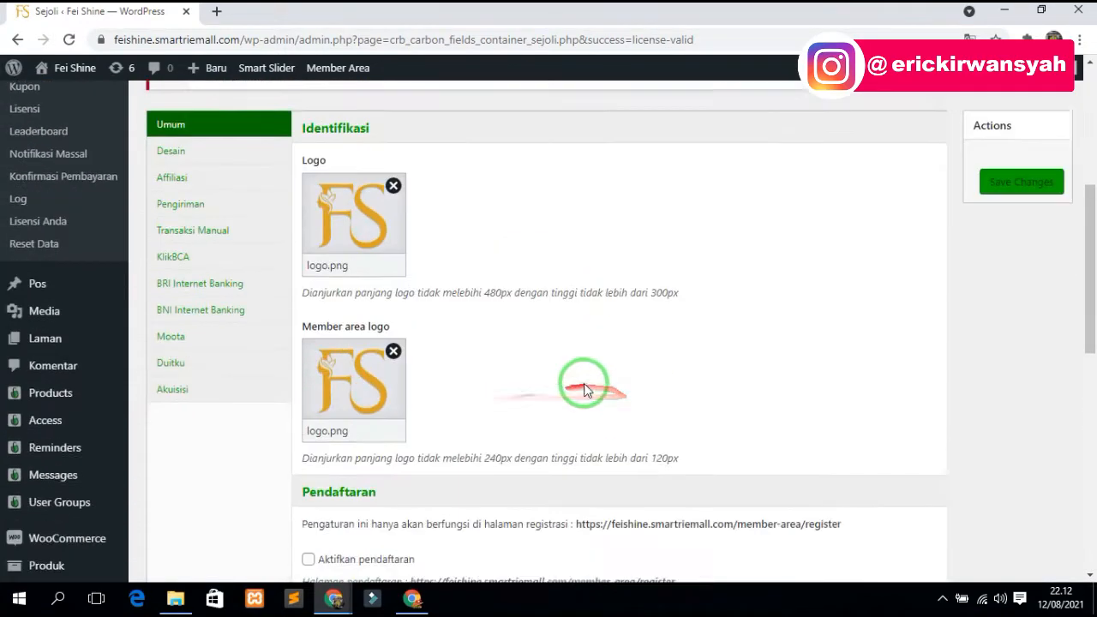
{"action": "scroll", "coordinate": [311, 305], "scroll_direction": "down", "scroll_amount": 3}
{"action": "scroll", "coordinate": [540, 343], "scroll_direction": "up", "scroll_amount": 4}
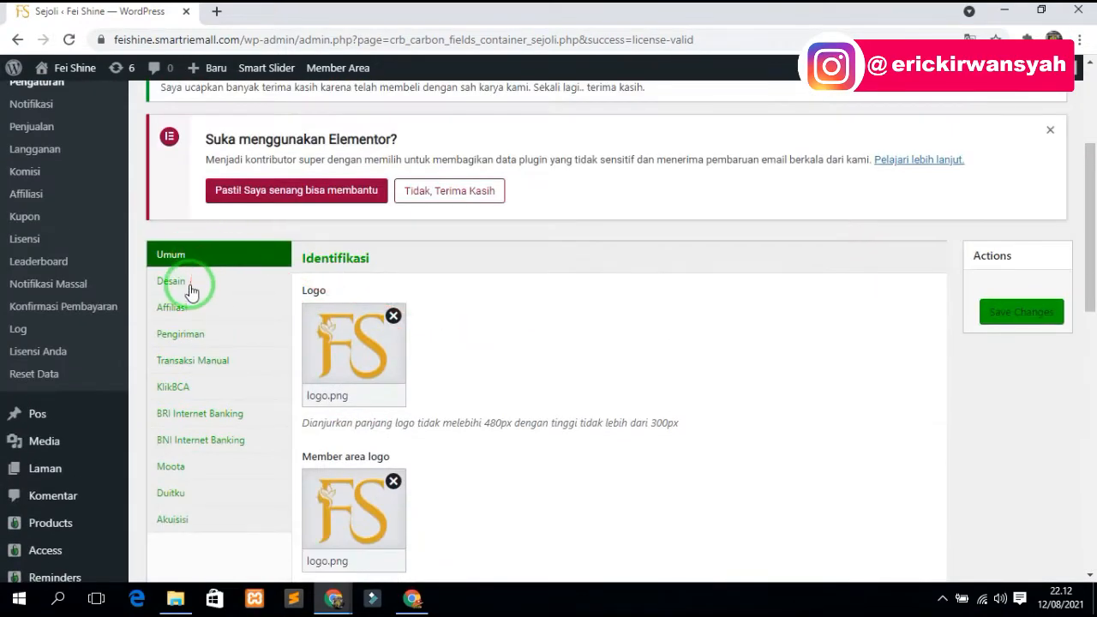
{"action": "left_click", "coordinate": [190, 291]}
{"action": "scroll", "coordinate": [433, 331], "scroll_direction": "down", "scroll_amount": 5}
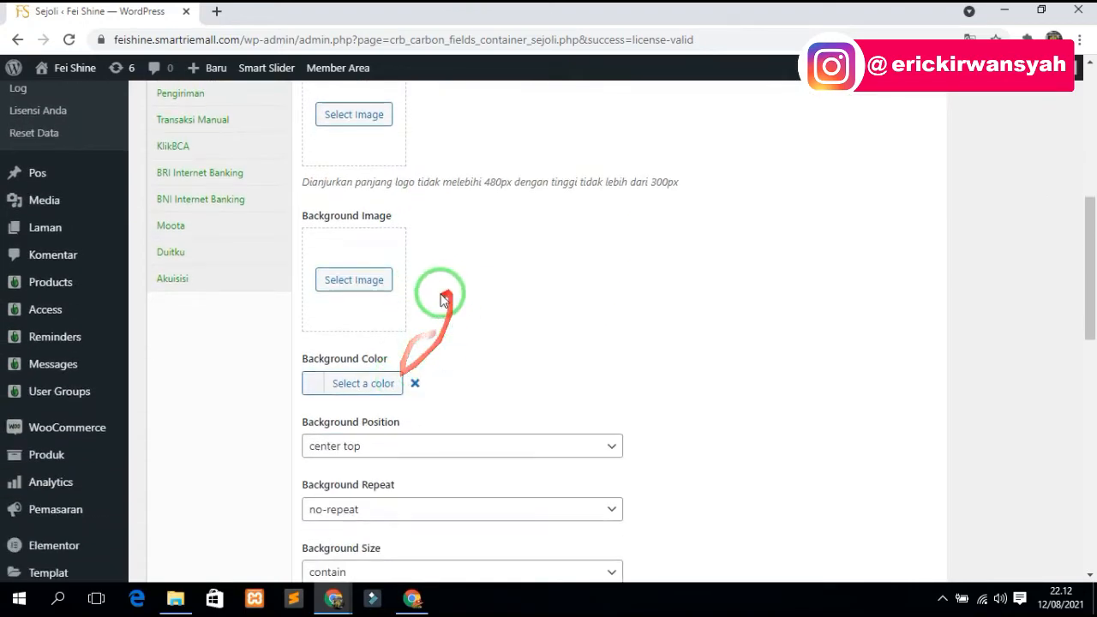
{"action": "scroll", "coordinate": [420, 299], "scroll_direction": "up", "scroll_amount": 5}
- Review the Affiliasi options, noting the 365-day cookie lifetime
{"action": "left_click", "coordinate": [230, 390]}
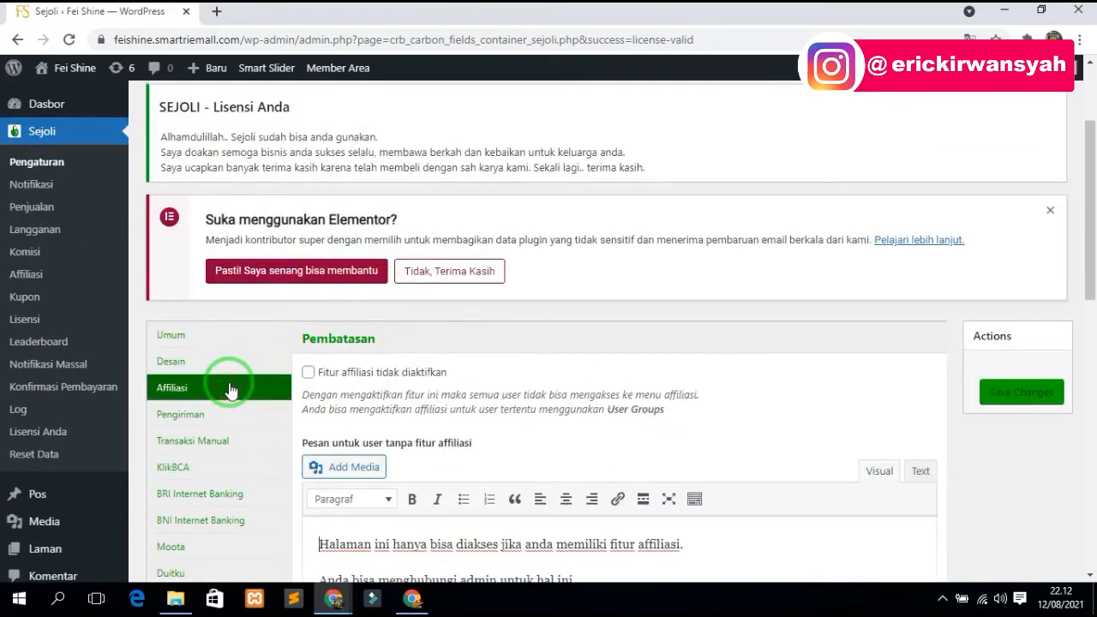
{"action": "scroll", "coordinate": [257, 377], "scroll_direction": "down", "scroll_amount": 2}
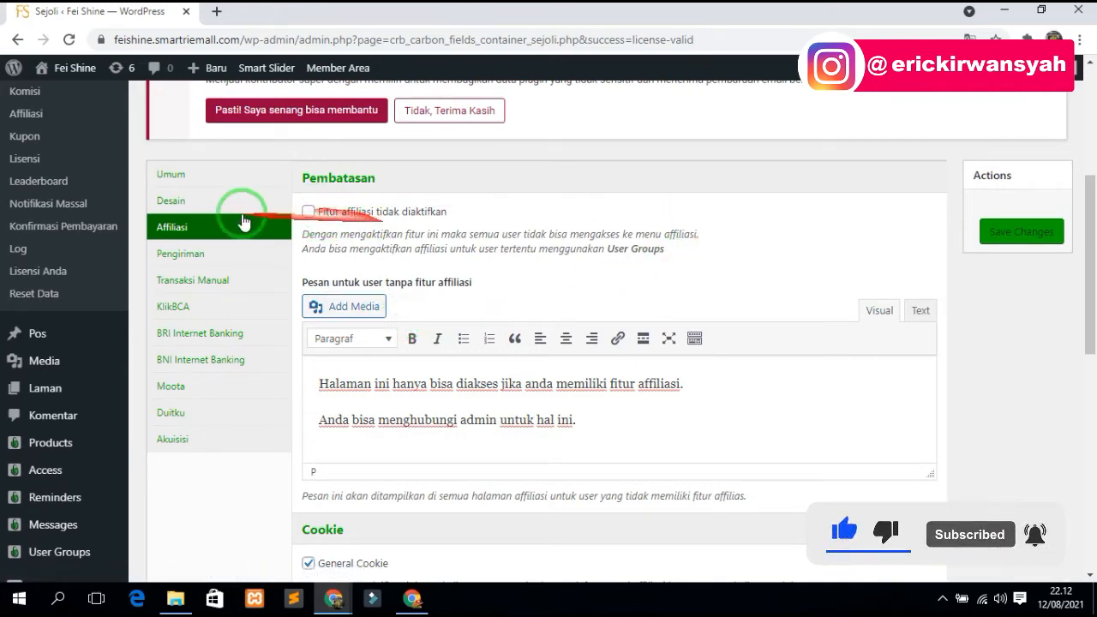
{"action": "scroll", "coordinate": [480, 299], "scroll_direction": "down", "scroll_amount": 2}
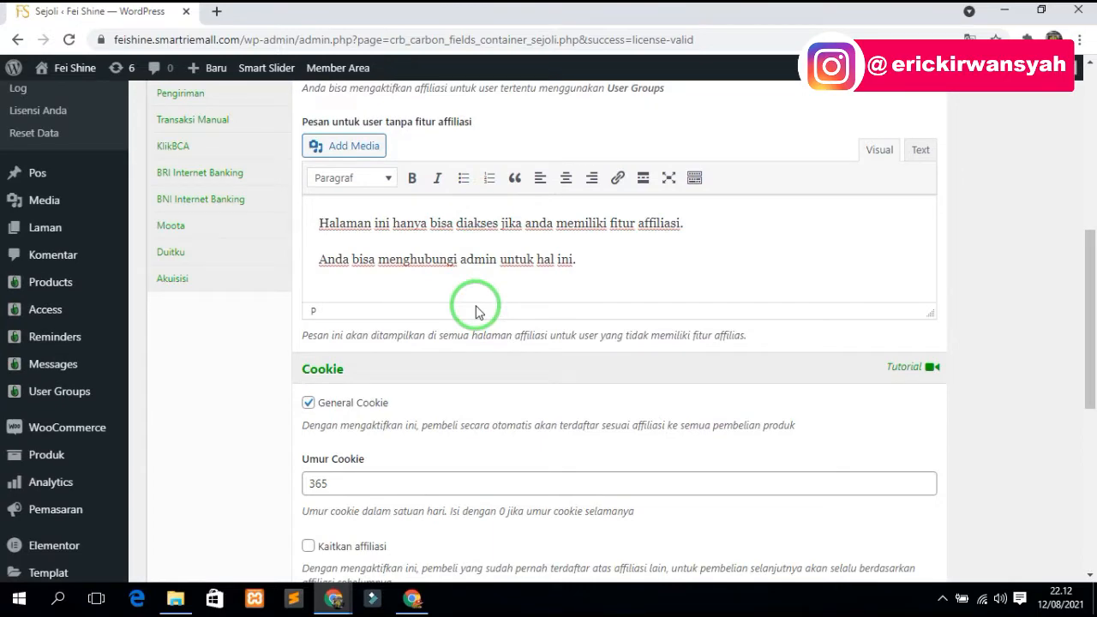
{"action": "scroll", "coordinate": [407, 306], "scroll_direction": "down", "scroll_amount": 3}
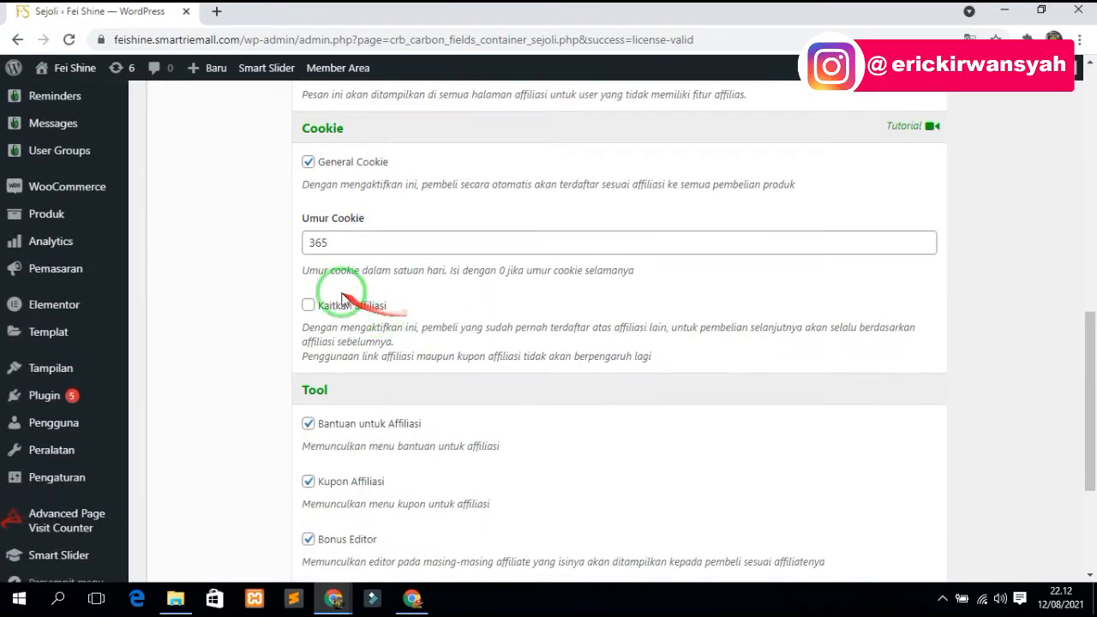
{"action": "left_click_drag", "start_coordinate": [273, 244], "coordinate": [384, 247]}
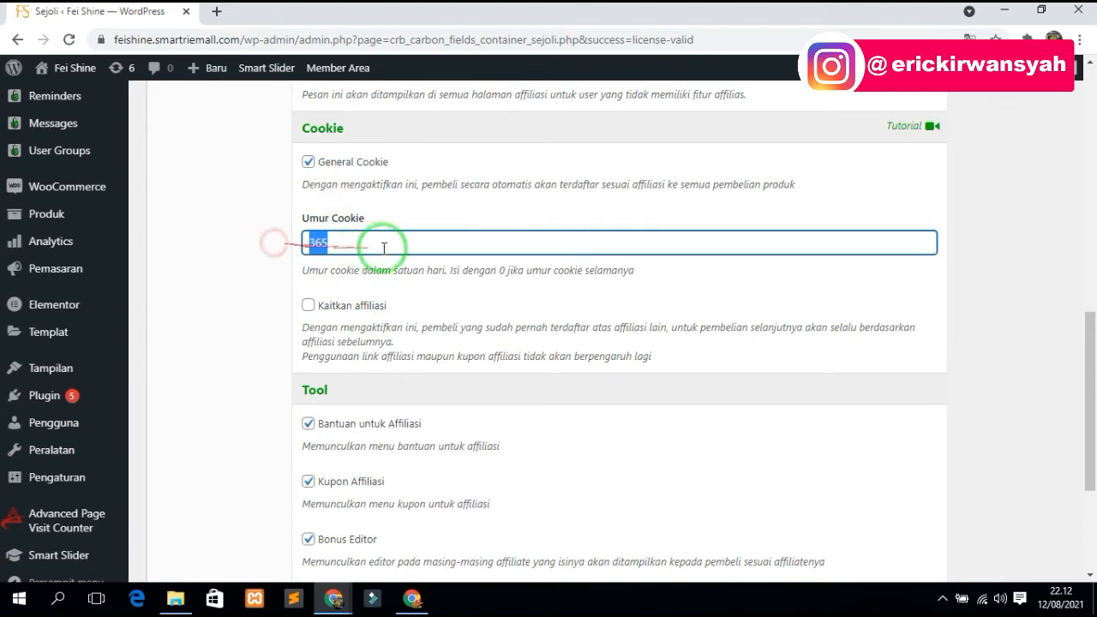
{"action": "scroll", "coordinate": [379, 257], "scroll_direction": "down", "scroll_amount": 3}
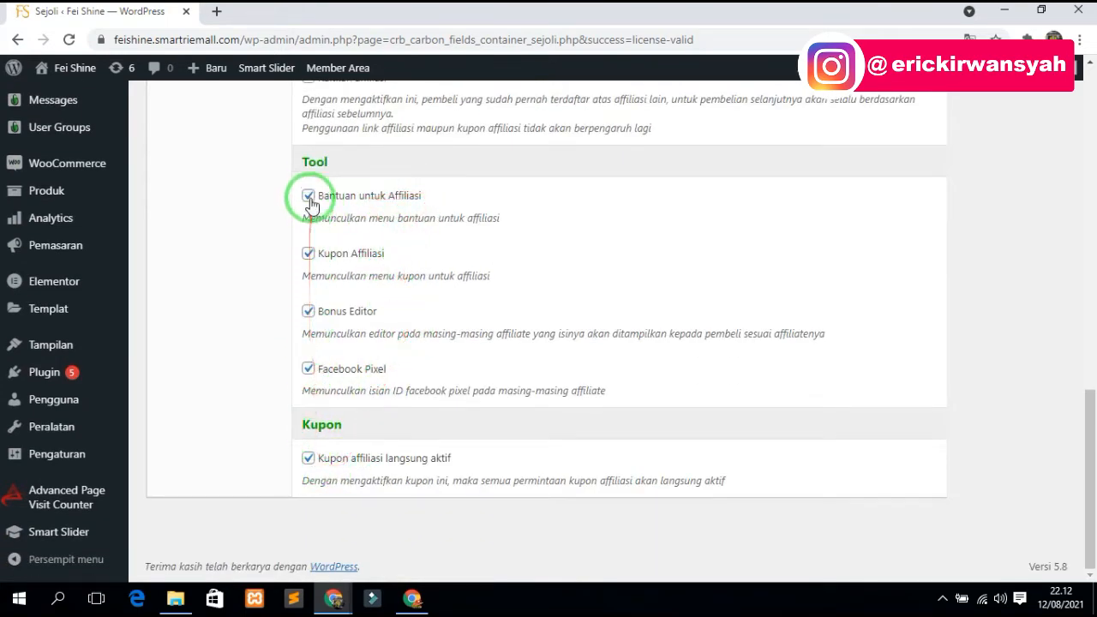
{"action": "scroll", "coordinate": [314, 360], "scroll_direction": "up", "scroll_amount": 4}
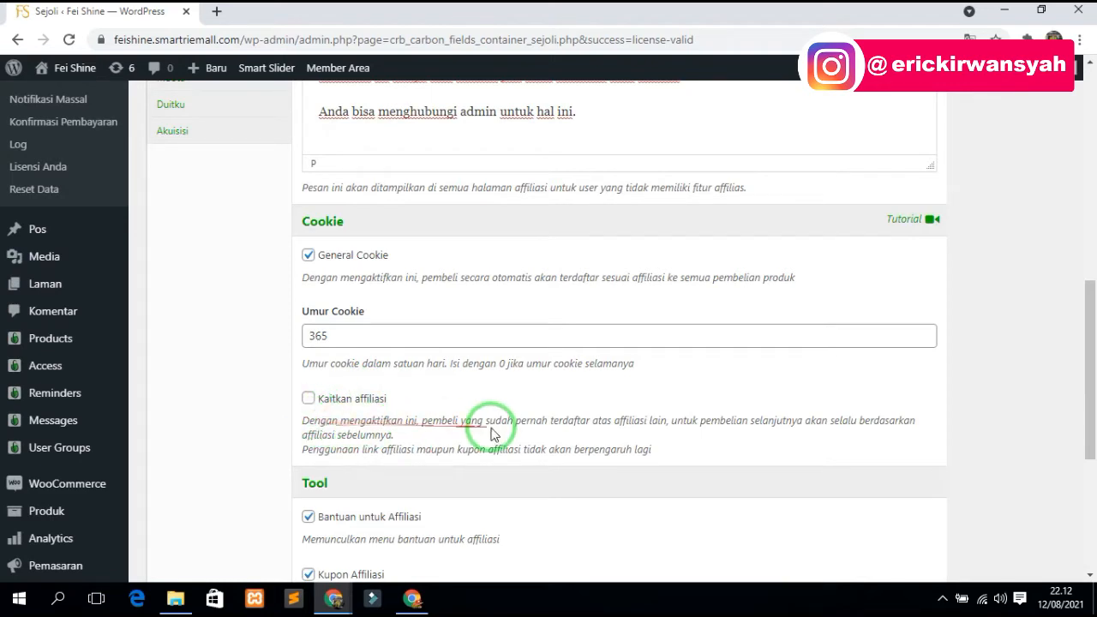
- Highlight the Kaitkan affiliasi description and return to the top
{"action": "left_click_drag", "start_coordinate": [304, 420], "coordinate": [663, 449]}
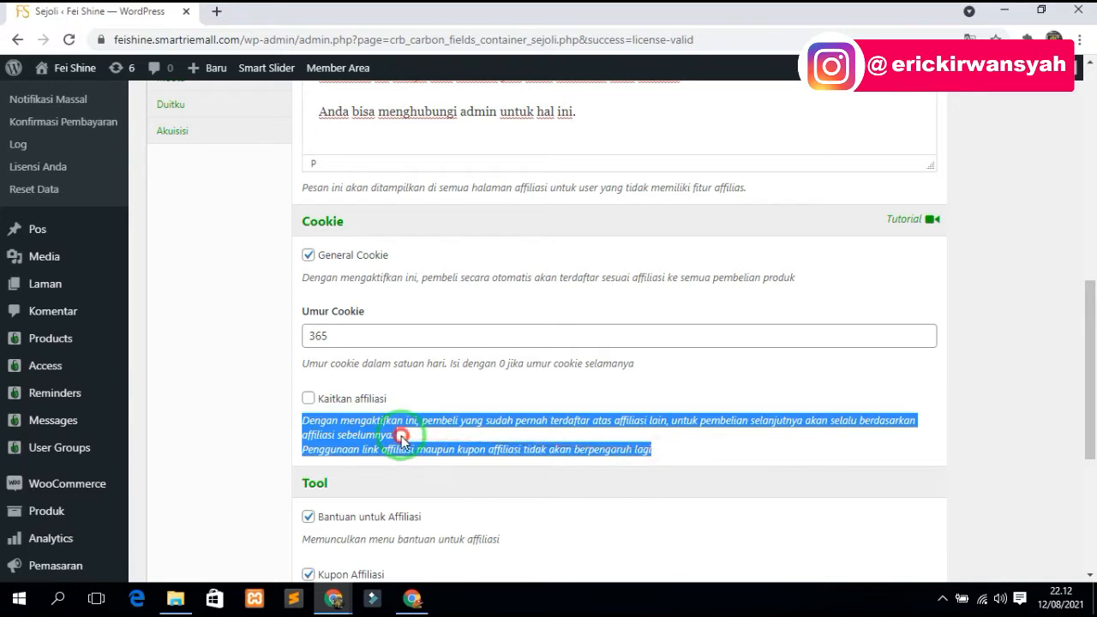
{"action": "left_click", "coordinate": [401, 437]}
{"action": "left_click_drag", "start_coordinate": [309, 421], "coordinate": [409, 425]}
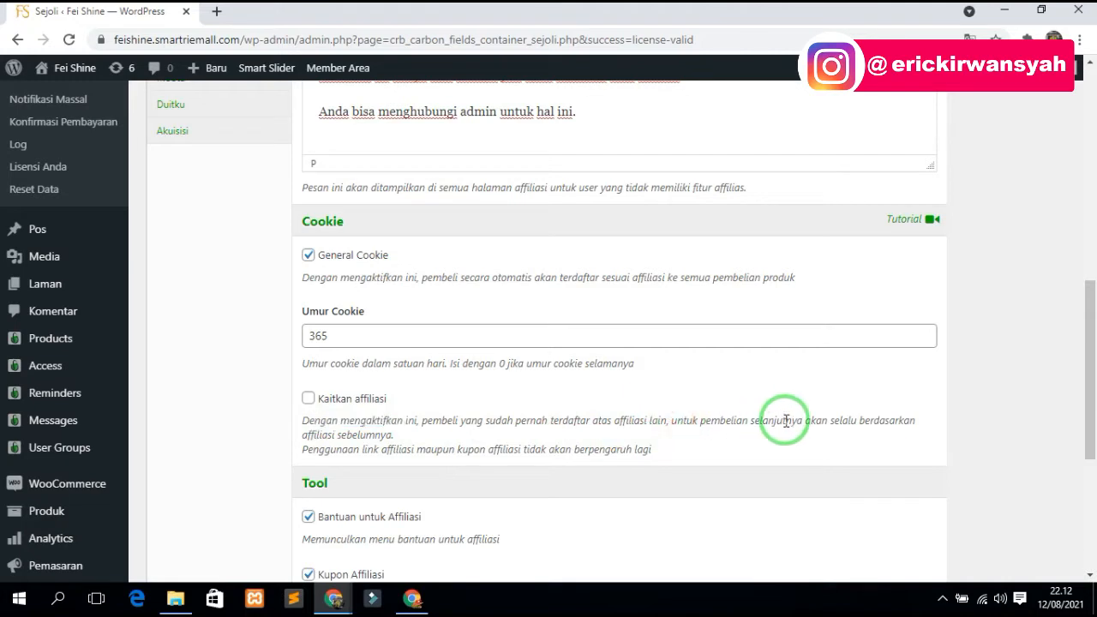
{"action": "left_click_drag", "start_coordinate": [393, 434], "coordinate": [297, 430]}
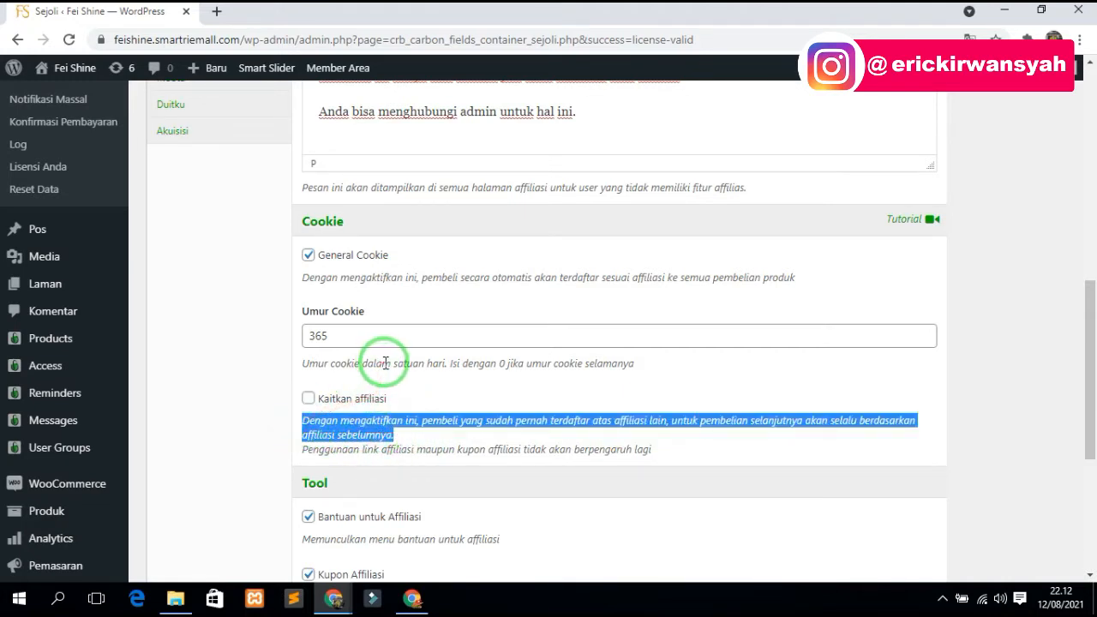
{"action": "scroll", "coordinate": [385, 300], "scroll_direction": "up", "scroll_amount": 4}
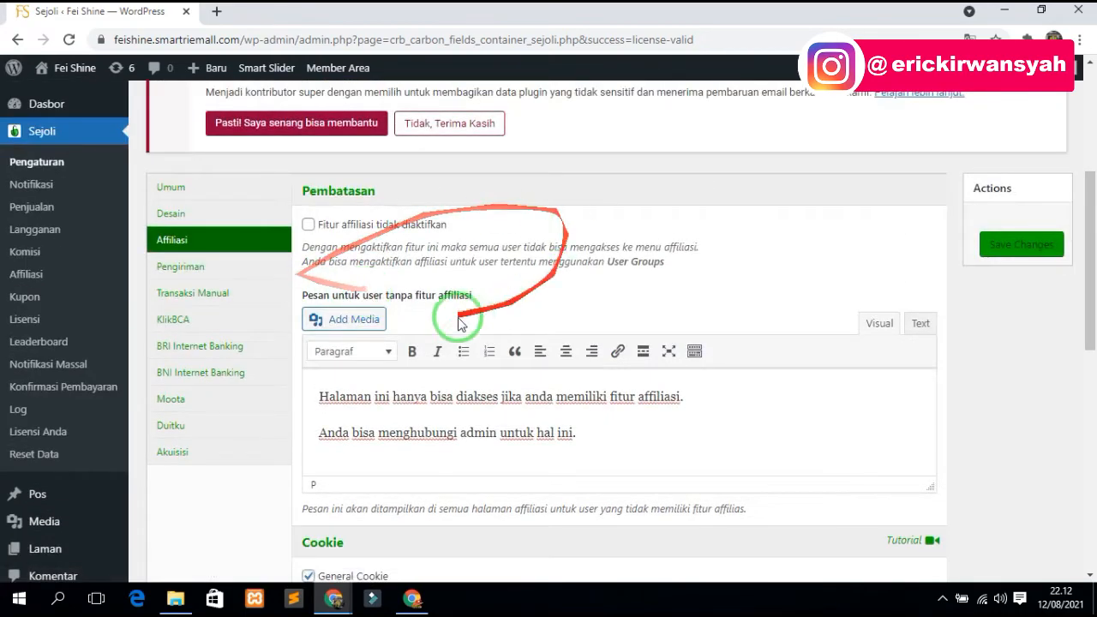
- Review the Pengiriman couriers: POS Indonesia, TIKI, JNE, Ninja Xpress and J&T Express
{"action": "left_click", "coordinate": [186, 269]}
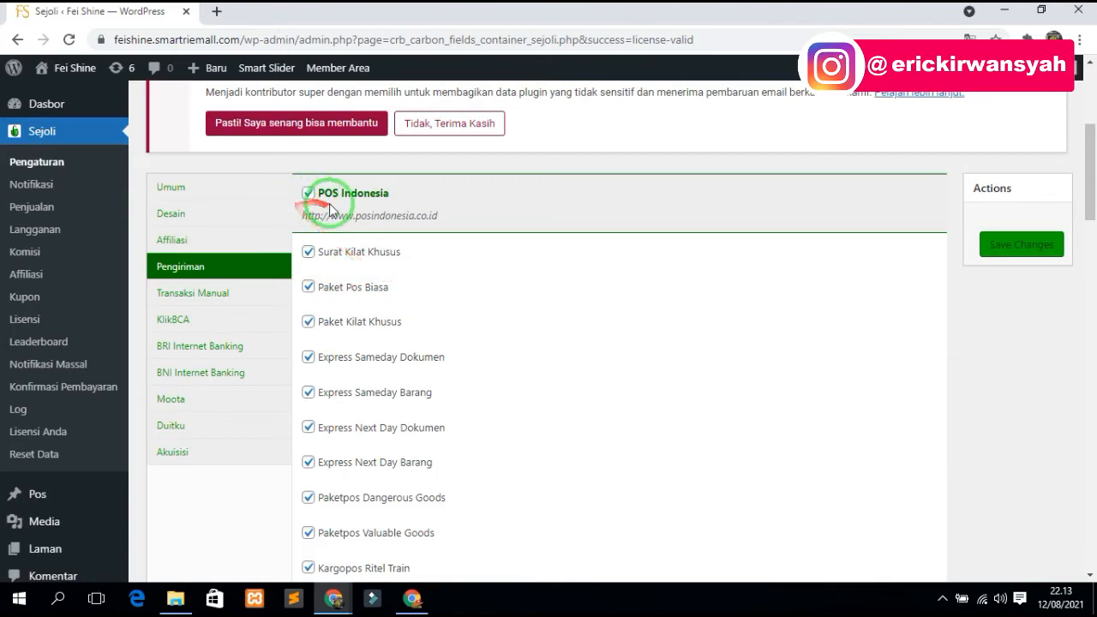
{"action": "scroll", "coordinate": [334, 201], "scroll_direction": "down", "scroll_amount": 10}
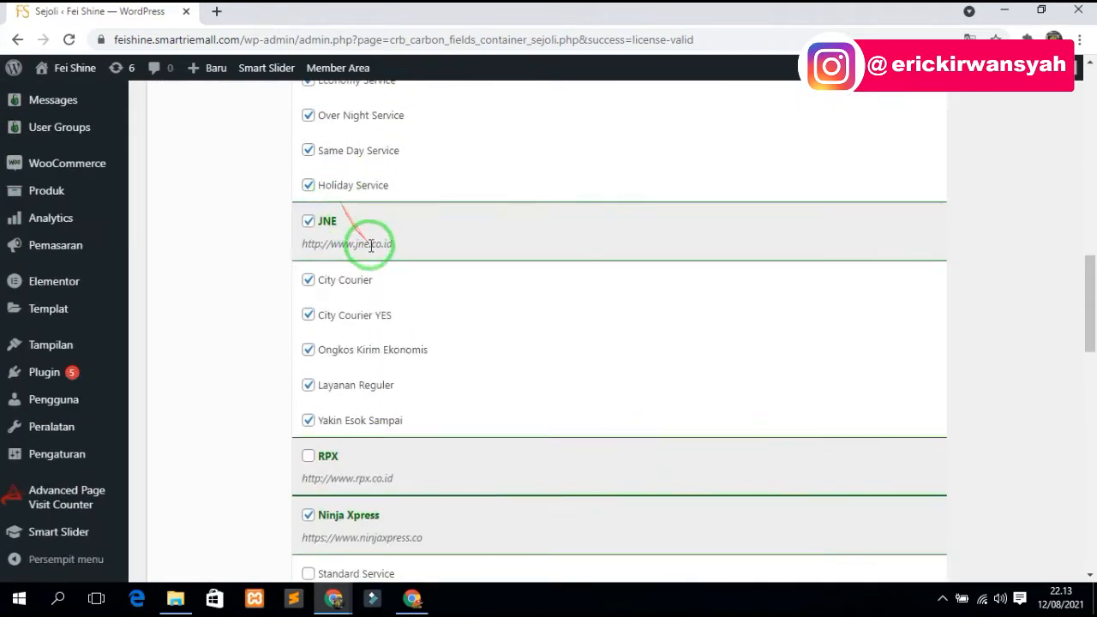
{"action": "scroll", "coordinate": [371, 257], "scroll_direction": "down", "scroll_amount": 2}
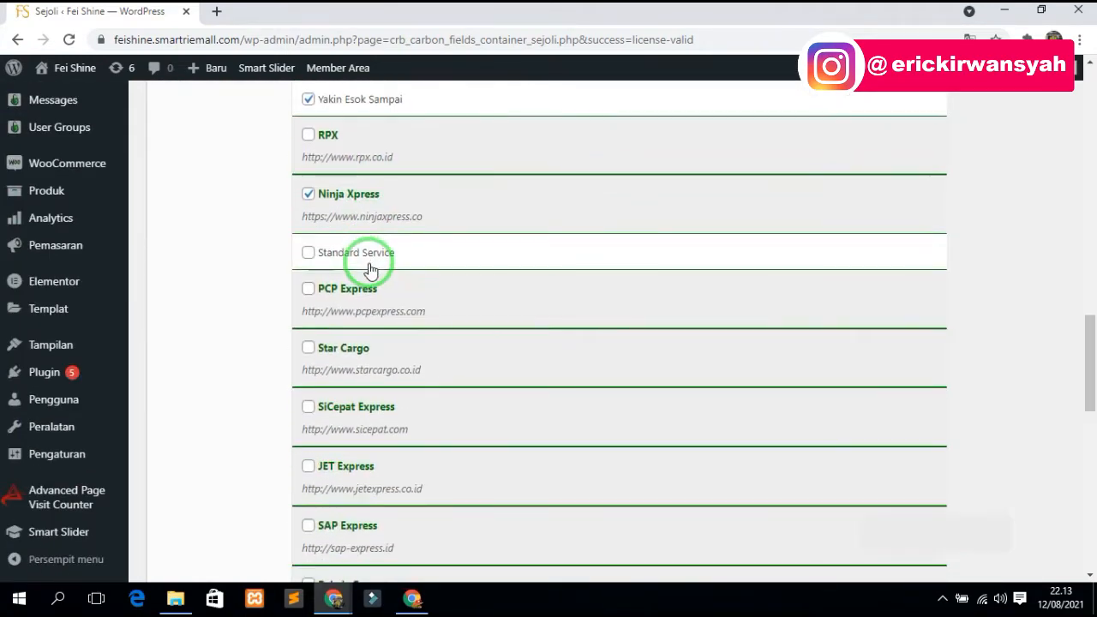
{"action": "scroll", "coordinate": [368, 262], "scroll_direction": "down", "scroll_amount": 1}
{"action": "scroll", "coordinate": [368, 266], "scroll_direction": "down", "scroll_amount": 4}
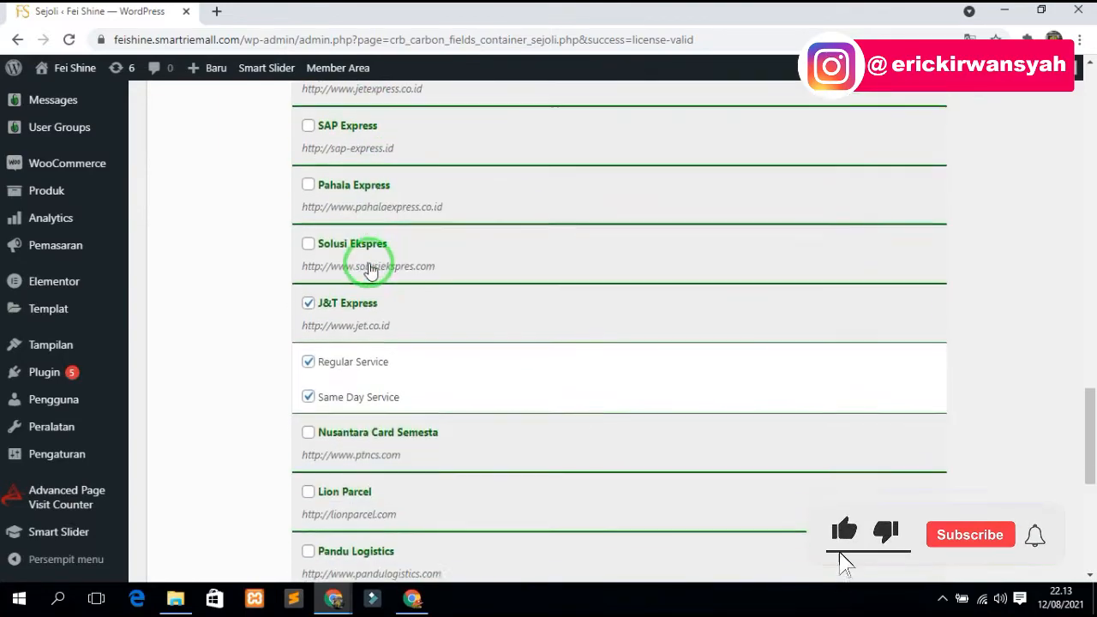
{"action": "scroll", "coordinate": [358, 319], "scroll_direction": "up", "scroll_amount": 4}
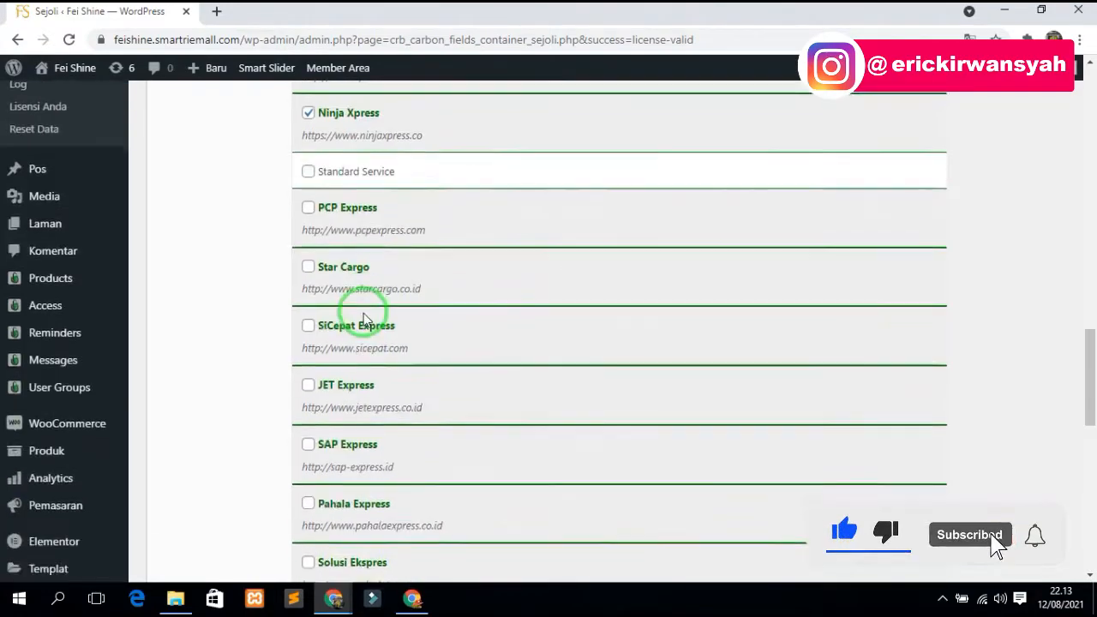
{"action": "scroll", "coordinate": [359, 319], "scroll_direction": "down", "scroll_amount": 10}
{"action": "scroll", "coordinate": [364, 313], "scroll_direction": "up", "scroll_amount": 15}
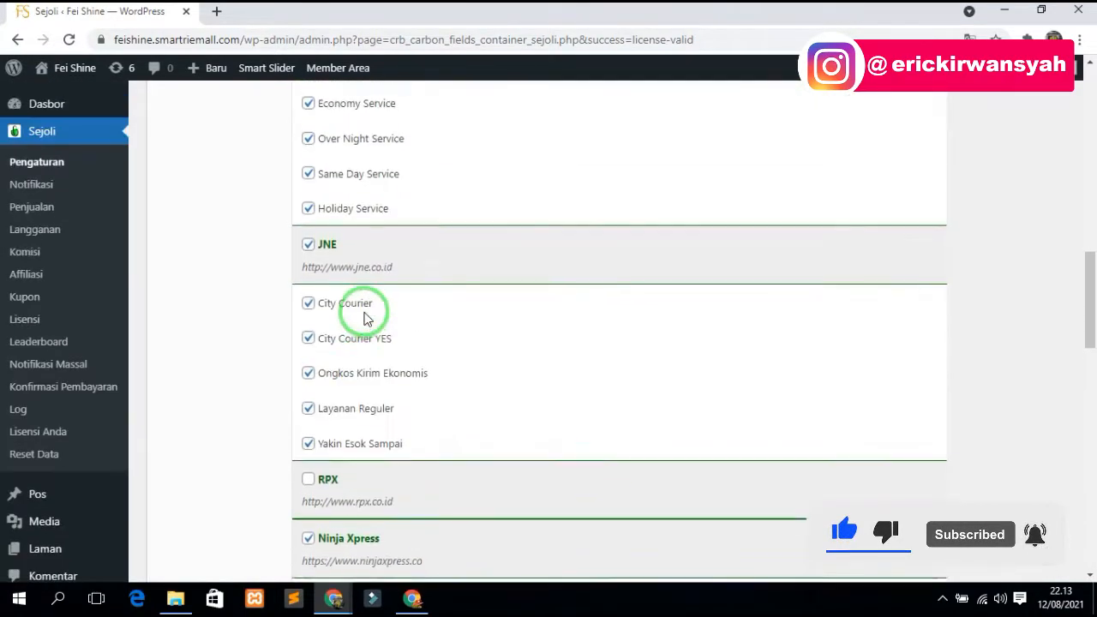
{"action": "scroll", "coordinate": [360, 316], "scroll_direction": "down", "scroll_amount": 8}
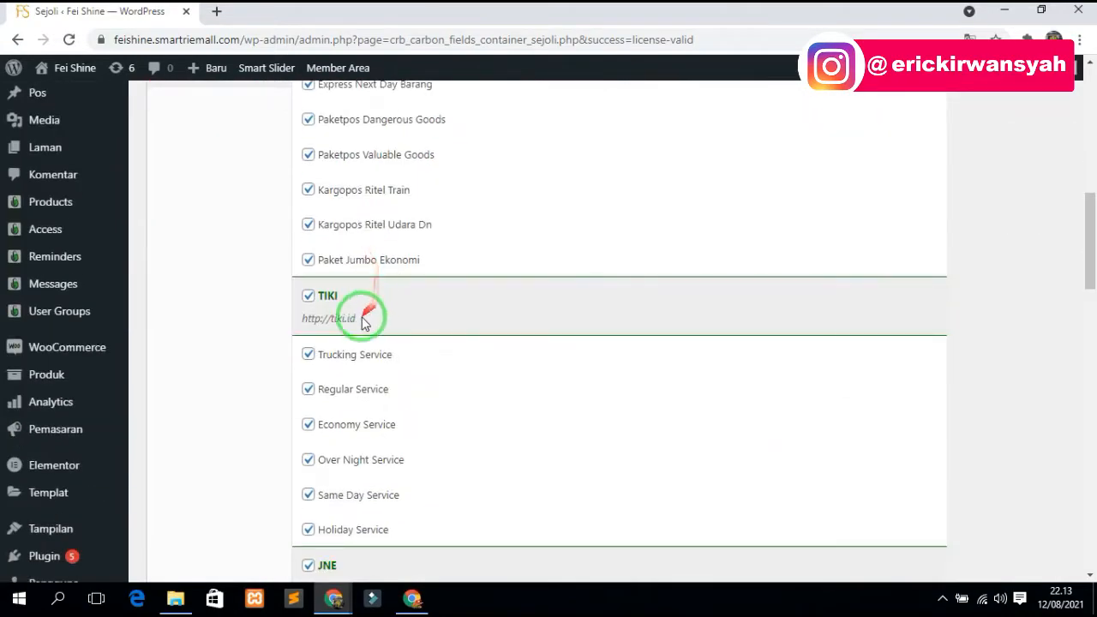
{"action": "scroll", "coordinate": [373, 336], "scroll_direction": "up", "scroll_amount": 8}
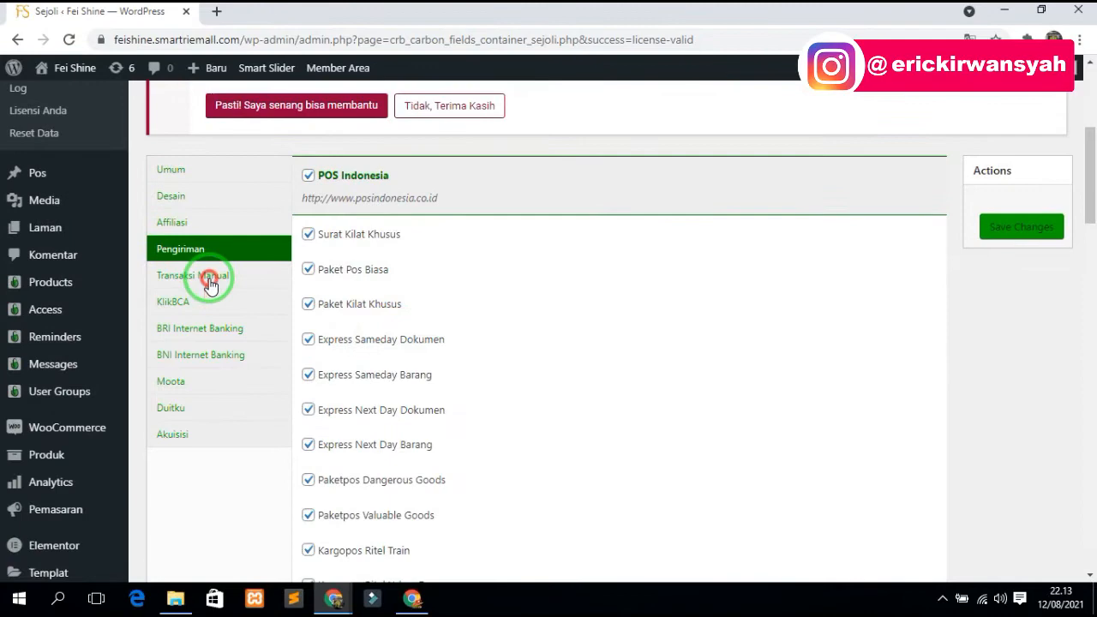
- Open Transaksi Manual and look over its bank account settings
{"action": "left_click", "coordinate": [210, 281]}
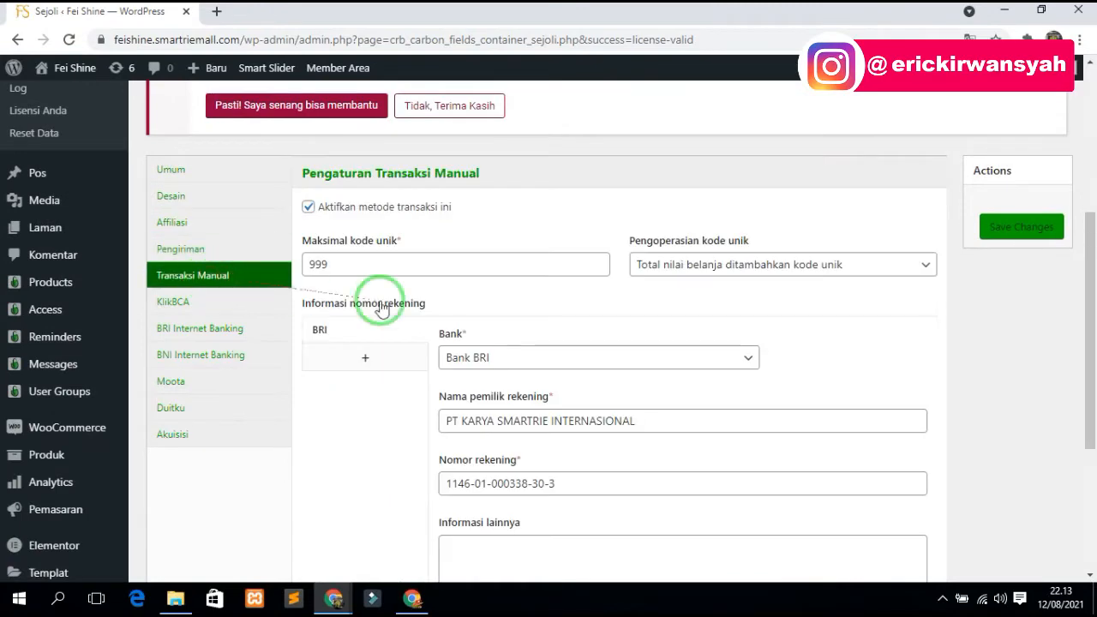
{"action": "scroll", "coordinate": [471, 333], "scroll_direction": "up", "scroll_amount": 1}
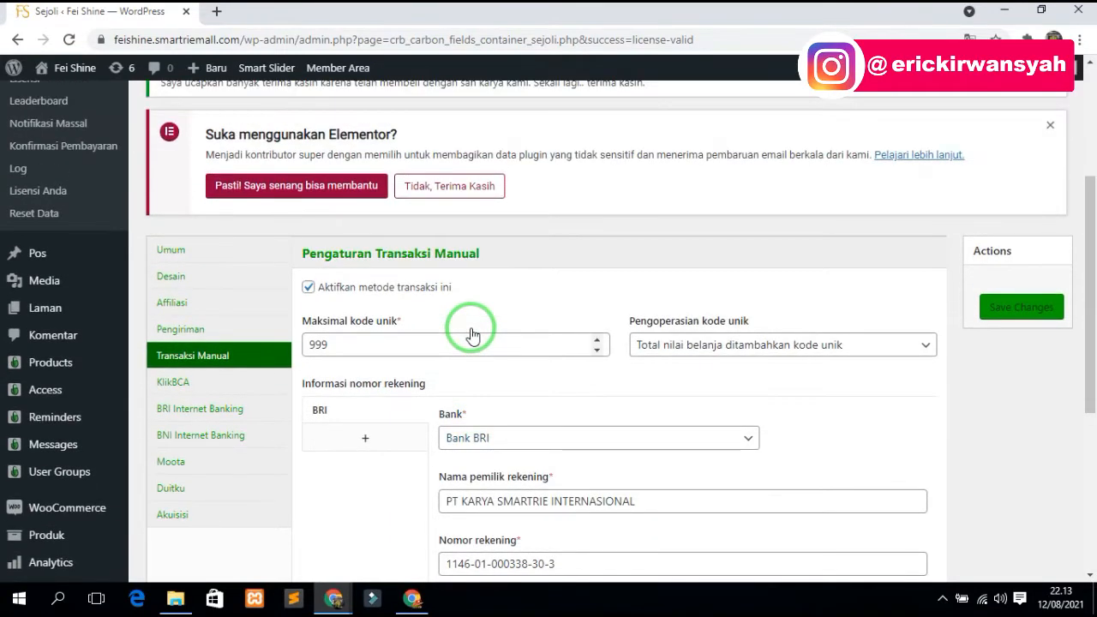
{"action": "scroll", "coordinate": [460, 360], "scroll_direction": "down", "scroll_amount": 1}
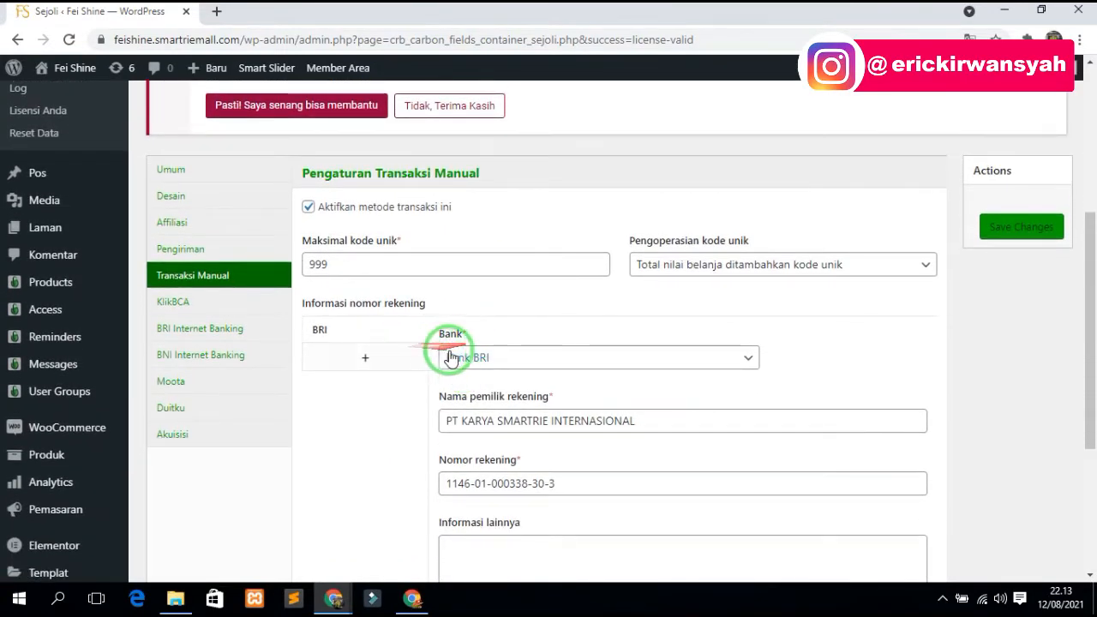
{"action": "scroll", "coordinate": [612, 391], "scroll_direction": "down", "scroll_amount": 3}
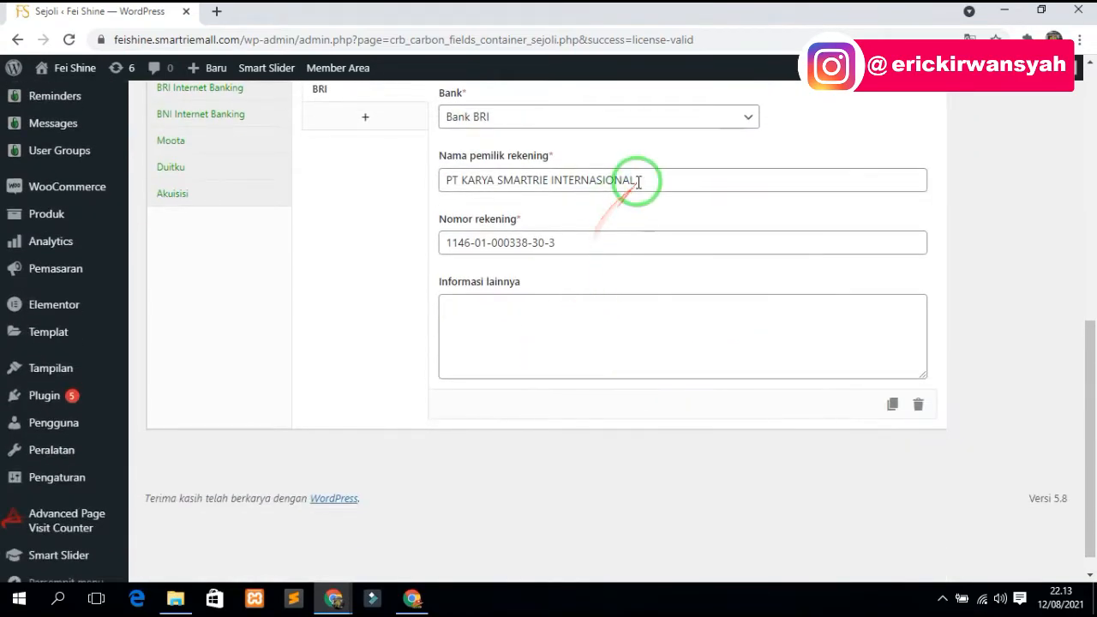
{"action": "scroll", "coordinate": [789, 331], "scroll_direction": "up", "scroll_amount": 3}
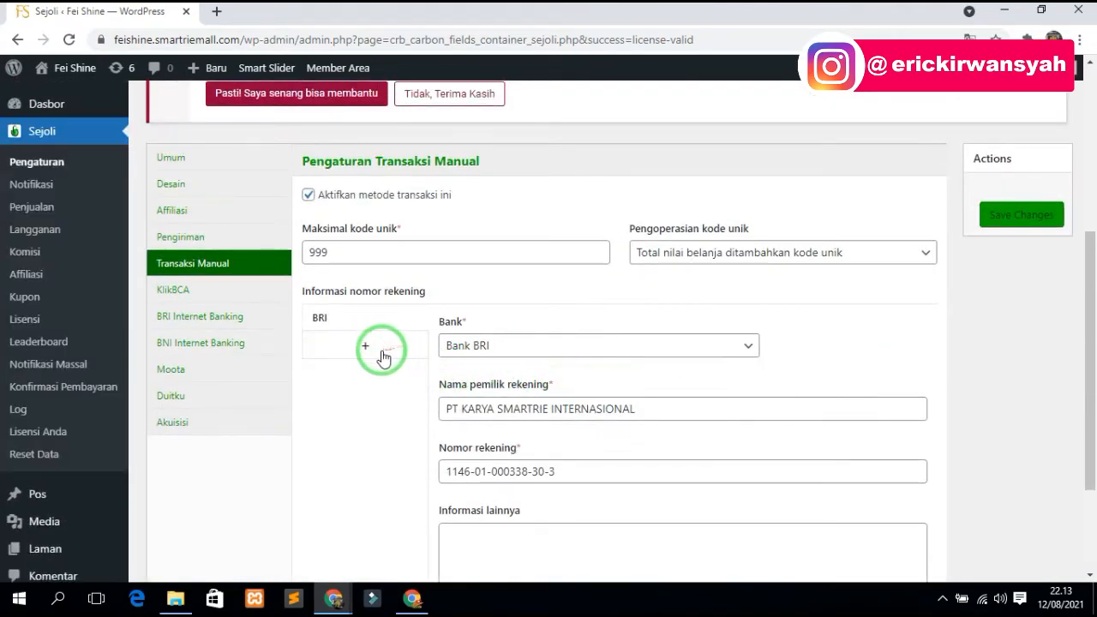
- Add a new bank account entry set to Bank Mandiri
{"action": "left_click", "coordinate": [382, 357]}
{"action": "scroll", "coordinate": [379, 299], "scroll_direction": "down", "scroll_amount": 1}
{"action": "left_click", "coordinate": [523, 264]}
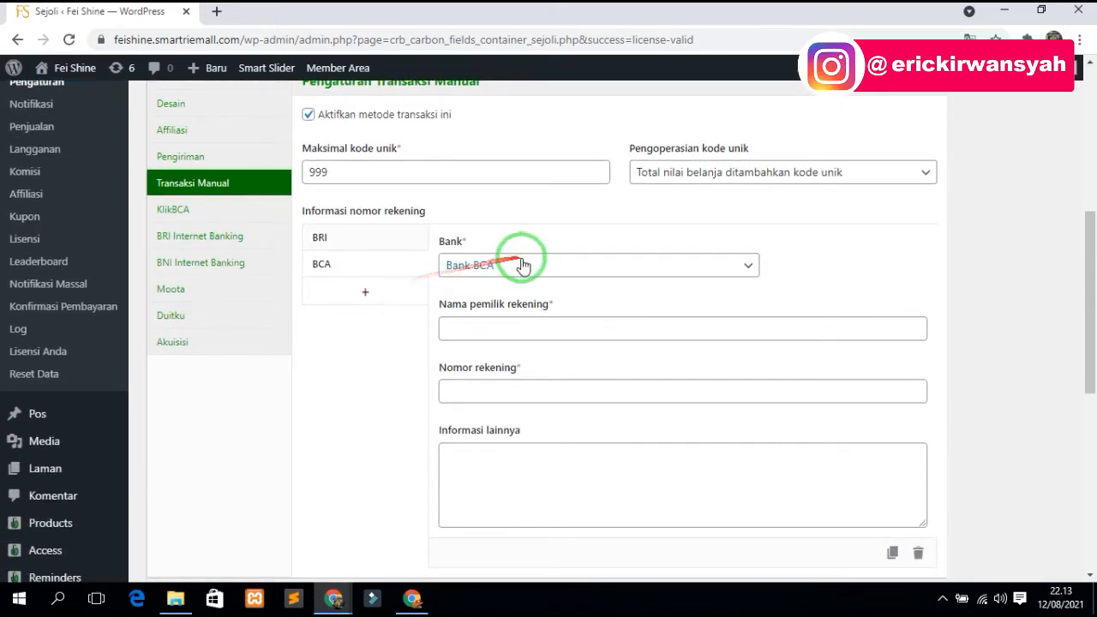
{"action": "left_click", "coordinate": [523, 264]}
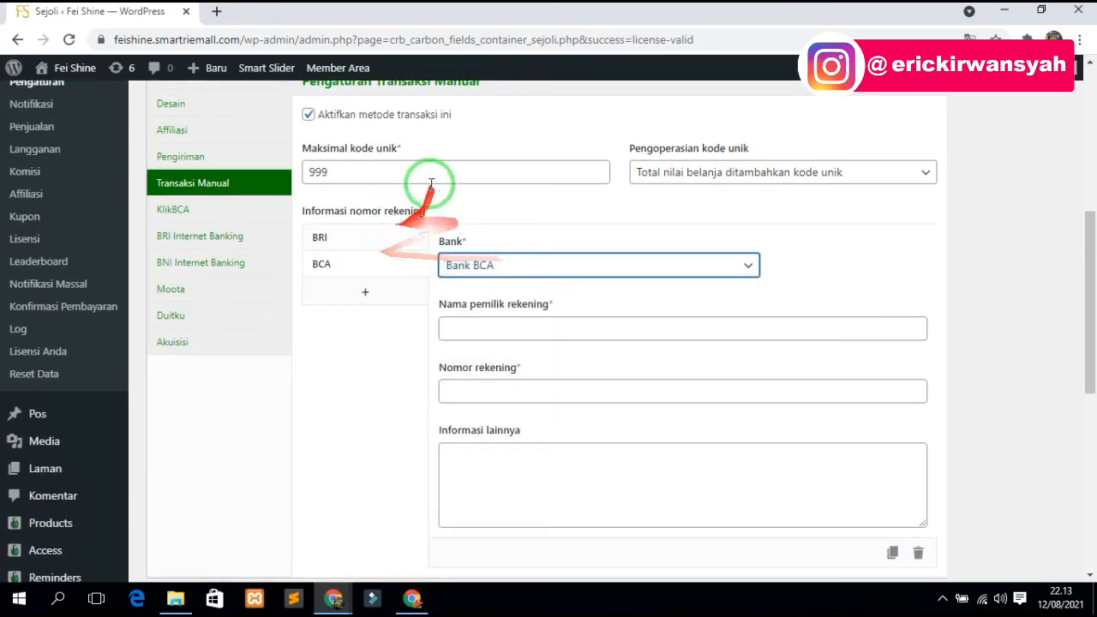
{"action": "left_click", "coordinate": [527, 264]}
{"action": "left_click", "coordinate": [511, 345]}
{"action": "left_click", "coordinate": [514, 264]}
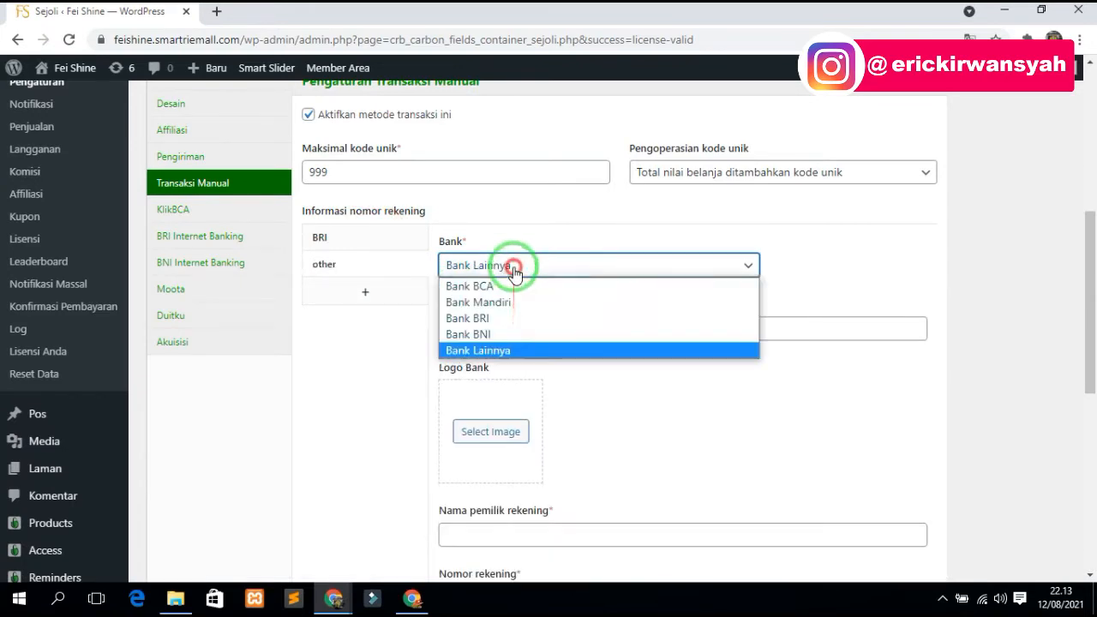
{"action": "left_click", "coordinate": [505, 305]}
{"action": "left_click", "coordinate": [506, 335]}
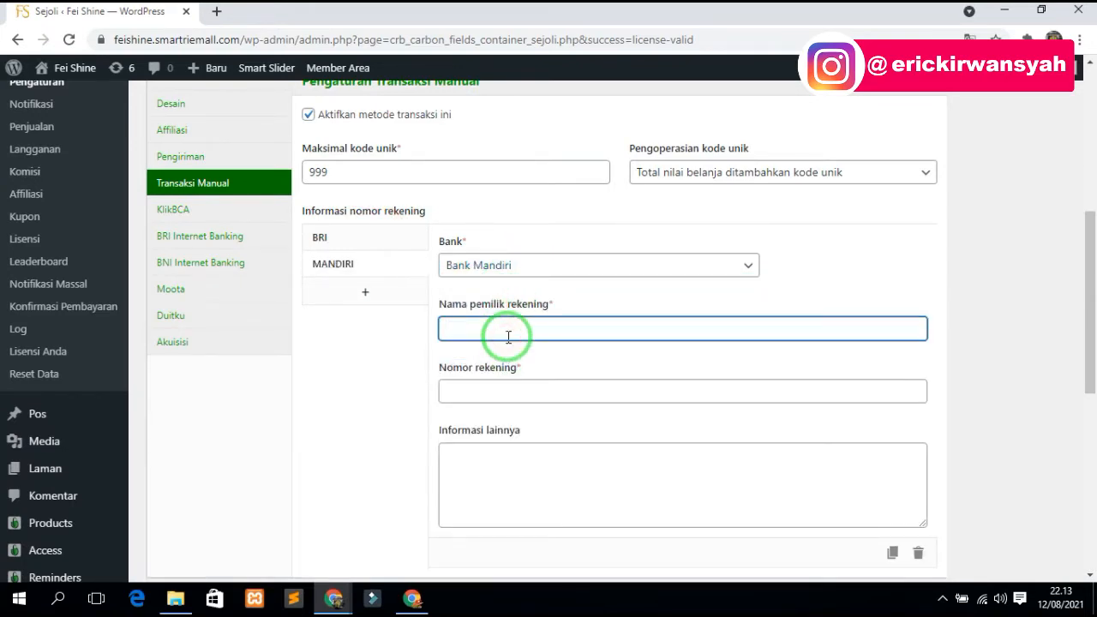
{"action": "left_click", "coordinate": [505, 389]}
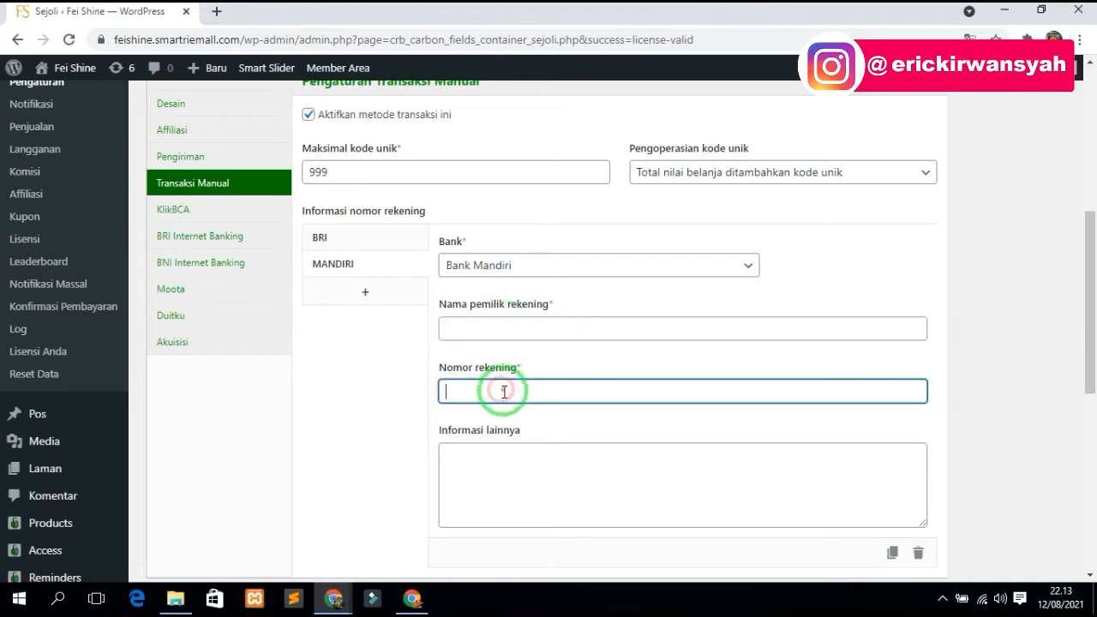
{"action": "left_click", "coordinate": [520, 471]}
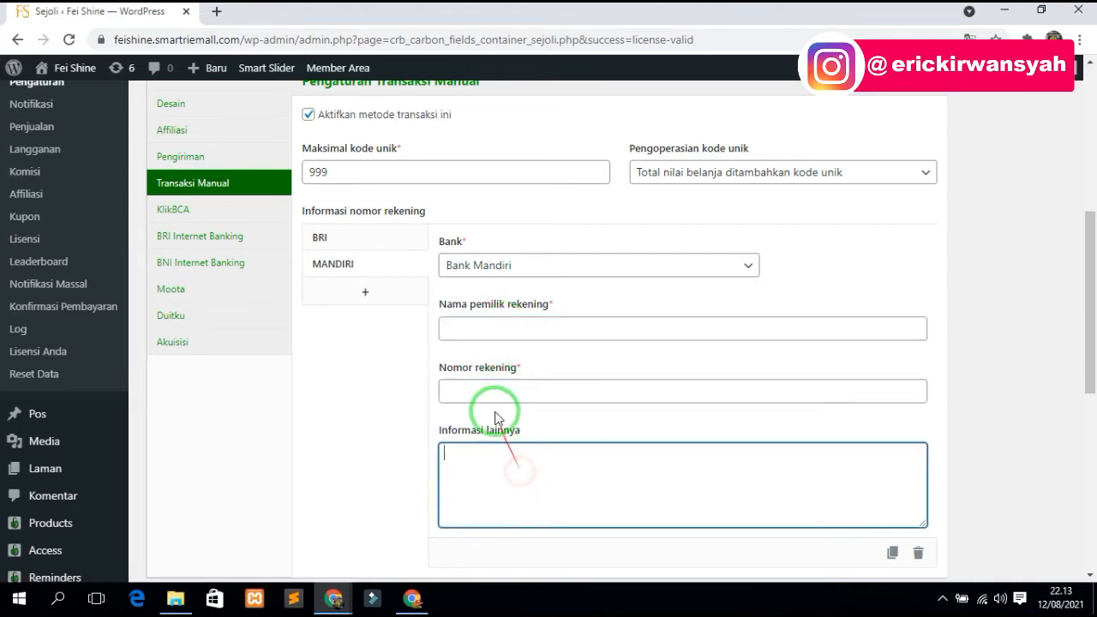
- Compare with the BRI account and delete the empty Mandiri entry
{"action": "left_click", "coordinate": [320, 237]}
{"action": "left_click", "coordinate": [370, 266]}
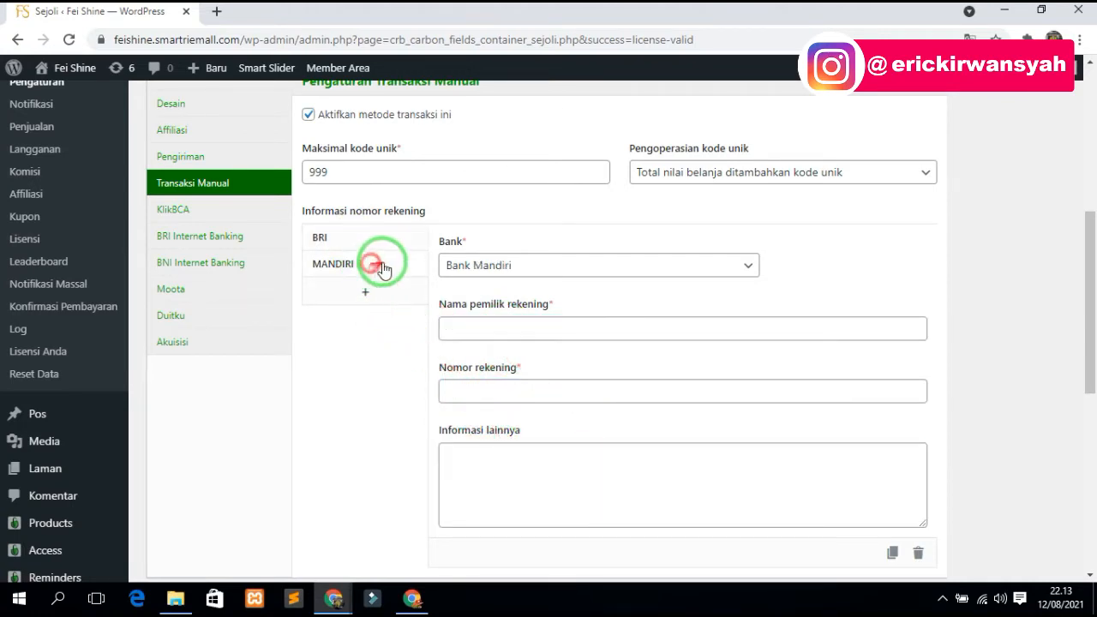
{"action": "left_click", "coordinate": [918, 556]}
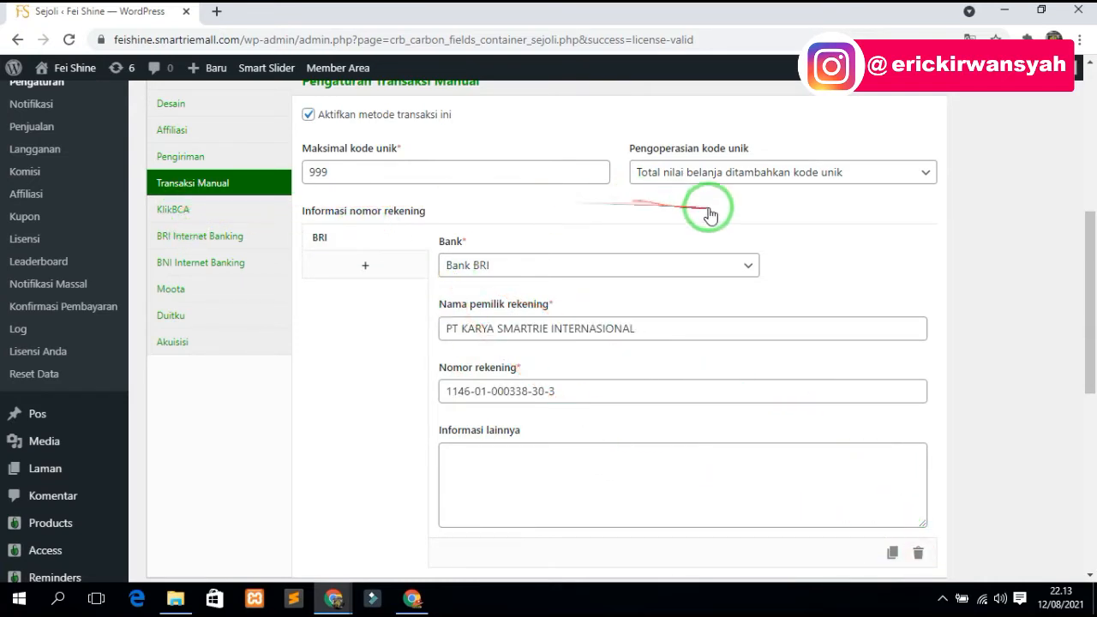
- Point out the 999 maximum unique code, then show the KlikBCA settings
{"action": "left_click_drag", "start_coordinate": [387, 173], "coordinate": [306, 171]}
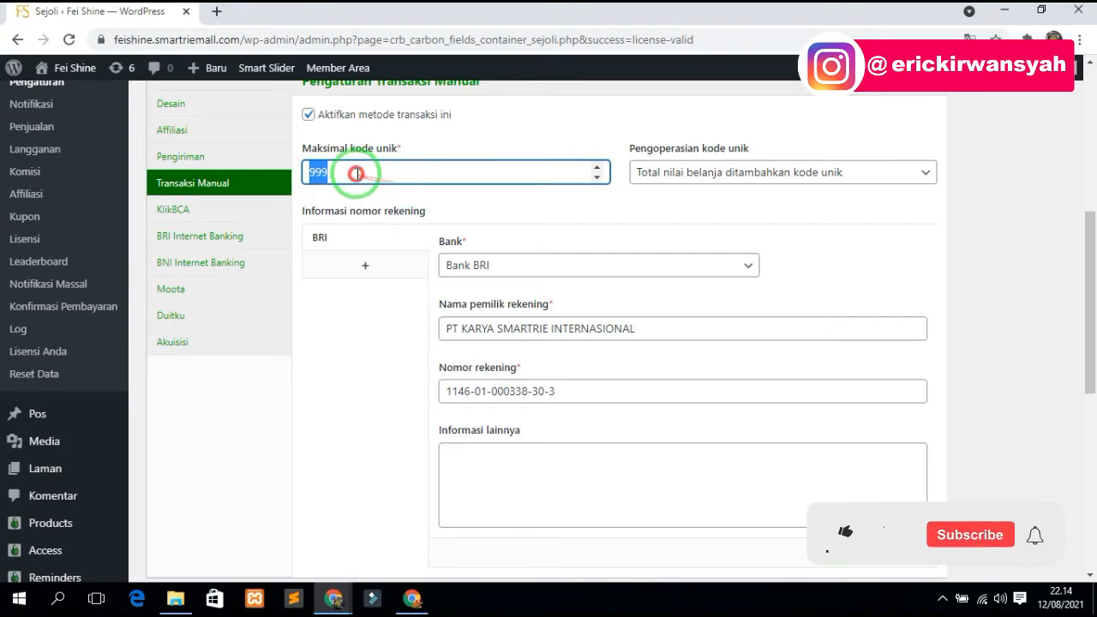
{"action": "left_click_drag", "start_coordinate": [357, 171], "coordinate": [310, 171]}
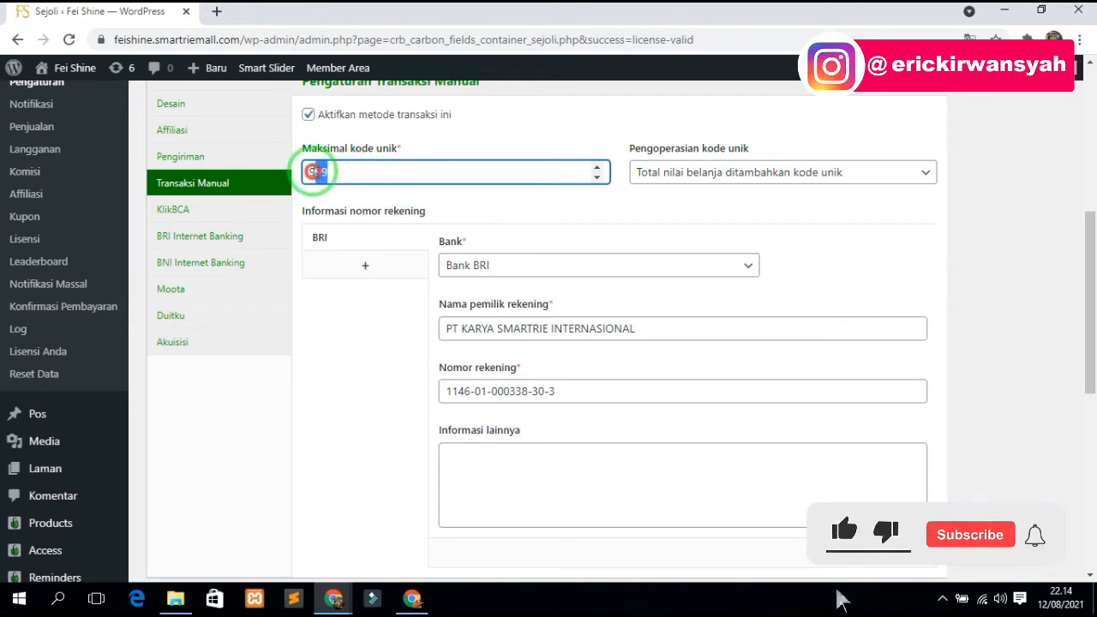
{"action": "left_click", "coordinate": [365, 173]}
{"action": "left_click", "coordinate": [666, 175]}
{"action": "left_click", "coordinate": [666, 174]}
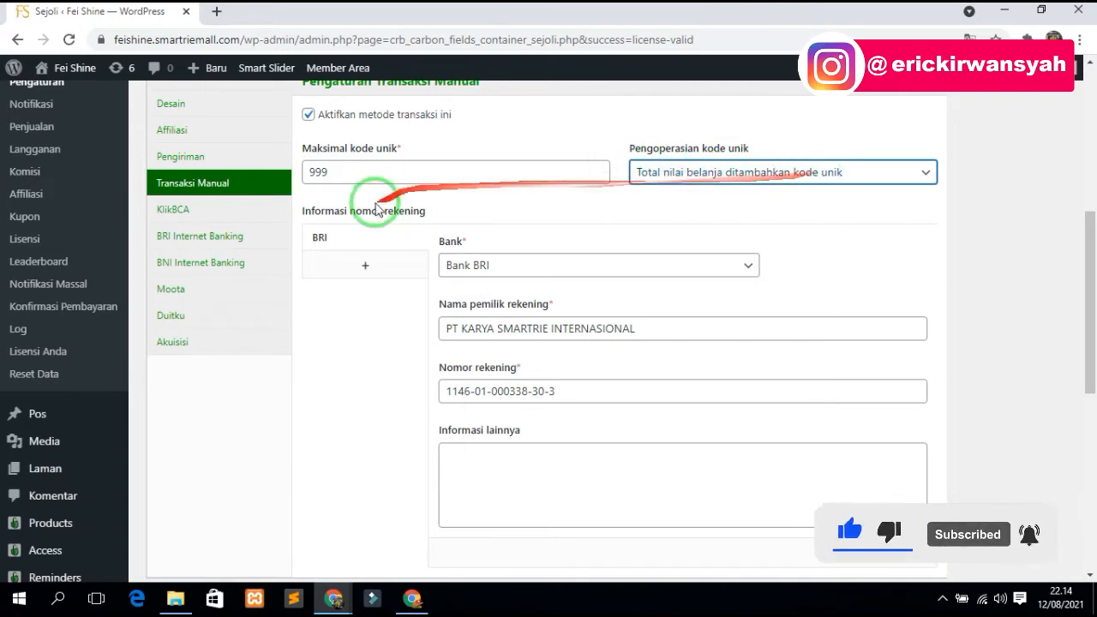
{"action": "scroll", "coordinate": [548, 193], "scroll_direction": "up", "scroll_amount": 2}
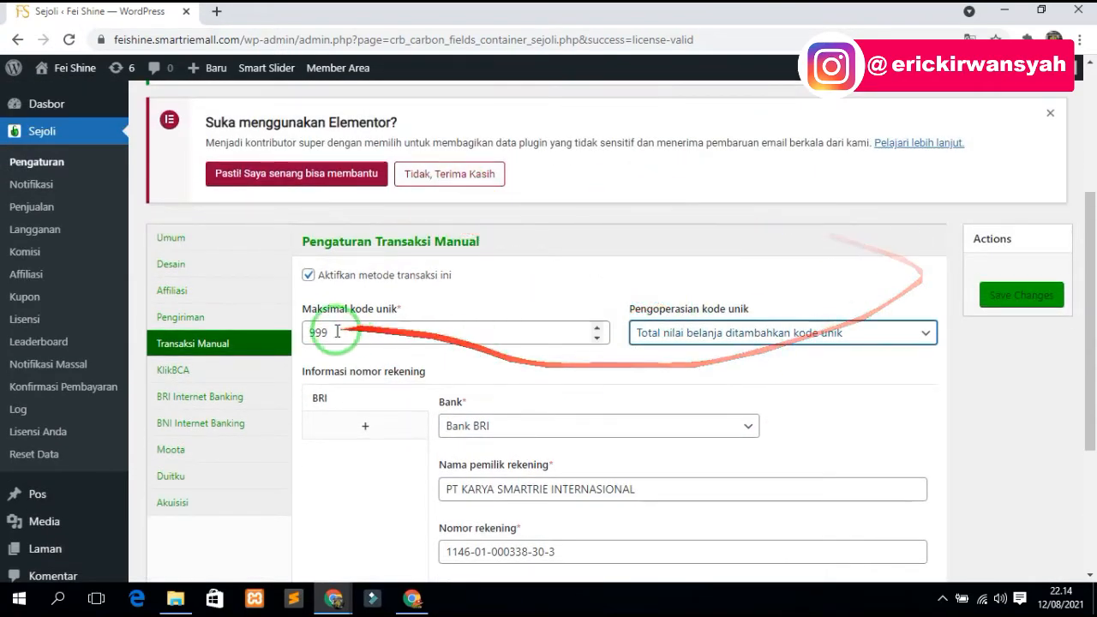
{"action": "left_click", "coordinate": [179, 375]}
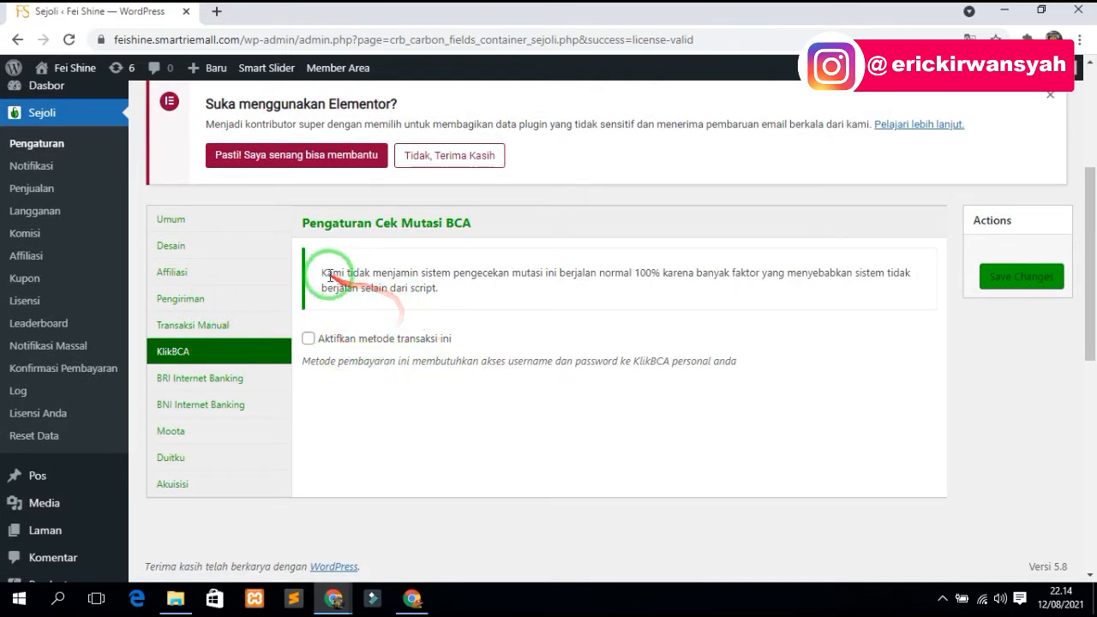
- Check the KlikBCA warning, BRI and BNI Internet Banking tabs, then open Moota
{"action": "left_click_drag", "start_coordinate": [324, 273], "coordinate": [461, 295]}
{"action": "left_click", "coordinate": [461, 293]}
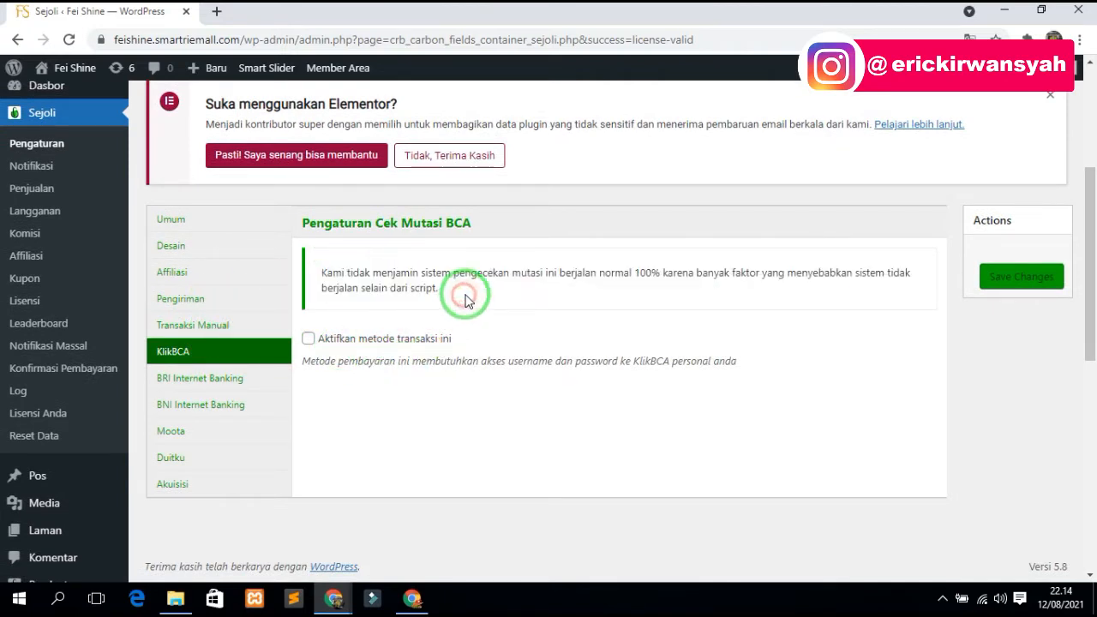
{"action": "left_click", "coordinate": [232, 378]}
{"action": "left_click", "coordinate": [227, 402]}
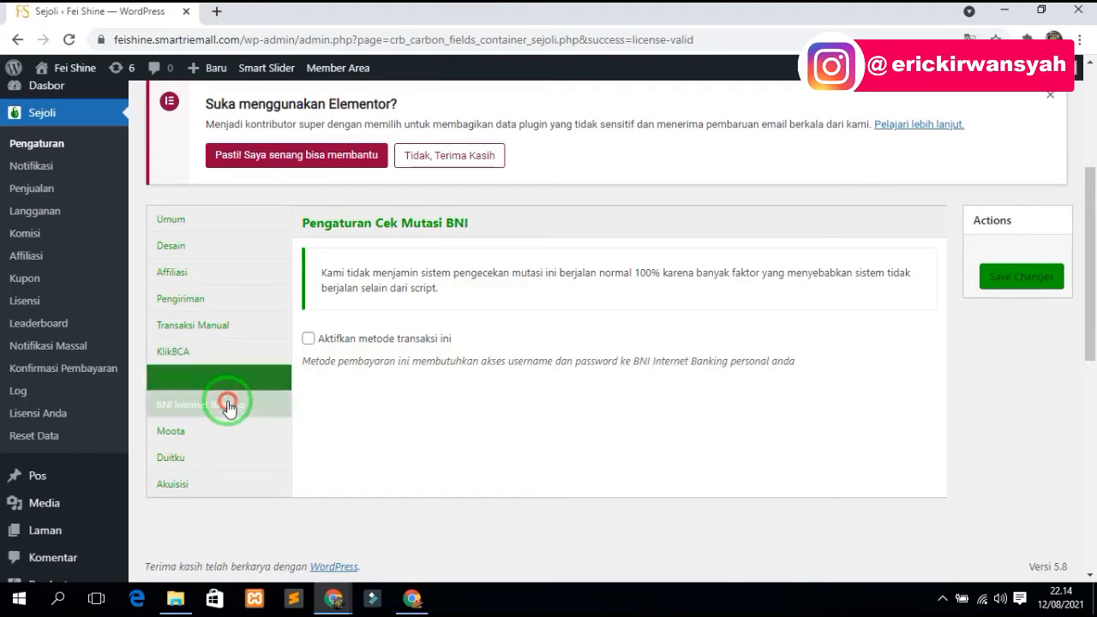
{"action": "left_click", "coordinate": [204, 355]}
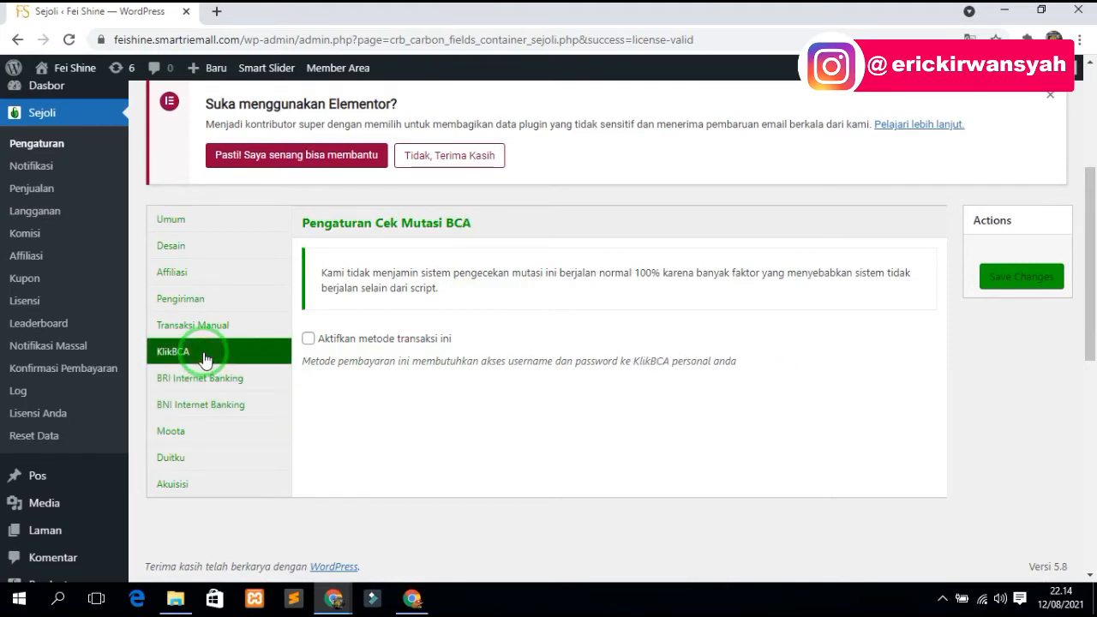
{"action": "left_click", "coordinate": [185, 437]}
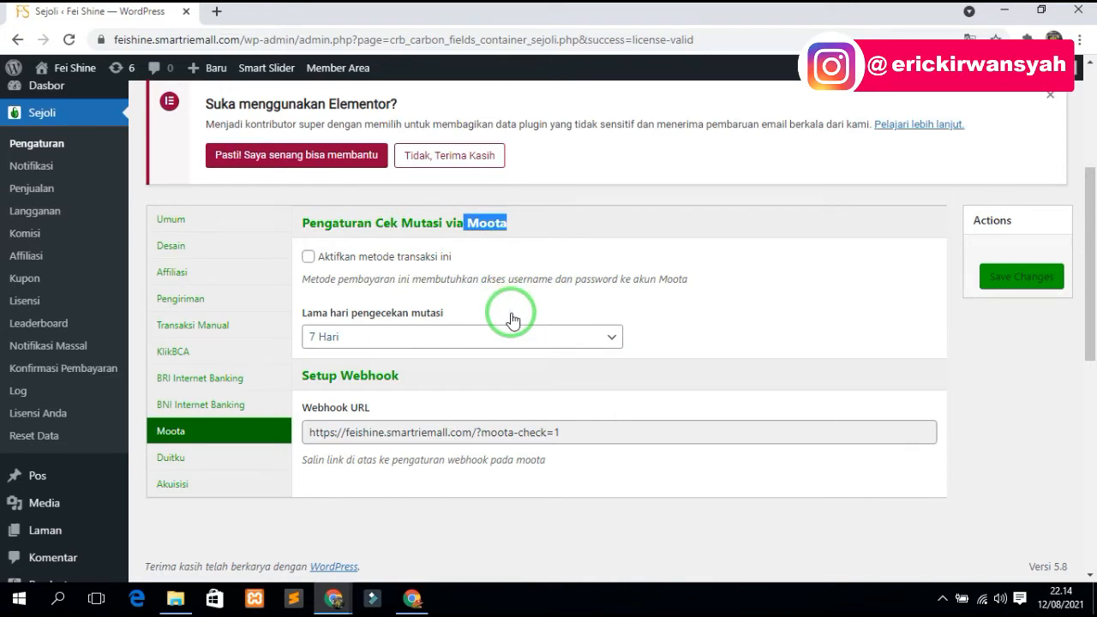
- Review the Moota, Duitku and manual transfer payment settings, leaving Duitku disabled
{"action": "left_click", "coordinate": [480, 218]}
{"action": "left_click_drag", "start_coordinate": [469, 223], "coordinate": [510, 224]}
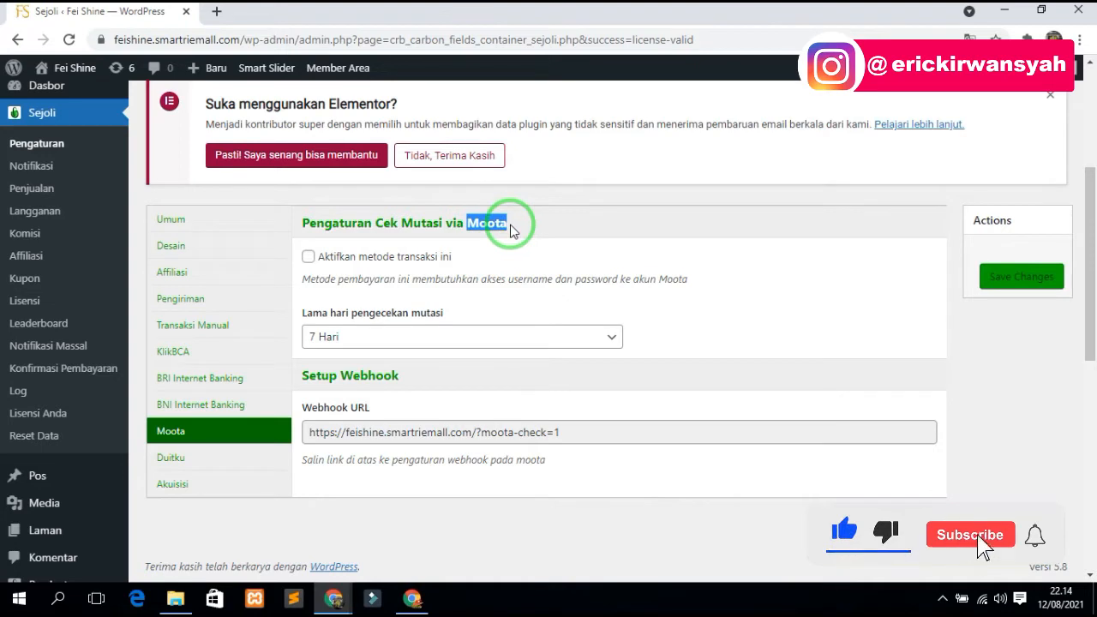
{"action": "left_click", "coordinate": [511, 228]}
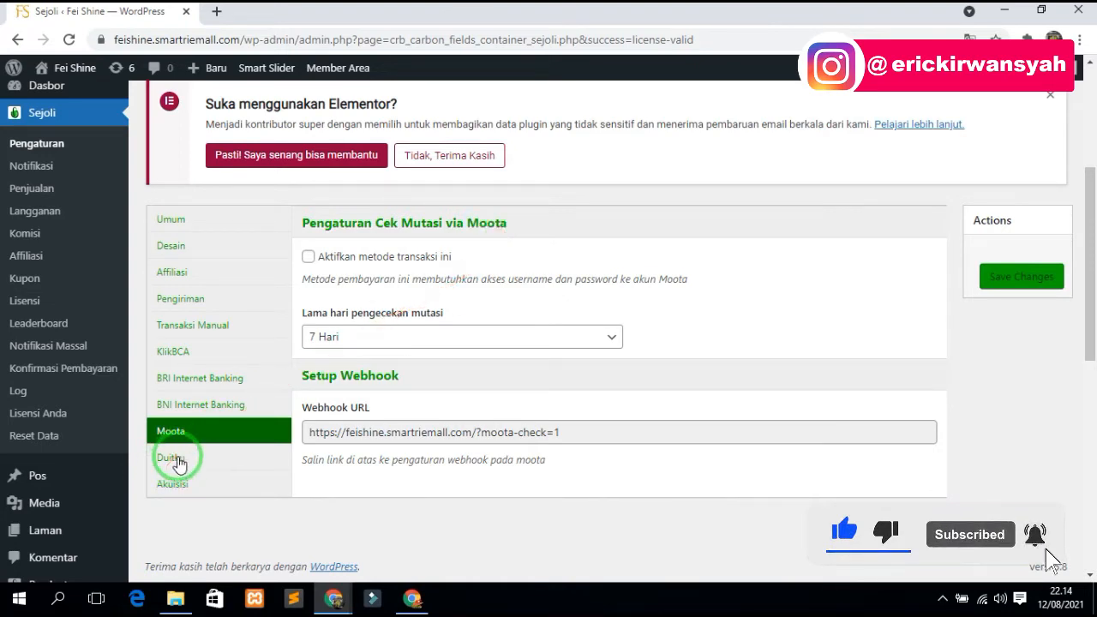
{"action": "left_click", "coordinate": [171, 458]}
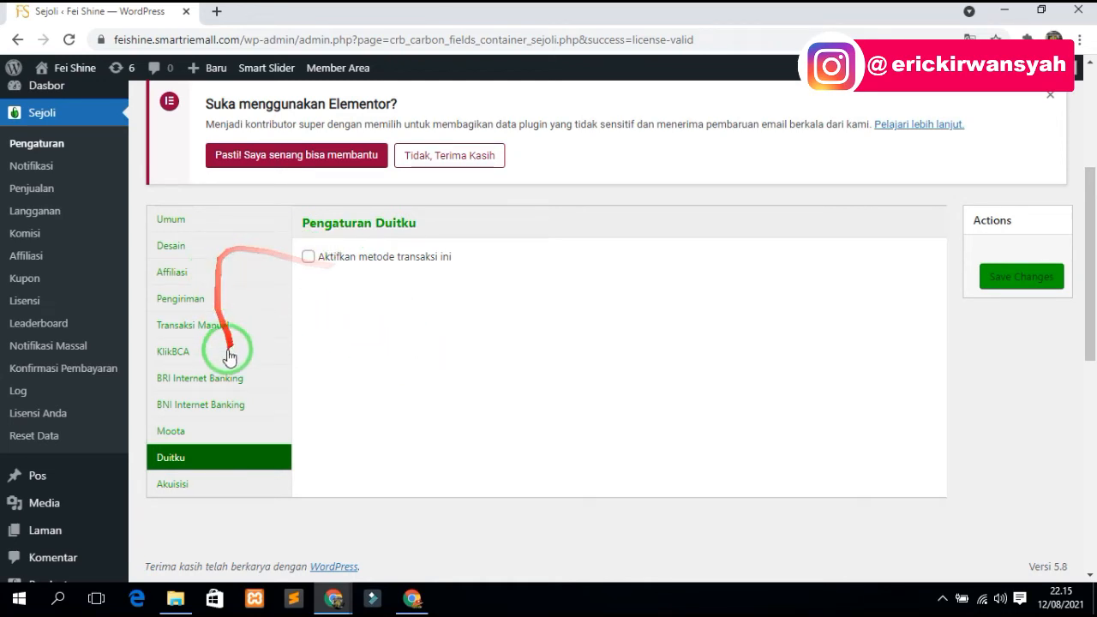
{"action": "left_click", "coordinate": [210, 324]}
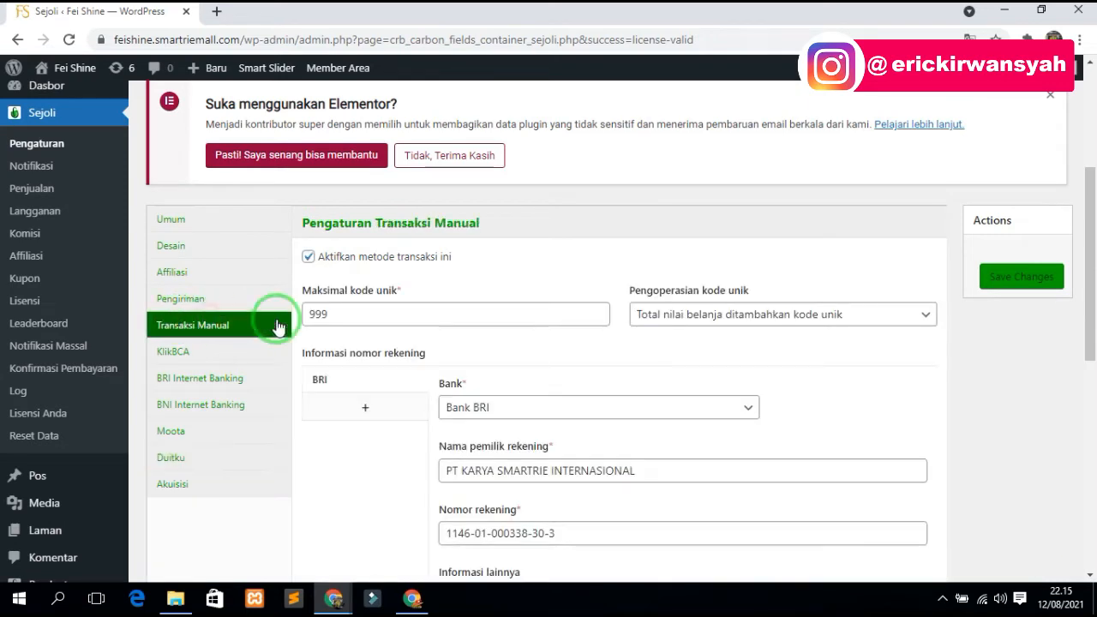
{"action": "left_click", "coordinate": [204, 460]}
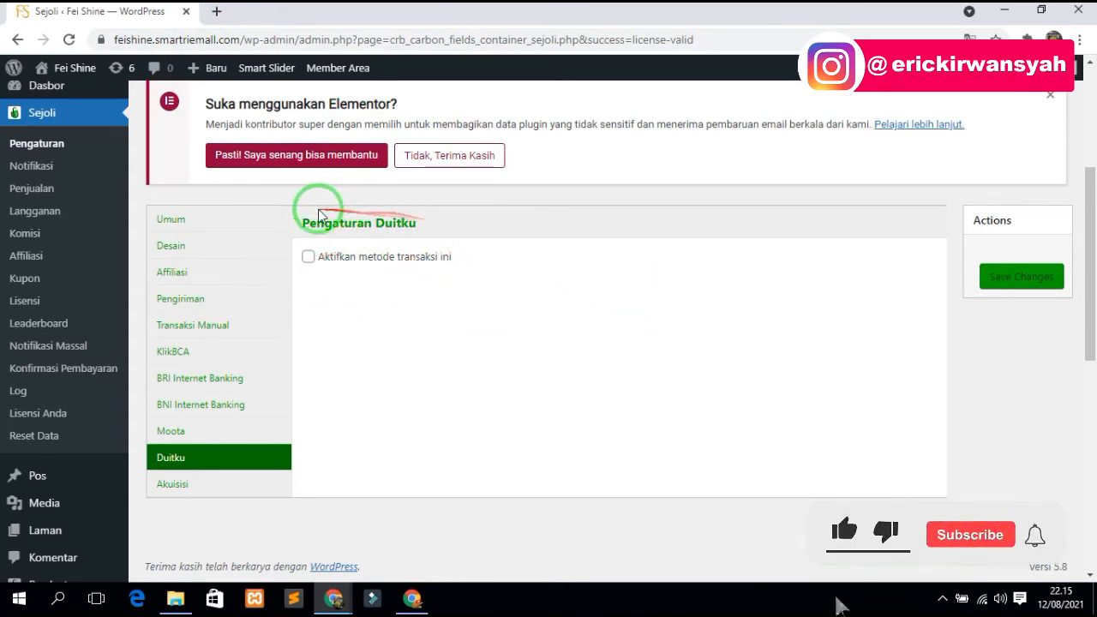
{"action": "left_click_drag", "start_coordinate": [294, 221], "coordinate": [458, 223]}
{"action": "left_click", "coordinate": [430, 353]}
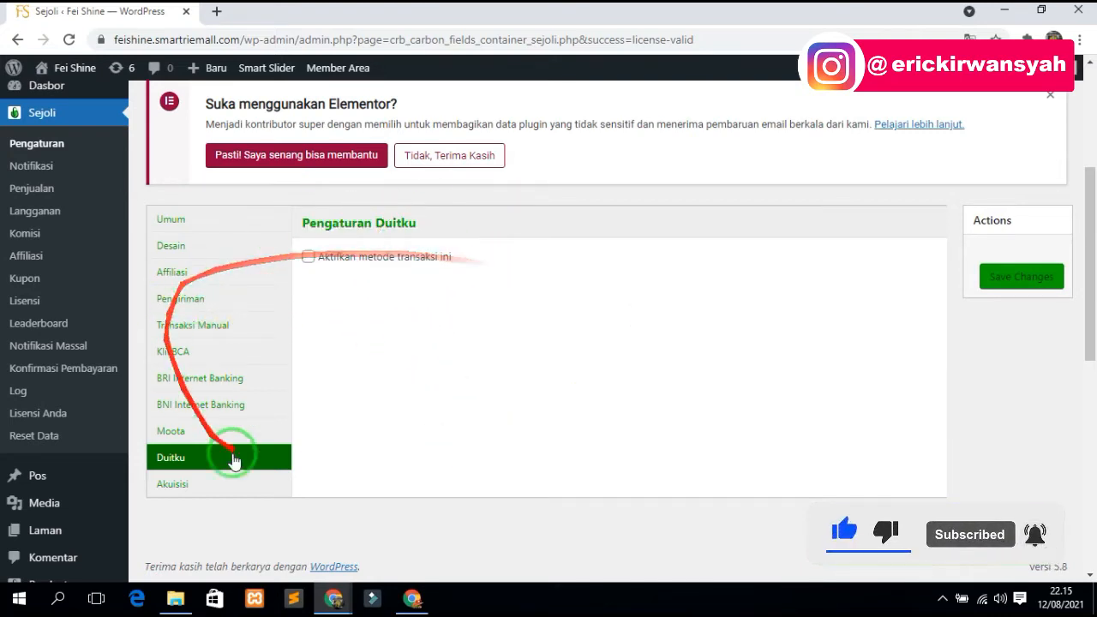
- Check the Akuisisi platform list, return to Moota and save the Sejoli settings
{"action": "left_click", "coordinate": [211, 324]}
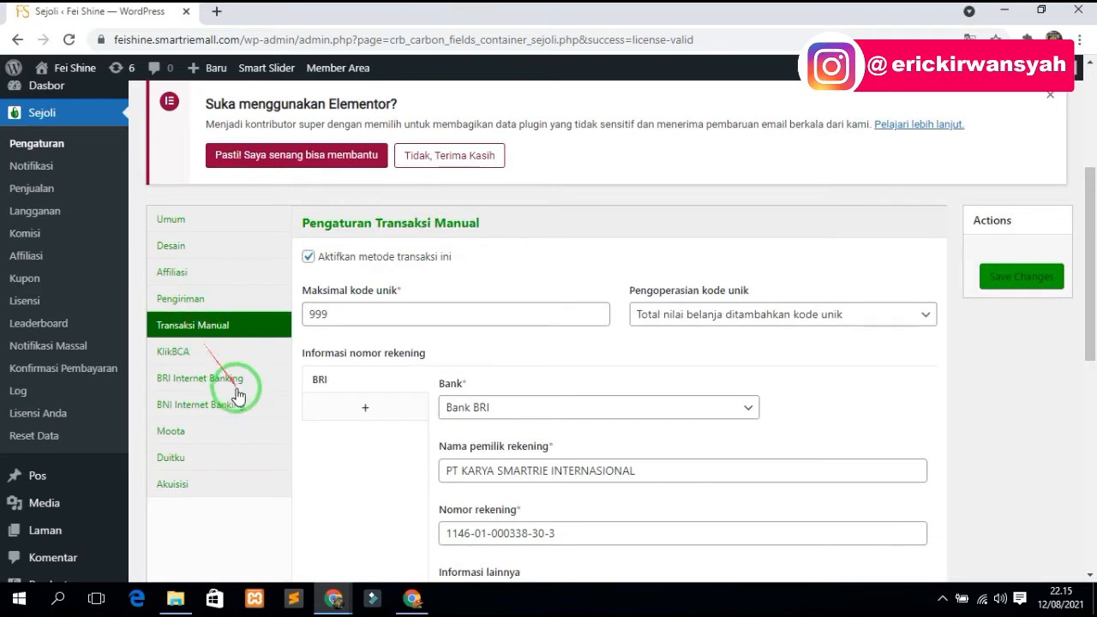
{"action": "left_click", "coordinate": [224, 467]}
{"action": "left_click", "coordinate": [215, 484]}
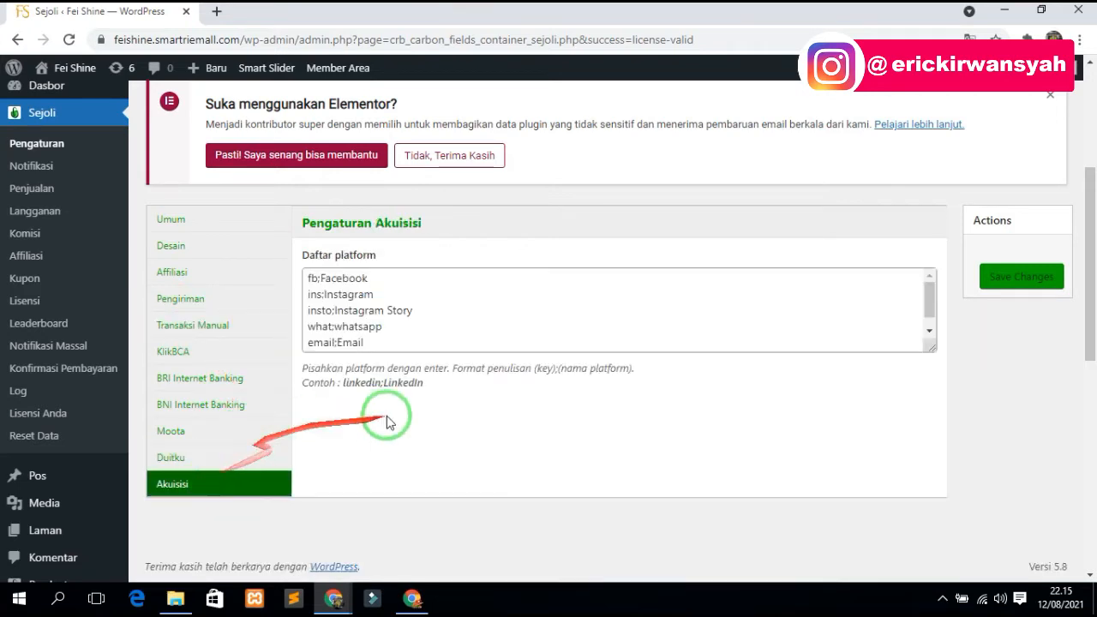
{"action": "left_click", "coordinate": [190, 429]}
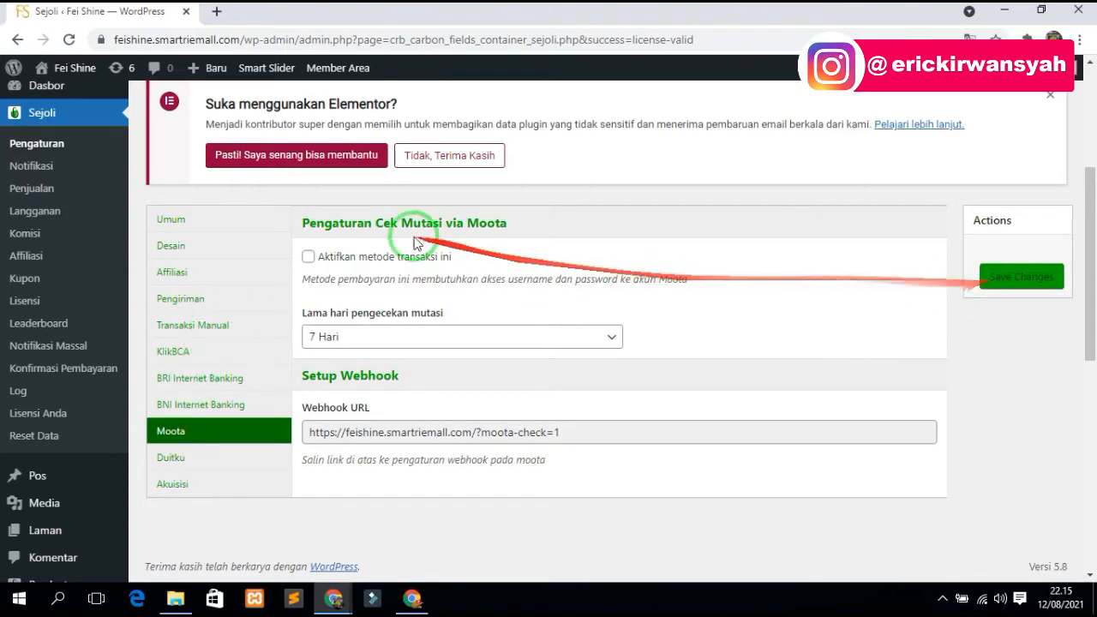
{"action": "left_click", "coordinate": [1024, 277]}
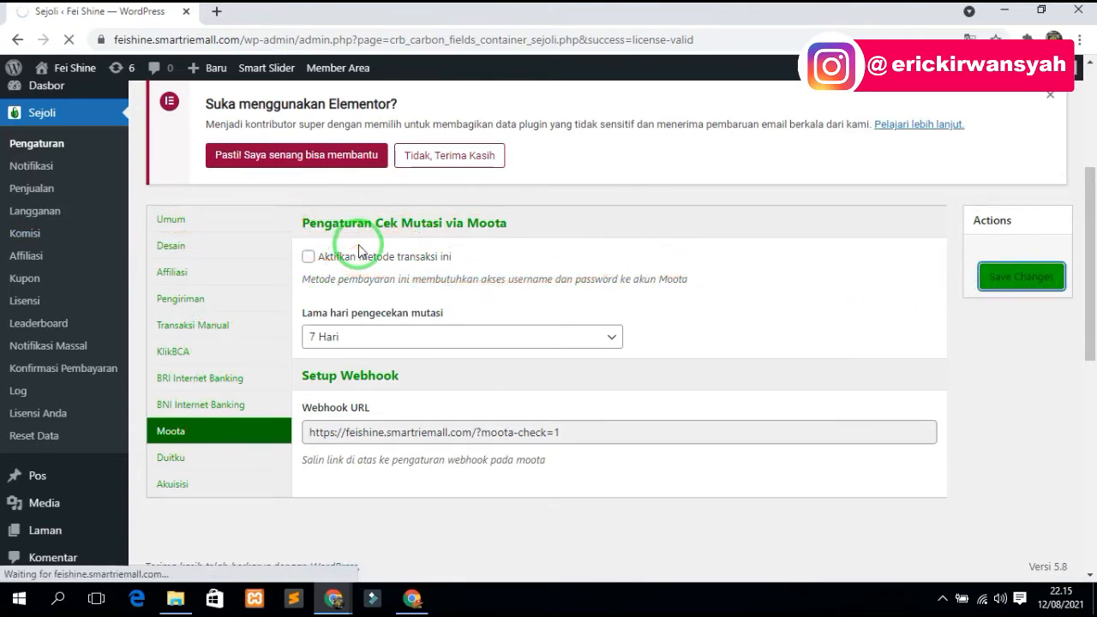
- Scroll the reloaded settings page to confirm the Settings saved notice
{"action": "scroll", "coordinate": [459, 330], "scroll_direction": "down", "scroll_amount": 2}
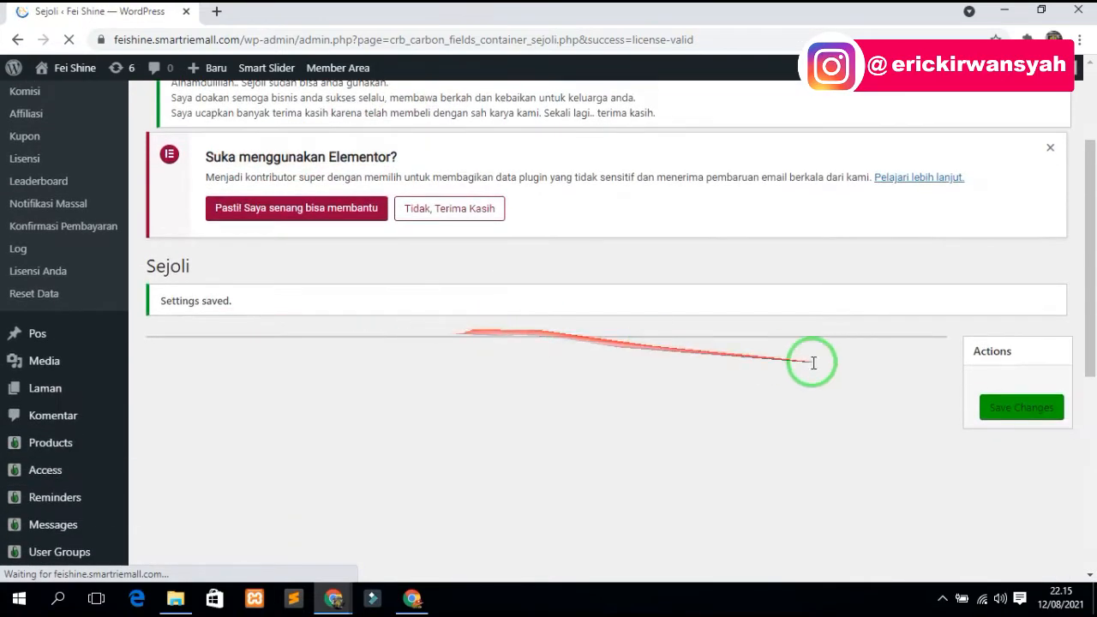
{"action": "scroll", "coordinate": [300, 281], "scroll_direction": "up", "scroll_amount": 1}
{"action": "scroll", "coordinate": [317, 281], "scroll_direction": "up", "scroll_amount": 1}
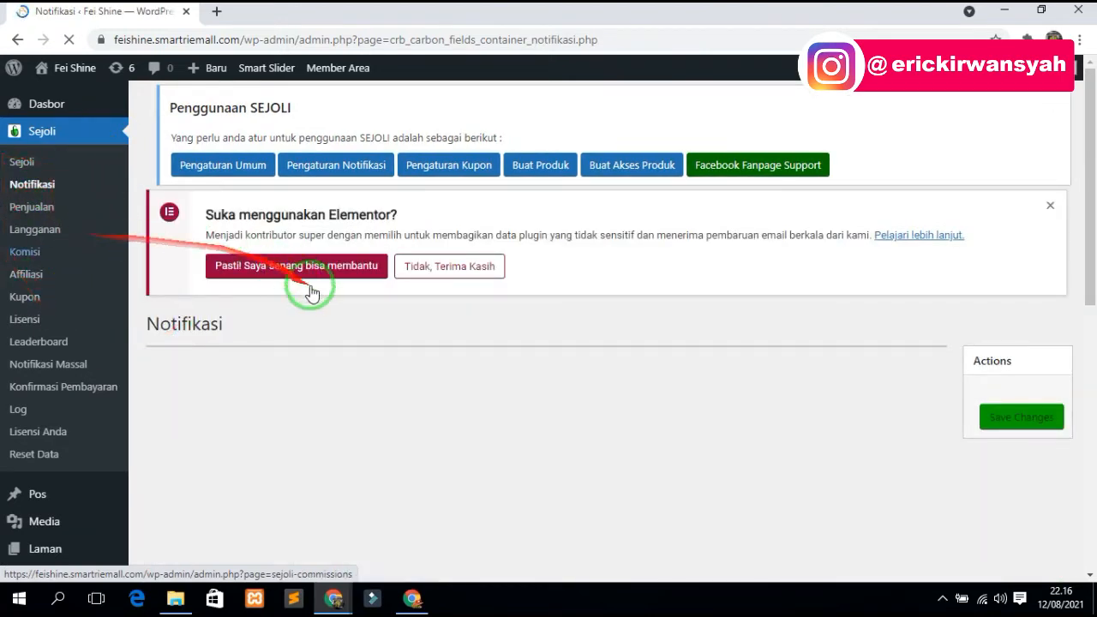
{"action": "scroll", "coordinate": [318, 322], "scroll_direction": "down", "scroll_amount": 10}
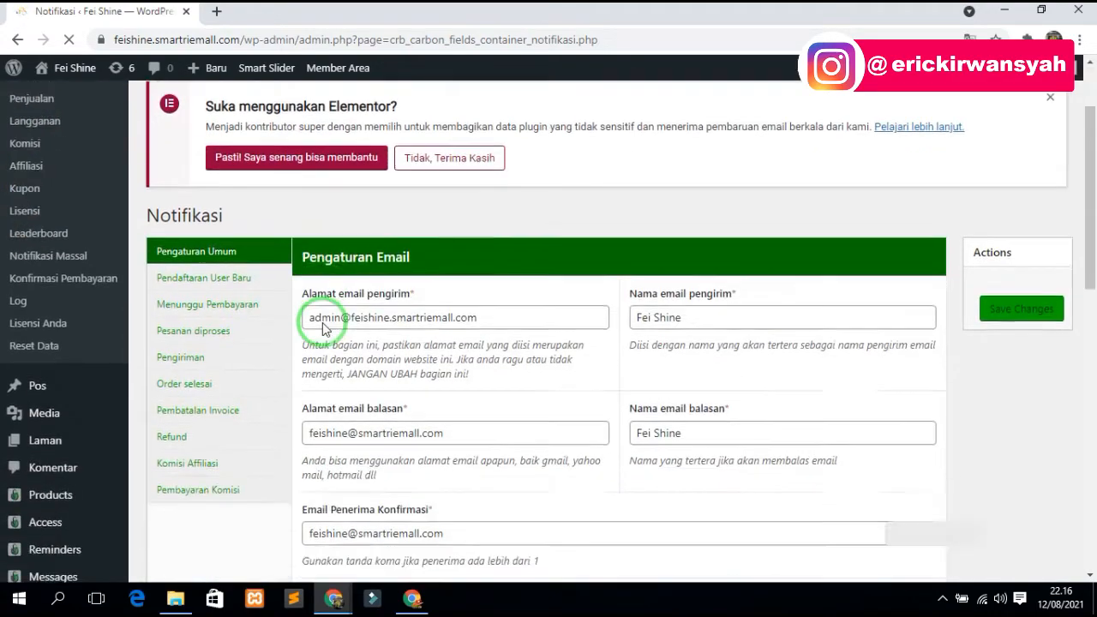
{"action": "scroll", "coordinate": [497, 436], "scroll_direction": "up", "scroll_amount": 6}
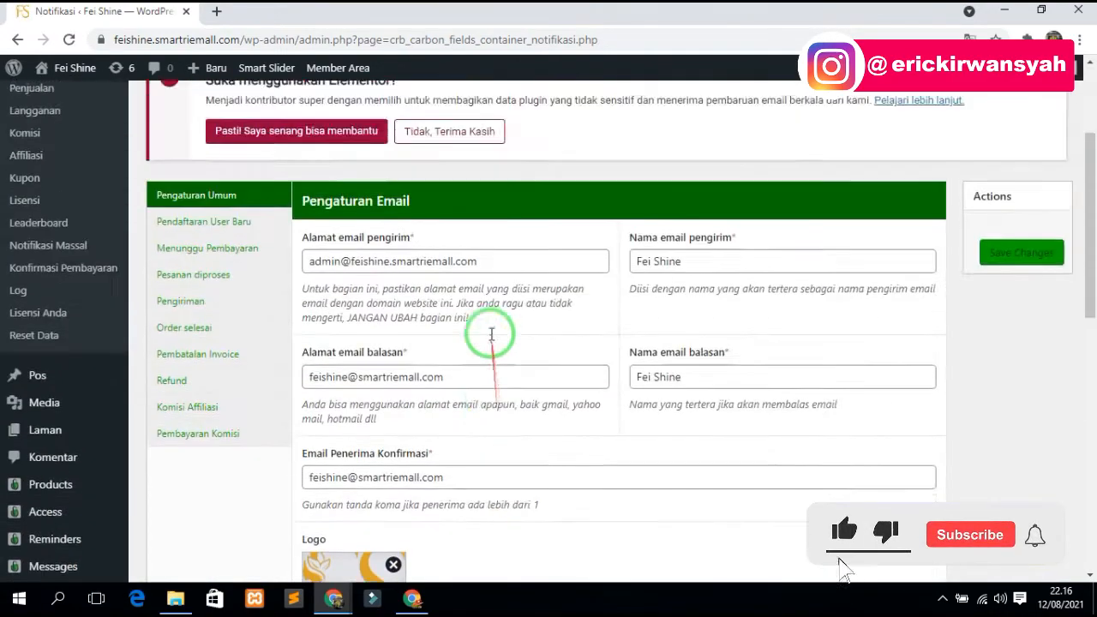
{"action": "scroll", "coordinate": [452, 318], "scroll_direction": "down", "scroll_amount": 2}
{"action": "scroll", "coordinate": [422, 177], "scroll_direction": "up", "scroll_amount": 2}
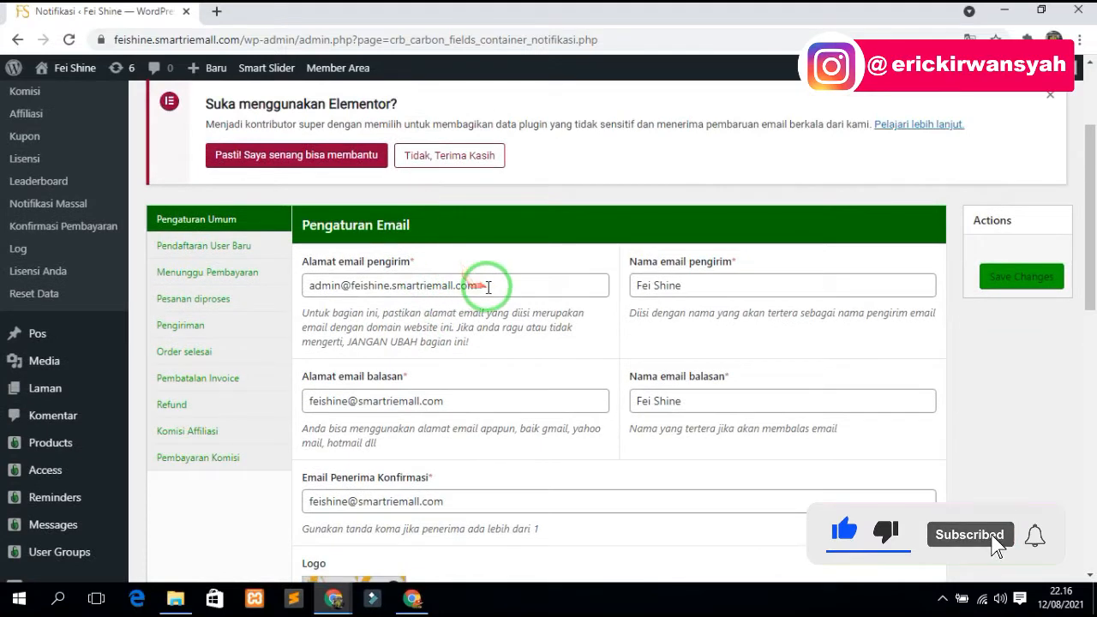
{"action": "left_click_drag", "start_coordinate": [488, 283], "coordinate": [320, 284]}
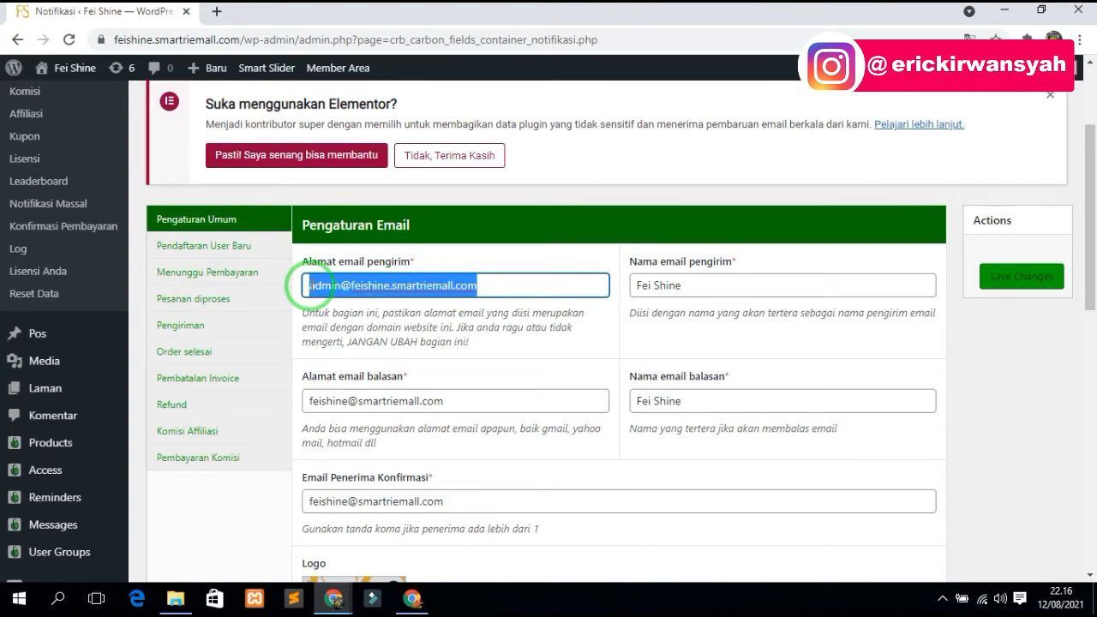
{"action": "left_click", "coordinate": [310, 286]}
{"action": "left_click_drag", "start_coordinate": [319, 287], "coordinate": [484, 303]}
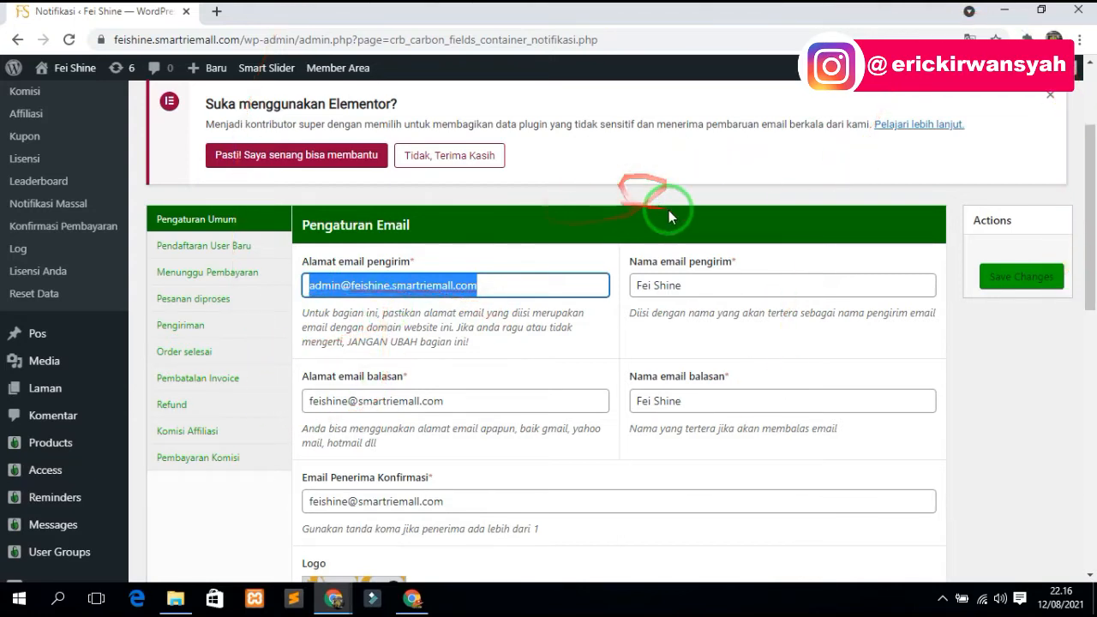
{"action": "left_click_drag", "start_coordinate": [516, 284], "coordinate": [279, 278]}
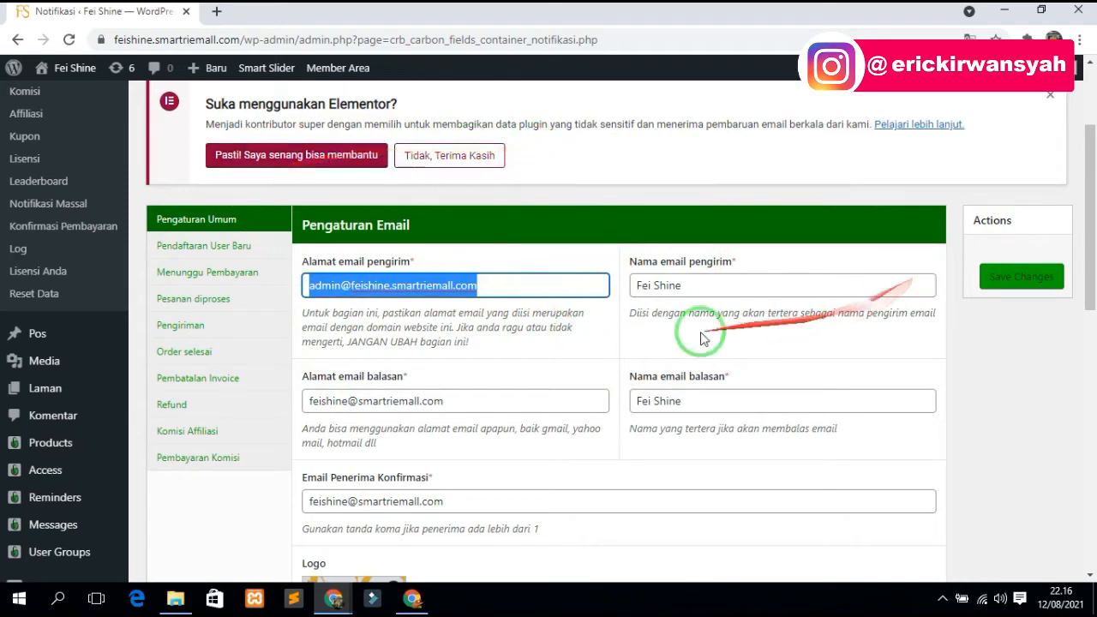
{"action": "left_click", "coordinate": [530, 288]}
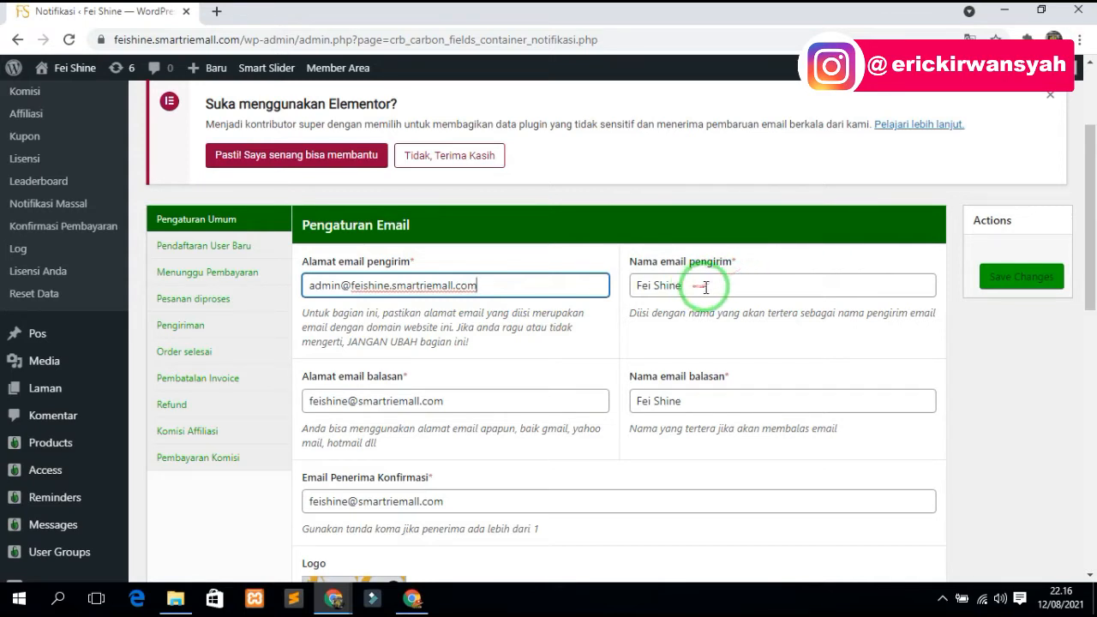
{"action": "left_click_drag", "start_coordinate": [705, 288], "coordinate": [622, 294]}
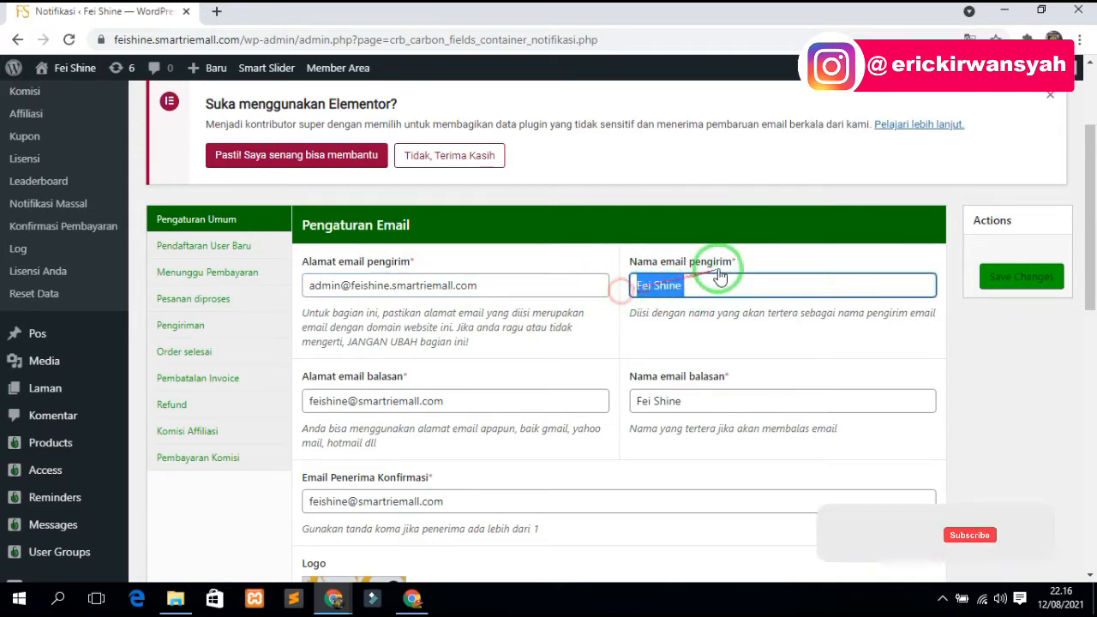
{"action": "left_click_drag", "start_coordinate": [704, 281], "coordinate": [634, 284]}
{"action": "left_click", "coordinate": [379, 394]}
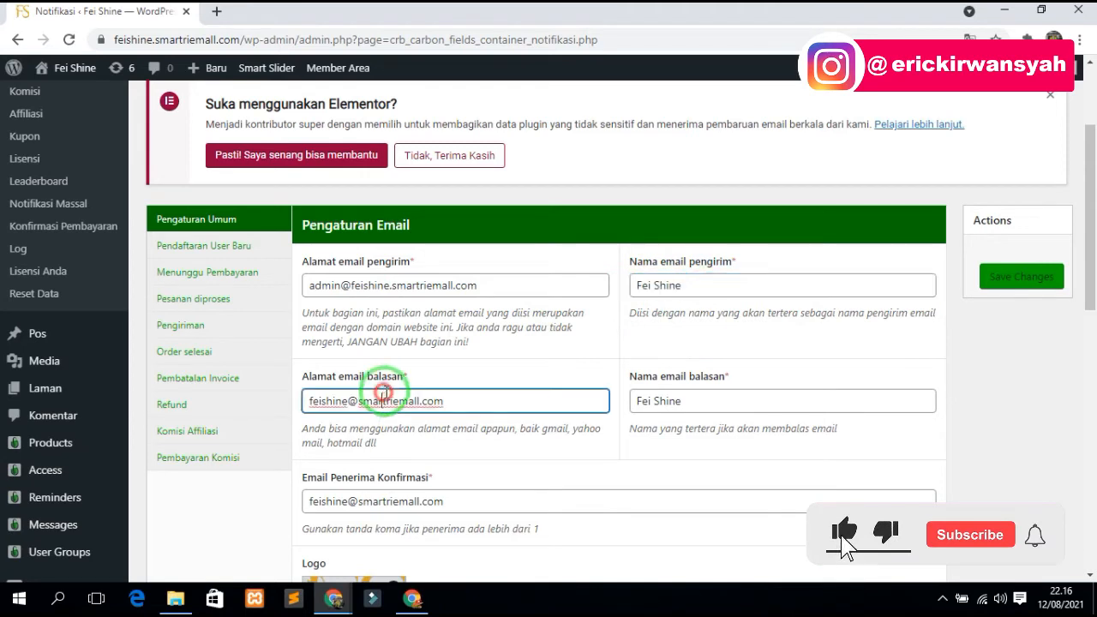
{"action": "left_click_drag", "start_coordinate": [466, 394], "coordinate": [332, 399]}
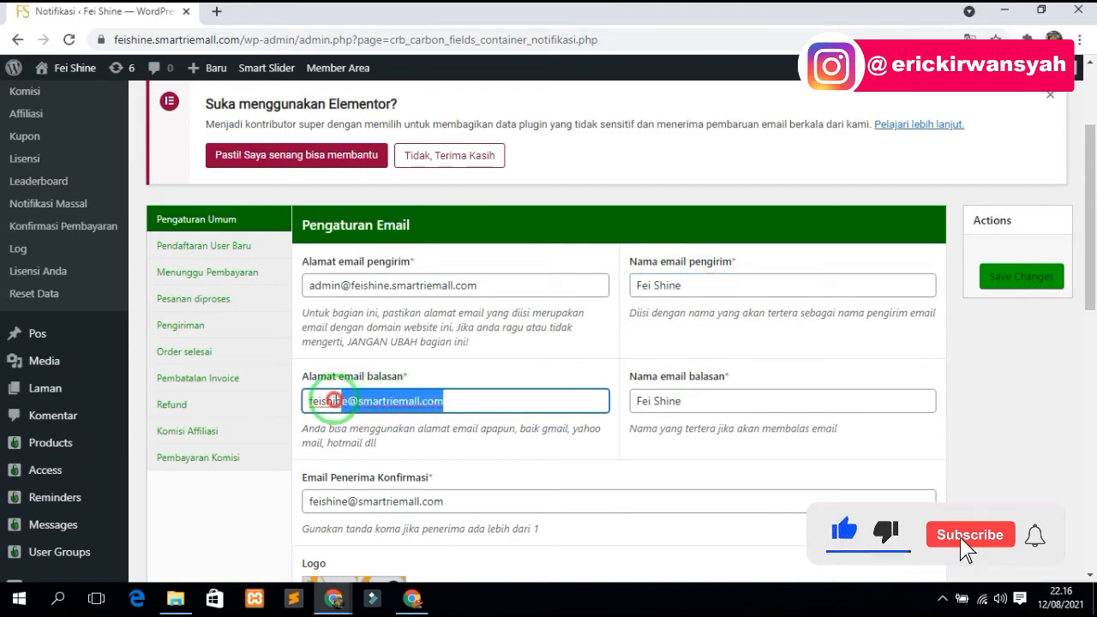
{"action": "left_click", "coordinate": [389, 401]}
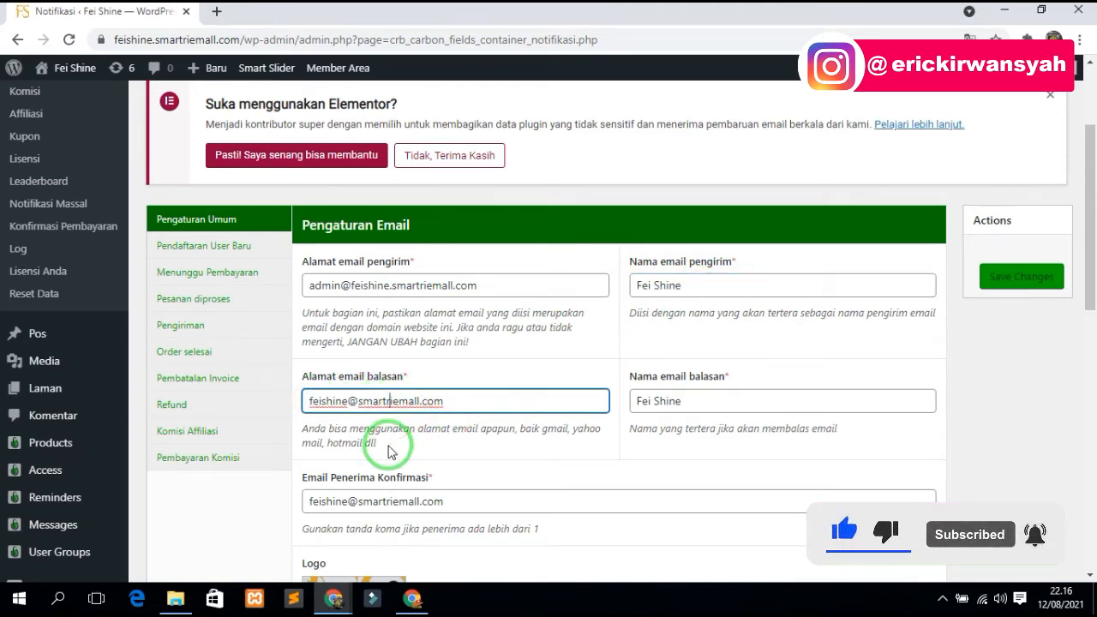
{"action": "left_click_drag", "start_coordinate": [454, 401], "coordinate": [321, 402]}
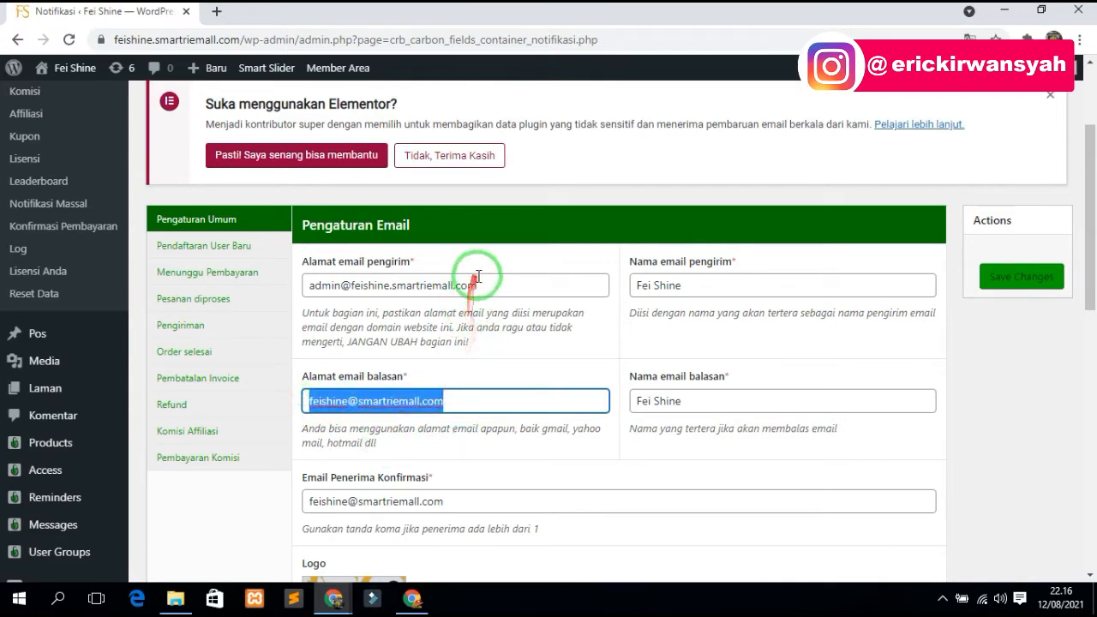
{"action": "left_click_drag", "start_coordinate": [477, 277], "coordinate": [310, 291]}
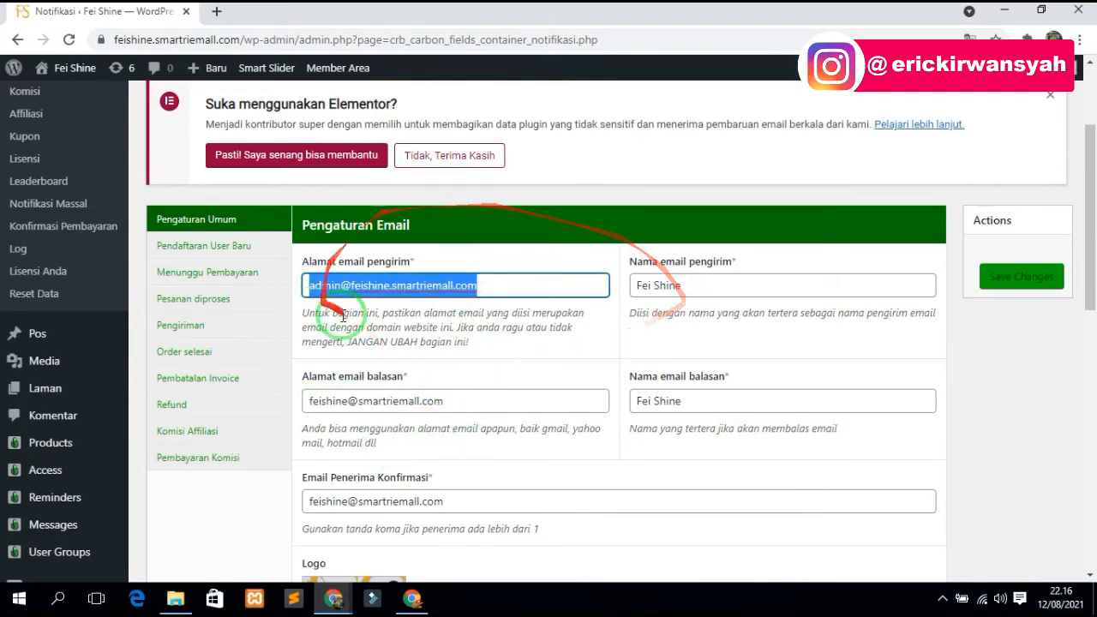
{"action": "left_click_drag", "start_coordinate": [463, 400], "coordinate": [294, 414]}
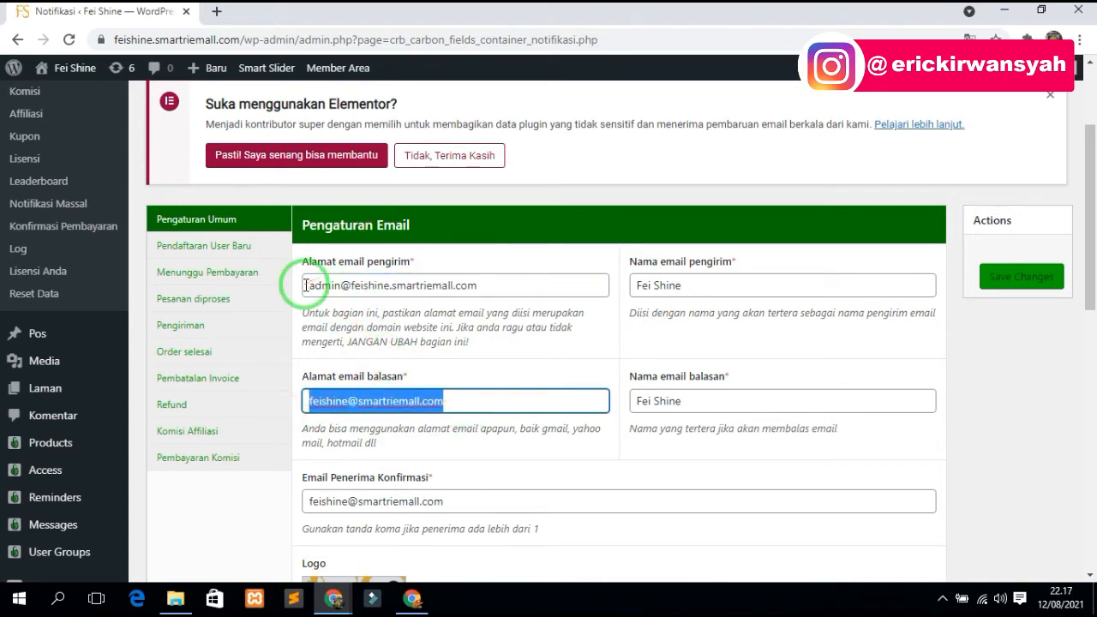
{"action": "left_click_drag", "start_coordinate": [296, 283], "coordinate": [514, 284]}
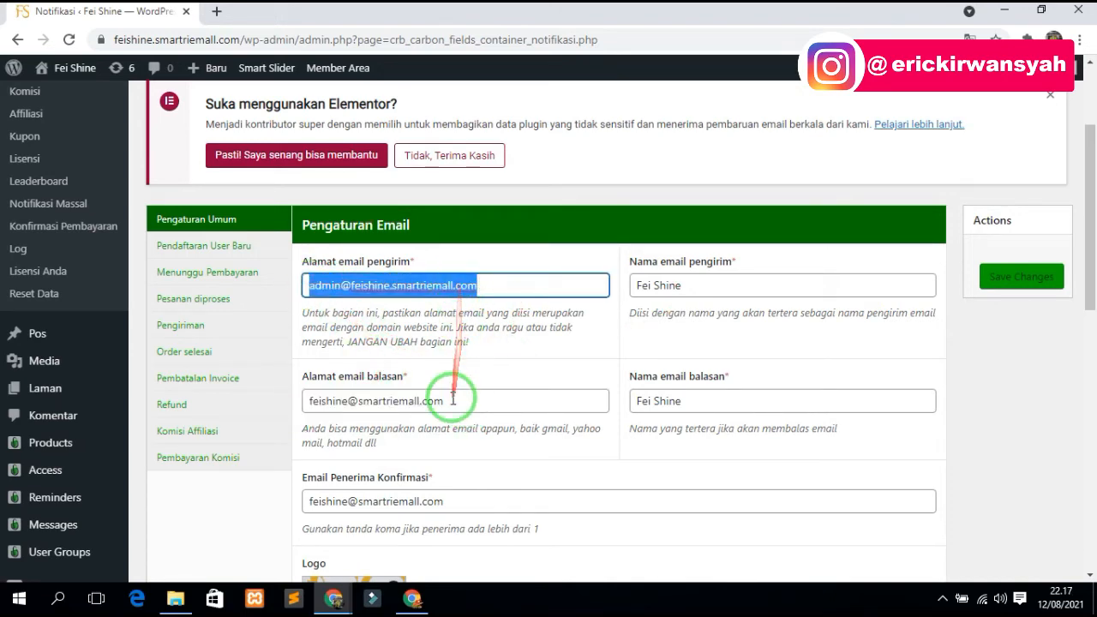
{"action": "scroll", "coordinate": [458, 418], "scroll_direction": "down", "scroll_amount": 2}
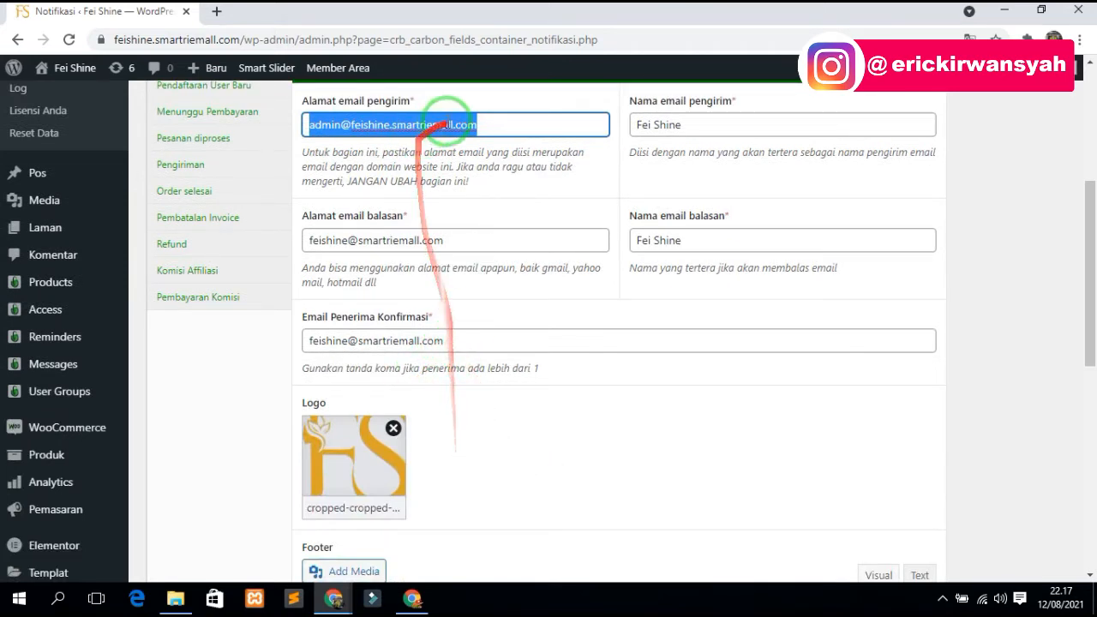
{"action": "left_click", "coordinate": [481, 125]}
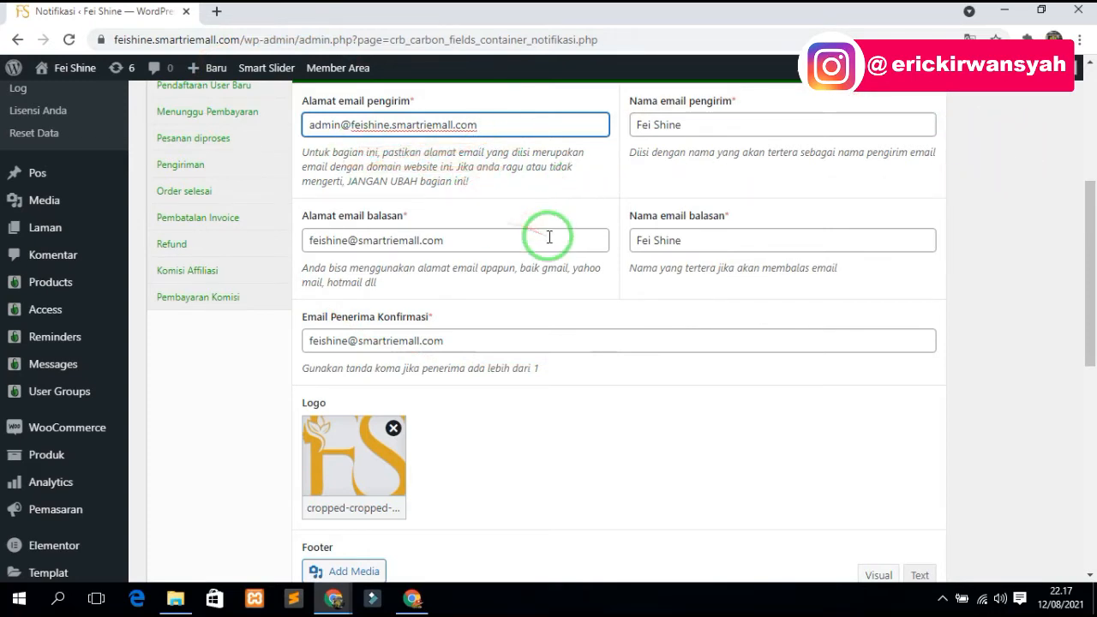
- Review the logo, footer and copyright notification settings, highlighting the copyright text
{"action": "scroll", "coordinate": [585, 259], "scroll_direction": "down", "scroll_amount": 2}
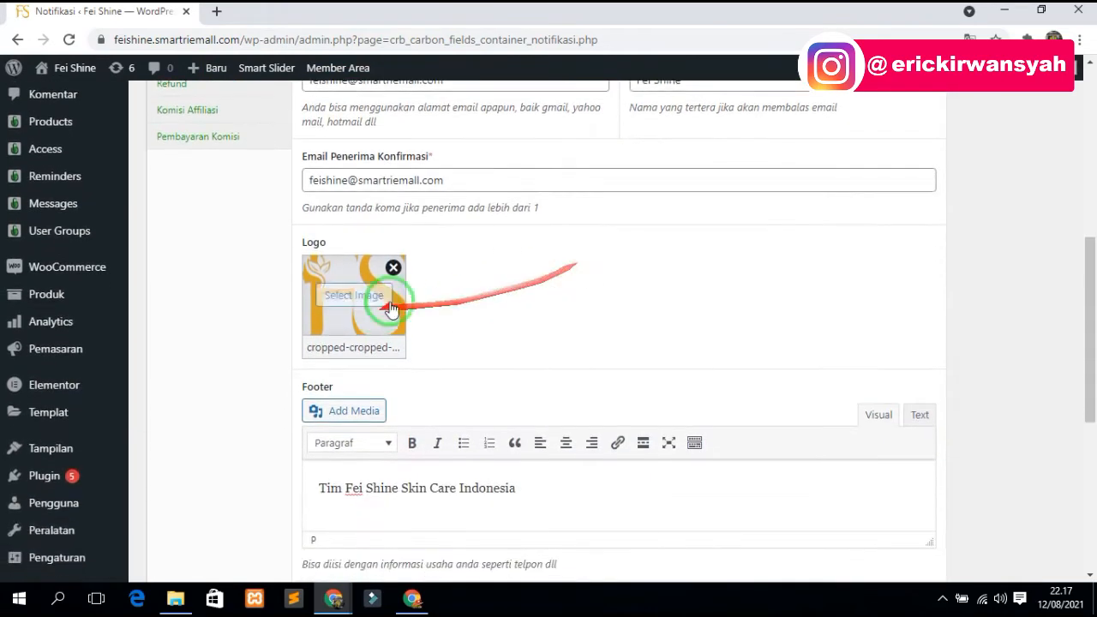
{"action": "mouse_move", "coordinate": [384, 316]}
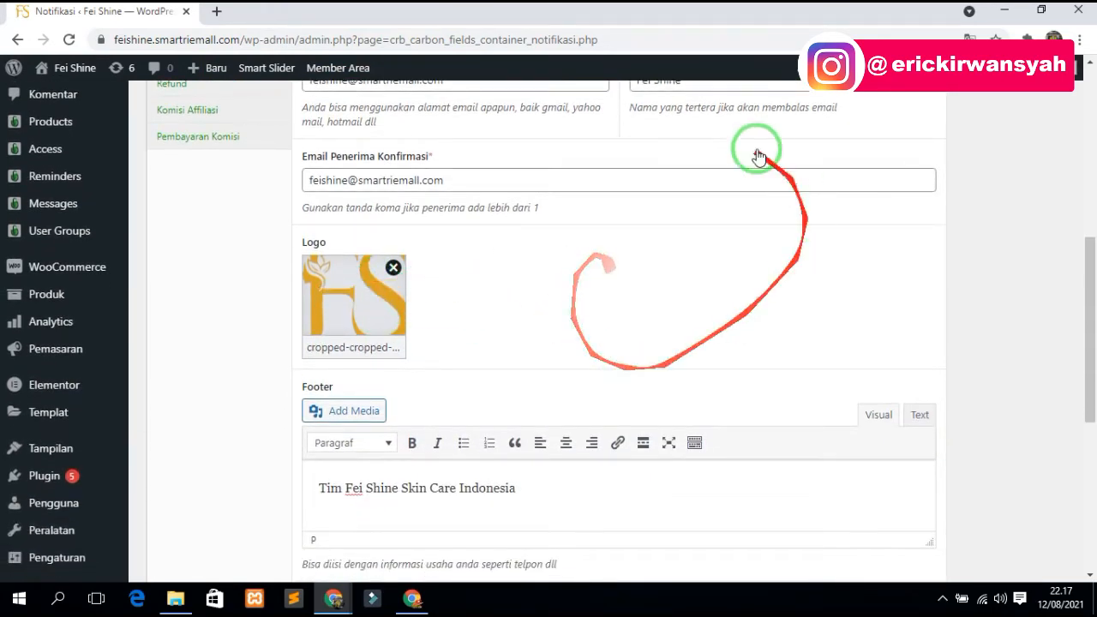
{"action": "scroll", "coordinate": [448, 294], "scroll_direction": "down", "scroll_amount": 2}
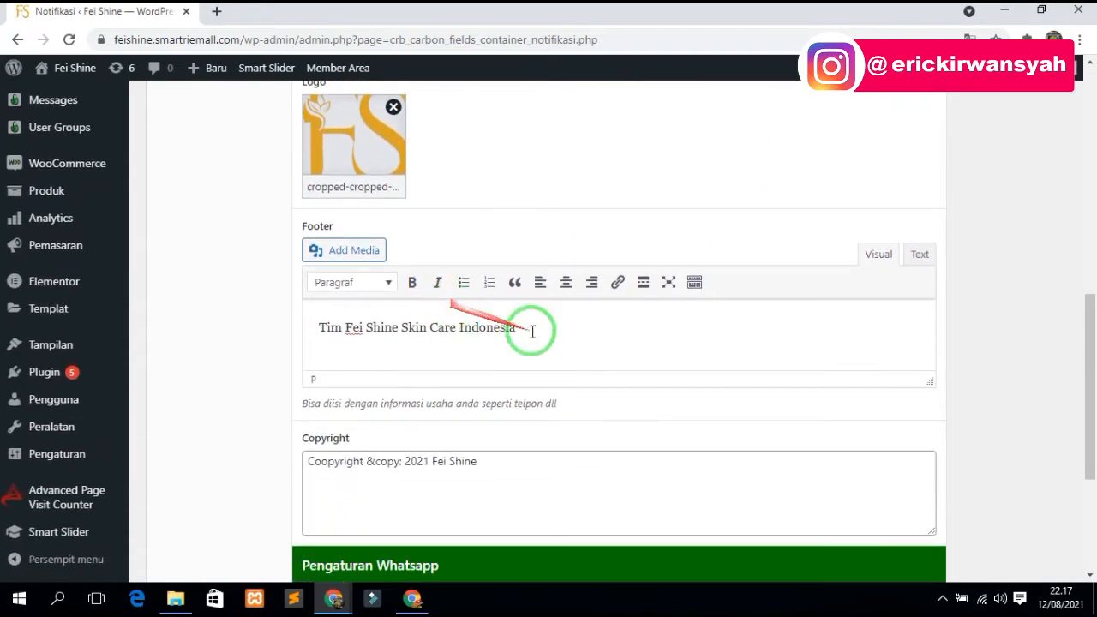
{"action": "left_click_drag", "start_coordinate": [524, 327], "coordinate": [310, 329]}
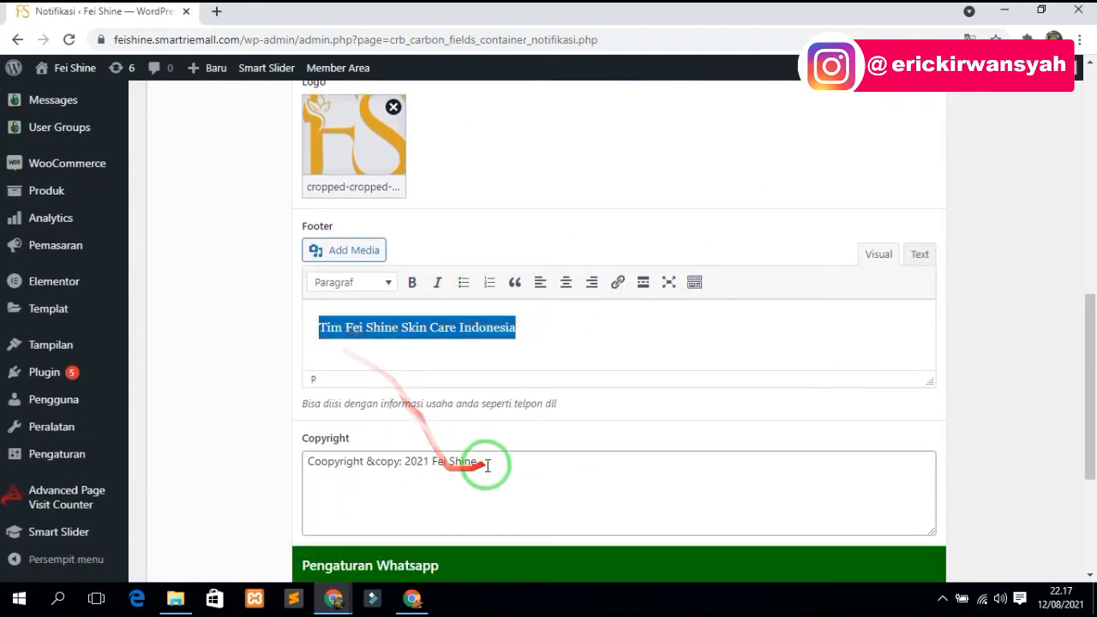
{"action": "left_click_drag", "start_coordinate": [482, 460], "coordinate": [329, 461]}
{"action": "scroll", "coordinate": [514, 451], "scroll_direction": "down", "scroll_amount": 3}
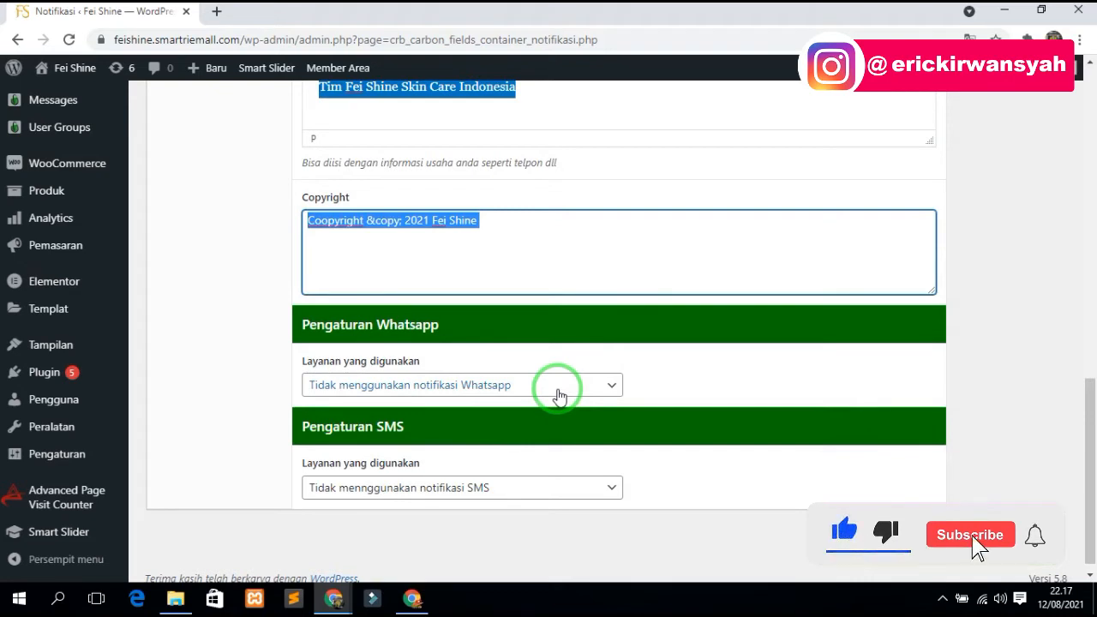
- Inspect the Whatsapp and SMS notification service choices, leaving both unchanged
{"action": "left_click", "coordinate": [558, 390]}
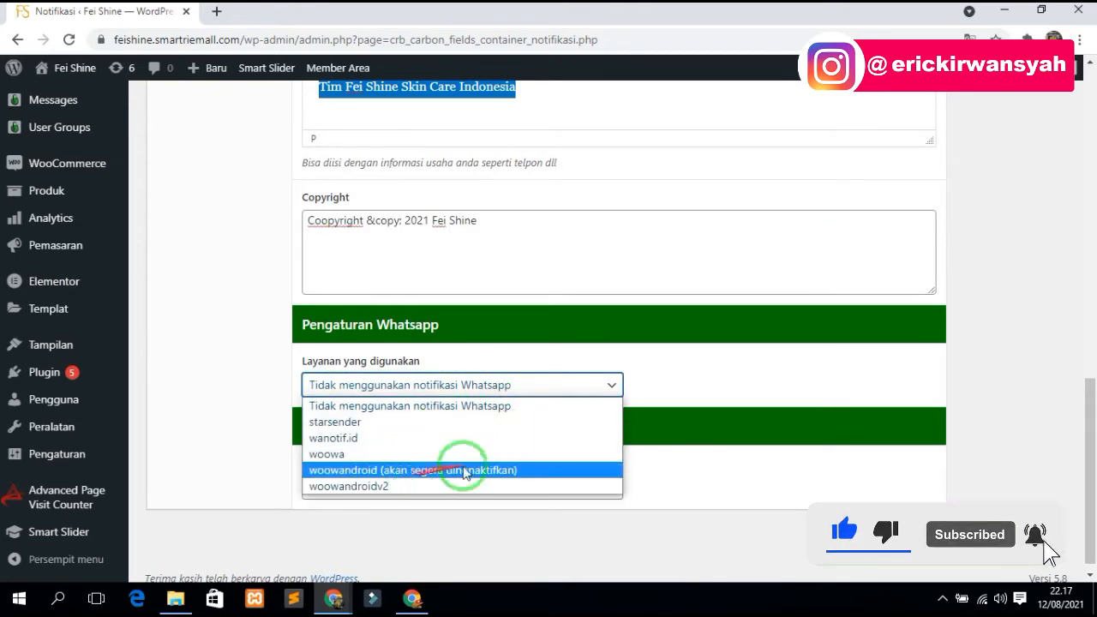
{"action": "left_click", "coordinate": [714, 367]}
{"action": "left_click", "coordinate": [551, 487]}
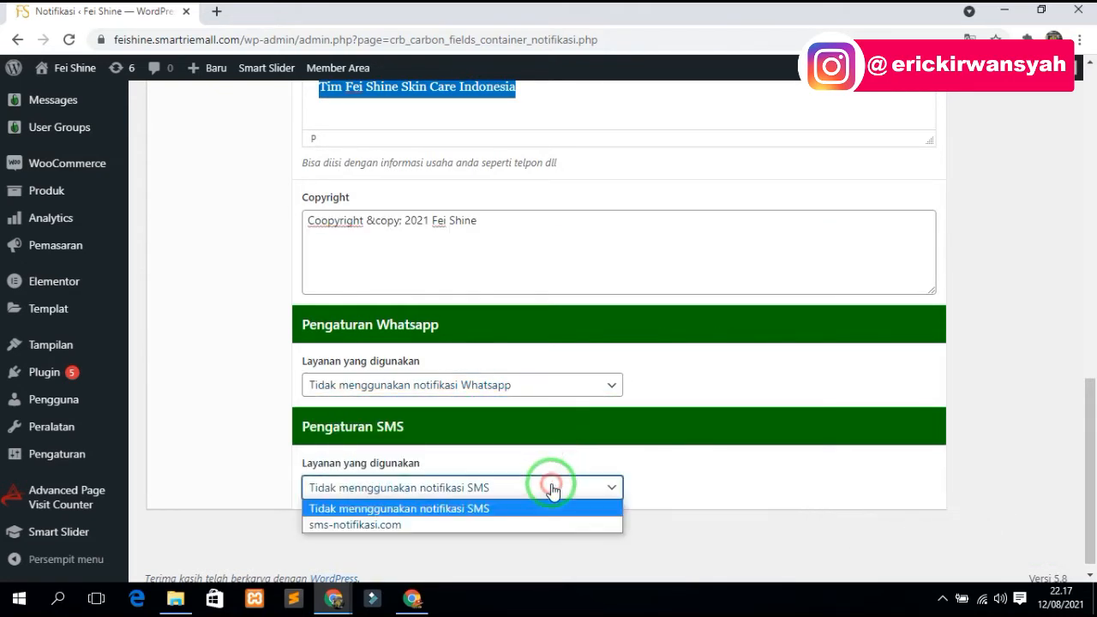
{"action": "left_click", "coordinate": [551, 487]}
{"action": "left_click", "coordinate": [502, 383]}
{"action": "left_click", "coordinate": [528, 384]}
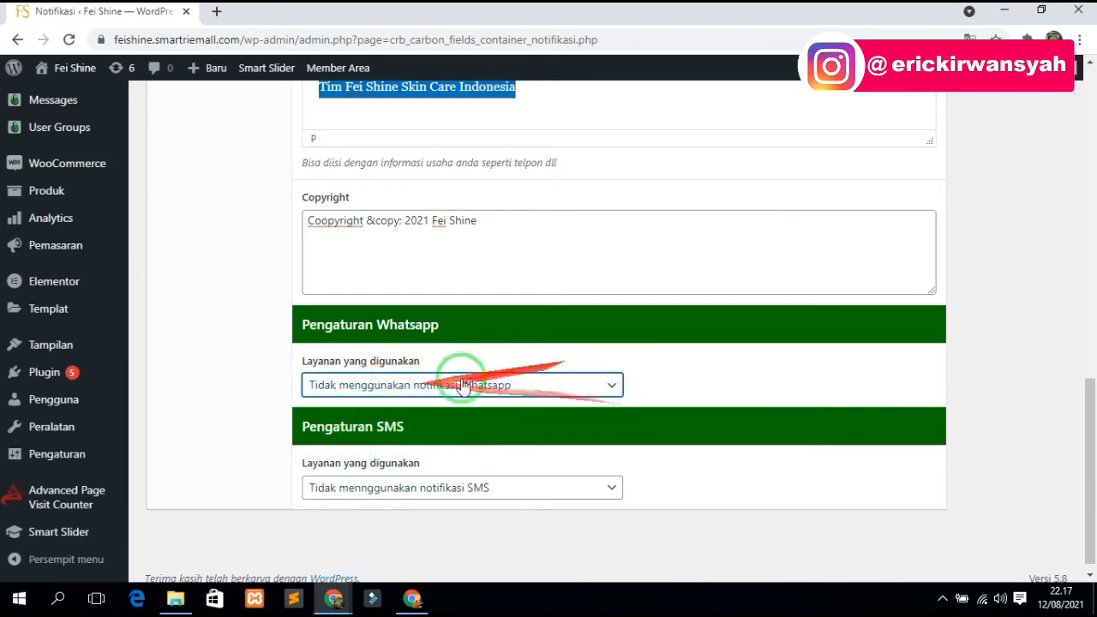
- Show the Pendaftaran User Baru email and SMS templates
{"action": "left_click_drag", "start_coordinate": [1085, 391], "coordinate": [1084, 176]}
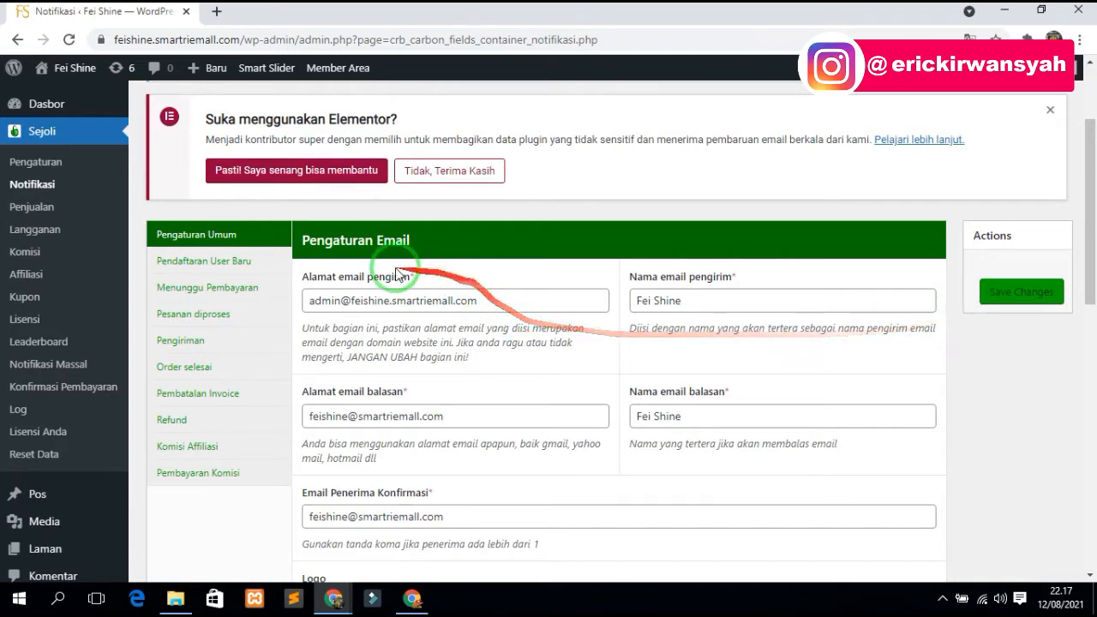
{"action": "left_click", "coordinate": [224, 270]}
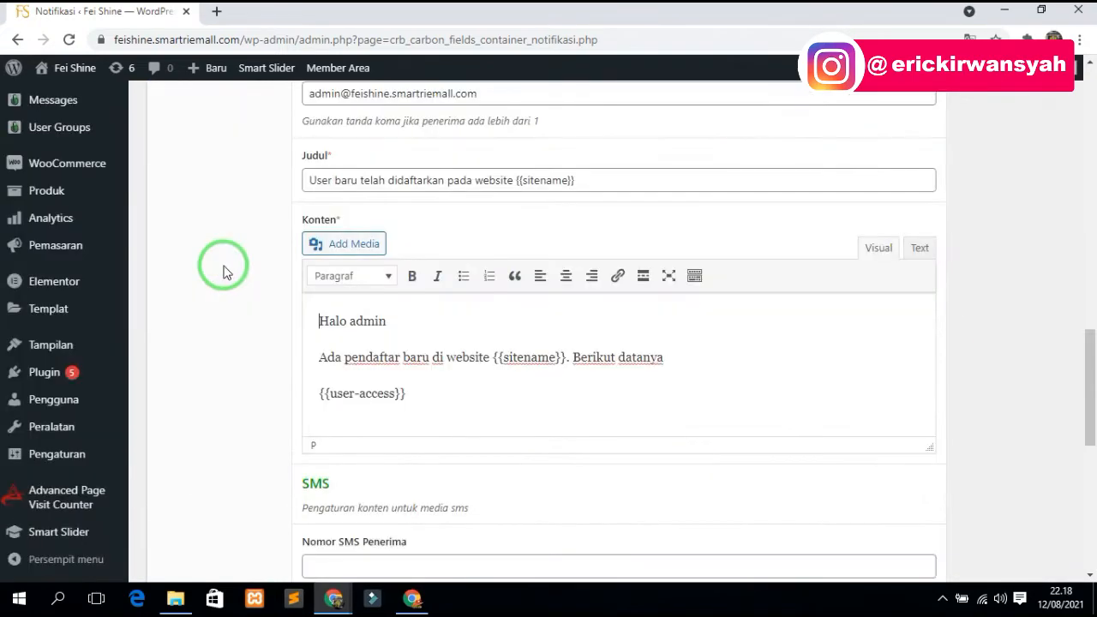
{"action": "scroll", "coordinate": [533, 274], "scroll_direction": "up", "scroll_amount": 10}
{"action": "scroll", "coordinate": [531, 276], "scroll_direction": "up", "scroll_amount": 4}
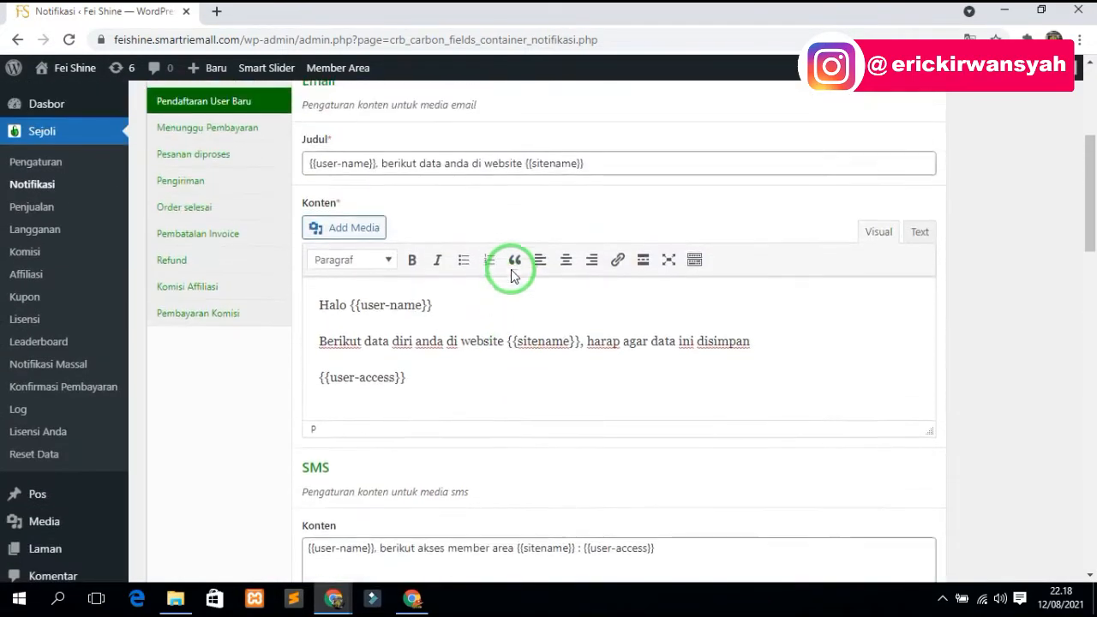
{"action": "left_click_drag", "start_coordinate": [421, 289], "coordinate": [346, 364]}
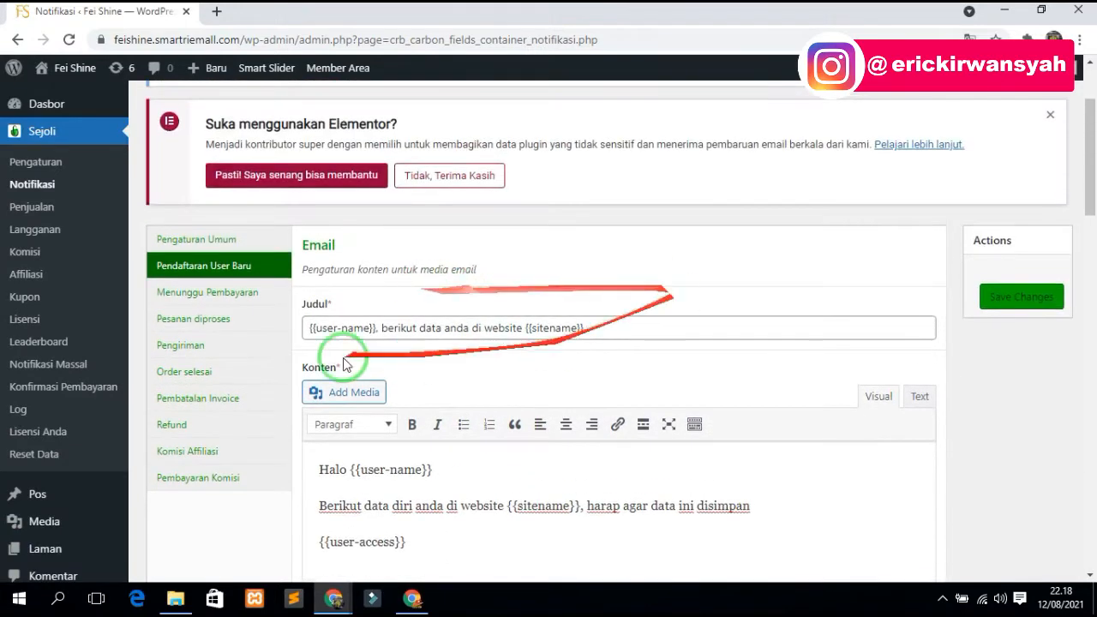
{"action": "left_click", "coordinate": [219, 296]}
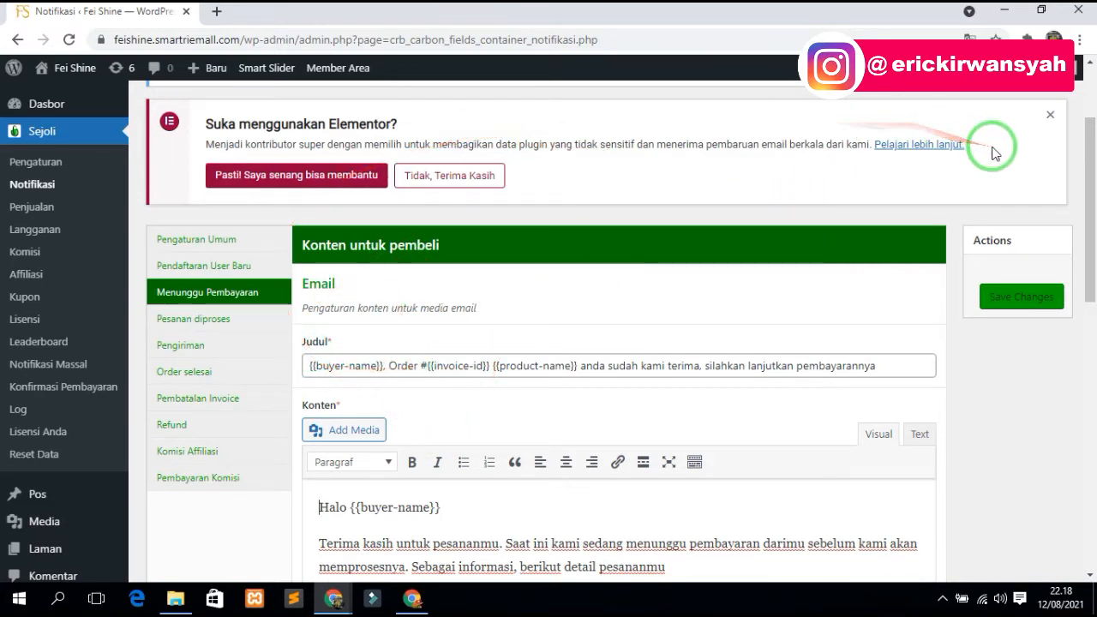
{"action": "left_click", "coordinate": [460, 365]}
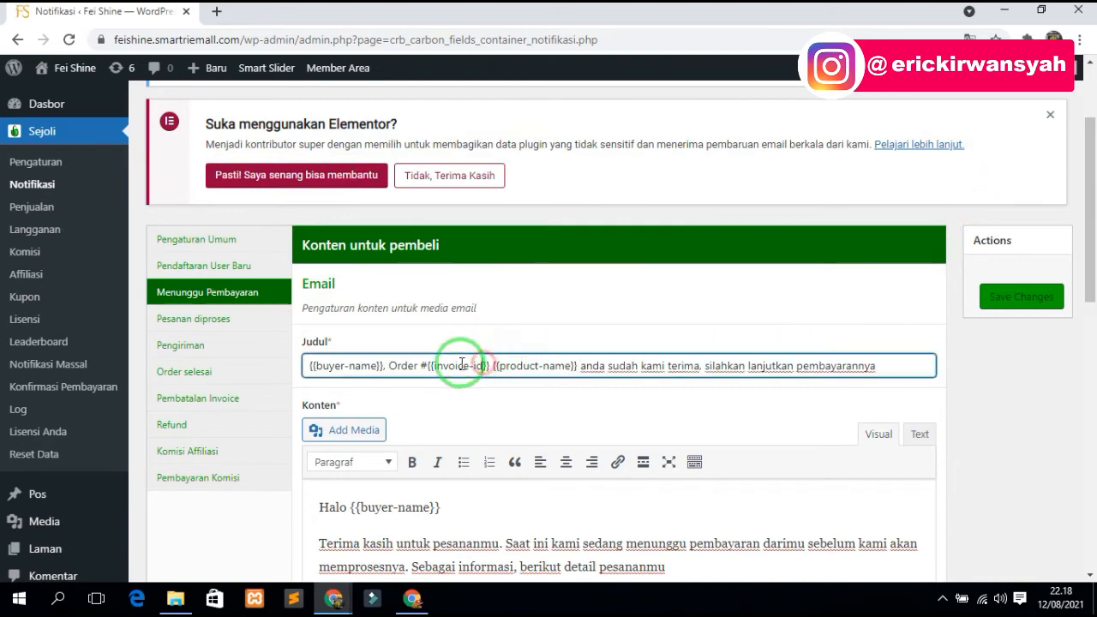
{"action": "scroll", "coordinate": [423, 358], "scroll_direction": "down", "scroll_amount": 2}
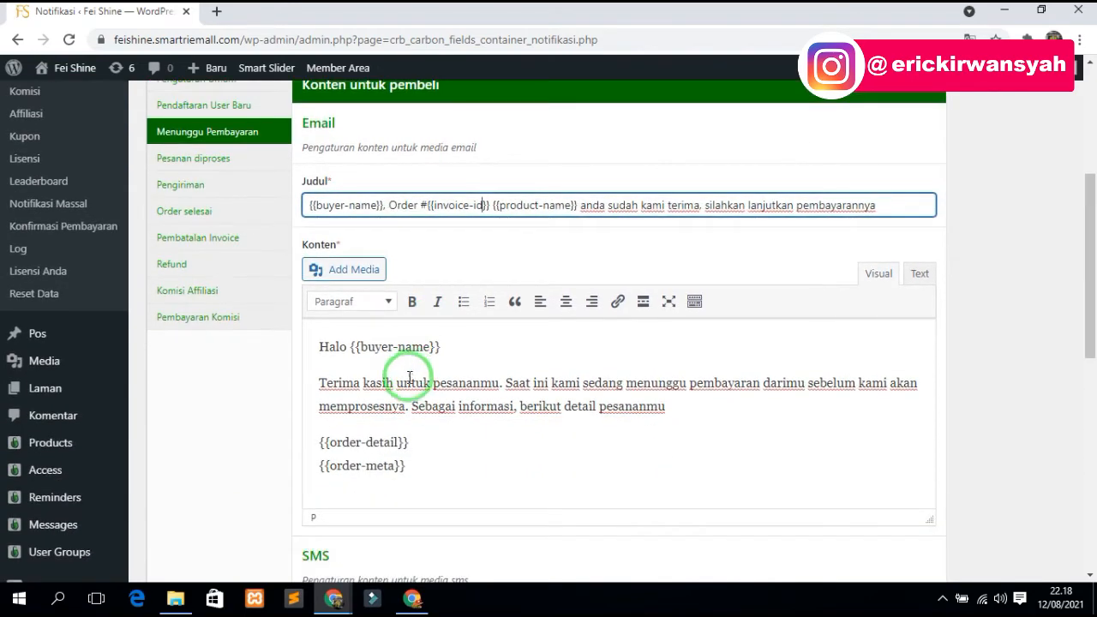
{"action": "left_click", "coordinate": [334, 394]}
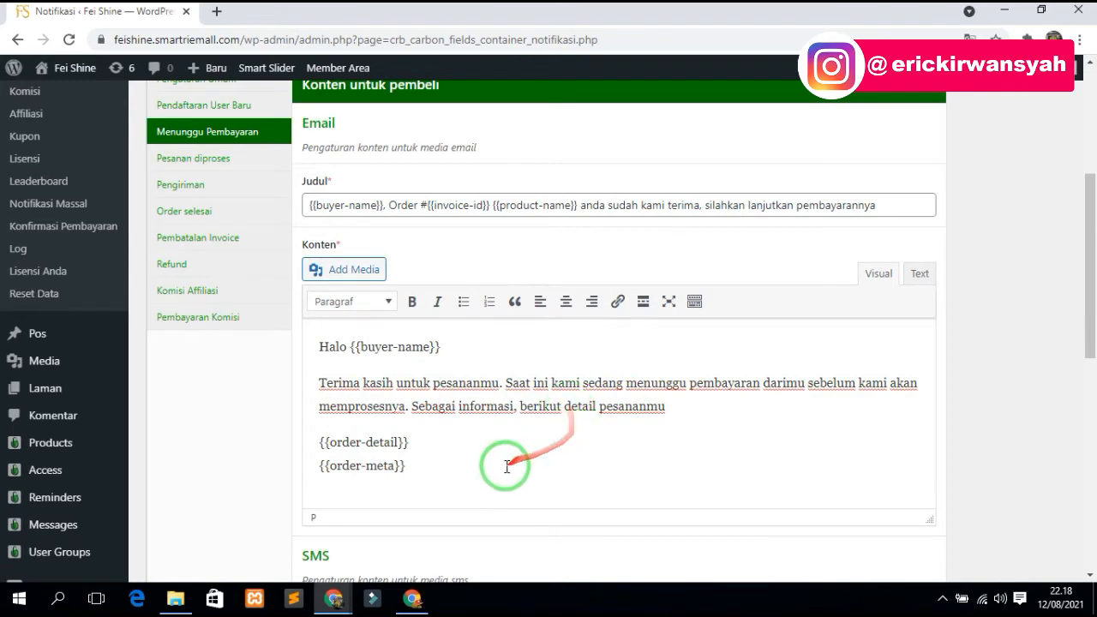
{"action": "left_click_drag", "start_coordinate": [406, 466], "coordinate": [315, 441]}
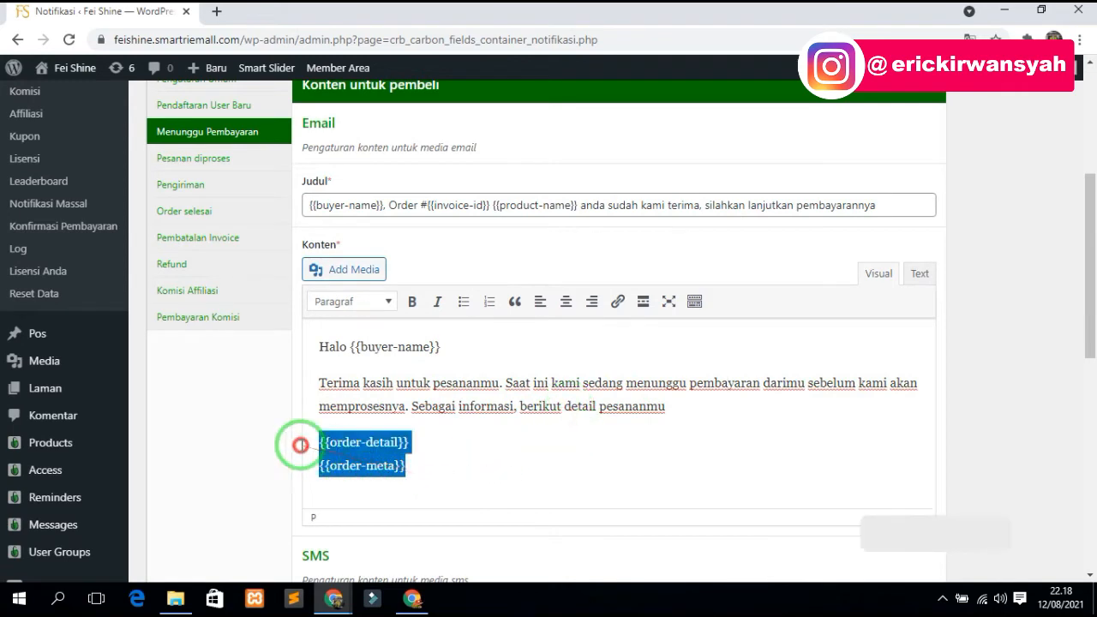
{"action": "left_click", "coordinate": [414, 463]}
{"action": "left_click_drag", "start_coordinate": [404, 470], "coordinate": [320, 441]}
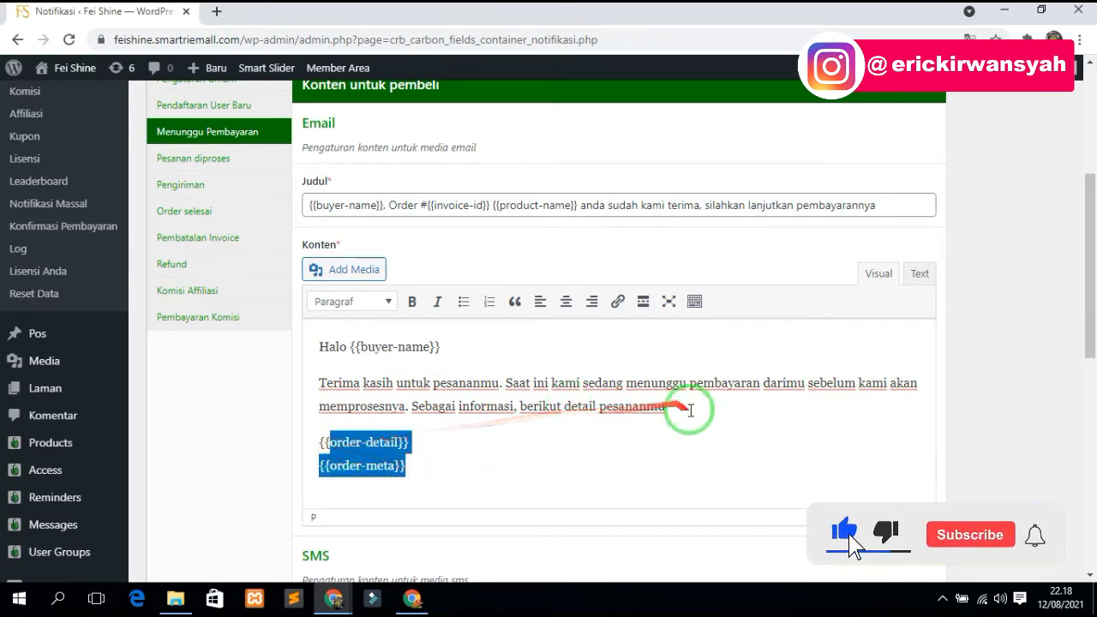
{"action": "left_click_drag", "start_coordinate": [677, 406], "coordinate": [310, 382]}
{"action": "scroll", "coordinate": [460, 421], "scroll_direction": "down", "scroll_amount": 4}
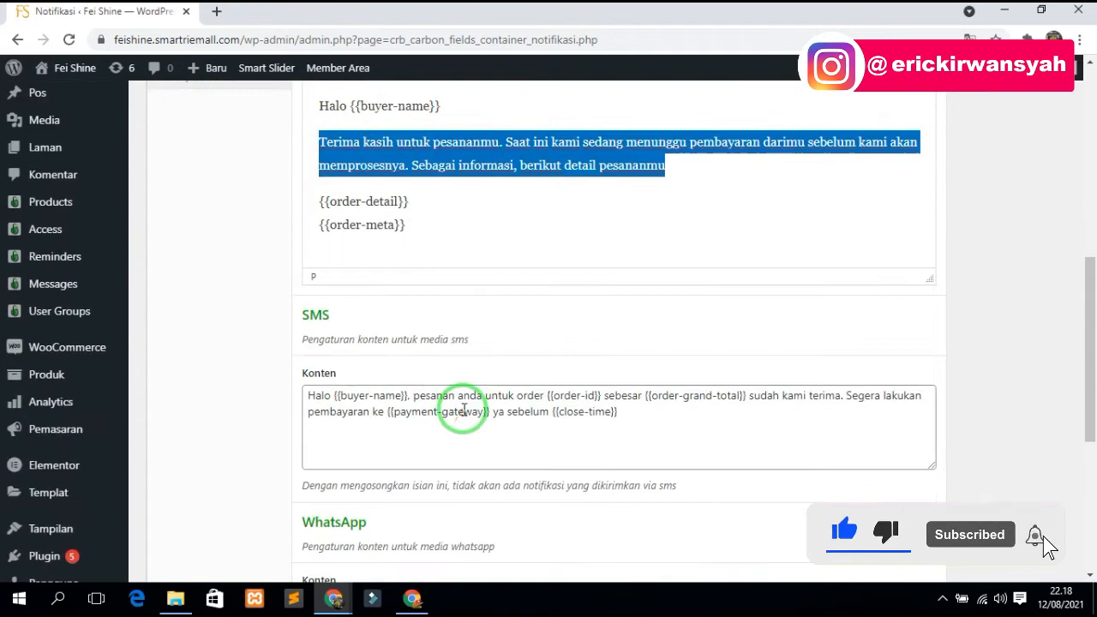
{"action": "scroll", "coordinate": [551, 366], "scroll_direction": "down", "scroll_amount": 3}
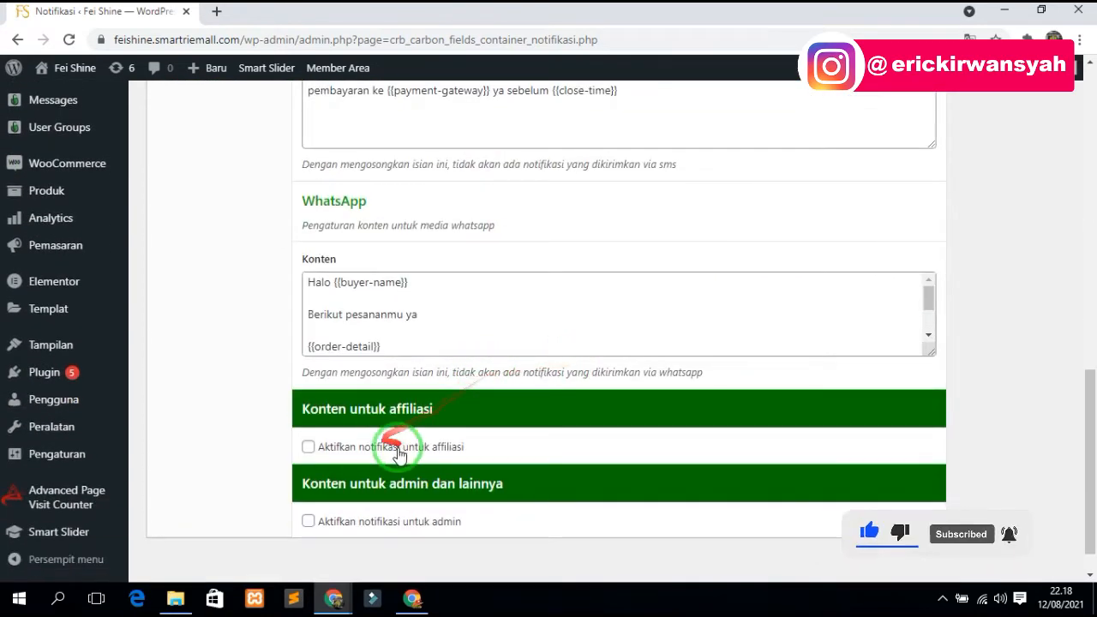
{"action": "scroll", "coordinate": [403, 470], "scroll_direction": "down", "scroll_amount": 1}
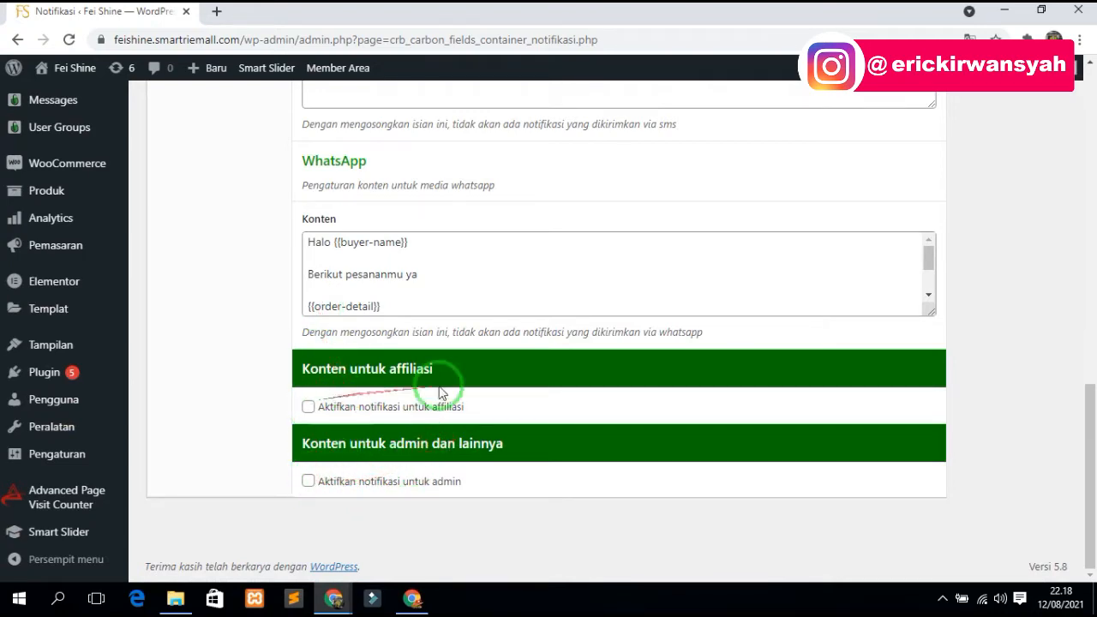
{"action": "scroll", "coordinate": [441, 393], "scroll_direction": "up", "scroll_amount": 15}
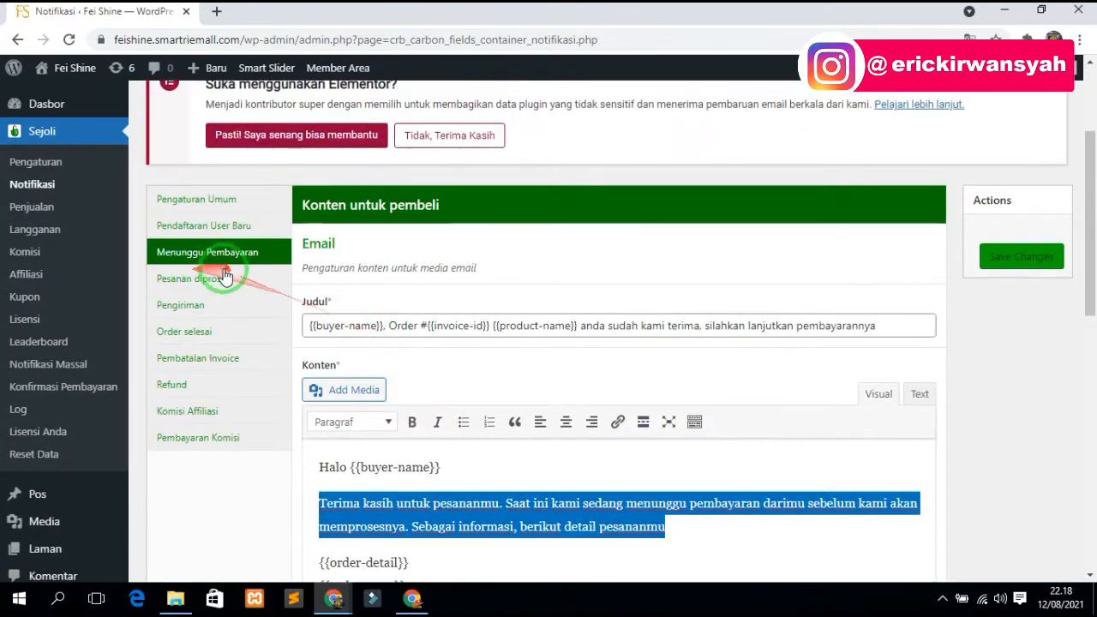
- Review the Pesanan diproses and Pengiriman notification templates
{"action": "left_click", "coordinate": [224, 276]}
{"action": "scroll", "coordinate": [402, 291], "scroll_direction": "down", "scroll_amount": 2}
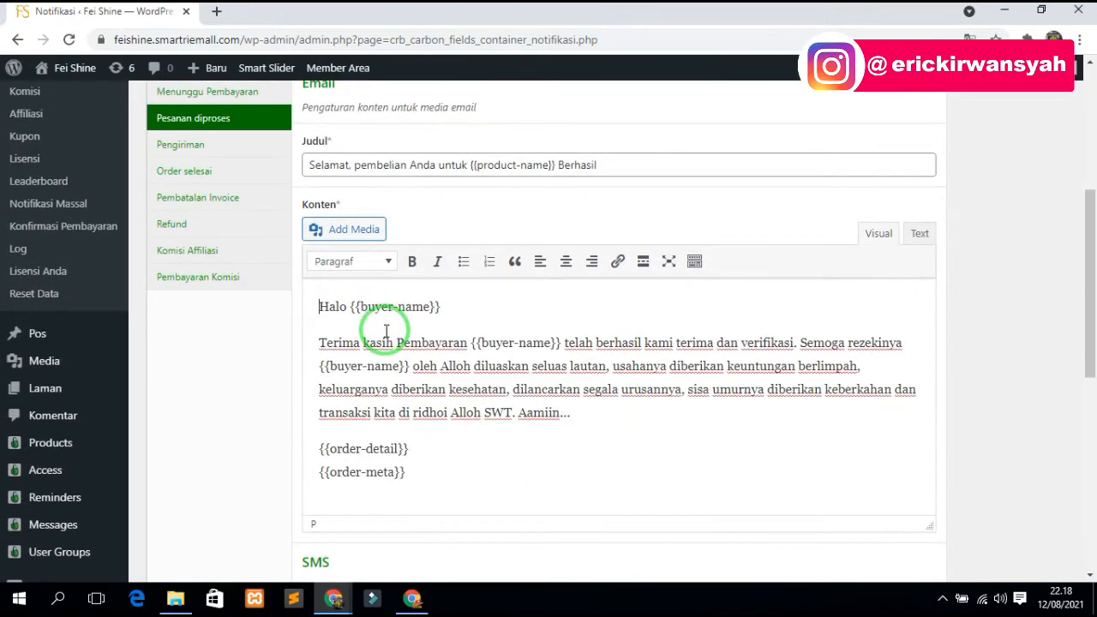
{"action": "scroll", "coordinate": [385, 330], "scroll_direction": "up", "scroll_amount": 4}
{"action": "scroll", "coordinate": [264, 355], "scroll_direction": "down", "scroll_amount": 2}
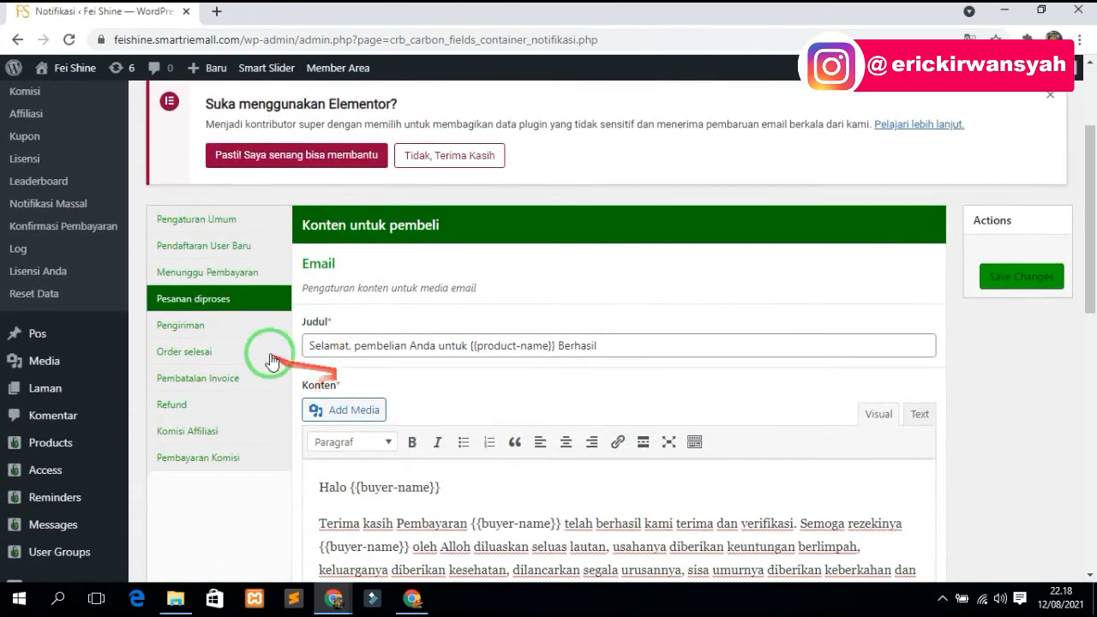
{"action": "left_click", "coordinate": [205, 328]}
{"action": "scroll", "coordinate": [214, 289], "scroll_direction": "down", "scroll_amount": 1}
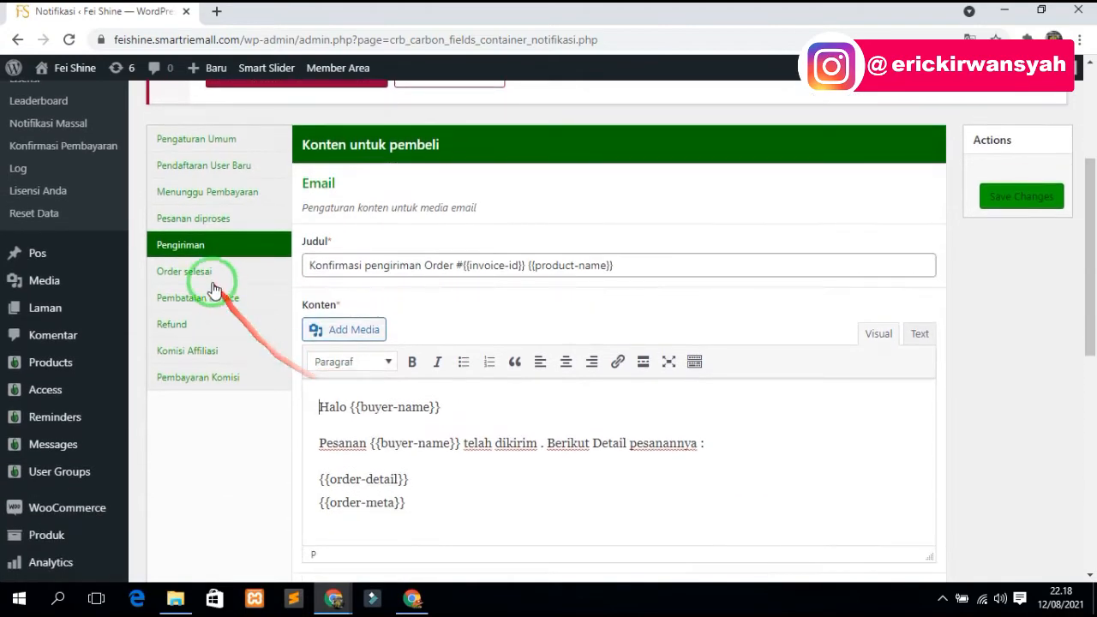
- Review the Order selesai and Komisi Affiliasi notification templates
{"action": "left_click", "coordinate": [212, 277]}
{"action": "scroll", "coordinate": [208, 304], "scroll_direction": "down", "scroll_amount": 12}
{"action": "scroll", "coordinate": [205, 266], "scroll_direction": "up", "scroll_amount": 11}
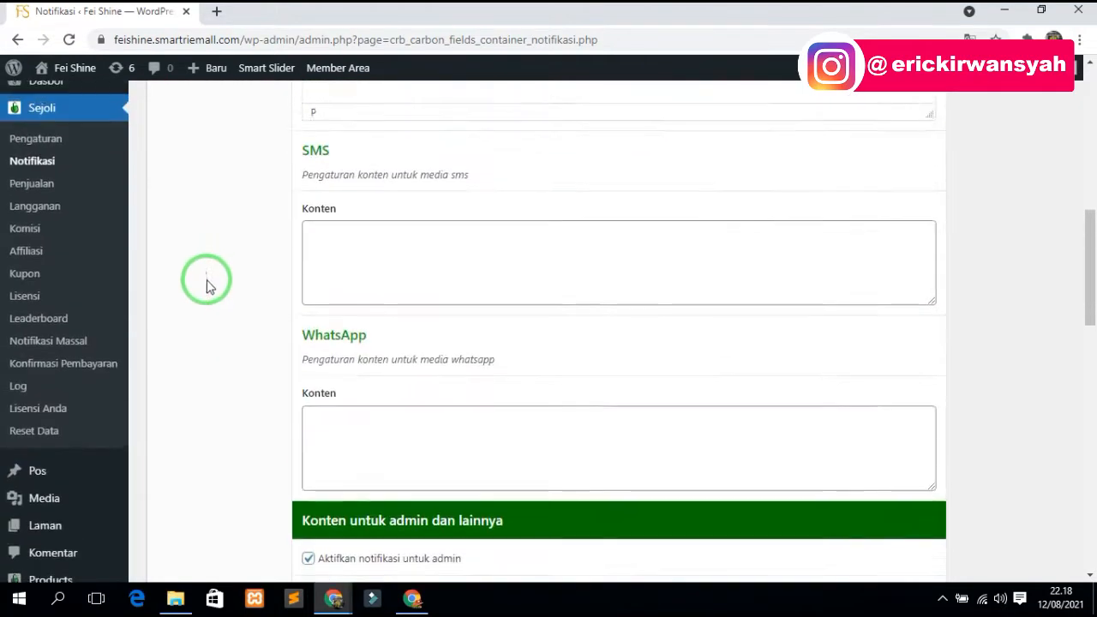
{"action": "scroll", "coordinate": [212, 295], "scroll_direction": "up", "scroll_amount": 2}
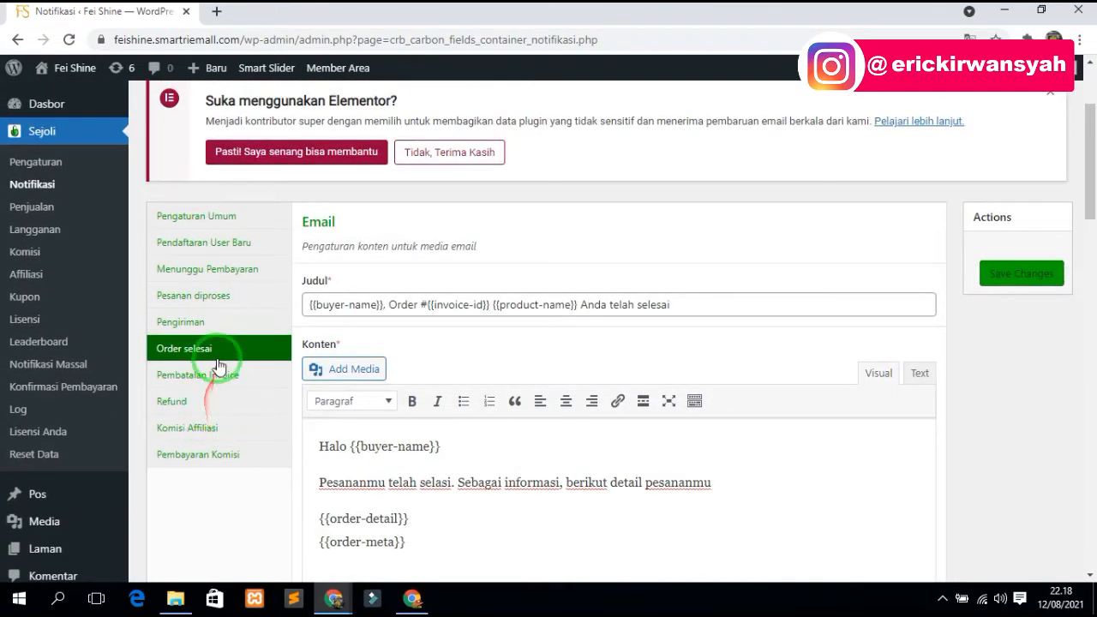
{"action": "left_click", "coordinate": [213, 431]}
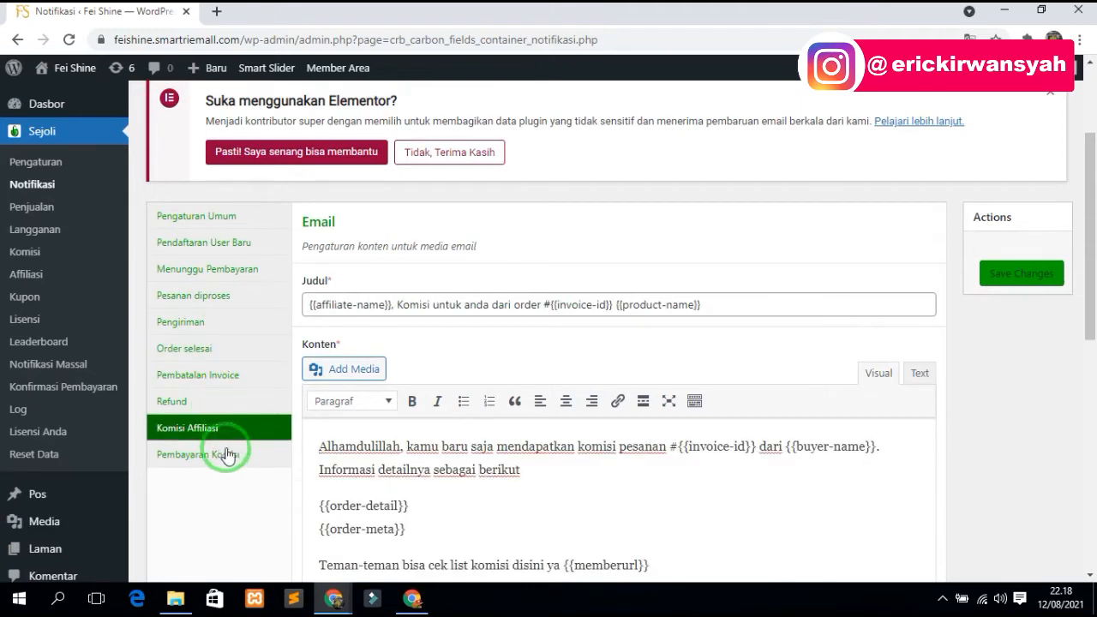
{"action": "scroll", "coordinate": [480, 360], "scroll_direction": "down", "scroll_amount": 4}
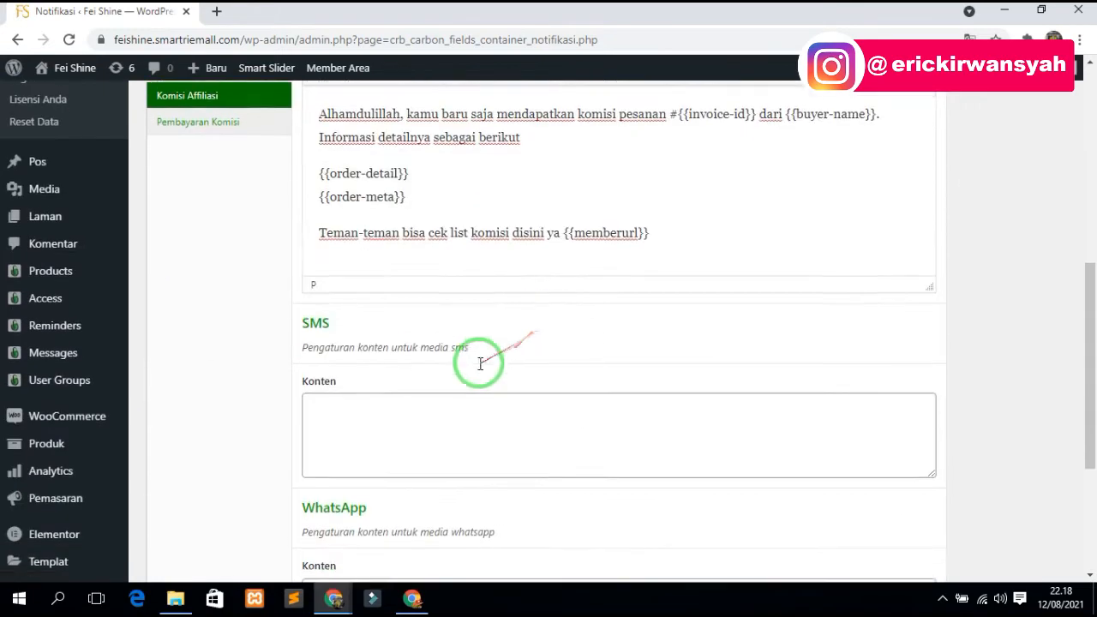
{"action": "scroll", "coordinate": [481, 363], "scroll_direction": "down", "scroll_amount": 3}
{"action": "scroll", "coordinate": [397, 343], "scroll_direction": "up", "scroll_amount": 9}
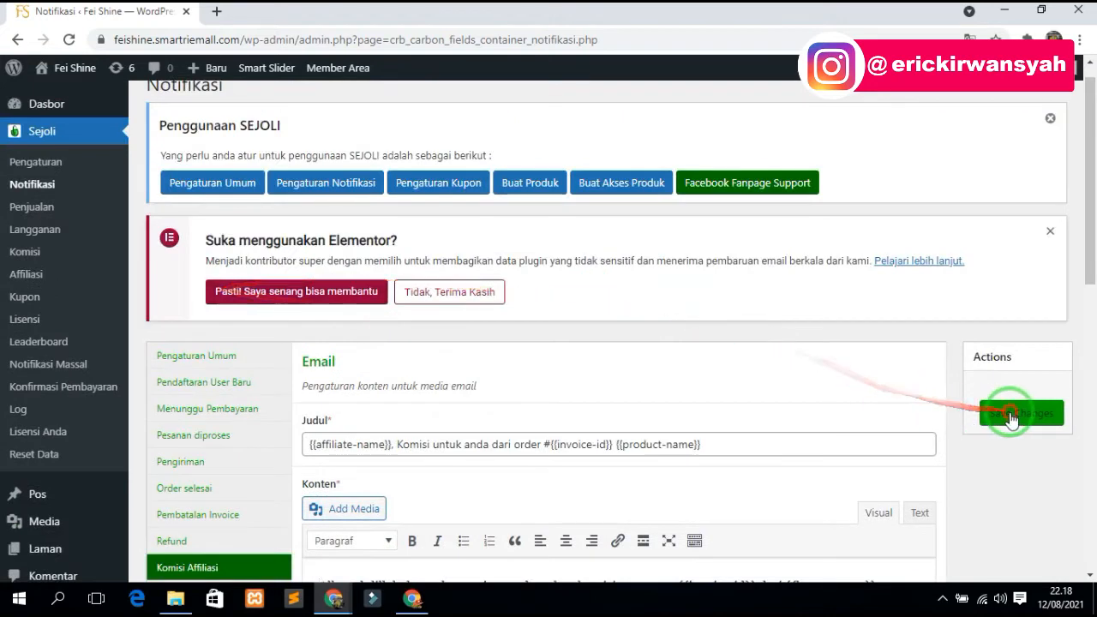
- Save the notification settings and check the "Settings saved." confirmation
{"action": "left_click", "coordinate": [1011, 418]}
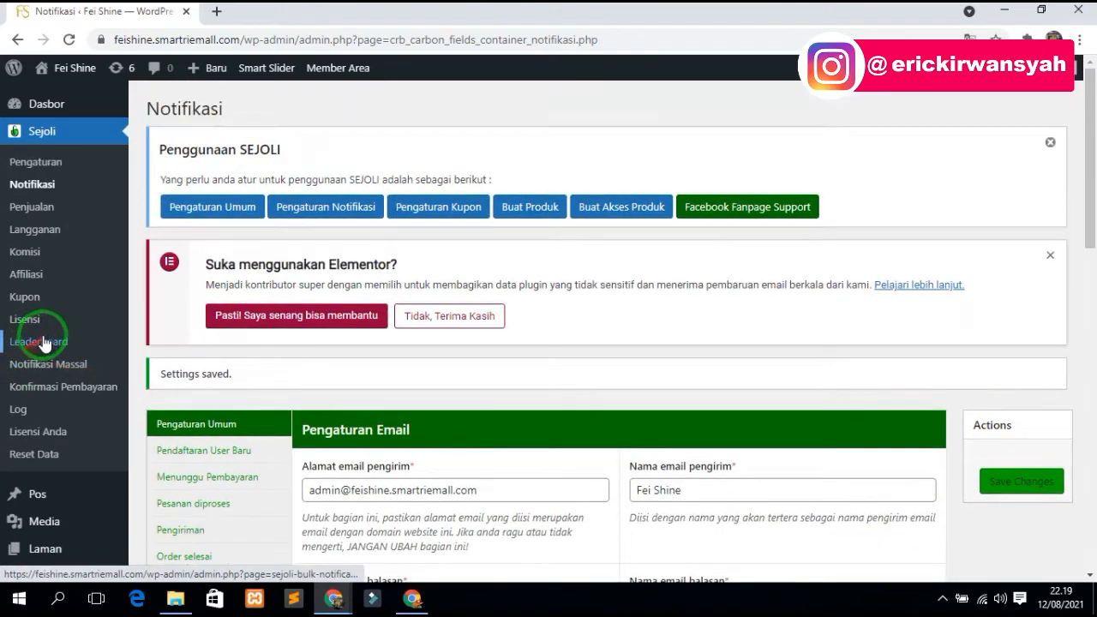
{"action": "scroll", "coordinate": [45, 341], "scroll_direction": "down", "scroll_amount": 8}
{"action": "scroll", "coordinate": [72, 247], "scroll_direction": "up", "scroll_amount": 7}
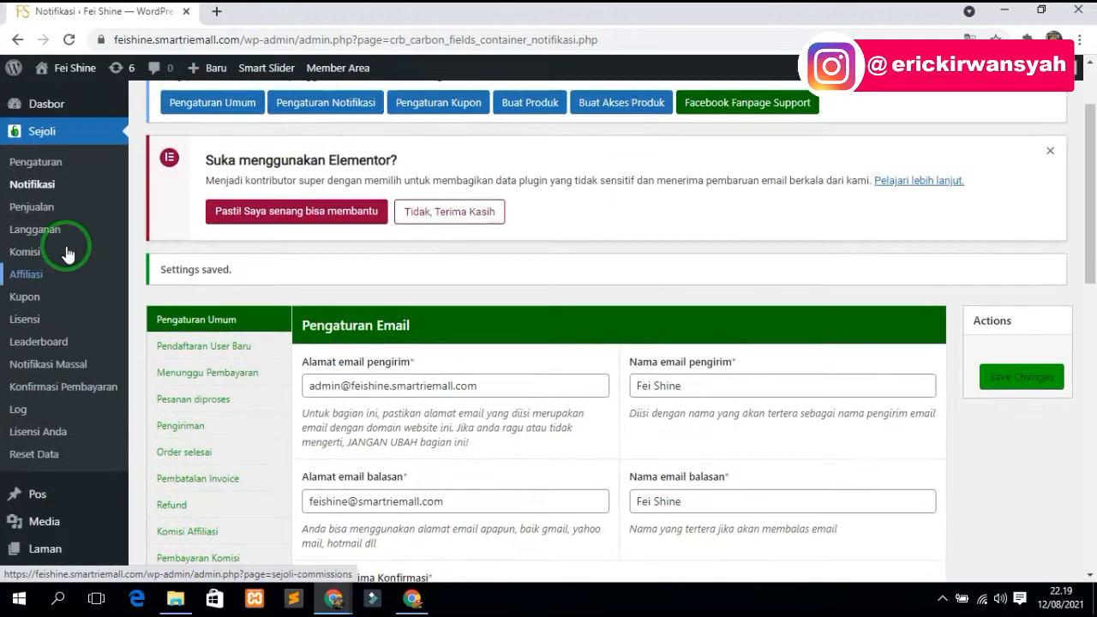
{"action": "scroll", "coordinate": [68, 257], "scroll_direction": "up", "scroll_amount": 2}
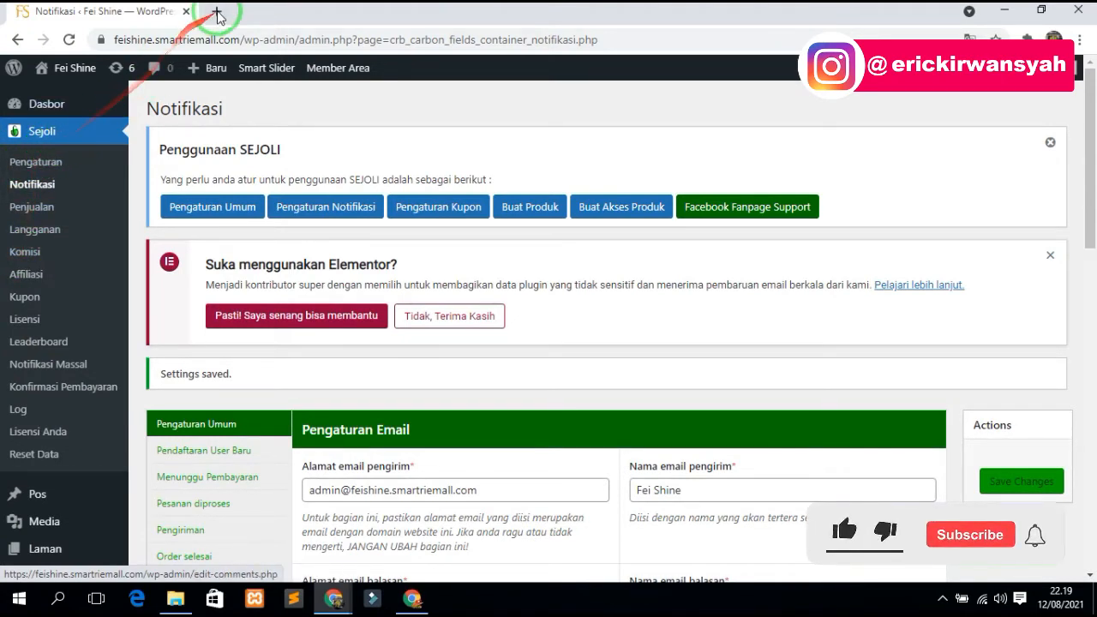
- Open the Fei Shine storefront in a new tab, browse its product grid, then return to admin
{"action": "right_click", "coordinate": [74, 67]}
{"action": "left_click", "coordinate": [129, 81]}
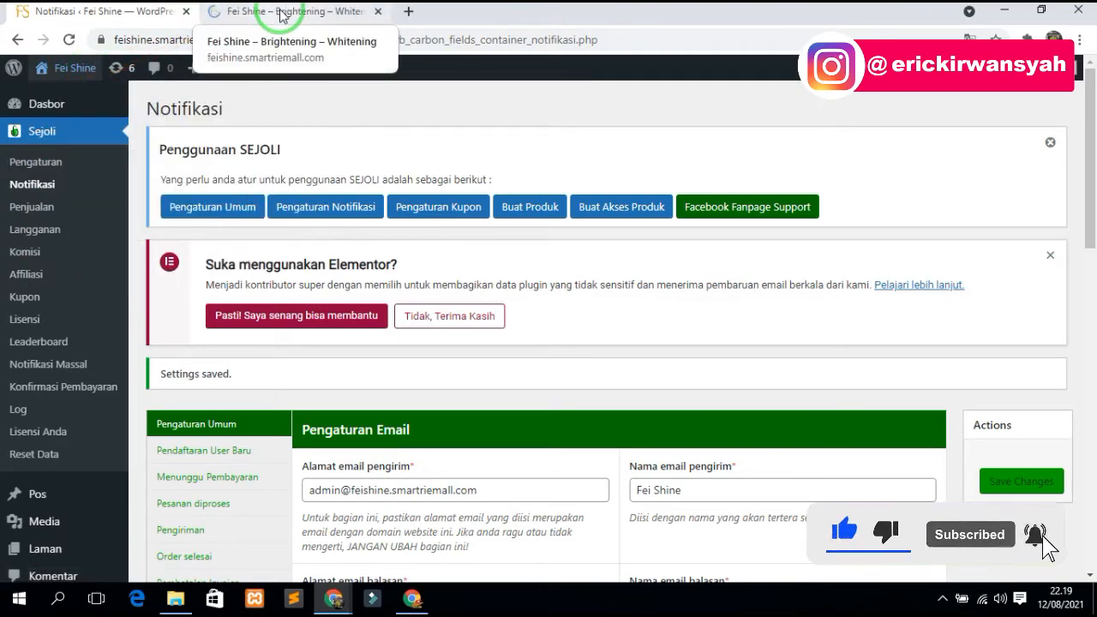
{"action": "left_click", "coordinate": [282, 15]}
{"action": "scroll", "coordinate": [601, 338], "scroll_direction": "down", "scroll_amount": 2}
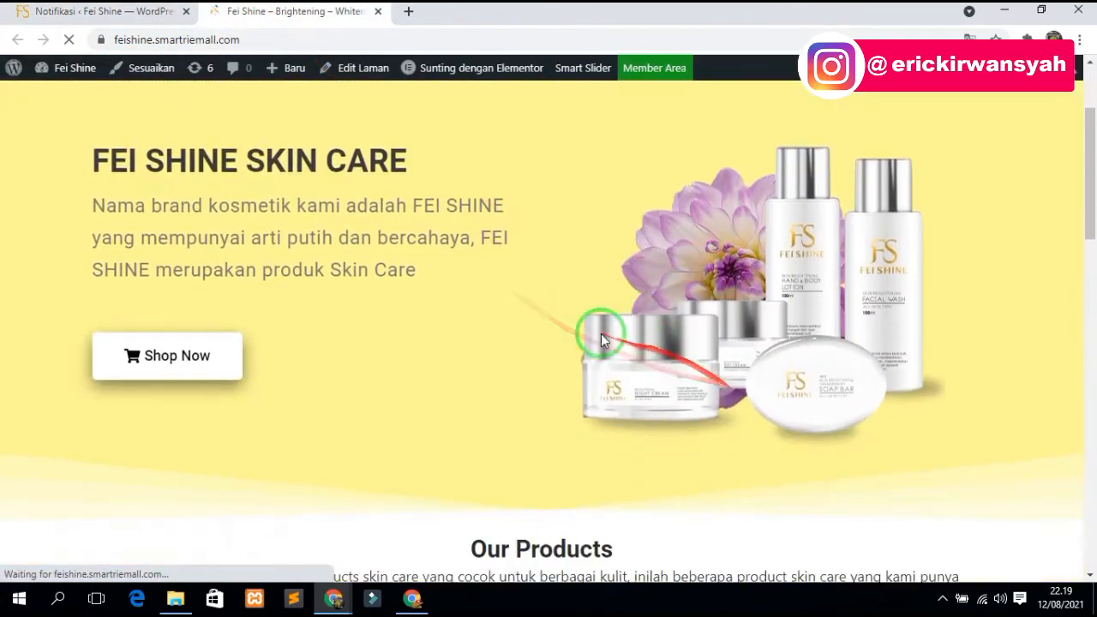
{"action": "scroll", "coordinate": [601, 337], "scroll_direction": "down", "scroll_amount": 6}
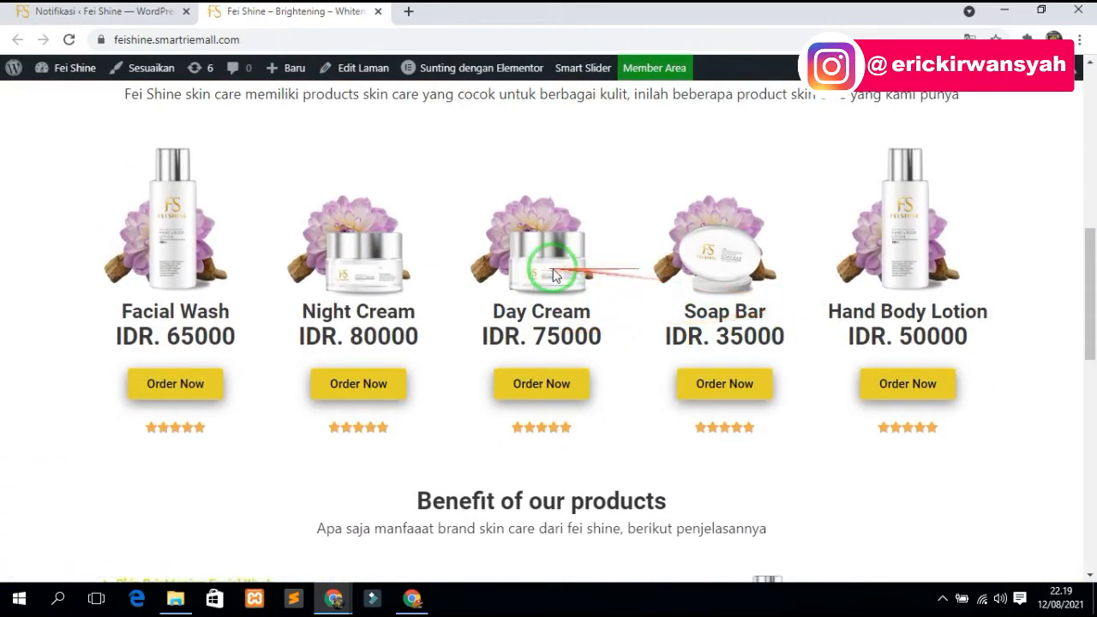
{"action": "scroll", "coordinate": [159, 355], "scroll_direction": "down", "scroll_amount": 1}
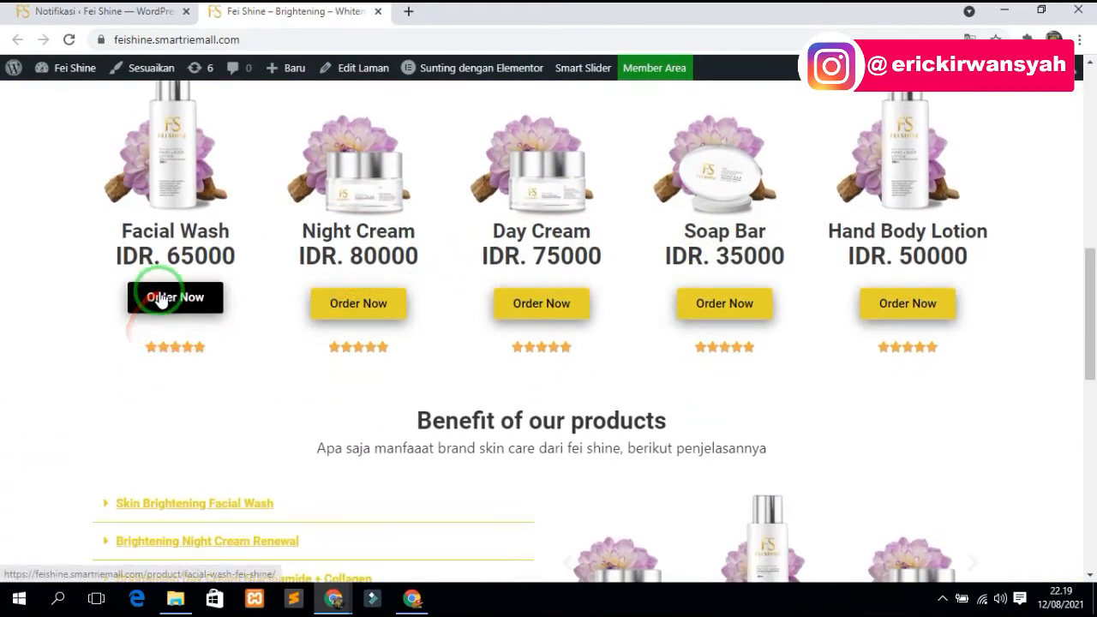
{"action": "scroll", "coordinate": [159, 295], "scroll_direction": "up", "scroll_amount": 1}
{"action": "scroll", "coordinate": [770, 309], "scroll_direction": "up", "scroll_amount": 8}
{"action": "mouse_move", "coordinate": [722, 116]}
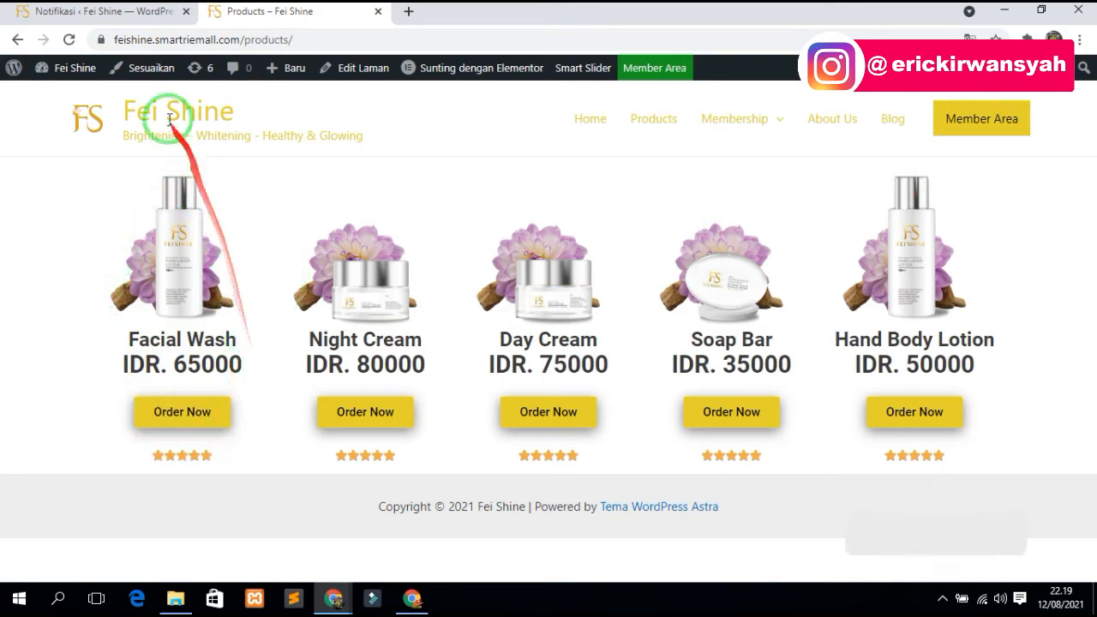
{"action": "left_click", "coordinate": [101, 9]}
- Open the All Products list and scroll through its 9 Sejoli products and prices
{"action": "scroll", "coordinate": [26, 403], "scroll_direction": "down", "scroll_amount": 3}
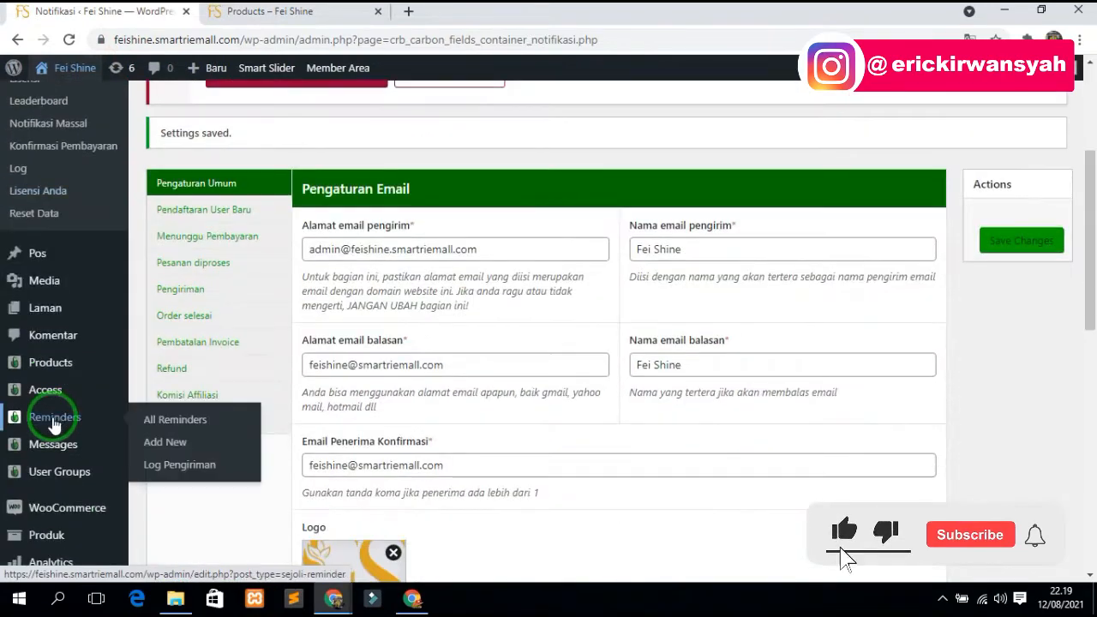
{"action": "mouse_move", "coordinate": [58, 377]}
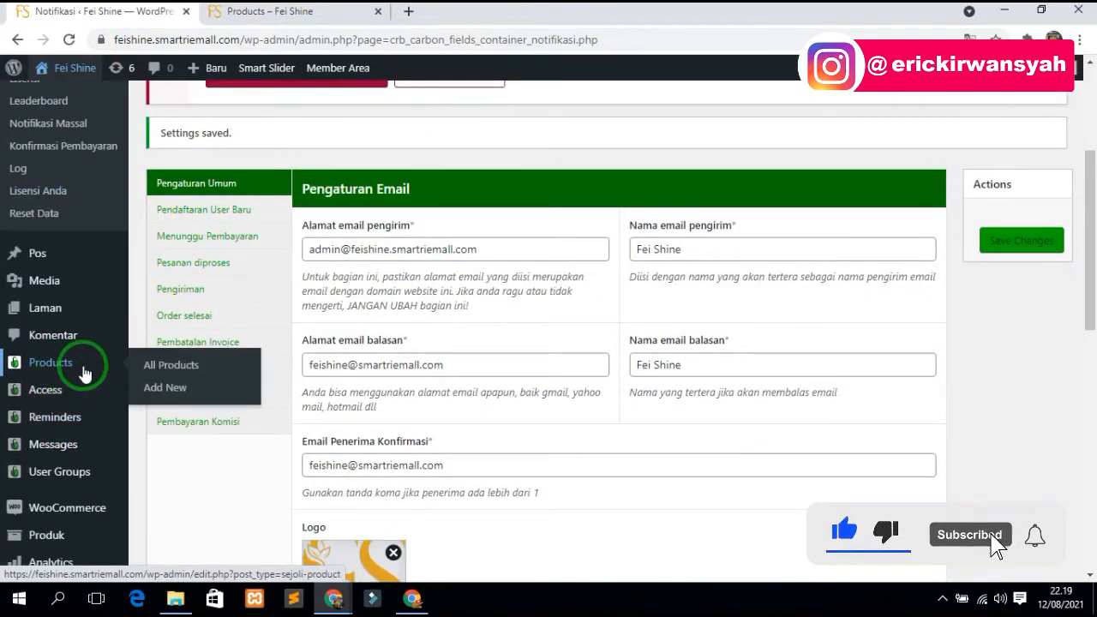
{"action": "left_click", "coordinate": [180, 366]}
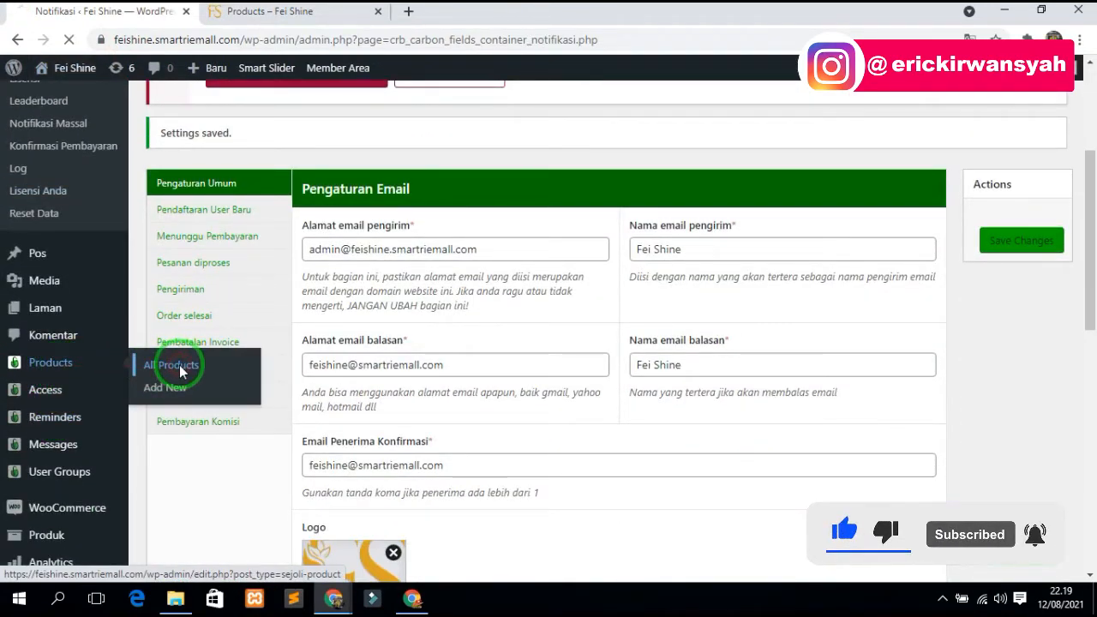
{"action": "left_click", "coordinate": [270, 11]}
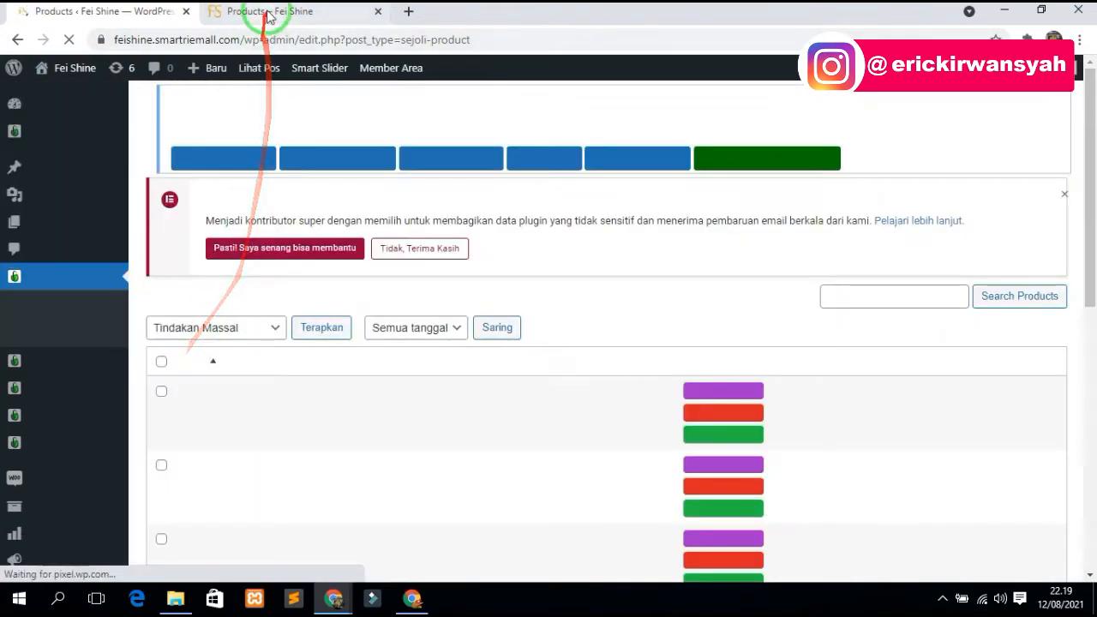
{"action": "left_click", "coordinate": [120, 11]}
{"action": "scroll", "coordinate": [372, 317], "scroll_direction": "down", "scroll_amount": 3}
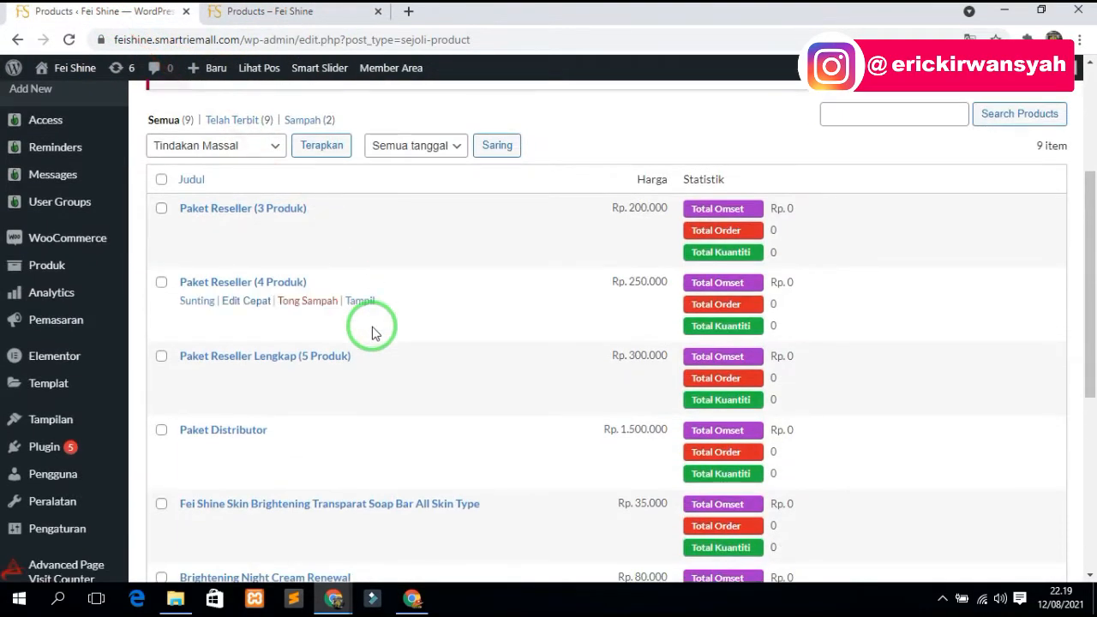
{"action": "scroll", "coordinate": [291, 317], "scroll_direction": "up", "scroll_amount": 3}
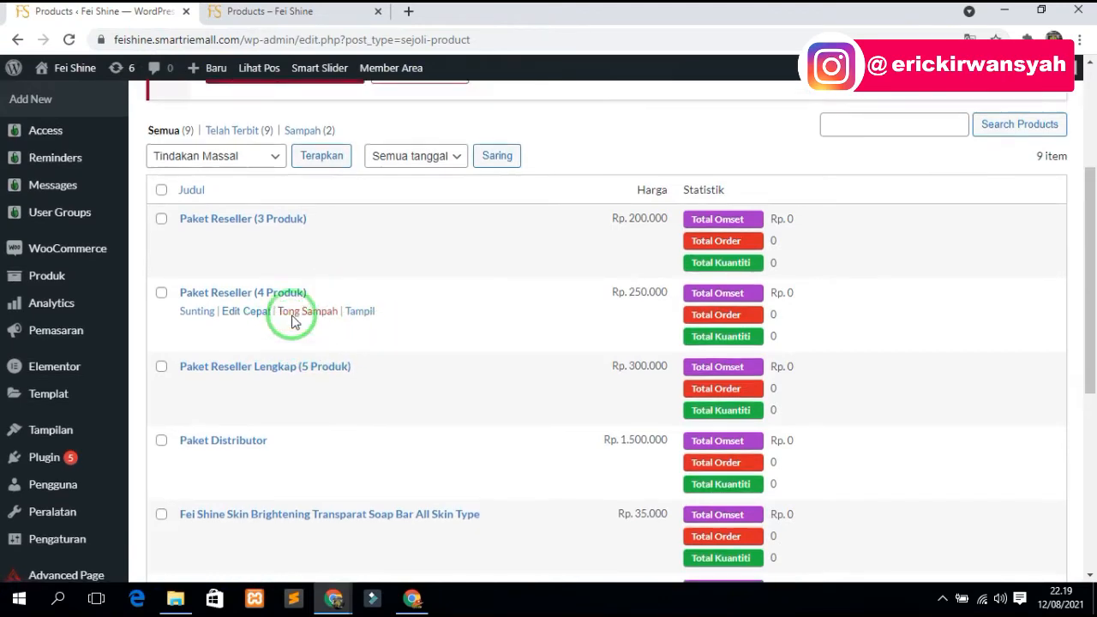
- Add a new product titled 'Facial Wash Special Edition' and scroll down to Sejoli Setup
{"action": "left_click", "coordinate": [265, 119]}
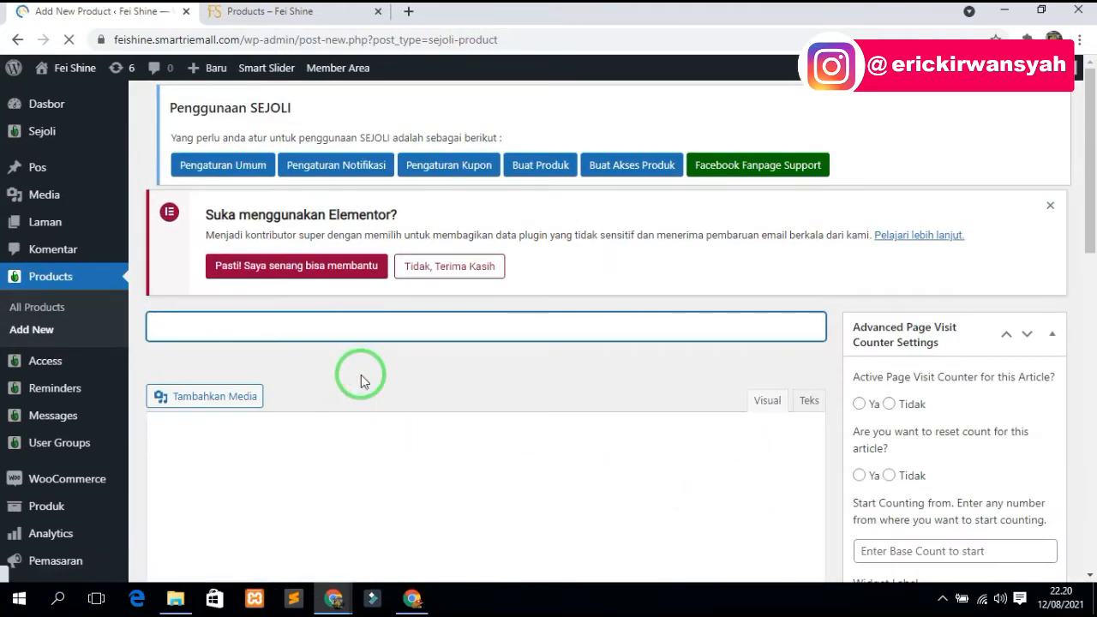
{"action": "type", "text": "Facial Wash Special Editio"}
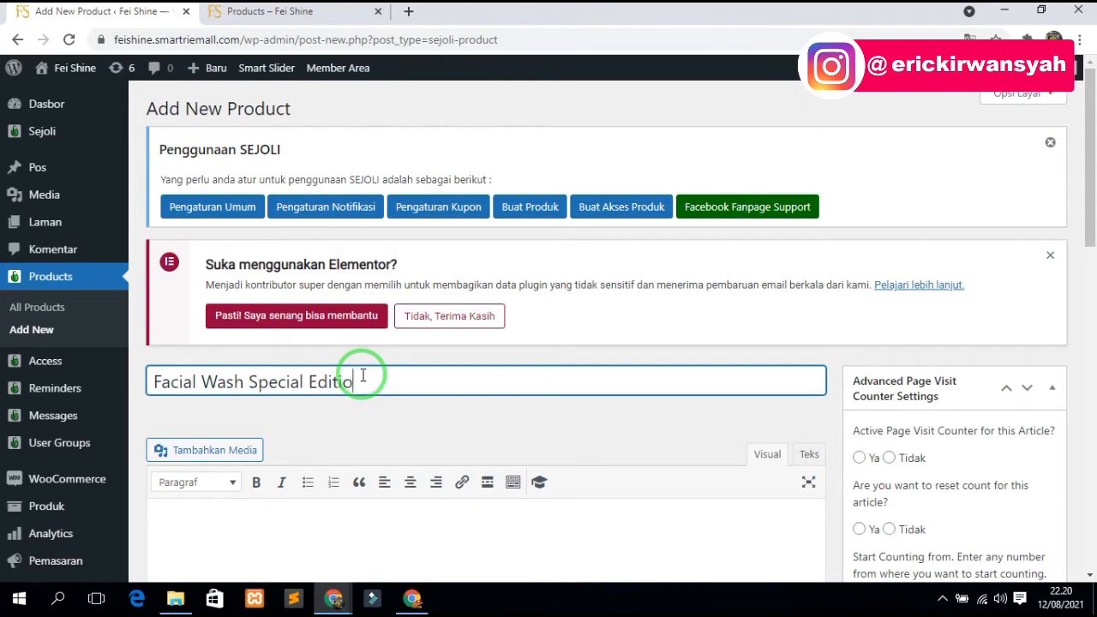
{"action": "type", "text": "n"}
{"action": "scroll", "coordinate": [343, 390], "scroll_direction": "down", "scroll_amount": 3}
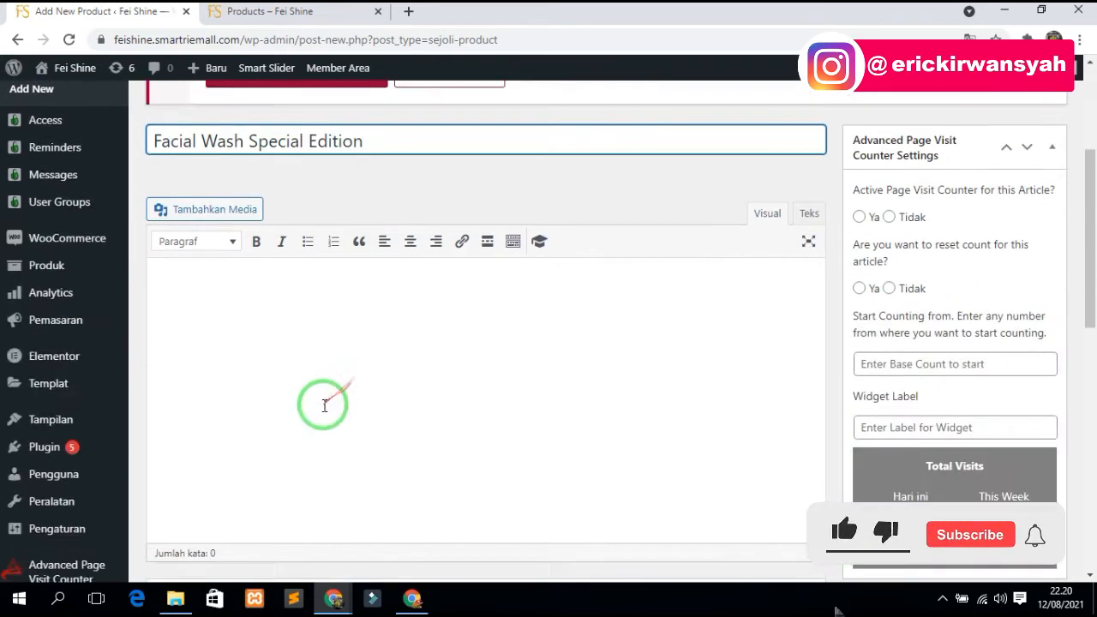
{"action": "left_click", "coordinate": [282, 367]}
{"action": "scroll", "coordinate": [423, 365], "scroll_direction": "down", "scroll_amount": 3}
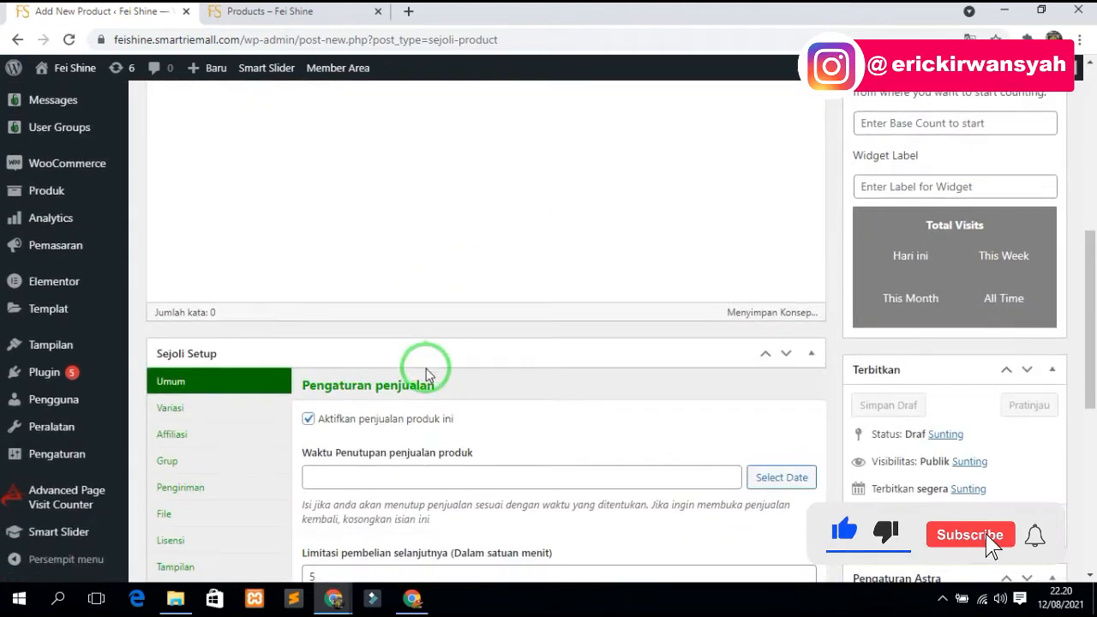
{"action": "scroll", "coordinate": [385, 274], "scroll_direction": "up", "scroll_amount": 1}
{"action": "scroll", "coordinate": [660, 348], "scroll_direction": "down", "scroll_amount": 2}
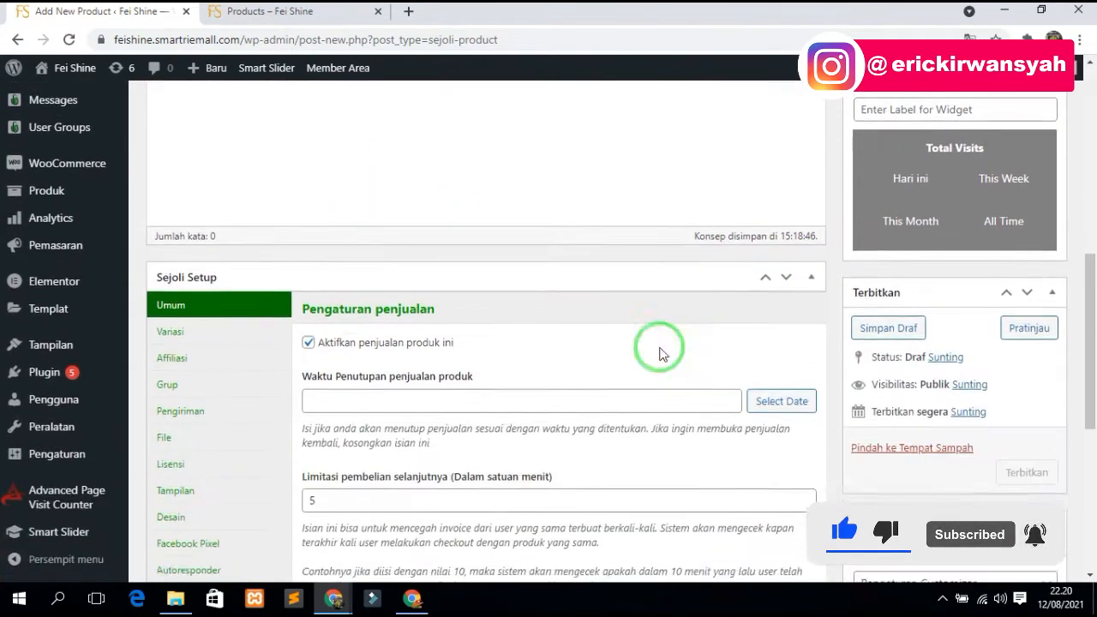
{"action": "scroll", "coordinate": [659, 348], "scroll_direction": "down", "scroll_amount": 1}
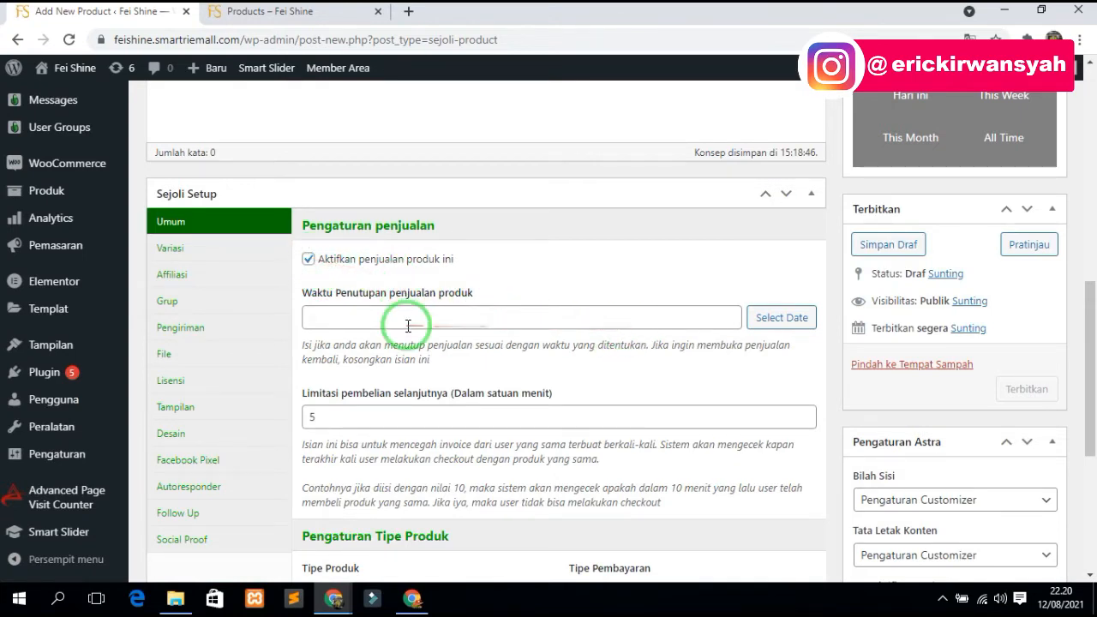
{"action": "scroll", "coordinate": [407, 313], "scroll_direction": "down", "scroll_amount": 1}
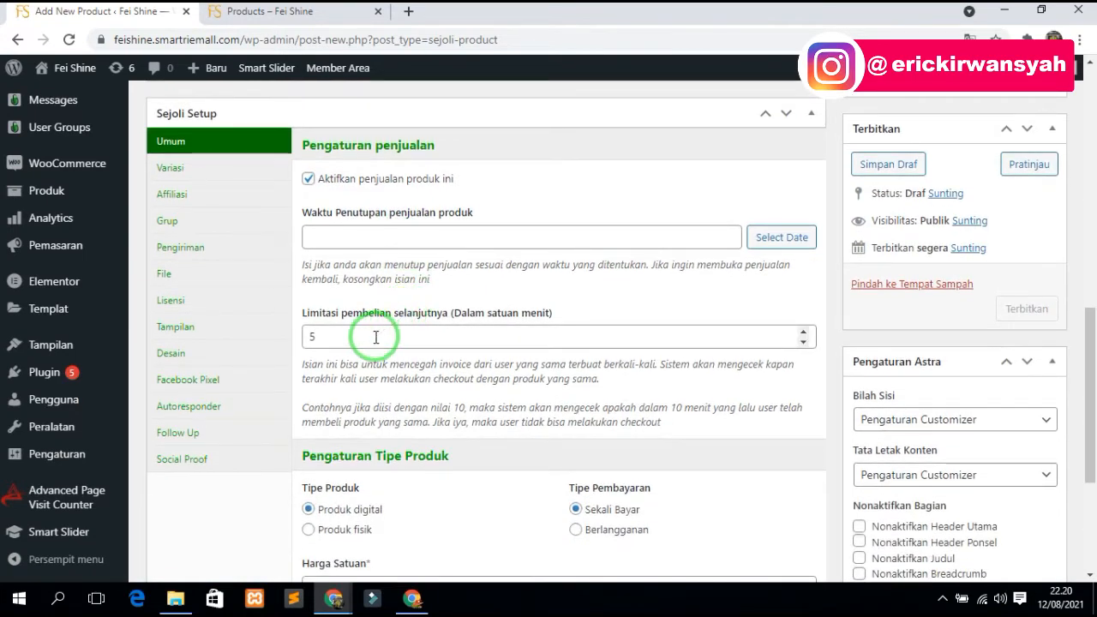
{"action": "left_click", "coordinate": [376, 337]}
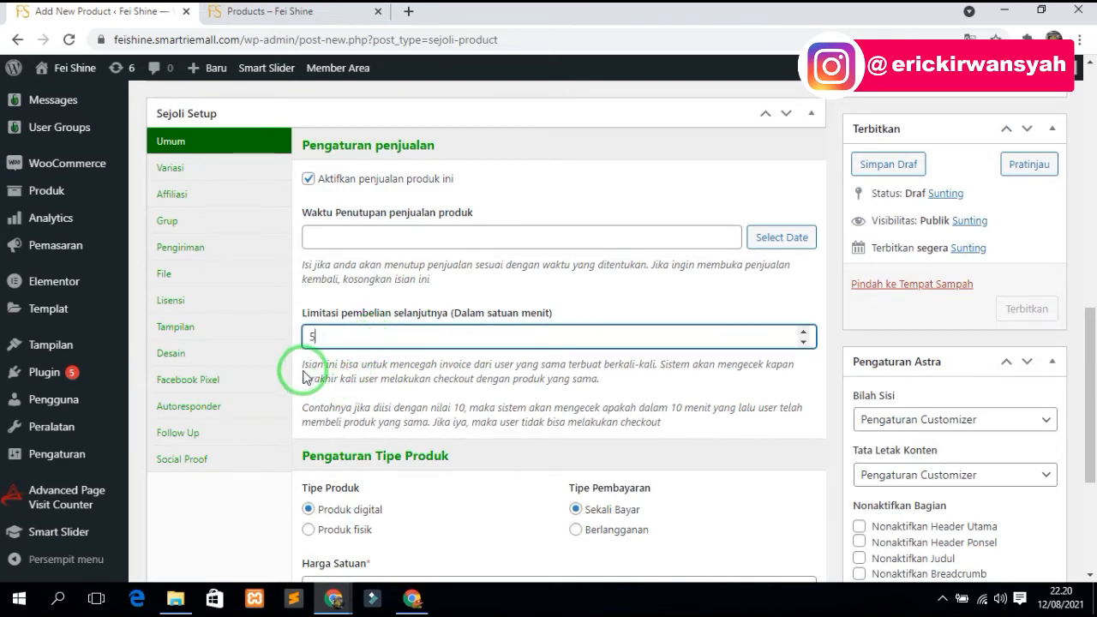
{"action": "left_click_drag", "start_coordinate": [305, 366], "coordinate": [327, 365]}
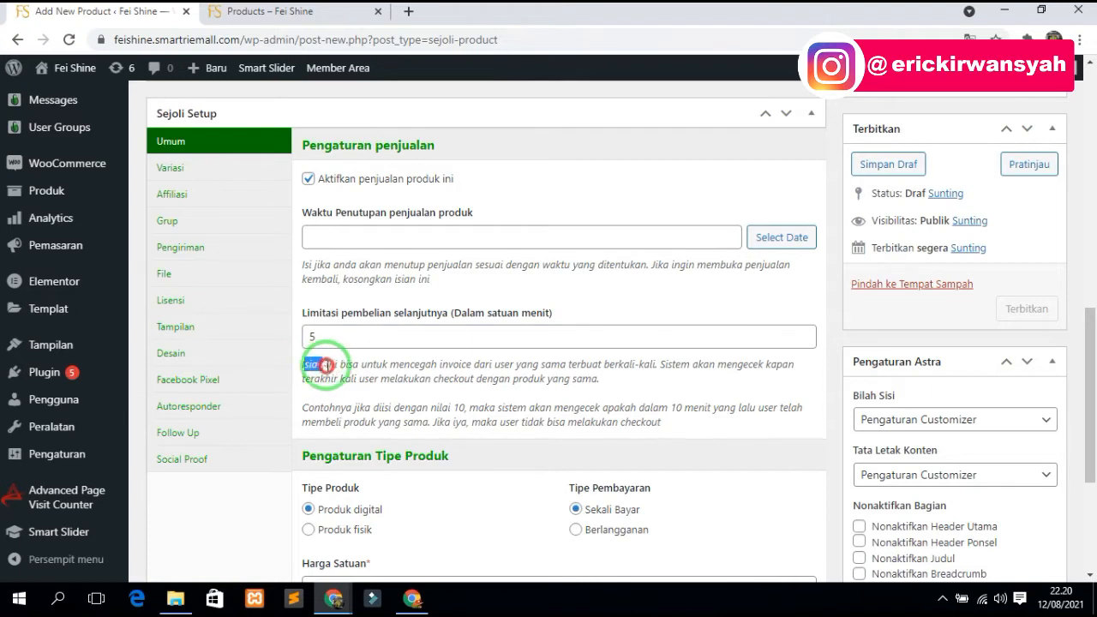
{"action": "left_click", "coordinate": [350, 365]}
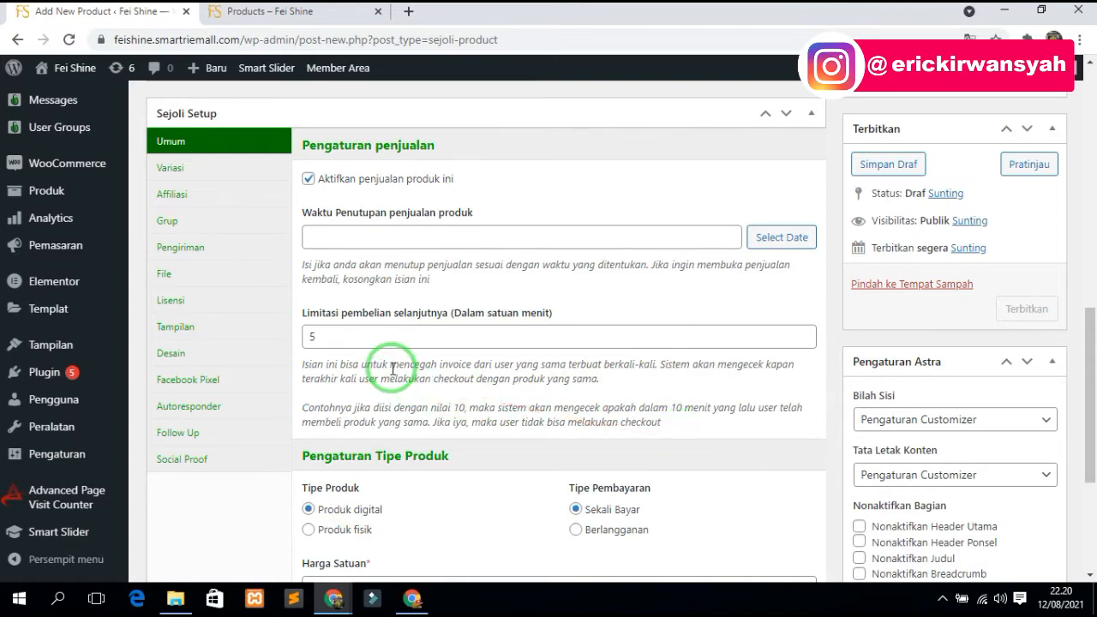
{"action": "scroll", "coordinate": [392, 368], "scroll_direction": "down", "scroll_amount": 2}
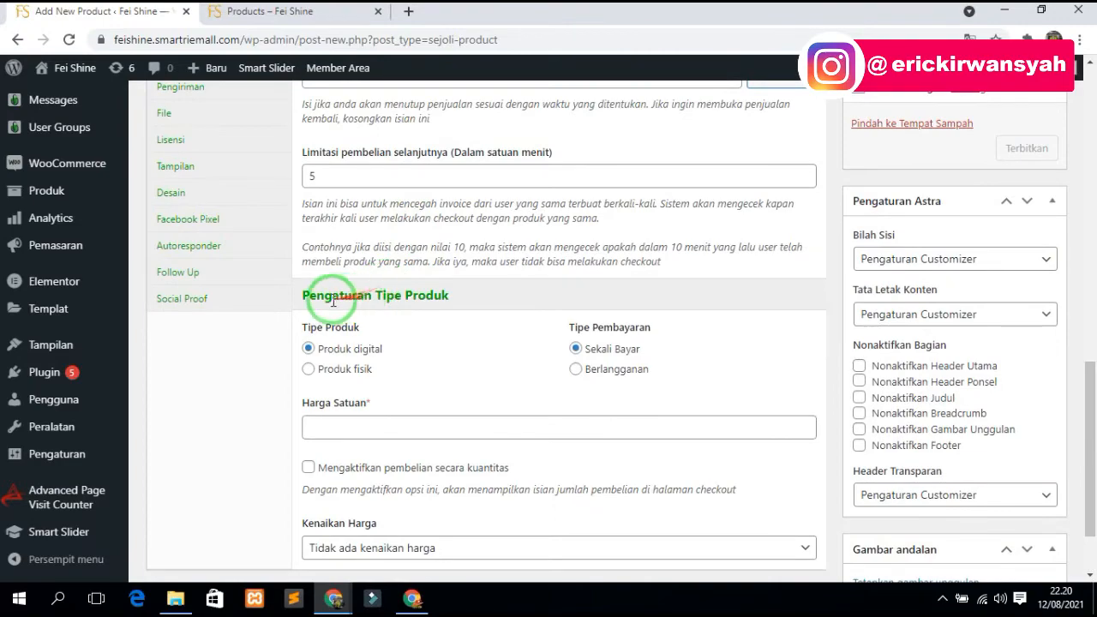
- Make the product a one-time-payment Produk fisik priced 80000 with quantity purchasing enabled
{"action": "scroll", "coordinate": [325, 257], "scroll_direction": "up", "scroll_amount": 6}
{"action": "scroll", "coordinate": [343, 283], "scroll_direction": "down", "scroll_amount": 7}
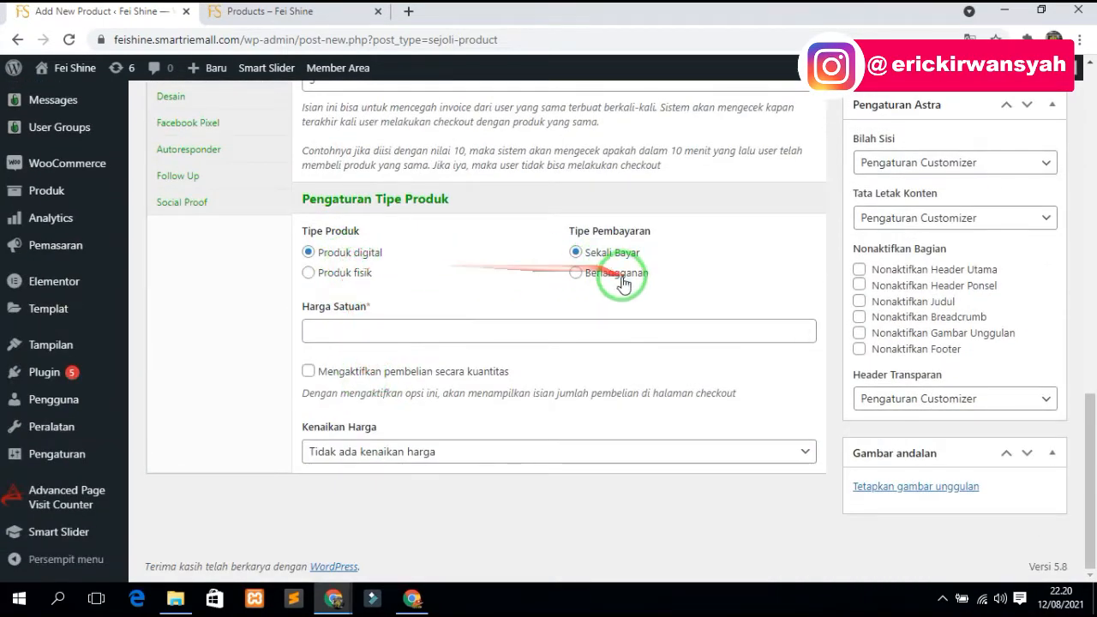
{"action": "left_click", "coordinate": [334, 272]}
{"action": "left_click", "coordinate": [334, 255]}
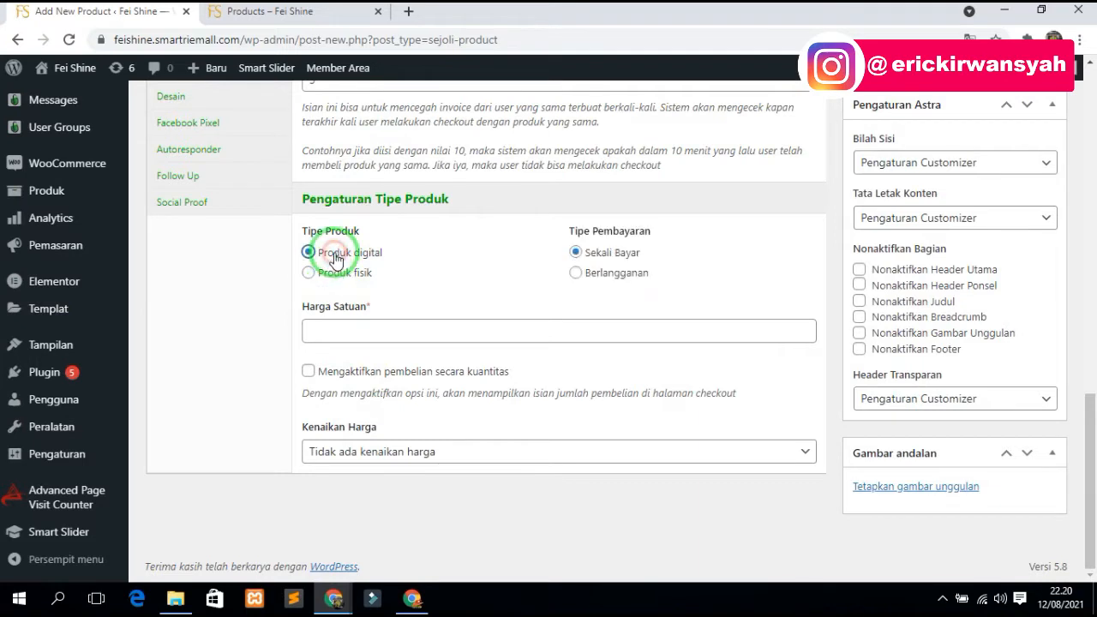
{"action": "left_click", "coordinate": [605, 281]}
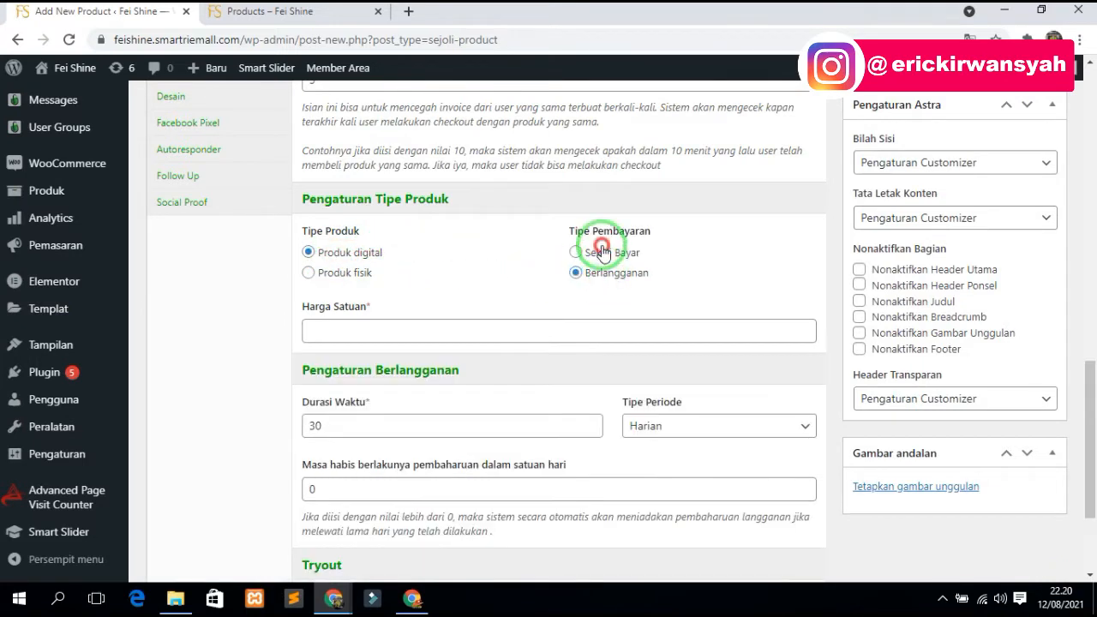
{"action": "left_click", "coordinate": [587, 252]}
{"action": "left_click", "coordinate": [341, 279]}
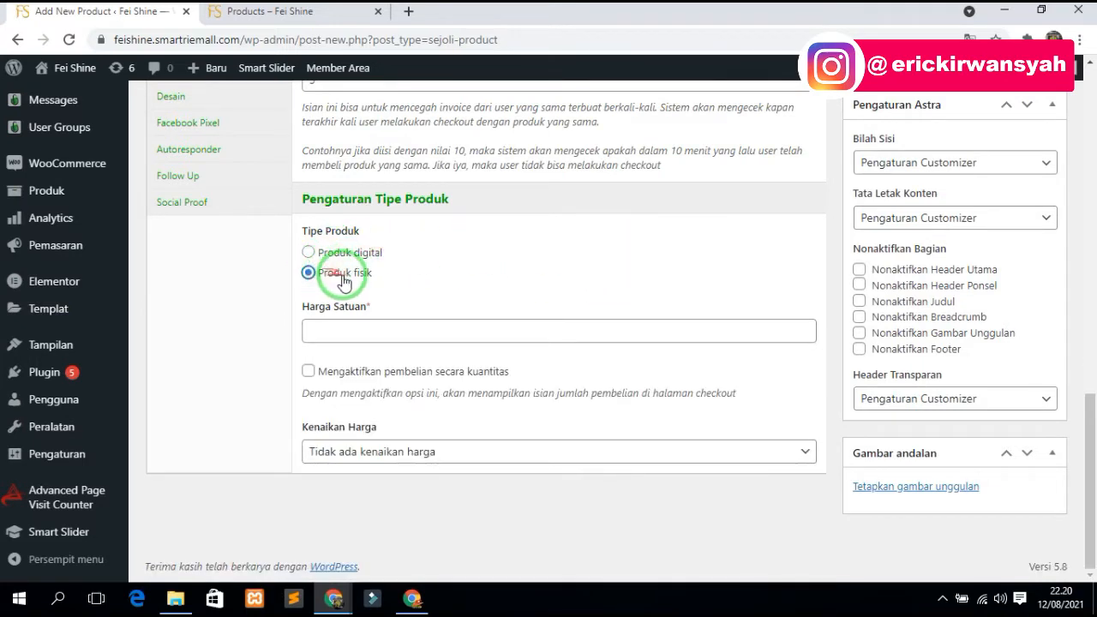
{"action": "left_click", "coordinate": [374, 332]}
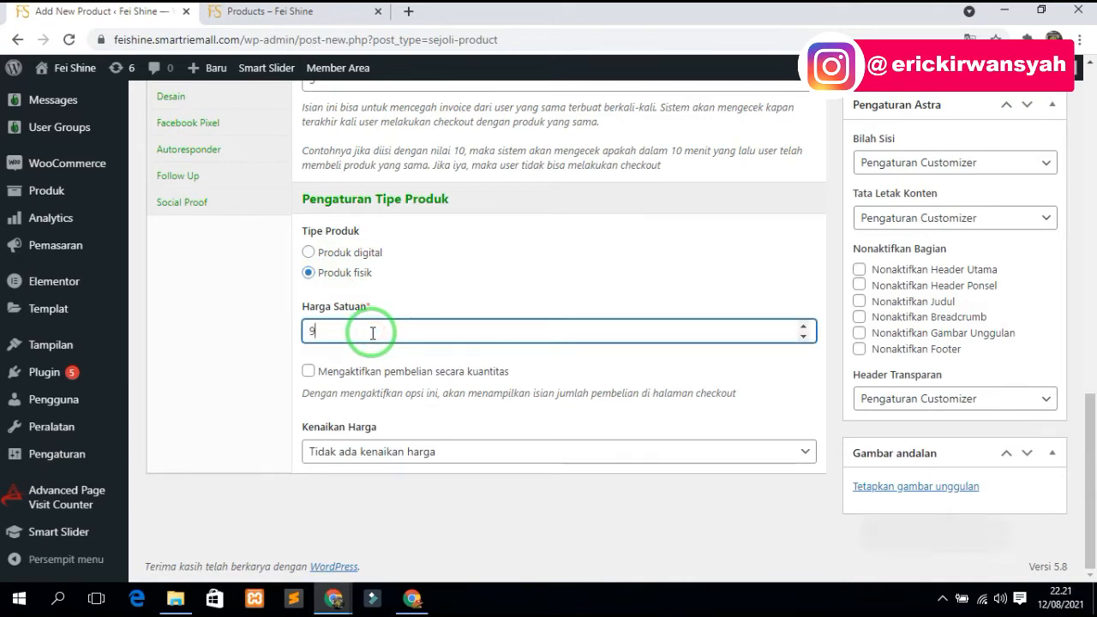
{"action": "key", "text": "BackSpace"}
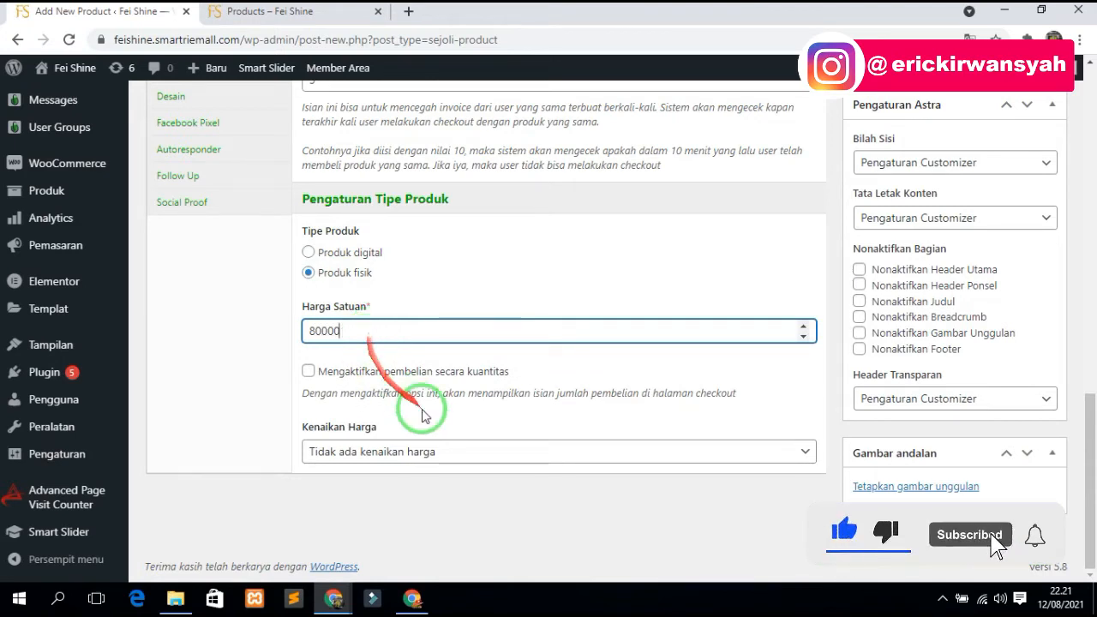
{"action": "left_click", "coordinate": [309, 372]}
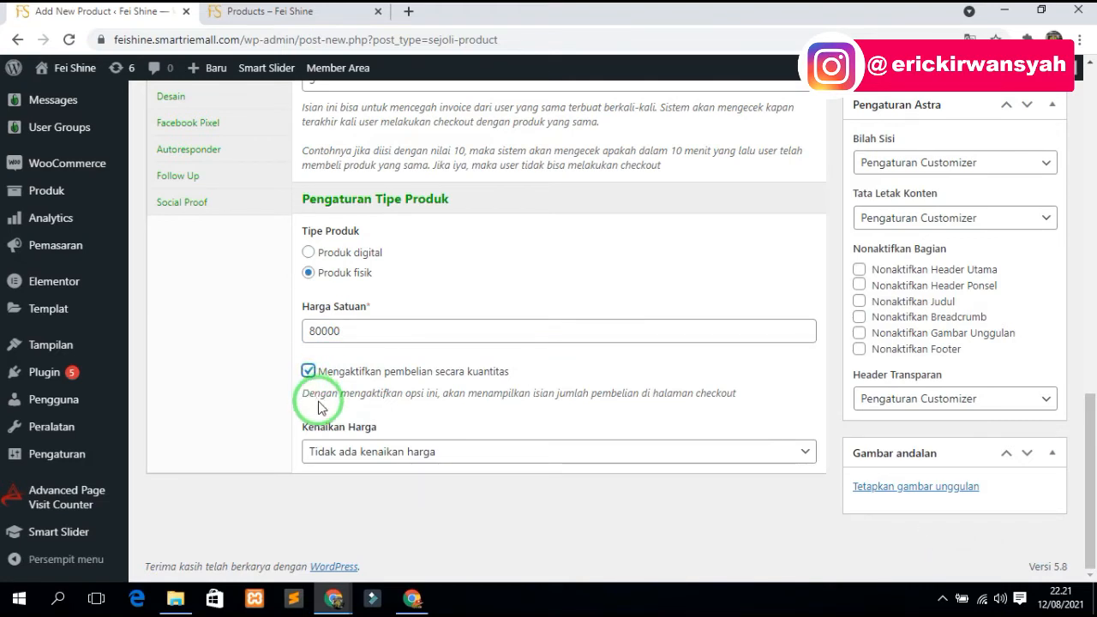
{"action": "left_click", "coordinate": [357, 331]}
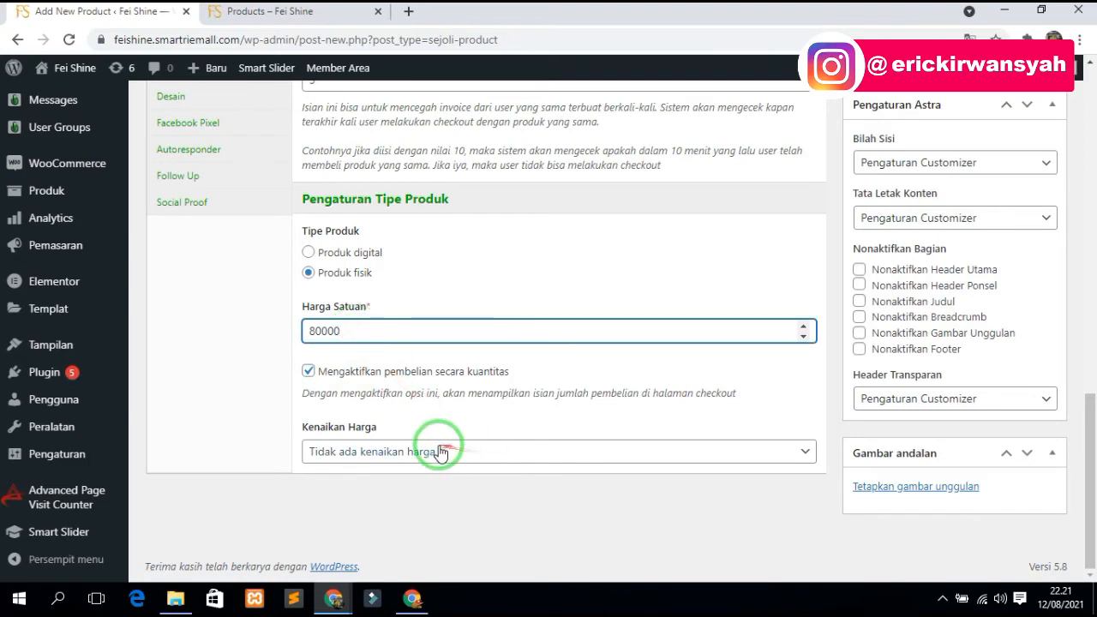
{"action": "scroll", "coordinate": [399, 418], "scroll_direction": "up", "scroll_amount": 4}
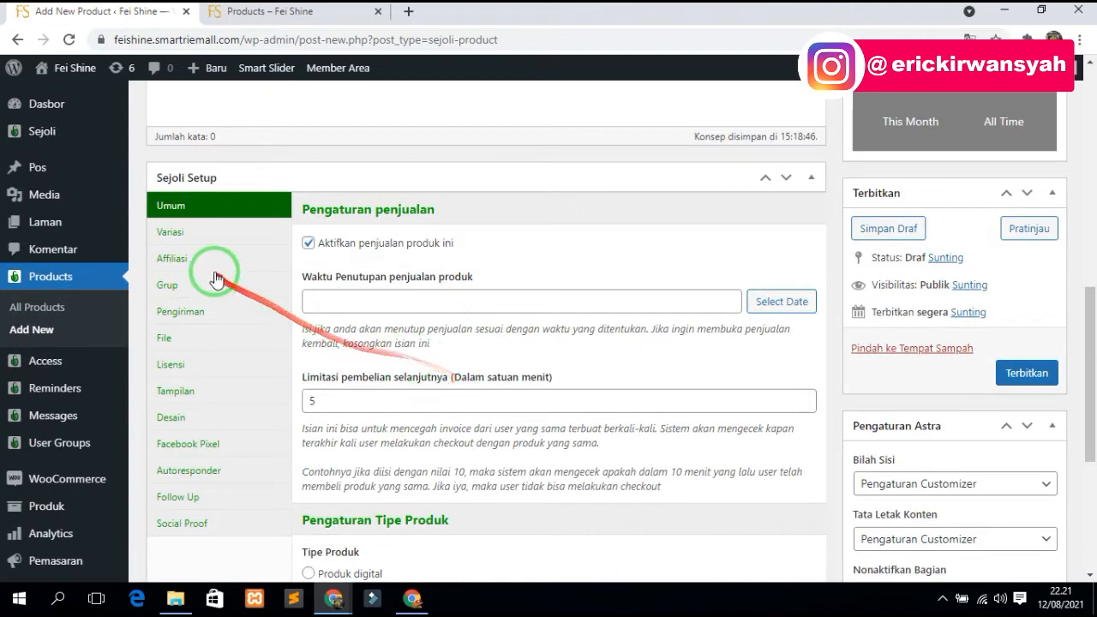
- On the Variasi tab, add two trial variation entries and then delete them
{"action": "left_click", "coordinate": [200, 238]}
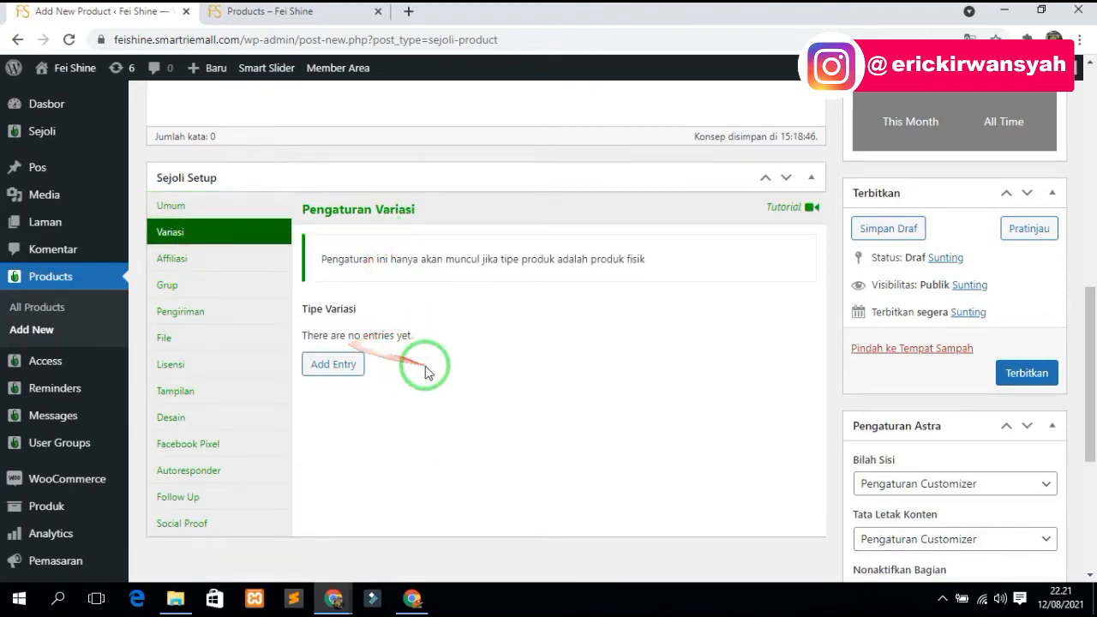
{"action": "scroll", "coordinate": [477, 409], "scroll_direction": "up", "scroll_amount": 4}
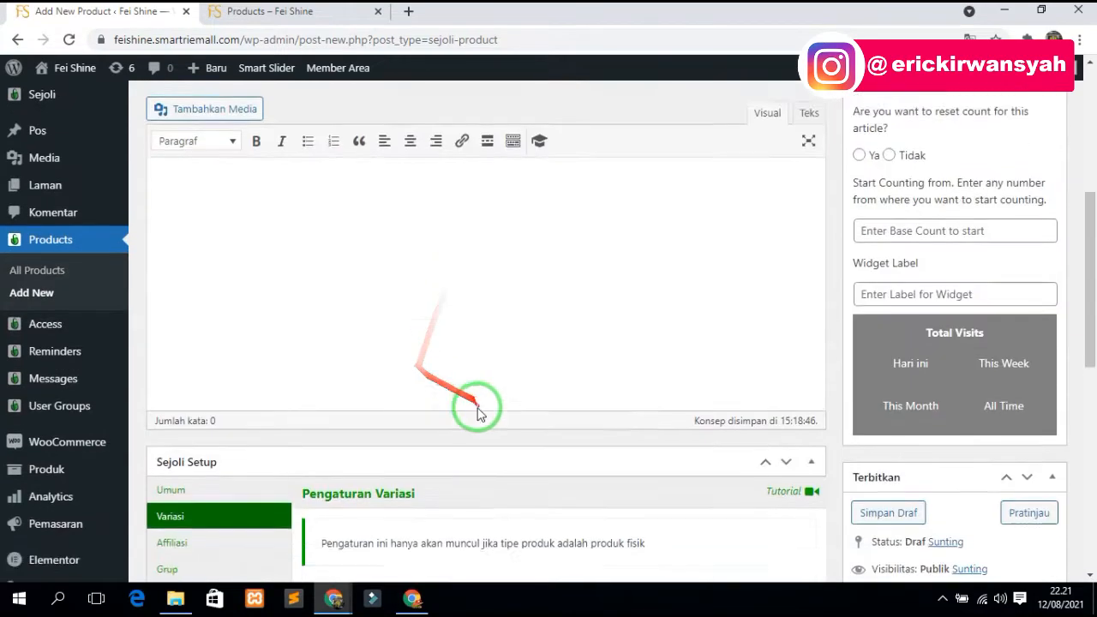
{"action": "scroll", "coordinate": [319, 355], "scroll_direction": "down", "scroll_amount": 4}
{"action": "left_click", "coordinate": [320, 360]}
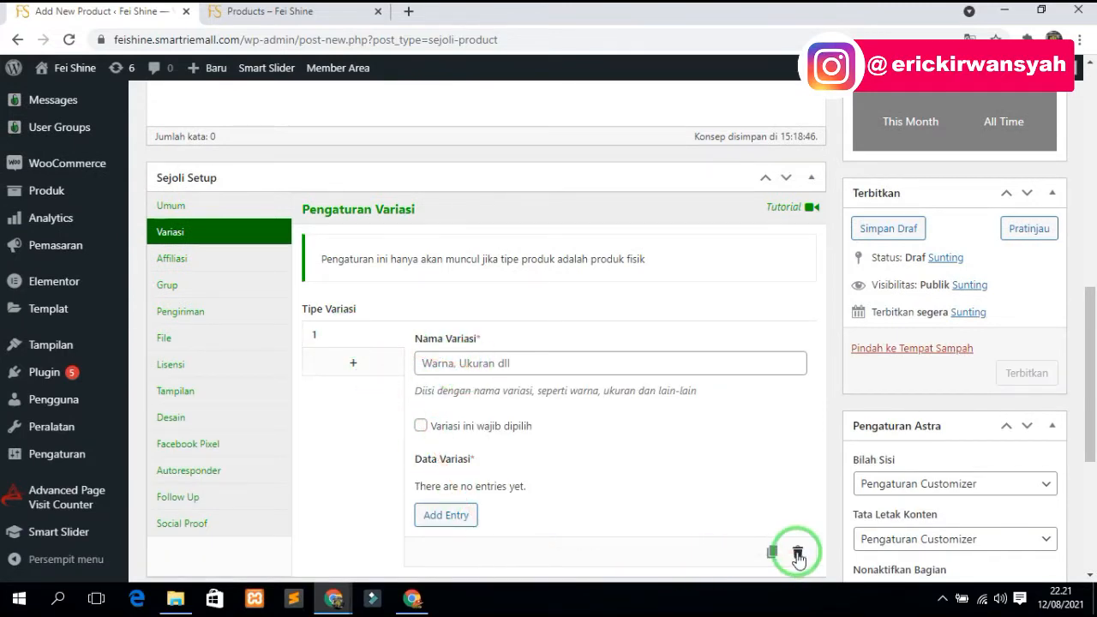
{"action": "left_click", "coordinate": [377, 363]}
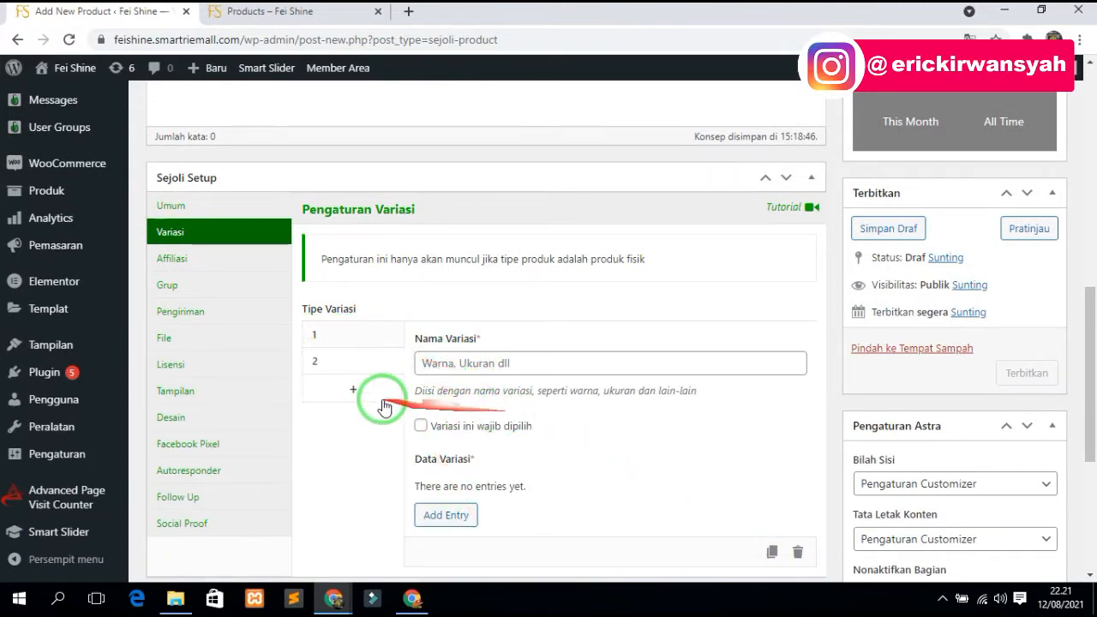
{"action": "left_click", "coordinate": [795, 553]}
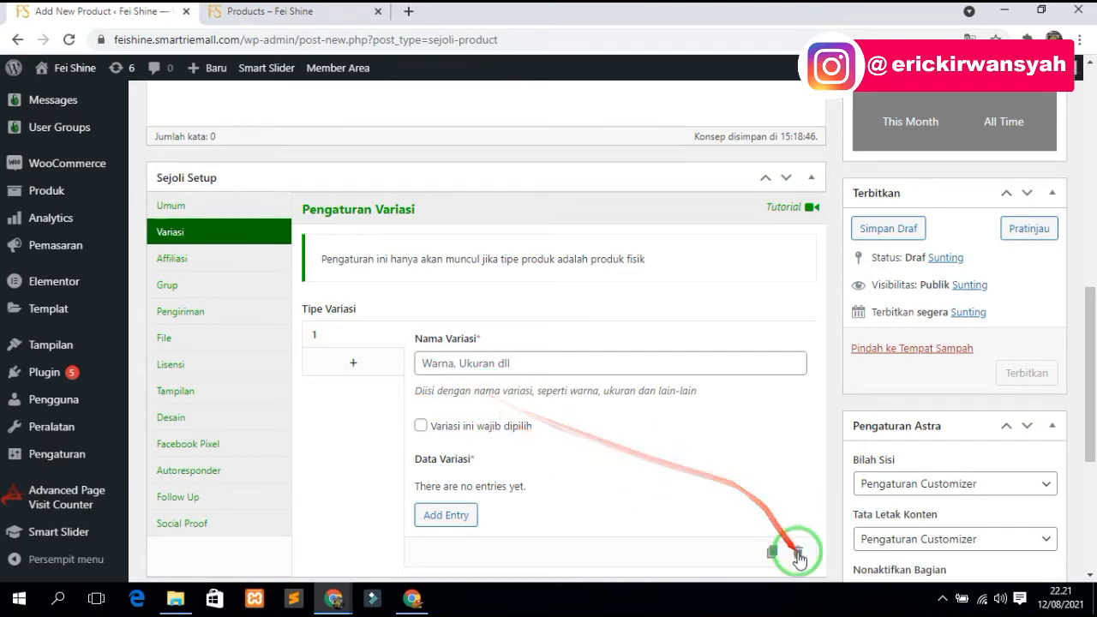
{"action": "left_click", "coordinate": [797, 555]}
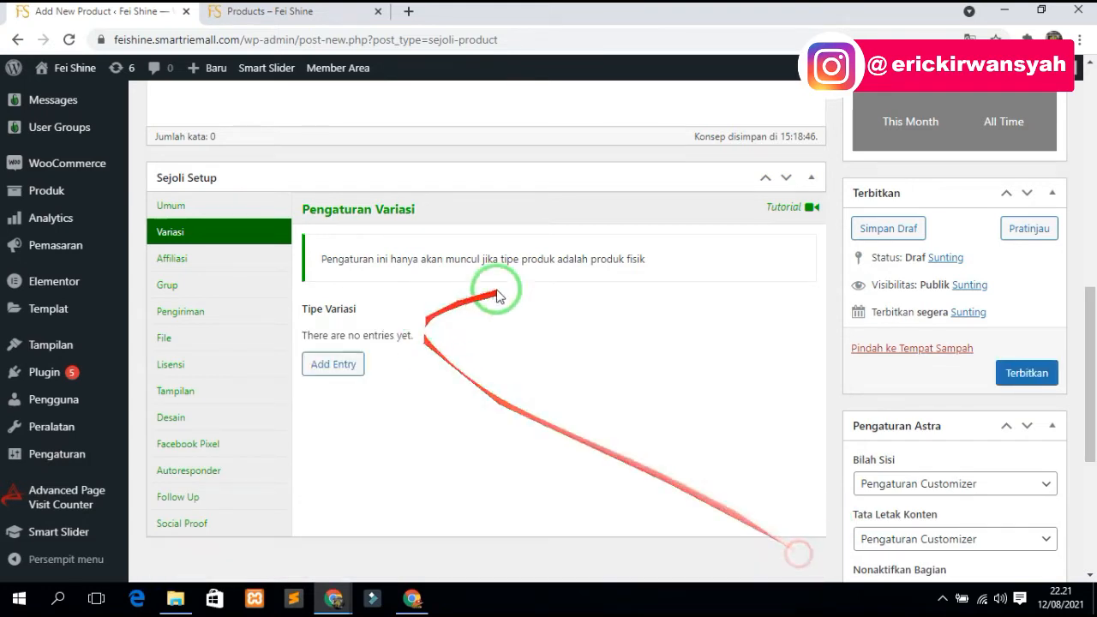
- In the Affiliasi settings, turn affiliate selling for the product off and back on
{"action": "left_click", "coordinate": [187, 264]}
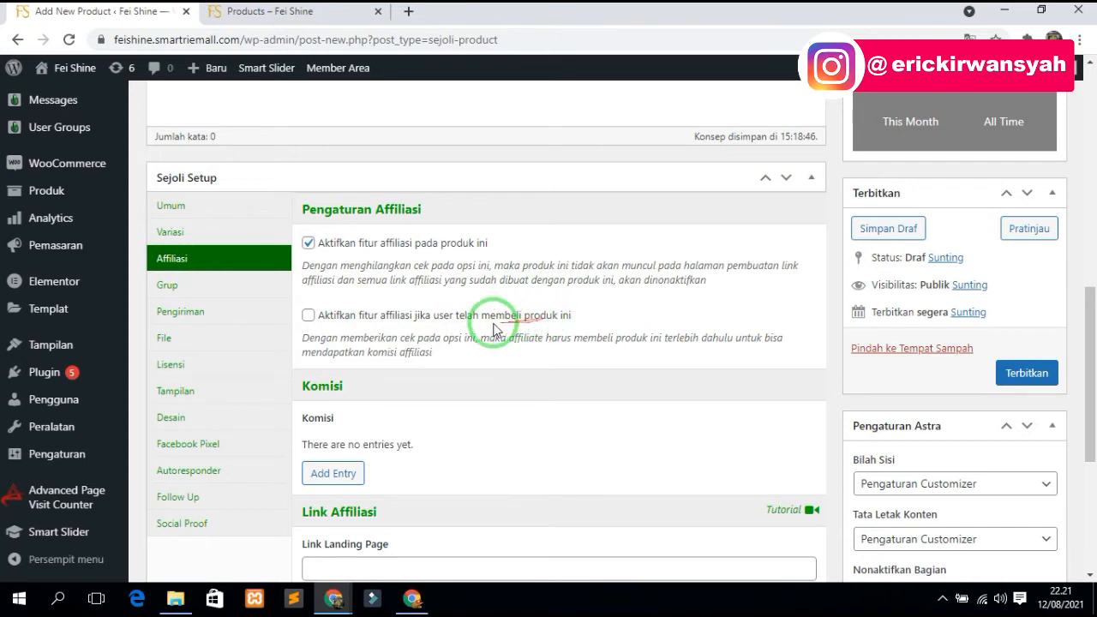
{"action": "left_click", "coordinate": [308, 242]}
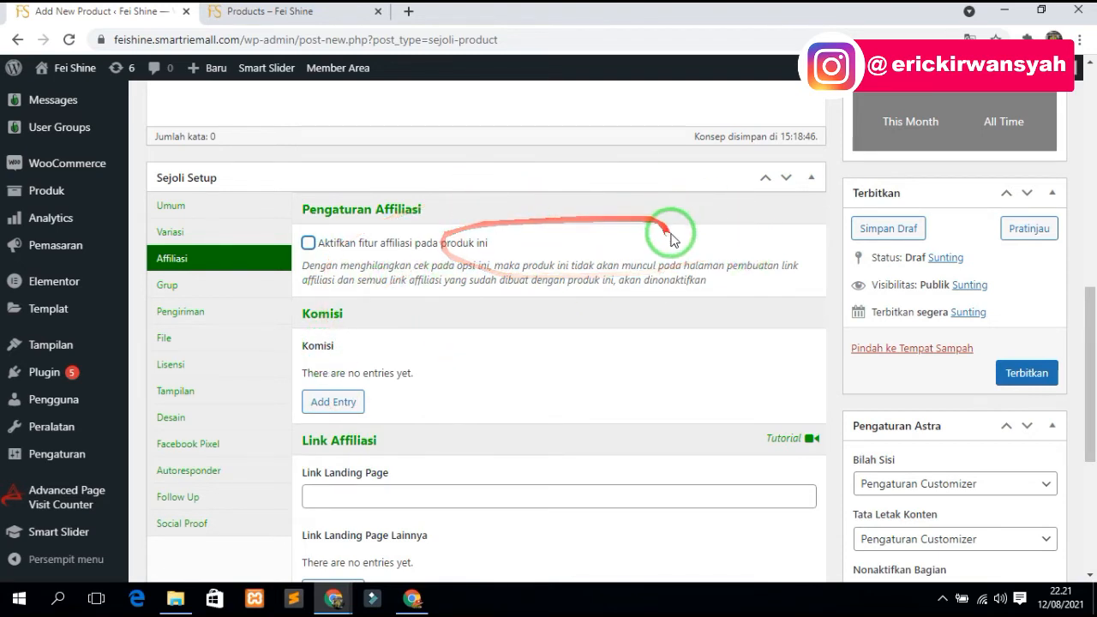
{"action": "left_click", "coordinate": [443, 244]}
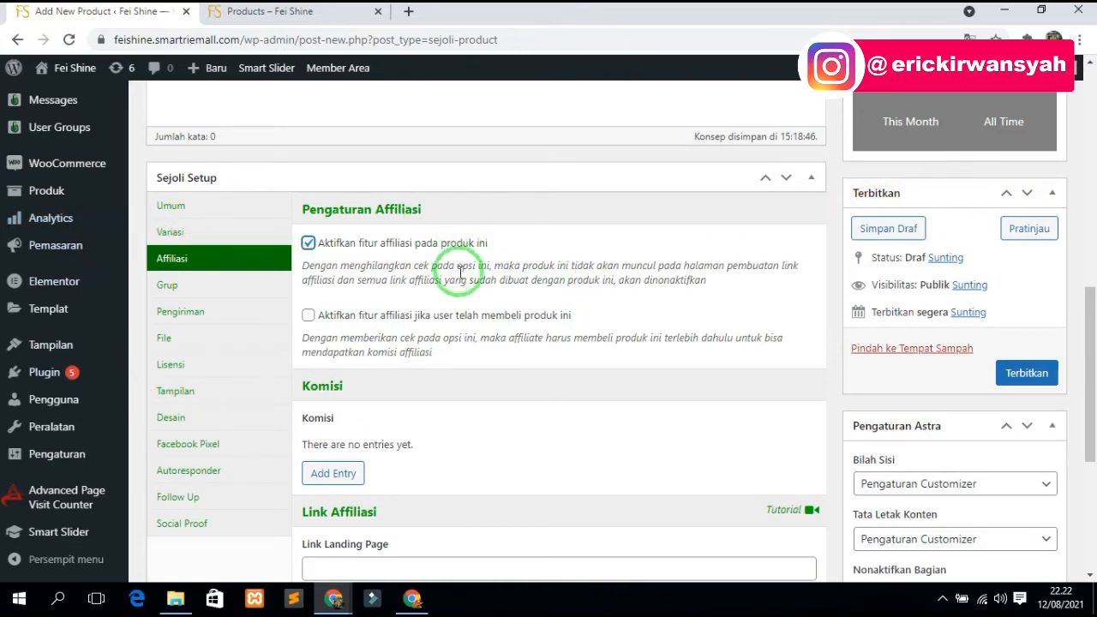
- Add commission tier rows up to Tier 4, then delete Tiers 4 and 3
{"action": "scroll", "coordinate": [465, 323], "scroll_direction": "down", "scroll_amount": 2}
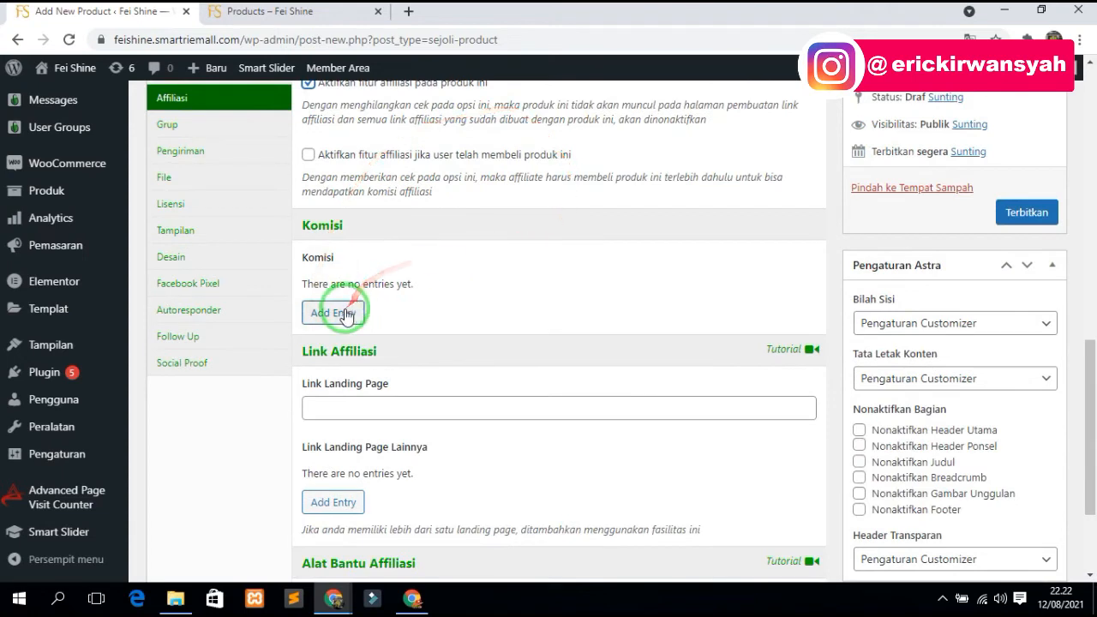
{"action": "left_click", "coordinate": [345, 314]}
{"action": "left_click", "coordinate": [492, 317]}
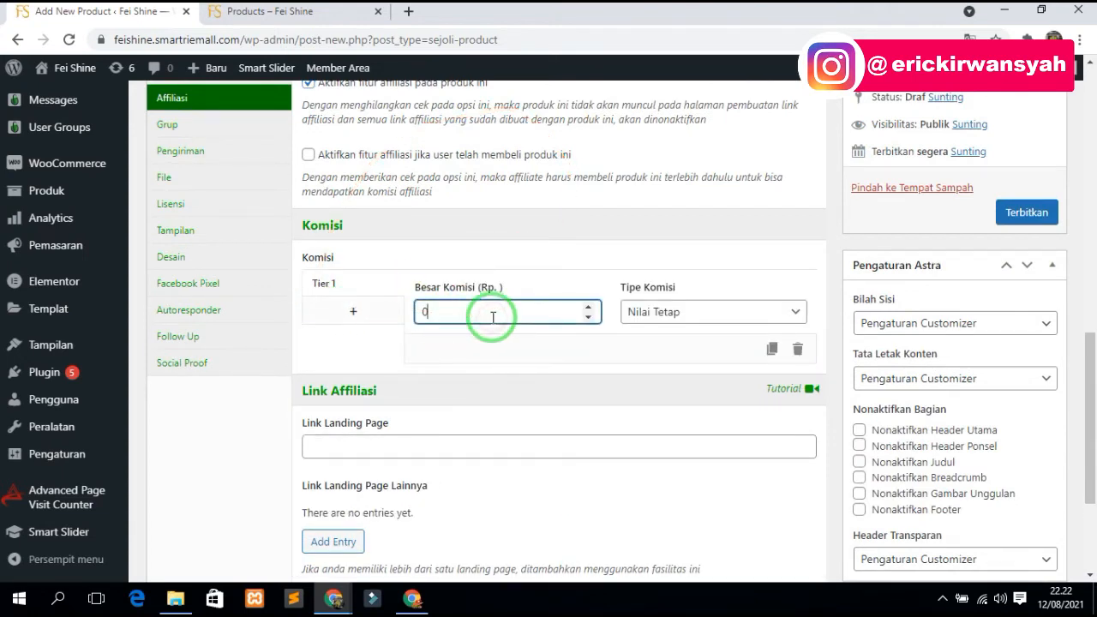
{"action": "left_click", "coordinate": [353, 311]}
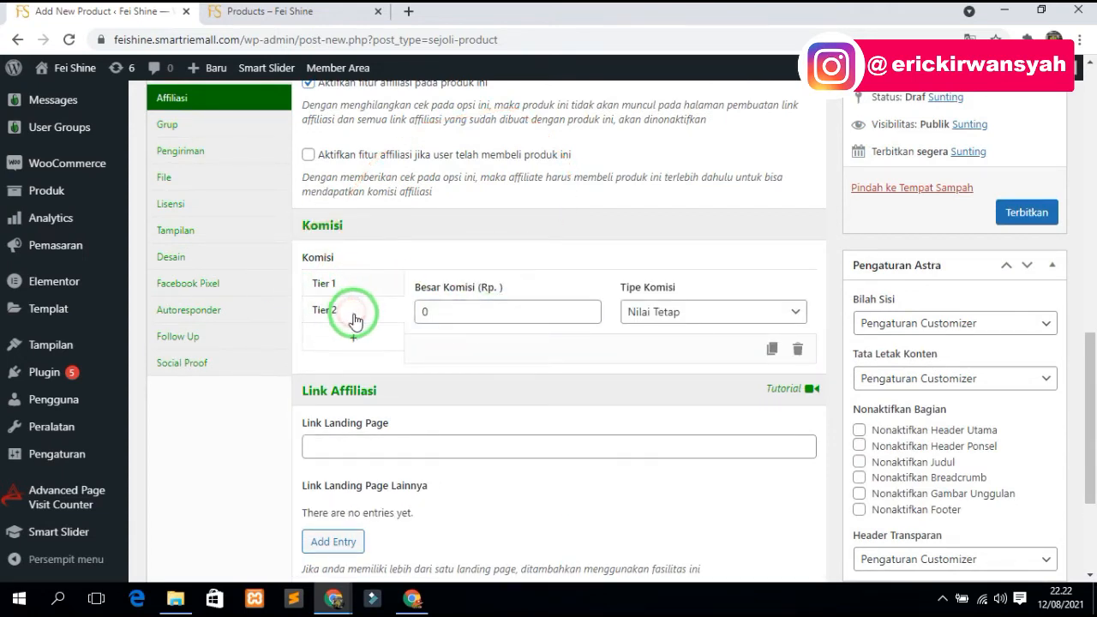
{"action": "left_click", "coordinate": [350, 342]}
{"action": "left_click", "coordinate": [349, 354]}
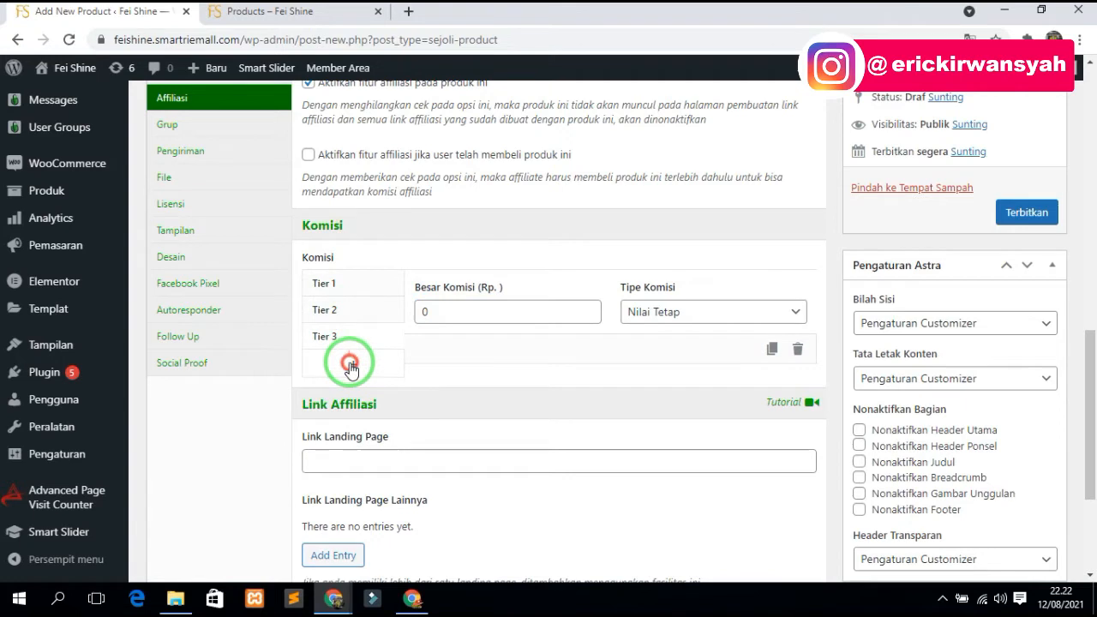
{"action": "left_click", "coordinate": [797, 351]}
{"action": "left_click", "coordinate": [797, 351]}
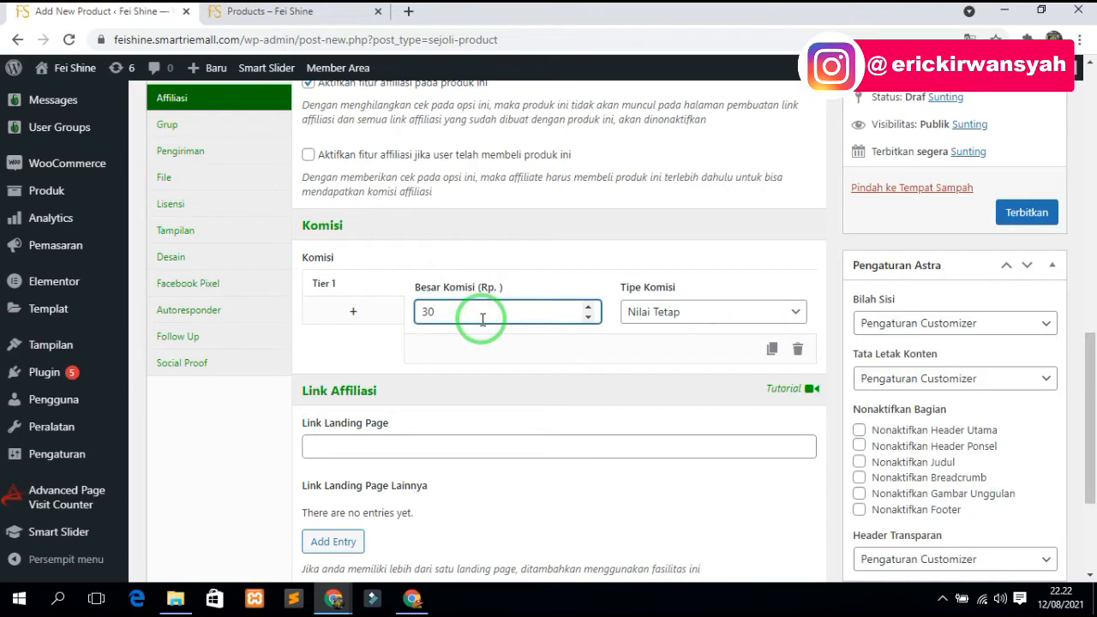
- Switch the Tier 1 commission type from Nilai Tetap to Persentase, keeping the amount at 30
{"action": "left_click", "coordinate": [634, 314]}
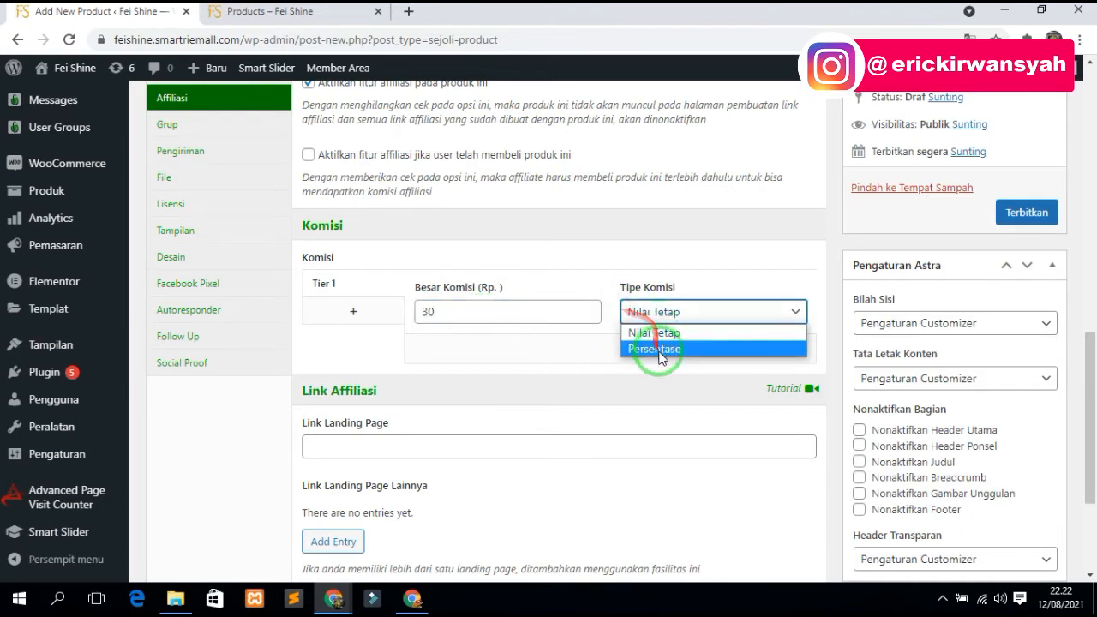
{"action": "left_click", "coordinate": [653, 410]}
{"action": "left_click", "coordinate": [641, 314]}
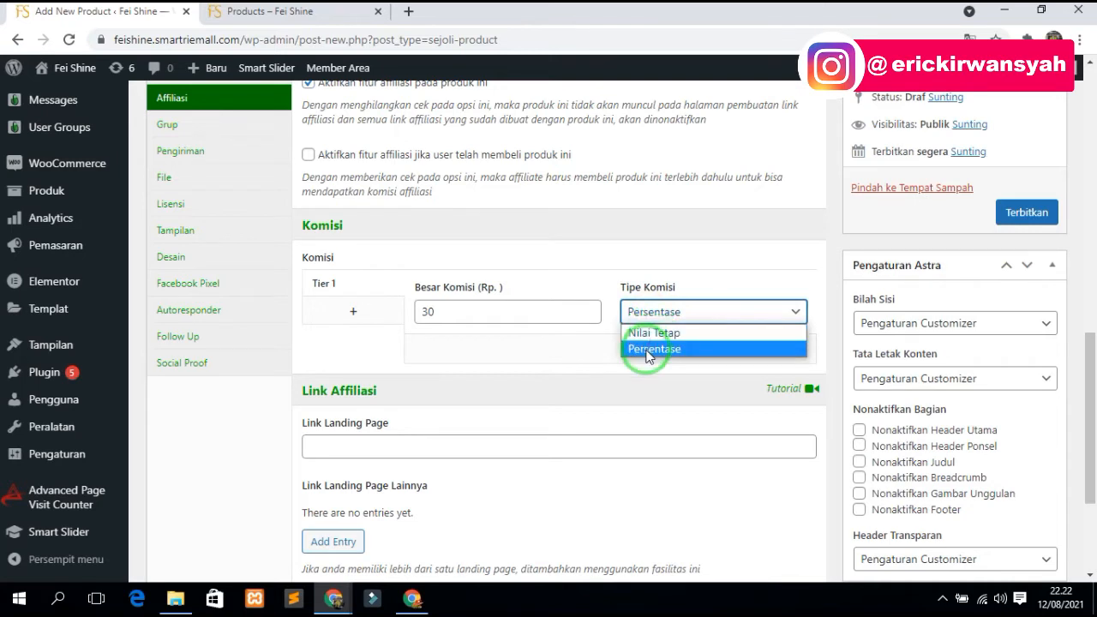
{"action": "left_click", "coordinate": [646, 351]}
{"action": "left_click_drag", "start_coordinate": [472, 308], "coordinate": [372, 311]}
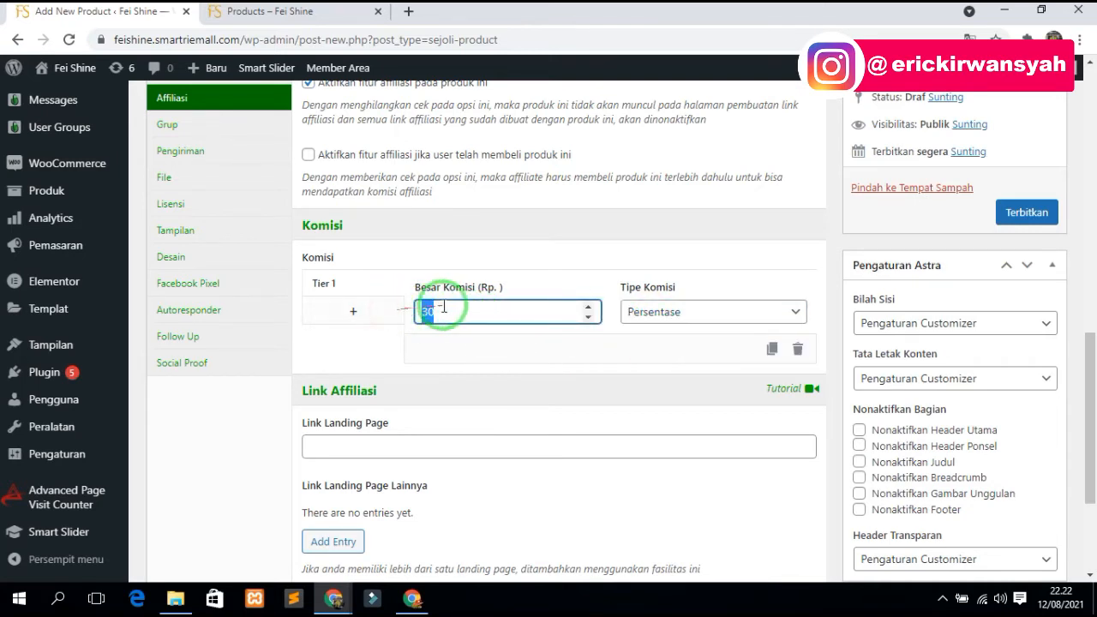
{"action": "left_click_drag", "start_coordinate": [447, 312], "coordinate": [412, 312]}
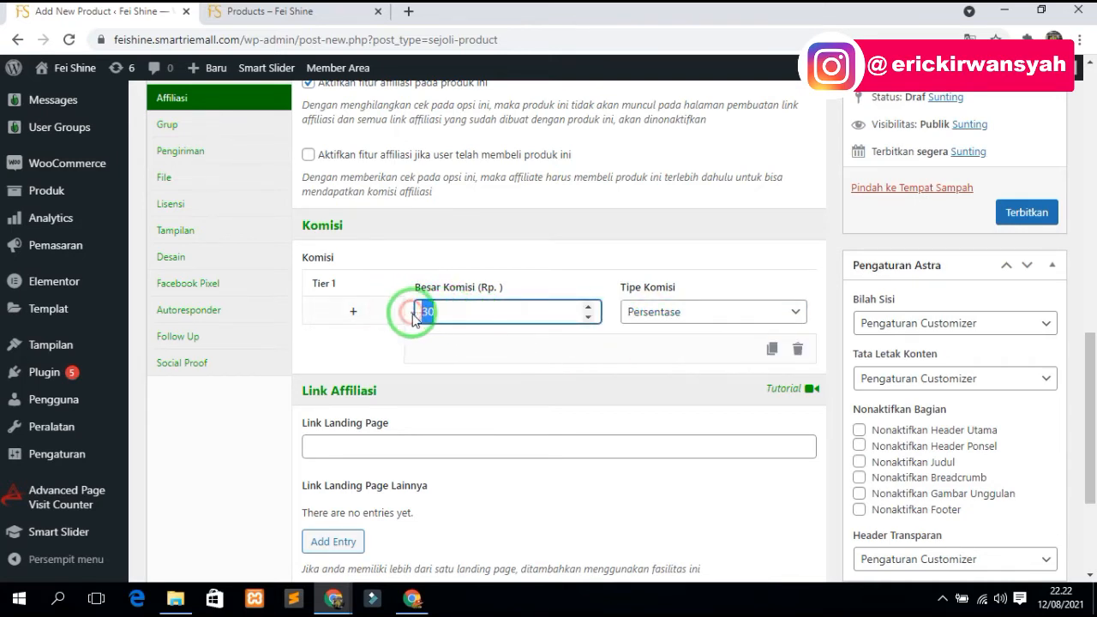
{"action": "left_click", "coordinate": [460, 313]}
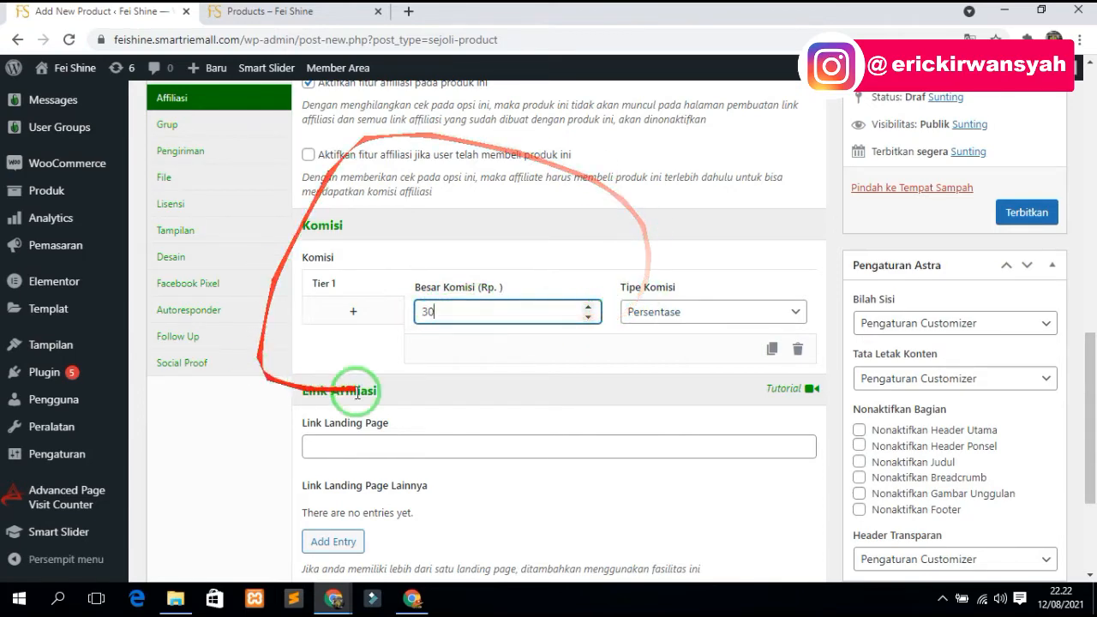
{"action": "scroll", "coordinate": [514, 428], "scroll_direction": "down", "scroll_amount": 2}
{"action": "left_click", "coordinate": [379, 247]}
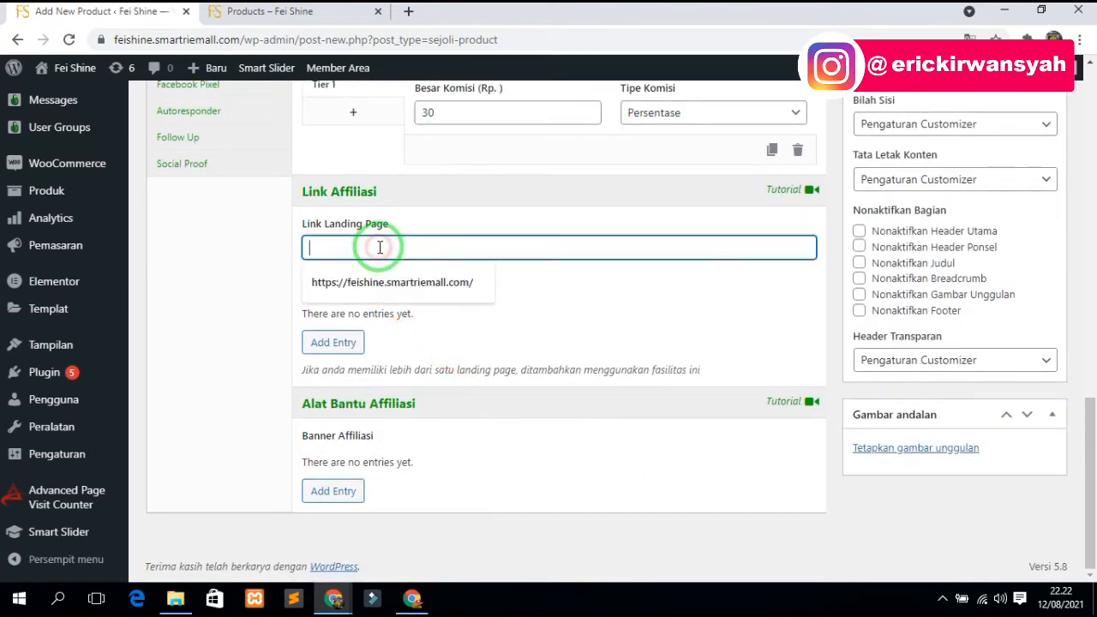
{"action": "left_click", "coordinate": [416, 281]}
{"action": "left_click_drag", "start_coordinate": [476, 248], "coordinate": [295, 248]}
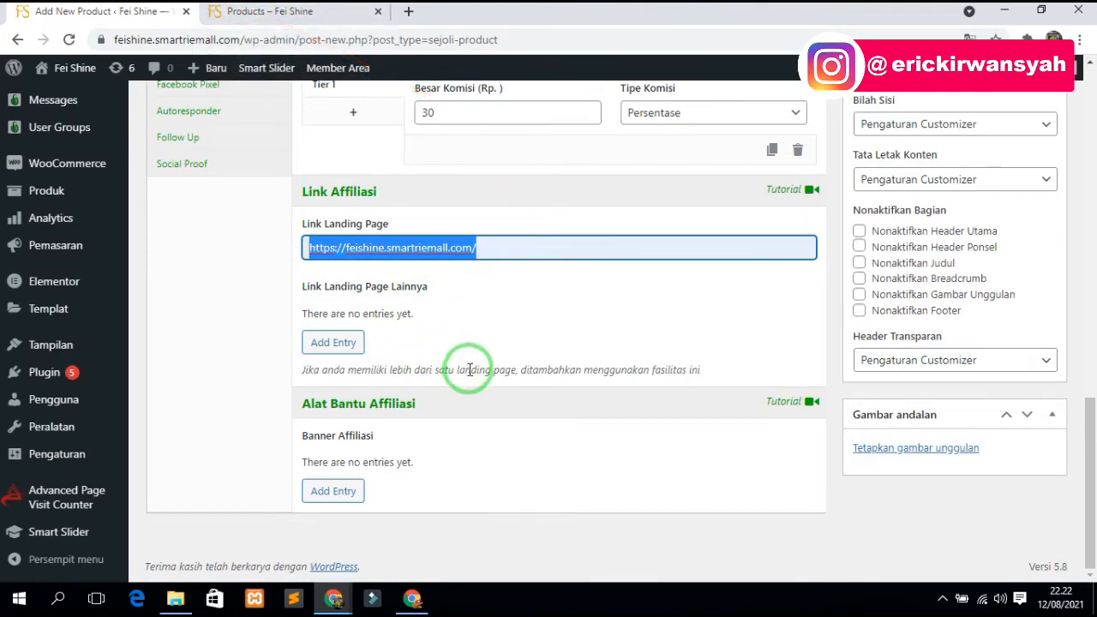
{"action": "scroll", "coordinate": [469, 370], "scroll_direction": "up", "scroll_amount": 3}
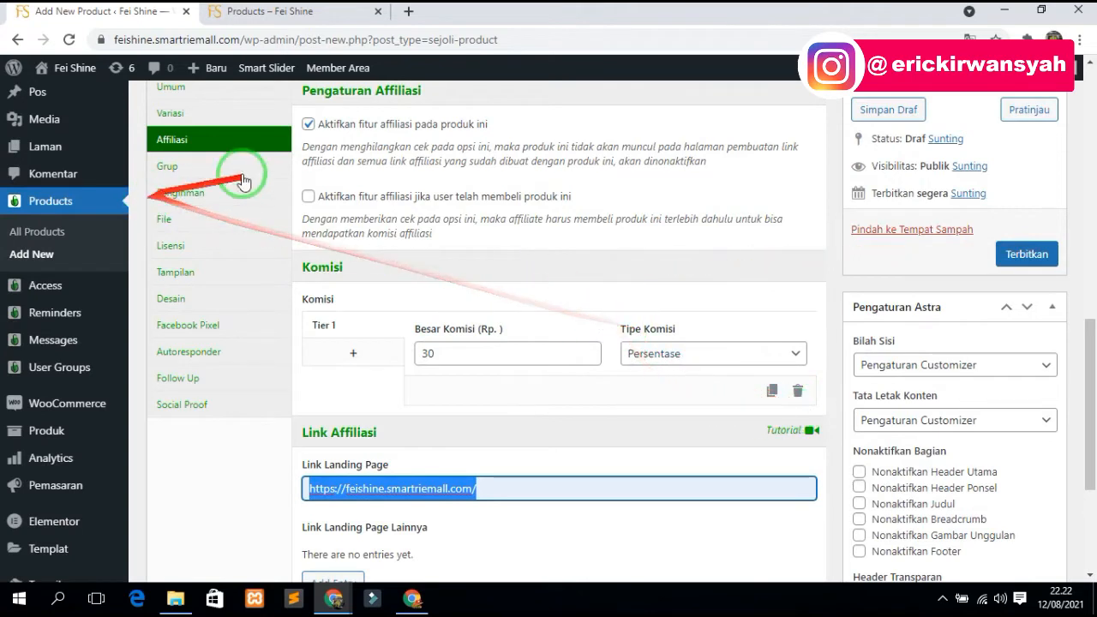
- Enable shipping with 100-gram weight and origin Bengkulu - Kabupaten Seluma - Sukaraja
{"action": "left_click", "coordinate": [215, 199]}
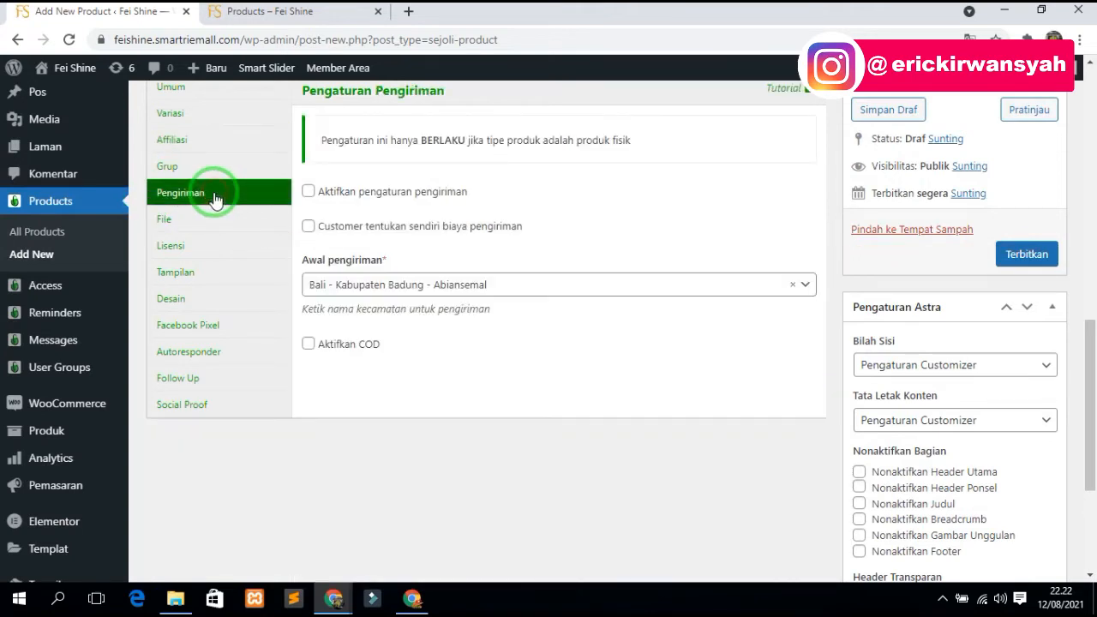
{"action": "left_click", "coordinate": [454, 196]}
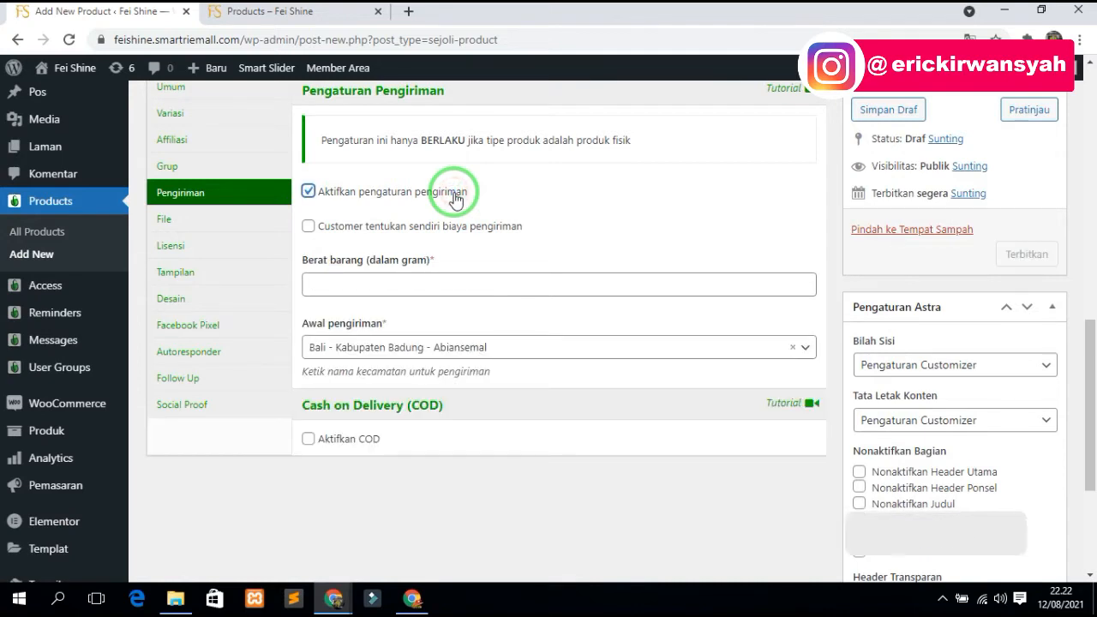
{"action": "left_click", "coordinate": [401, 285]}
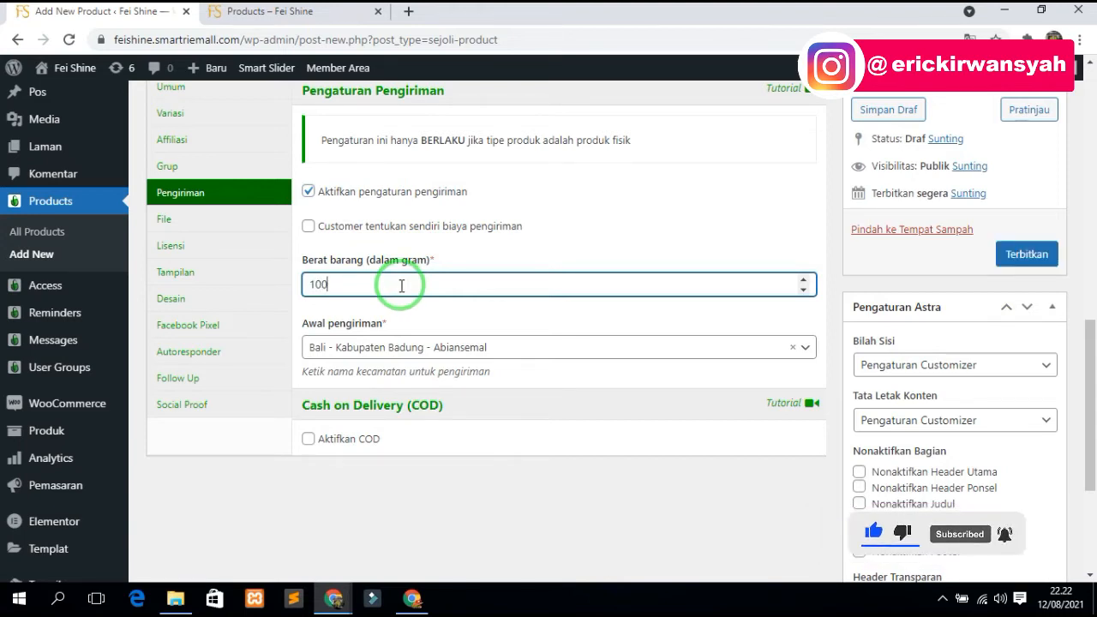
{"action": "left_click", "coordinate": [431, 353]}
{"action": "left_click", "coordinate": [399, 373]}
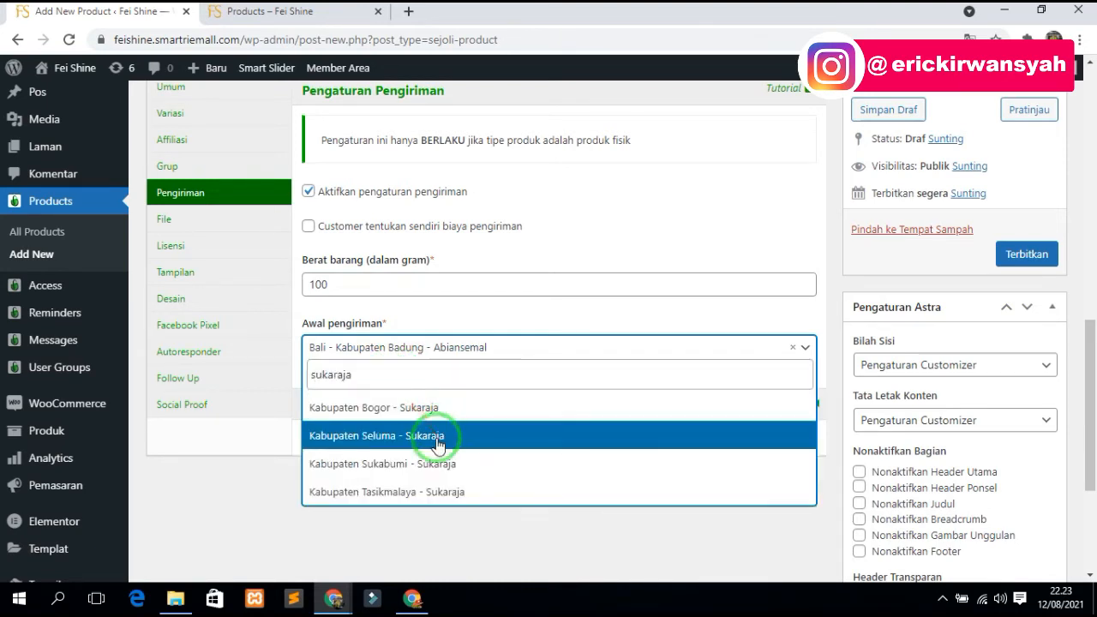
{"action": "left_click", "coordinate": [438, 437]}
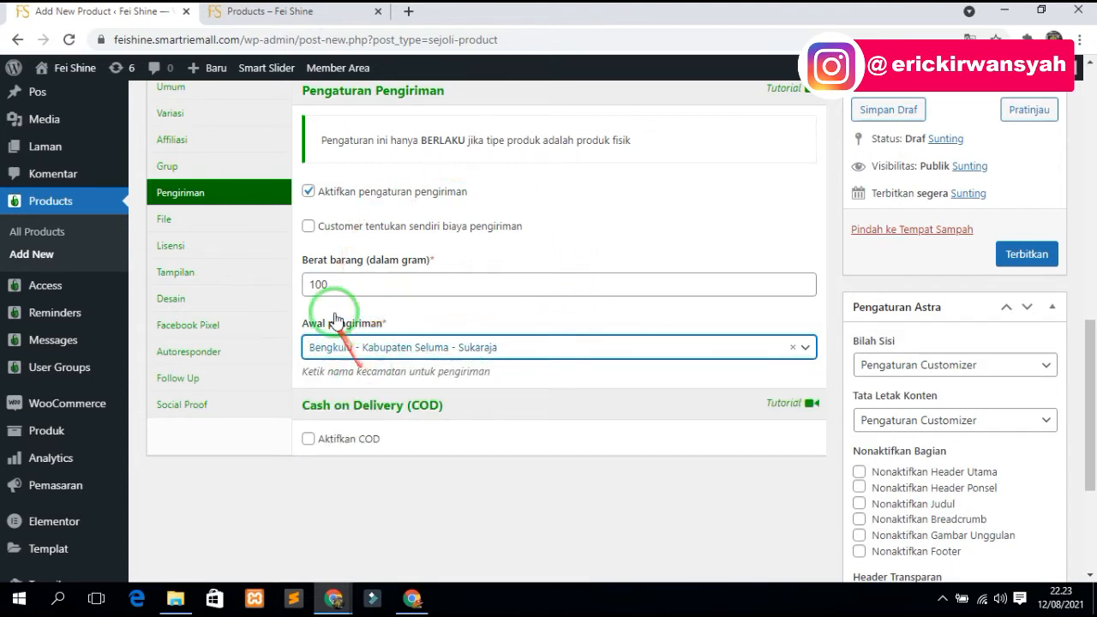
- Try cash on delivery and its default courier name, then leave COD turned off
{"action": "left_click", "coordinate": [307, 438]}
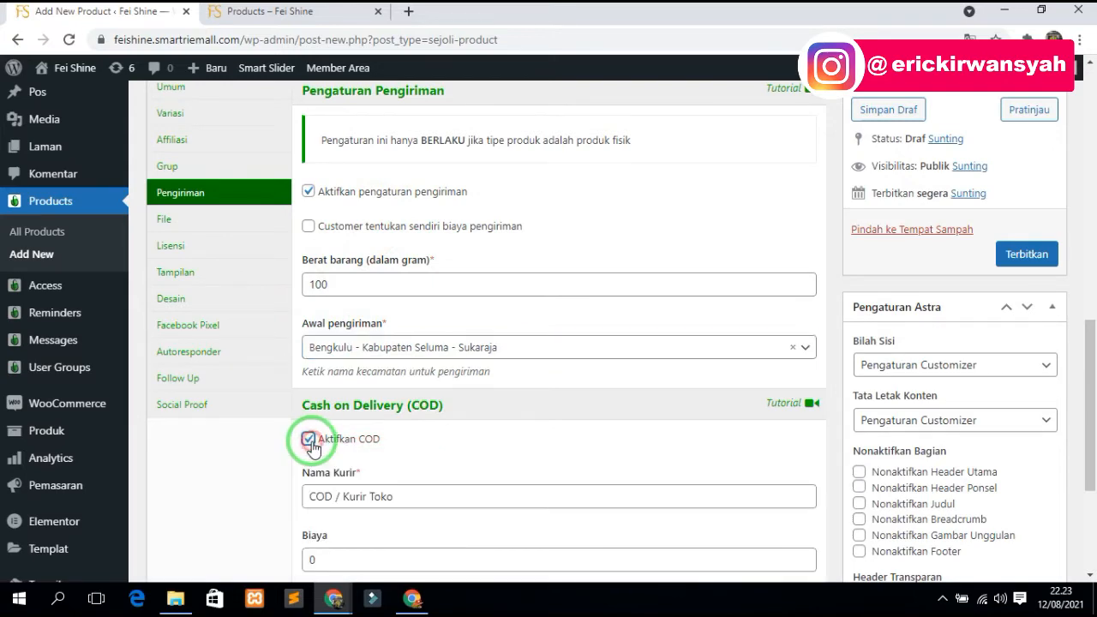
{"action": "left_click", "coordinate": [388, 498]}
{"action": "left_click", "coordinate": [307, 439]}
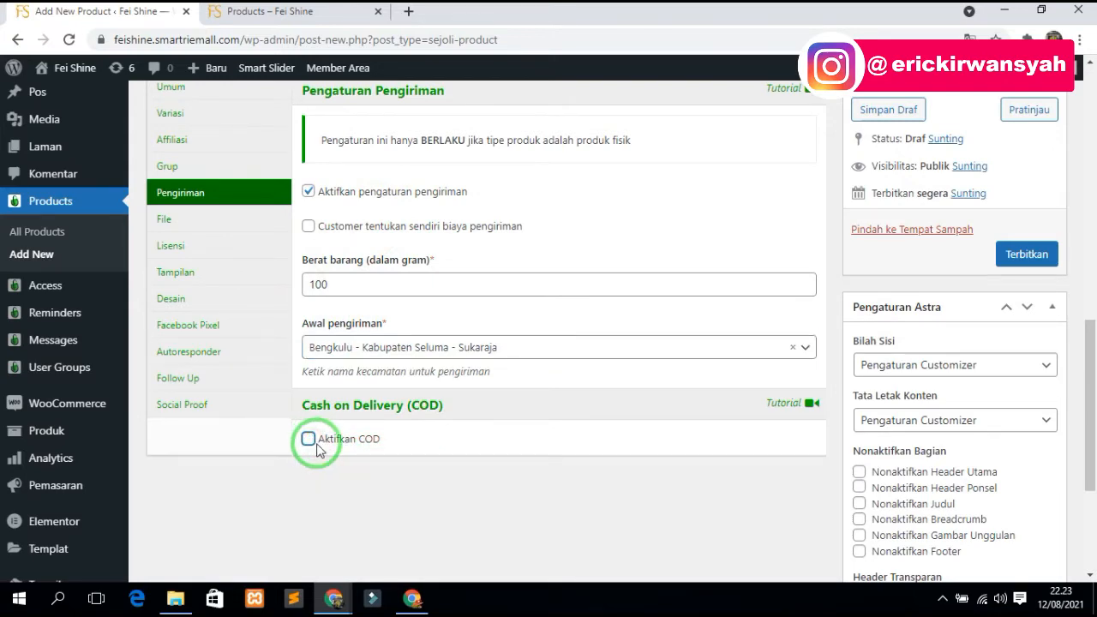
{"action": "scroll", "coordinate": [395, 395], "scroll_direction": "up", "scroll_amount": 3}
{"action": "scroll", "coordinate": [394, 385], "scroll_direction": "down", "scroll_amount": 1}
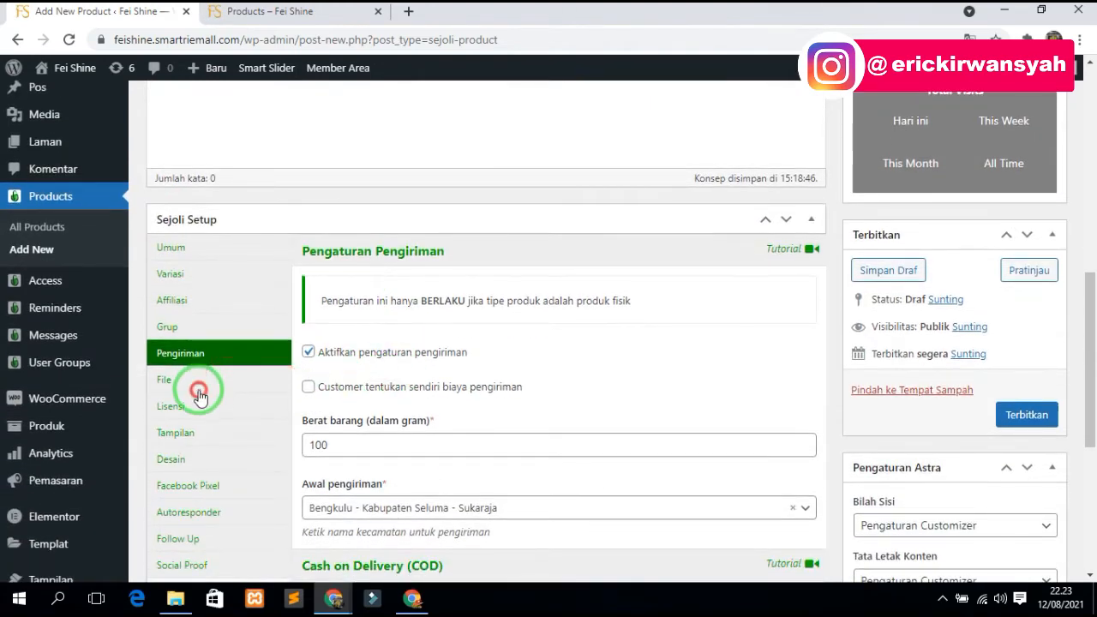
- Look through the File, Tampilan, Desain and Facebook Pixel tabs without changes, then go to Autoresponder
{"action": "left_click", "coordinate": [199, 382]}
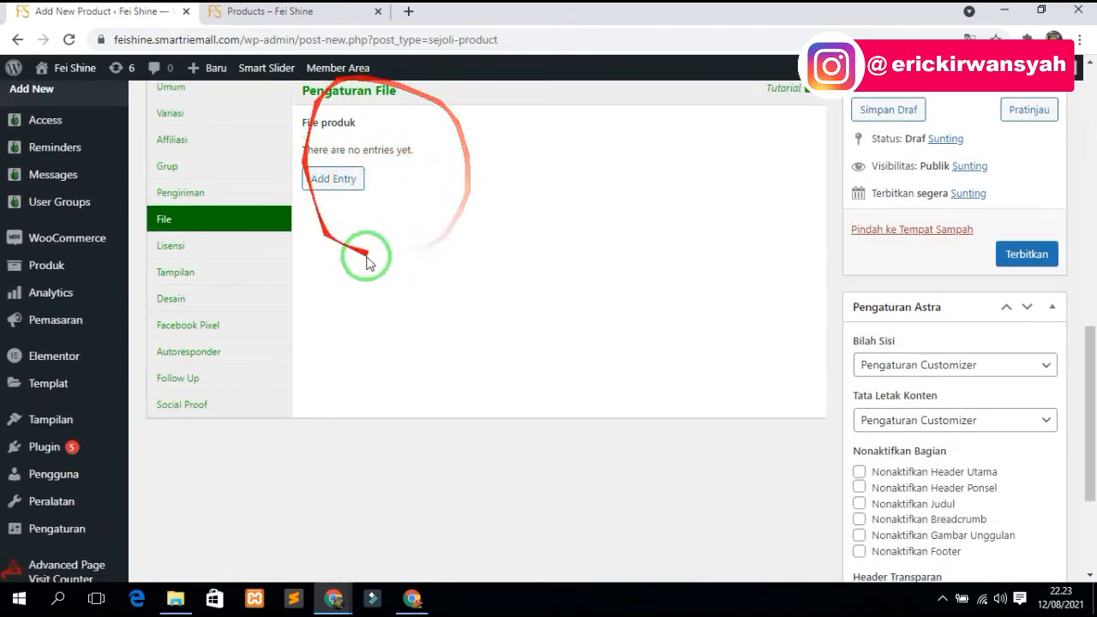
{"action": "left_click", "coordinate": [203, 280]}
{"action": "scroll", "coordinate": [406, 212], "scroll_direction": "up", "scroll_amount": 1}
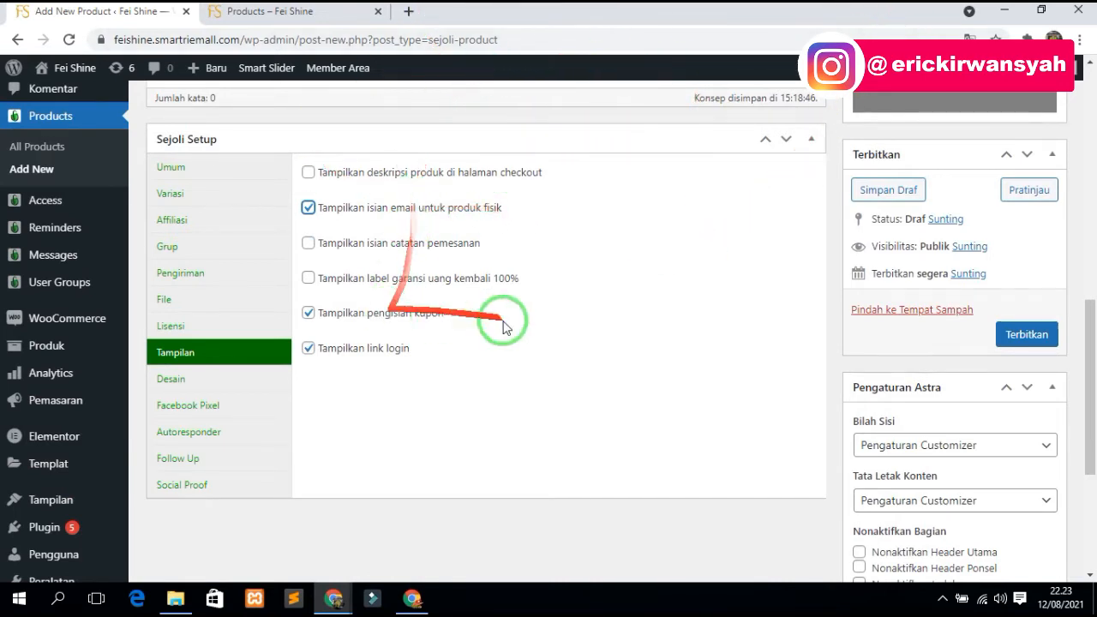
{"action": "left_click", "coordinate": [208, 386]}
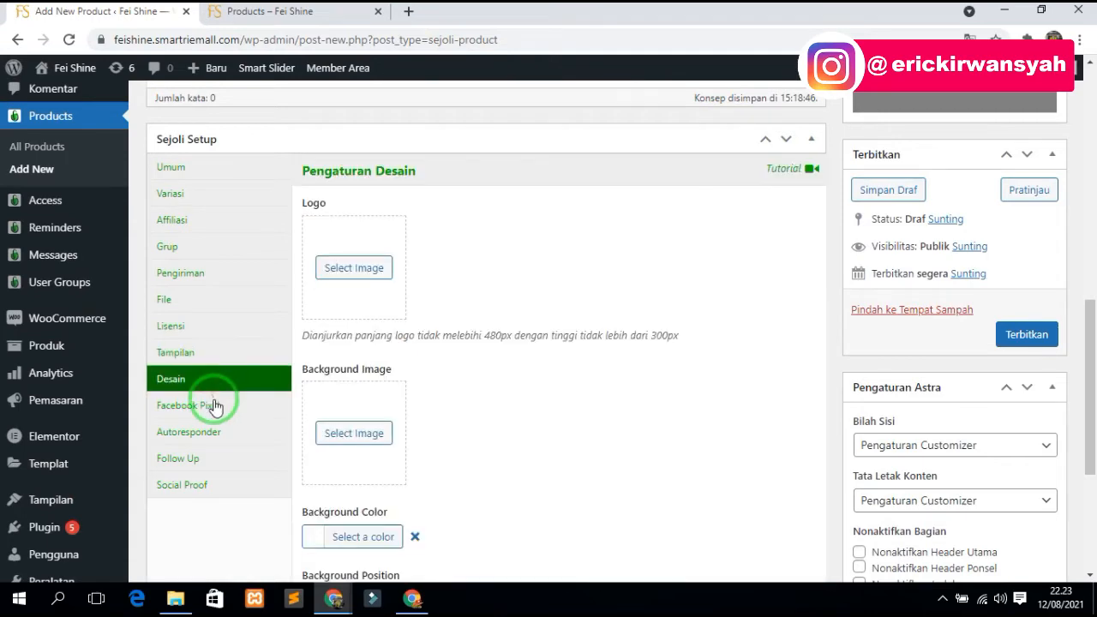
{"action": "left_click", "coordinate": [214, 406]}
{"action": "scroll", "coordinate": [215, 403], "scroll_direction": "down", "scroll_amount": 2}
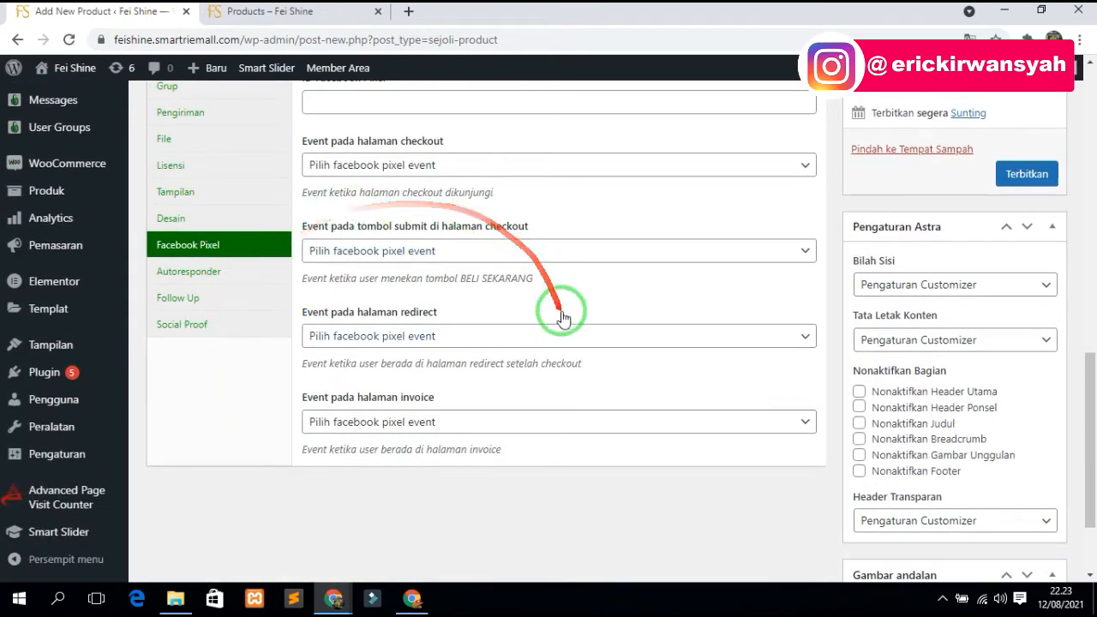
{"action": "scroll", "coordinate": [557, 315], "scroll_direction": "up", "scroll_amount": 2}
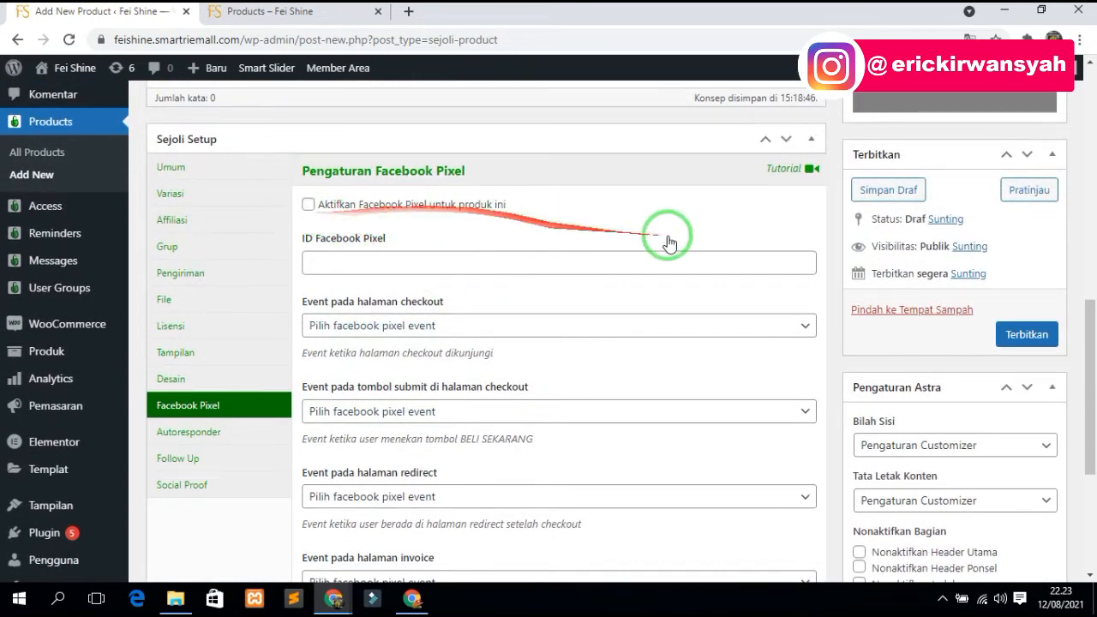
{"action": "left_click", "coordinate": [385, 262]}
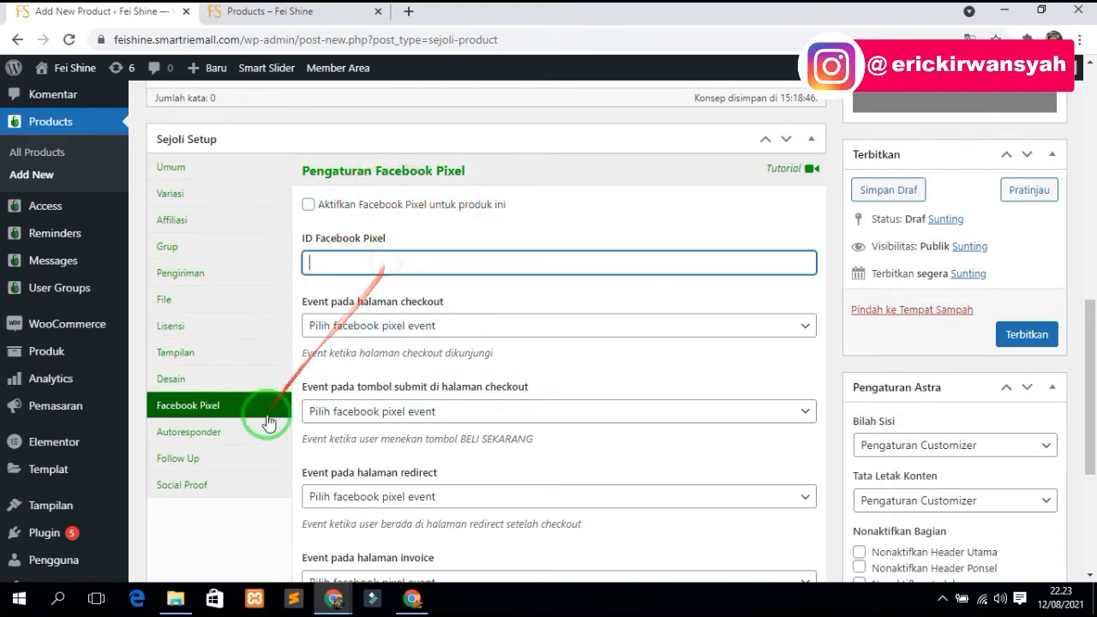
{"action": "left_click", "coordinate": [189, 432]}
- Add a Follow Up message entry with the default buyer-name greeting, then move to Social Proof
{"action": "left_click", "coordinate": [205, 460]}
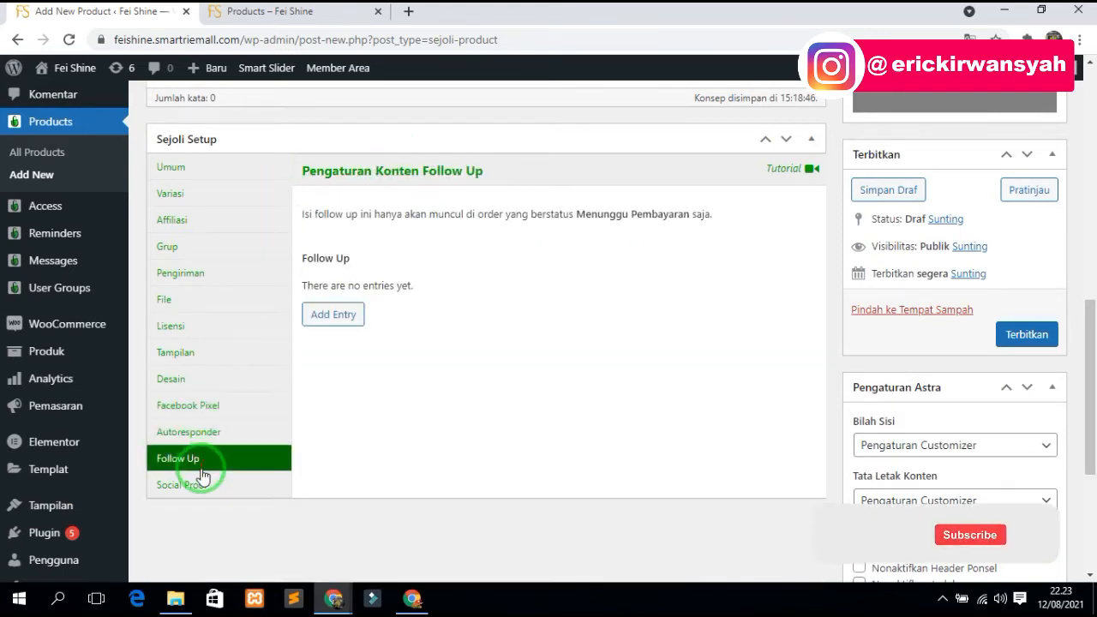
{"action": "left_click", "coordinate": [334, 314]}
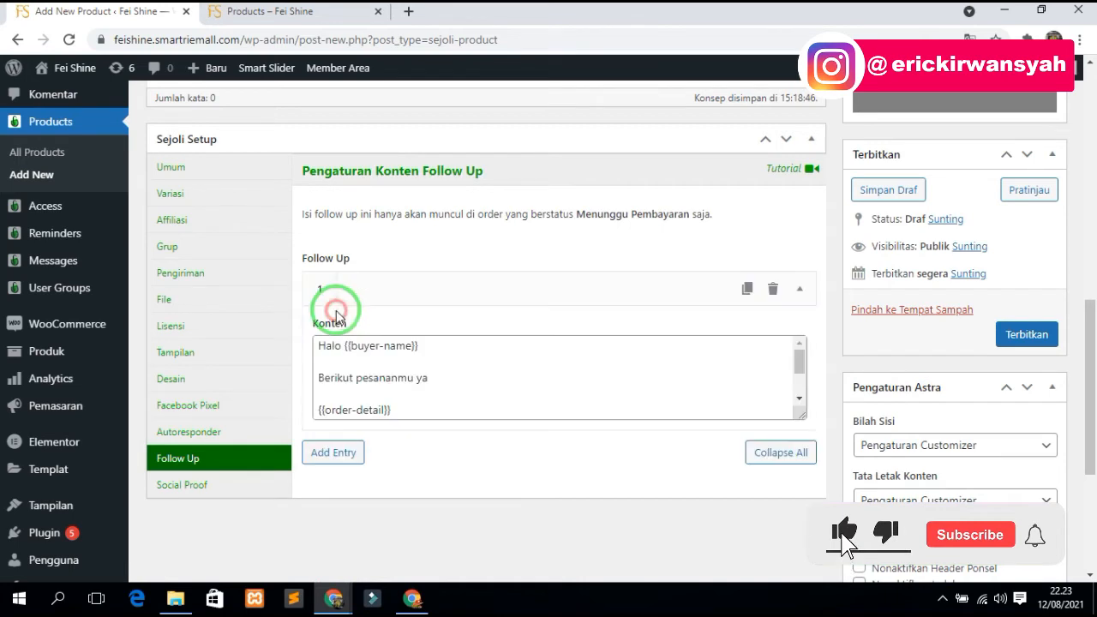
{"action": "mouse_move", "coordinate": [335, 311]}
{"action": "left_mouse_down"}
{"action": "mouse_move", "coordinate": [552, 299]}
{"action": "mouse_move", "coordinate": [335, 282]}
{"action": "mouse_move", "coordinate": [473, 349]}
{"action": "mouse_move", "coordinate": [394, 379]}
{"action": "mouse_move", "coordinate": [335, 269]}
{"action": "mouse_move", "coordinate": [723, 457]}
{"action": "mouse_move", "coordinate": [397, 237]}
{"action": "mouse_move", "coordinate": [330, 448]}
{"action": "left_mouse_up"}
{"action": "left_click", "coordinate": [333, 453]}
{"action": "scroll", "coordinate": [361, 462], "scroll_direction": "down", "scroll_amount": 2}
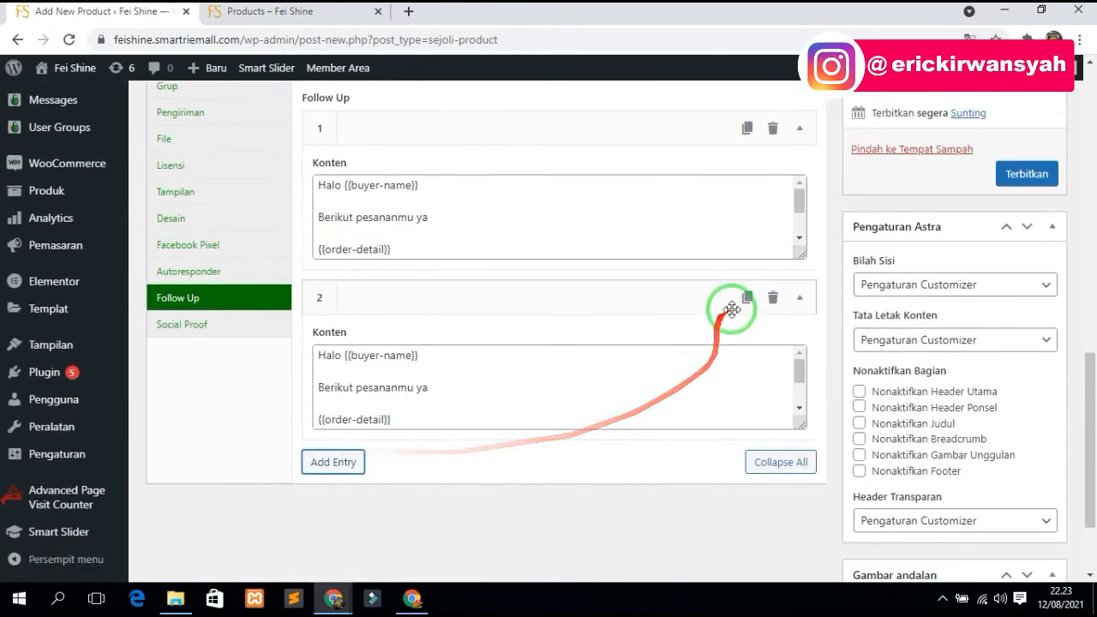
{"action": "left_click", "coordinate": [185, 325]}
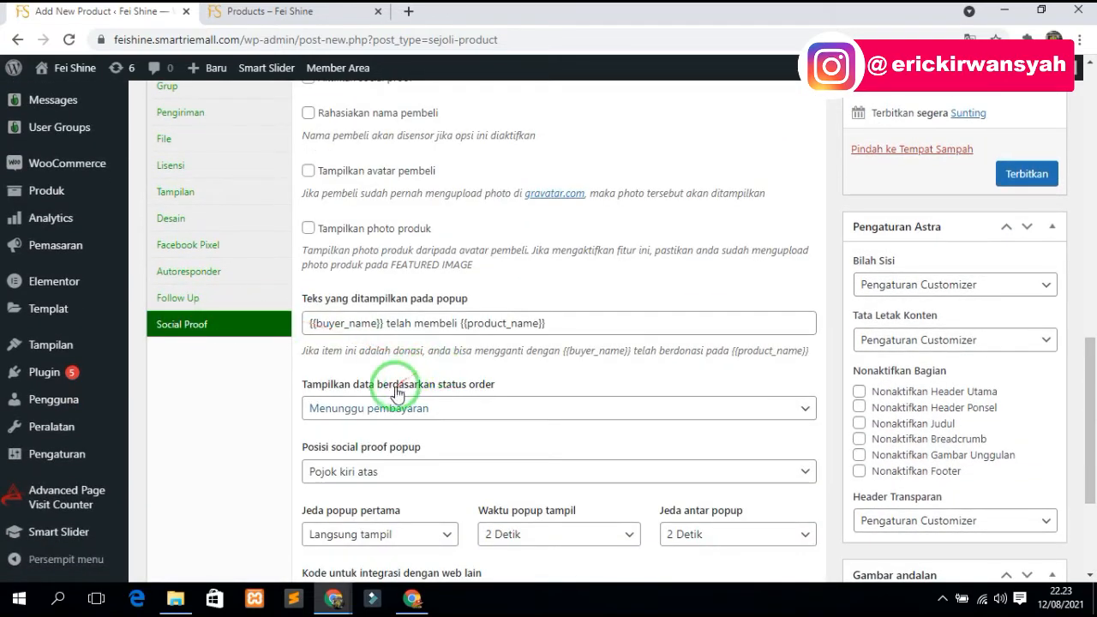
{"action": "scroll", "coordinate": [396, 394], "scroll_direction": "up", "scroll_amount": 2}
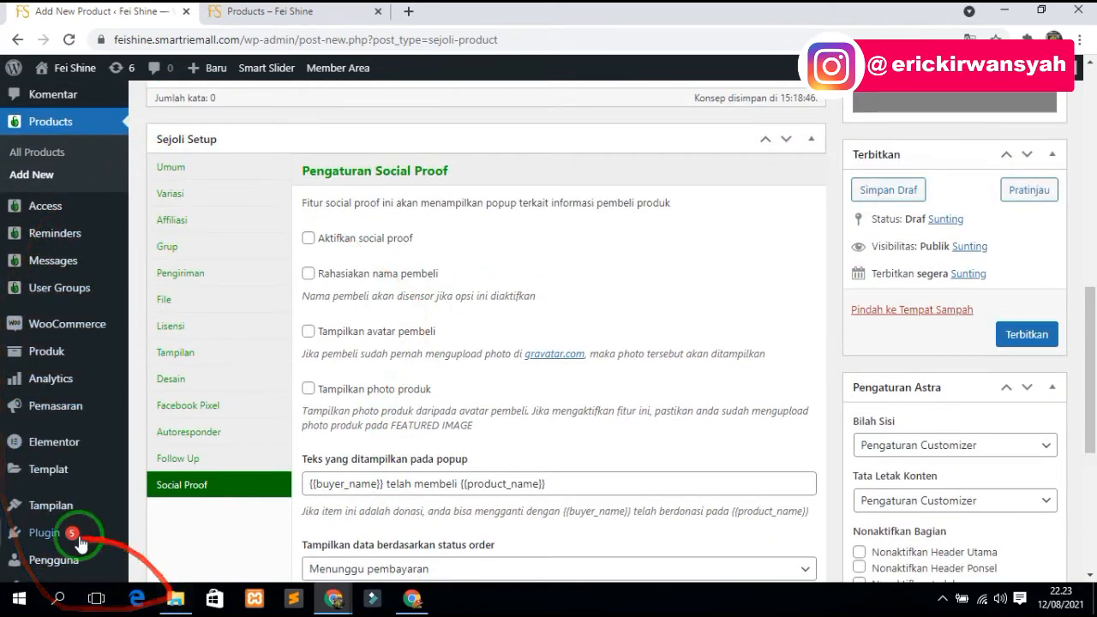
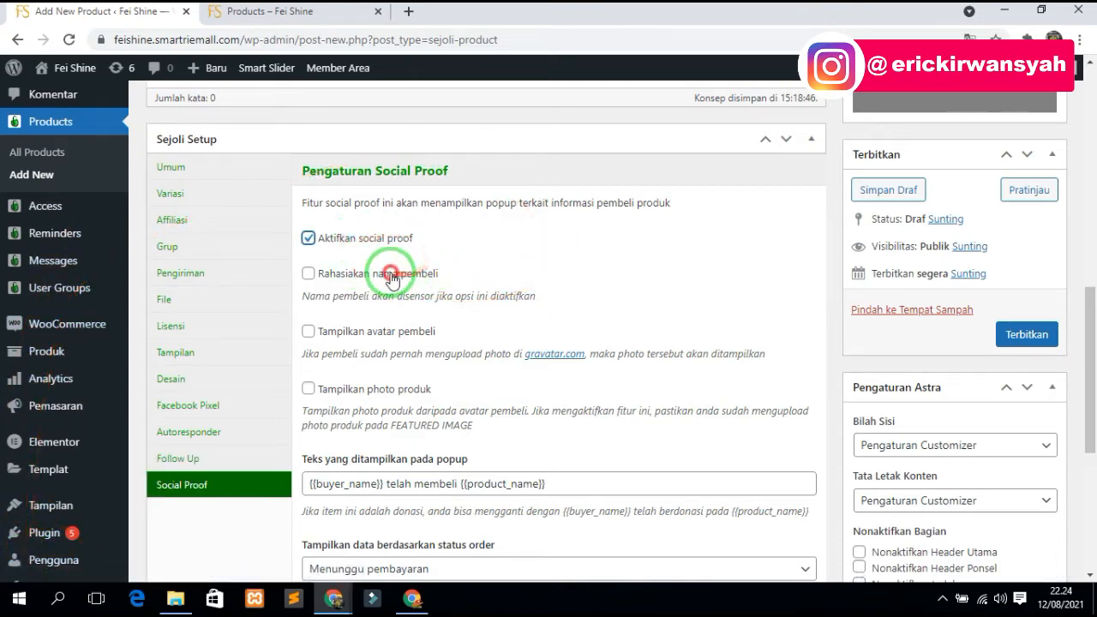
- Show the product photo instead of buyer avatars and place the social proof popup at Pojok kiri bawah
{"action": "left_click", "coordinate": [308, 332]}
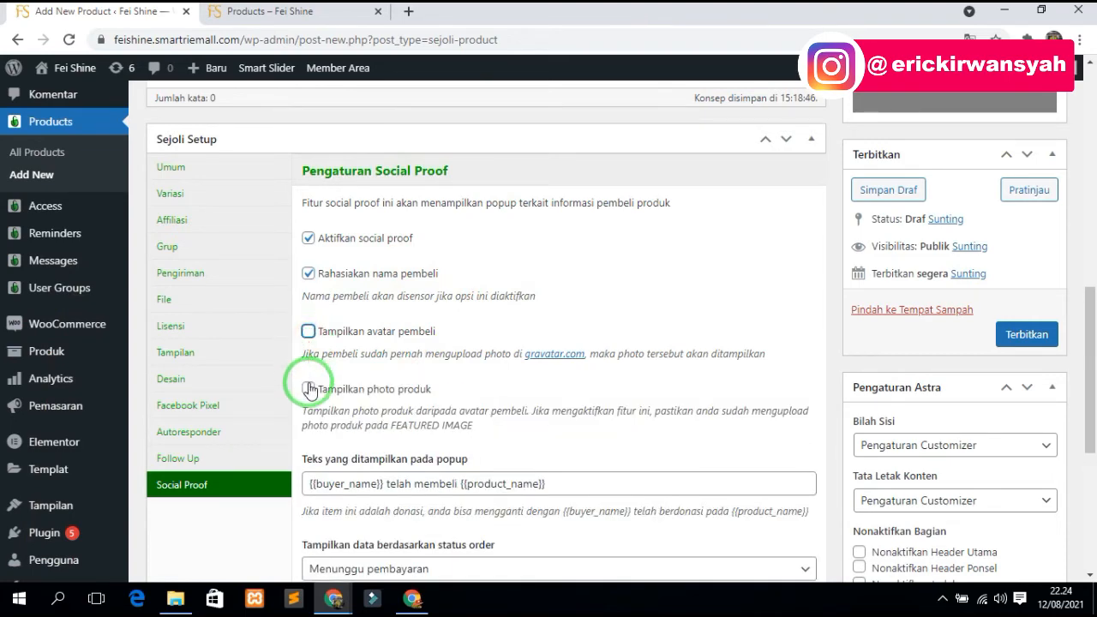
{"action": "left_click", "coordinate": [308, 388]}
{"action": "scroll", "coordinate": [368, 360], "scroll_direction": "down", "scroll_amount": 3}
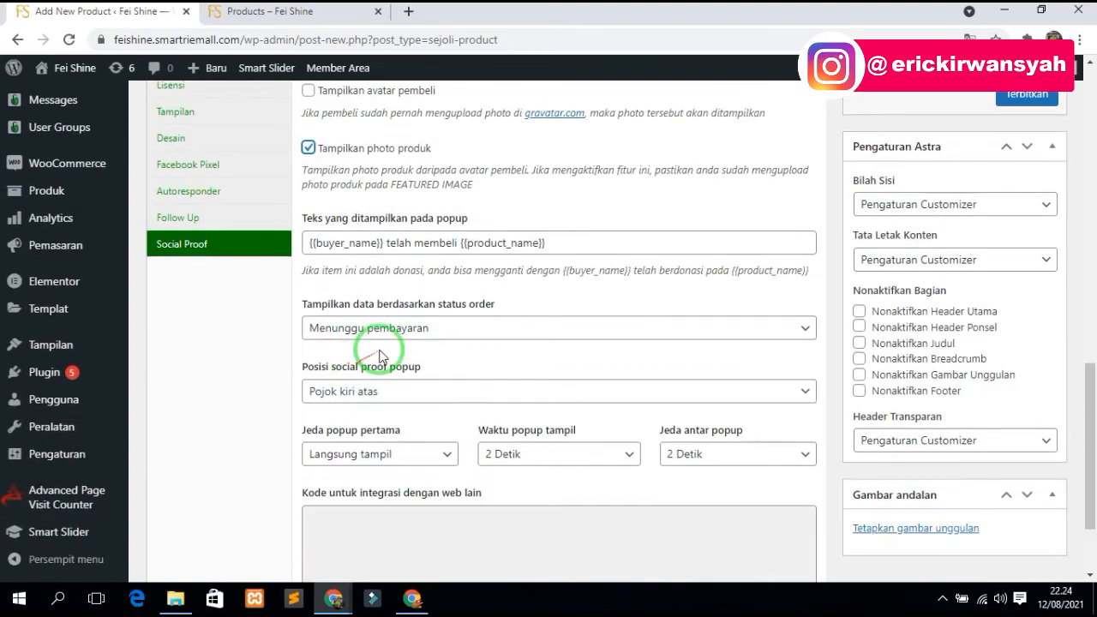
{"action": "left_click", "coordinate": [389, 393]}
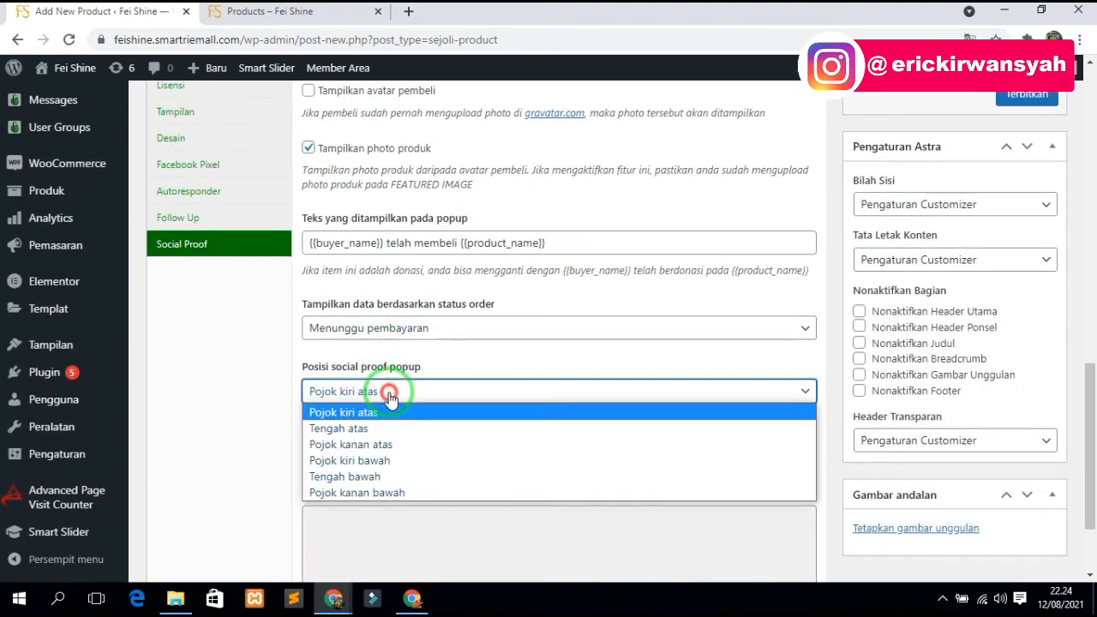
{"action": "left_click", "coordinate": [369, 462]}
{"action": "scroll", "coordinate": [377, 442], "scroll_direction": "down", "scroll_amount": 1}
{"action": "scroll", "coordinate": [369, 436], "scroll_direction": "up", "scroll_amount": 4}
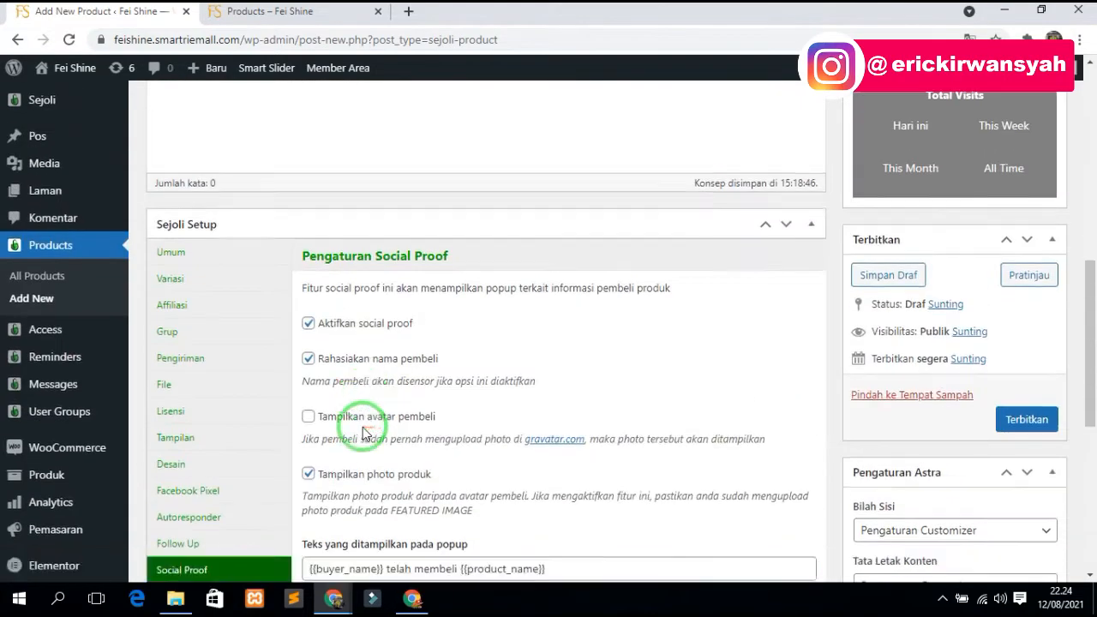
{"action": "scroll", "coordinate": [686, 325], "scroll_direction": "down", "scroll_amount": 2}
{"action": "scroll", "coordinate": [967, 228], "scroll_direction": "up", "scroll_amount": 5}
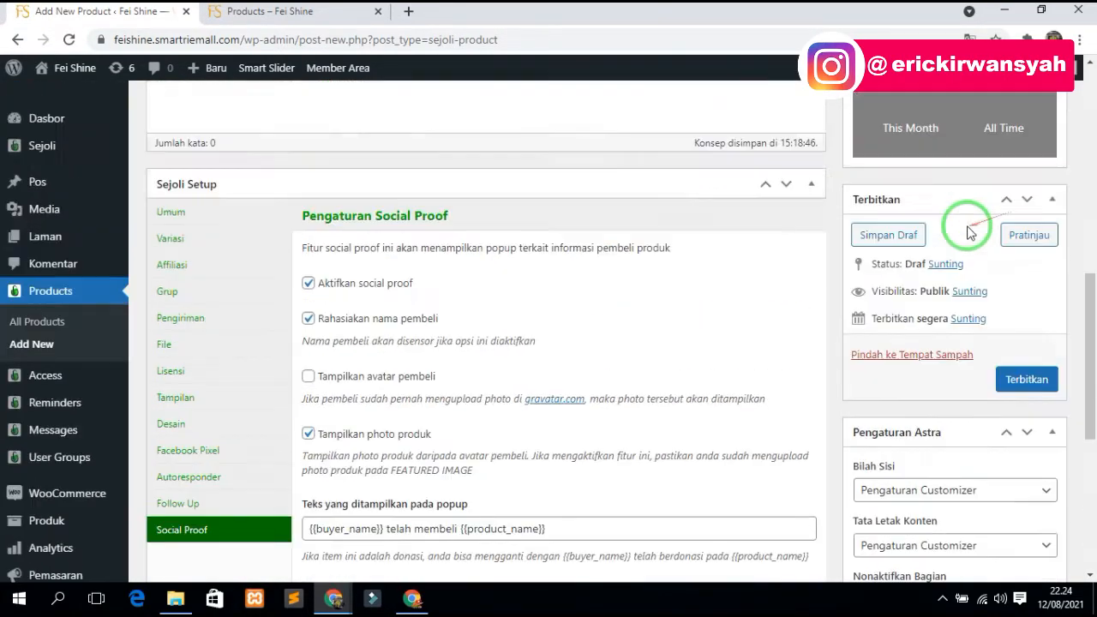
{"action": "scroll", "coordinate": [966, 230], "scroll_direction": "down", "scroll_amount": 5}
{"action": "scroll", "coordinate": [966, 228], "scroll_direction": "down", "scroll_amount": 1}
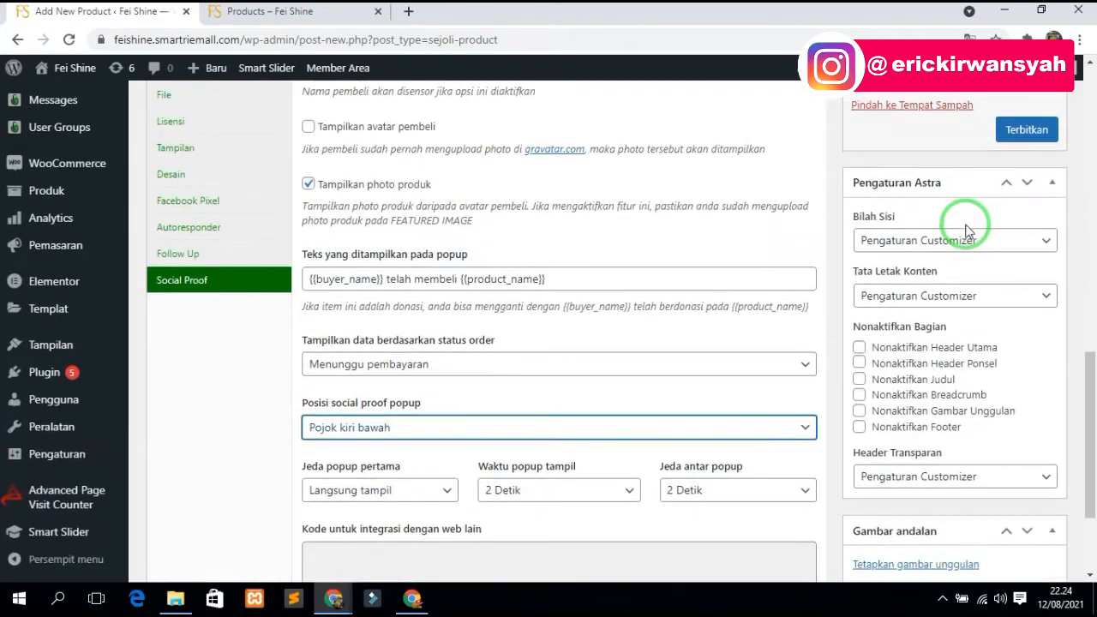
{"action": "scroll", "coordinate": [949, 354], "scroll_direction": "down", "scroll_amount": 2}
- Set the facial-wash bottle image as the featured image and publish Facial Wash Special Edition
{"action": "left_click", "coordinate": [923, 404]}
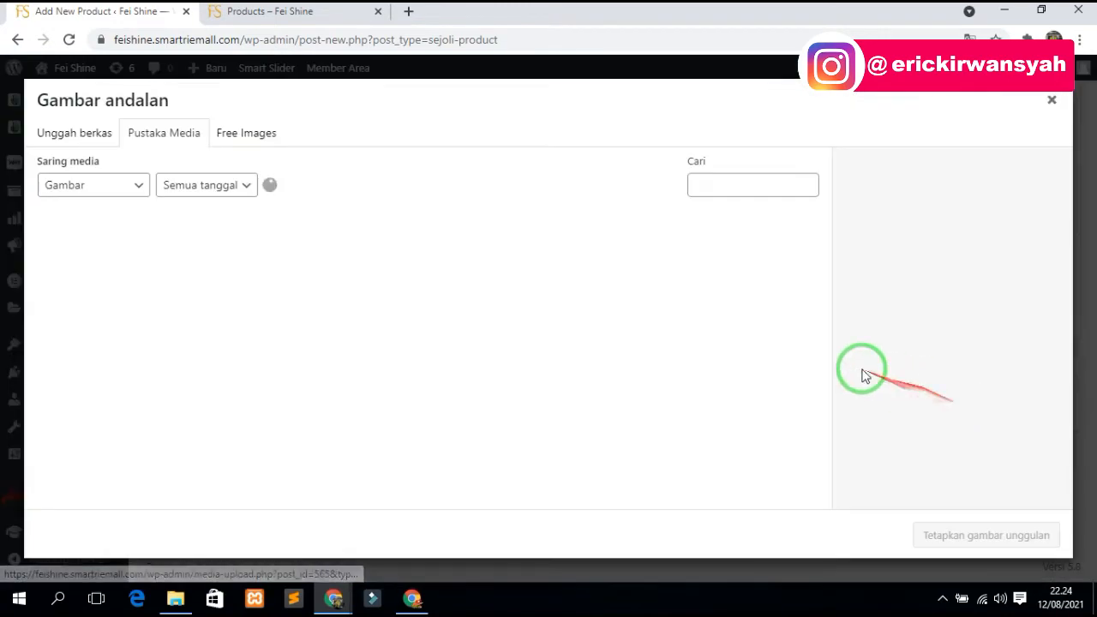
{"action": "scroll", "coordinate": [600, 282], "scroll_direction": "down", "scroll_amount": 5}
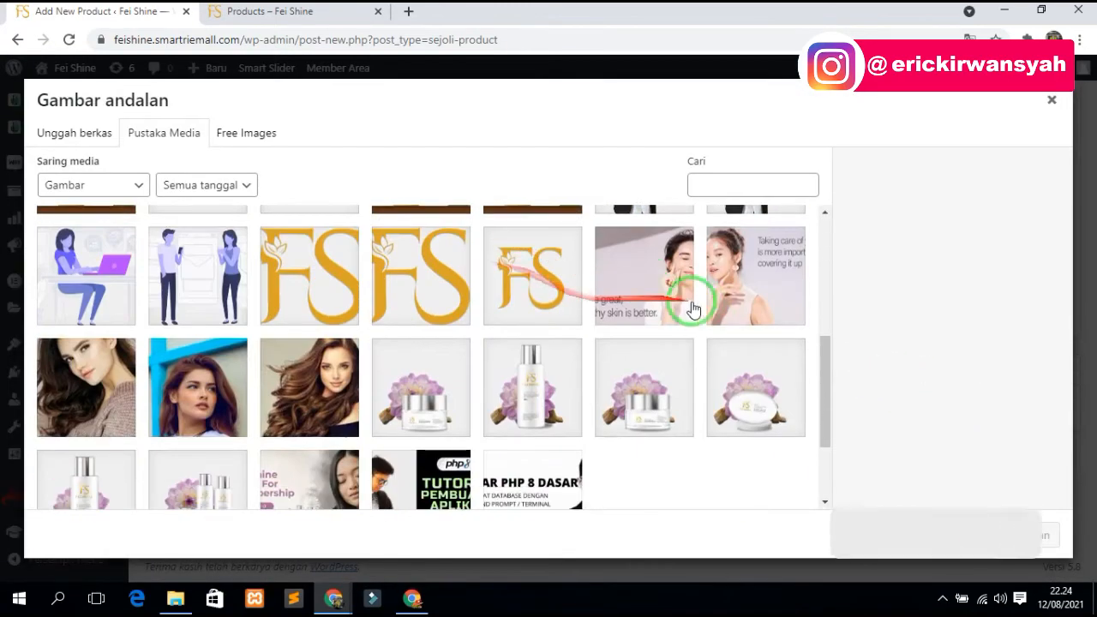
{"action": "left_click", "coordinate": [548, 377]}
{"action": "left_click", "coordinate": [990, 532]}
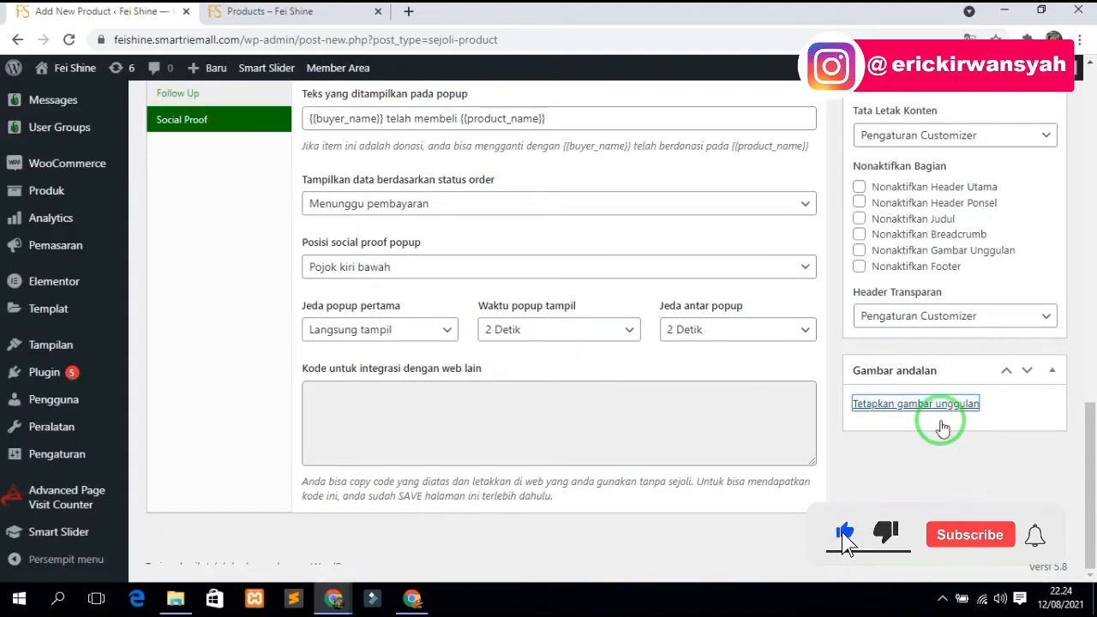
{"action": "scroll", "coordinate": [938, 418], "scroll_direction": "up", "scroll_amount": 5}
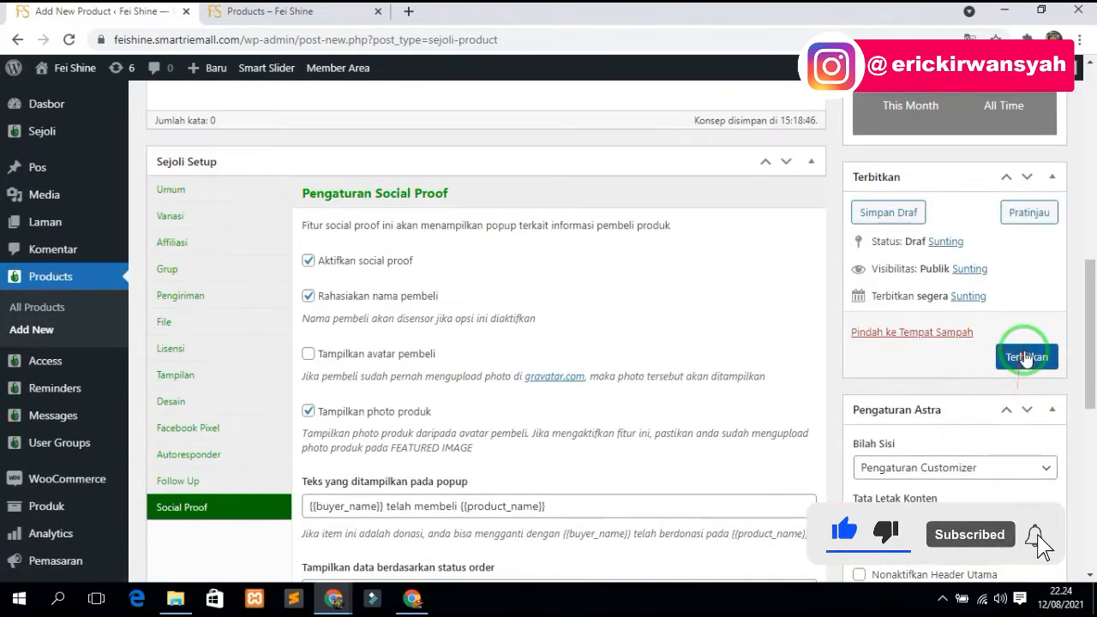
{"action": "left_click", "coordinate": [1026, 358]}
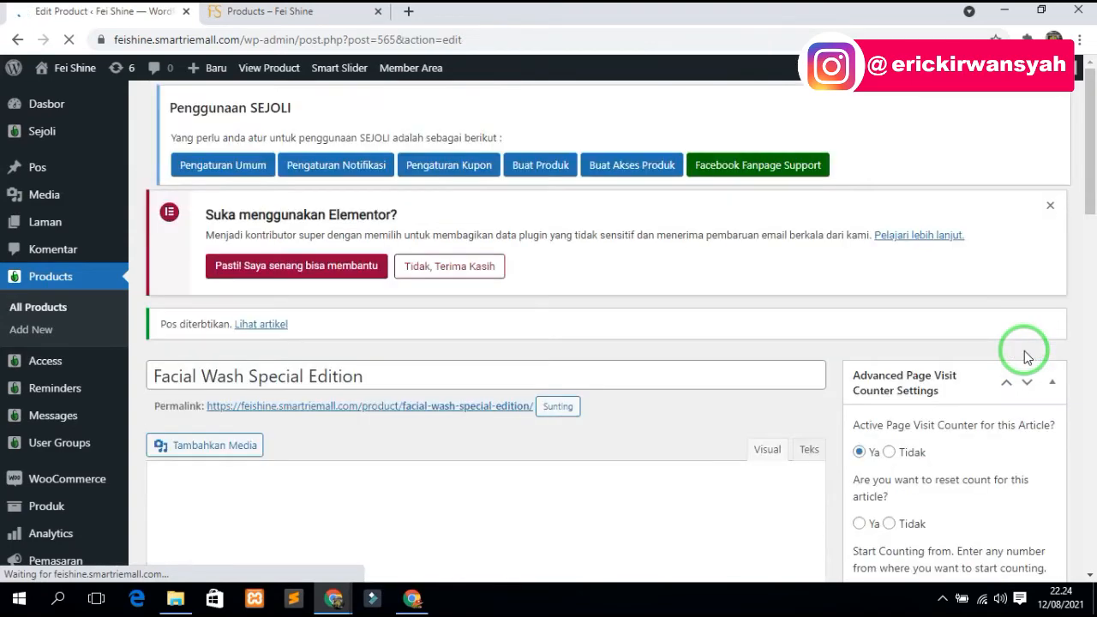
- Copy the product permalink and load it in a new browser tab
{"action": "right_click", "coordinate": [363, 411]}
{"action": "right_click", "coordinate": [405, 457]}
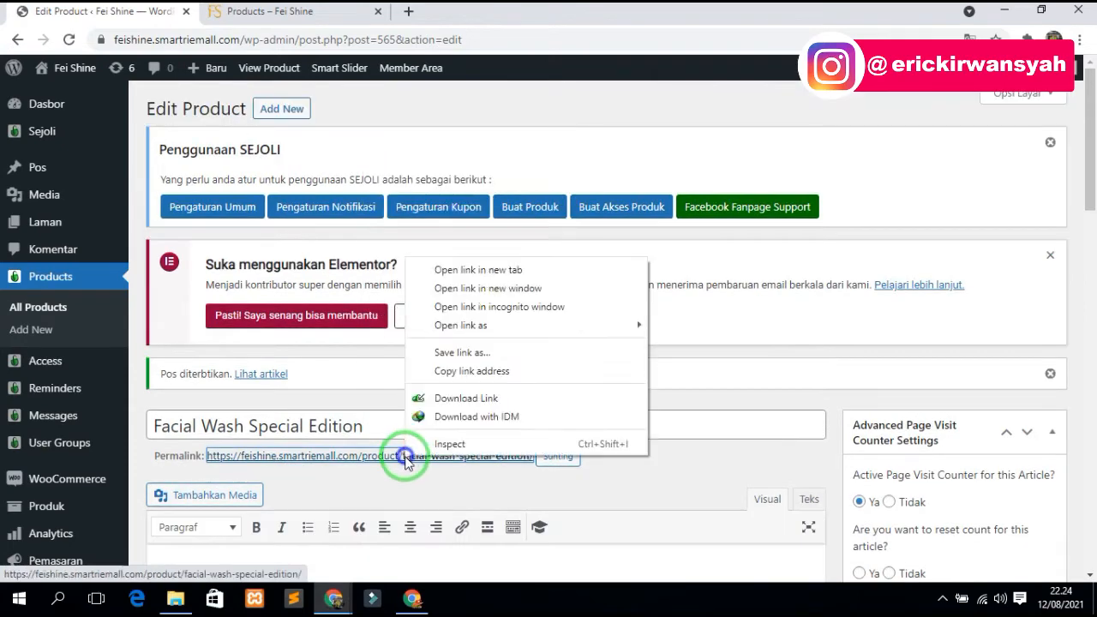
{"action": "left_click", "coordinate": [486, 378]}
{"action": "left_click", "coordinate": [408, 11]}
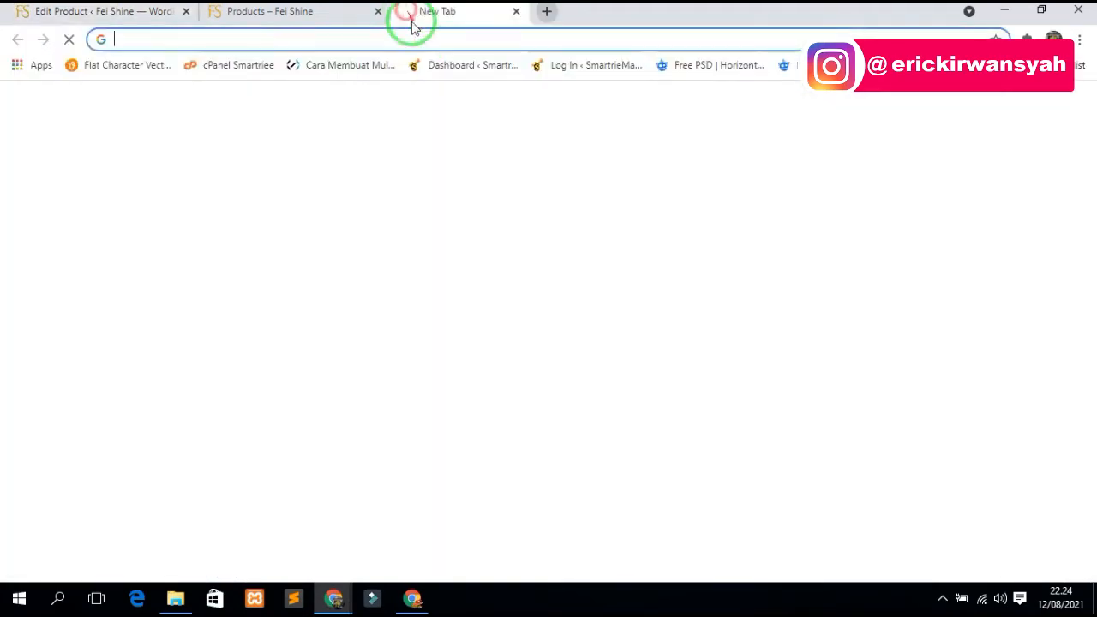
{"action": "right_click", "coordinate": [419, 44]}
{"action": "left_click", "coordinate": [454, 124]}
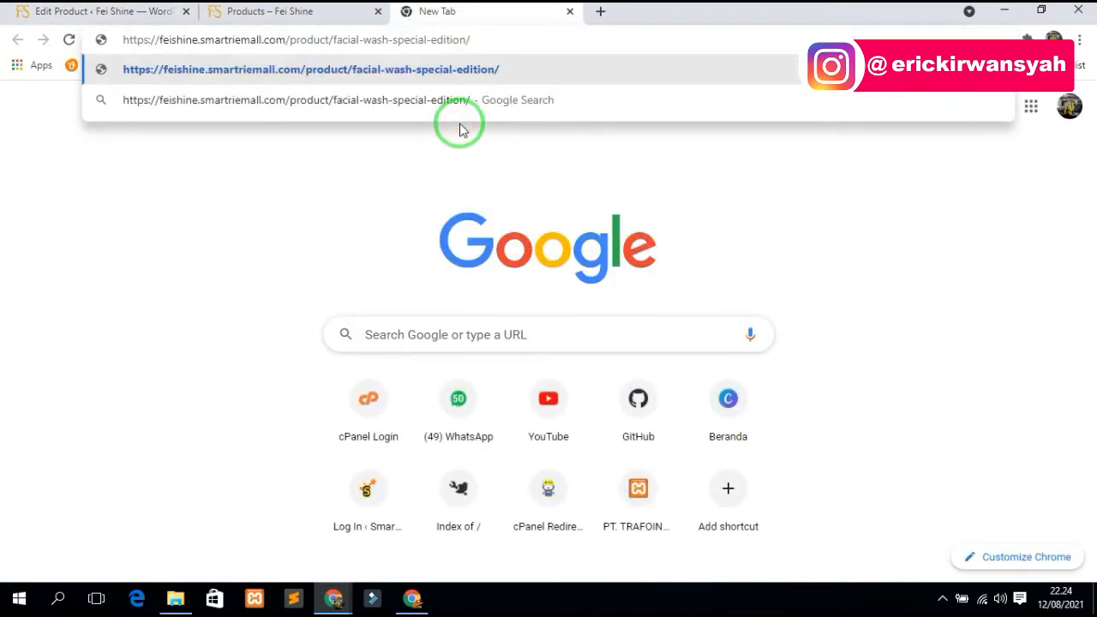
{"action": "key", "text": "Return"}
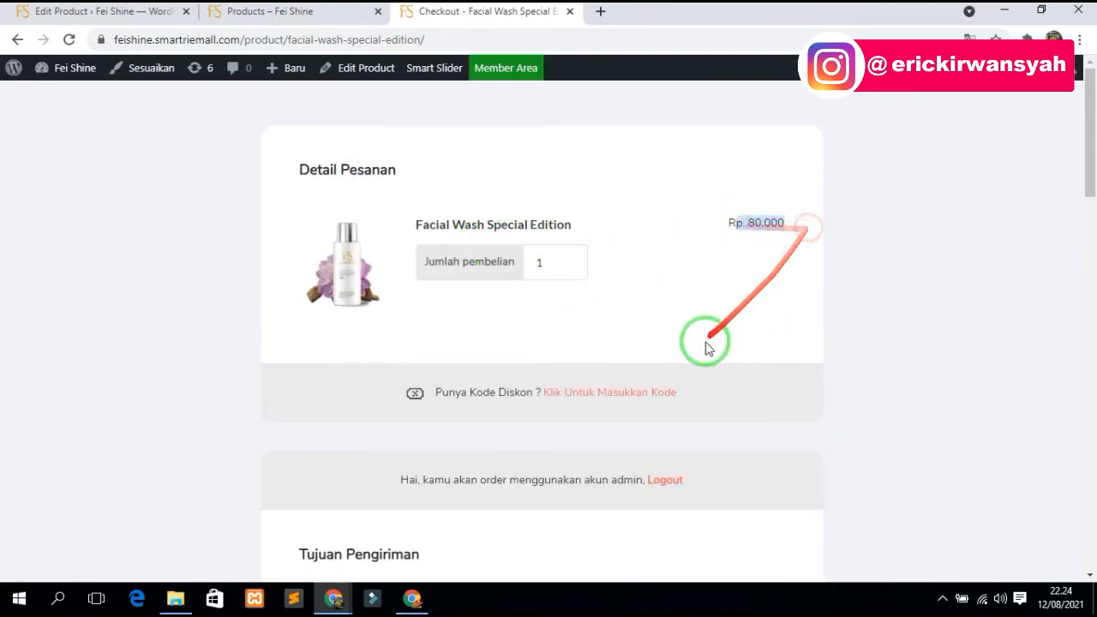
- Review the Rp 80.000 checkout page, then return to the Products page
{"action": "scroll", "coordinate": [703, 342], "scroll_direction": "down", "scroll_amount": 6}
{"action": "scroll", "coordinate": [695, 341], "scroll_direction": "down", "scroll_amount": 9}
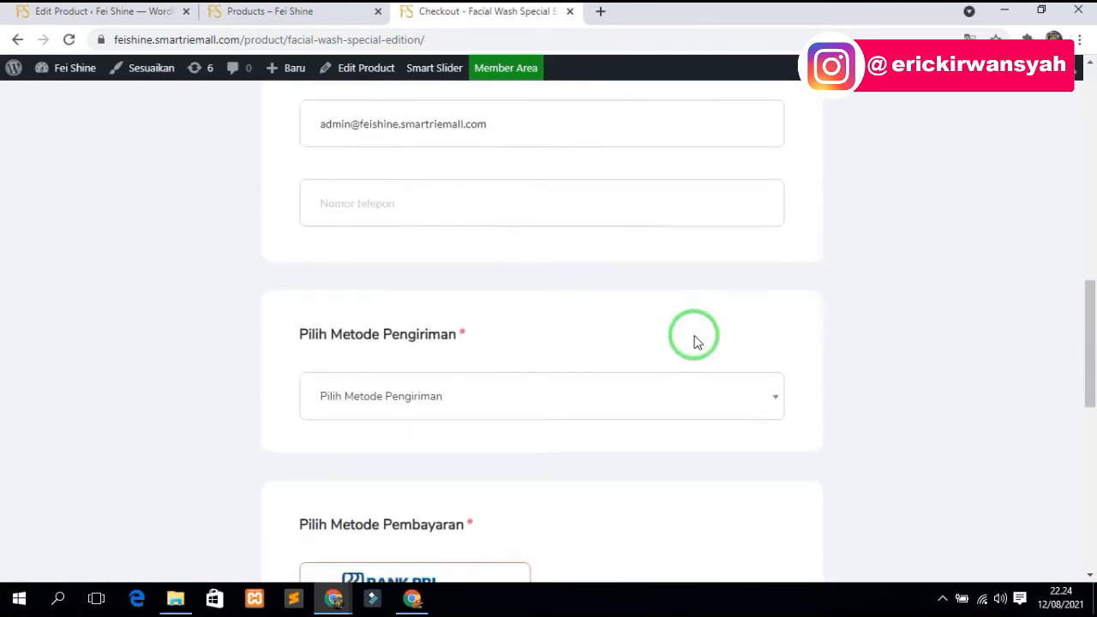
{"action": "scroll", "coordinate": [696, 341], "scroll_direction": "up", "scroll_amount": 4}
{"action": "scroll", "coordinate": [694, 330], "scroll_direction": "up", "scroll_amount": 6}
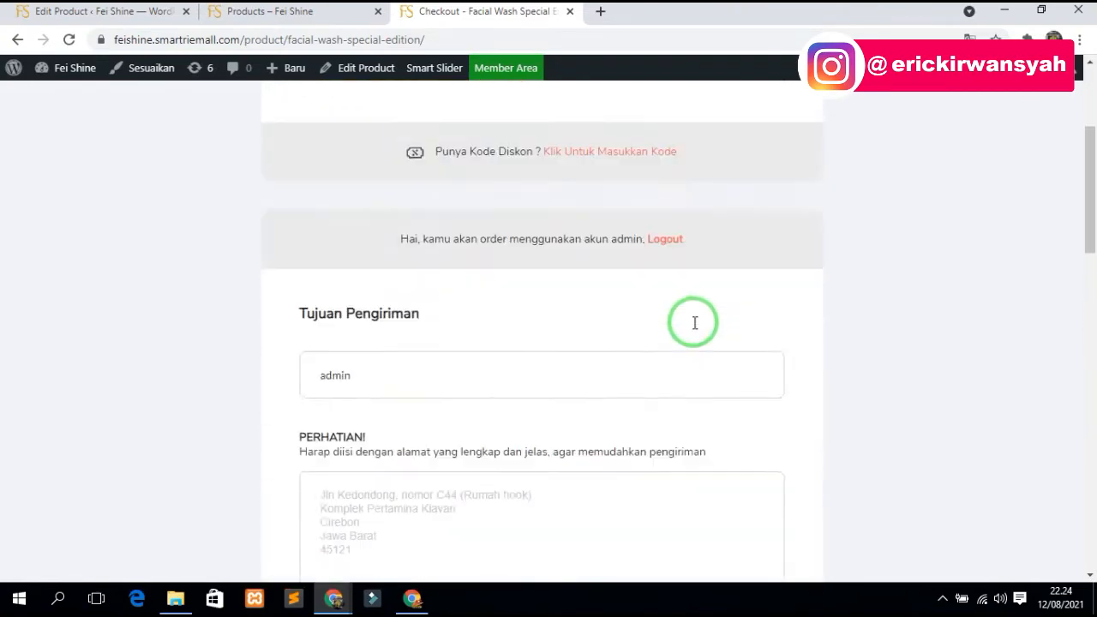
{"action": "left_click", "coordinate": [325, 9]}
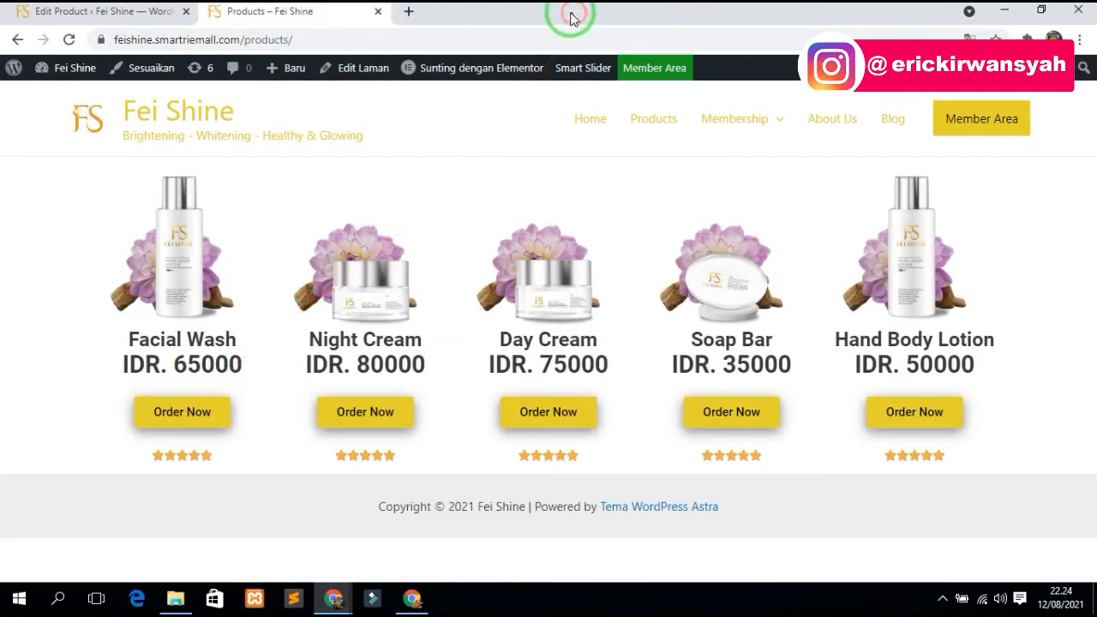
- Test Facial Wash's Order Now link, then open the Products page in Elementor in a new tab
{"action": "left_click", "coordinate": [186, 406]}
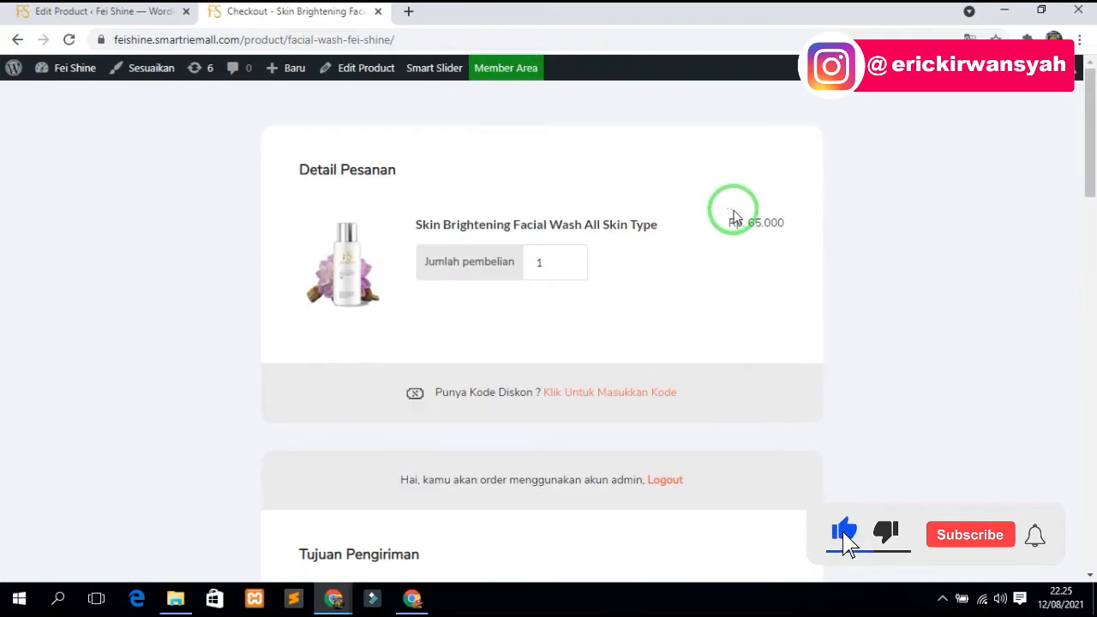
{"action": "left_click", "coordinate": [17, 40]}
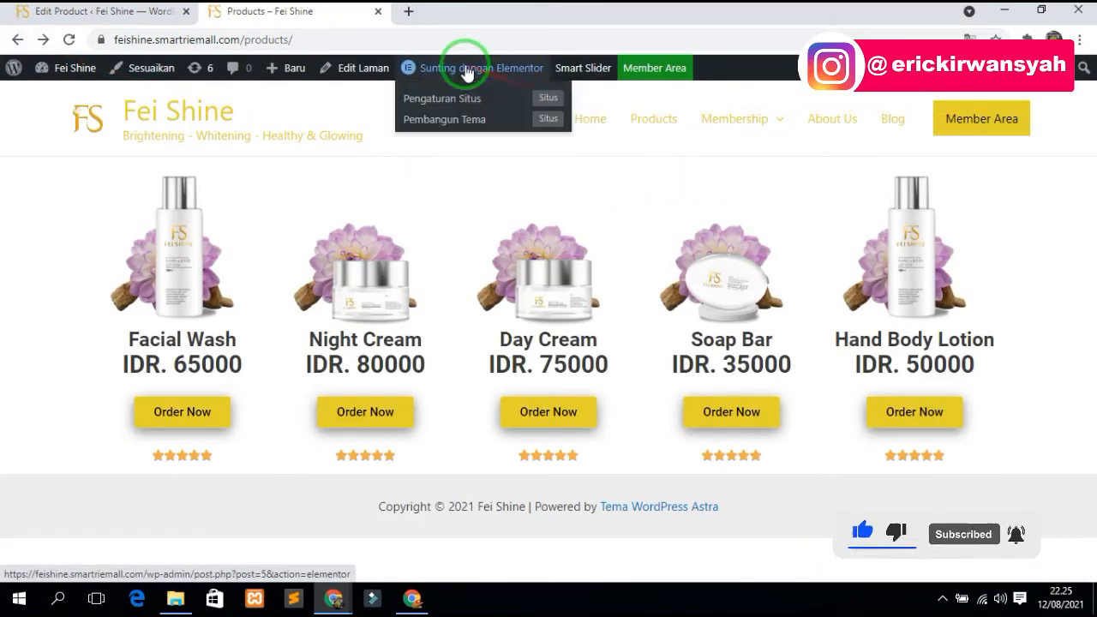
{"action": "right_click", "coordinate": [476, 74]}
{"action": "left_click", "coordinate": [480, 78]}
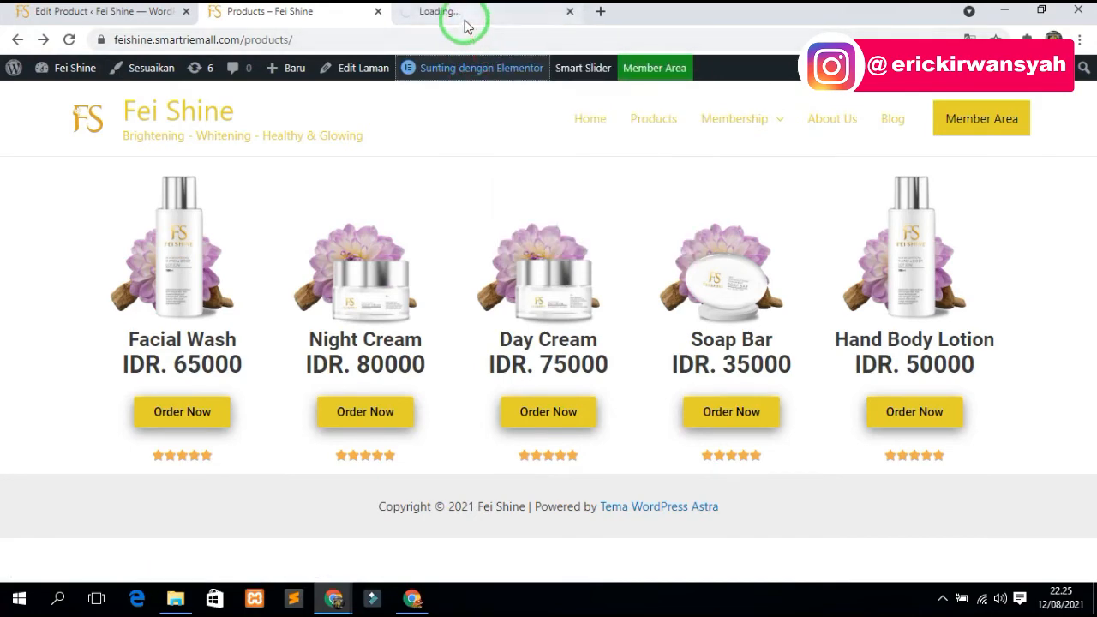
- Copy the Facial Wash Special Edition permalink from the product editor
{"action": "left_click", "coordinate": [96, 13]}
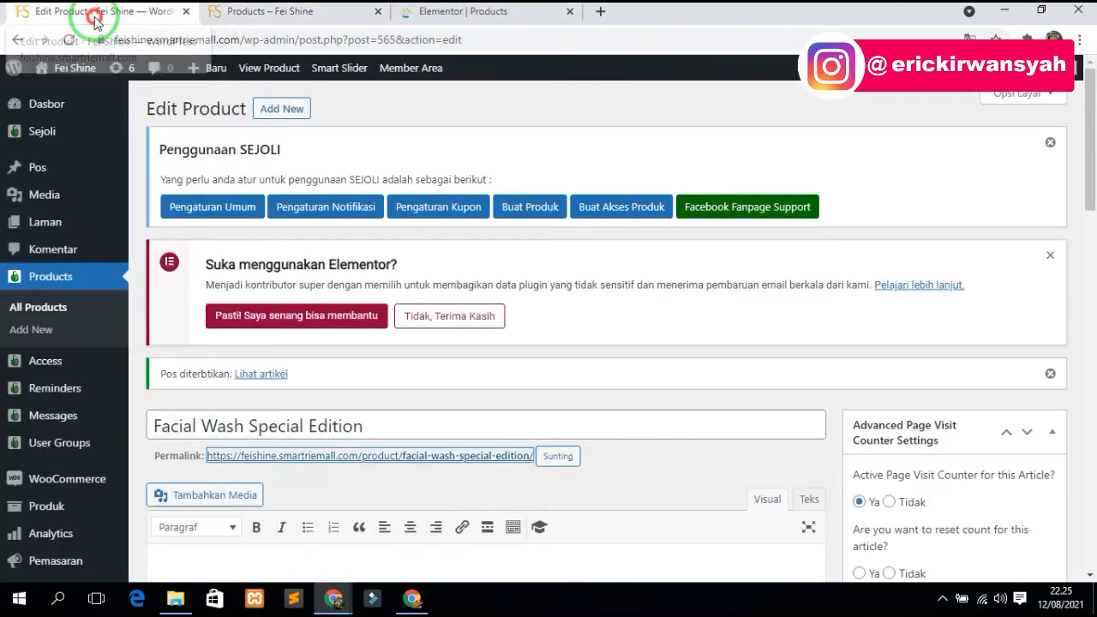
{"action": "scroll", "coordinate": [283, 394], "scroll_direction": "down", "scroll_amount": 1}
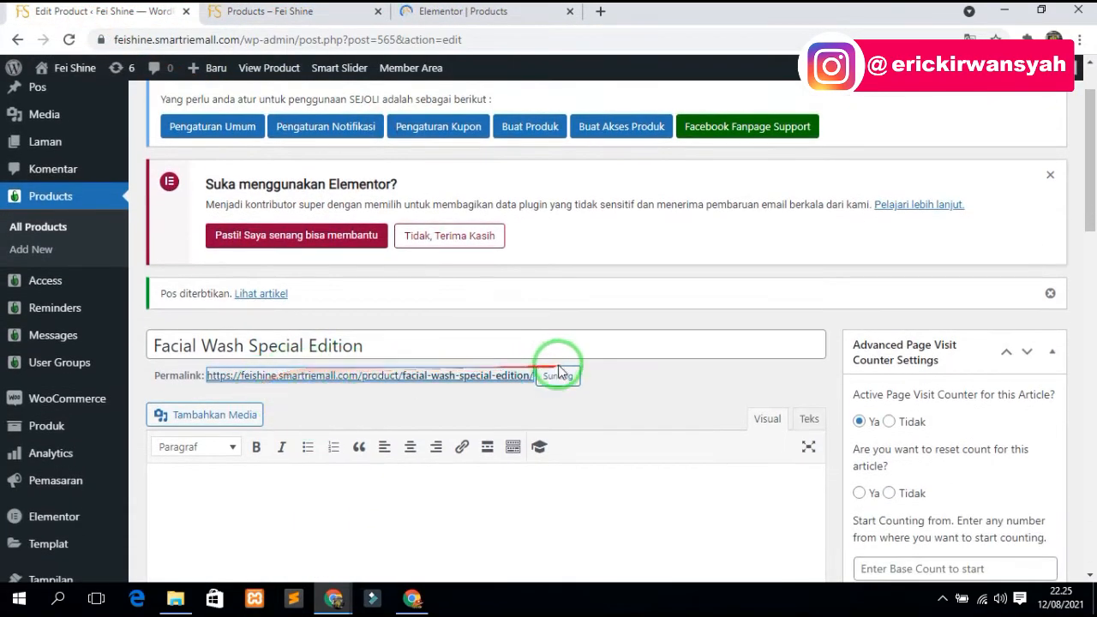
{"action": "right_click", "coordinate": [477, 378]}
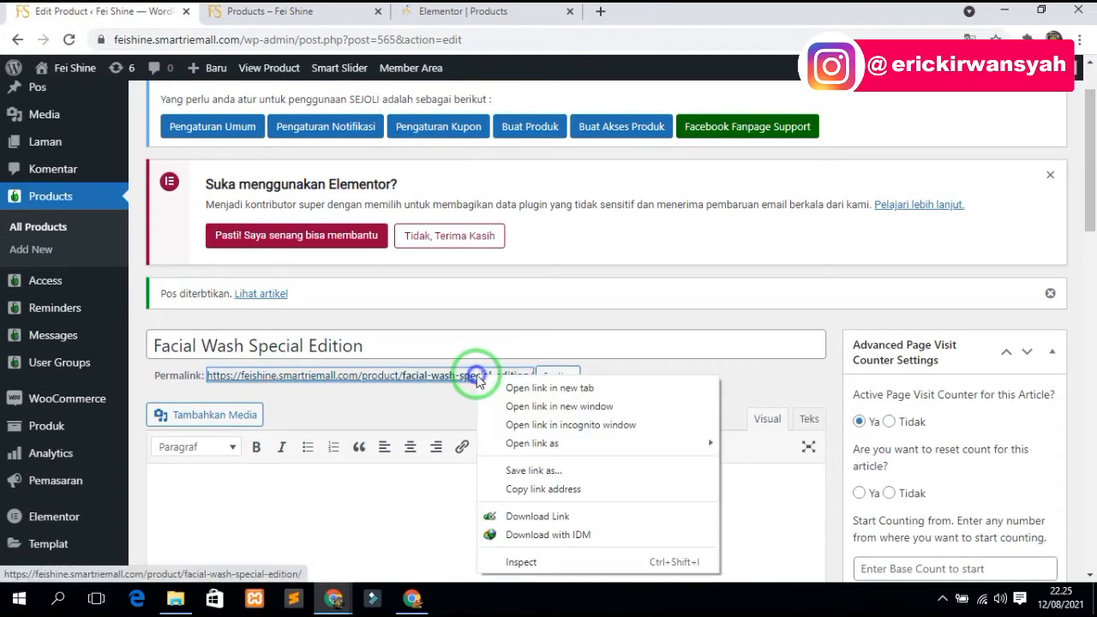
{"action": "left_click", "coordinate": [517, 492]}
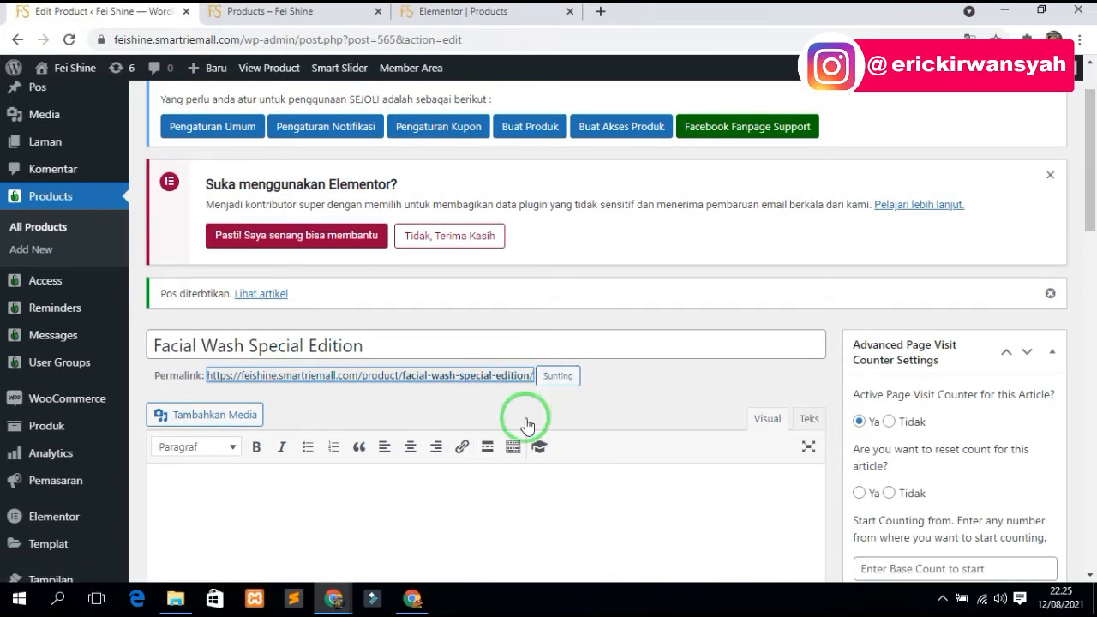
{"action": "left_click", "coordinate": [455, 11]}
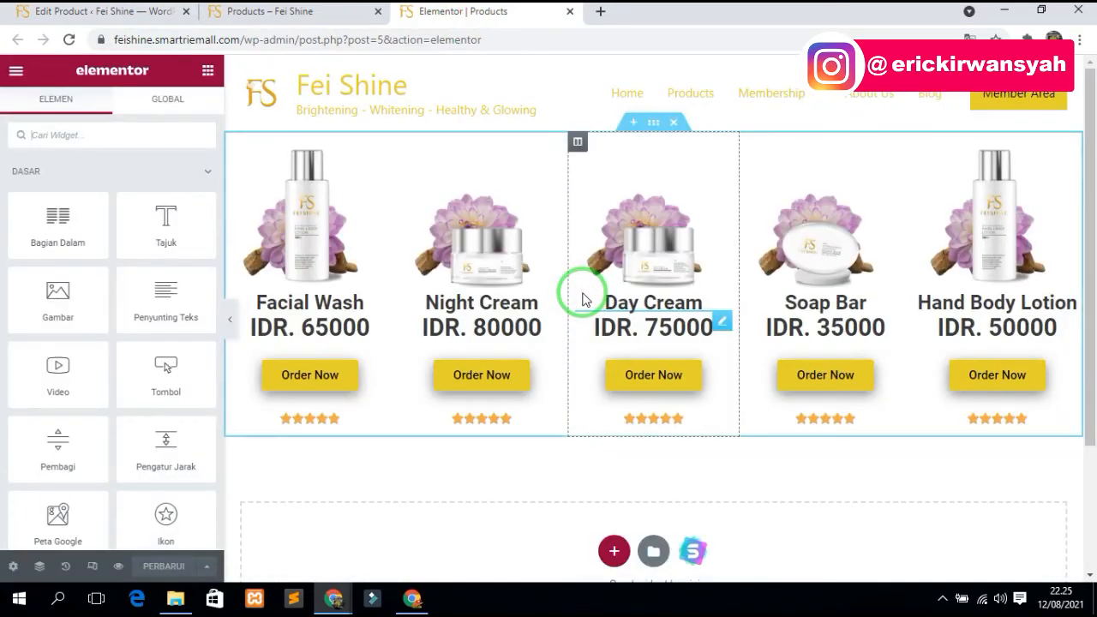
- Replace the Facial Wash Order Now button's Tautan with the special edition product URL
{"action": "left_click", "coordinate": [232, 12]}
{"action": "left_click", "coordinate": [468, 75]}
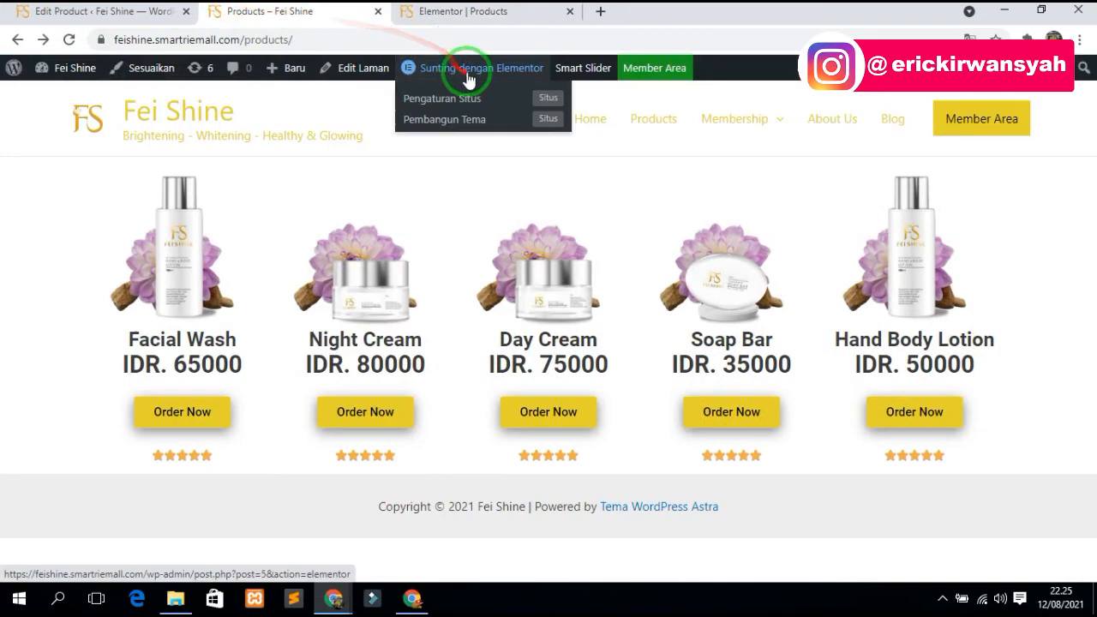
{"action": "left_click", "coordinate": [468, 13]}
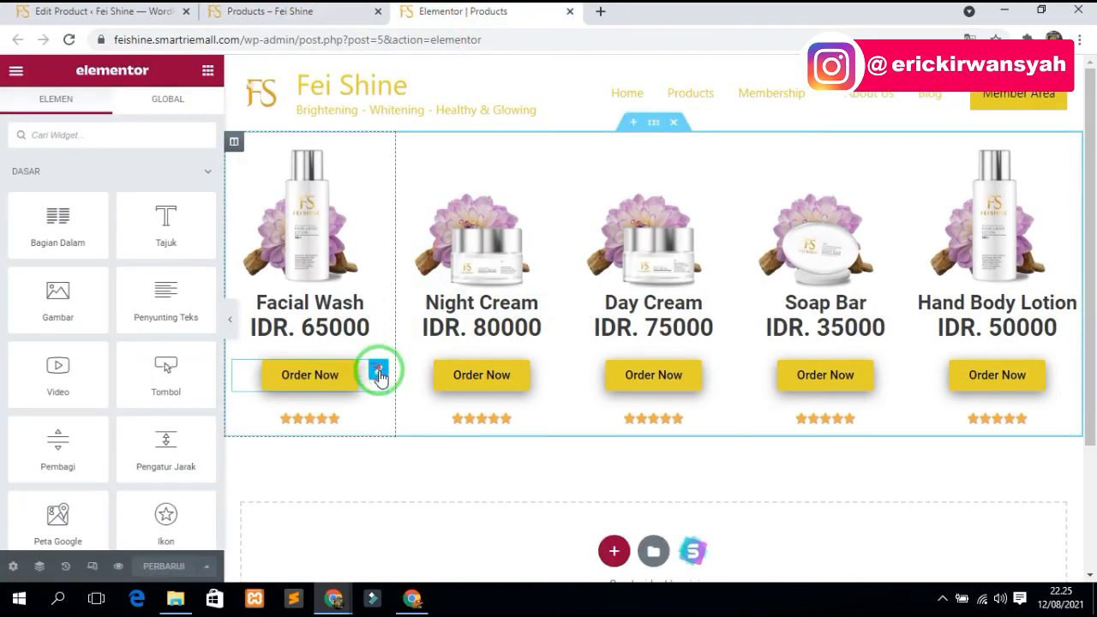
{"action": "left_click", "coordinate": [380, 370]}
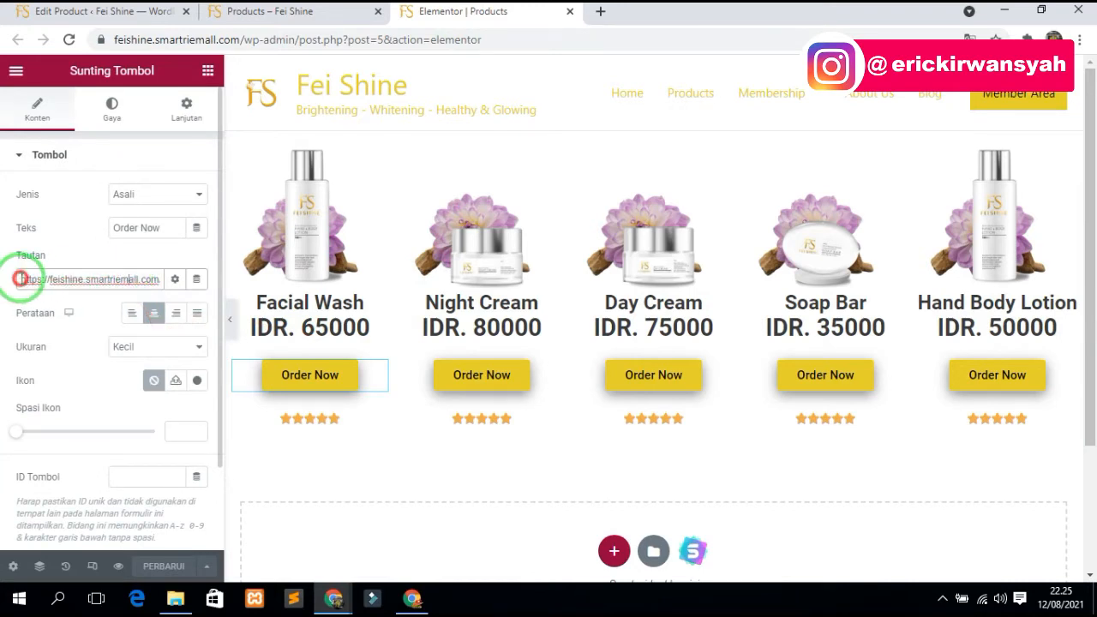
{"action": "left_click_drag", "start_coordinate": [161, 282], "coordinate": [194, 289]}
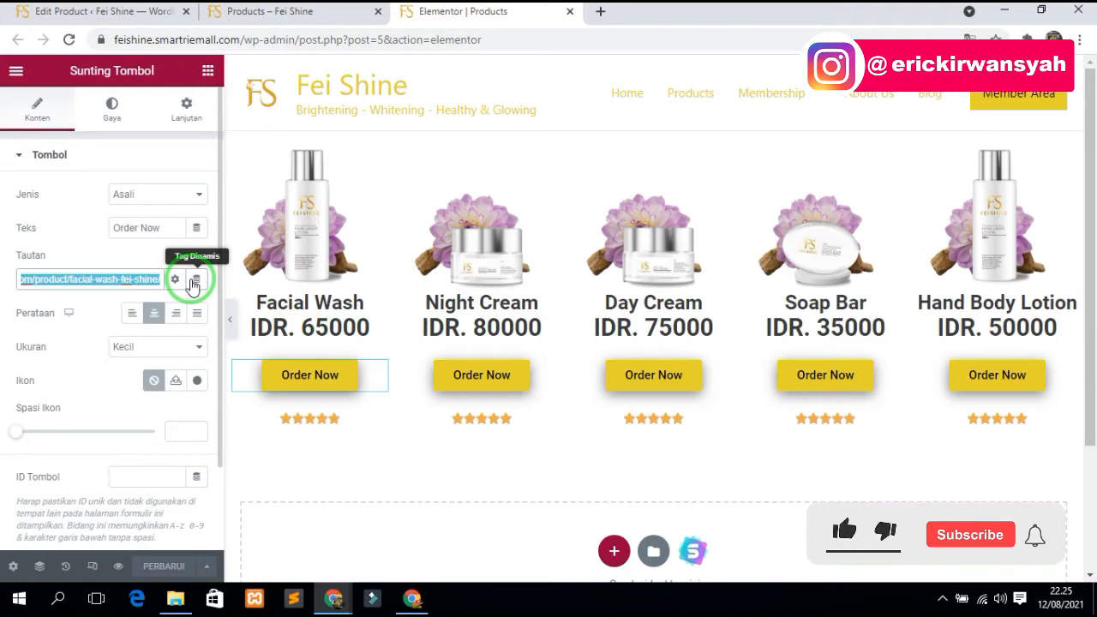
{"action": "key", "text": "ctrl+v"}
{"action": "left_click", "coordinate": [130, 276]}
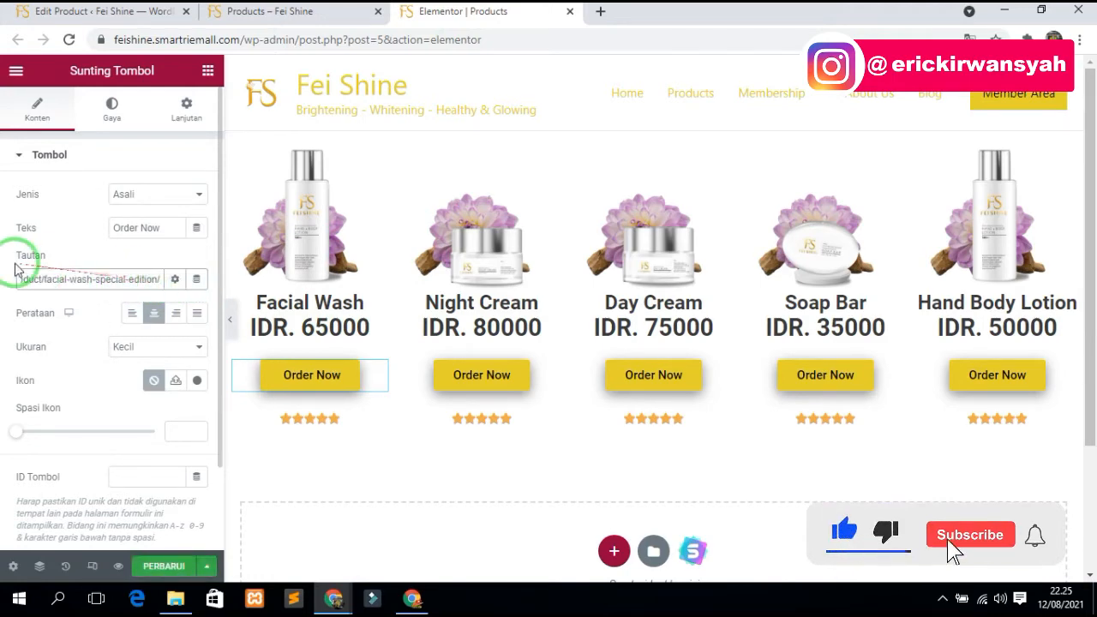
- Check the updated button on the live Products page and close the Elementor editor
{"action": "left_click", "coordinate": [292, 11]}
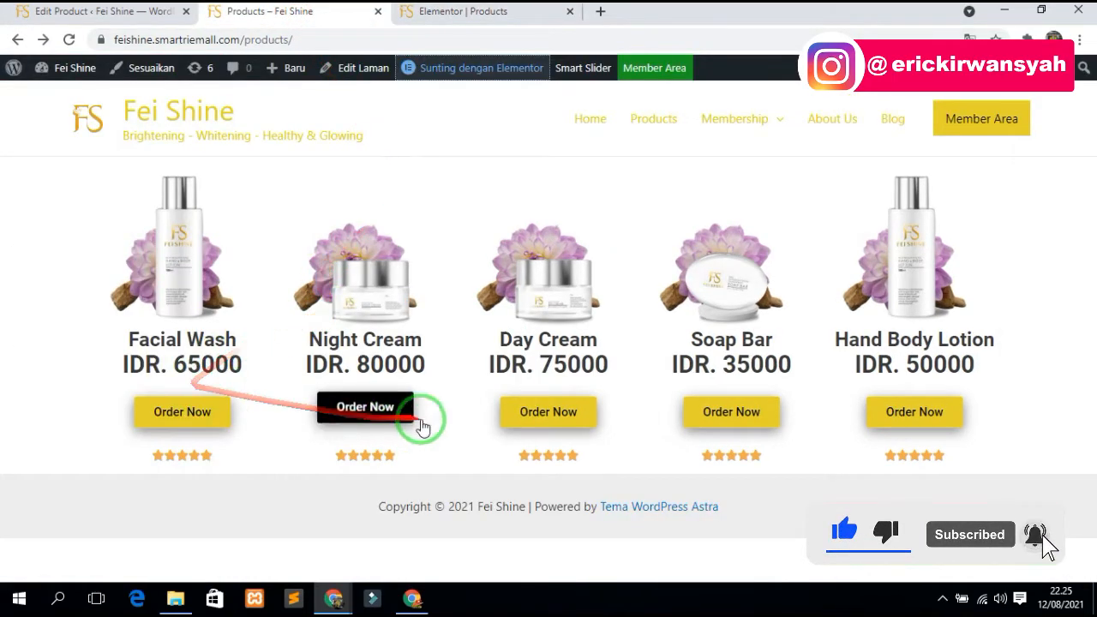
{"action": "left_click", "coordinate": [463, 11]}
{"action": "triple_click", "coordinate": [147, 278]}
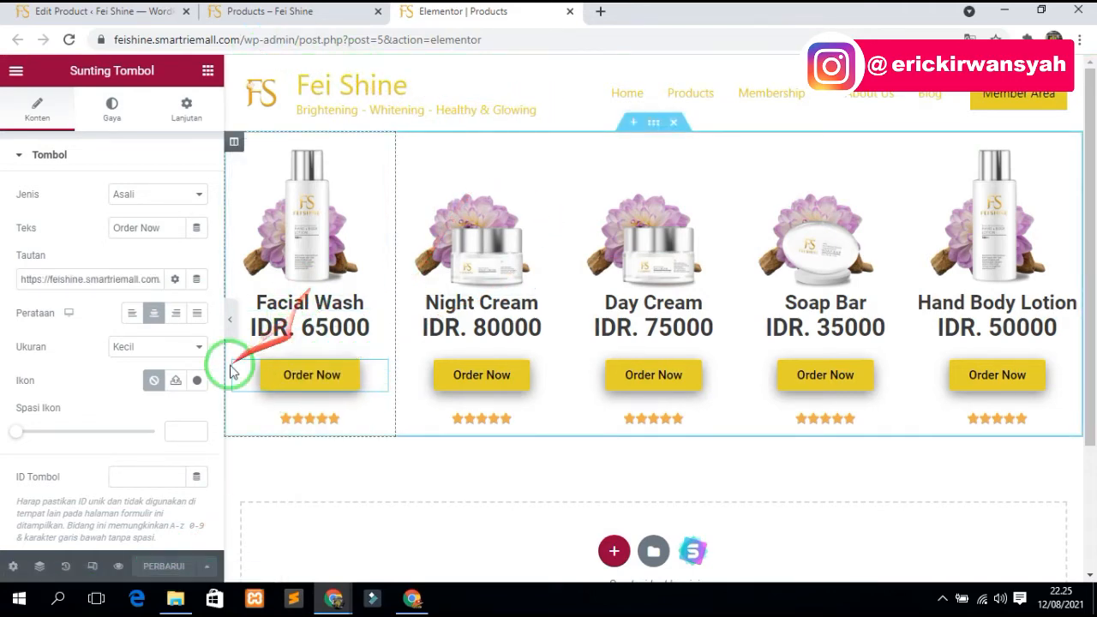
{"action": "left_click", "coordinate": [268, 17]}
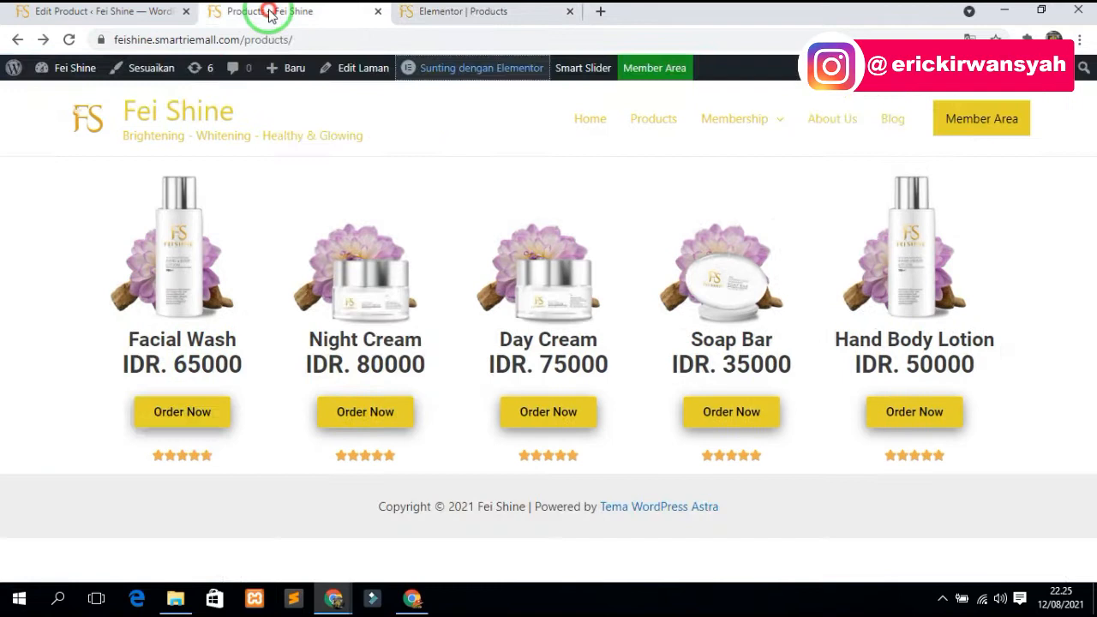
{"action": "left_click", "coordinate": [573, 12]}
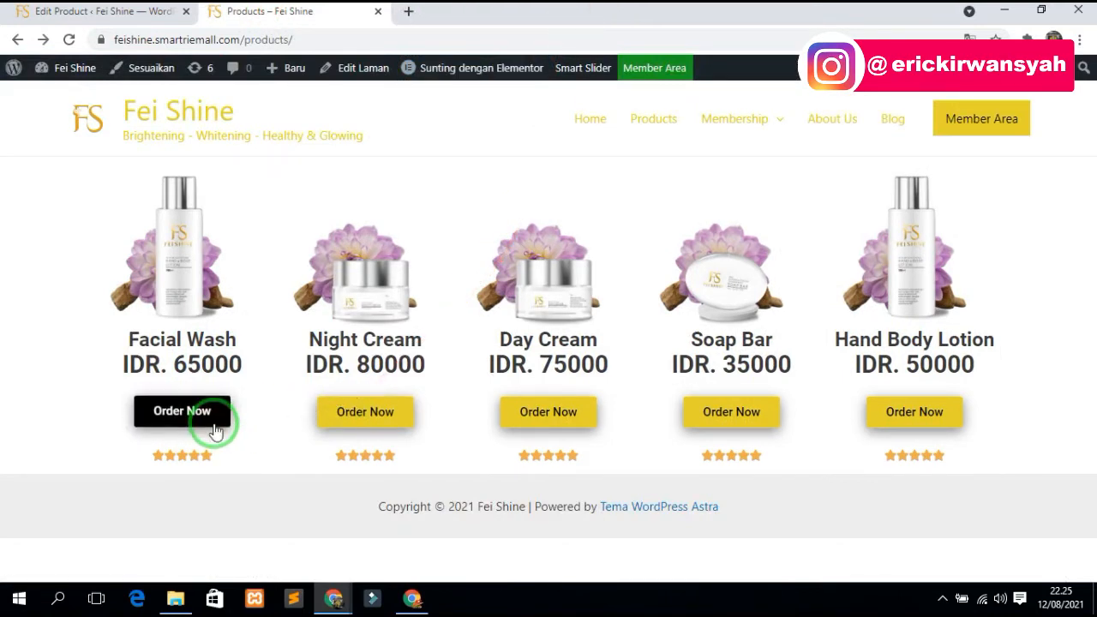
- Open Facial Wash's Order Now checkout and scroll through the Rp 65.000 Skin Brightening Facial Wash form
{"action": "left_click", "coordinate": [185, 412]}
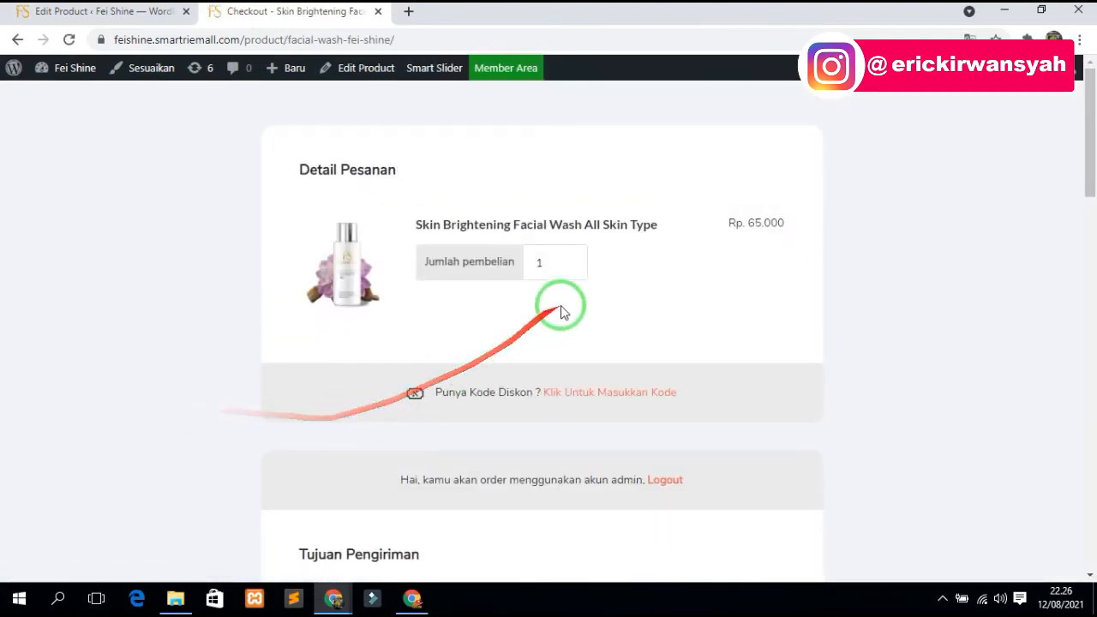
{"action": "scroll", "coordinate": [605, 209], "scroll_direction": "down", "scroll_amount": 1}
{"action": "scroll", "coordinate": [561, 184], "scroll_direction": "down", "scroll_amount": 4}
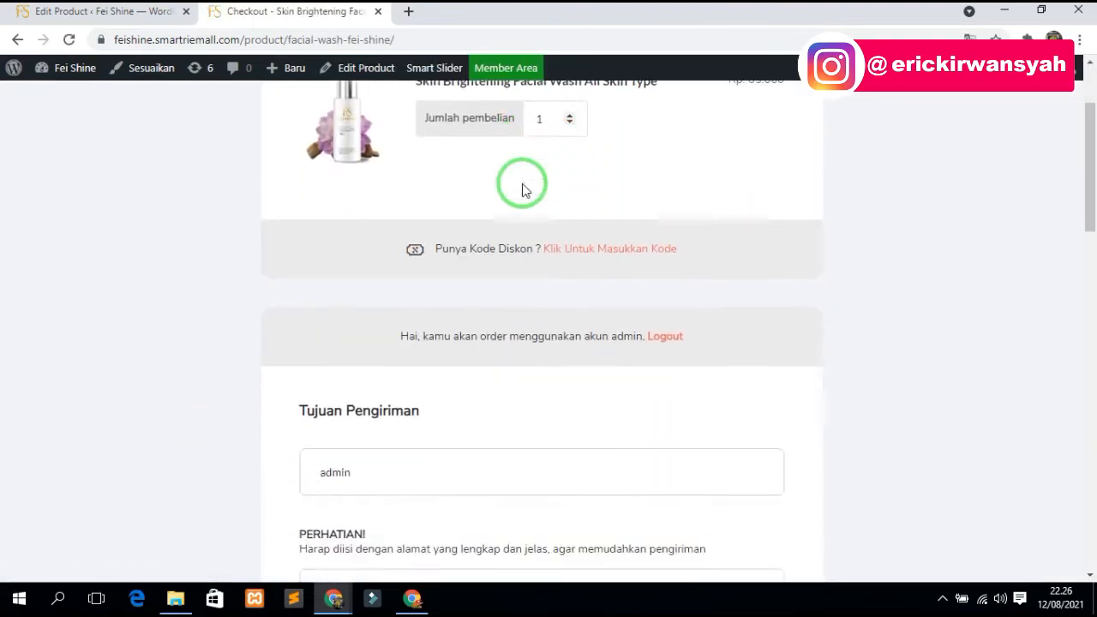
{"action": "scroll", "coordinate": [422, 401], "scroll_direction": "down", "scroll_amount": 4}
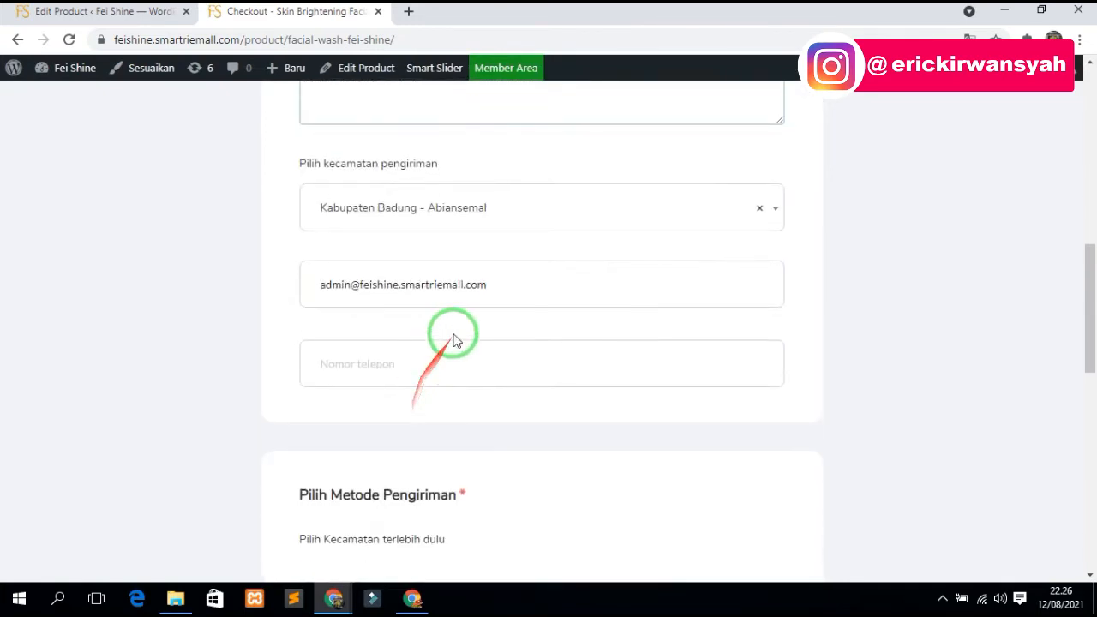
{"action": "scroll", "coordinate": [439, 363], "scroll_direction": "down", "scroll_amount": 7}
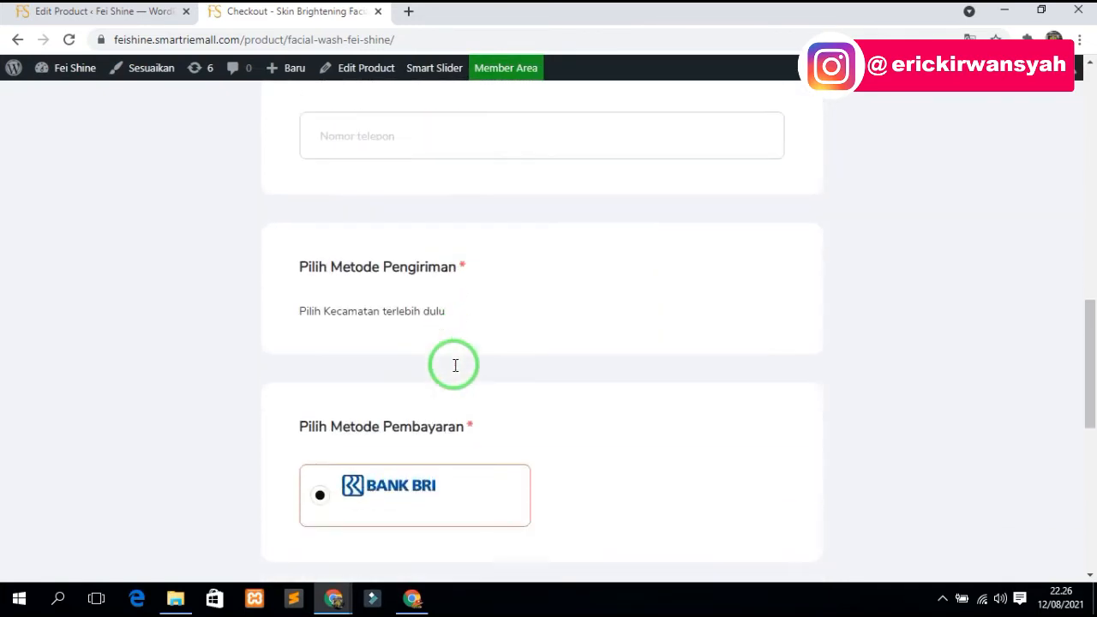
{"action": "scroll", "coordinate": [455, 370], "scroll_direction": "down", "scroll_amount": 3}
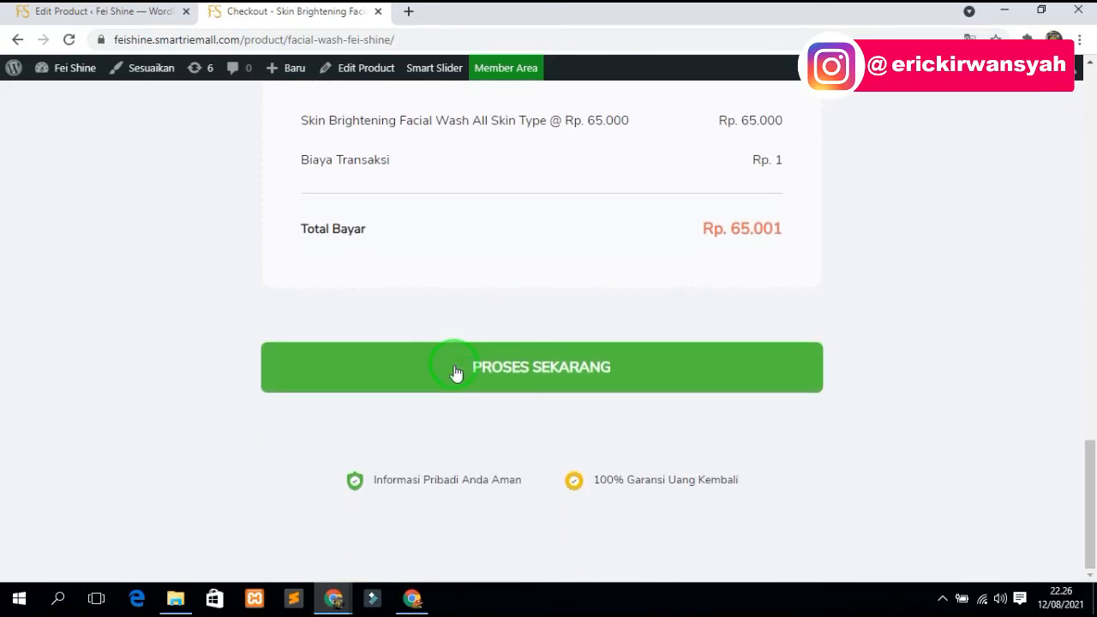
{"action": "scroll", "coordinate": [563, 364], "scroll_direction": "up", "scroll_amount": 11}
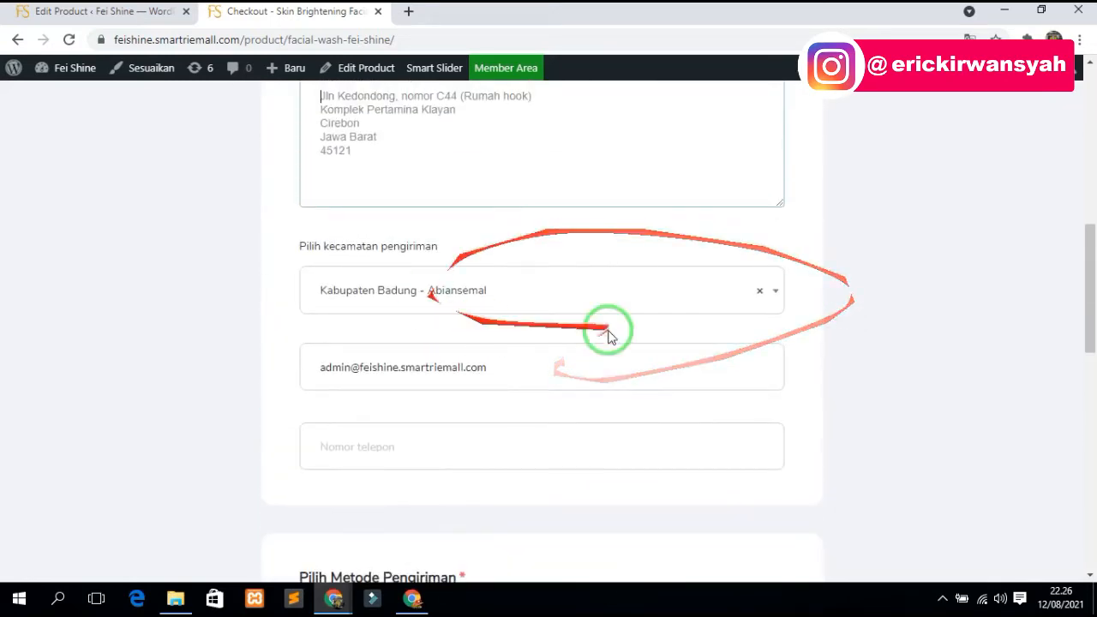
{"action": "scroll", "coordinate": [669, 268], "scroll_direction": "up", "scroll_amount": 1}
{"action": "scroll", "coordinate": [669, 267], "scroll_direction": "up", "scroll_amount": 3}
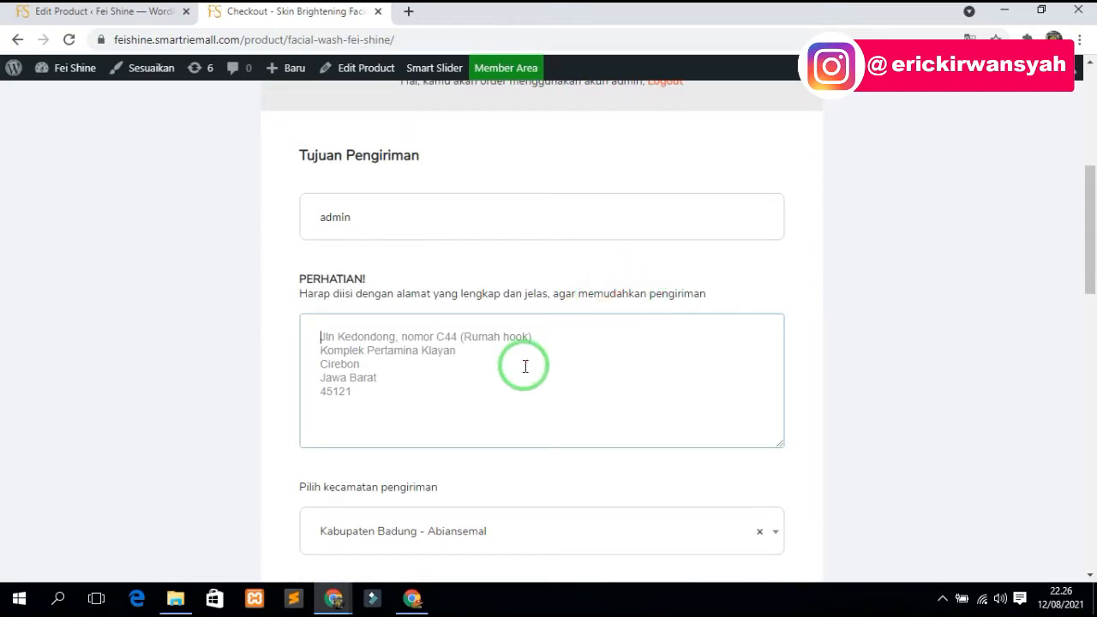
{"action": "scroll", "coordinate": [526, 364], "scroll_direction": "up", "scroll_amount": 3}
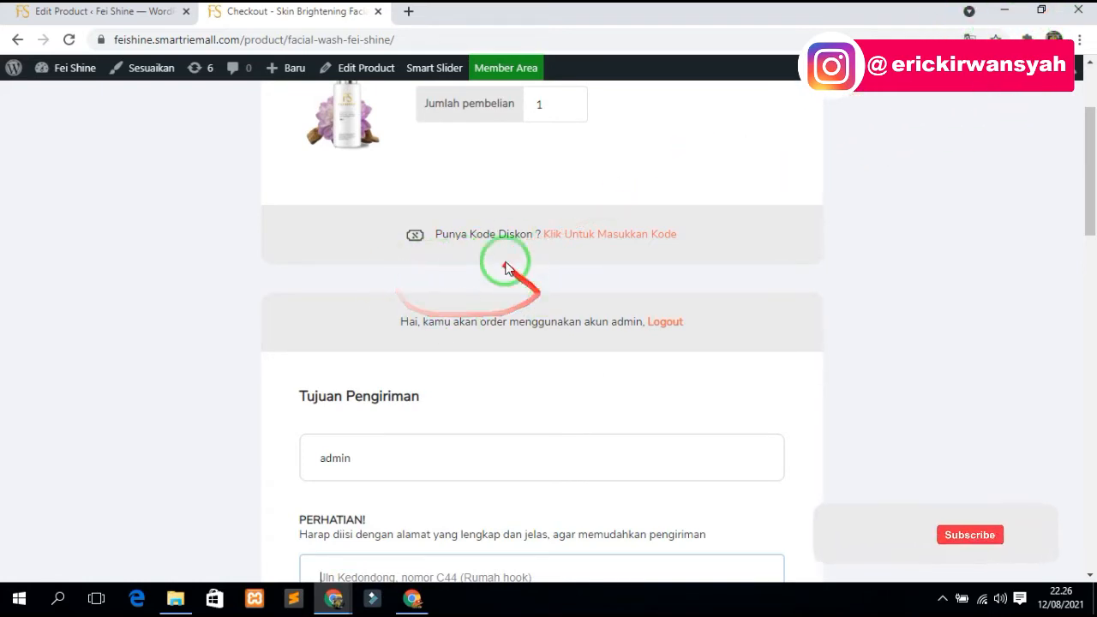
{"action": "scroll", "coordinate": [574, 322], "scroll_direction": "up", "scroll_amount": 2}
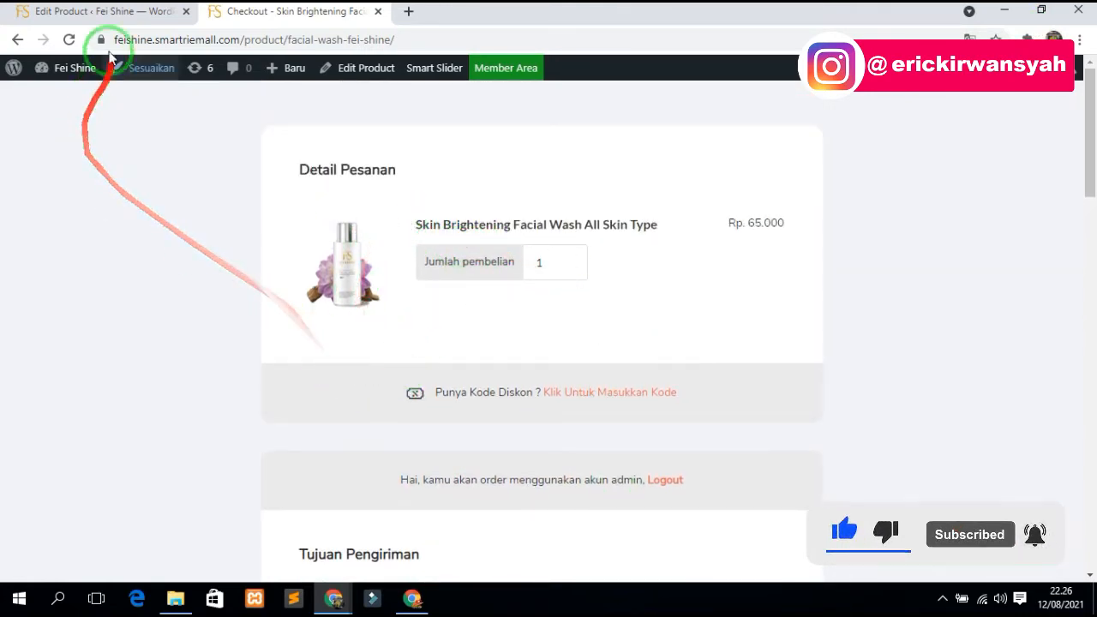
- Leave the checkout, return to the Products page, then go back to the product editor
{"action": "left_click", "coordinate": [99, 11]}
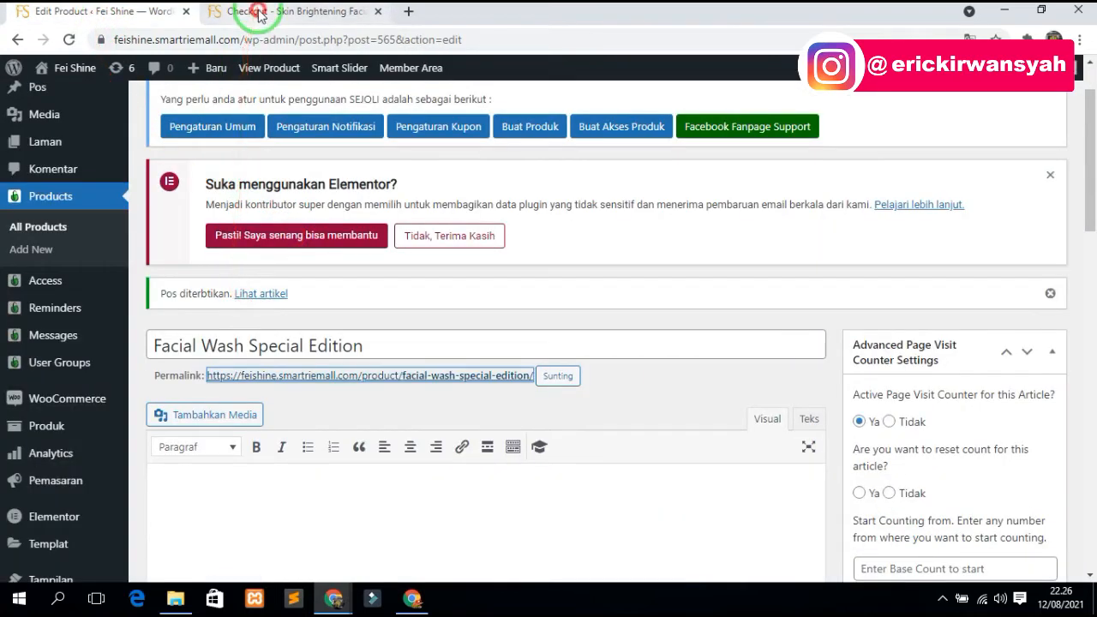
{"action": "left_click", "coordinate": [249, 11]}
{"action": "left_click", "coordinate": [19, 40]}
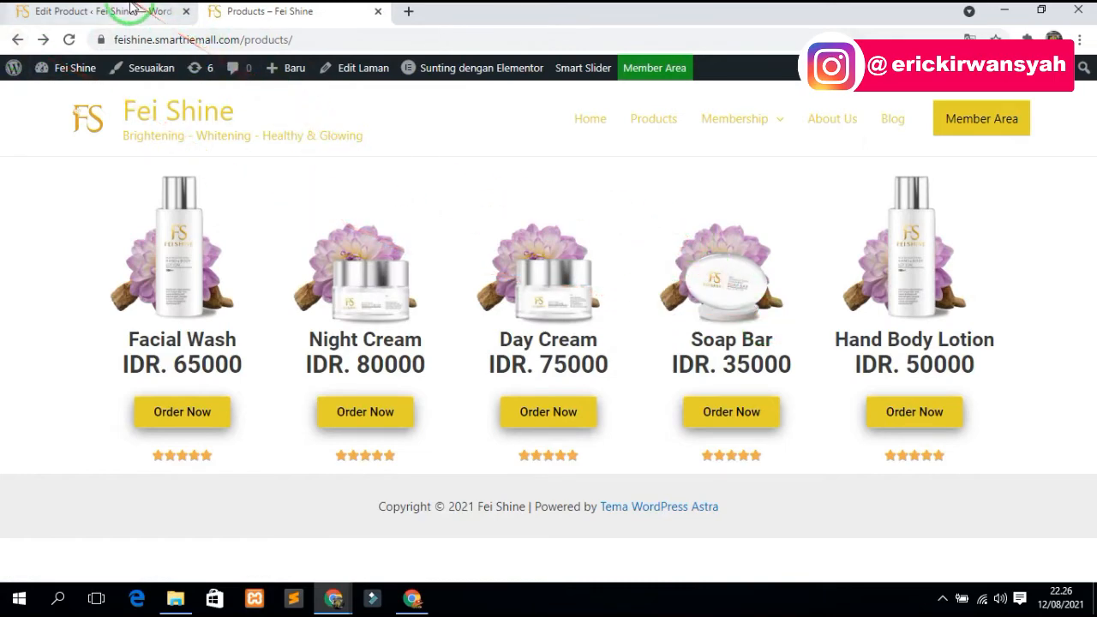
{"action": "left_click", "coordinate": [102, 11]}
- Check the Sejoli stats on Dasbor: Total Lead 0, Total Sales 0, Total Omset Rp. 0
{"action": "scroll", "coordinate": [24, 221], "scroll_direction": "up", "scroll_amount": 2}
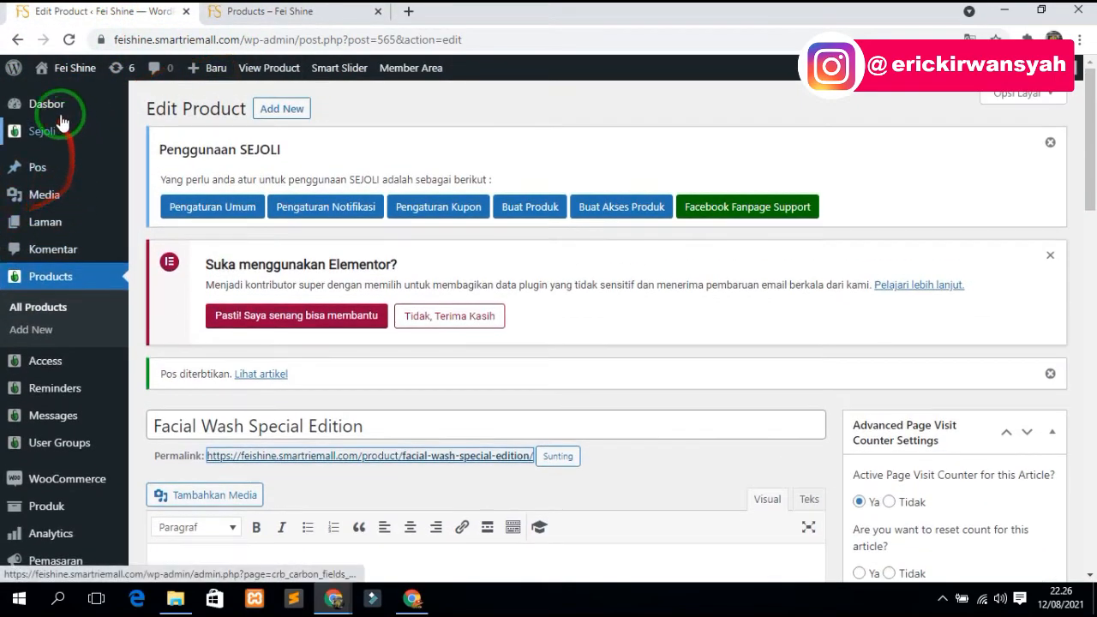
{"action": "left_click", "coordinate": [43, 103]}
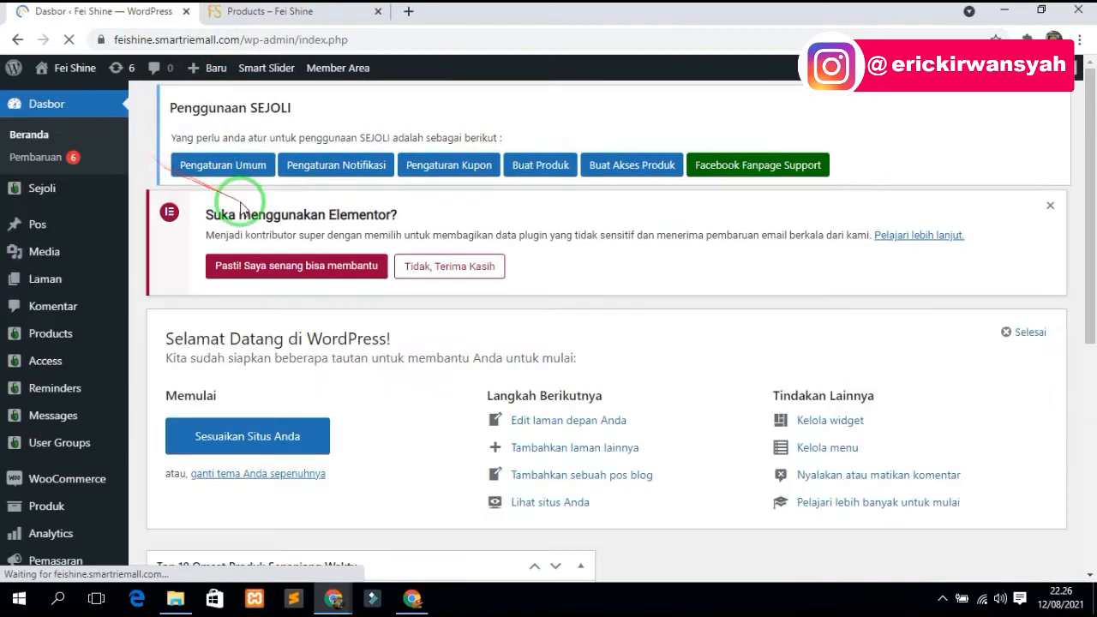
{"action": "scroll", "coordinate": [847, 363], "scroll_direction": "down", "scroll_amount": 5}
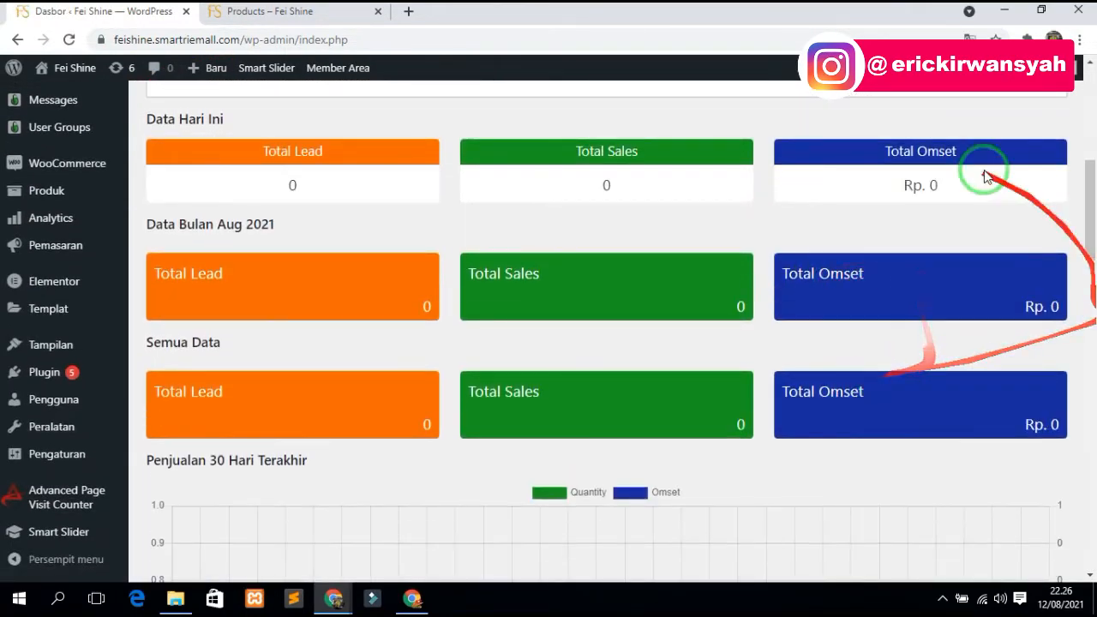
{"action": "scroll", "coordinate": [48, 333], "scroll_direction": "up", "scroll_amount": 4}
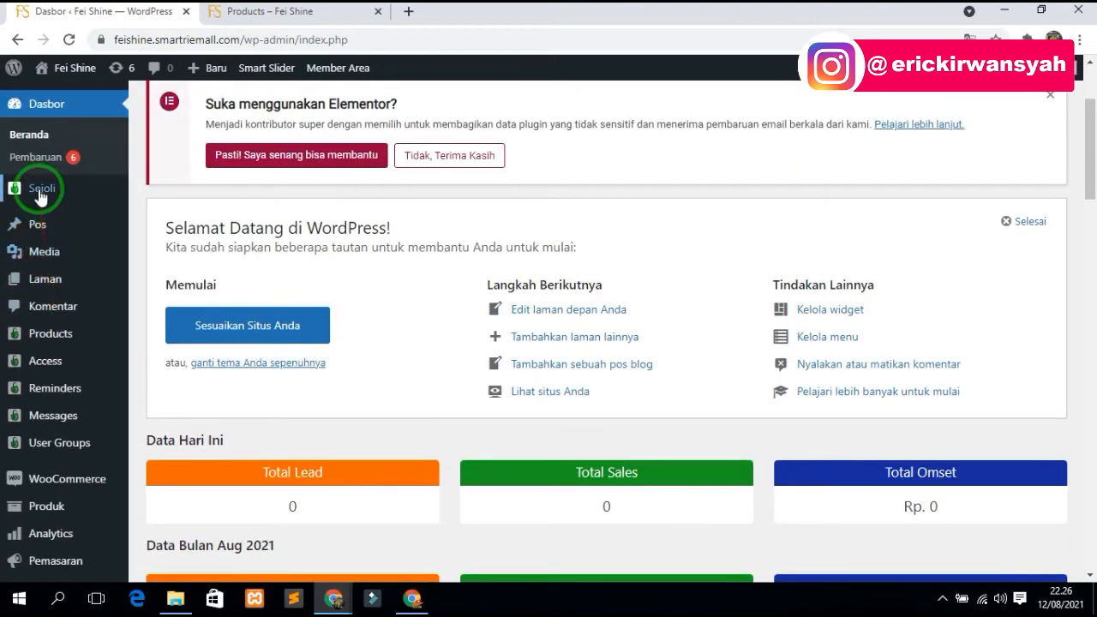
- Review the empty Sejoli Penjualan and Komisi tables, then head back to Dasbor
{"action": "mouse_move", "coordinate": [34, 186]}
{"action": "left_click", "coordinate": [169, 243]}
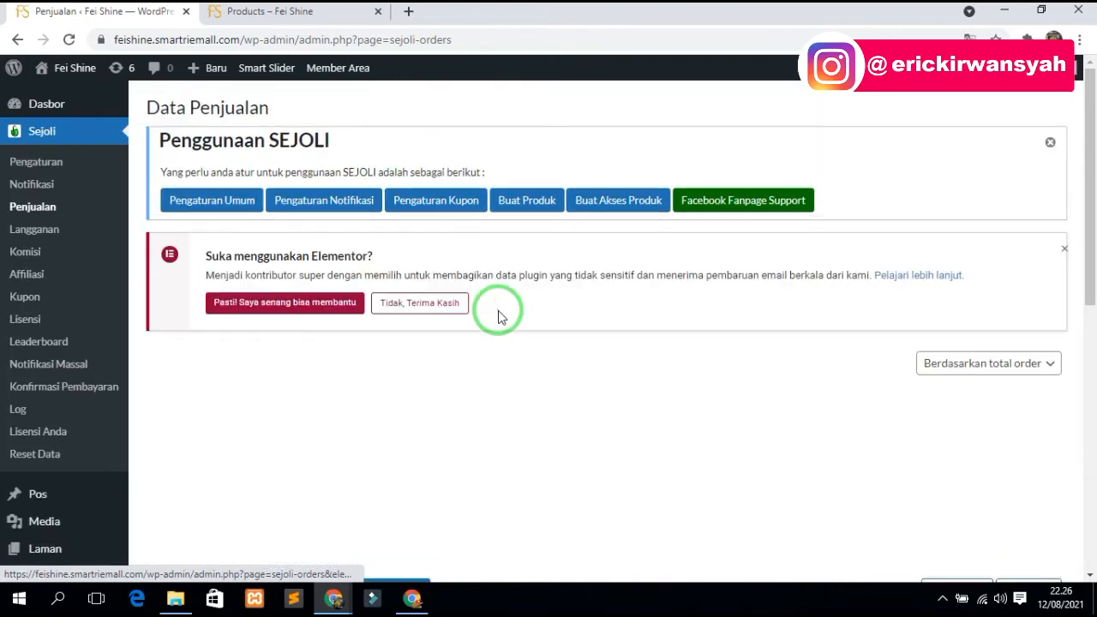
{"action": "scroll", "coordinate": [495, 314], "scroll_direction": "down", "scroll_amount": 4}
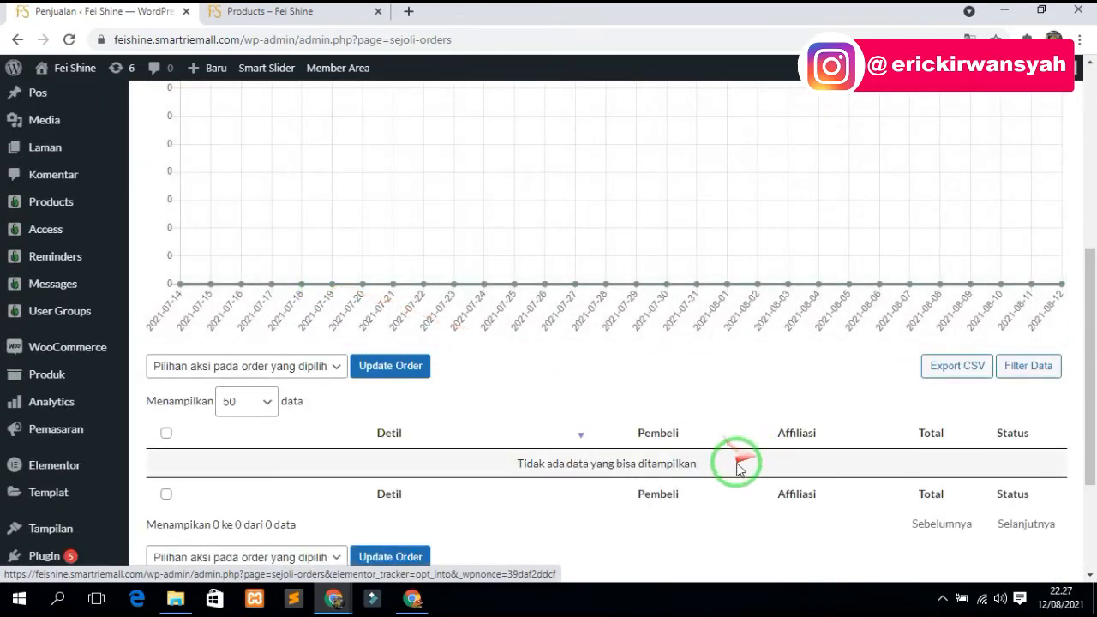
{"action": "left_click_drag", "start_coordinate": [738, 467], "coordinate": [502, 463]}
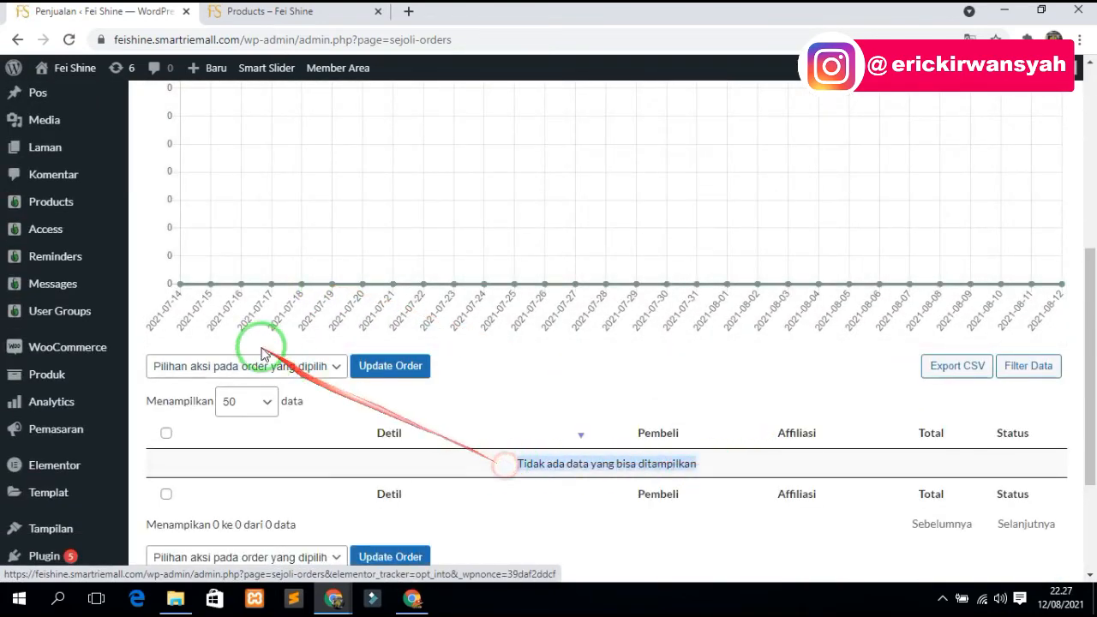
{"action": "scroll", "coordinate": [47, 283], "scroll_direction": "up", "scroll_amount": 2}
{"action": "scroll", "coordinate": [47, 283], "scroll_direction": "up", "scroll_amount": 3}
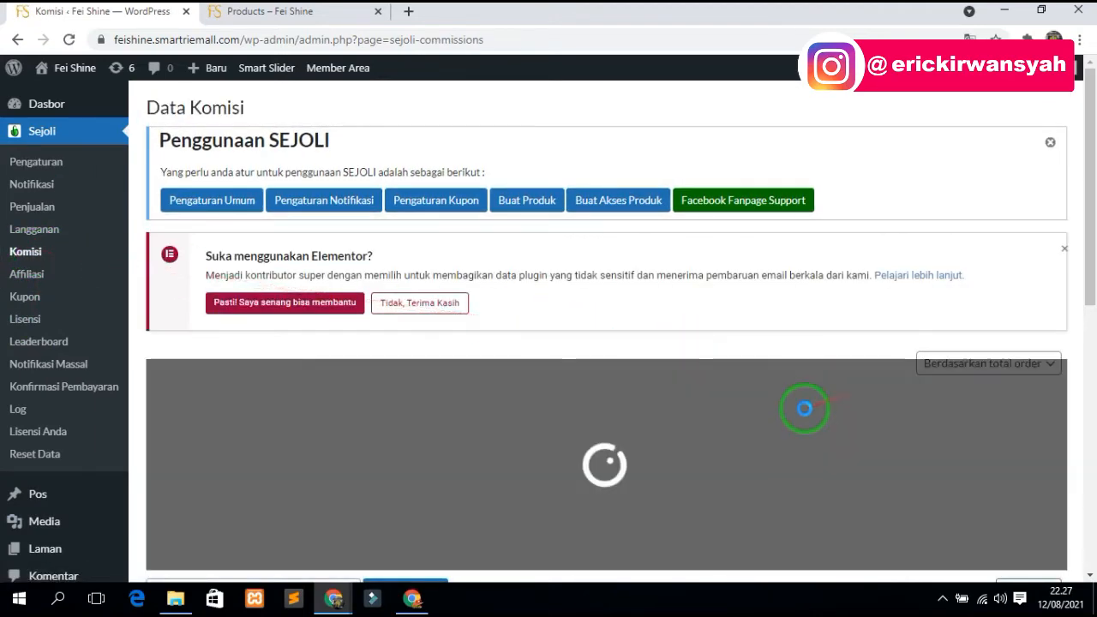
{"action": "scroll", "coordinate": [721, 422], "scroll_direction": "down", "scroll_amount": 3}
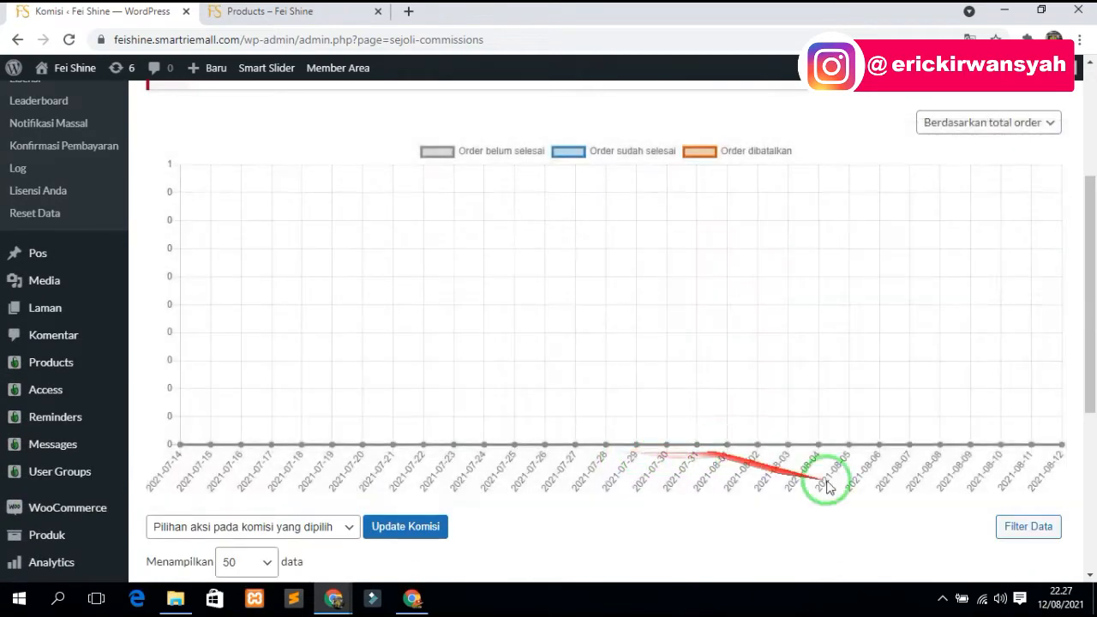
{"action": "scroll", "coordinate": [823, 463], "scroll_direction": "down", "scroll_amount": 4}
{"action": "left_click_drag", "start_coordinate": [739, 303], "coordinate": [458, 291]}
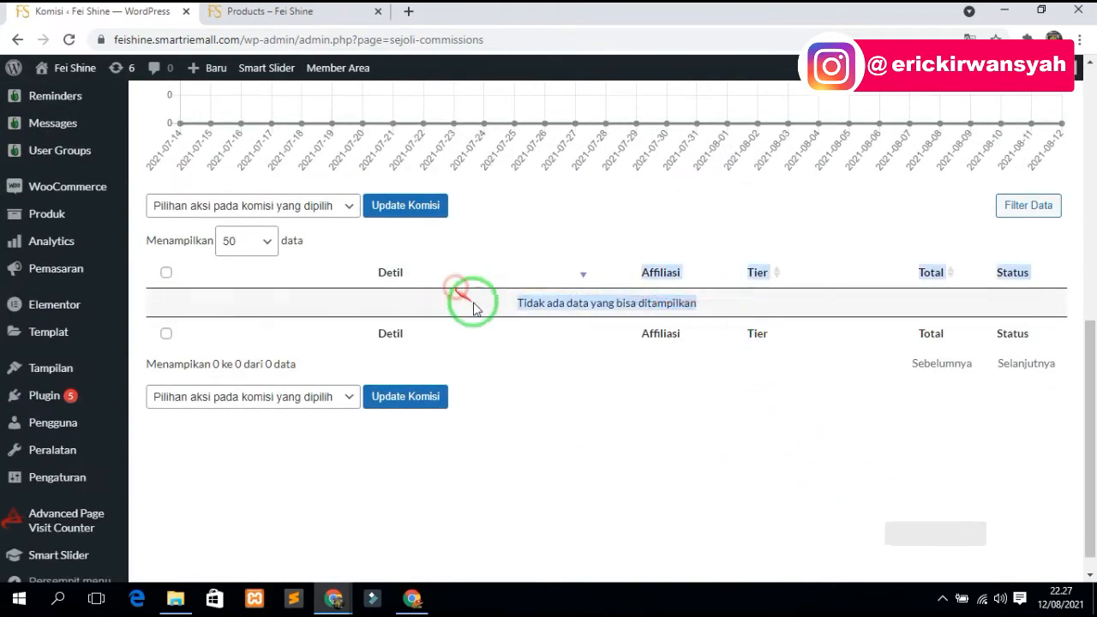
{"action": "left_click", "coordinate": [724, 306]}
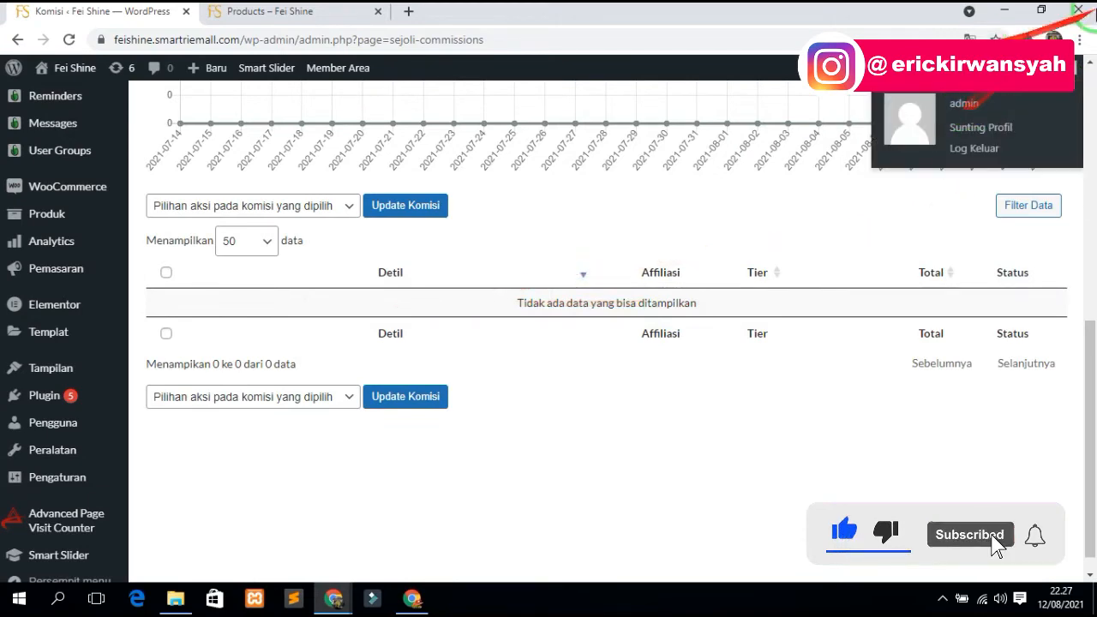
{"action": "scroll", "coordinate": [35, 338], "scroll_direction": "up", "scroll_amount": 2}
{"action": "mouse_move", "coordinate": [12, 347]}
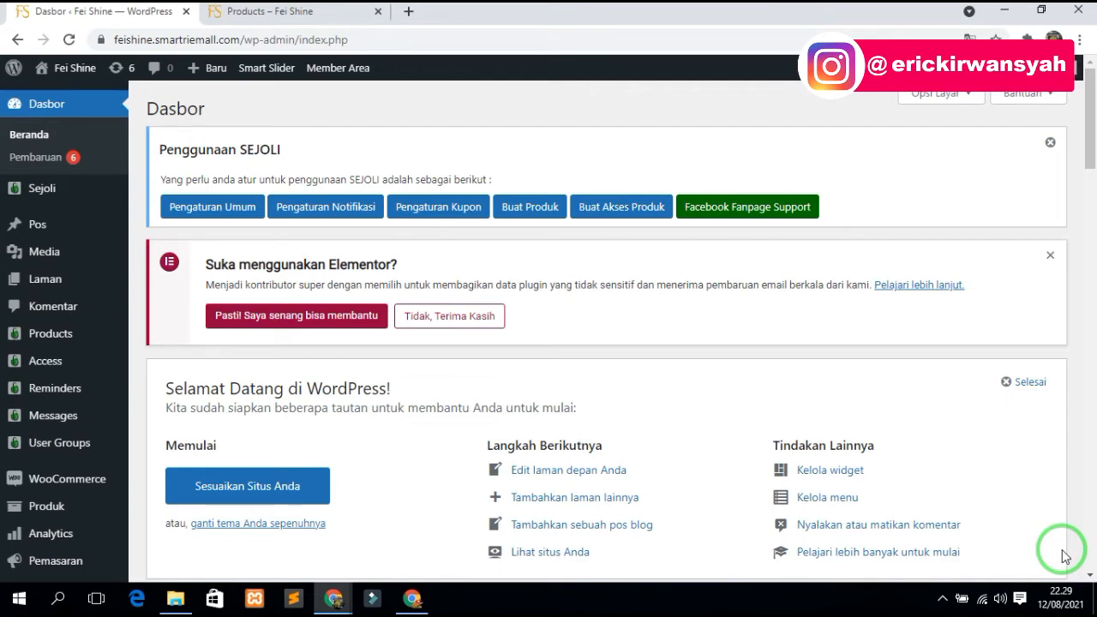
- Open Membership > Distributor on the live site and scroll through 'Distributor Resmi Fei Shine Skincare'
{"action": "left_click", "coordinate": [289, 12]}
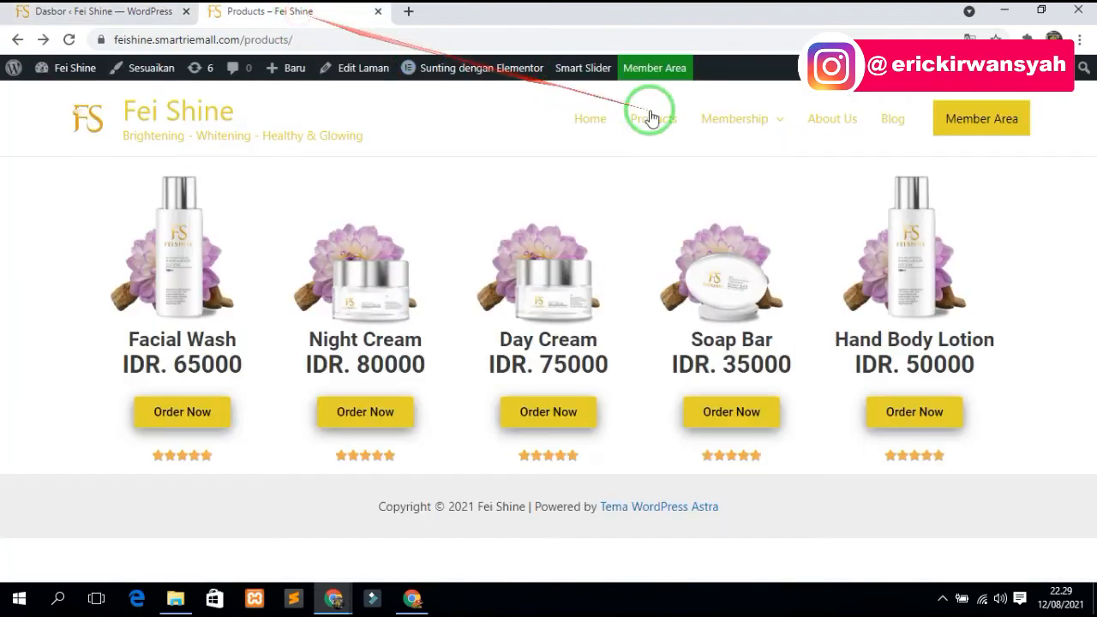
{"action": "mouse_move", "coordinate": [734, 120]}
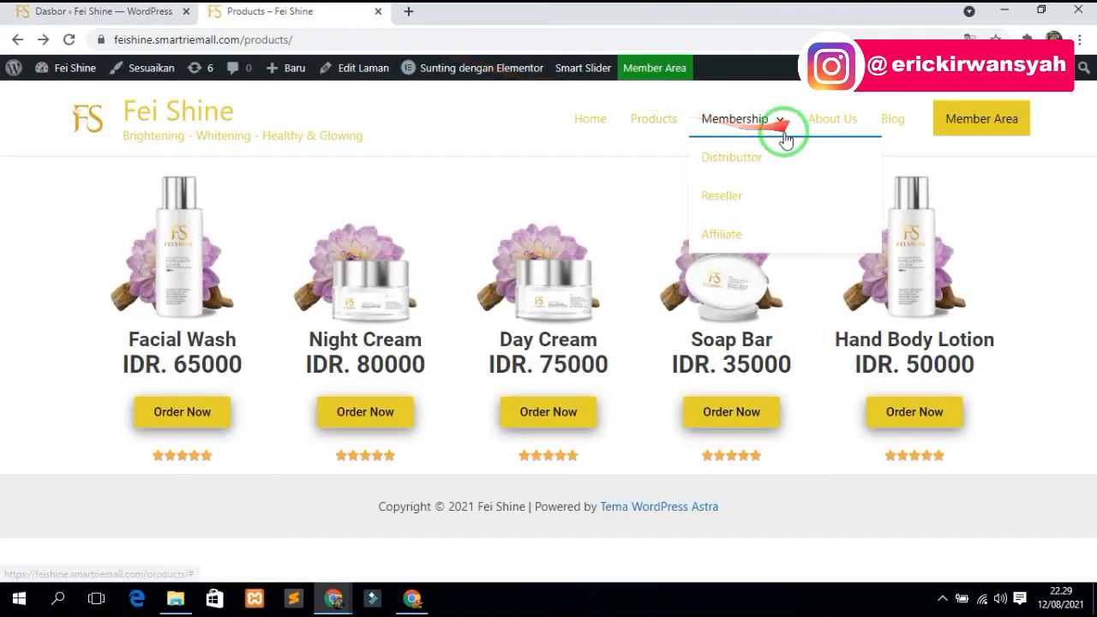
{"action": "left_click", "coordinate": [724, 161]}
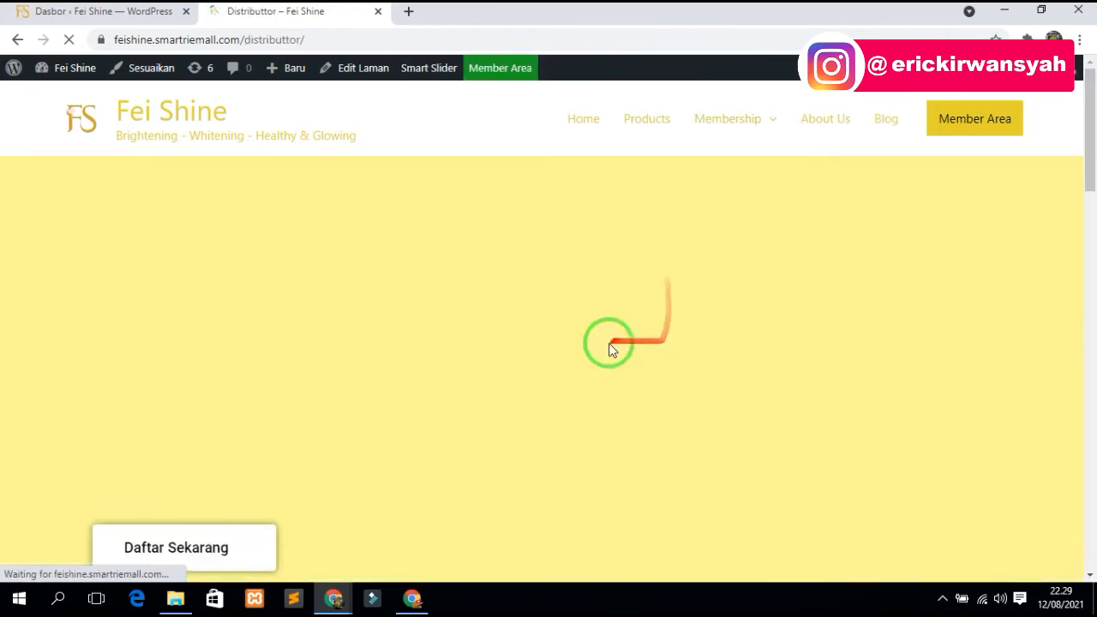
{"action": "scroll", "coordinate": [215, 331], "scroll_direction": "down", "scroll_amount": 12}
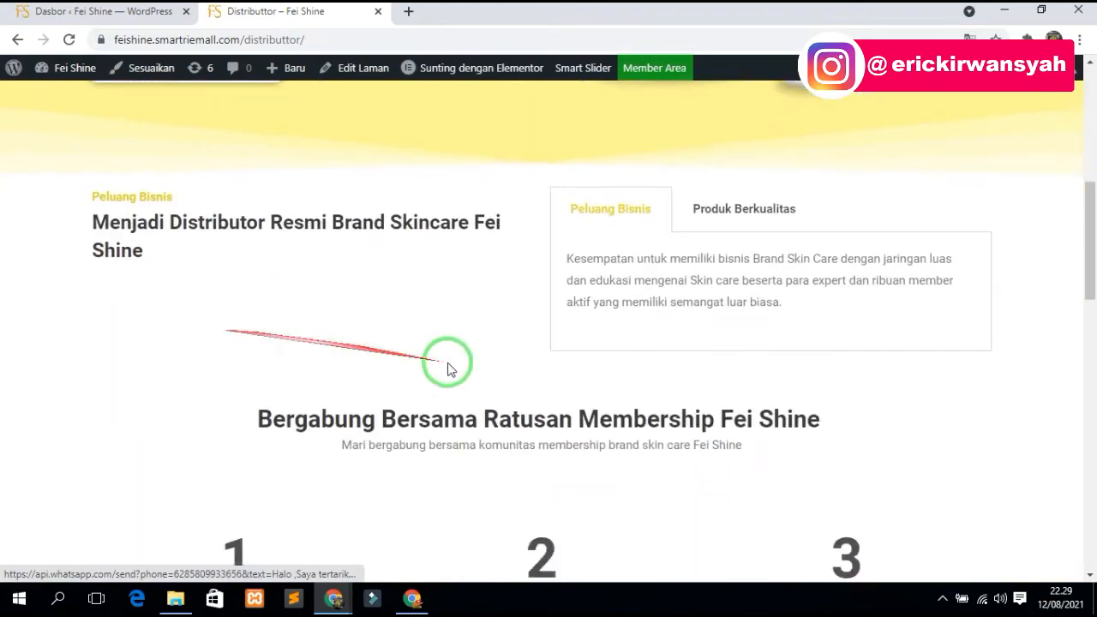
{"action": "scroll", "coordinate": [514, 360], "scroll_direction": "down", "scroll_amount": 5}
{"action": "scroll", "coordinate": [522, 460], "scroll_direction": "up", "scroll_amount": 12}
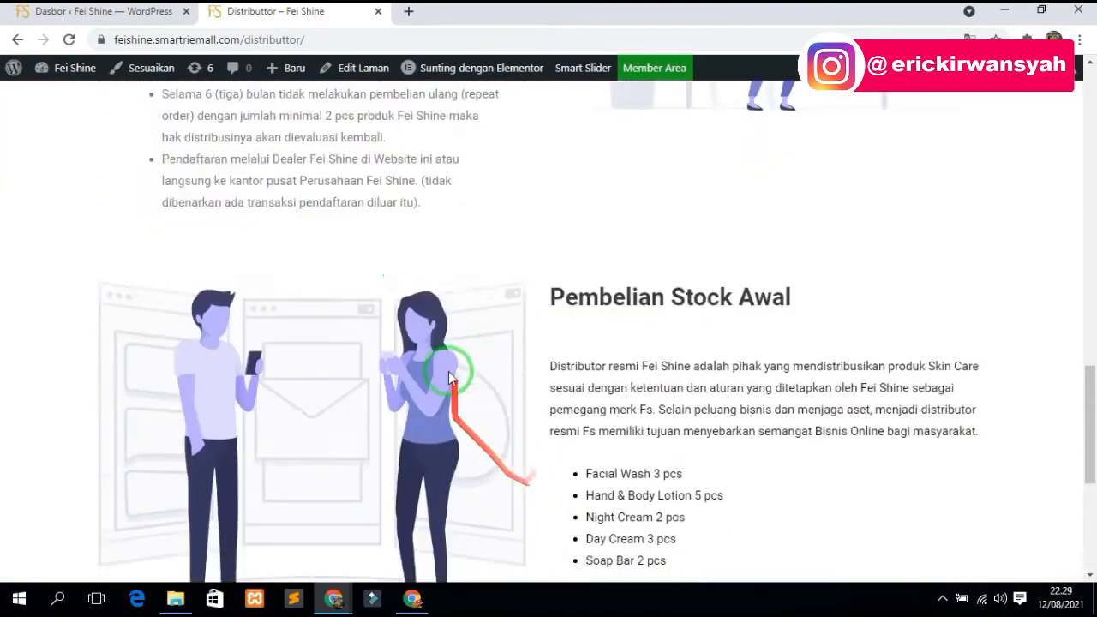
{"action": "scroll", "coordinate": [296, 348], "scroll_direction": "up", "scroll_amount": 4}
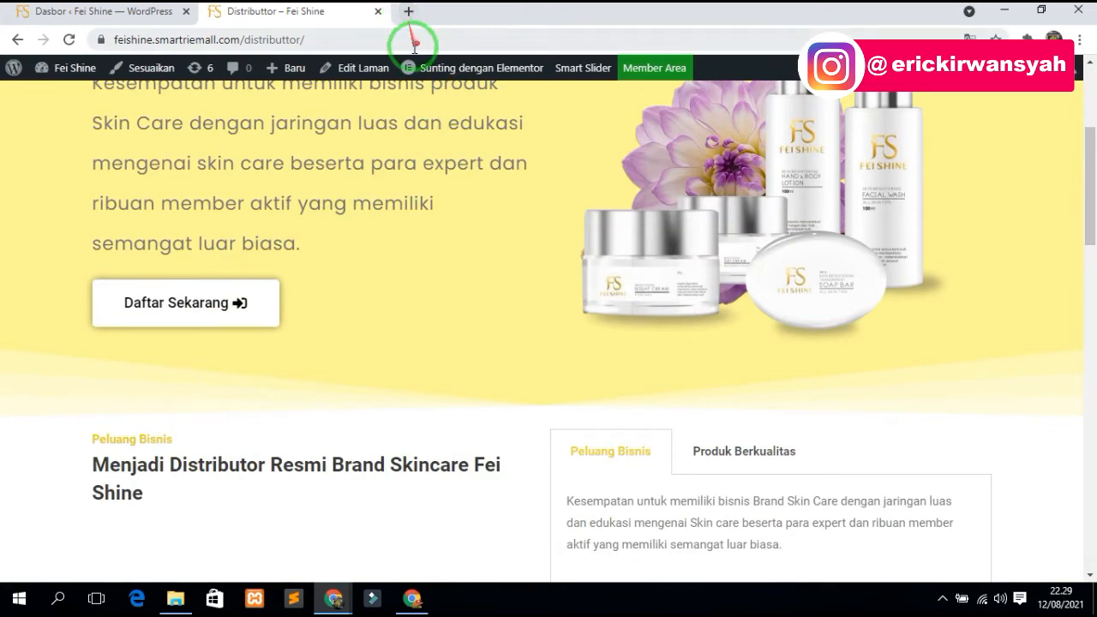
{"action": "scroll", "coordinate": [482, 362], "scroll_direction": "up", "scroll_amount": 3}
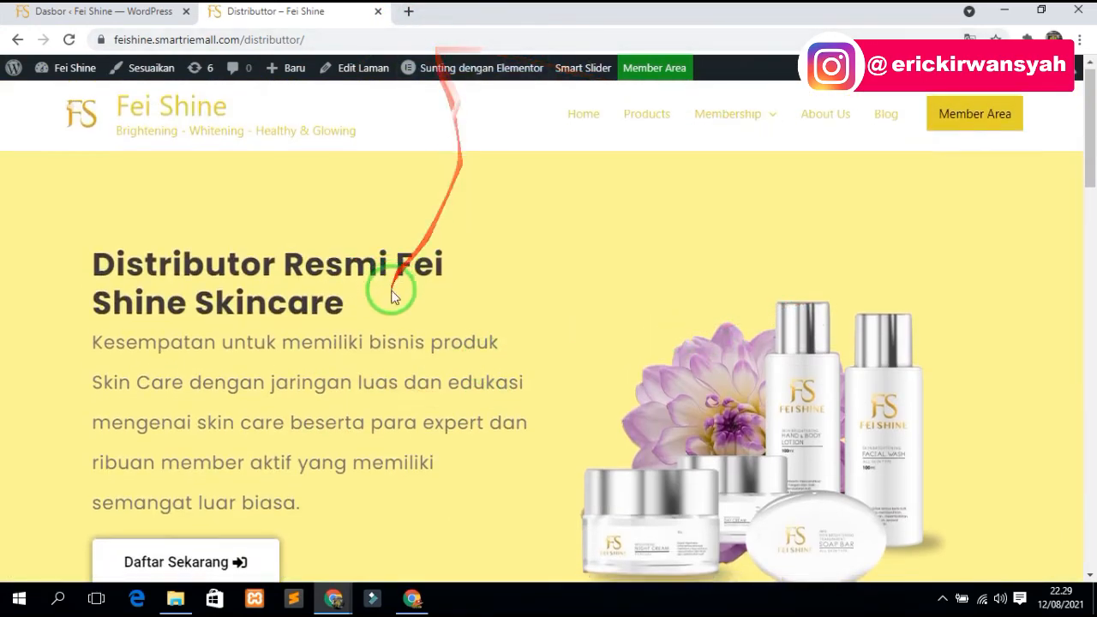
{"action": "scroll", "coordinate": [368, 266], "scroll_direction": "down", "scroll_amount": 2}
{"action": "scroll", "coordinate": [361, 257], "scroll_direction": "up", "scroll_amount": 2}
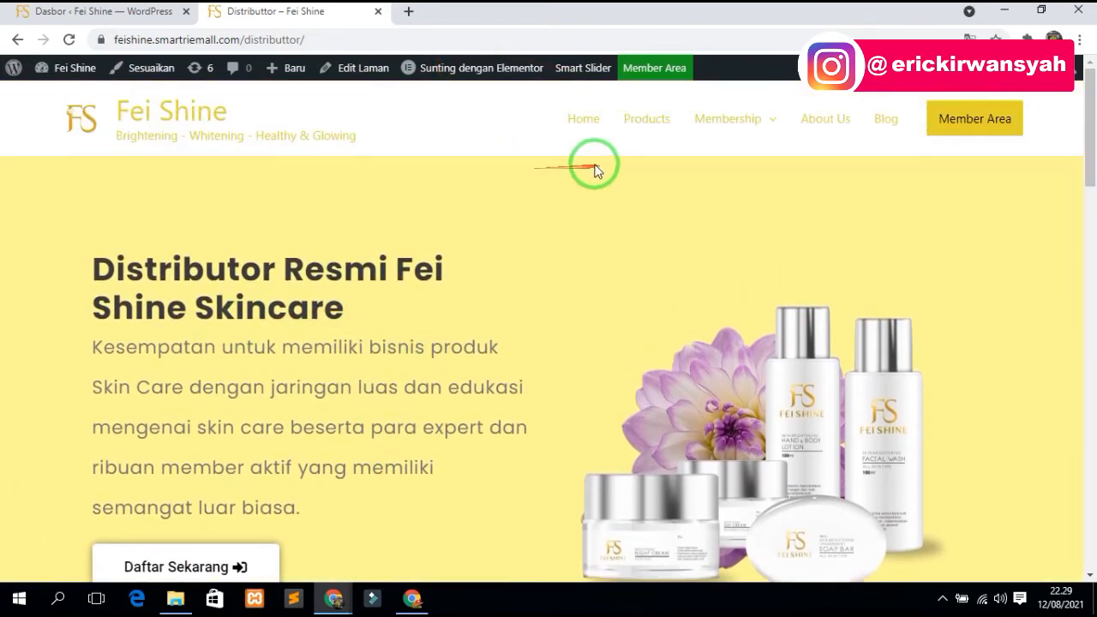
{"action": "mouse_move", "coordinate": [743, 139]}
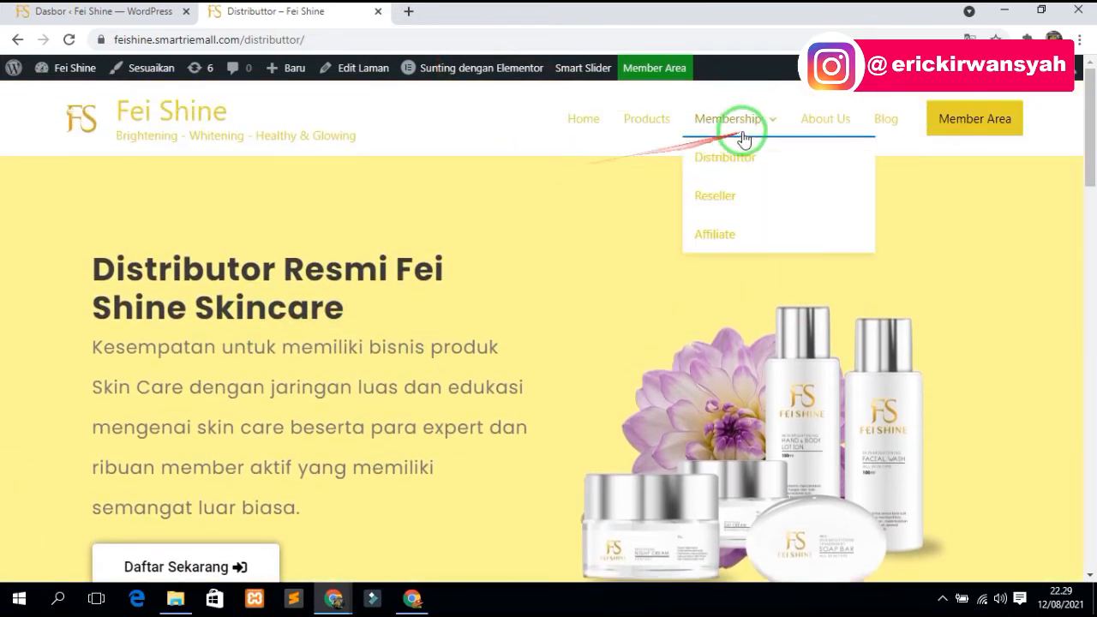
- Open a new browser tab and start typing 'wa li' in the address bar
{"action": "left_click", "coordinate": [409, 12]}
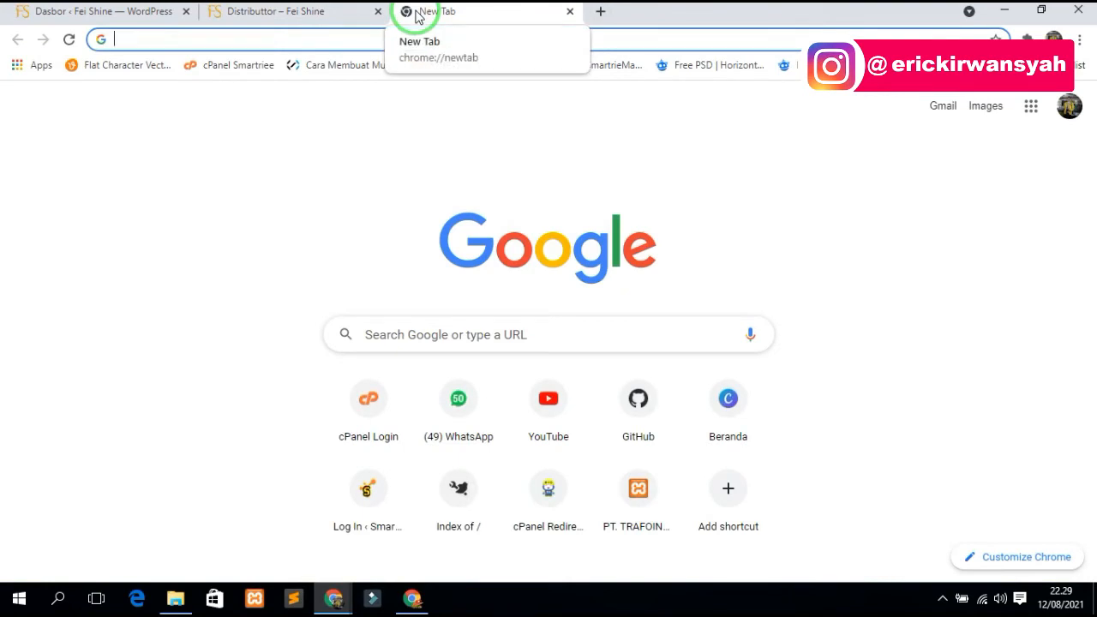
{"action": "type", "text": "wa li"}
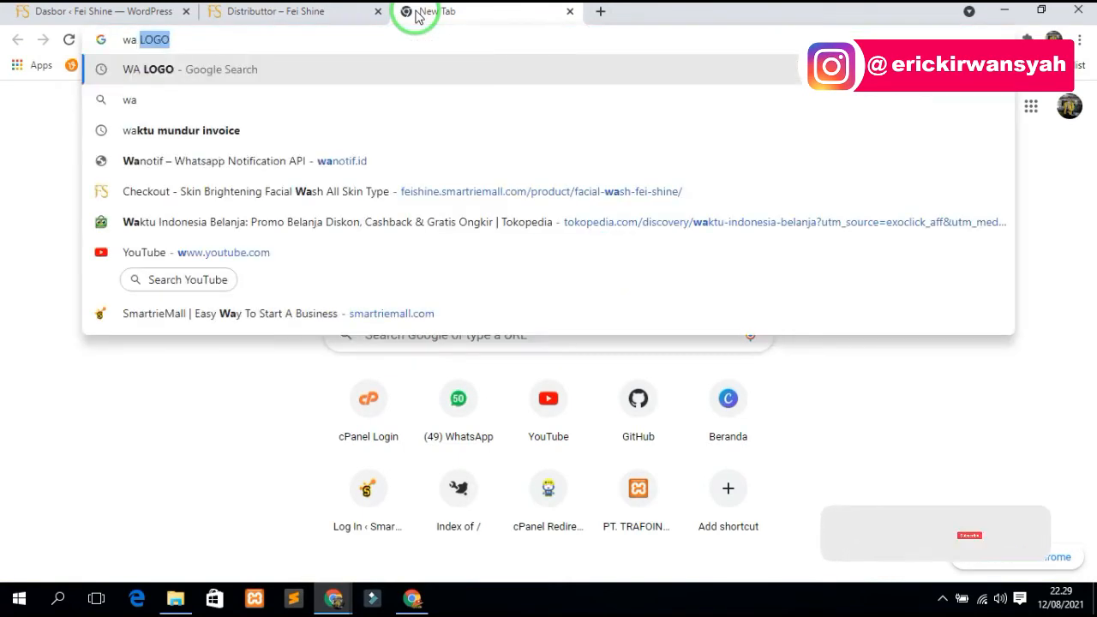
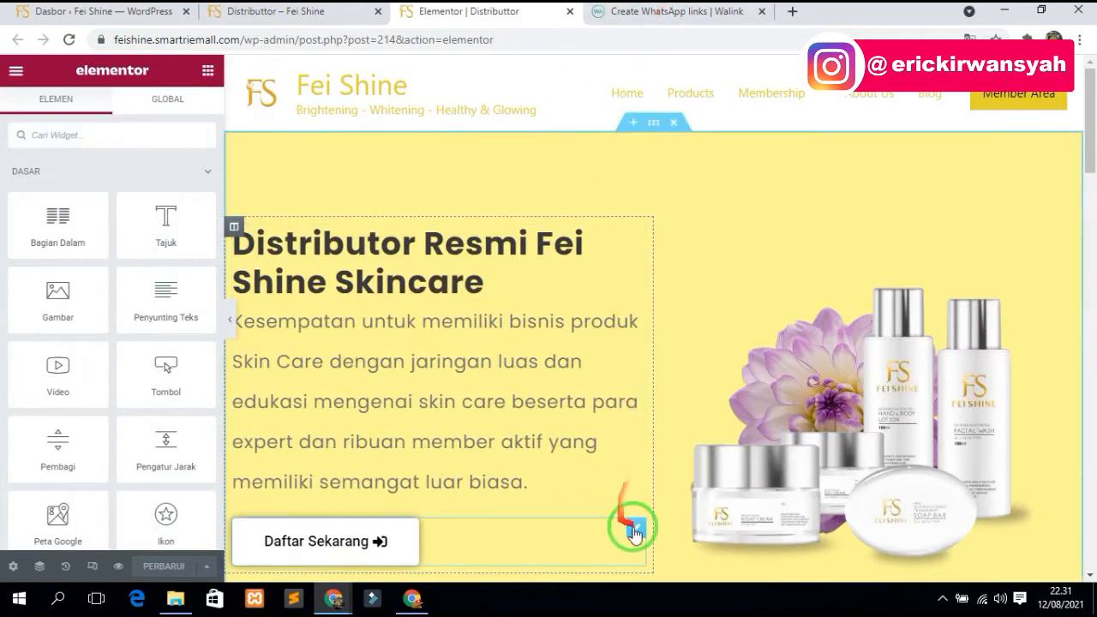
- Replace the Daftar Sekarang button's link with the copied wa.link URL and update the page
{"action": "left_click", "coordinate": [513, 509]}
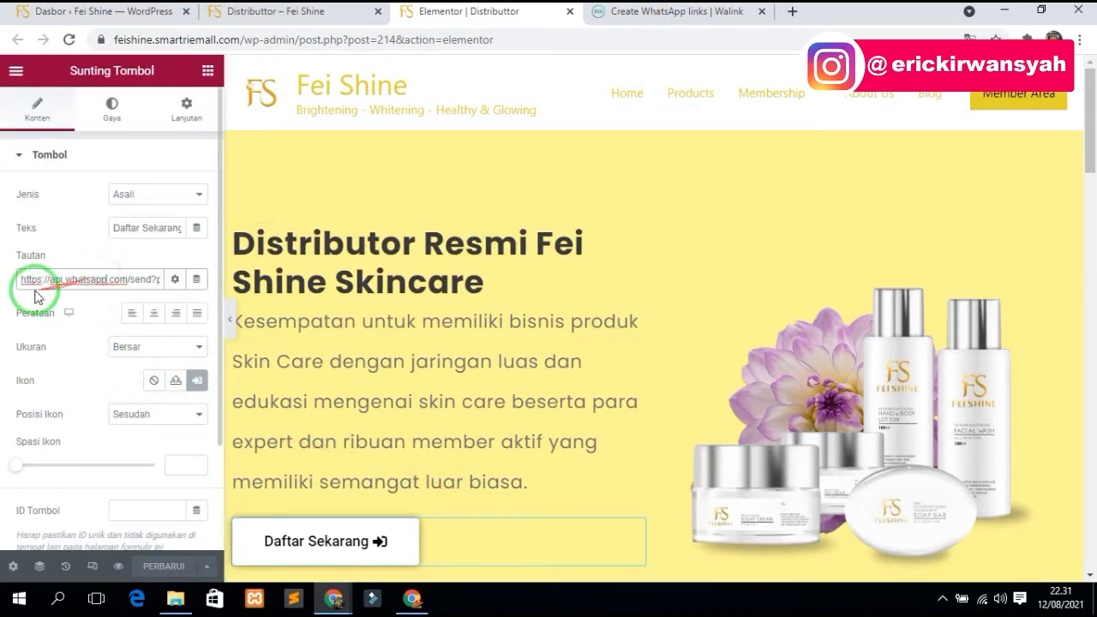
{"action": "left_click_drag", "start_coordinate": [51, 279], "coordinate": [291, 283]}
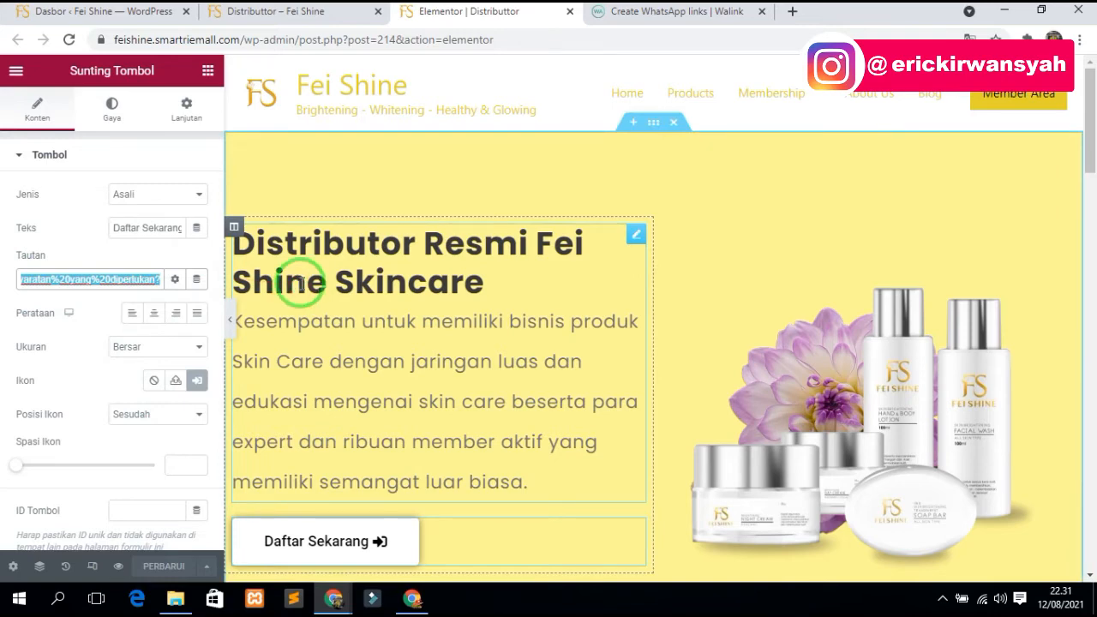
{"action": "left_click", "coordinate": [660, 12]}
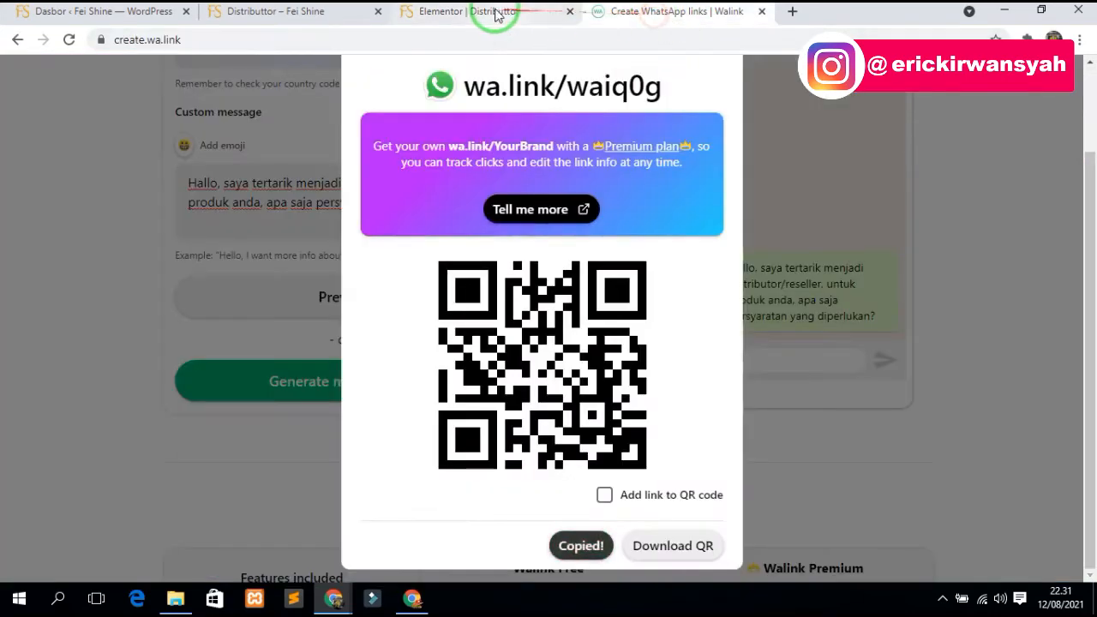
{"action": "left_click", "coordinate": [496, 15]}
{"action": "left_click", "coordinate": [173, 565]}
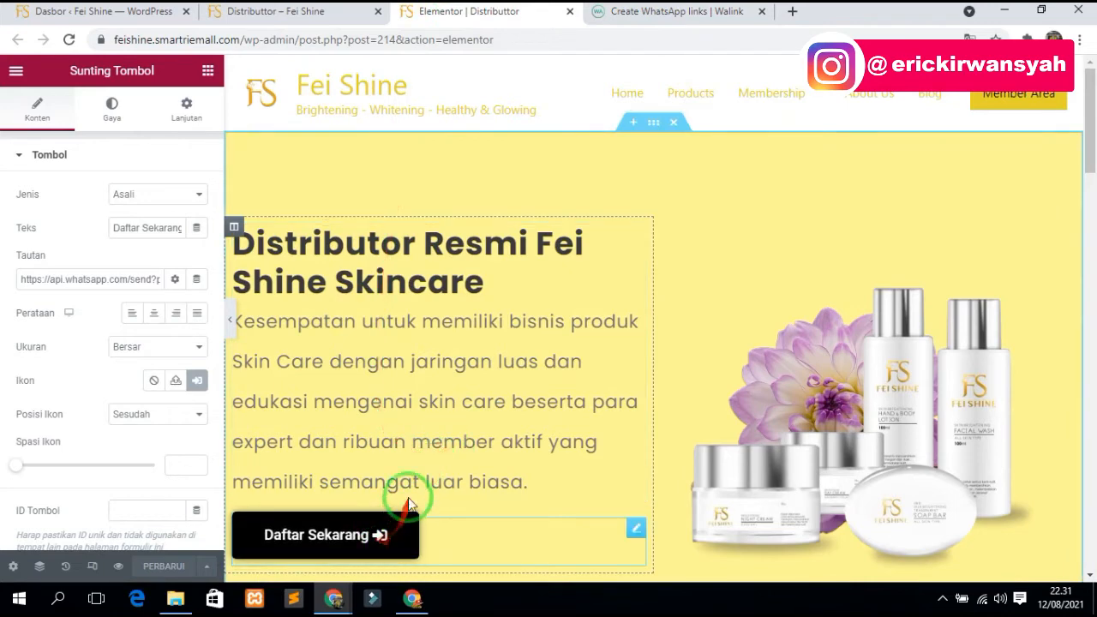
- Open the live Distributtor page's Daftar Sekarang link to confirm it starts the WhatsApp reseller enquiry
{"action": "left_click", "coordinate": [283, 12]}
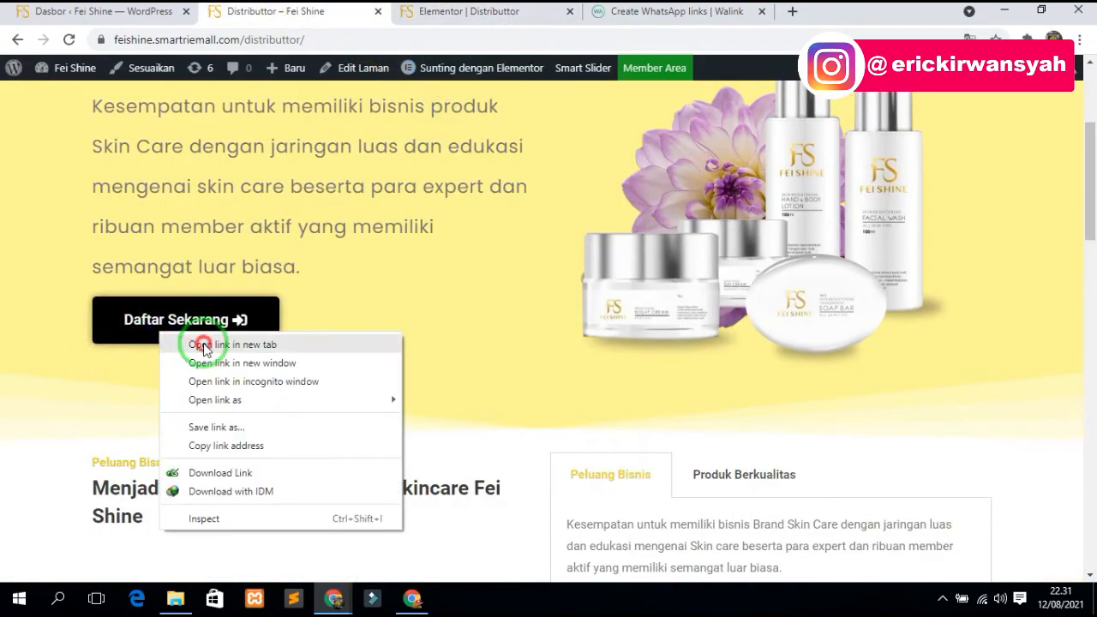
{"action": "left_click", "coordinate": [203, 345]}
{"action": "left_click", "coordinate": [419, 12]}
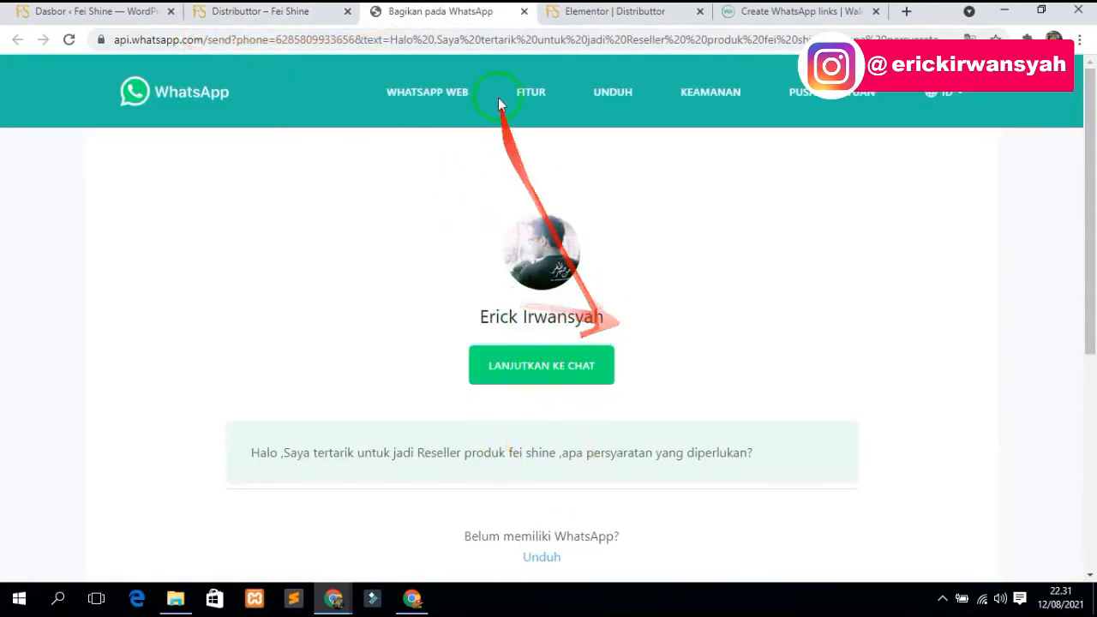
{"action": "left_click", "coordinate": [524, 11]}
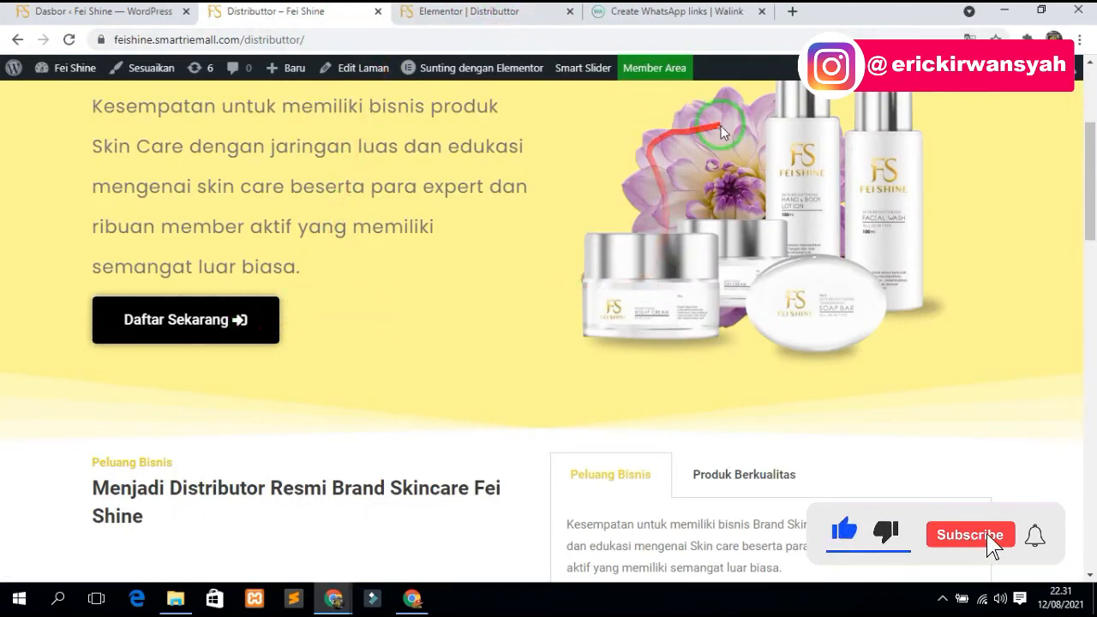
{"action": "scroll", "coordinate": [720, 133], "scroll_direction": "up", "scroll_amount": 3}
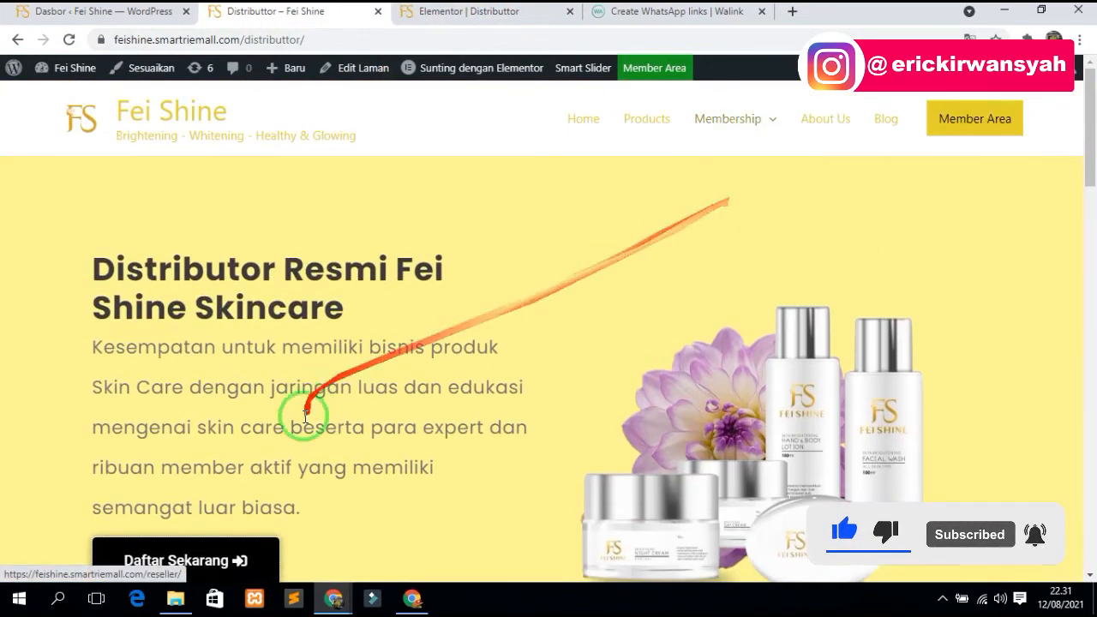
{"action": "scroll", "coordinate": [304, 417], "scroll_direction": "down", "scroll_amount": 15}
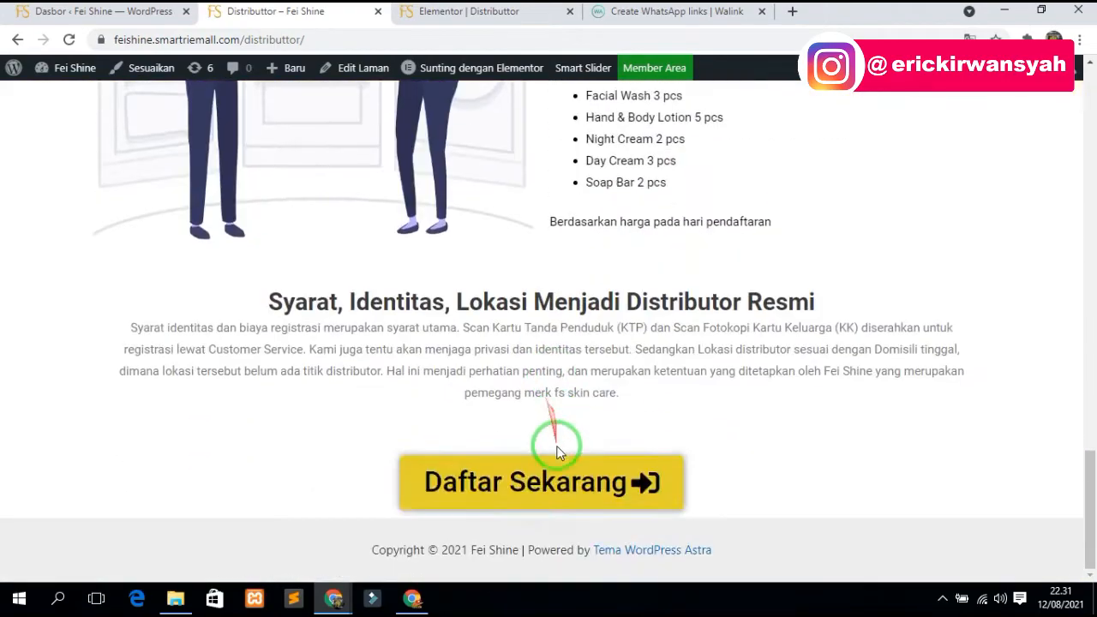
{"action": "scroll", "coordinate": [589, 485], "scroll_direction": "up", "scroll_amount": 15}
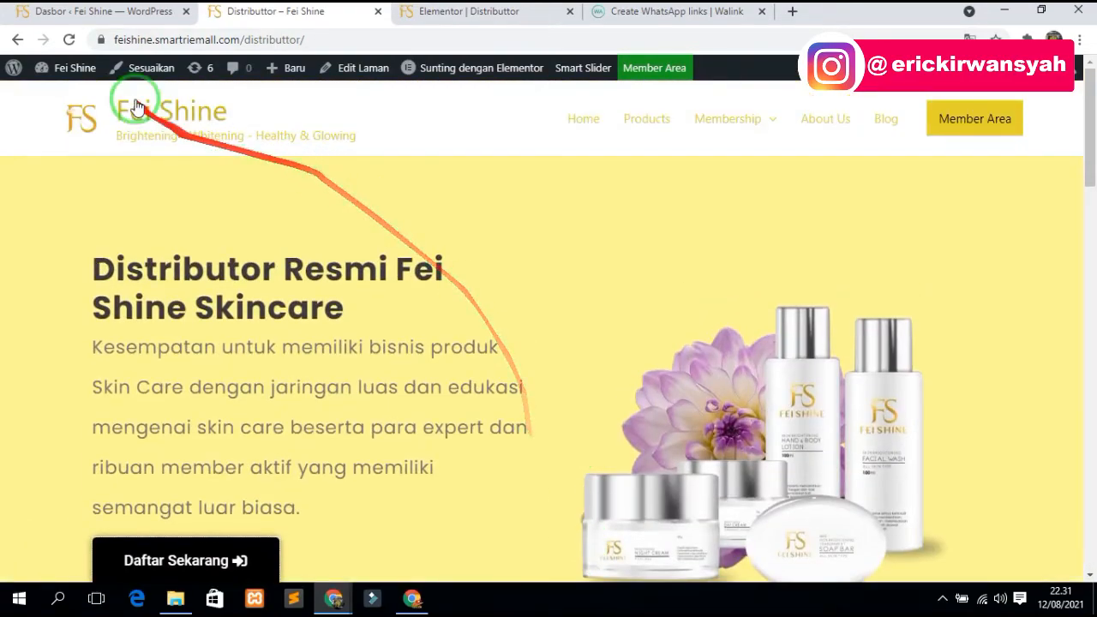
{"action": "scroll", "coordinate": [294, 343], "scroll_direction": "down", "scroll_amount": 3}
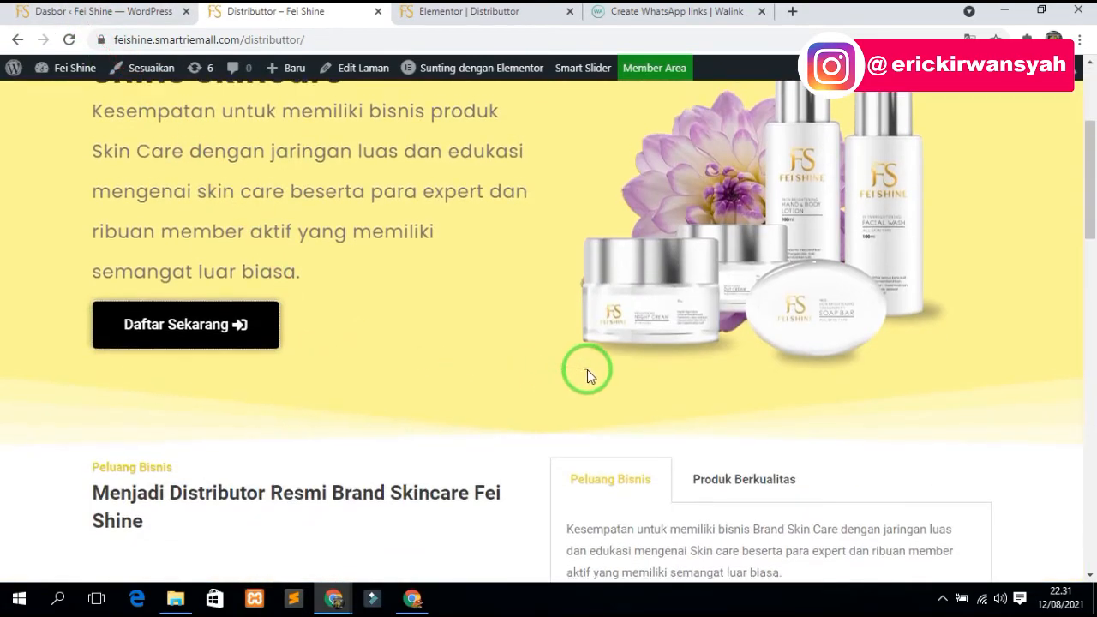
{"action": "scroll", "coordinate": [587, 369], "scroll_direction": "up", "scroll_amount": 3}
- Start a new product titled 'Paket Spesial Distributor'
{"action": "left_click", "coordinate": [86, 12]}
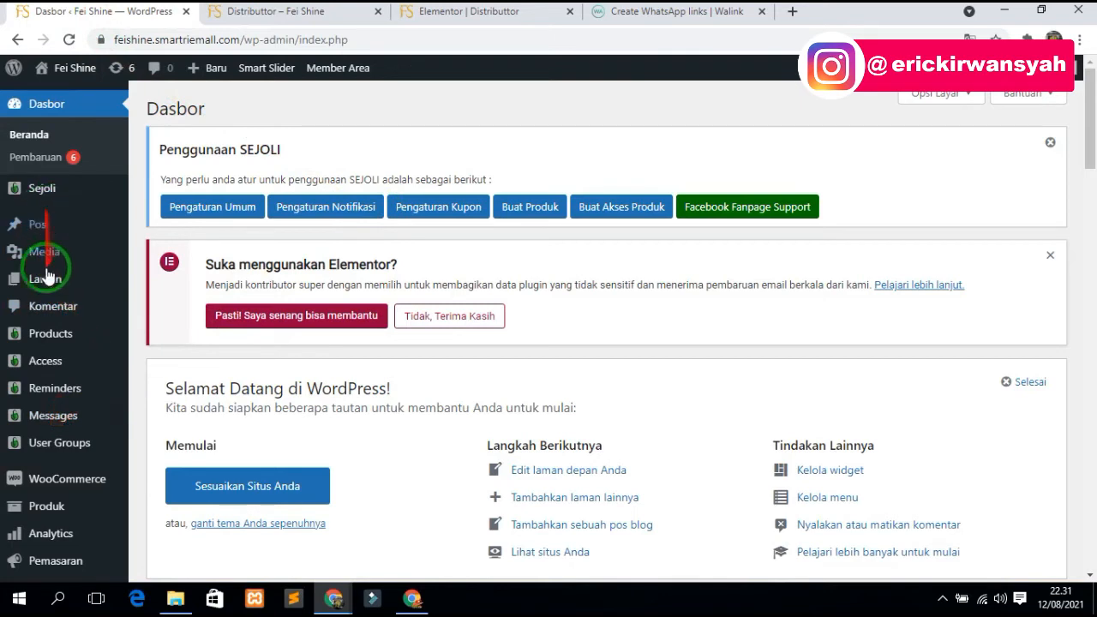
{"action": "mouse_move", "coordinate": [54, 334]}
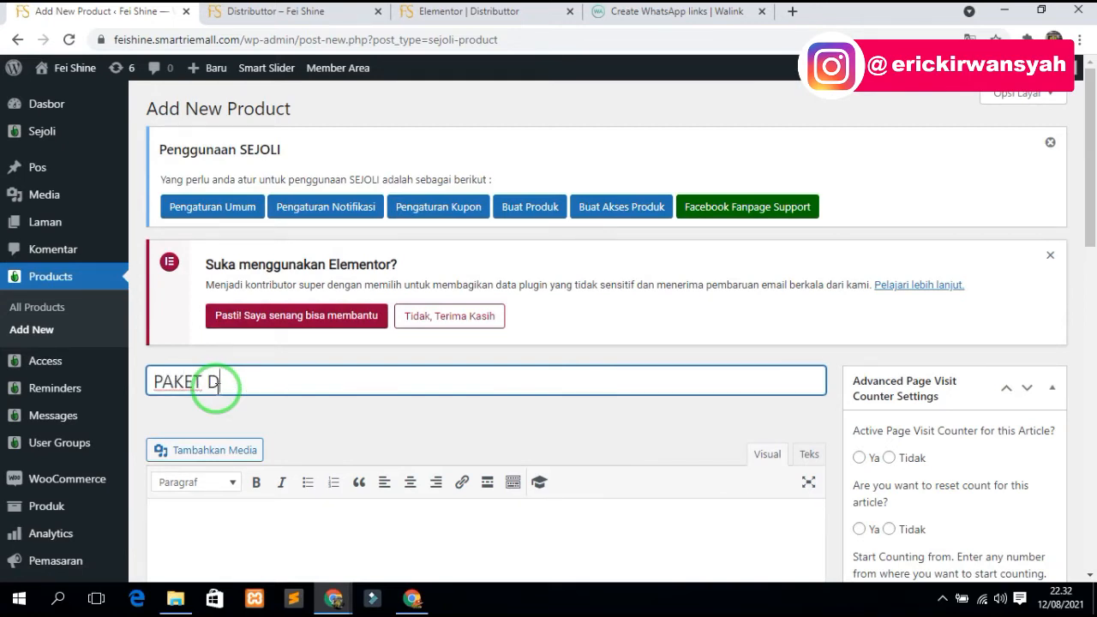
{"action": "type", "text": "DISTRIBUTOR"}
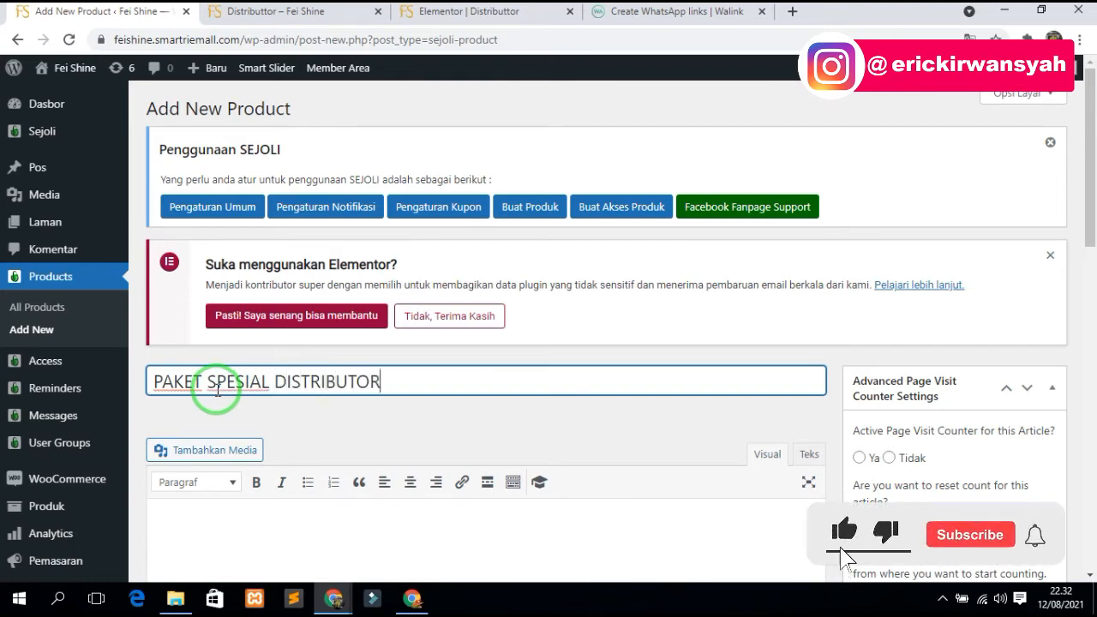
{"action": "left_click_drag", "start_coordinate": [434, 386], "coordinate": [128, 385]}
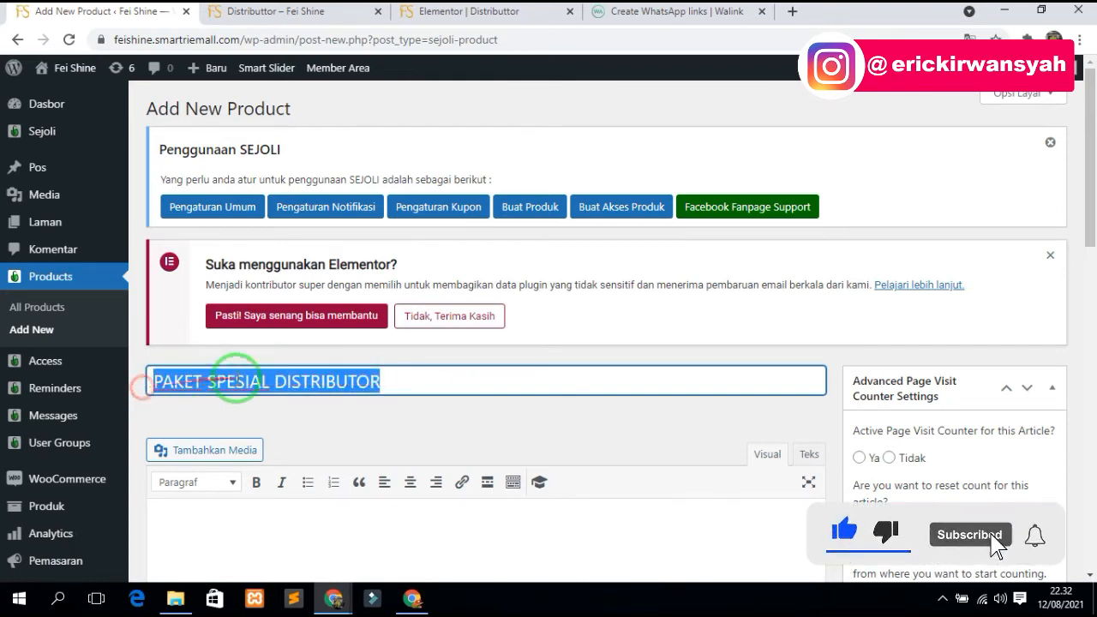
{"action": "left_click_drag", "start_coordinate": [399, 385], "coordinate": [164, 390]}
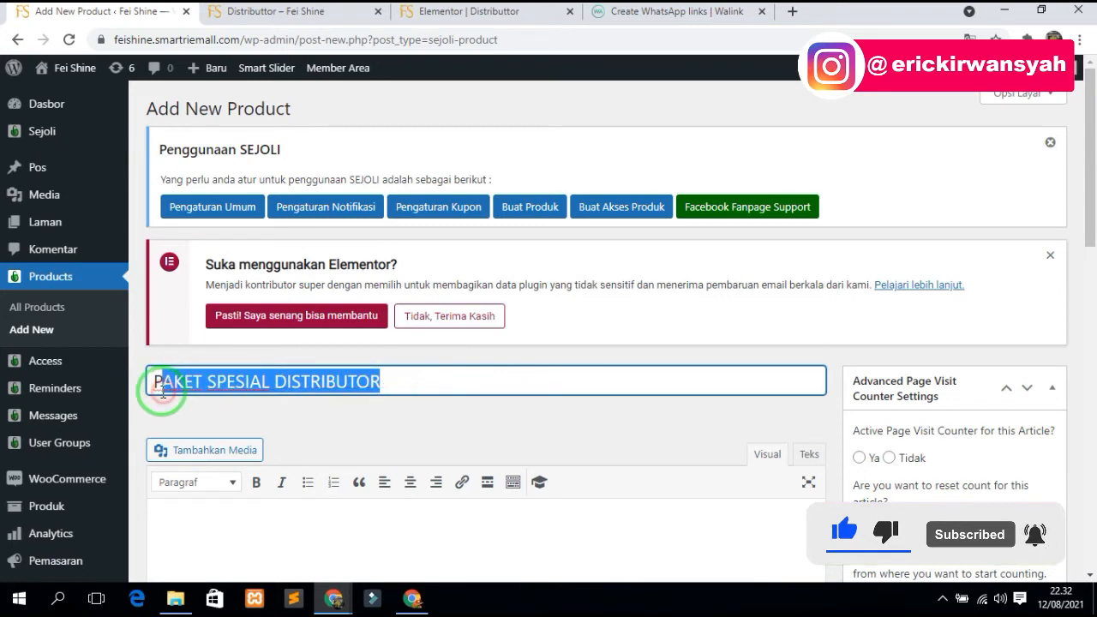
{"action": "type", "text": "Paket Spesial Distributor"}
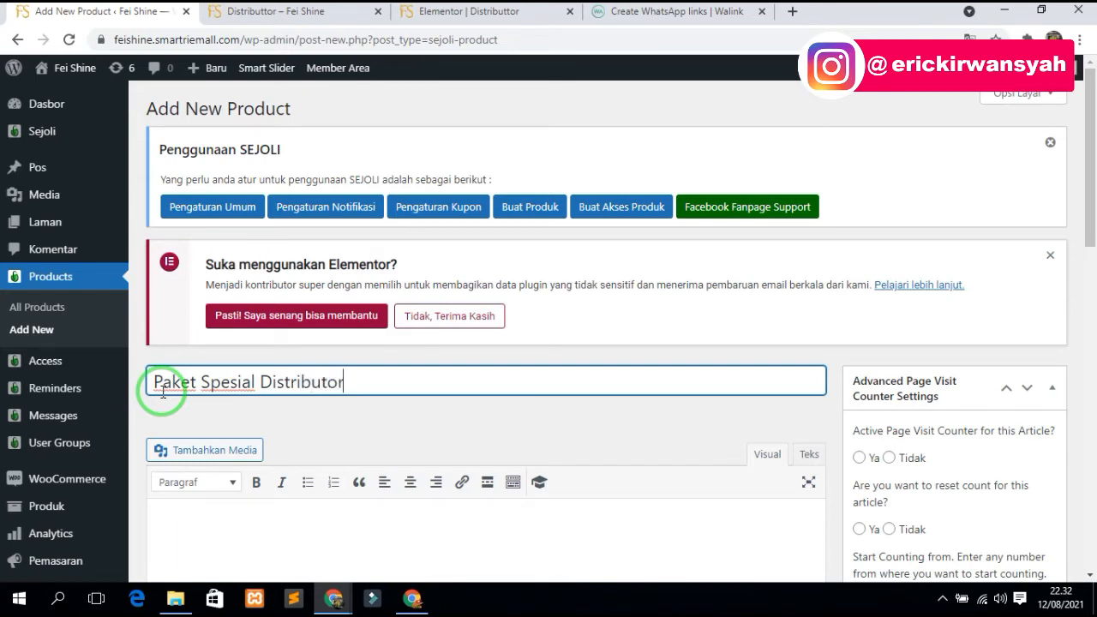
- Make it a physical product priced 1500000 with quantity purchasing enabled
{"action": "scroll", "coordinate": [226, 431], "scroll_direction": "down", "scroll_amount": 5}
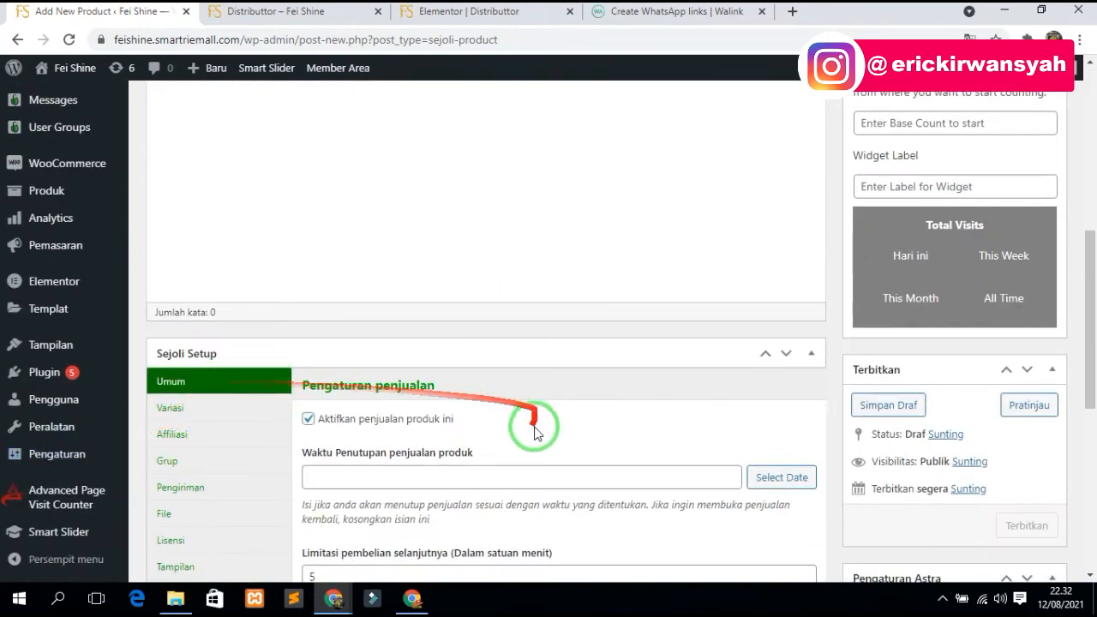
{"action": "scroll", "coordinate": [531, 437], "scroll_direction": "down", "scroll_amount": 6}
{"action": "left_click", "coordinate": [308, 296]}
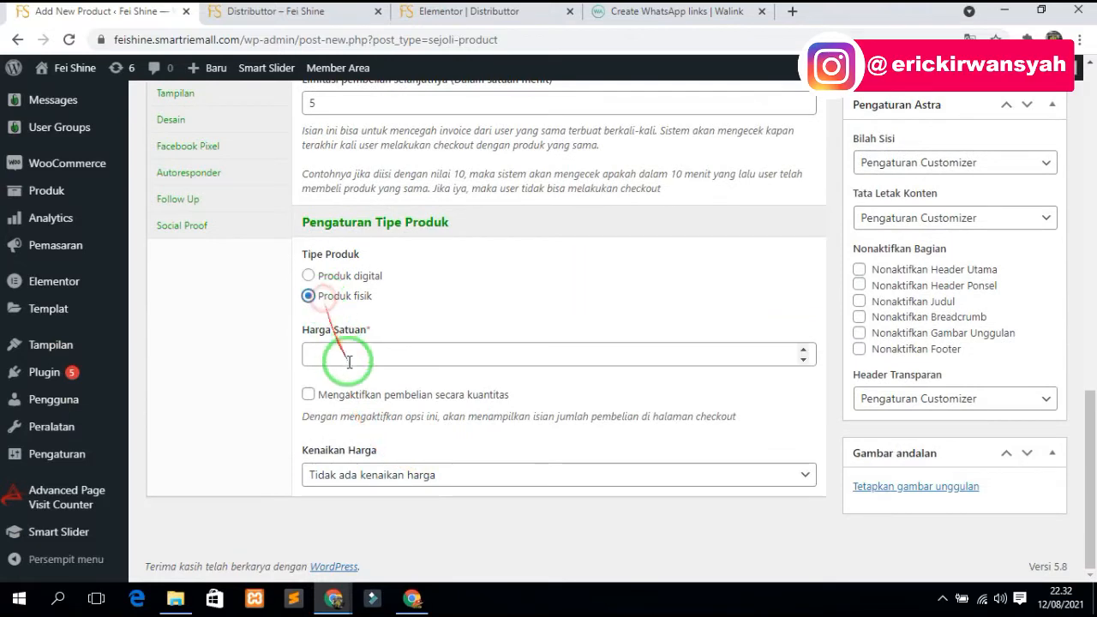
{"action": "left_click", "coordinate": [347, 357]}
{"action": "scroll", "coordinate": [360, 364], "scroll_direction": "down", "scroll_amount": 1}
{"action": "type", "text": "1500000"}
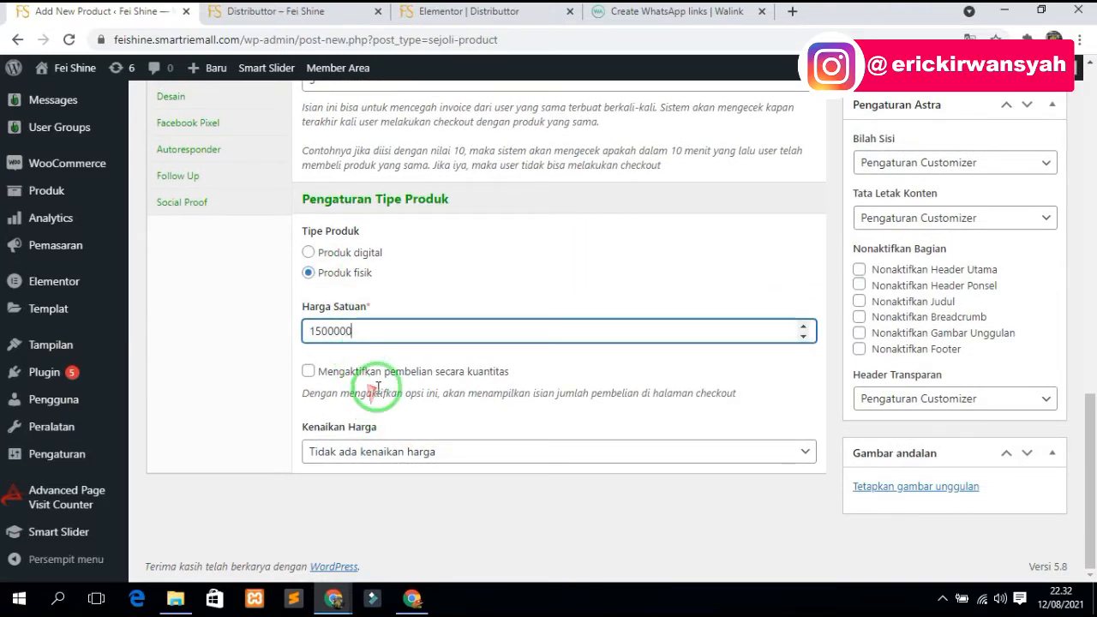
{"action": "left_click", "coordinate": [379, 373]}
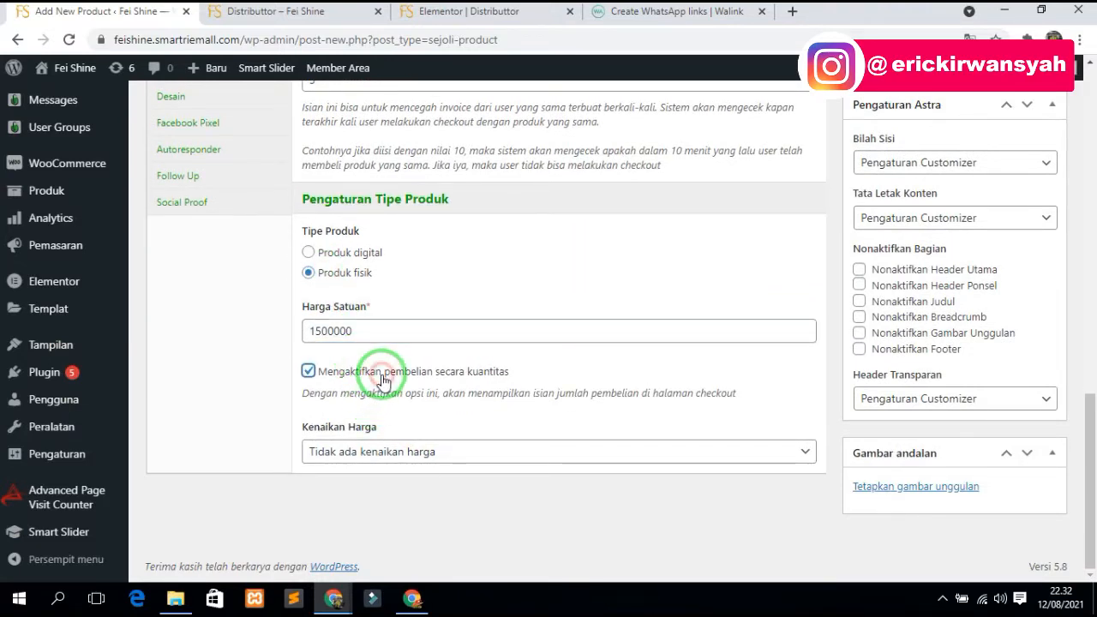
{"action": "scroll", "coordinate": [257, 300], "scroll_direction": "up", "scroll_amount": 4}
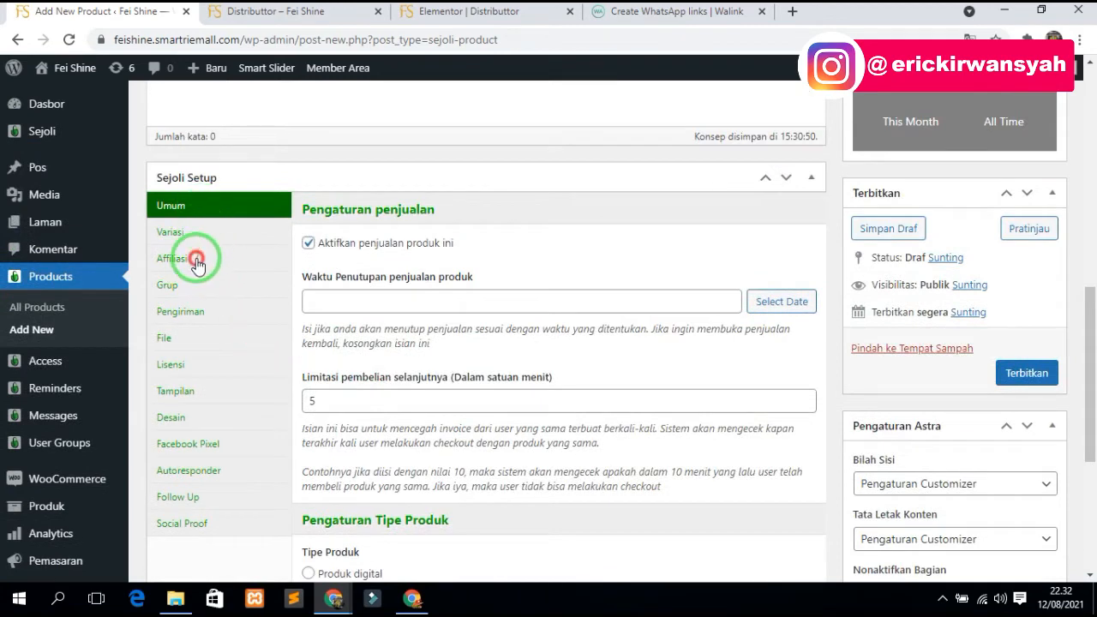
- Add a Tier 1 affiliate commission of 30 as a percentage
{"action": "left_click", "coordinate": [196, 261]}
{"action": "left_click", "coordinate": [328, 472]}
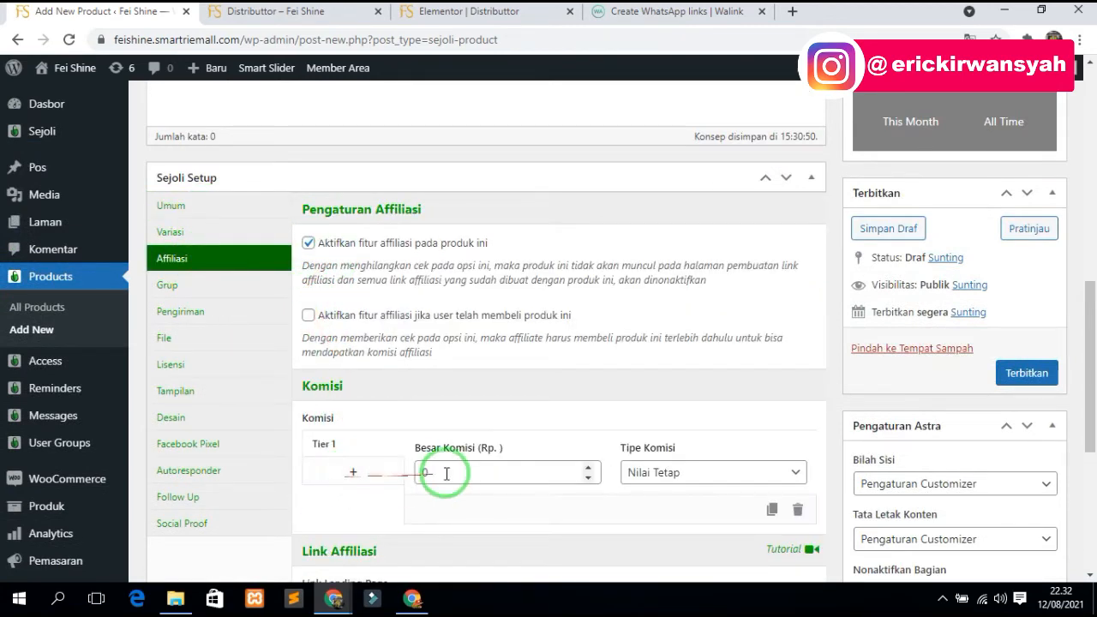
{"action": "left_click", "coordinate": [446, 473]}
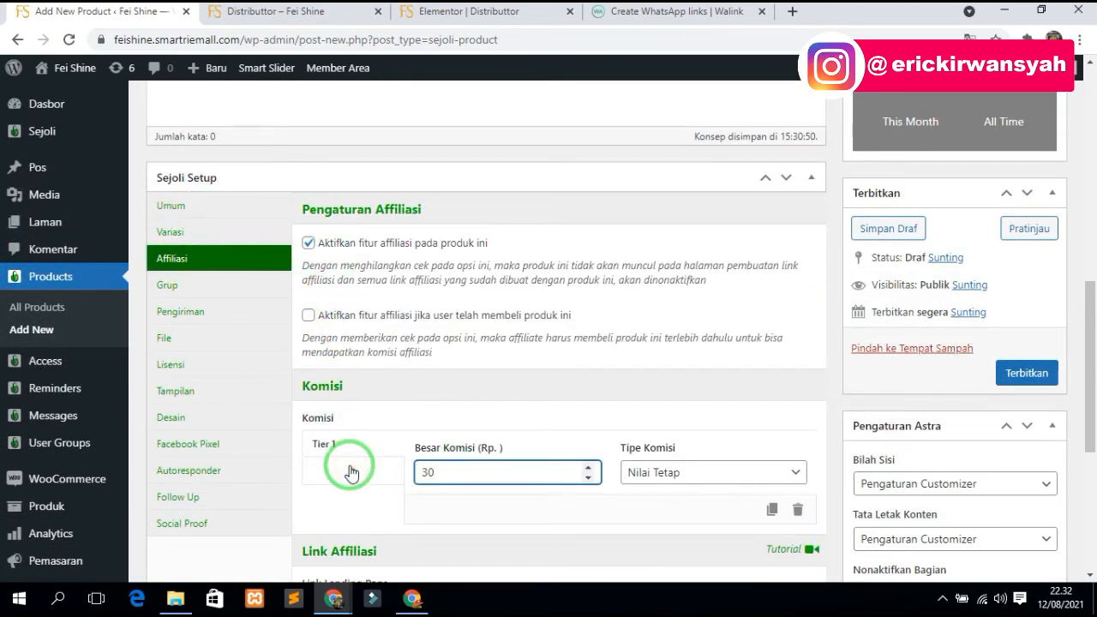
{"action": "type", "text": "30"}
{"action": "left_click", "coordinate": [642, 473]}
{"action": "left_click", "coordinate": [648, 509]}
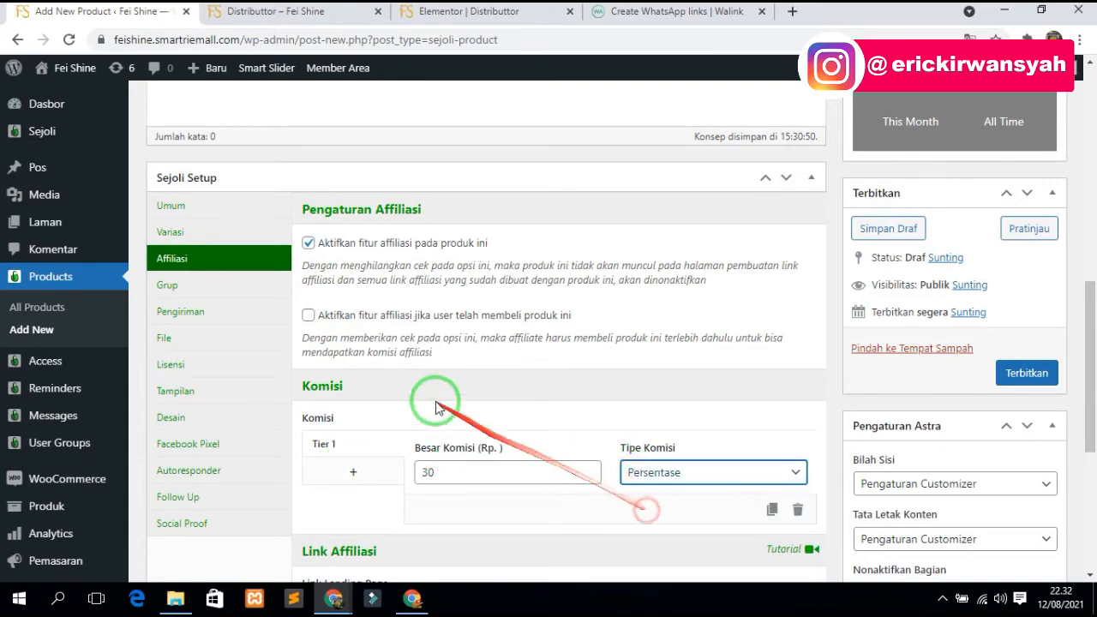
{"action": "scroll", "coordinate": [436, 401], "scroll_direction": "down", "scroll_amount": 4}
{"action": "scroll", "coordinate": [294, 392], "scroll_direction": "up", "scroll_amount": 3}
{"action": "scroll", "coordinate": [362, 421], "scroll_direction": "down", "scroll_amount": 3}
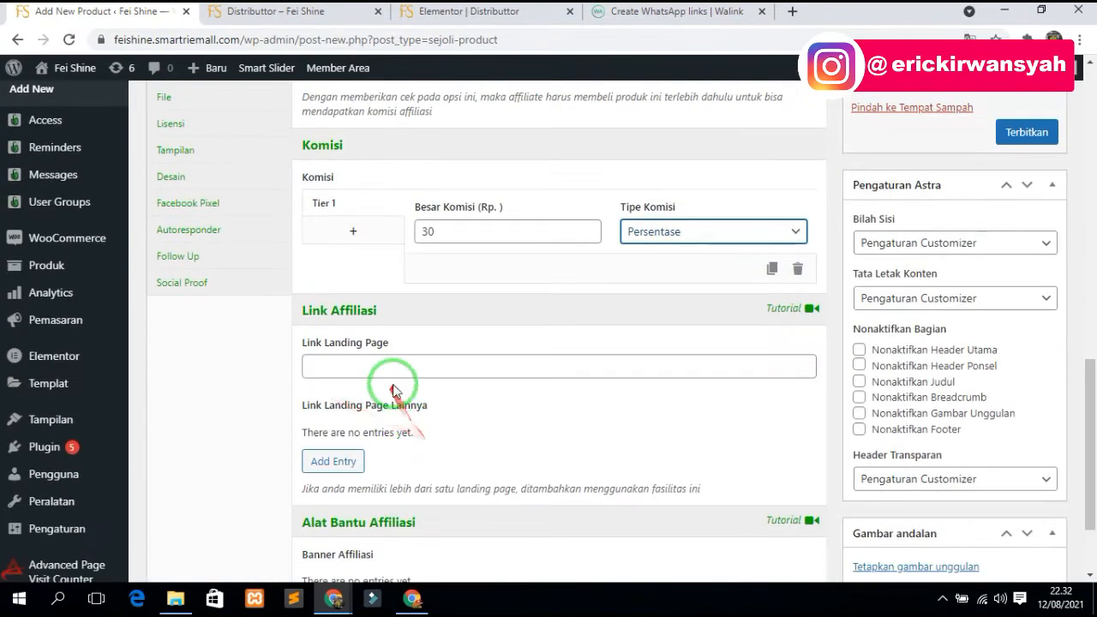
{"action": "left_click", "coordinate": [385, 366]}
{"action": "left_click", "coordinate": [380, 401]}
{"action": "scroll", "coordinate": [350, 489], "scroll_direction": "down", "scroll_amount": 1}
{"action": "scroll", "coordinate": [360, 479], "scroll_direction": "up", "scroll_amount": 2}
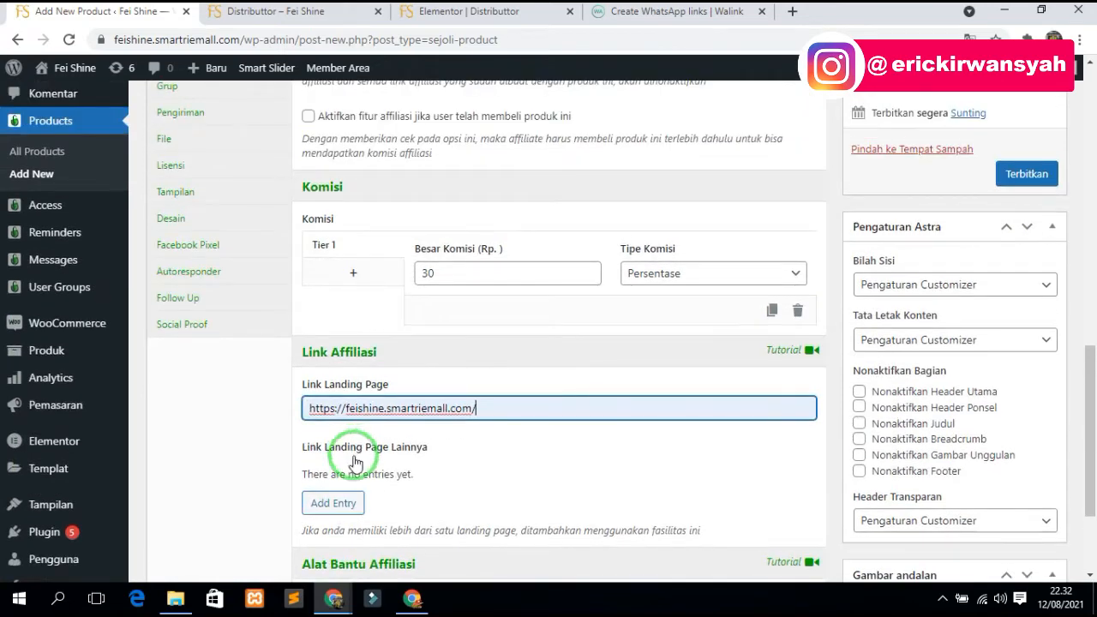
{"action": "scroll", "coordinate": [352, 504], "scroll_direction": "up", "scroll_amount": 4}
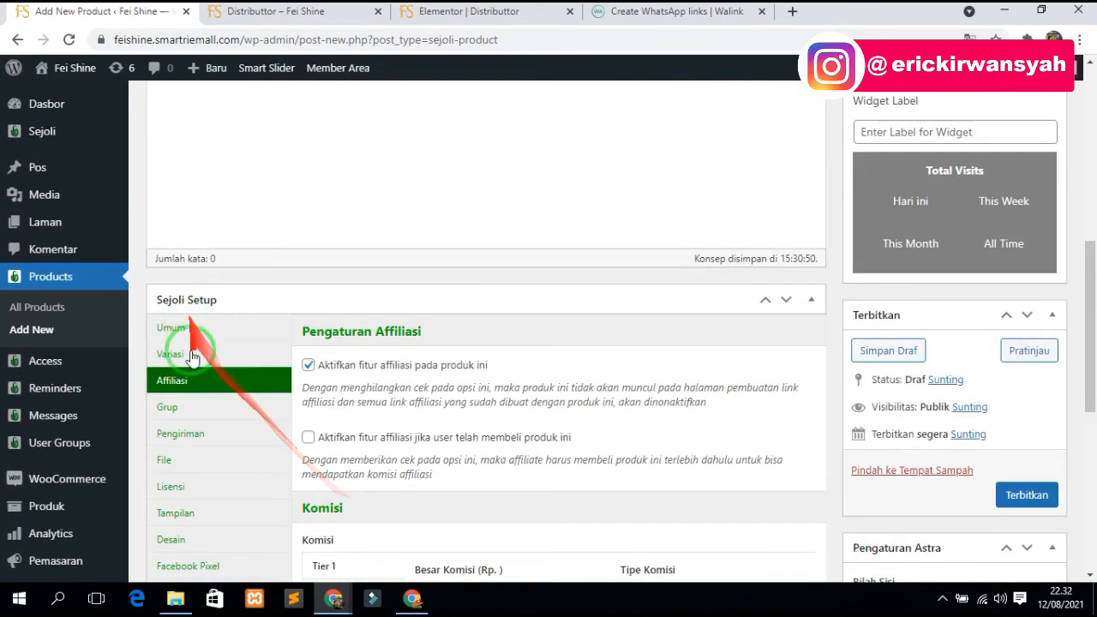
{"action": "left_click", "coordinate": [196, 417]}
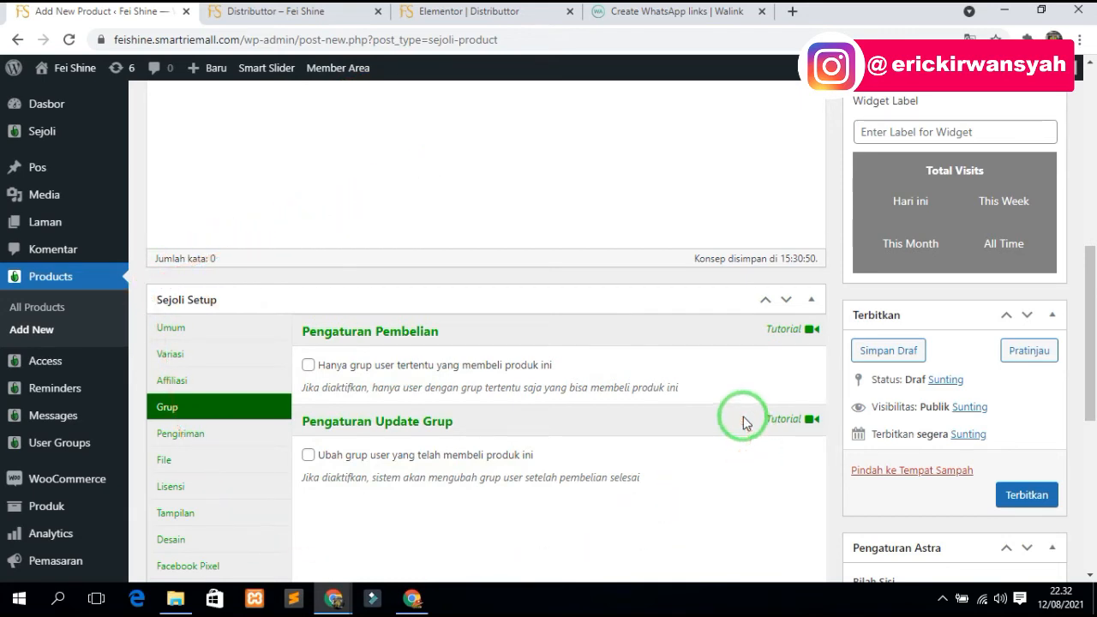
- Enable the post-purchase group change and choose Distributor ( LVL 1 ) as the target group
{"action": "left_click", "coordinate": [308, 459]}
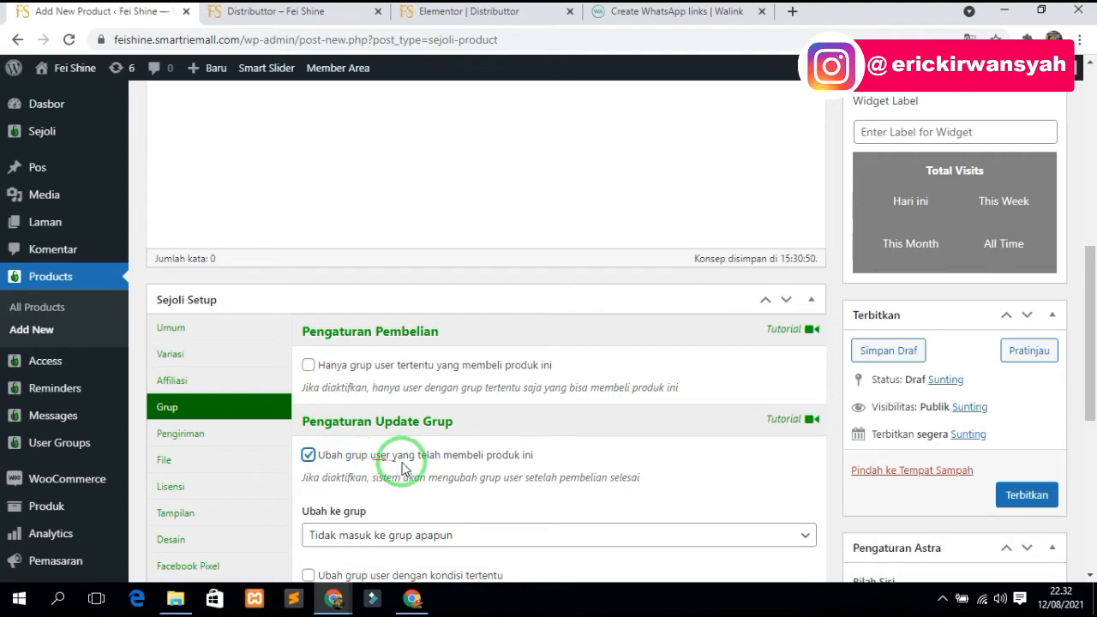
{"action": "scroll", "coordinate": [481, 470], "scroll_direction": "down", "scroll_amount": 1}
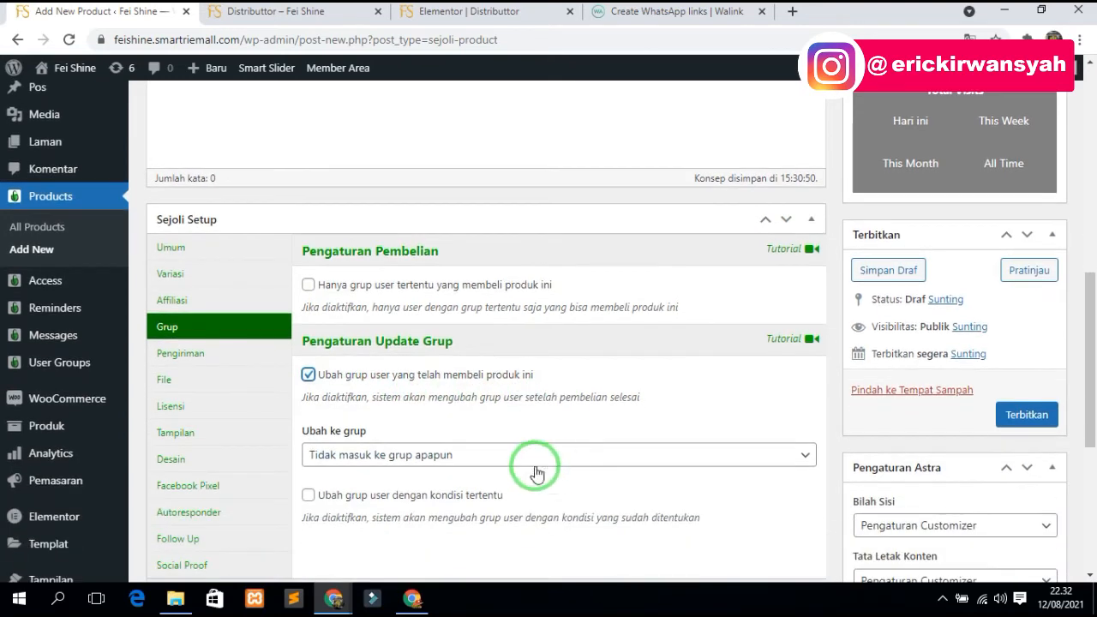
{"action": "left_click", "coordinate": [496, 455]}
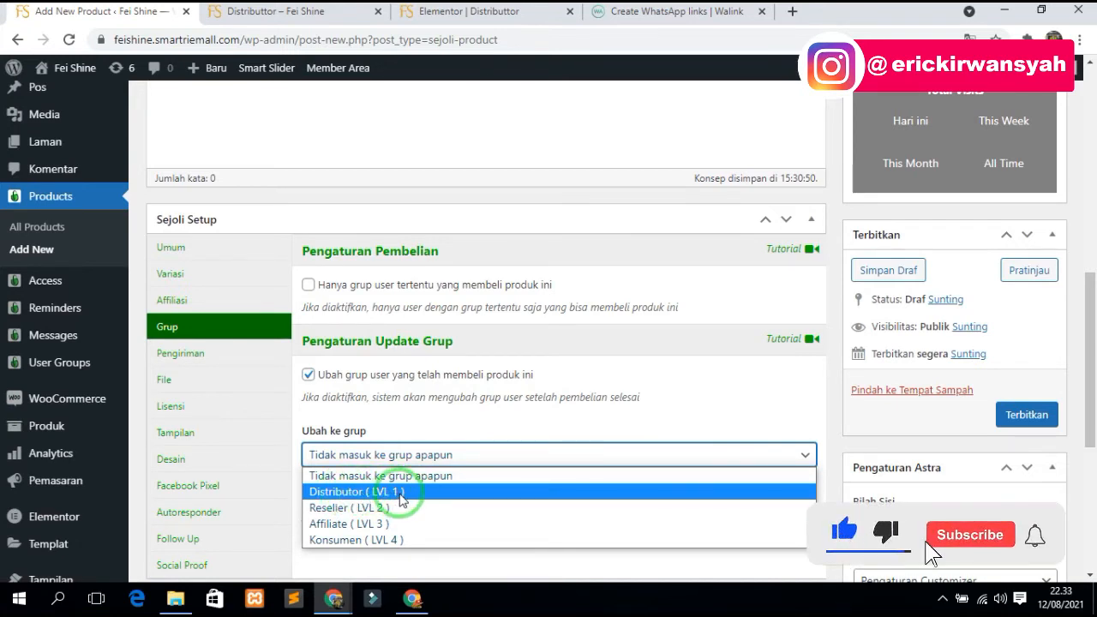
{"action": "left_click", "coordinate": [400, 495]}
{"action": "left_click", "coordinate": [416, 455]}
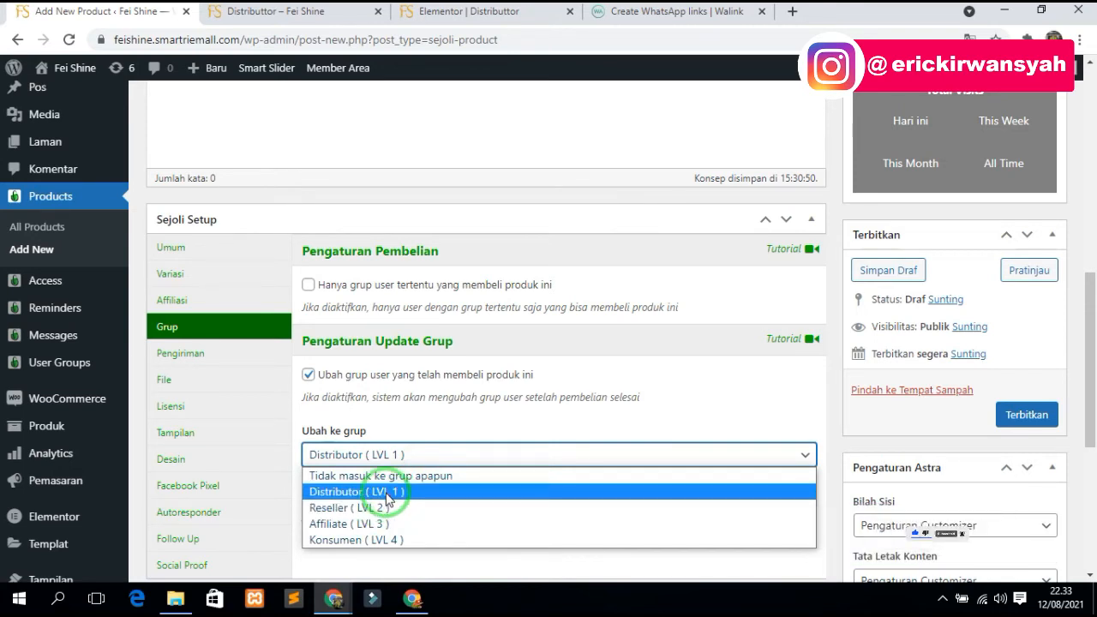
{"action": "left_click", "coordinate": [386, 495]}
{"action": "left_click", "coordinate": [411, 454]}
{"action": "left_click", "coordinate": [405, 495]}
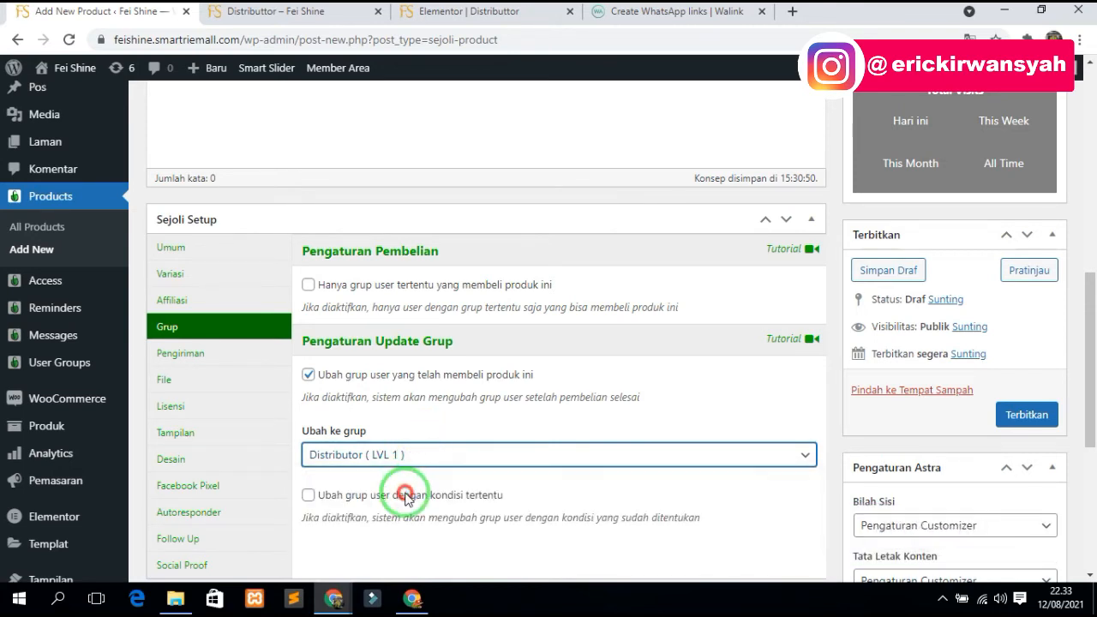
- Head to User Groups in the sidebar, bringing up the leave-site warning
{"action": "mouse_move", "coordinate": [64, 367]}
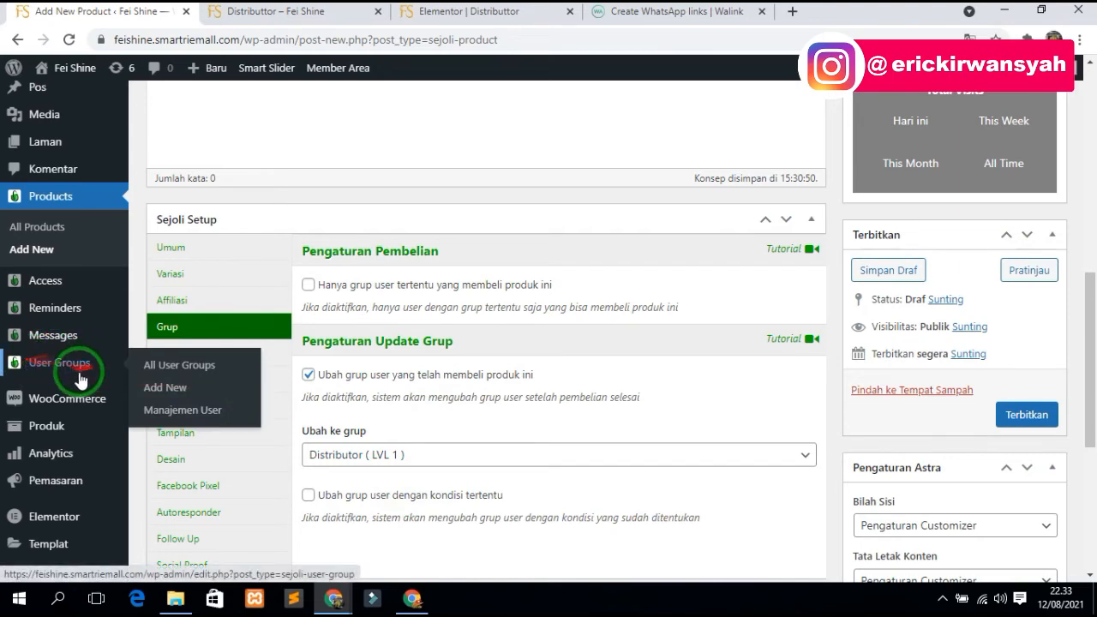
{"action": "scroll", "coordinate": [465, 355], "scroll_direction": "up", "scroll_amount": 2}
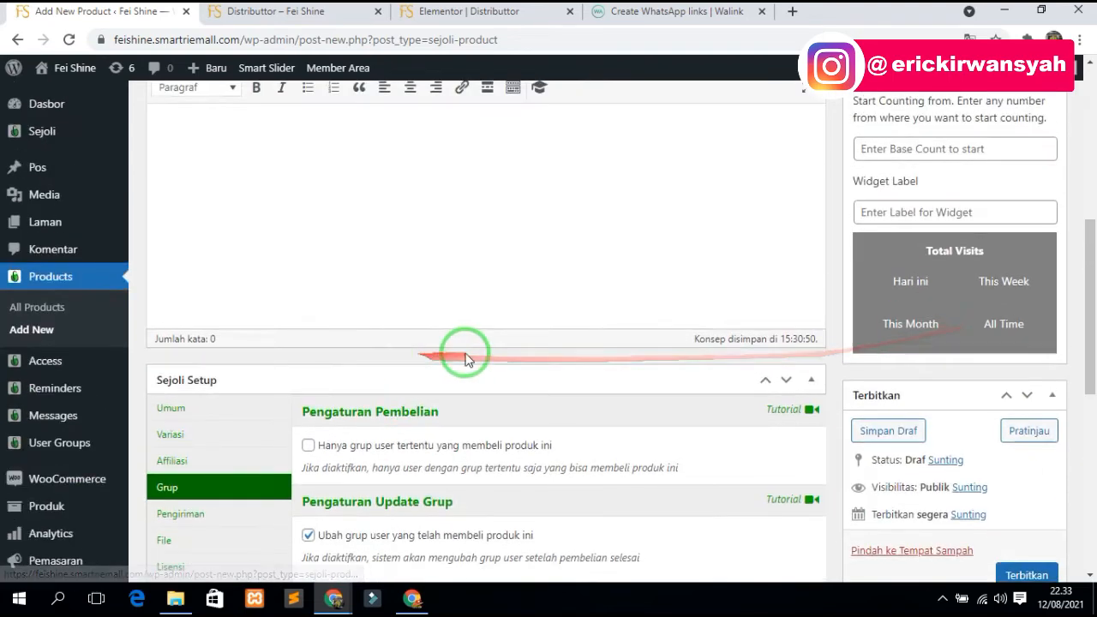
{"action": "scroll", "coordinate": [465, 355], "scroll_direction": "down", "scroll_amount": 3}
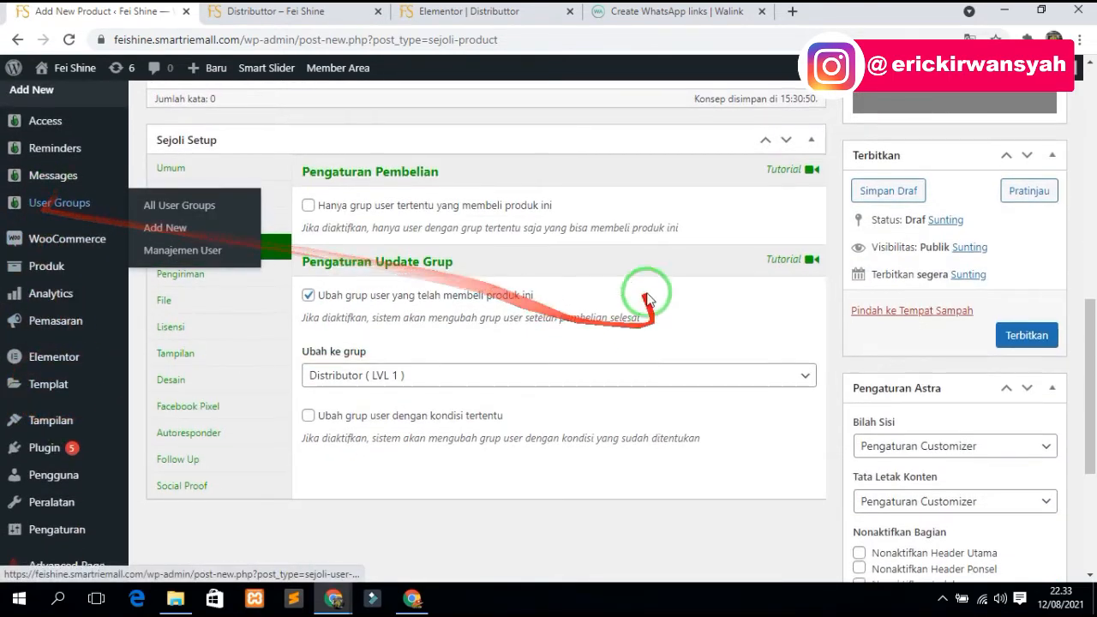
{"action": "scroll", "coordinate": [599, 283], "scroll_direction": "up", "scroll_amount": 2}
{"action": "left_click", "coordinate": [54, 362]}
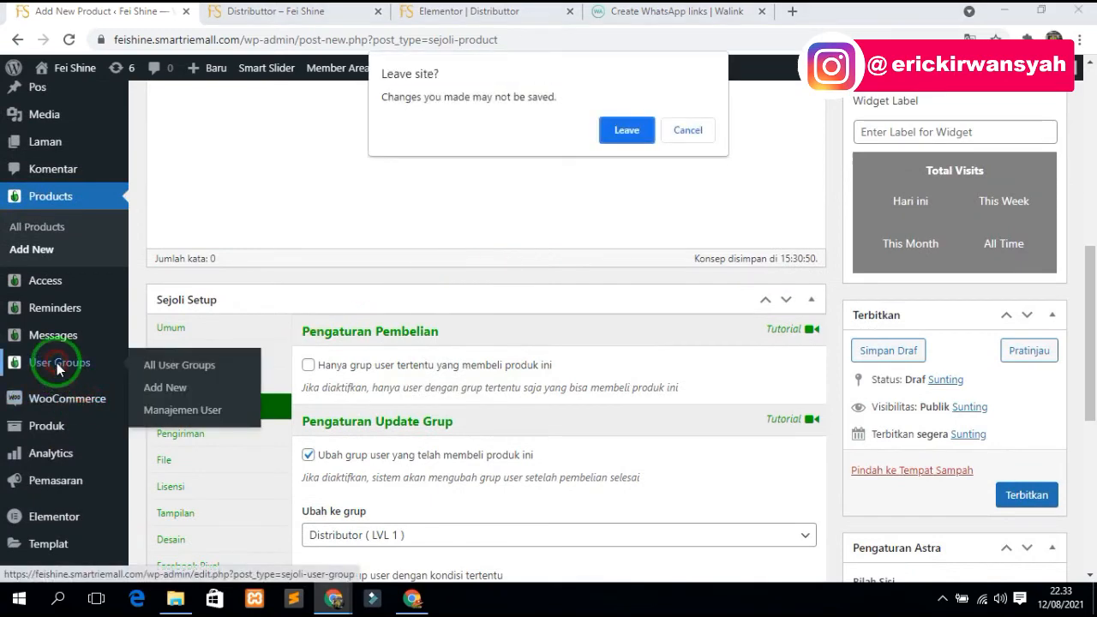
- Leave the product page and start a new user group with priority 5
{"action": "left_click", "coordinate": [626, 125]}
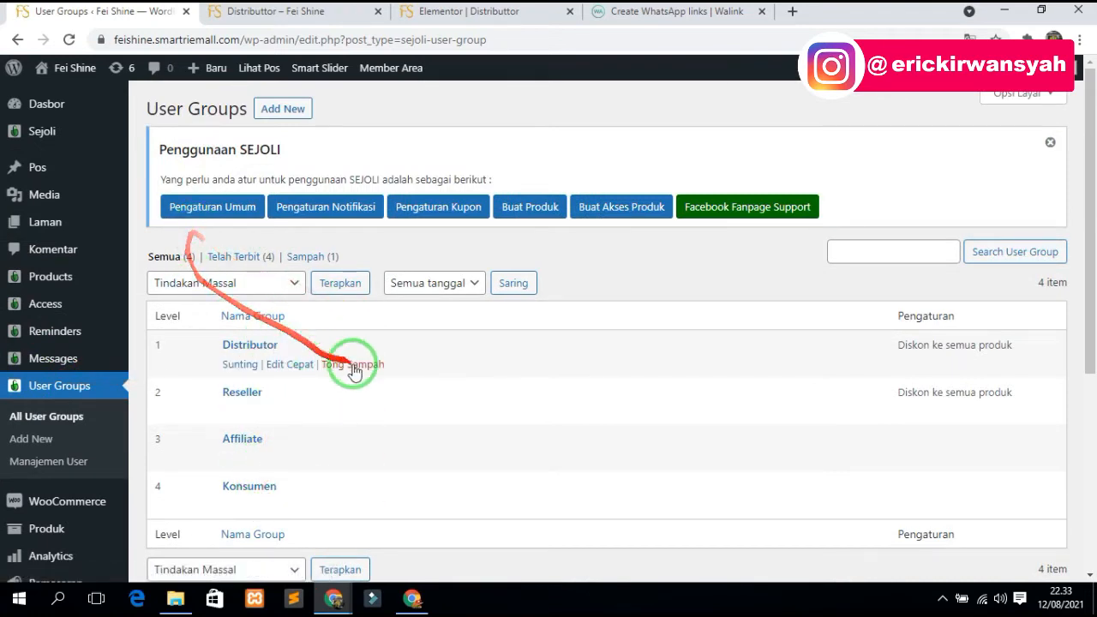
{"action": "left_click", "coordinate": [283, 112]}
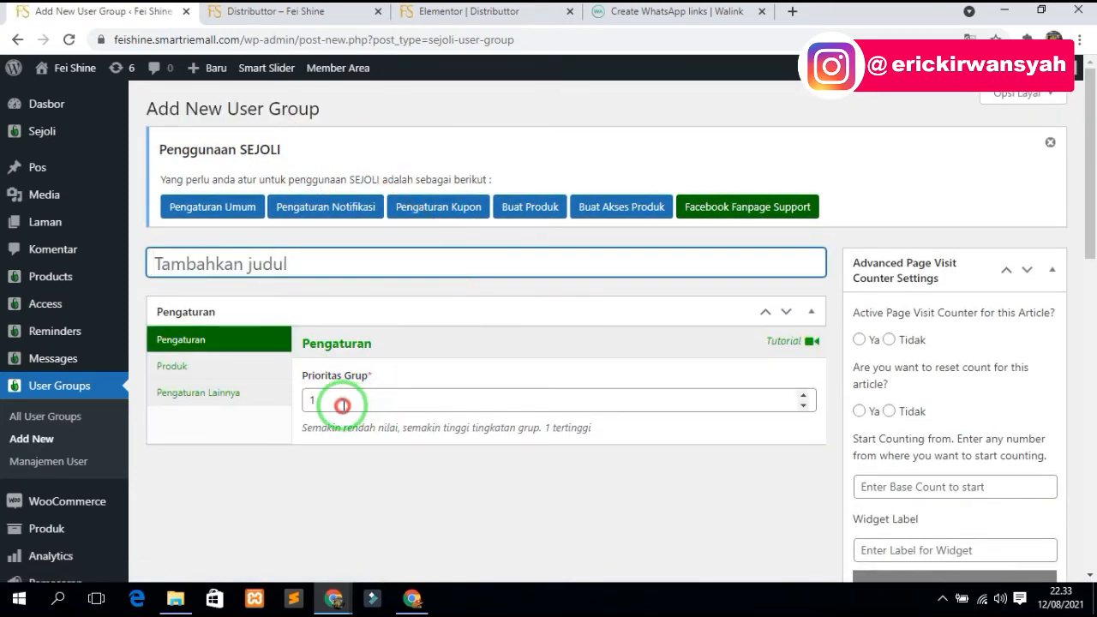
{"action": "left_click_drag", "start_coordinate": [342, 406], "coordinate": [307, 401]}
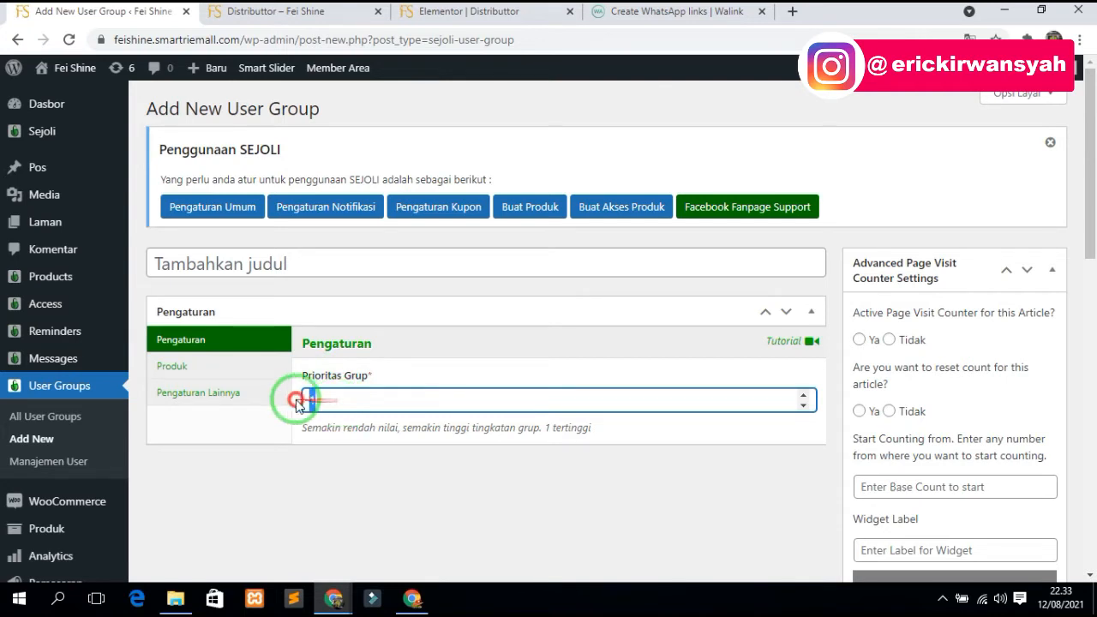
{"action": "key", "text": "BackSpace"}
{"action": "type", "text": "5"}
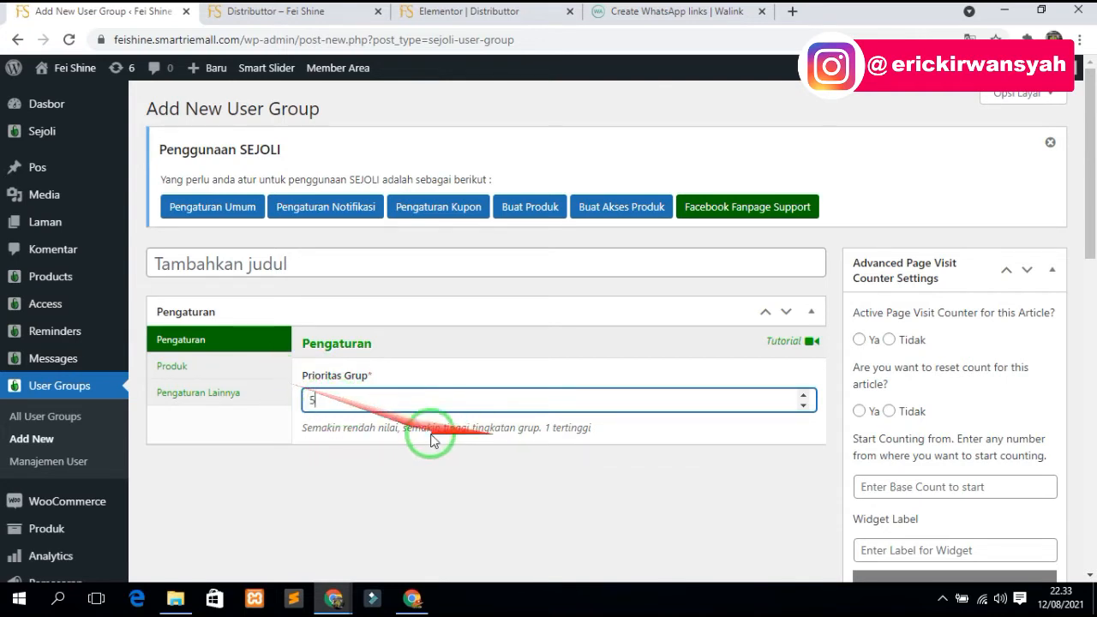
- Enable a price discount in the group's Produk settings after checking the Distributor page terms
{"action": "scroll", "coordinate": [919, 449], "scroll_direction": "down", "scroll_amount": 2}
{"action": "scroll", "coordinate": [399, 284], "scroll_direction": "up", "scroll_amount": 2}
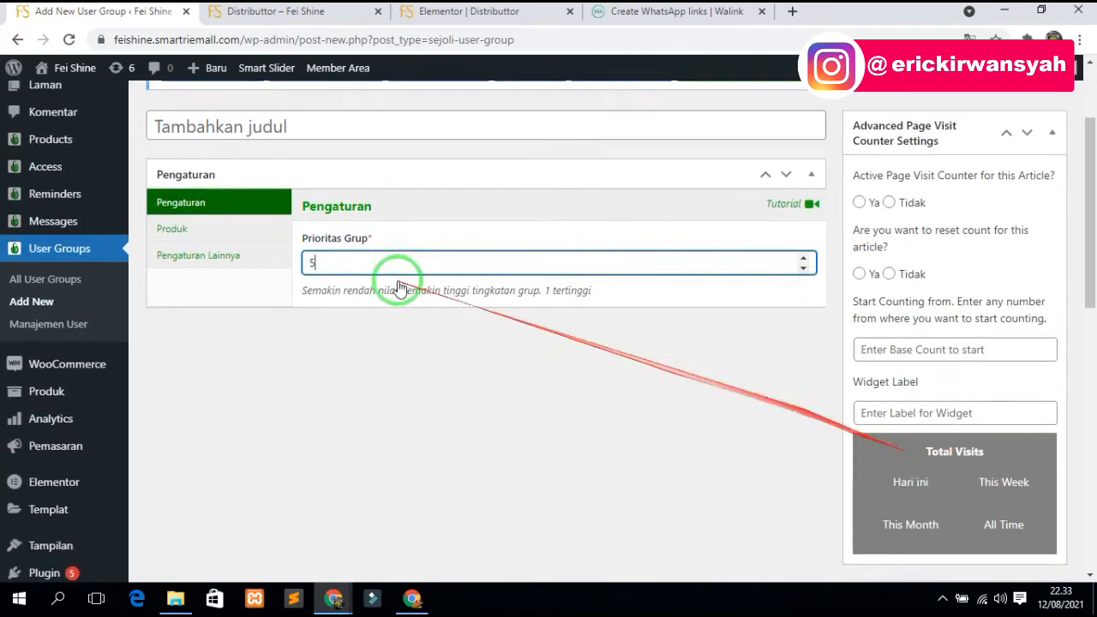
{"action": "left_click", "coordinate": [171, 366]}
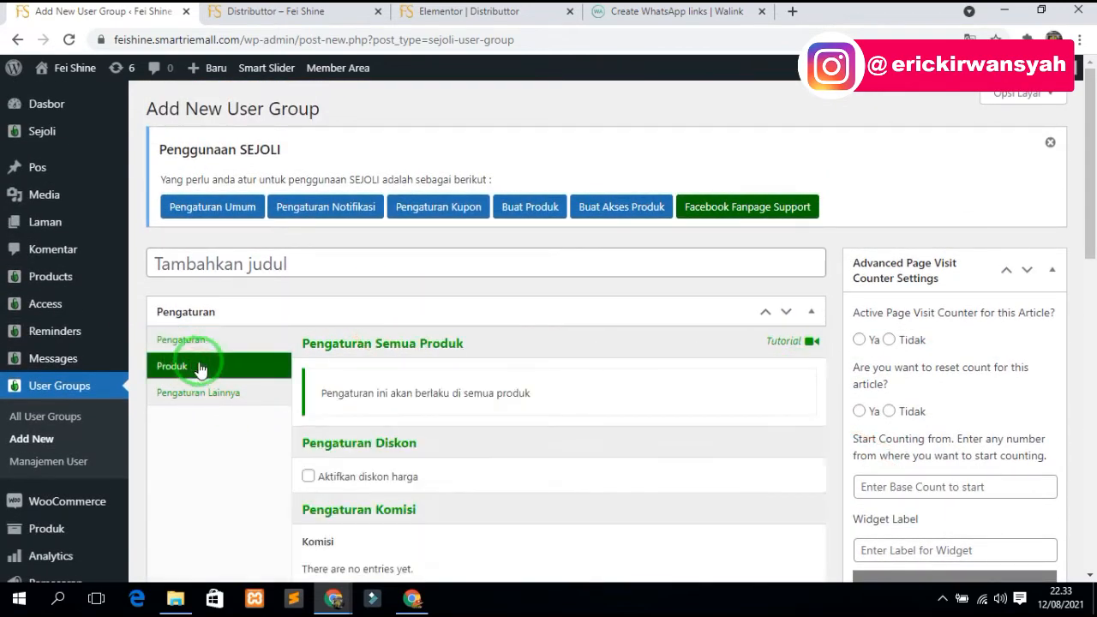
{"action": "scroll", "coordinate": [403, 467], "scroll_direction": "down", "scroll_amount": 2}
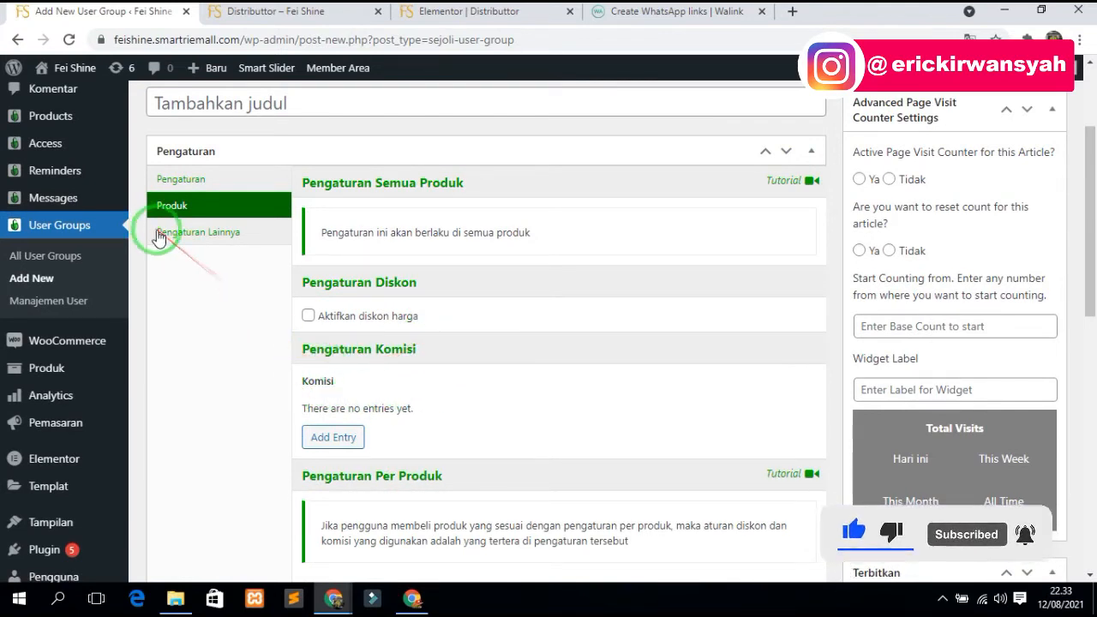
{"action": "left_click", "coordinate": [347, 316]}
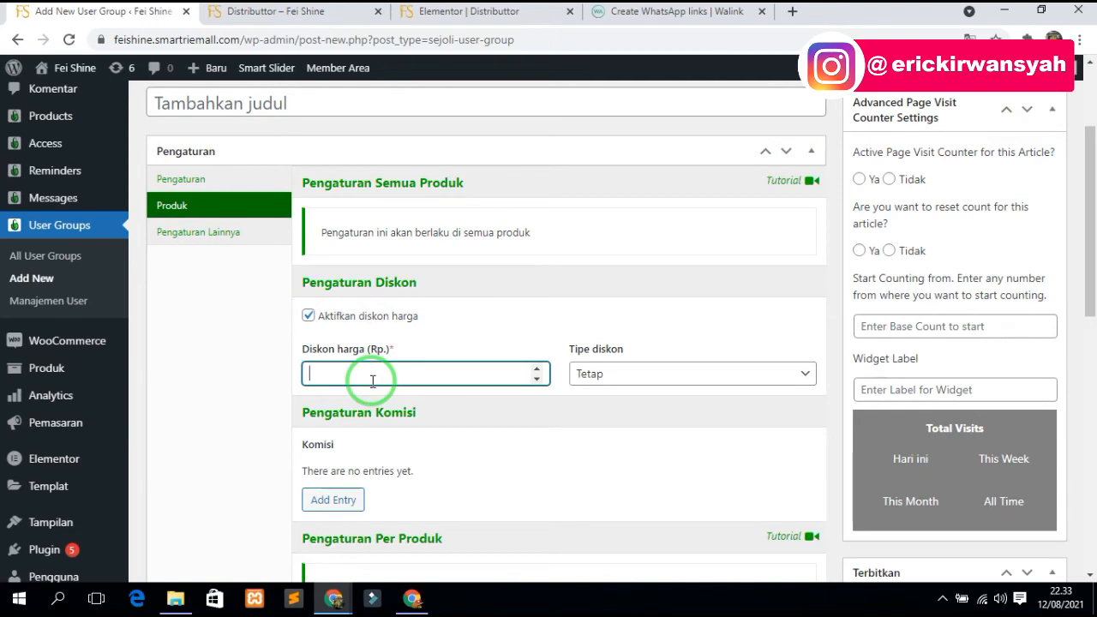
{"action": "left_click", "coordinate": [294, 12]}
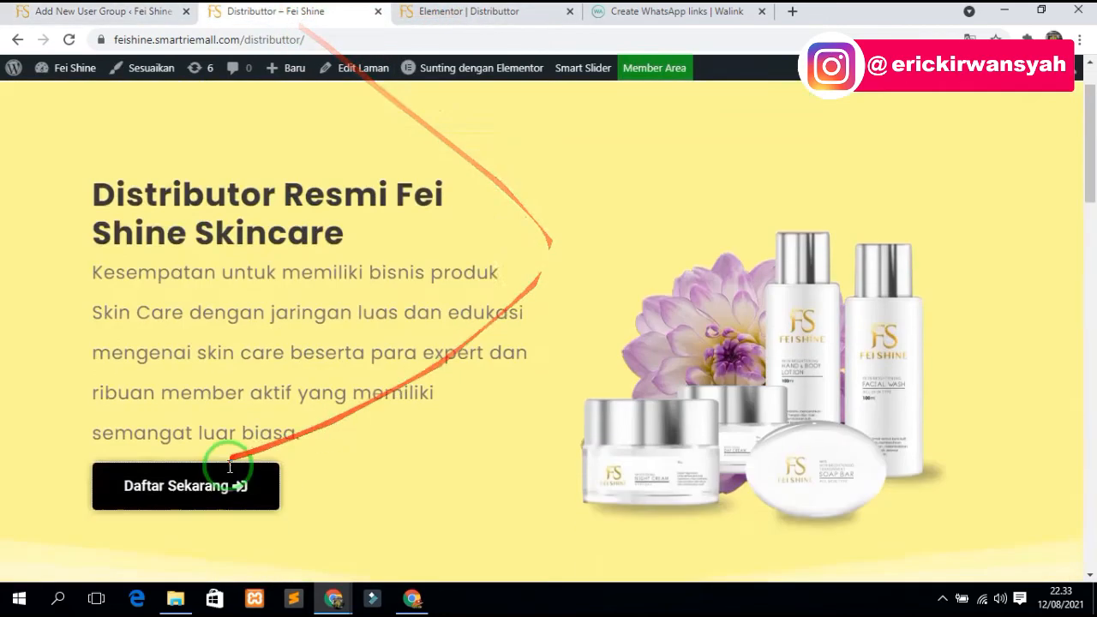
{"action": "scroll", "coordinate": [229, 467], "scroll_direction": "down", "scroll_amount": 12}
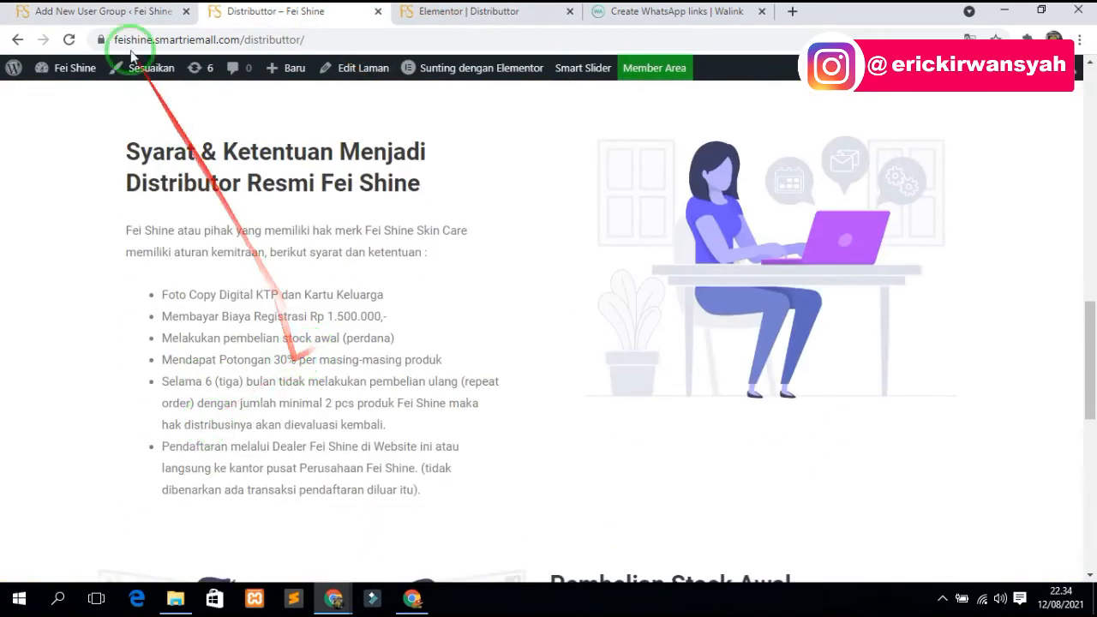
{"action": "left_click", "coordinate": [90, 12]}
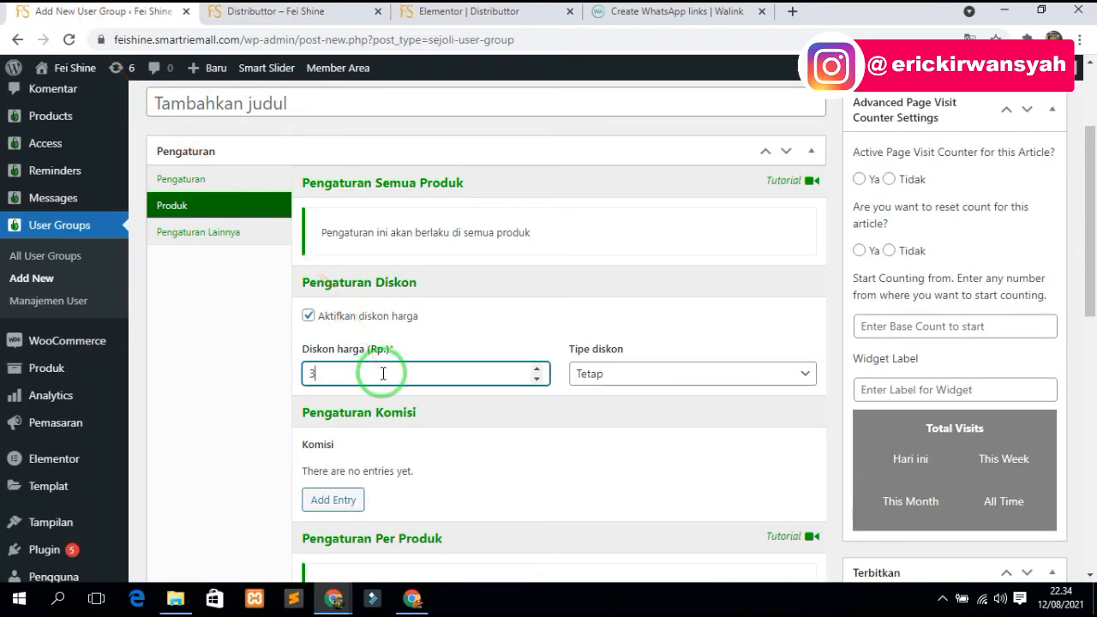
- Set the group's 30 discount type to Persentase and review its other settings
{"action": "left_click", "coordinate": [666, 374]}
{"action": "left_click", "coordinate": [622, 406]}
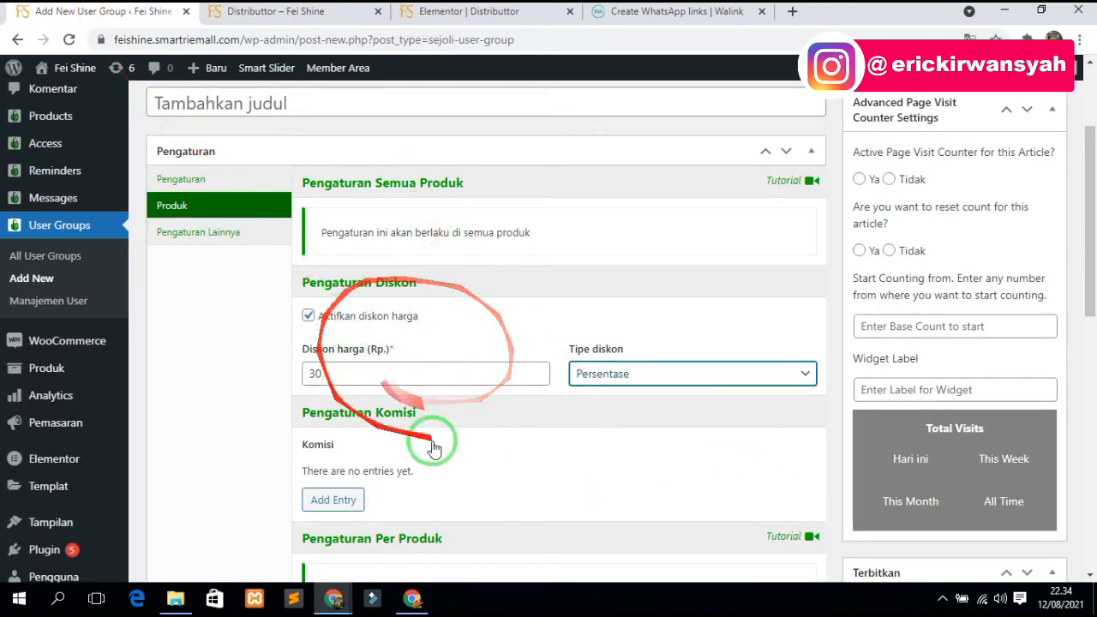
{"action": "left_click", "coordinate": [199, 233]}
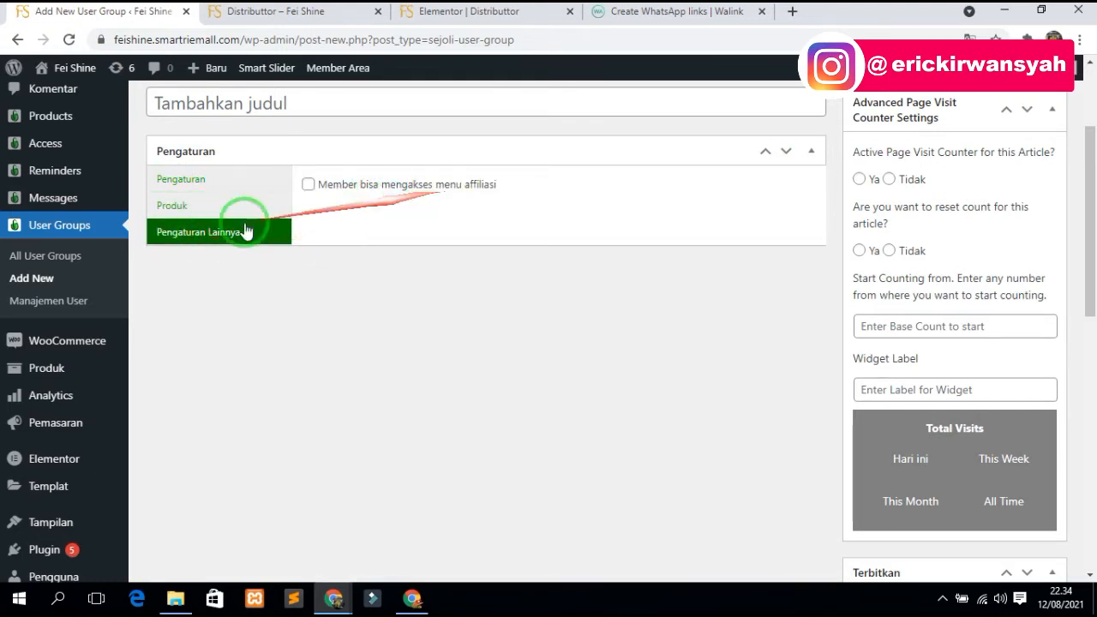
{"action": "left_click", "coordinate": [215, 207]}
{"action": "left_click", "coordinate": [210, 184]}
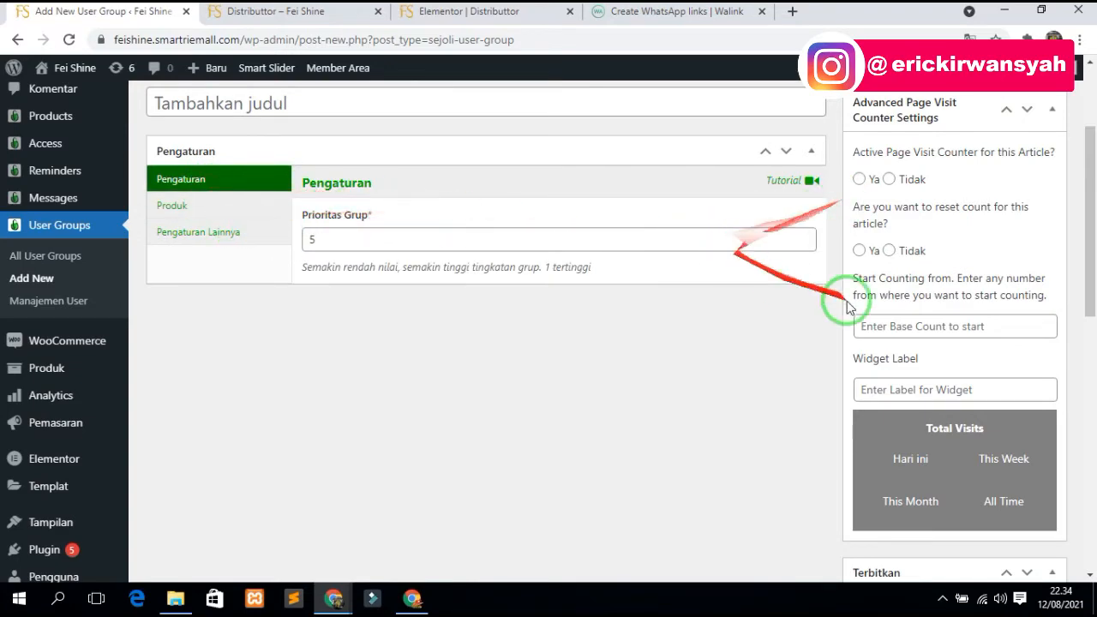
{"action": "scroll", "coordinate": [480, 317], "scroll_direction": "up", "scroll_amount": 1}
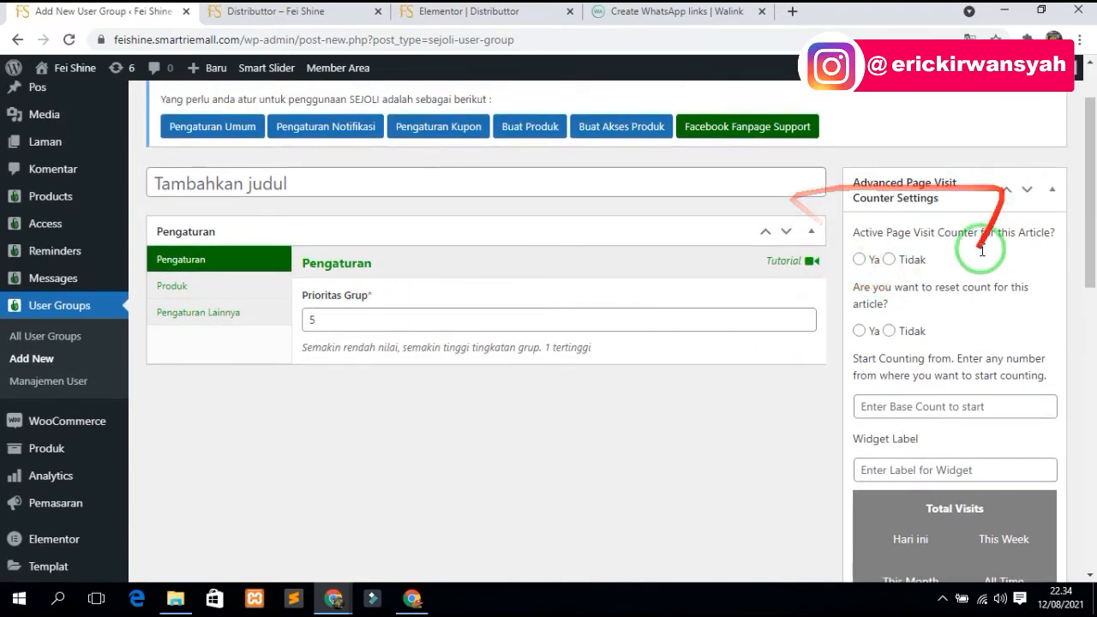
{"action": "scroll", "coordinate": [993, 257], "scroll_direction": "up", "scroll_amount": 1}
{"action": "scroll", "coordinate": [910, 379], "scroll_direction": "down", "scroll_amount": 7}
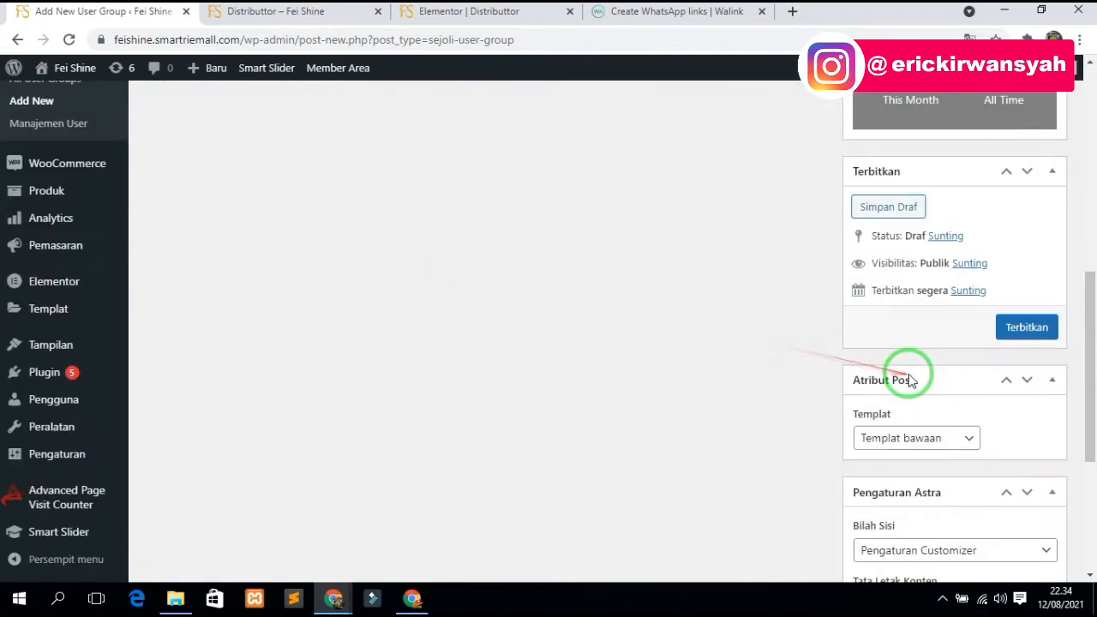
- Publish the group and save it titled 'Distributor 2'
{"action": "left_click", "coordinate": [1046, 327]}
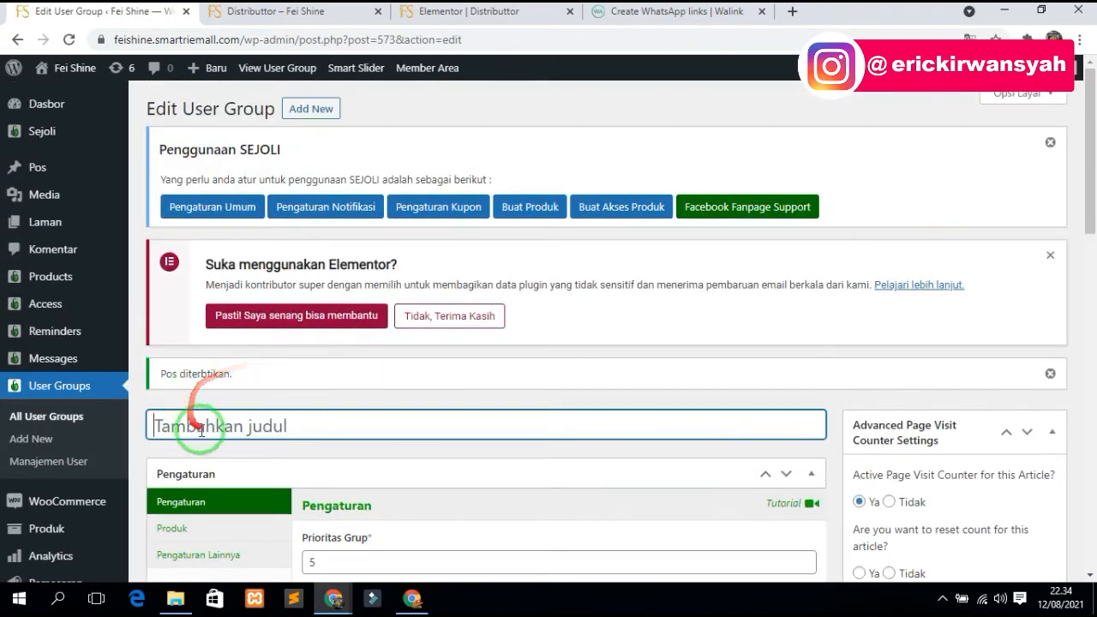
{"action": "scroll", "coordinate": [249, 420], "scroll_direction": "down", "scroll_amount": 2}
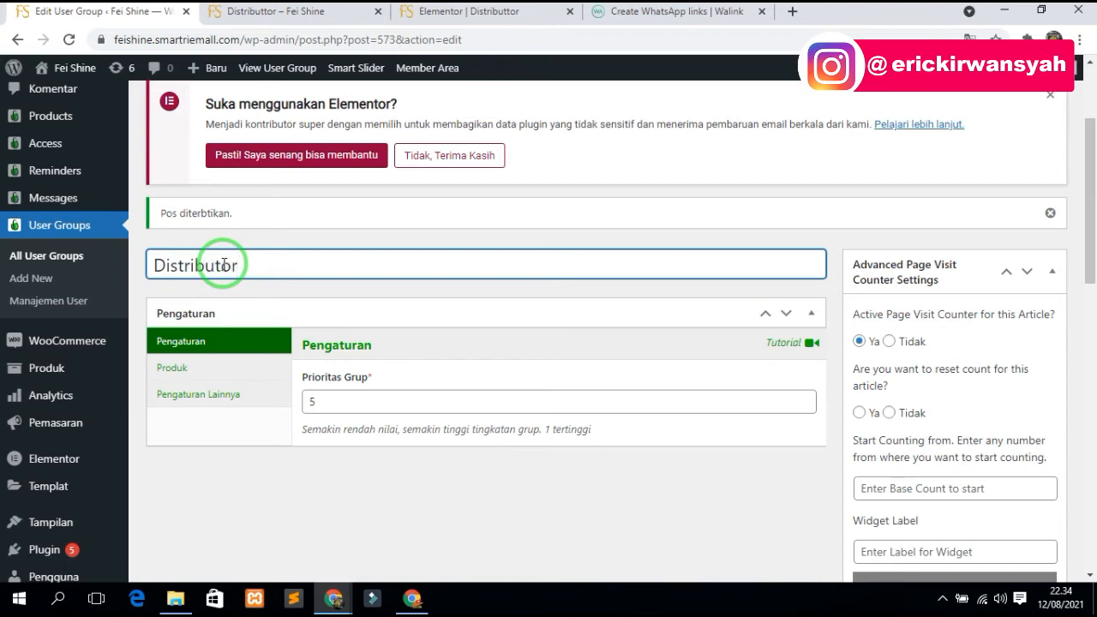
{"action": "scroll", "coordinate": [1014, 479], "scroll_direction": "down", "scroll_amount": 2}
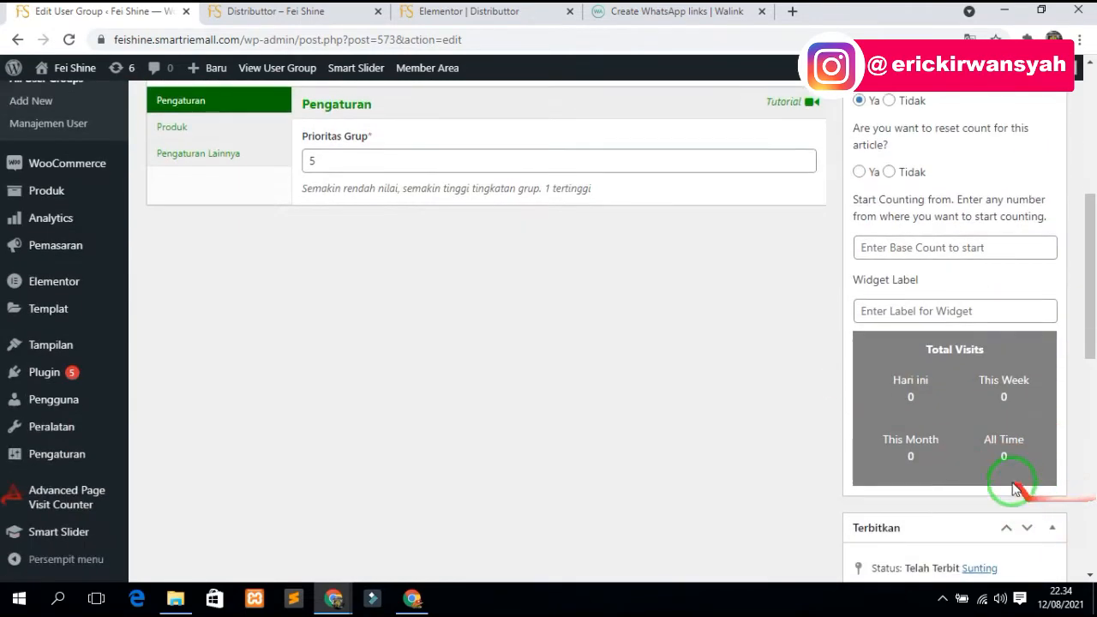
{"action": "left_click", "coordinate": [1028, 535]}
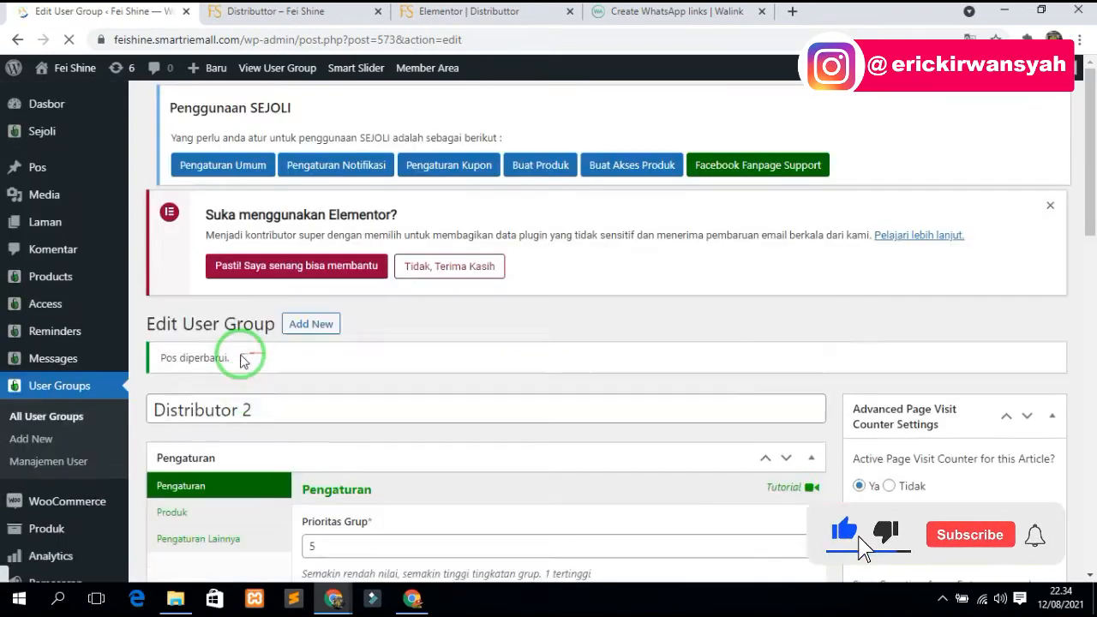
{"action": "scroll", "coordinate": [295, 448], "scroll_direction": "down", "scroll_amount": 1}
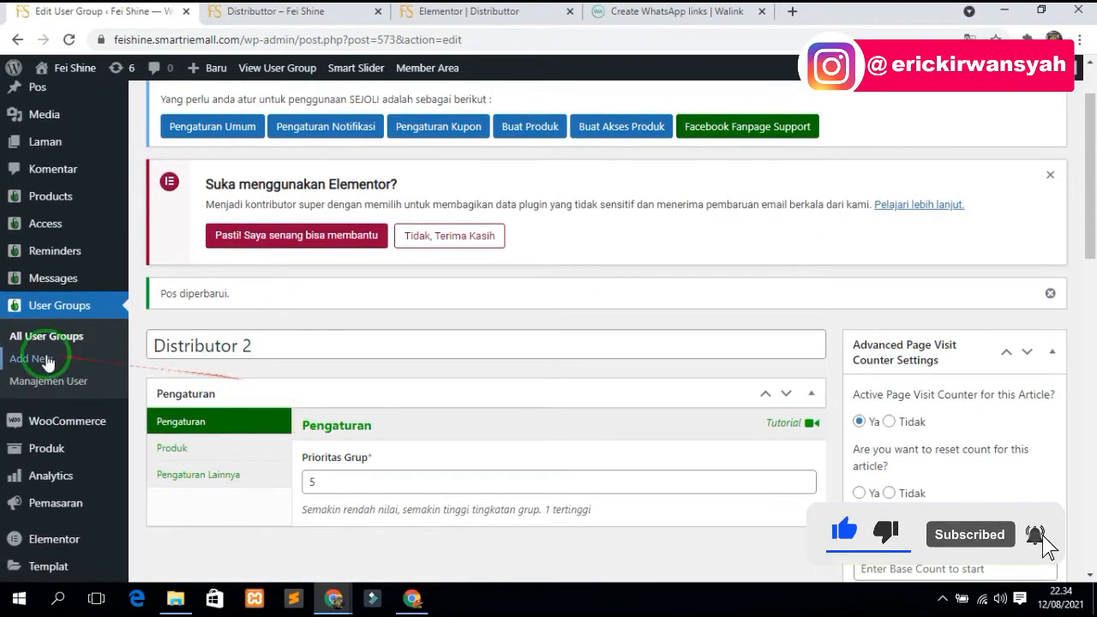
- Browse the Manajemen User table and the All User Groups list
{"action": "left_click", "coordinate": [45, 392]}
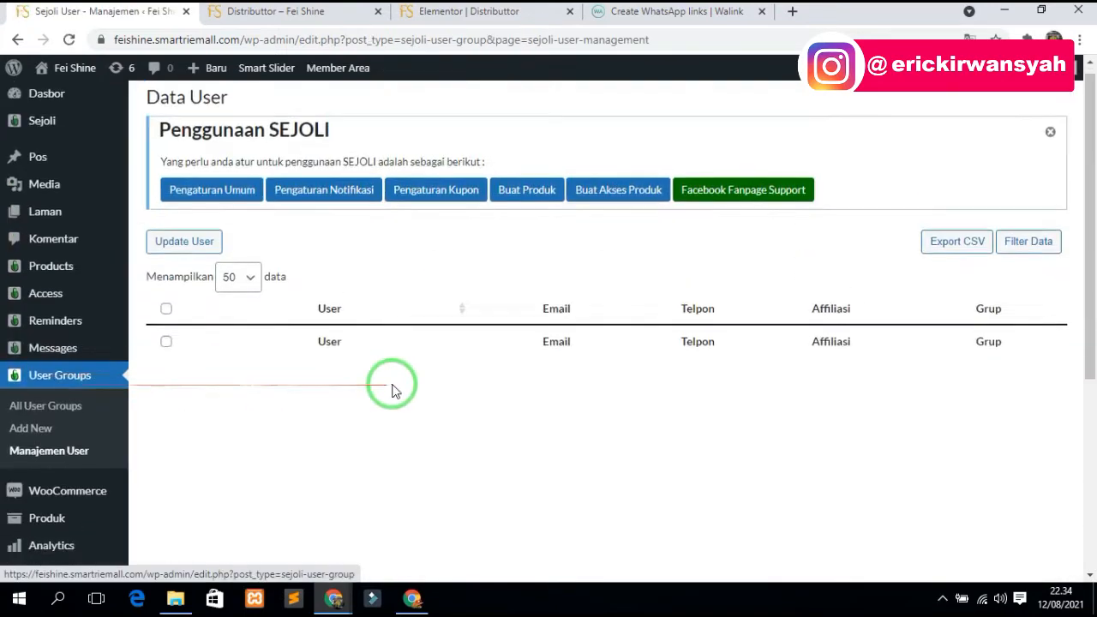
{"action": "scroll", "coordinate": [392, 388], "scroll_direction": "down", "scroll_amount": 3}
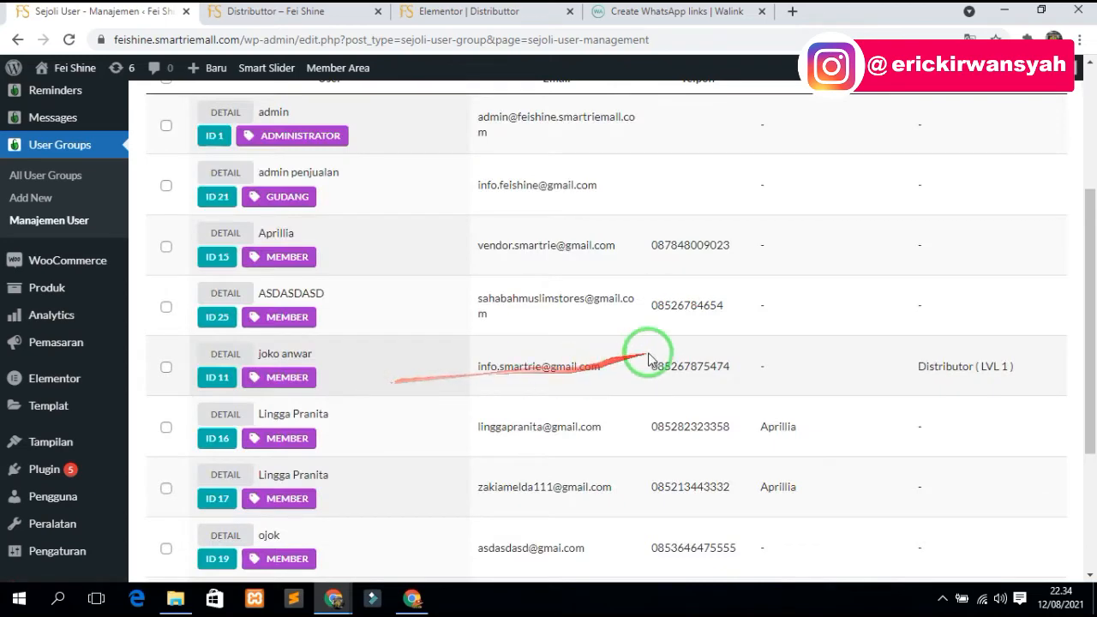
{"action": "scroll", "coordinate": [649, 358], "scroll_direction": "down", "scroll_amount": 3}
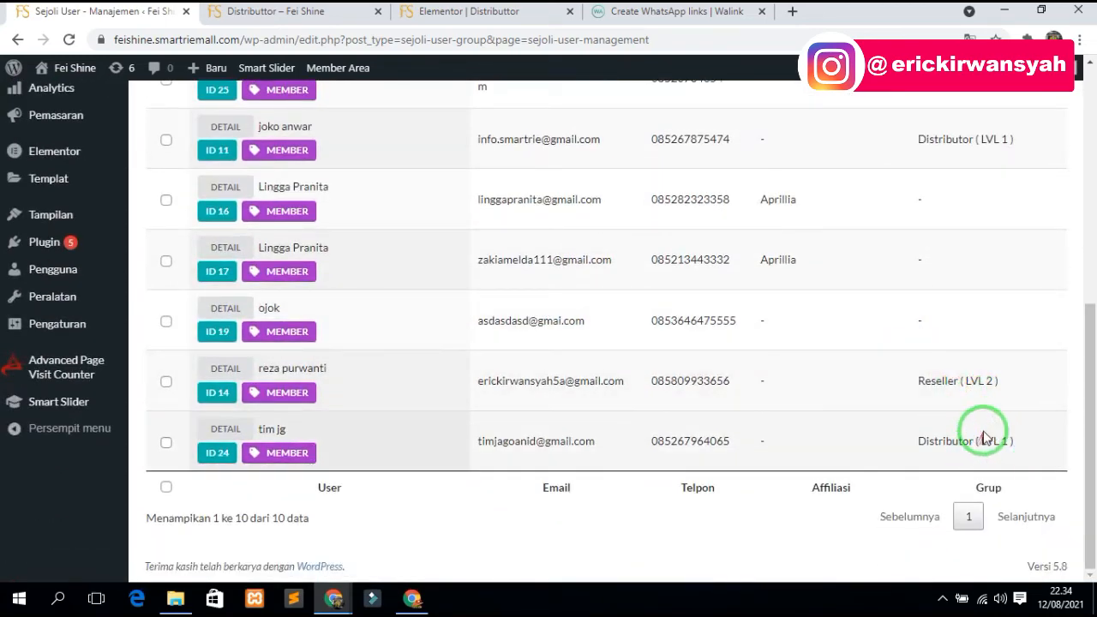
{"action": "scroll", "coordinate": [955, 171], "scroll_direction": "up", "scroll_amount": 1}
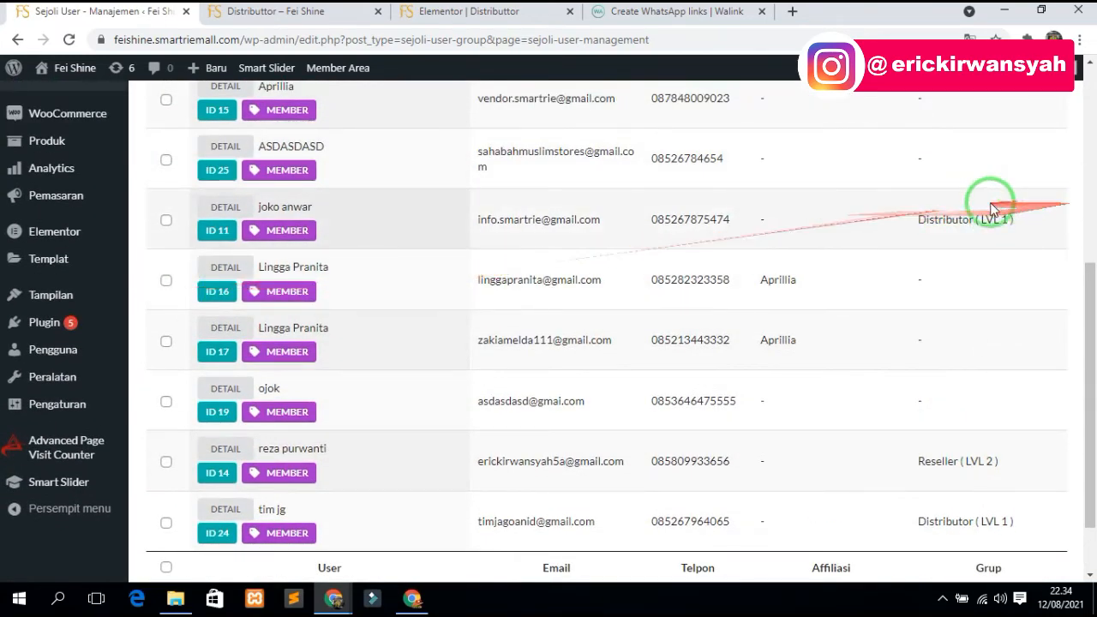
{"action": "scroll", "coordinate": [111, 214], "scroll_direction": "up", "scroll_amount": 3}
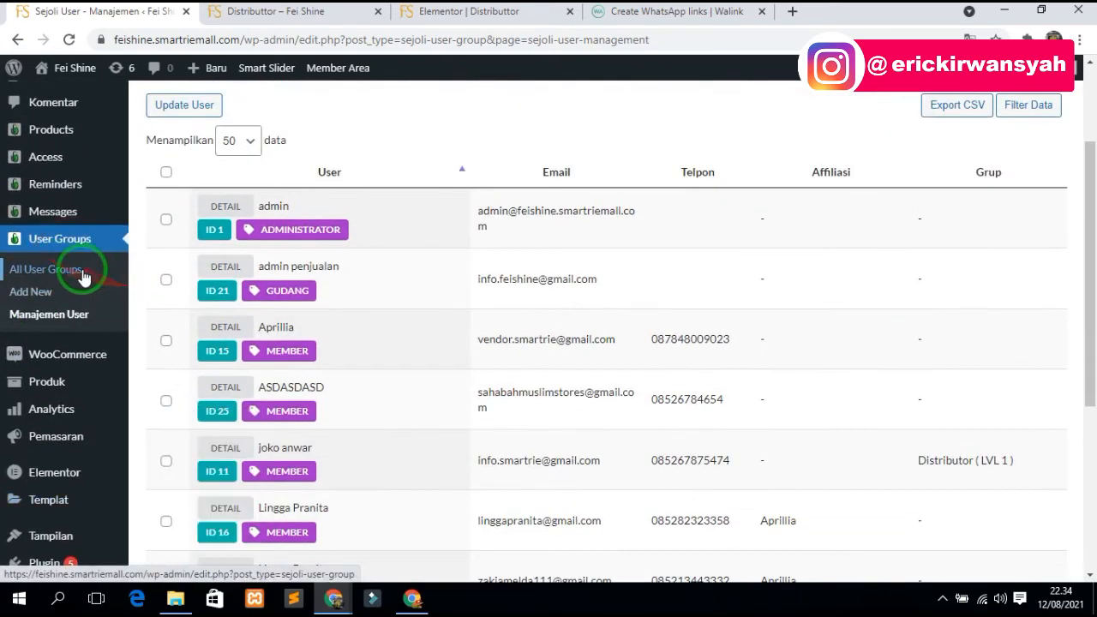
{"action": "left_click", "coordinate": [48, 271]}
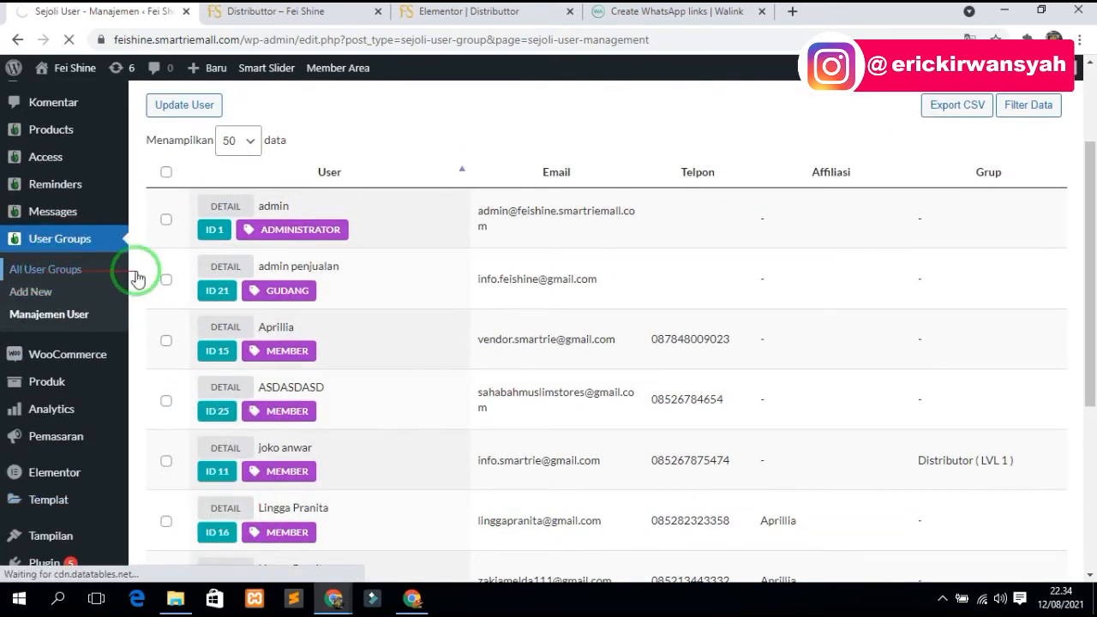
{"action": "scroll", "coordinate": [286, 355], "scroll_direction": "down", "scroll_amount": 1}
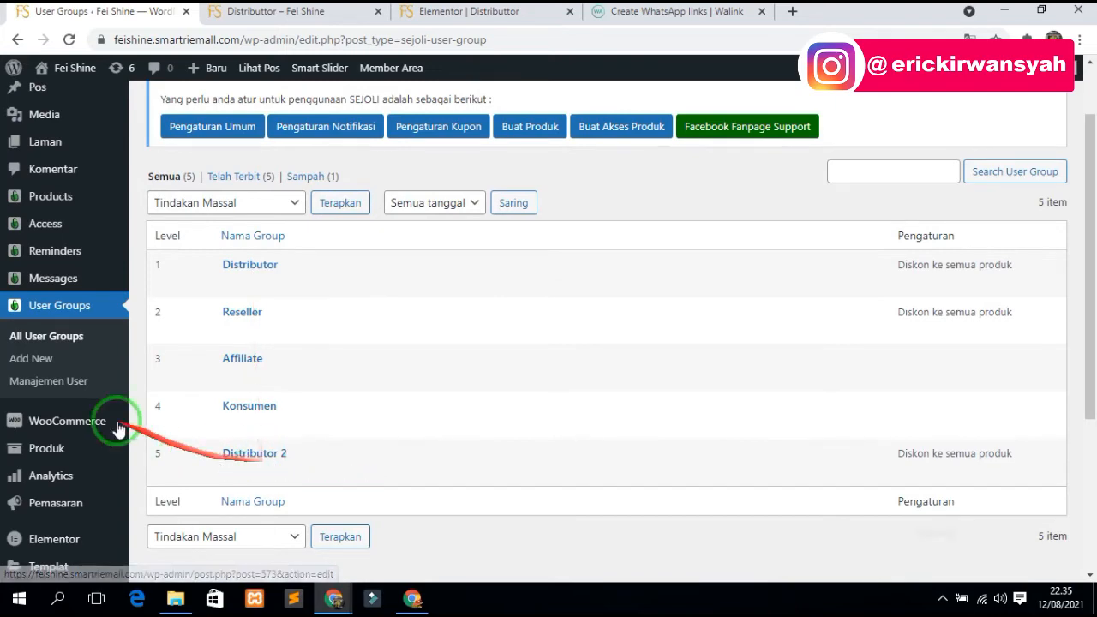
{"action": "left_click", "coordinate": [53, 380]}
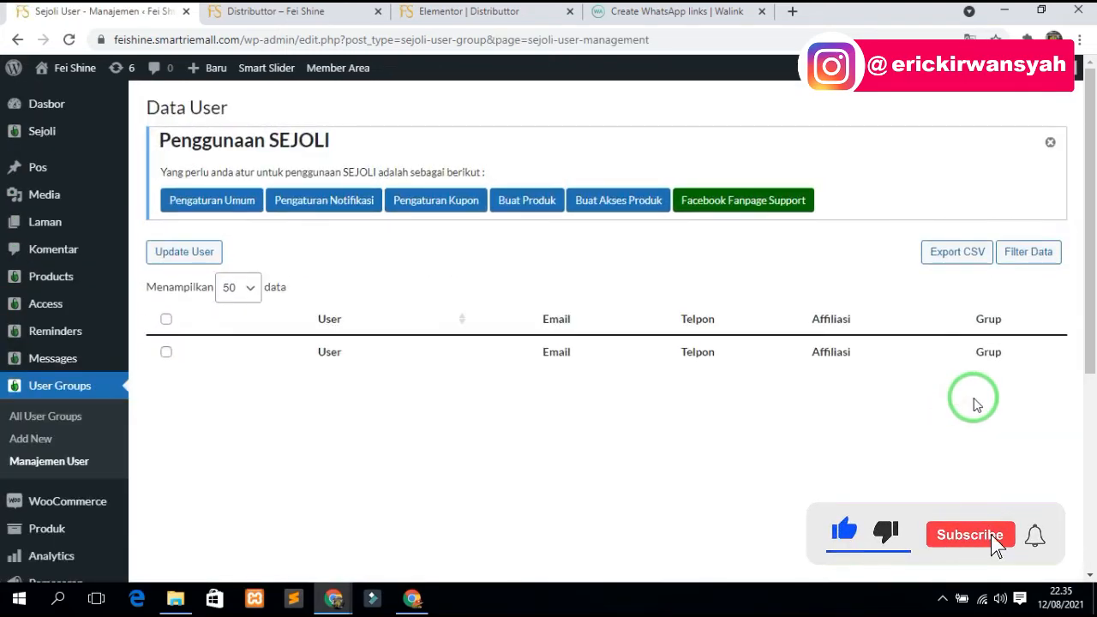
{"action": "scroll", "coordinate": [974, 403], "scroll_direction": "down", "scroll_amount": 3}
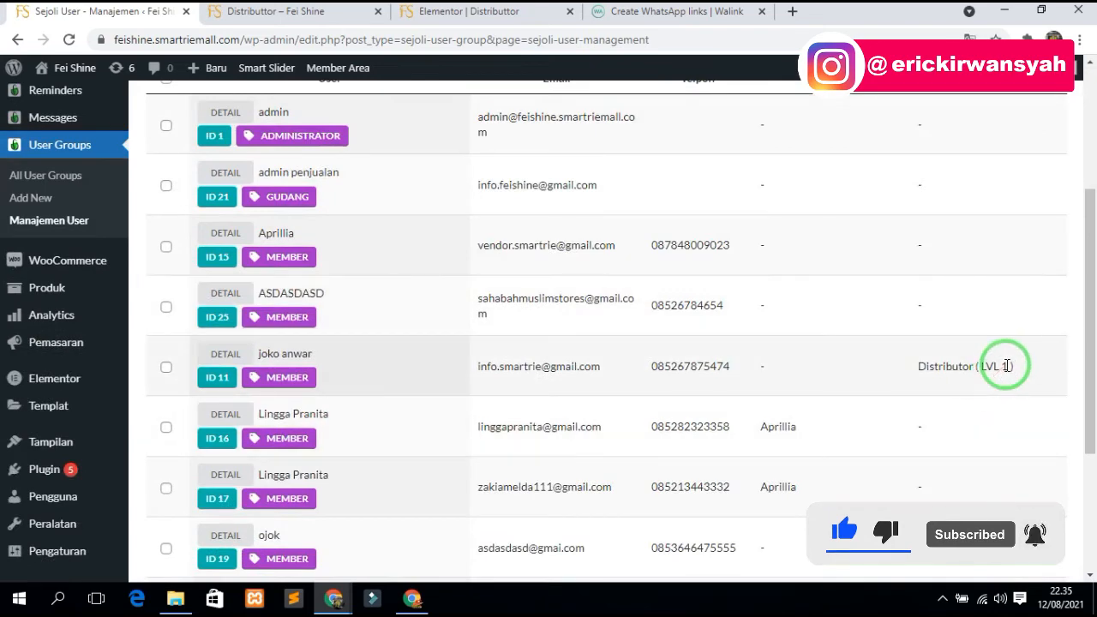
{"action": "scroll", "coordinate": [994, 377], "scroll_direction": "down", "scroll_amount": 3}
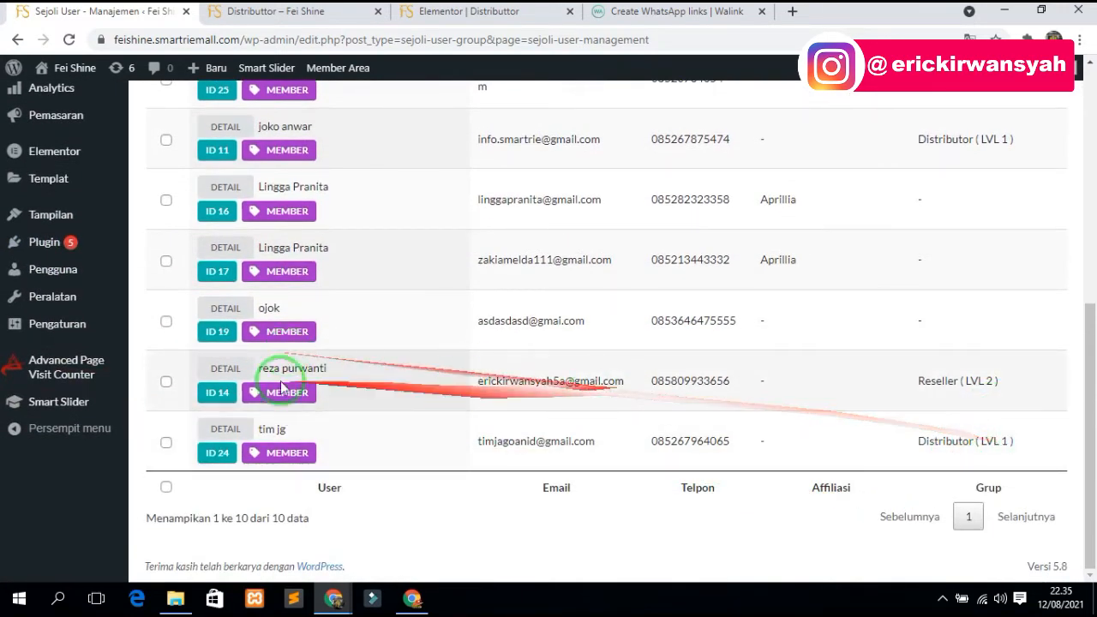
{"action": "scroll", "coordinate": [73, 234], "scroll_direction": "up", "scroll_amount": 3}
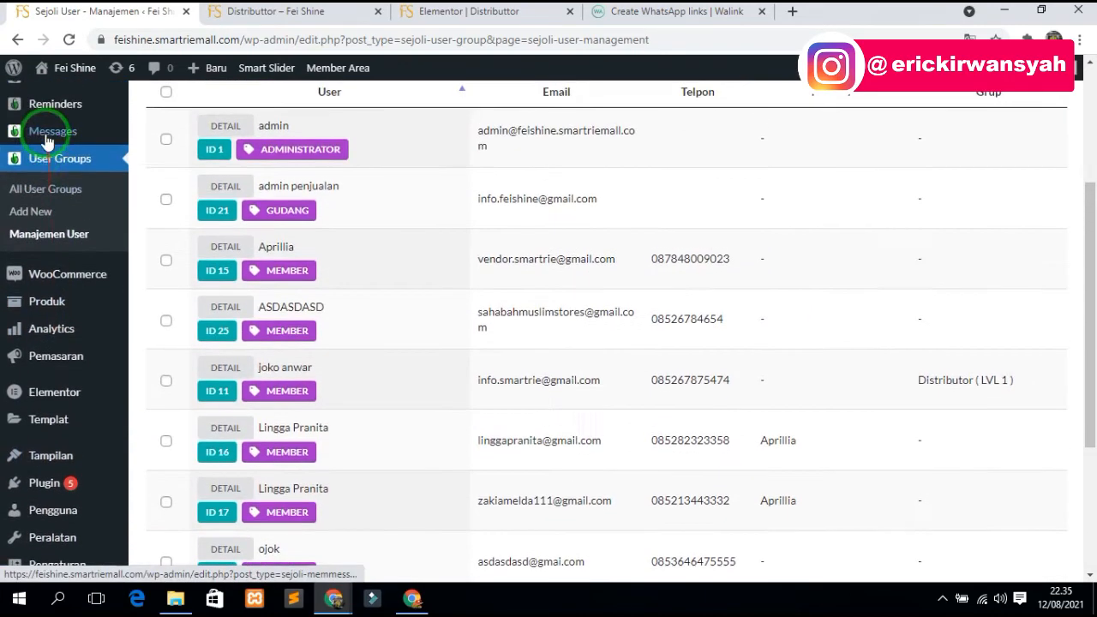
- Open the Reseller group's Produk settings showing its 20 percent discount
{"action": "left_click", "coordinate": [39, 200]}
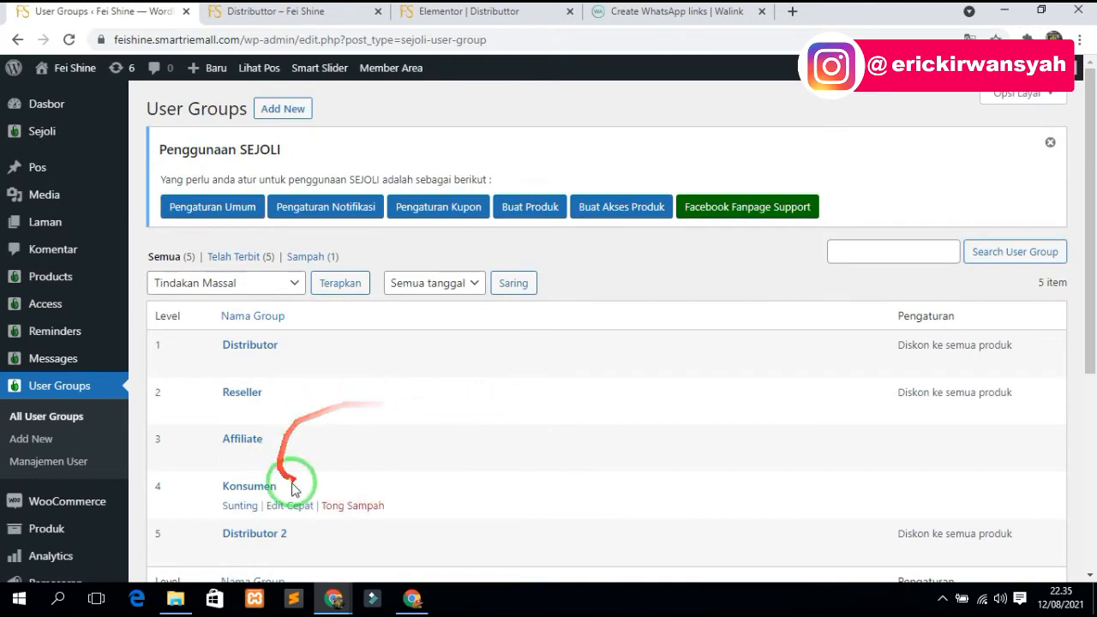
{"action": "scroll", "coordinate": [291, 471], "scroll_direction": "down", "scroll_amount": 1}
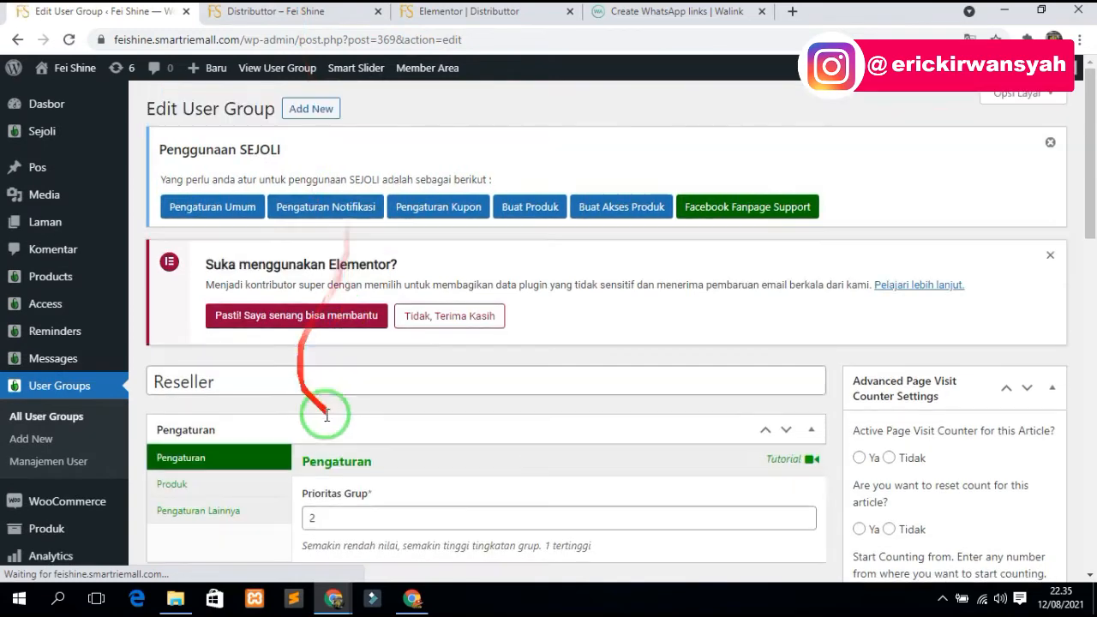
{"action": "scroll", "coordinate": [327, 416], "scroll_direction": "down", "scroll_amount": 3}
{"action": "left_click", "coordinate": [235, 249]}
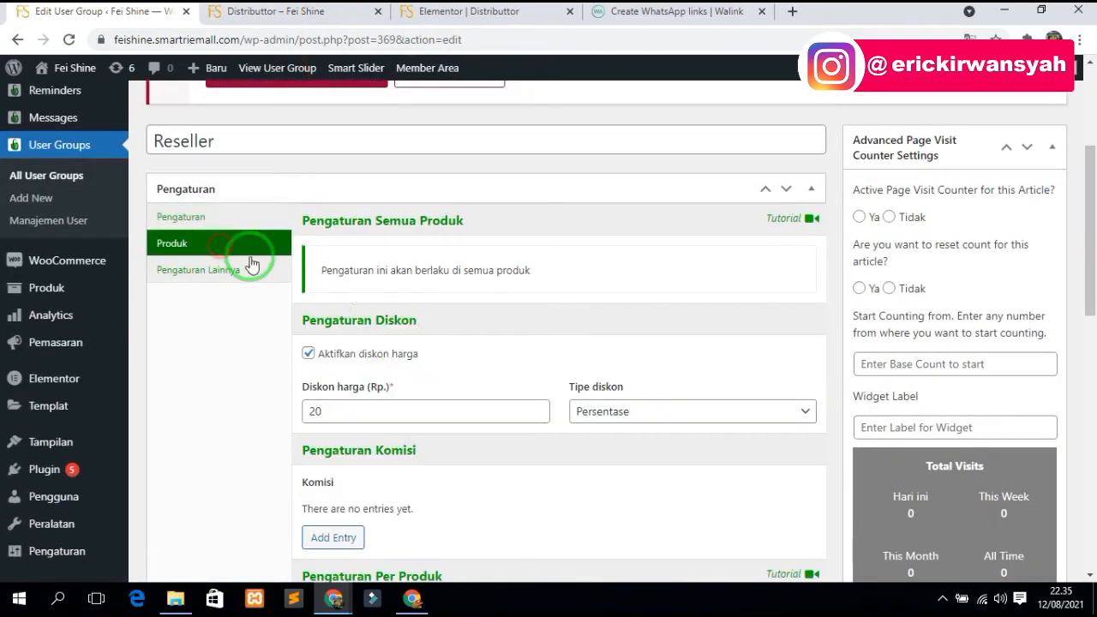
{"action": "scroll", "coordinate": [235, 356], "scroll_direction": "up", "scroll_amount": 2}
{"action": "mouse_move", "coordinate": [49, 196]}
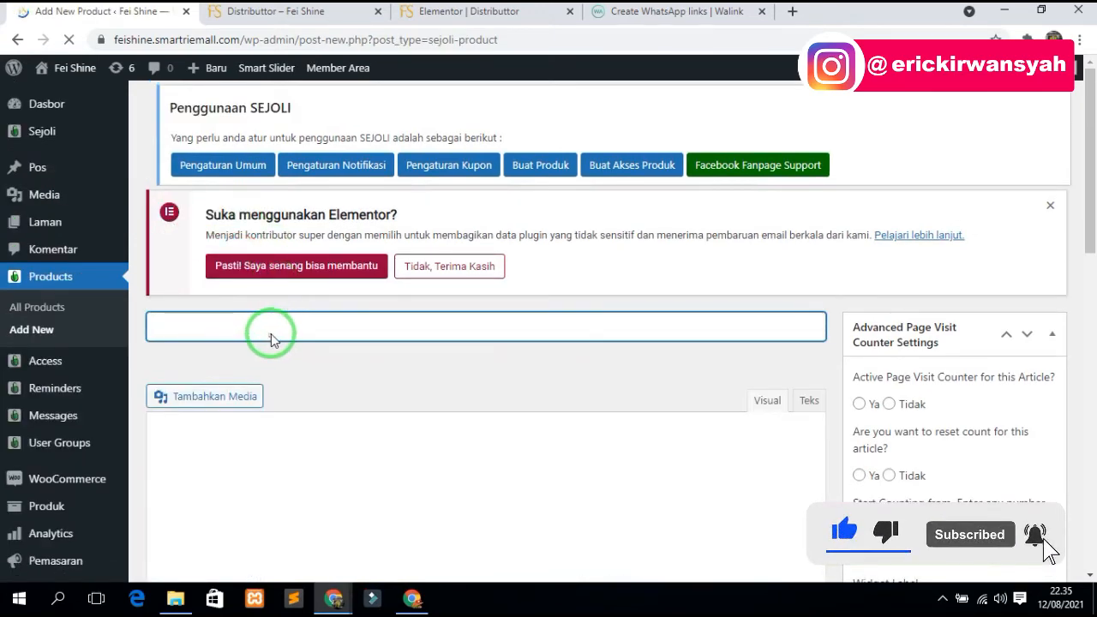
- Start the 'Paket Spesial Distributor' product as a physical product priced 1500000
{"action": "type", "text": "Paket Spesial Distributor"}
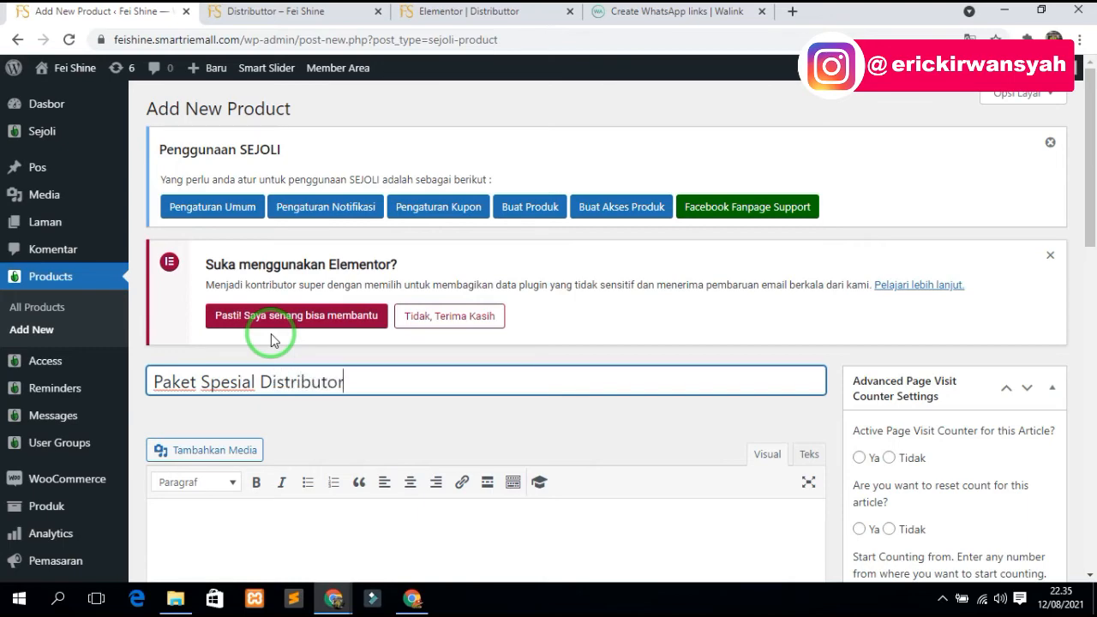
{"action": "scroll", "coordinate": [254, 342], "scroll_direction": "down", "scroll_amount": 8}
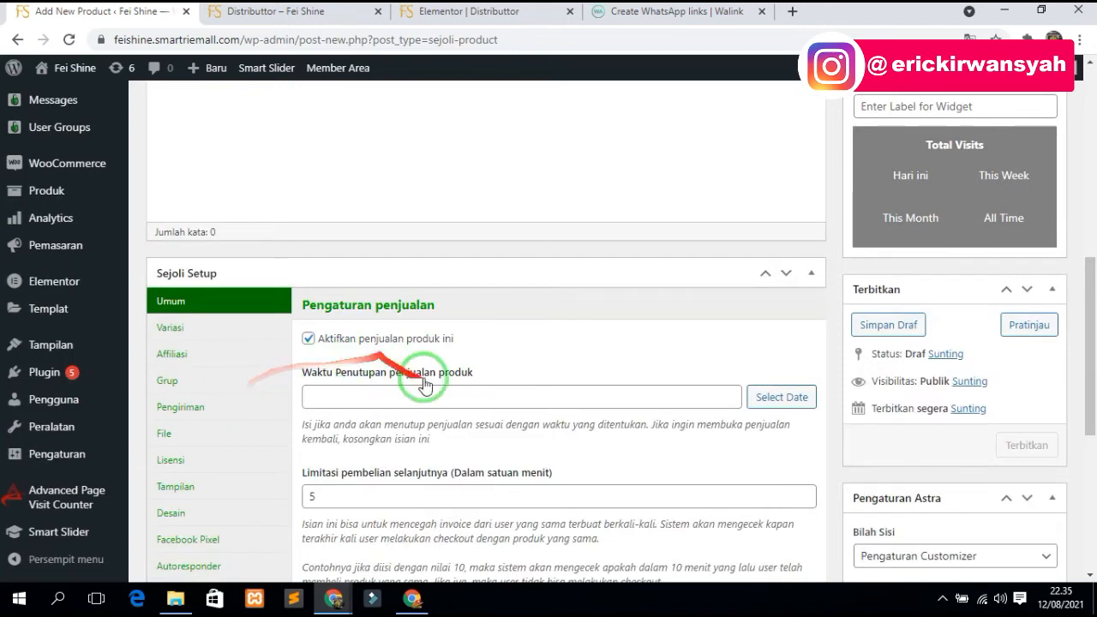
{"action": "scroll", "coordinate": [421, 380], "scroll_direction": "down", "scroll_amount": 2}
{"action": "scroll", "coordinate": [428, 398], "scroll_direction": "down", "scroll_amount": 1}
{"action": "left_click", "coordinate": [333, 369]}
{"action": "left_click", "coordinate": [366, 426]}
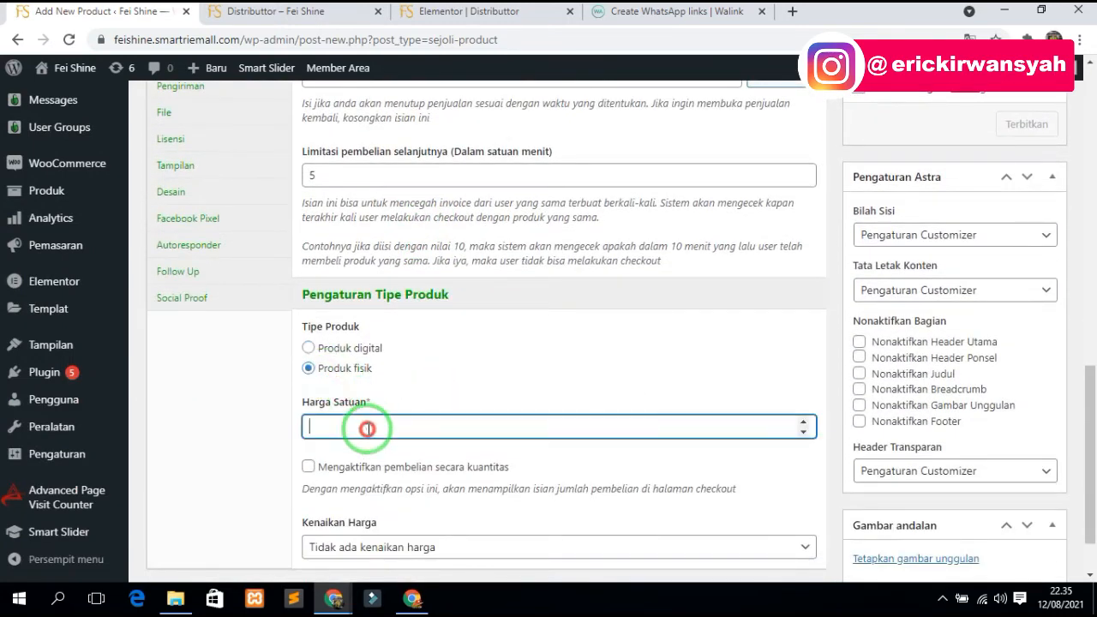
{"action": "type", "text": "1500000"}
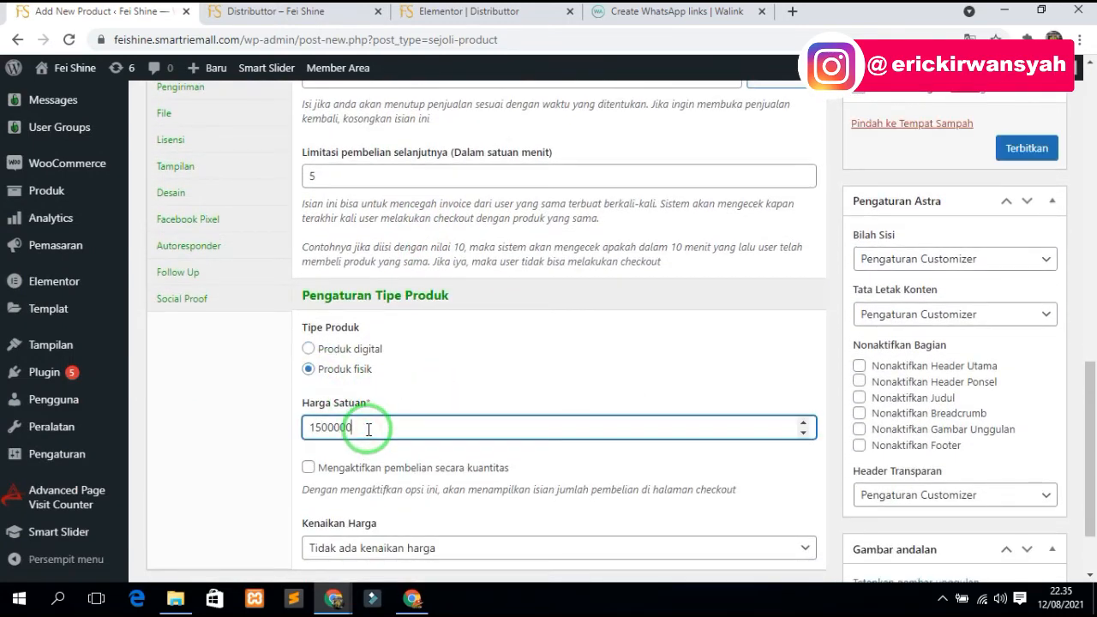
{"action": "scroll", "coordinate": [369, 446], "scroll_direction": "up", "scroll_amount": 1}
{"action": "left_click", "coordinate": [309, 547]}
{"action": "scroll", "coordinate": [244, 454], "scroll_direction": "up", "scroll_amount": 4}
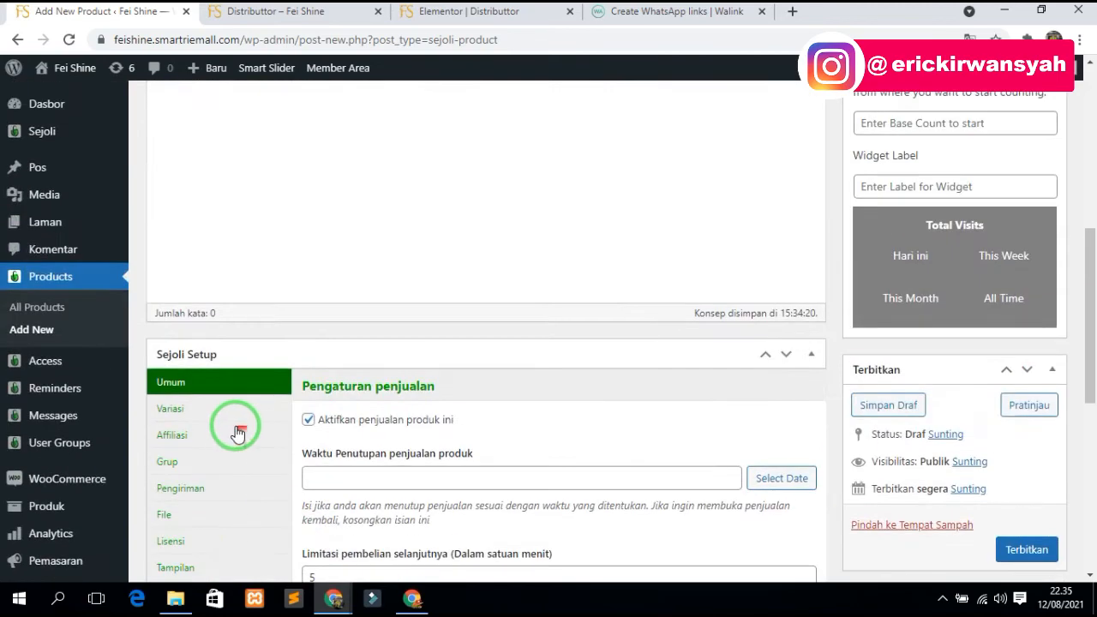
{"action": "scroll", "coordinate": [192, 430], "scroll_direction": "down", "scroll_amount": 1}
- Enable affiliation with a 30 percent Tier 1 commission
{"action": "left_click", "coordinate": [196, 360]}
{"action": "left_click", "coordinate": [350, 336]}
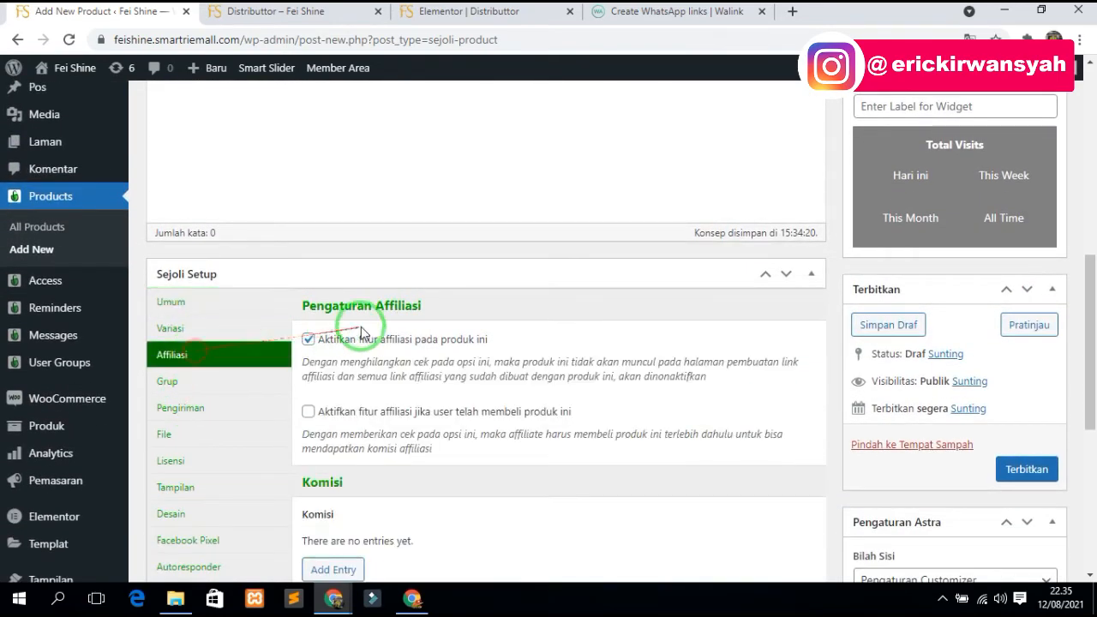
{"action": "scroll", "coordinate": [377, 394], "scroll_direction": "down", "scroll_amount": 4}
{"action": "left_click", "coordinate": [347, 257]}
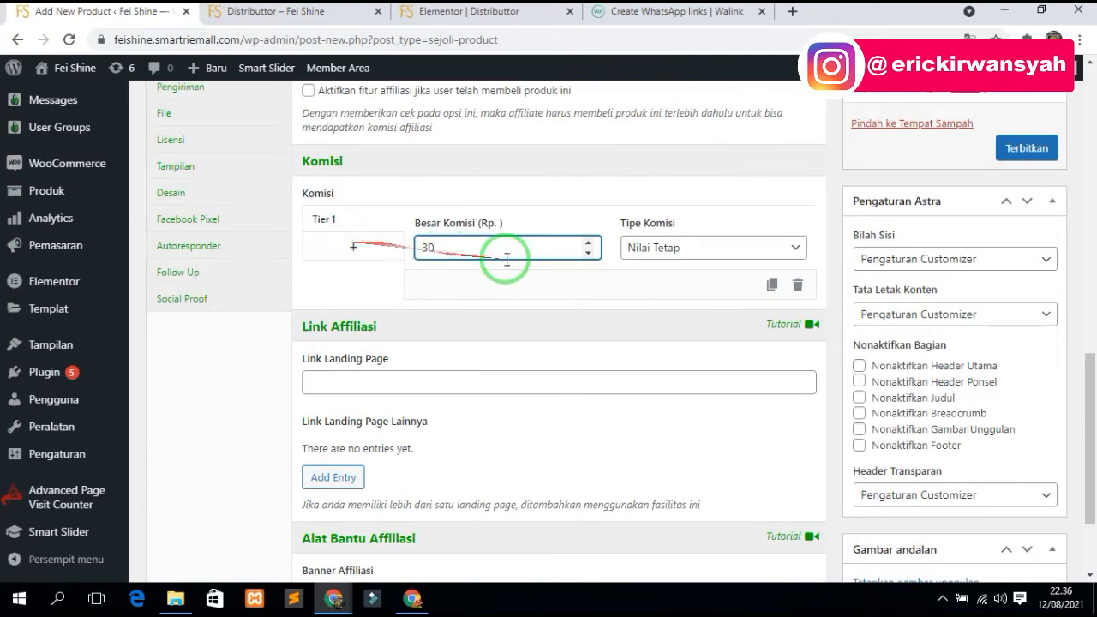
{"action": "left_click", "coordinate": [649, 248]}
{"action": "left_click", "coordinate": [654, 279]}
- Use the homepage as affiliate landing page and enable the post-purchase group change
{"action": "left_click", "coordinate": [367, 383]}
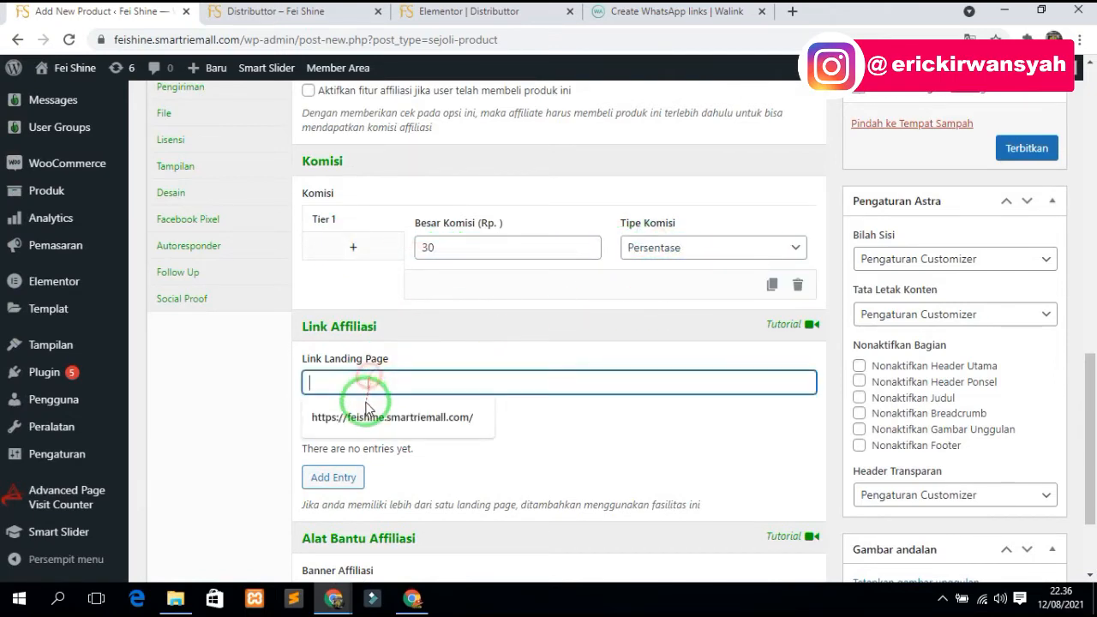
{"action": "left_click", "coordinate": [391, 417]}
{"action": "scroll", "coordinate": [403, 421], "scroll_direction": "down", "scroll_amount": 1}
{"action": "scroll", "coordinate": [311, 385], "scroll_direction": "up", "scroll_amount": 4}
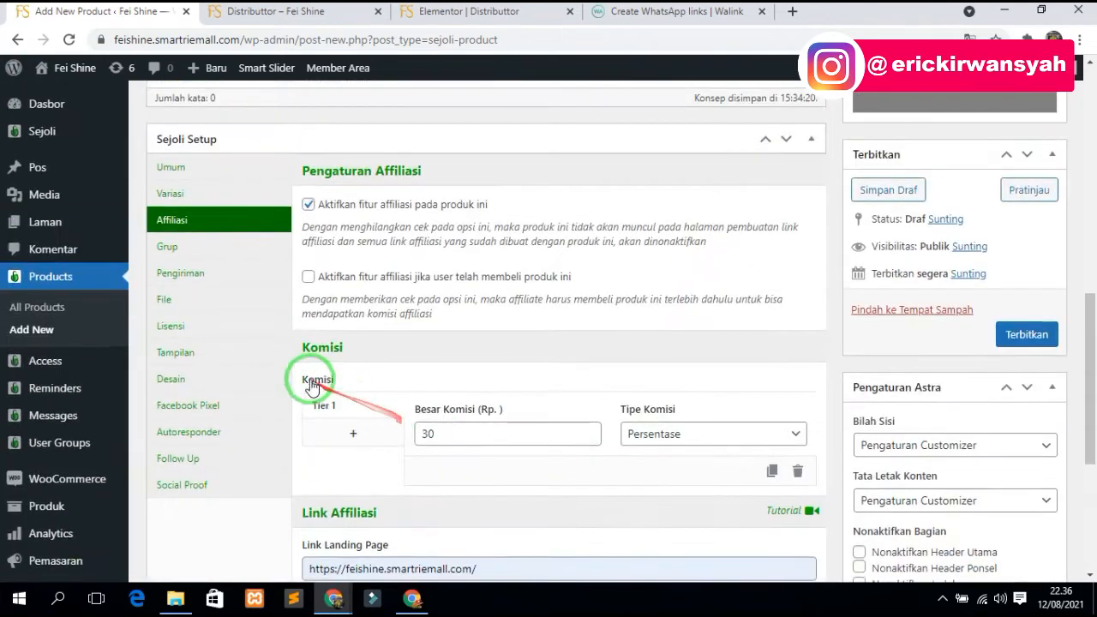
{"action": "scroll", "coordinate": [311, 386], "scroll_direction": "up", "scroll_amount": 1}
{"action": "left_click", "coordinate": [175, 325]}
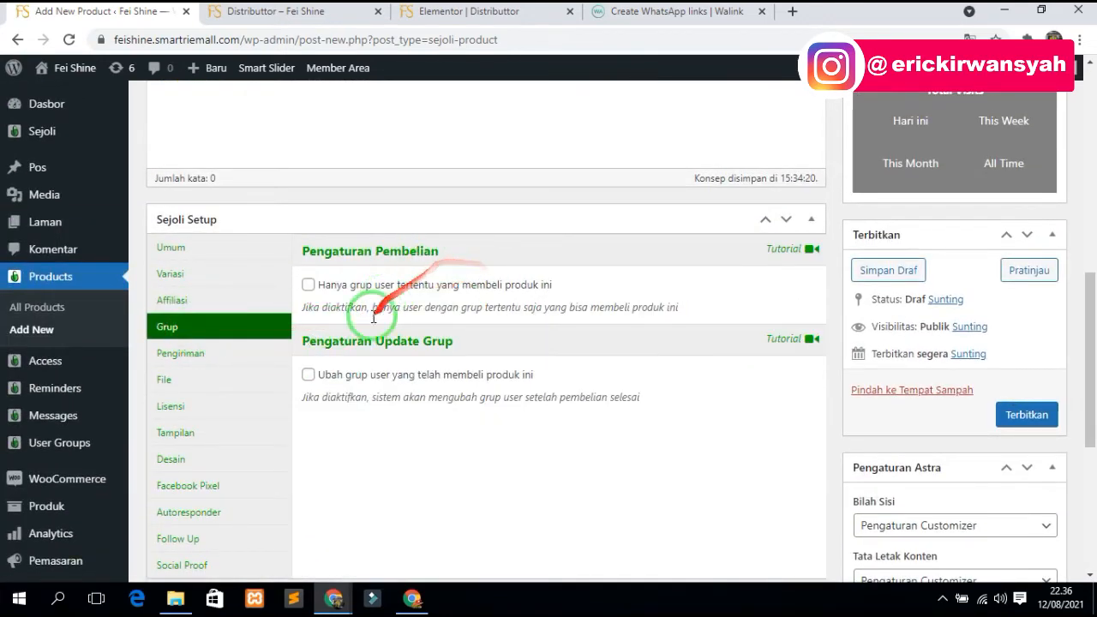
{"action": "left_click", "coordinate": [308, 376]}
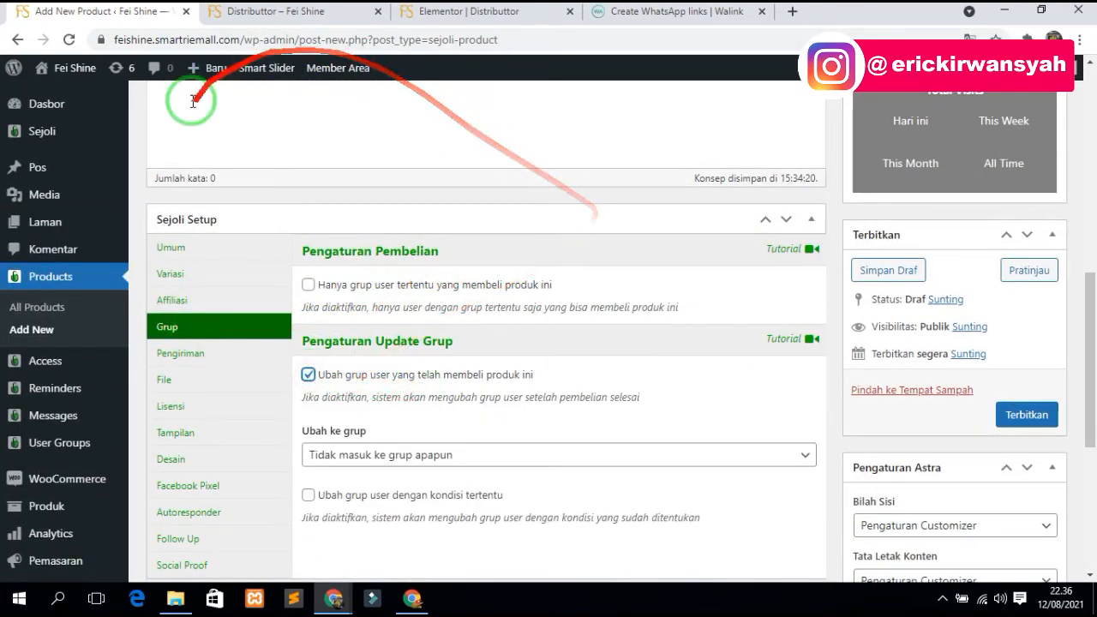
{"action": "left_click", "coordinate": [287, 12]}
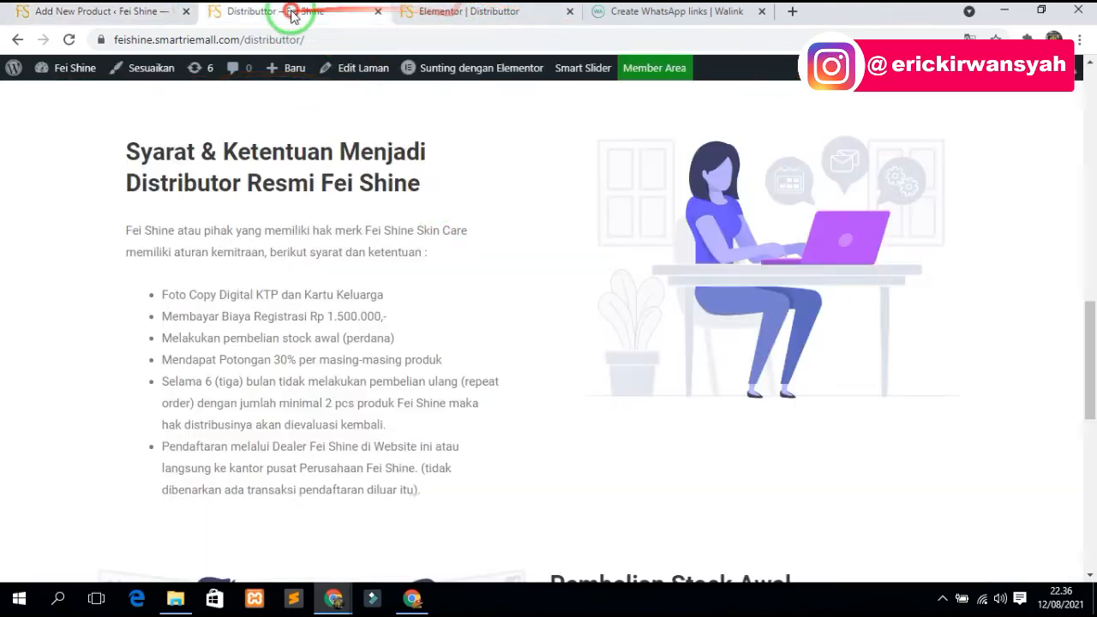
{"action": "scroll", "coordinate": [245, 286], "scroll_direction": "up", "scroll_amount": 10}
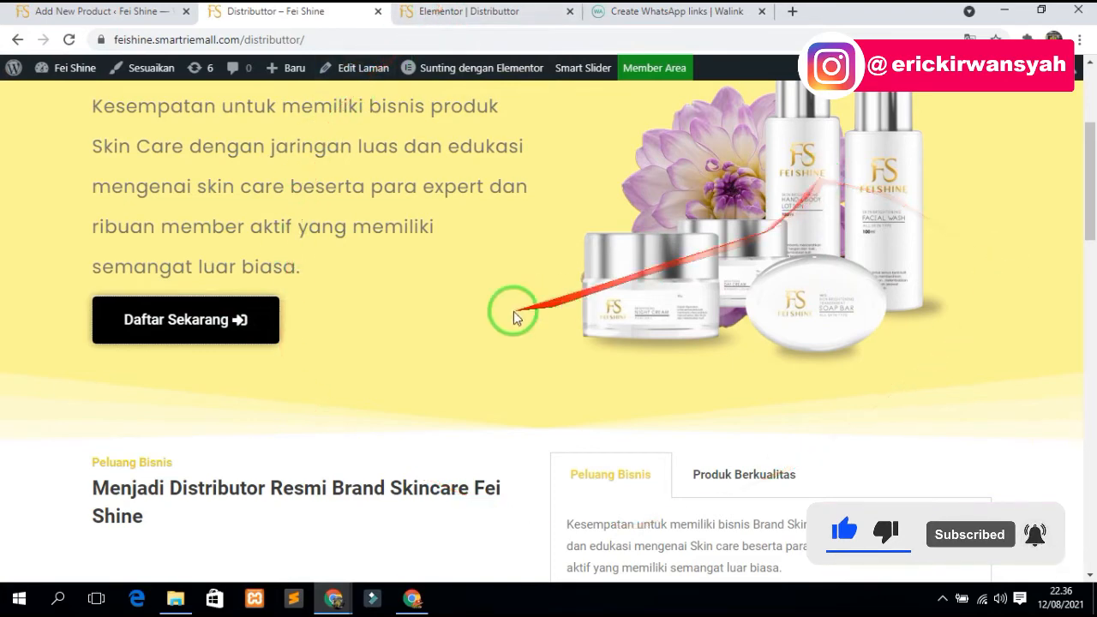
{"action": "left_click", "coordinate": [121, 19]}
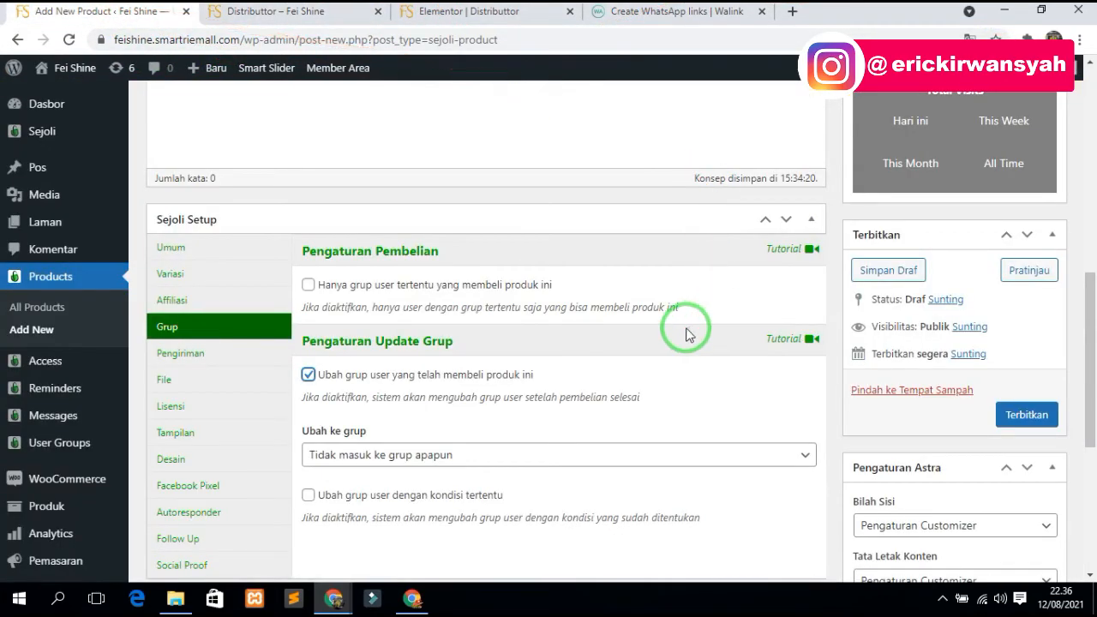
- Move buyers into the Distributor ( LVL 1 ) group after purchase
{"action": "scroll", "coordinate": [594, 363], "scroll_direction": "down", "scroll_amount": 1}
{"action": "left_click", "coordinate": [424, 377]}
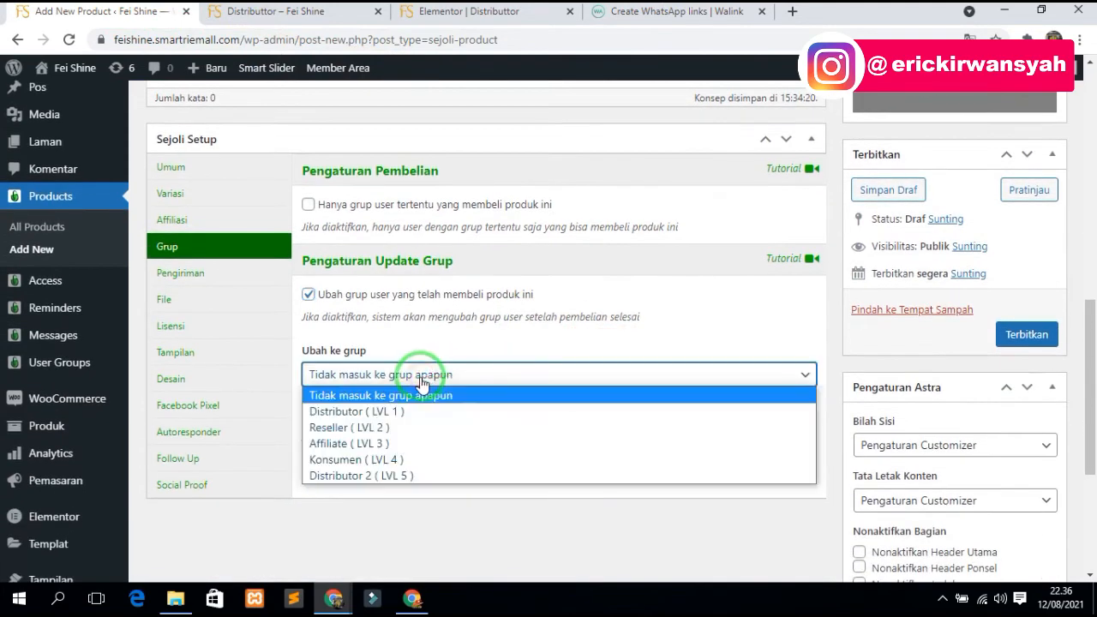
{"action": "left_click", "coordinate": [384, 413]}
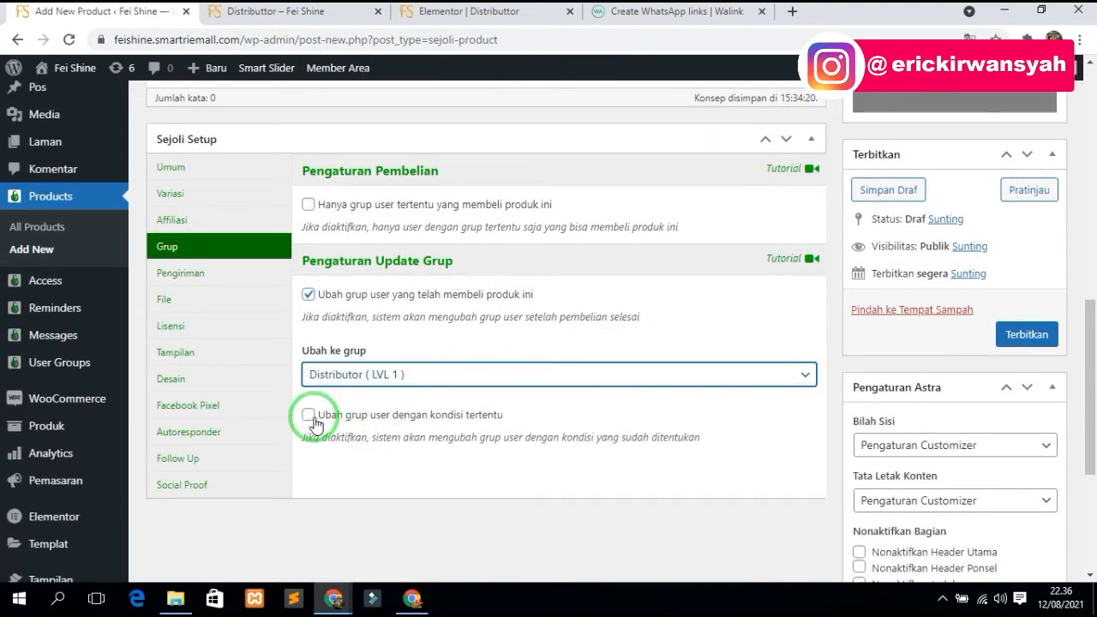
{"action": "scroll", "coordinate": [286, 417], "scroll_direction": "up", "scroll_amount": 1}
{"action": "scroll", "coordinate": [290, 415], "scroll_direction": "down", "scroll_amount": 2}
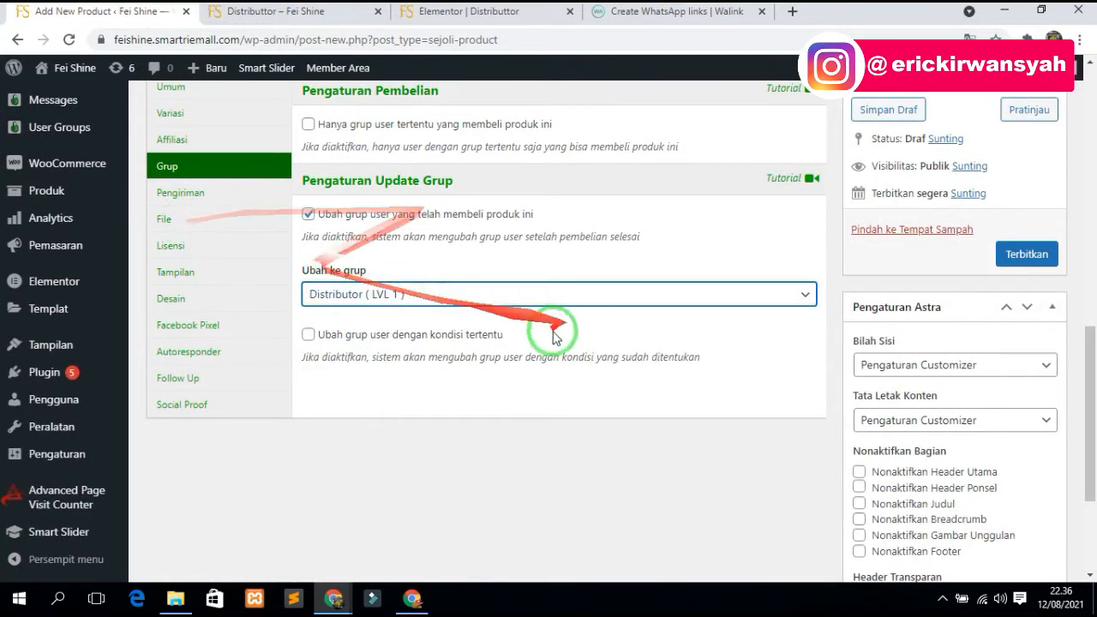
- Enable shipping with 1000 g weight from Bengkulu – Kabupaten Seluma – Sukaraja
{"action": "left_click", "coordinate": [197, 202]}
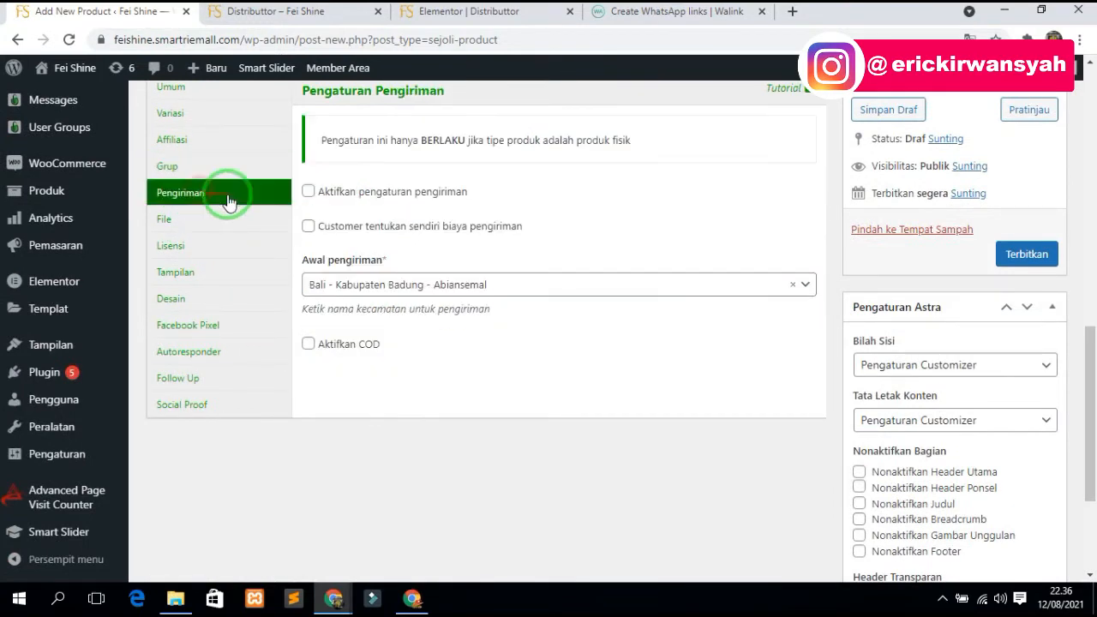
{"action": "left_click", "coordinate": [371, 205]}
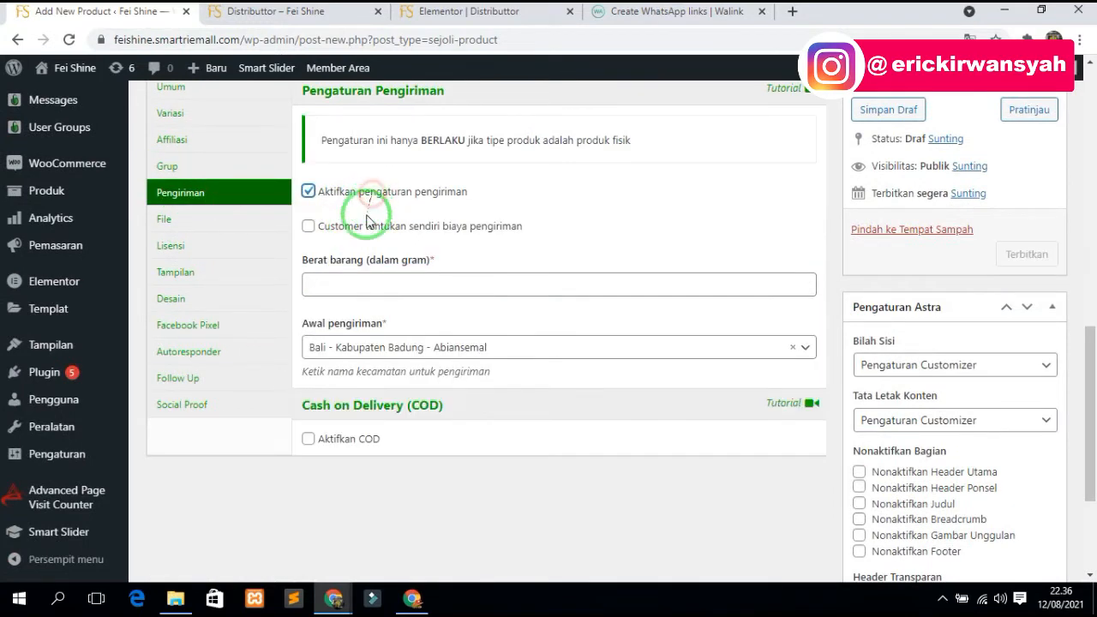
{"action": "left_click", "coordinate": [351, 287]}
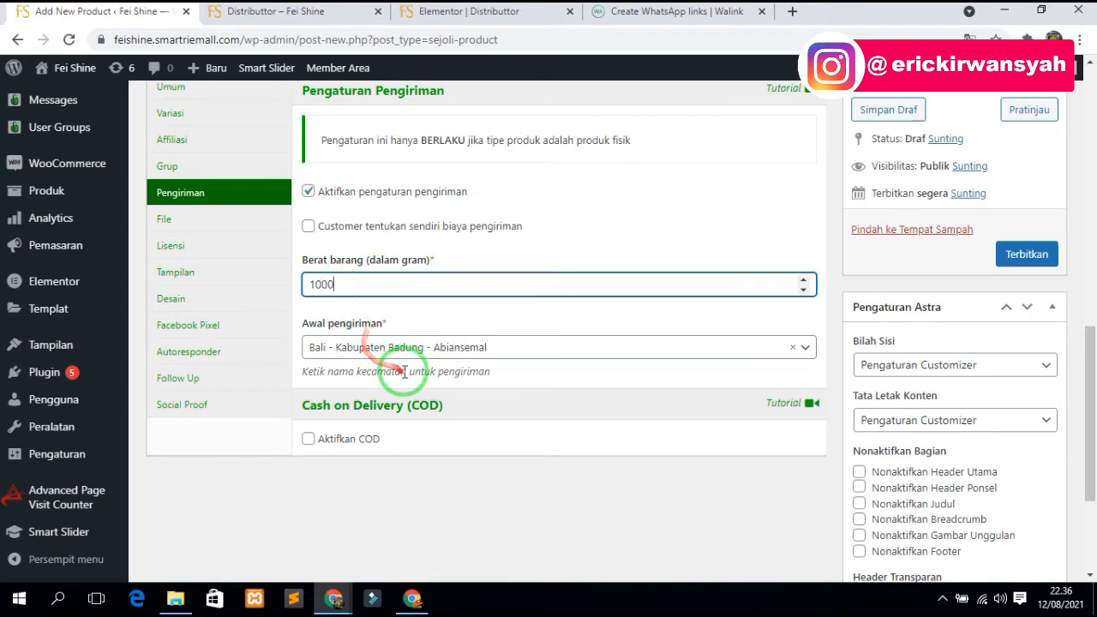
{"action": "left_click", "coordinate": [426, 353]}
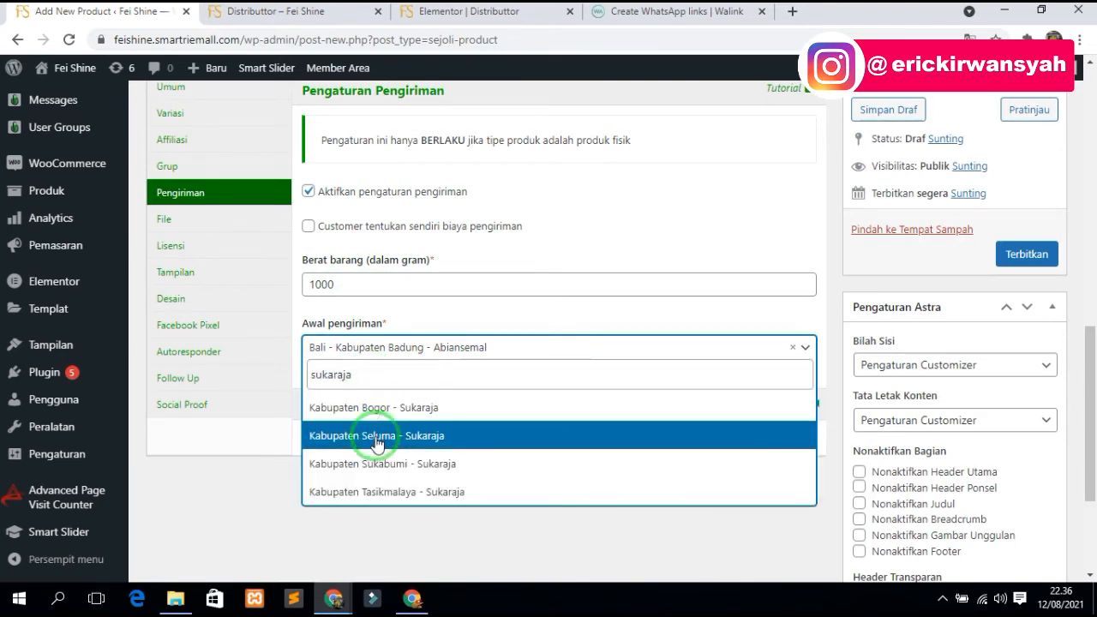
{"action": "left_click", "coordinate": [377, 437]}
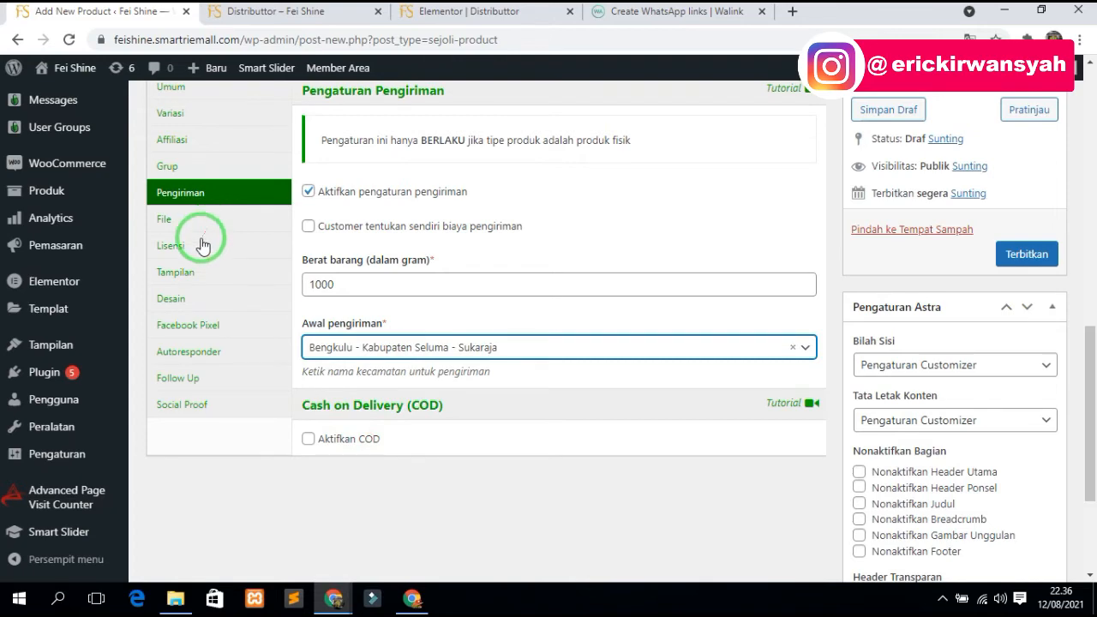
{"action": "left_click", "coordinate": [194, 275]}
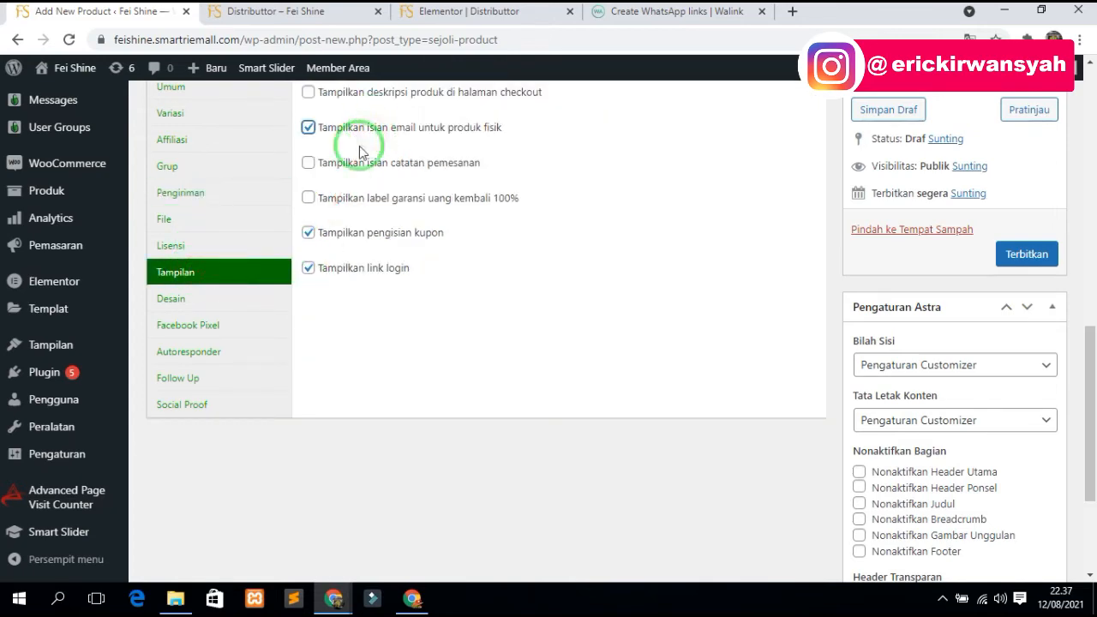
- Enable social proof with hidden buyer names, buyer avatars and popups in the bottom-left corner
{"action": "left_click", "coordinate": [212, 333]}
{"action": "left_click", "coordinate": [193, 353]}
{"action": "left_click", "coordinate": [193, 404]}
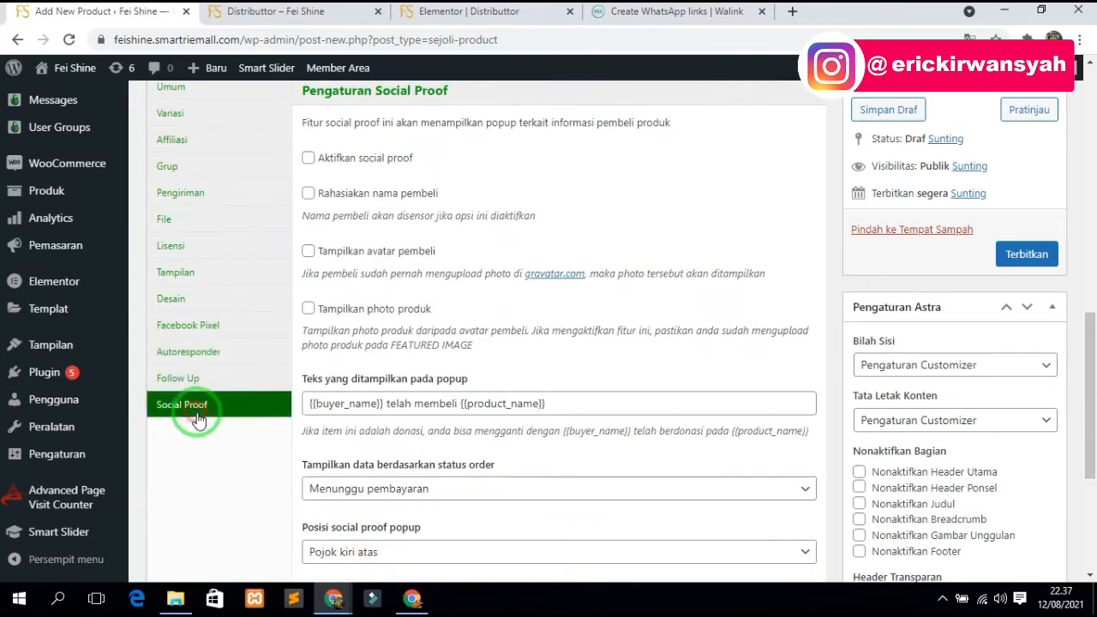
{"action": "left_click", "coordinate": [385, 158]}
{"action": "left_click", "coordinate": [369, 251]}
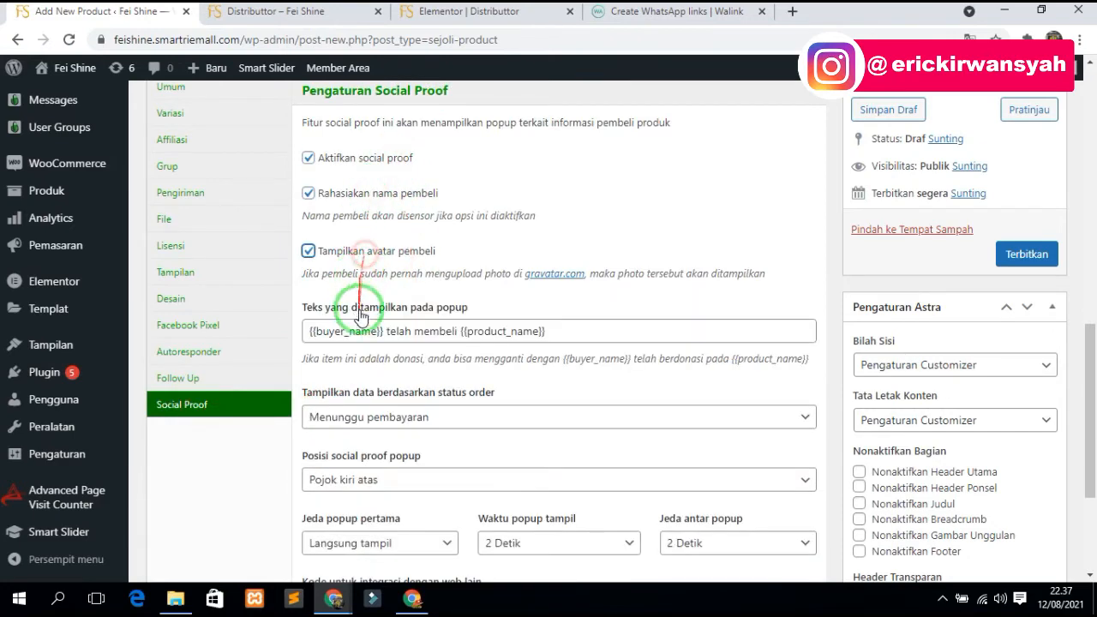
{"action": "scroll", "coordinate": [379, 391], "scroll_direction": "down", "scroll_amount": 3}
{"action": "left_click", "coordinate": [359, 266]}
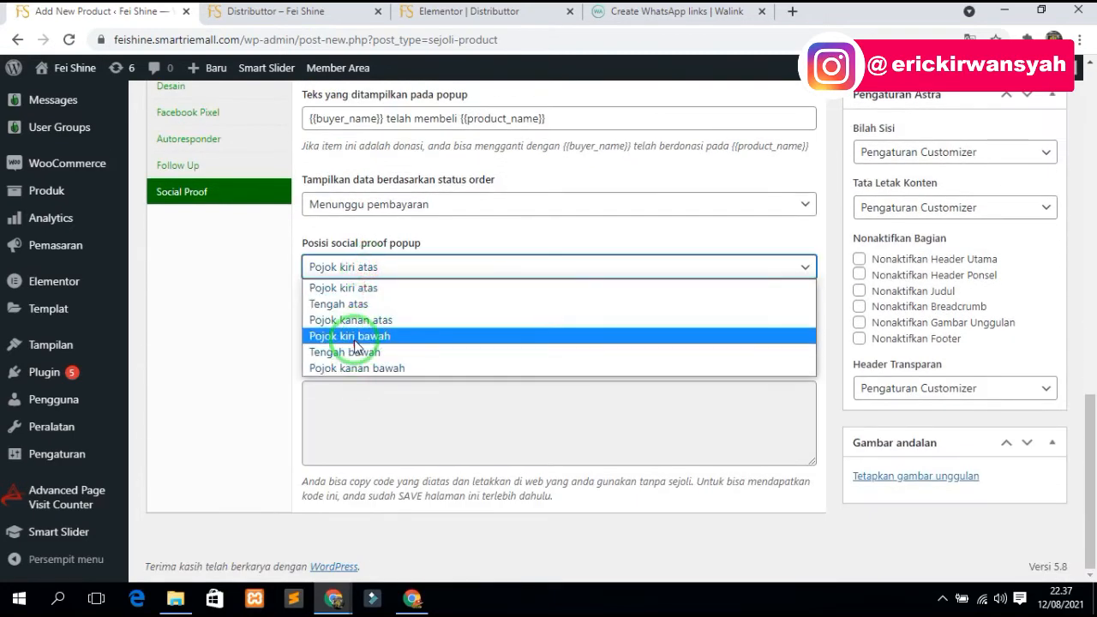
{"action": "left_click", "coordinate": [347, 335]}
{"action": "scroll", "coordinate": [300, 335], "scroll_direction": "up", "scroll_amount": 6}
{"action": "scroll", "coordinate": [845, 424], "scroll_direction": "down", "scroll_amount": 2}
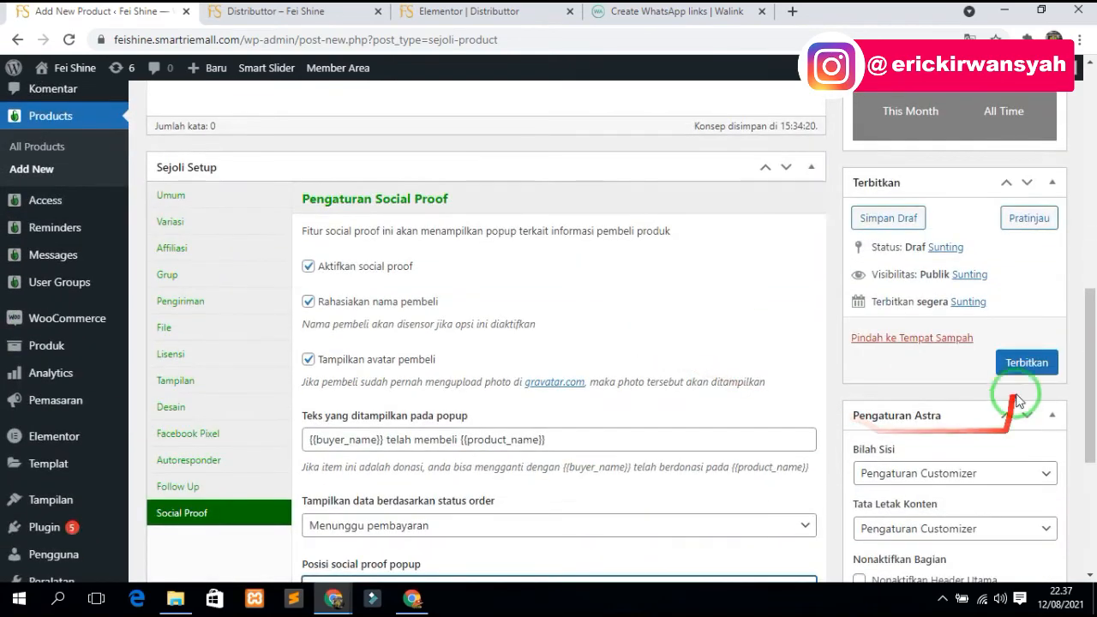
- Publish the Paket Spesial Distributor product
{"action": "left_click", "coordinate": [1023, 363]}
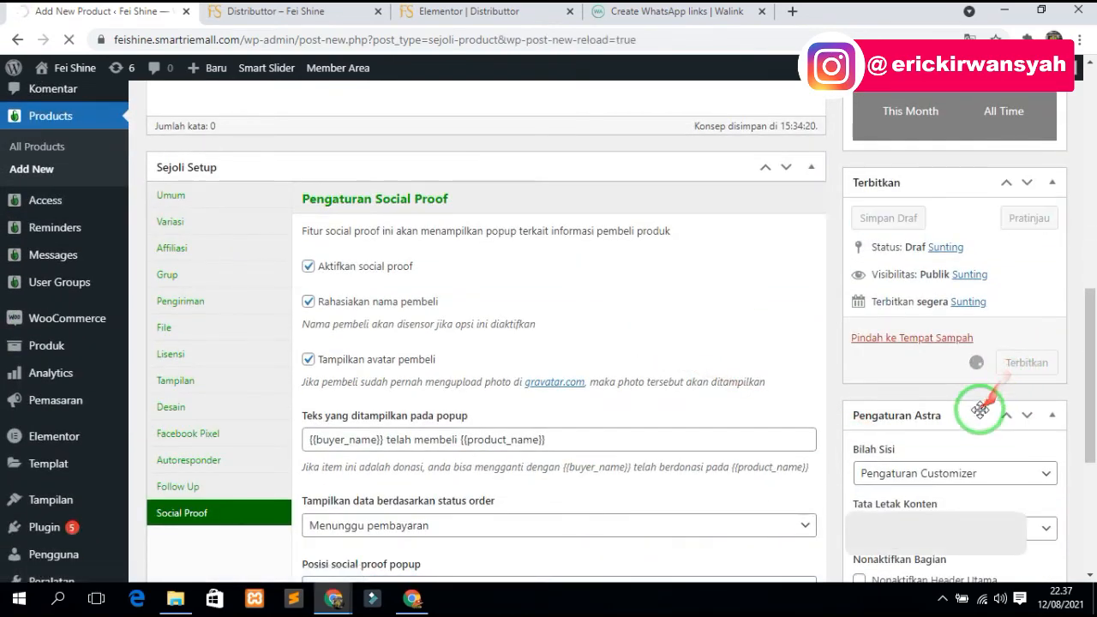
{"action": "scroll", "coordinate": [976, 462], "scroll_direction": "down", "scroll_amount": 4}
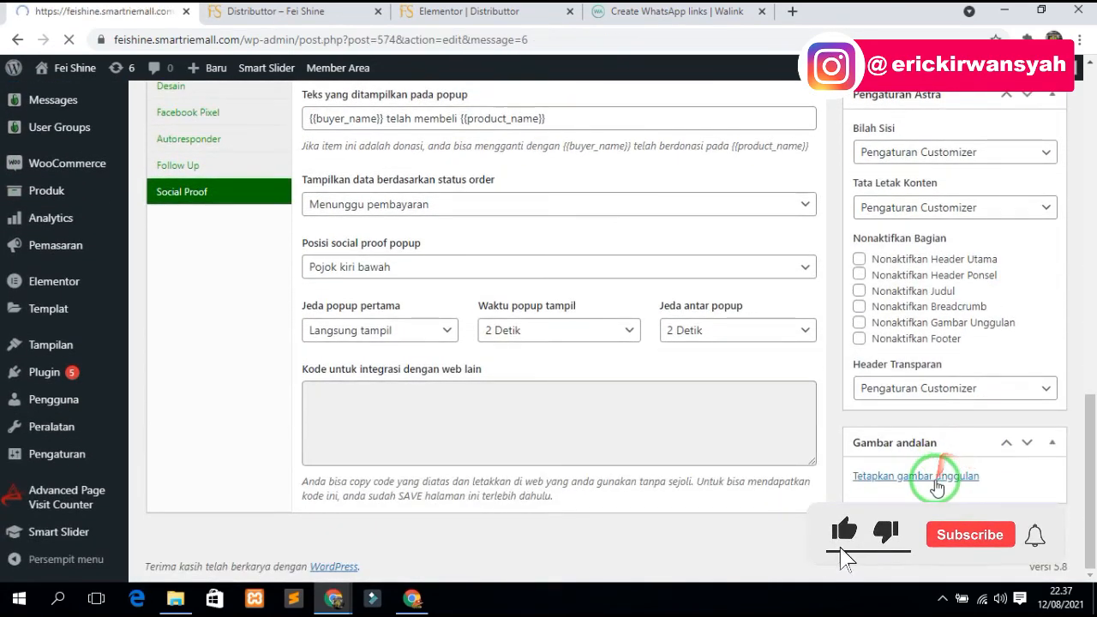
{"action": "scroll", "coordinate": [954, 475], "scroll_direction": "down", "scroll_amount": 8}
{"action": "scroll", "coordinate": [950, 467], "scroll_direction": "down", "scroll_amount": 5}
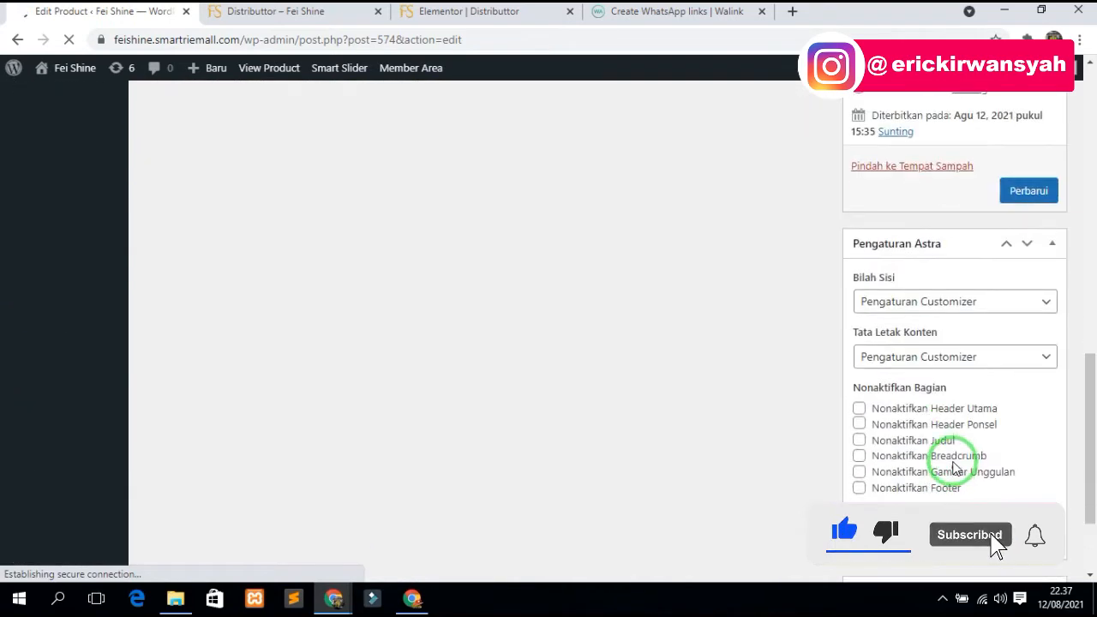
{"action": "left_click", "coordinate": [919, 489]}
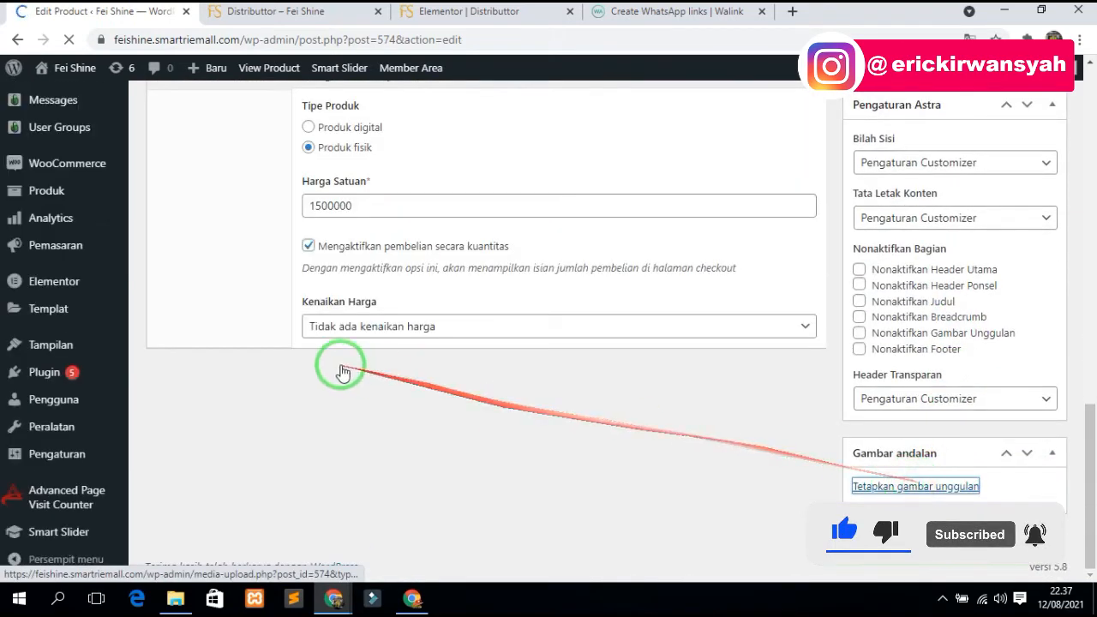
{"action": "scroll", "coordinate": [968, 482], "scroll_direction": "down", "scroll_amount": 4}
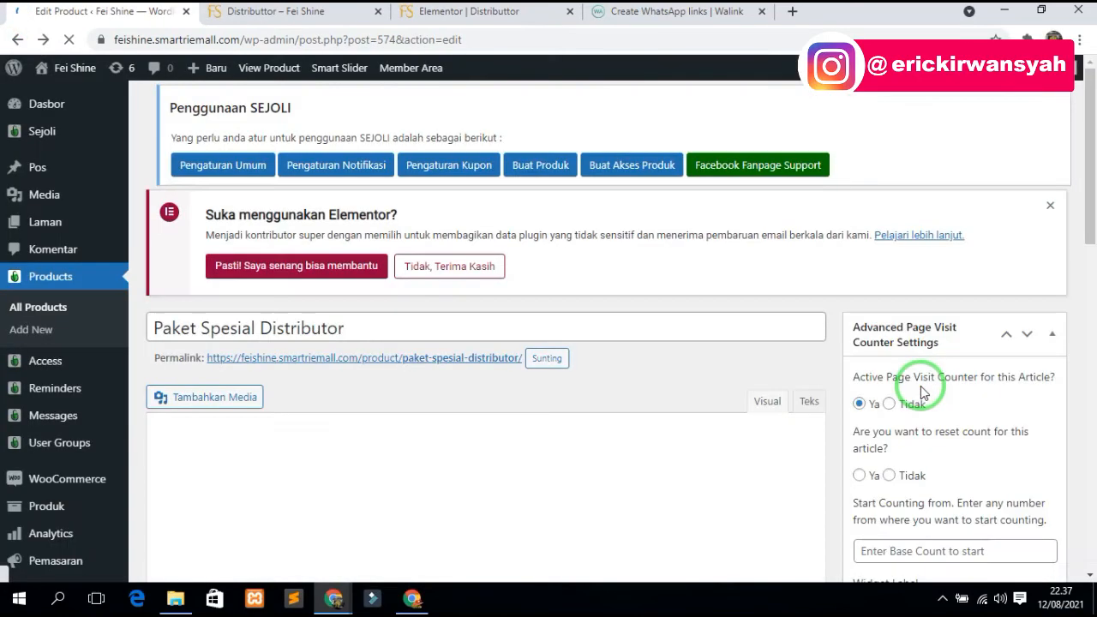
{"action": "scroll", "coordinate": [938, 398], "scroll_direction": "down", "scroll_amount": 8}
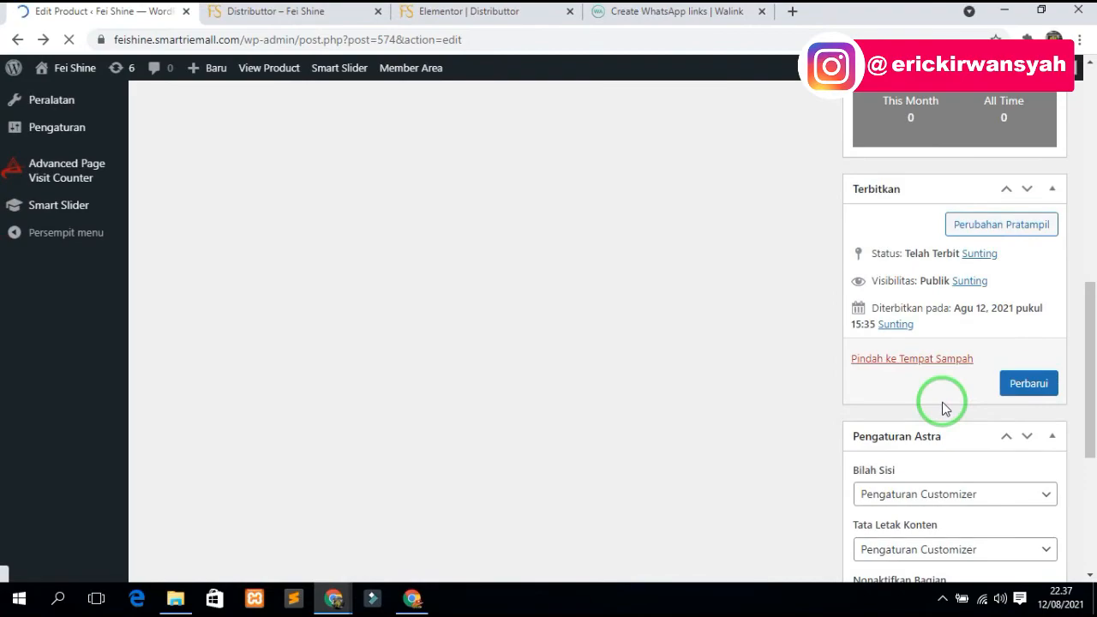
{"action": "scroll", "coordinate": [943, 407], "scroll_direction": "down", "scroll_amount": 4}
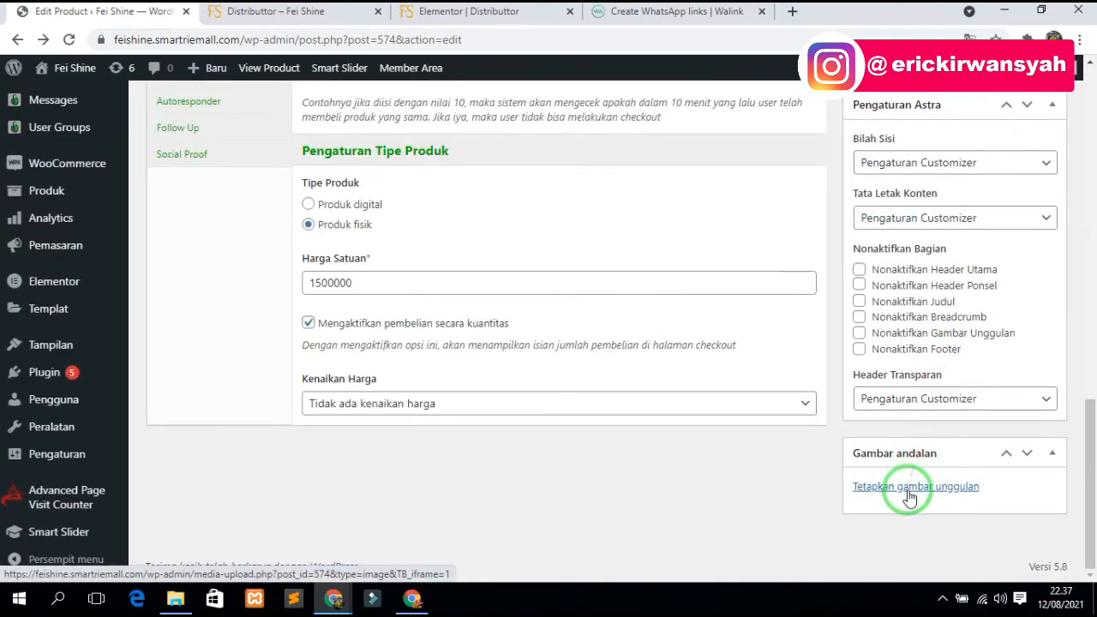
- Set the skincare bottles and jars photo from Pustaka Media as featured image, then Perbarui
{"action": "left_click", "coordinate": [909, 498]}
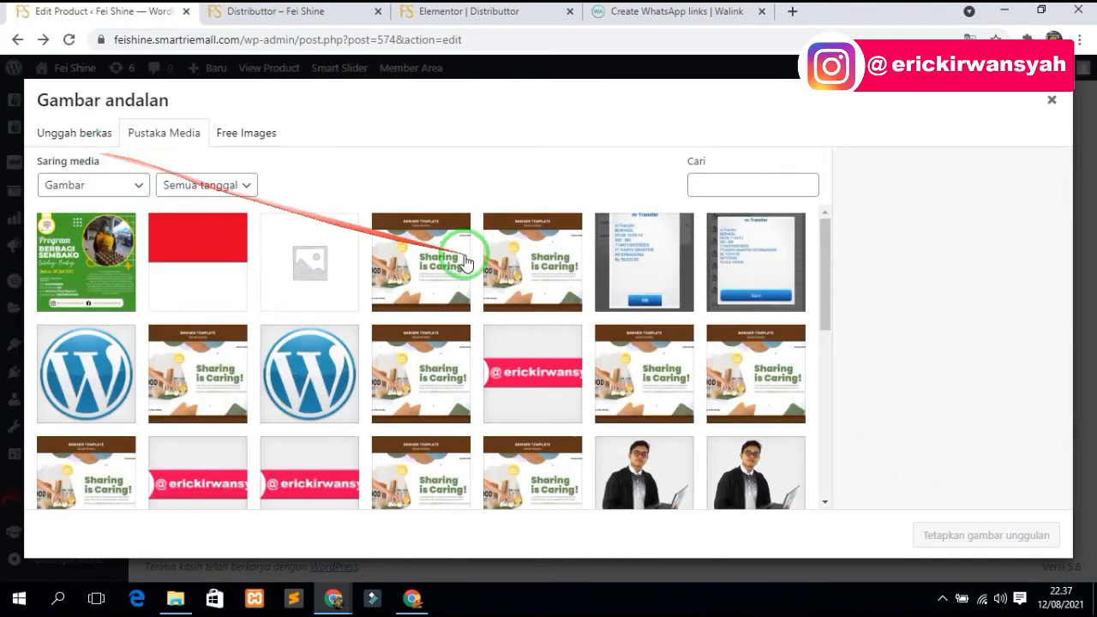
{"action": "scroll", "coordinate": [465, 261], "scroll_direction": "down", "scroll_amount": 5}
{"action": "left_click", "coordinate": [184, 418]}
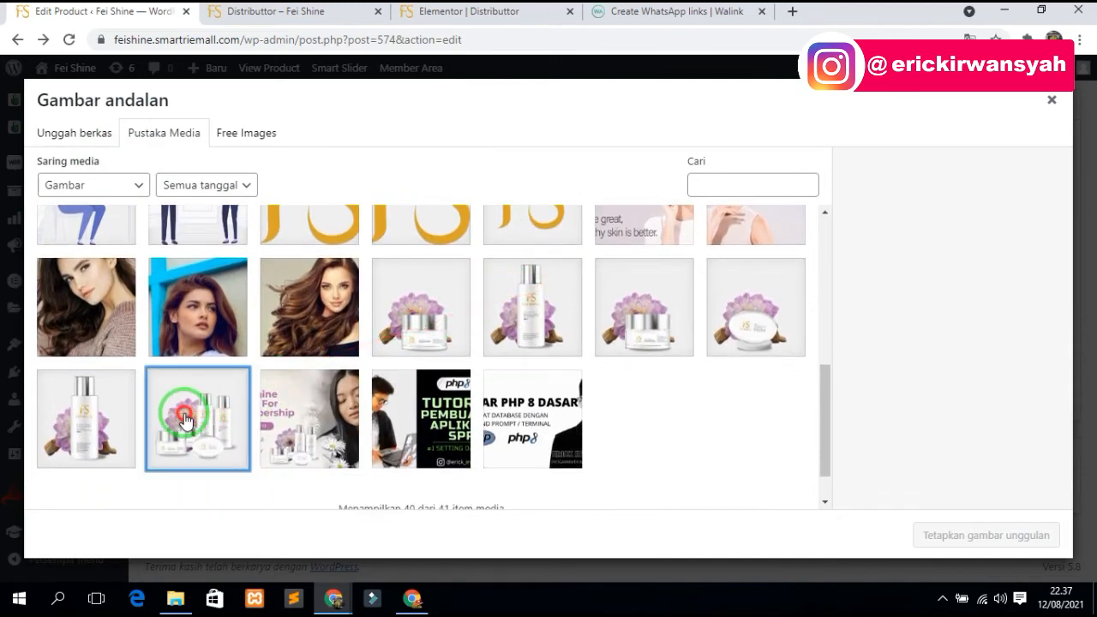
{"action": "left_click", "coordinate": [951, 533]}
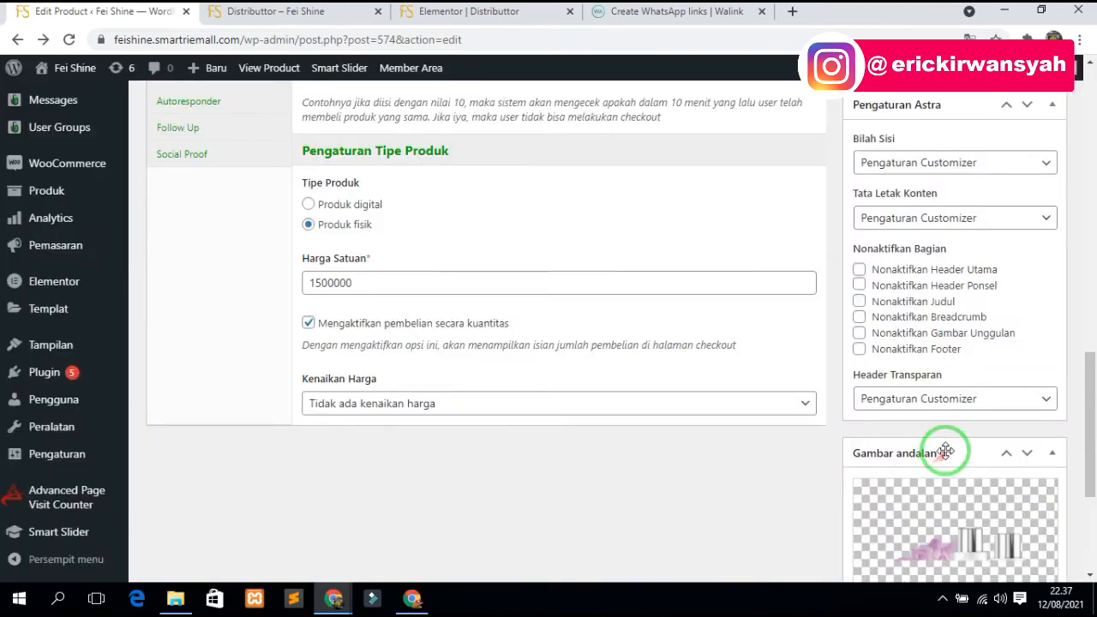
{"action": "scroll", "coordinate": [1020, 462], "scroll_direction": "up", "scroll_amount": 5}
{"action": "left_click", "coordinate": [1021, 461]}
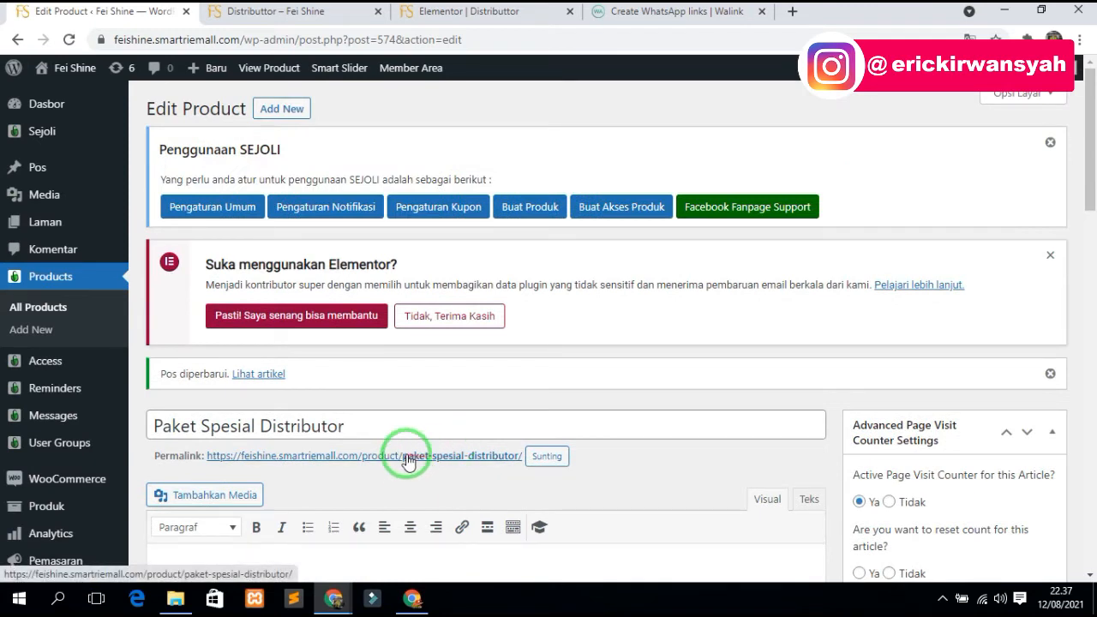
- Copy the product permalink, then test the Distributtor page's Daftar Sekarang WhatsApp link and close it
{"action": "right_click", "coordinate": [406, 457]}
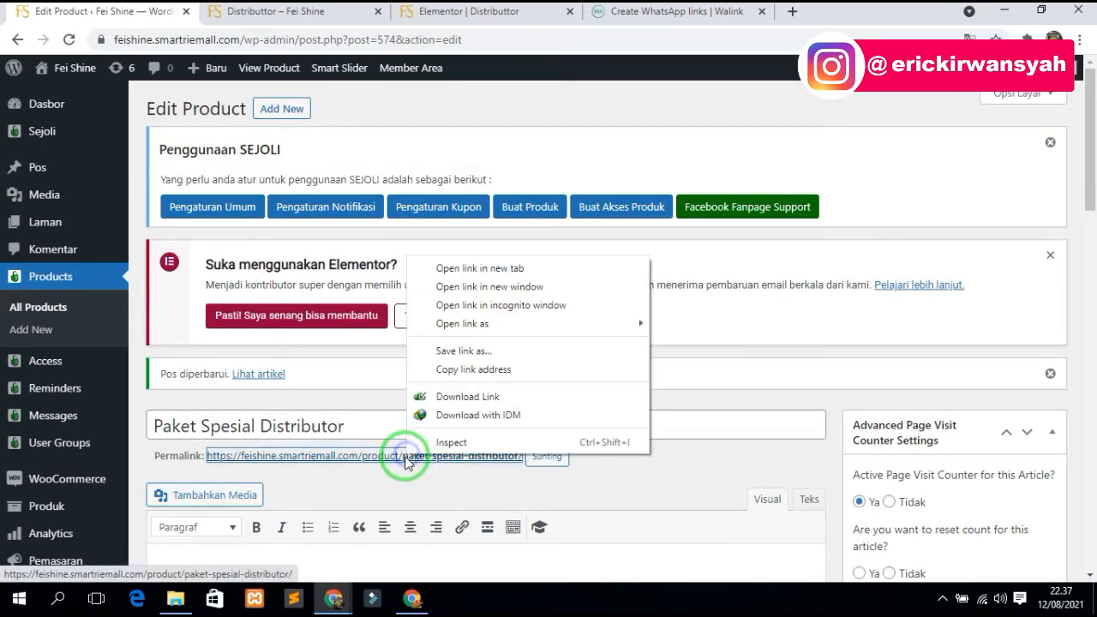
{"action": "left_click", "coordinate": [447, 370]}
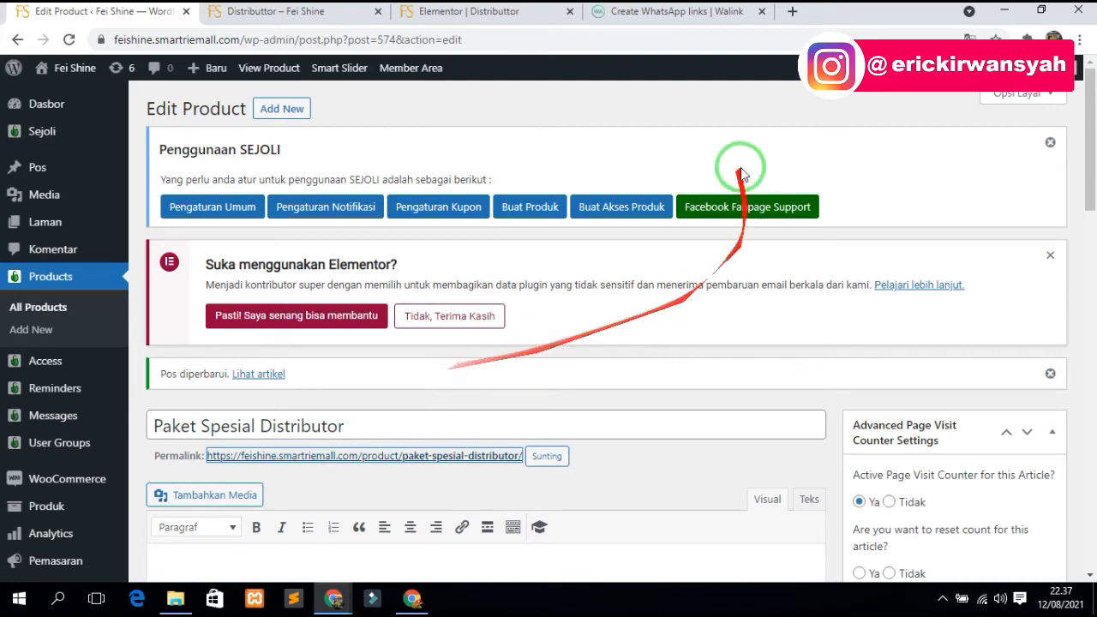
{"action": "left_click", "coordinate": [293, 10]}
{"action": "left_click", "coordinate": [186, 319]}
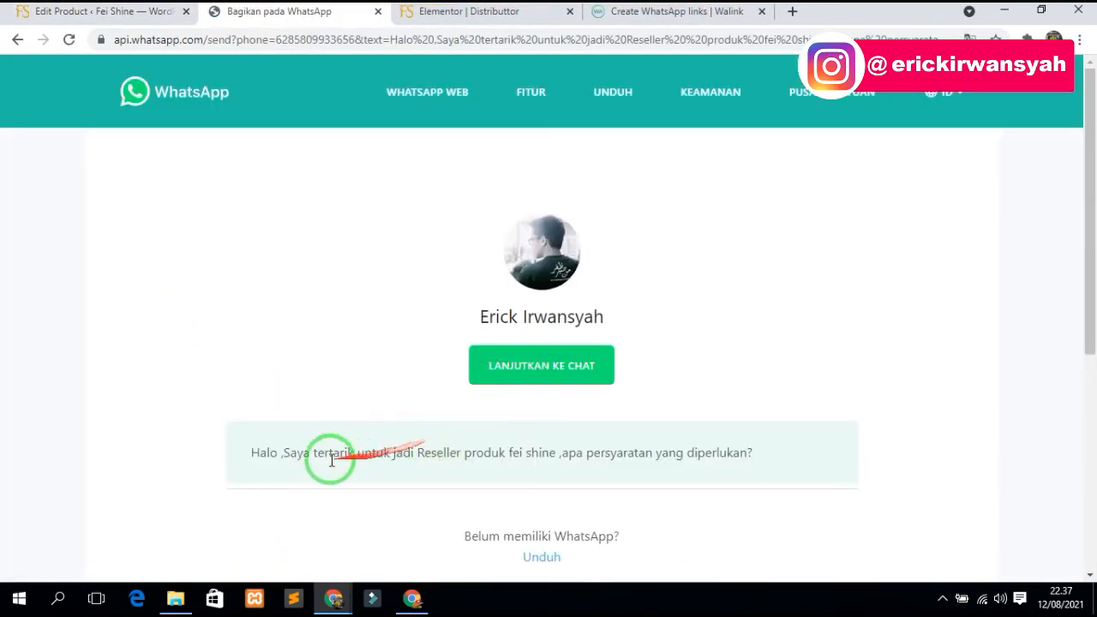
{"action": "left_click", "coordinate": [553, 378]}
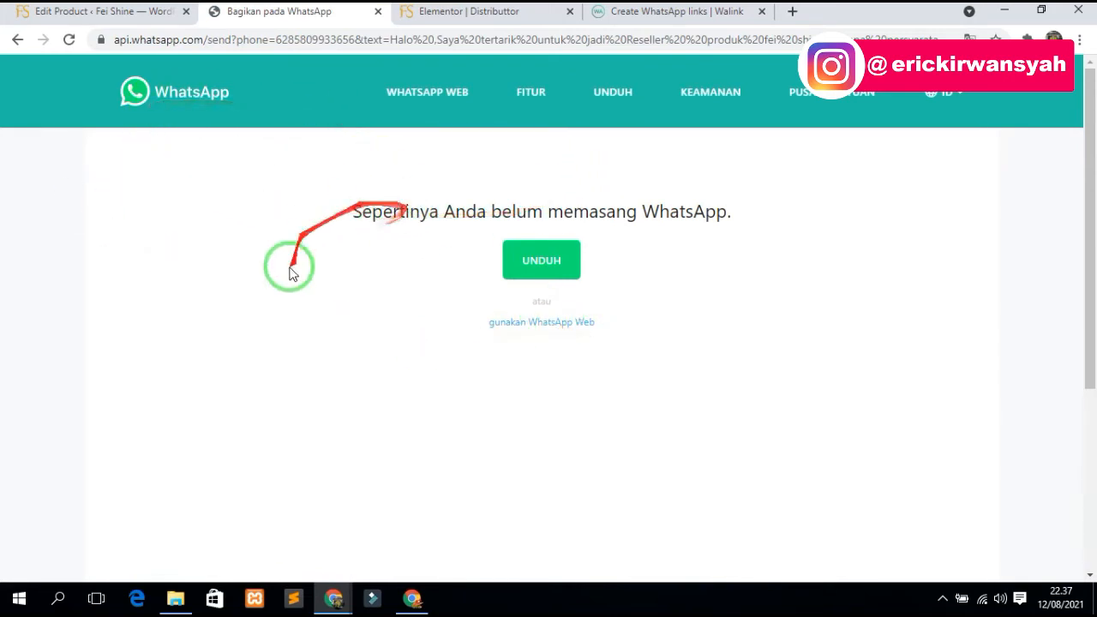
{"action": "left_click", "coordinate": [378, 12]}
- Load the copied Paket Spesial Distributor URL in a new incognito window
{"action": "left_click", "coordinate": [600, 11]}
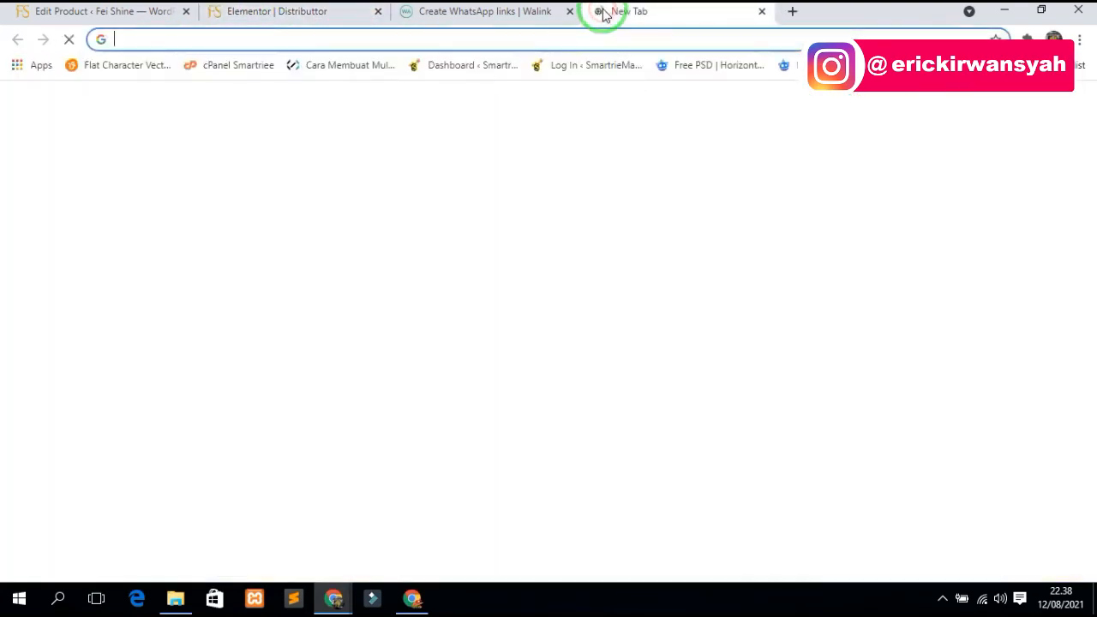
{"action": "key", "text": "ctrl+v"}
{"action": "key", "text": "ctrl+a"}
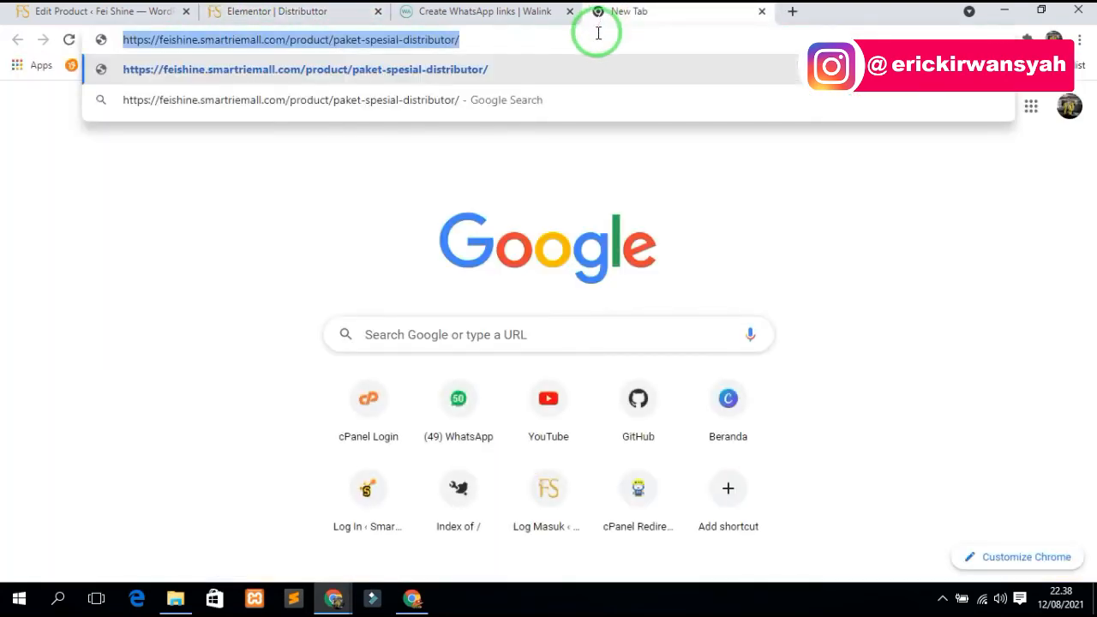
{"action": "key", "text": "BackSpace"}
{"action": "left_click", "coordinate": [1052, 39]}
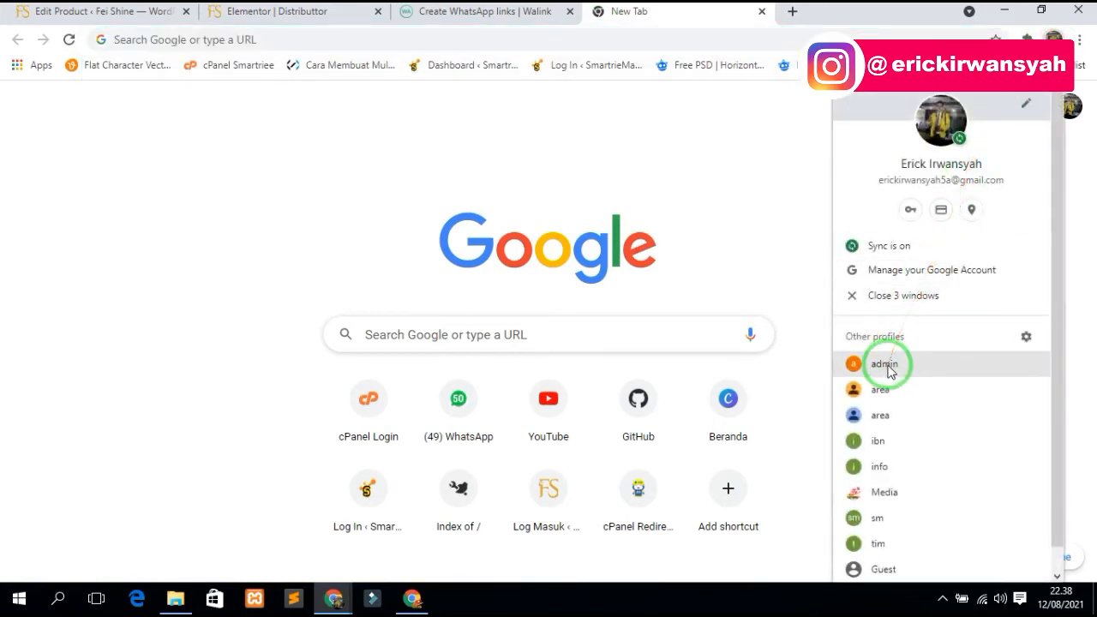
{"action": "left_click", "coordinate": [1080, 39]}
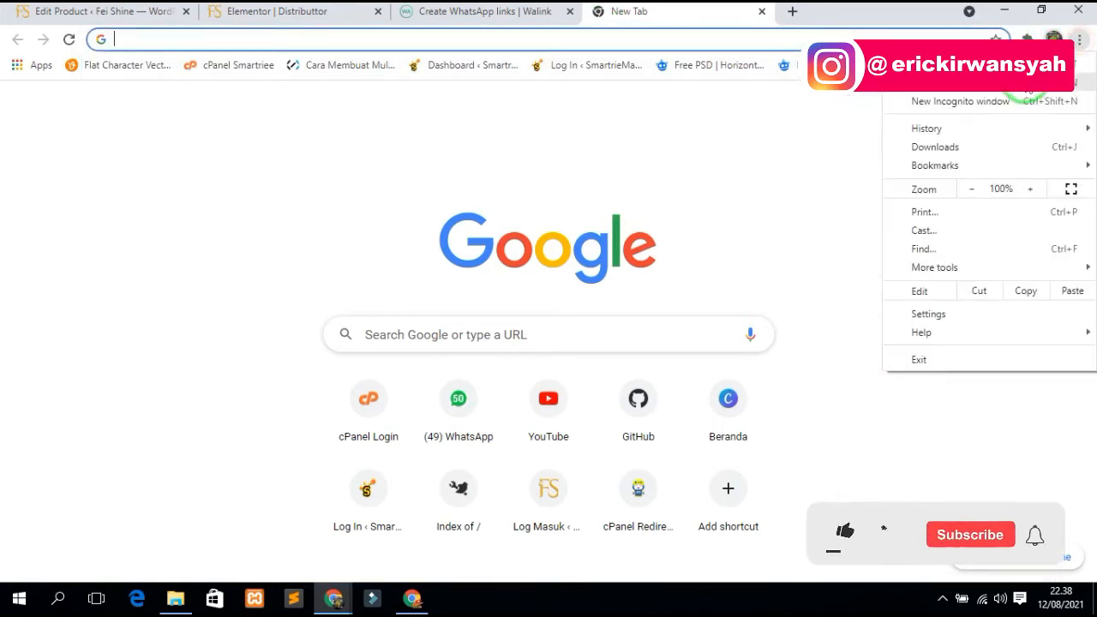
{"action": "left_click", "coordinate": [987, 102]}
{"action": "key", "text": "ctrl+v"}
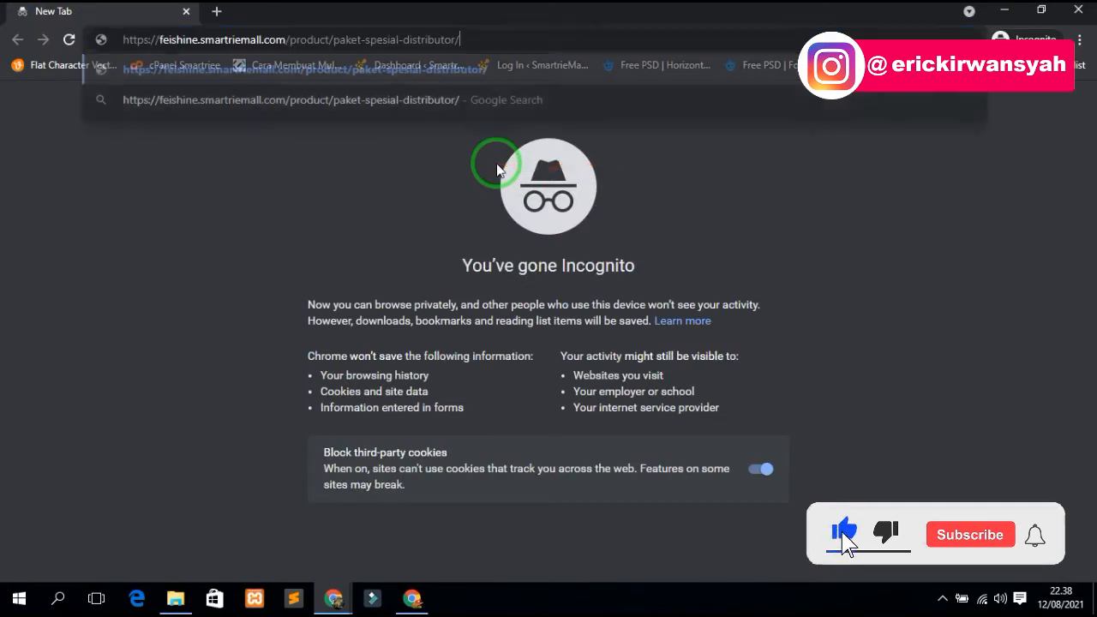
{"action": "key", "text": "Return"}
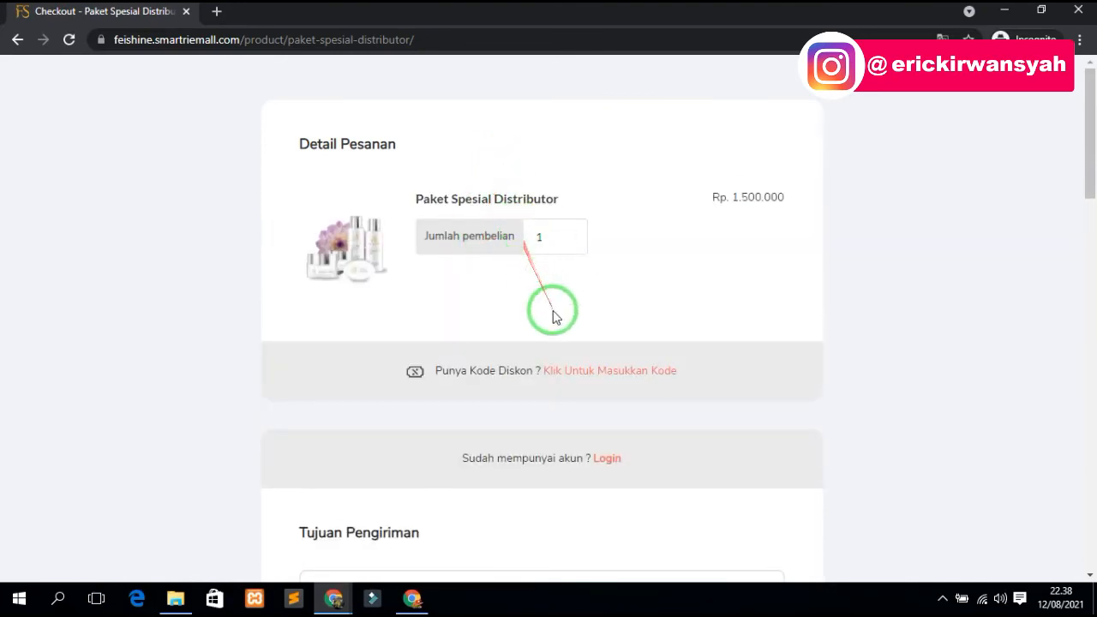
- Fill in the recipient's name and shipping address on the checkout form
{"action": "scroll", "coordinate": [553, 319], "scroll_direction": "down", "scroll_amount": 2}
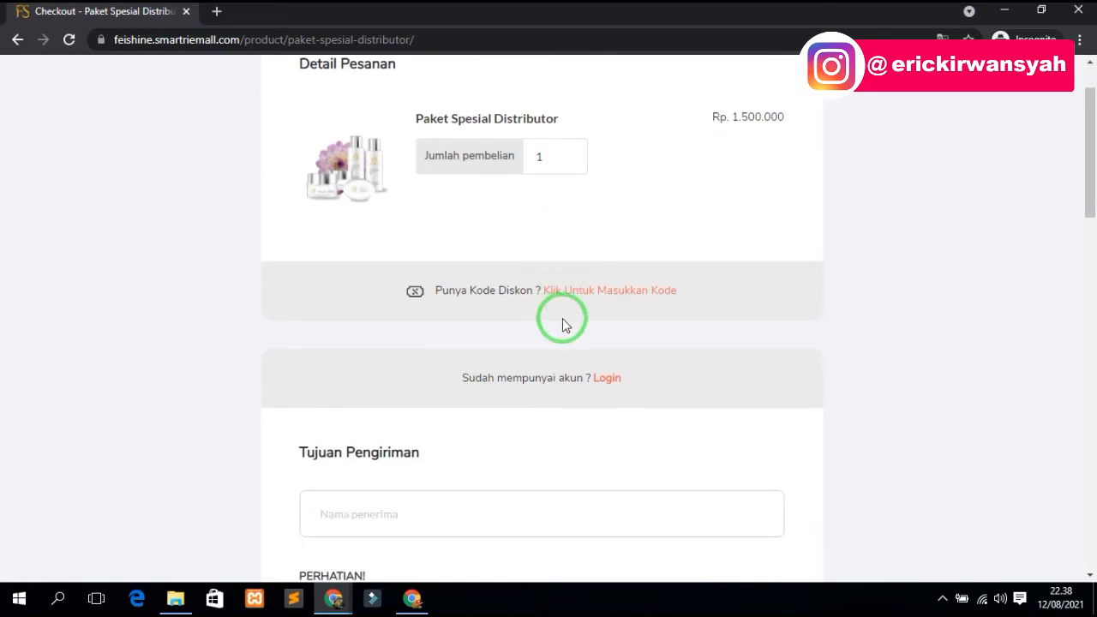
{"action": "scroll", "coordinate": [564, 324], "scroll_direction": "down", "scroll_amount": 3}
{"action": "left_click", "coordinate": [404, 274]}
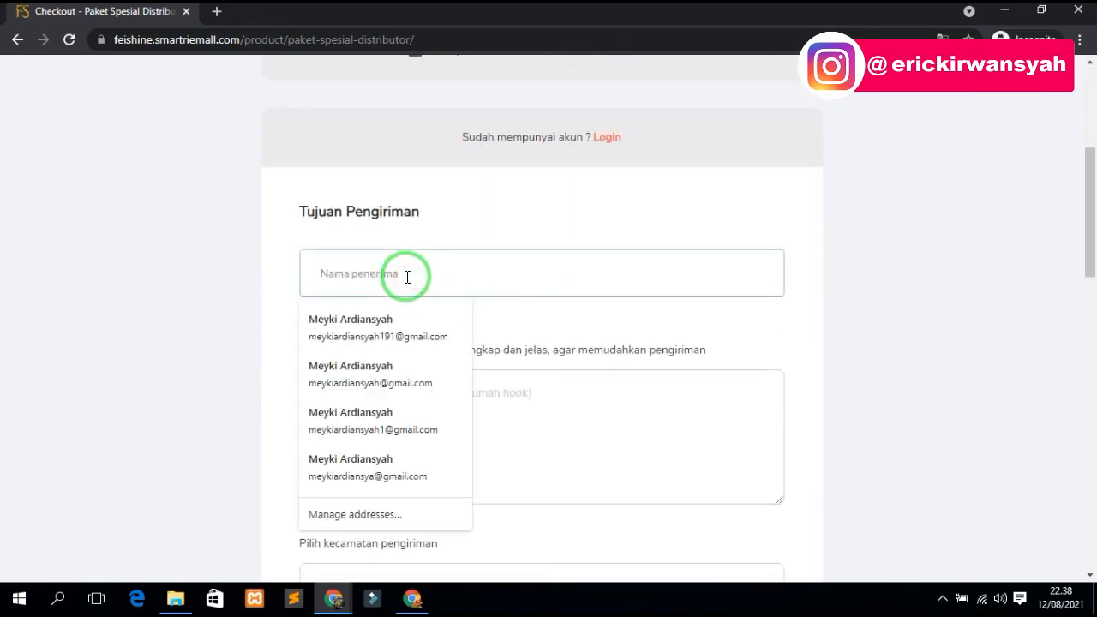
{"action": "type", "text": "i"}
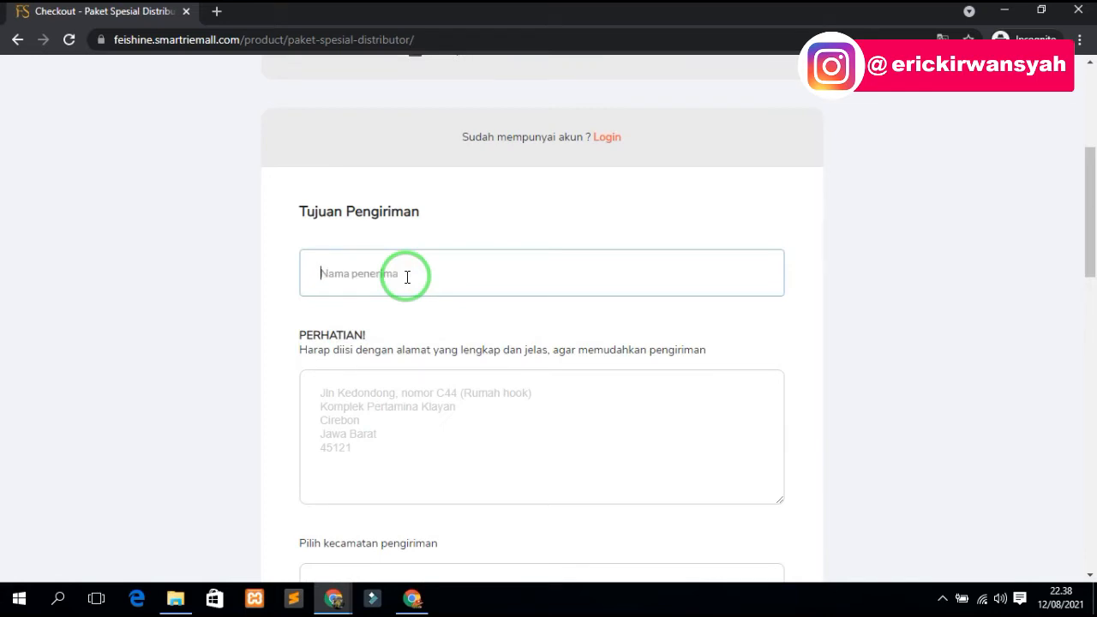
{"action": "type", "text": "arafik"}
{"action": "left_click", "coordinate": [416, 399]}
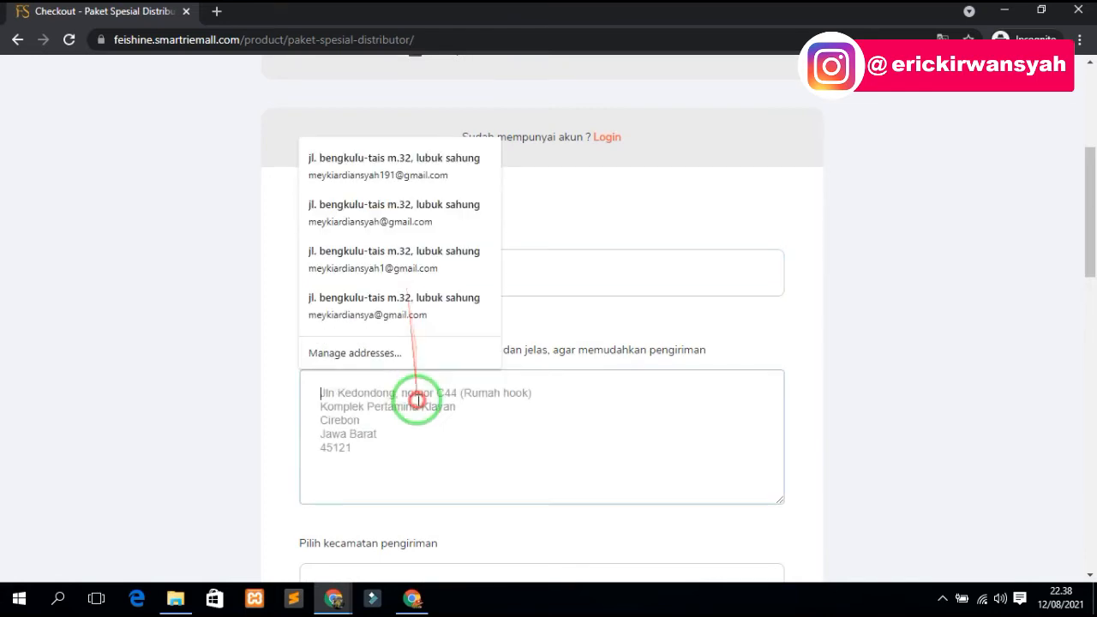
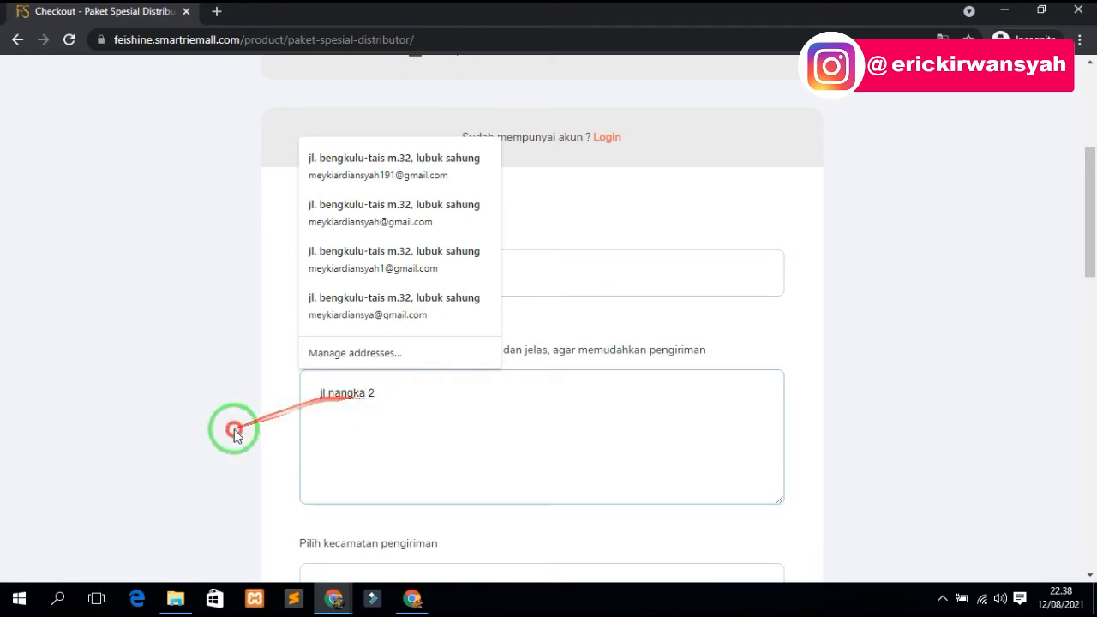
{"action": "scroll", "coordinate": [343, 462], "scroll_direction": "down", "scroll_amount": 3}
- Choose Kabupaten Bogor - Jonggol as the district and enter the buyer's e-mail and phone
{"action": "left_click", "coordinate": [399, 342]}
{"action": "left_click", "coordinate": [387, 391]}
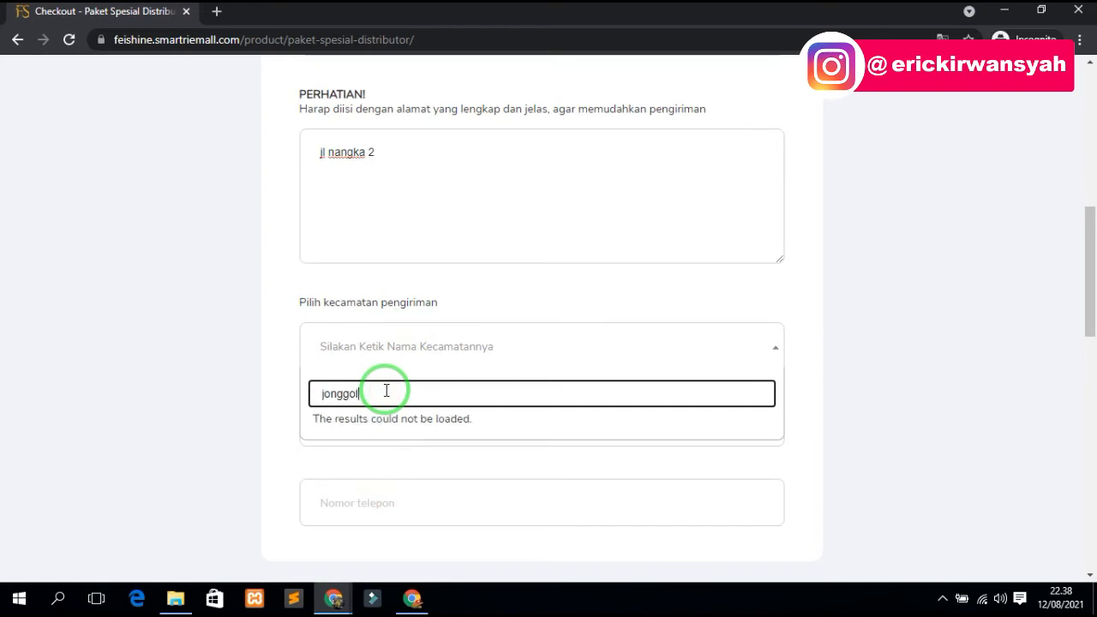
{"action": "left_click", "coordinate": [438, 436]}
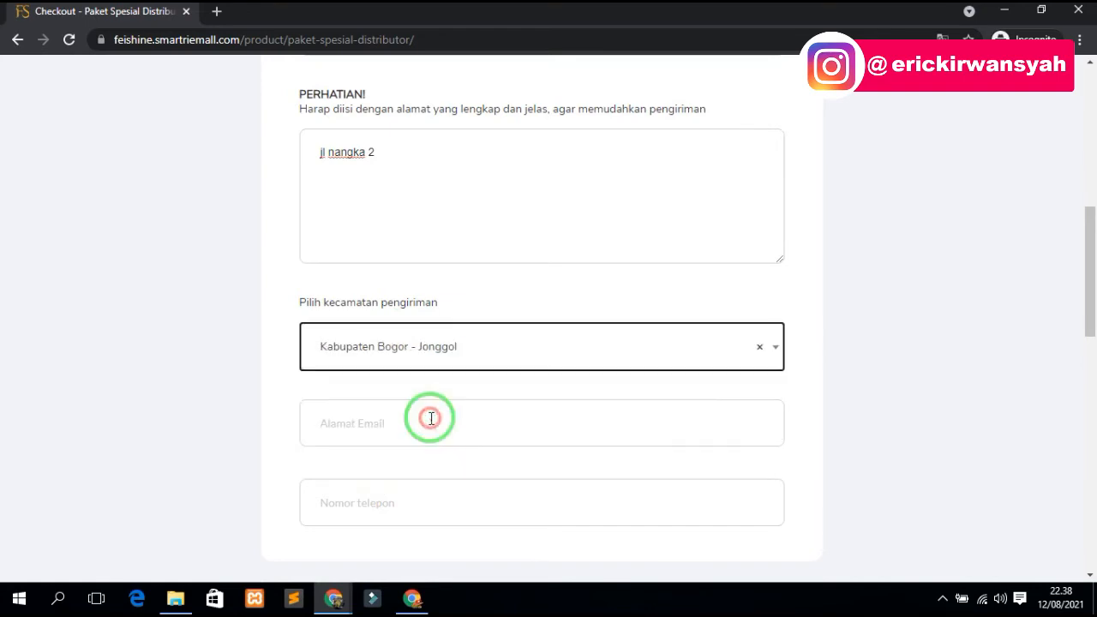
{"action": "left_click", "coordinate": [369, 431]}
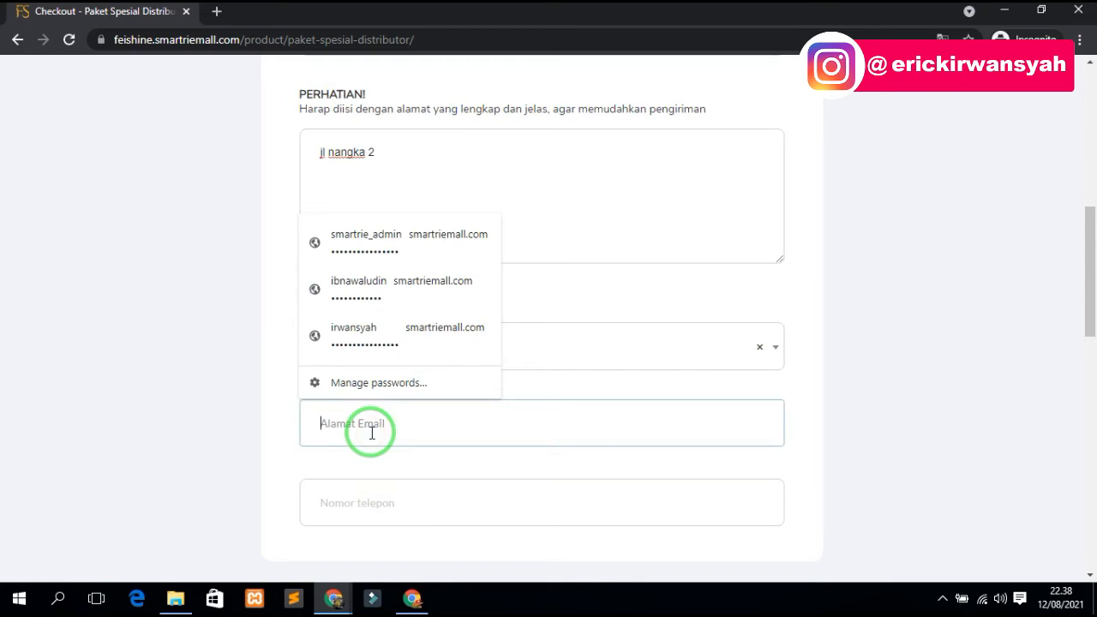
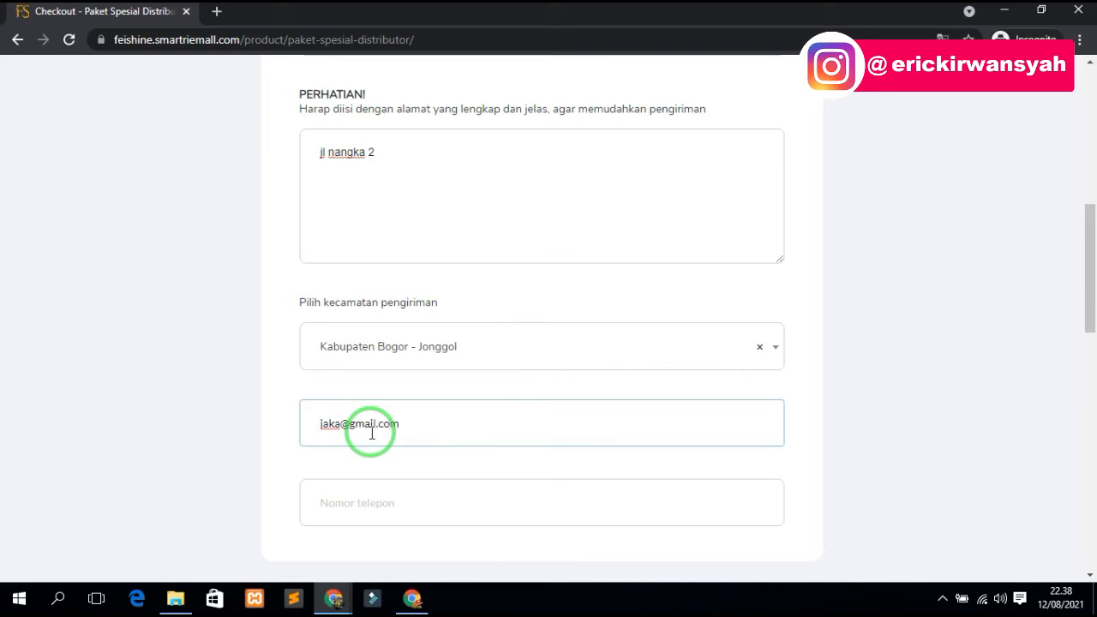
{"action": "left_click", "coordinate": [400, 504]}
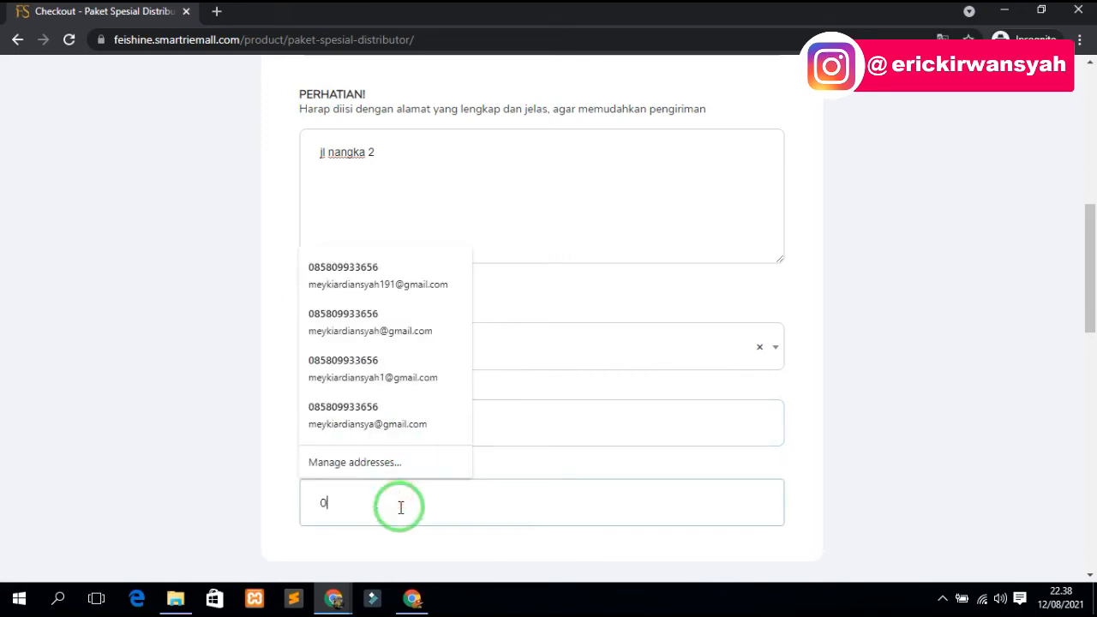
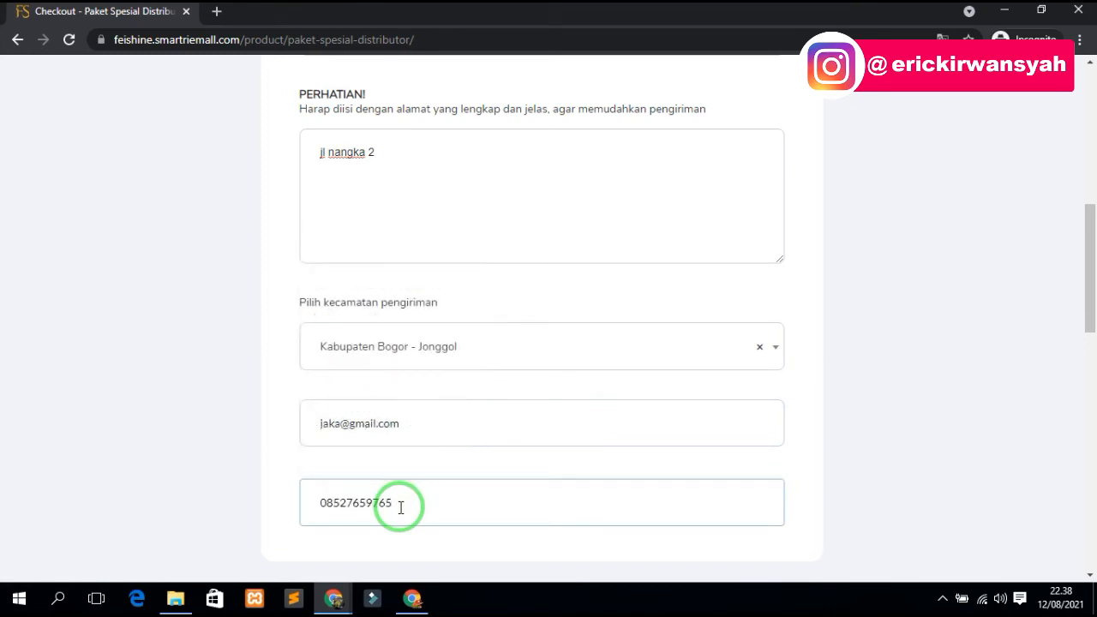
- Select JNE OKE shipping at Rp. 34.000, bringing the total to Rp. 1.534.001
{"action": "scroll", "coordinate": [400, 506], "scroll_direction": "down", "scroll_amount": 3}
{"action": "left_click", "coordinate": [411, 460]}
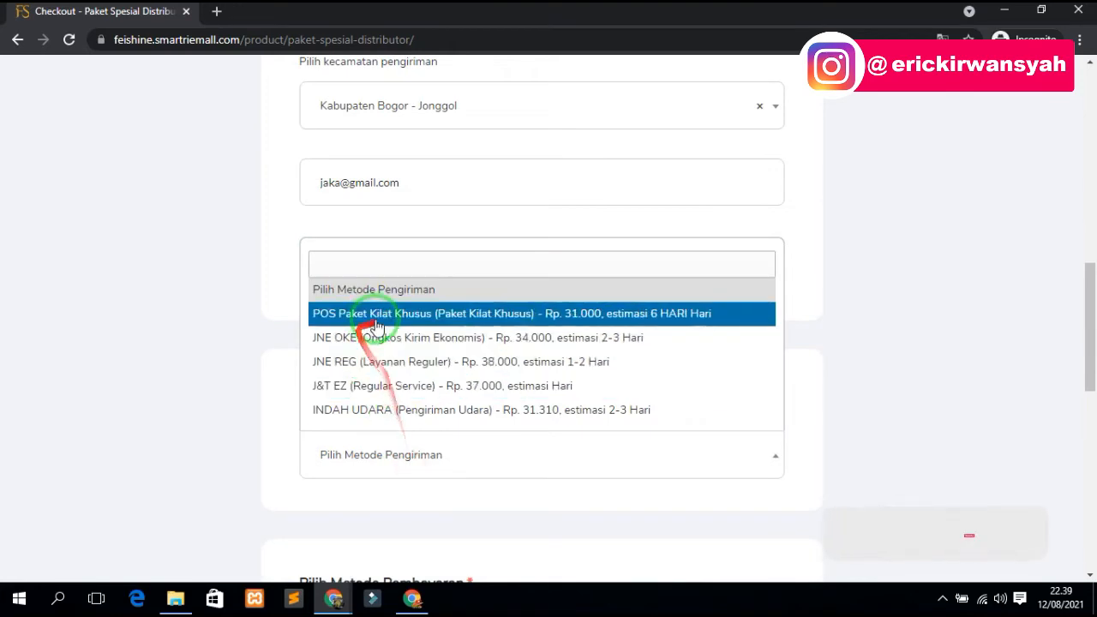
{"action": "left_click", "coordinate": [454, 343]}
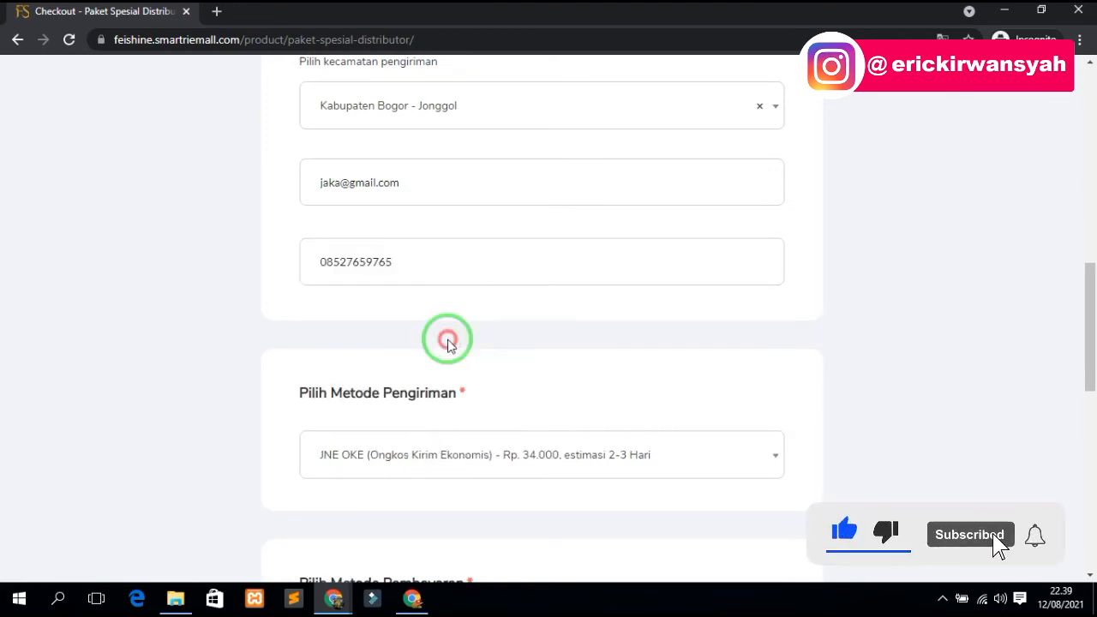
{"action": "scroll", "coordinate": [443, 343], "scroll_direction": "down", "scroll_amount": 3}
{"action": "scroll", "coordinate": [417, 409], "scroll_direction": "down", "scroll_amount": 6}
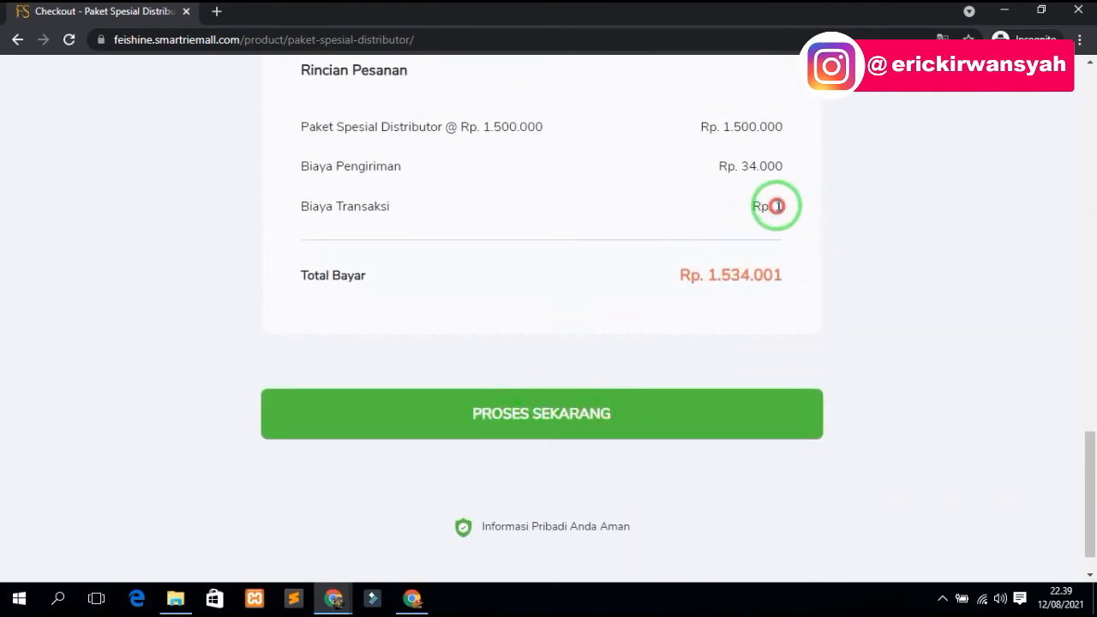
- Review the order rows and totals, then submit the order with PROSES SEKARANG
{"action": "left_click_drag", "start_coordinate": [776, 206], "coordinate": [795, 208]}
{"action": "left_click", "coordinate": [788, 210]}
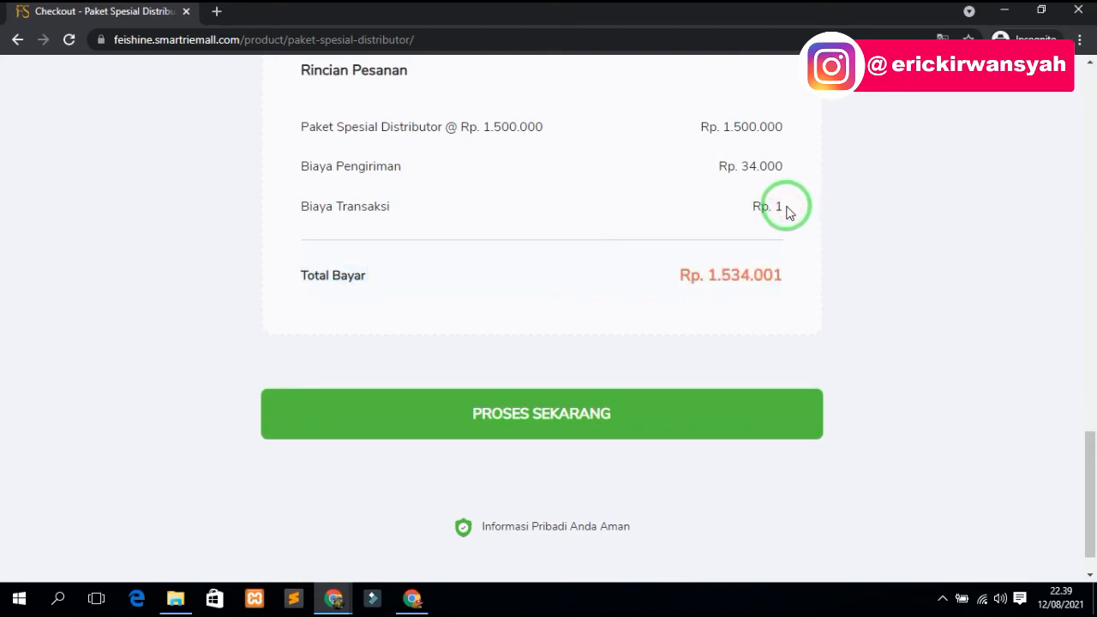
{"action": "left_click_drag", "start_coordinate": [782, 214], "coordinate": [294, 206]}
{"action": "left_click", "coordinate": [782, 273]}
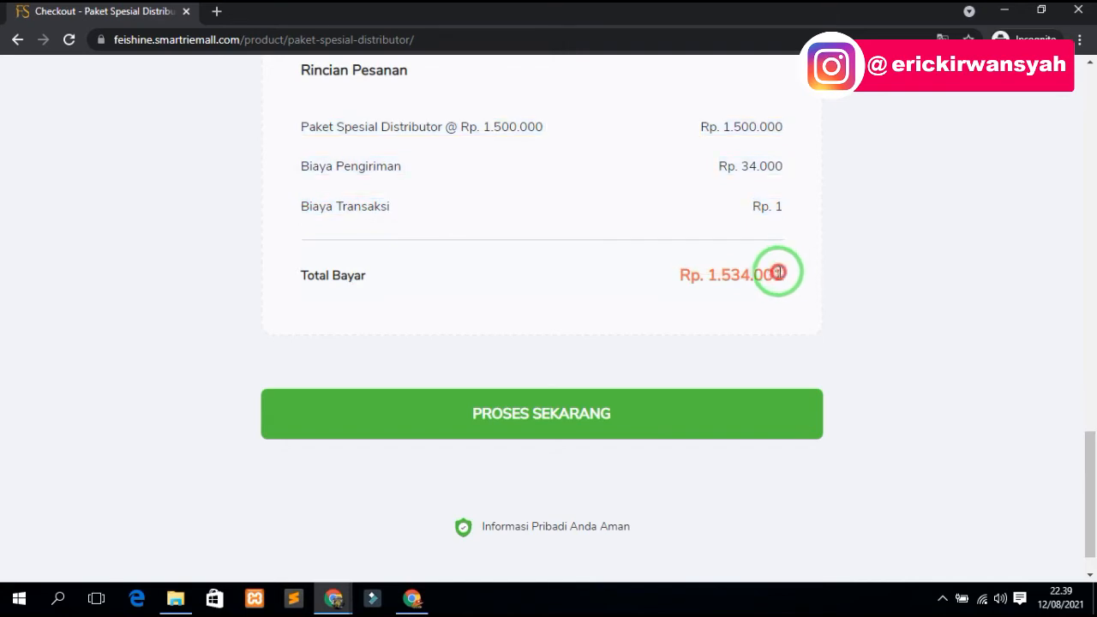
{"action": "left_click", "coordinate": [637, 403]}
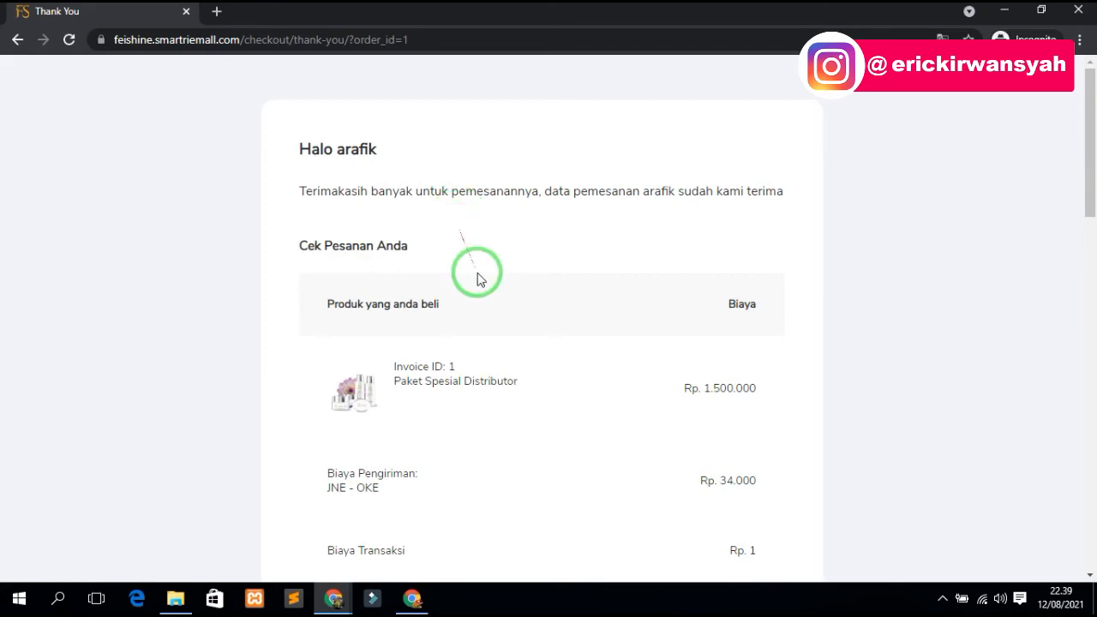
- Open the Konfirmasi Pembayaran form from the Thank You page
{"action": "left_click", "coordinate": [457, 375]}
{"action": "left_click", "coordinate": [459, 366]}
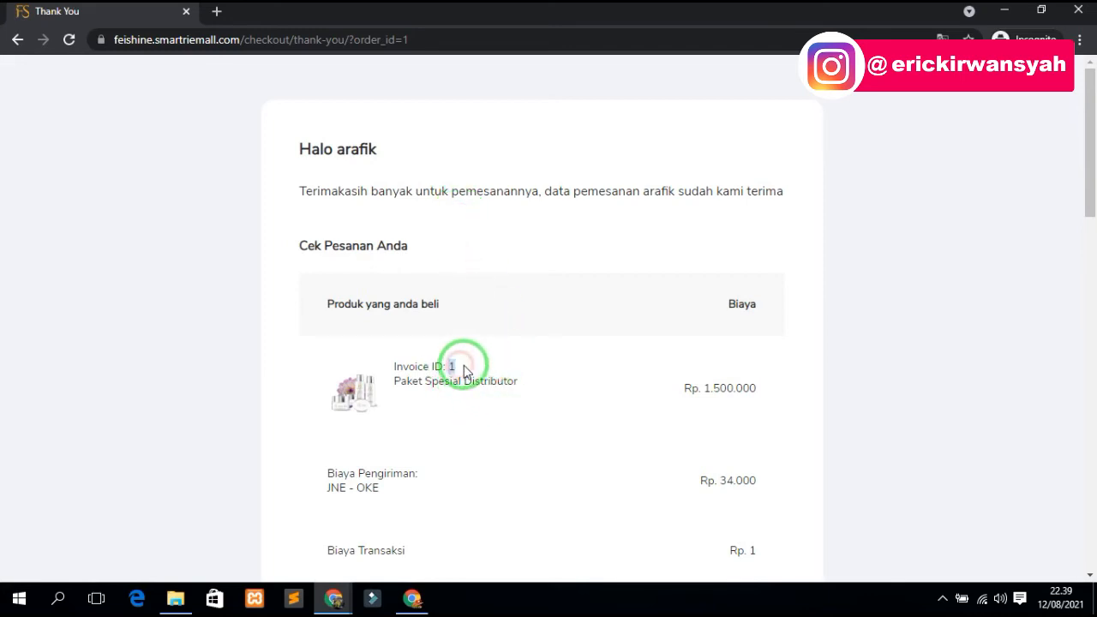
{"action": "scroll", "coordinate": [465, 368], "scroll_direction": "down", "scroll_amount": 10}
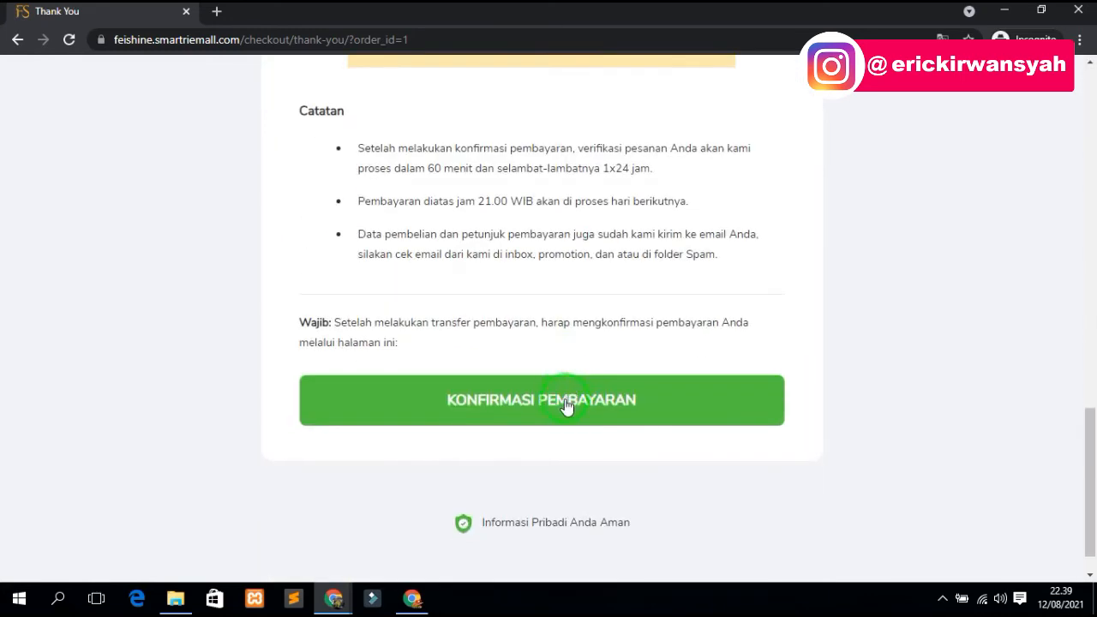
{"action": "left_click", "coordinate": [565, 405]}
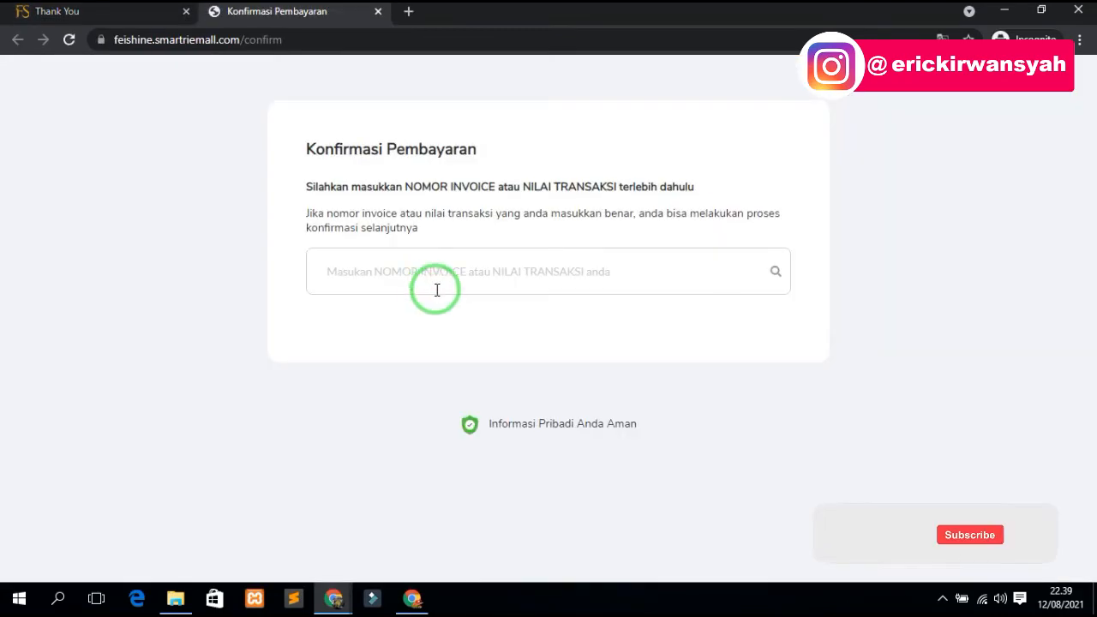
- Look up the order by its invoice number and enter the sender's name
{"action": "left_click", "coordinate": [495, 271]}
{"action": "type", "text": "1"}
{"action": "key", "text": "Return"}
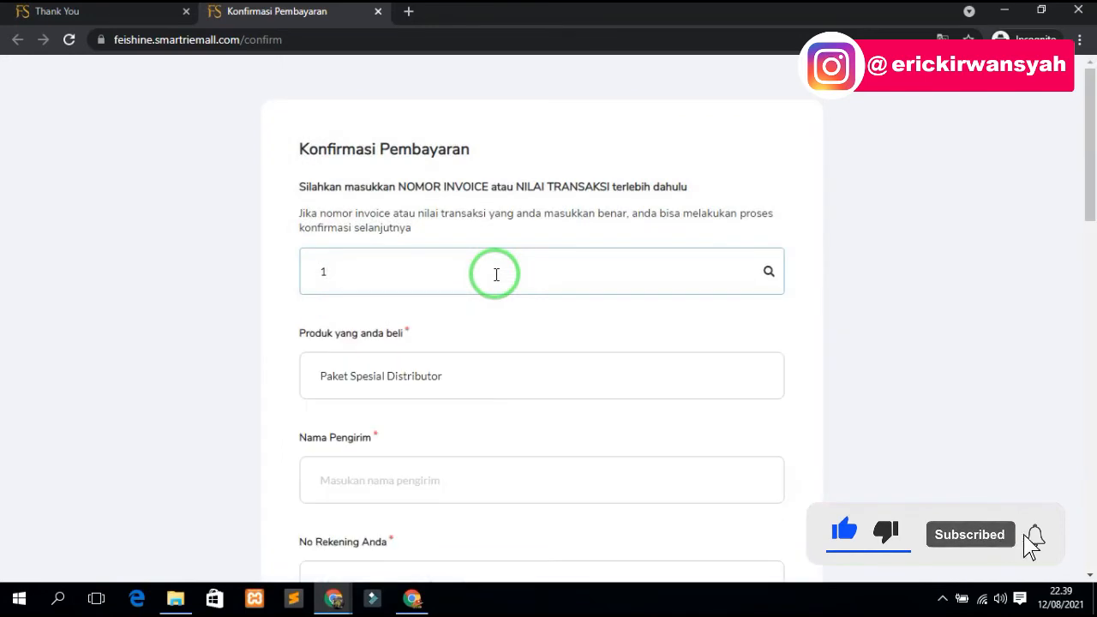
{"action": "left_click", "coordinate": [453, 477]}
{"action": "scroll", "coordinate": [459, 472], "scroll_direction": "down", "scroll_amount": 4}
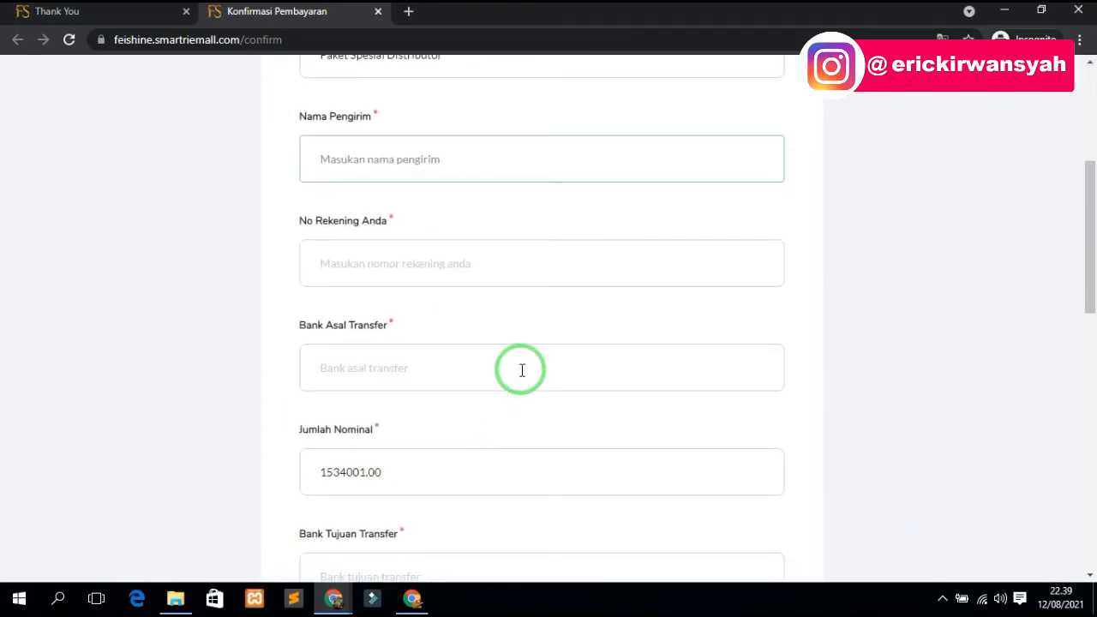
{"action": "type", "text": "jaka"}
{"action": "key", "text": "Tab"}
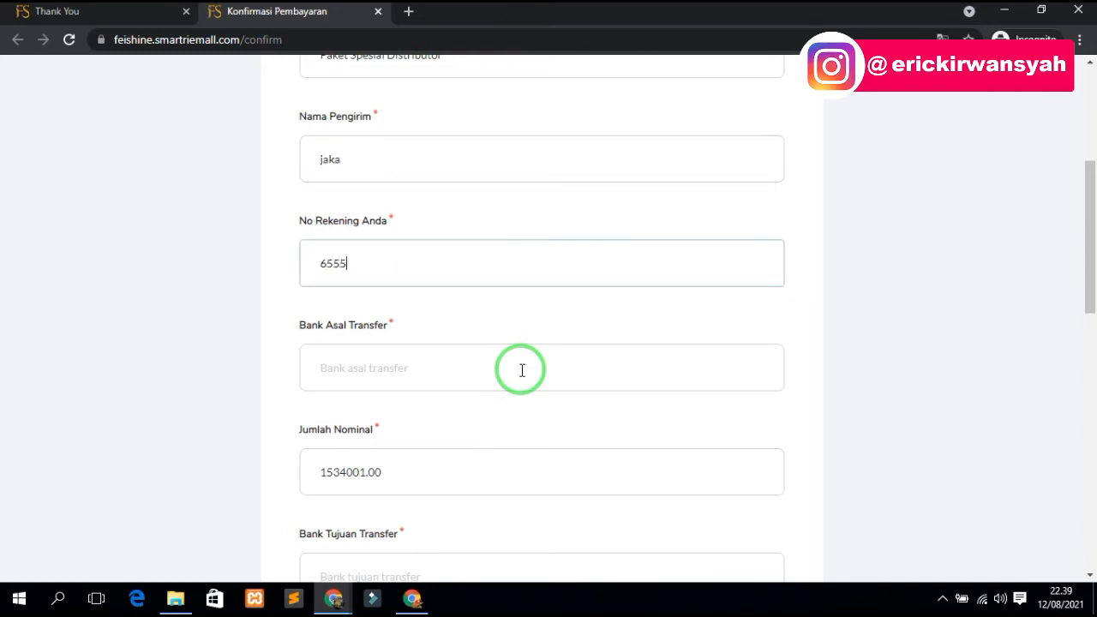
- Set the sending bank to BCA and the receiving bank to BRI
{"action": "left_click", "coordinate": [521, 370]}
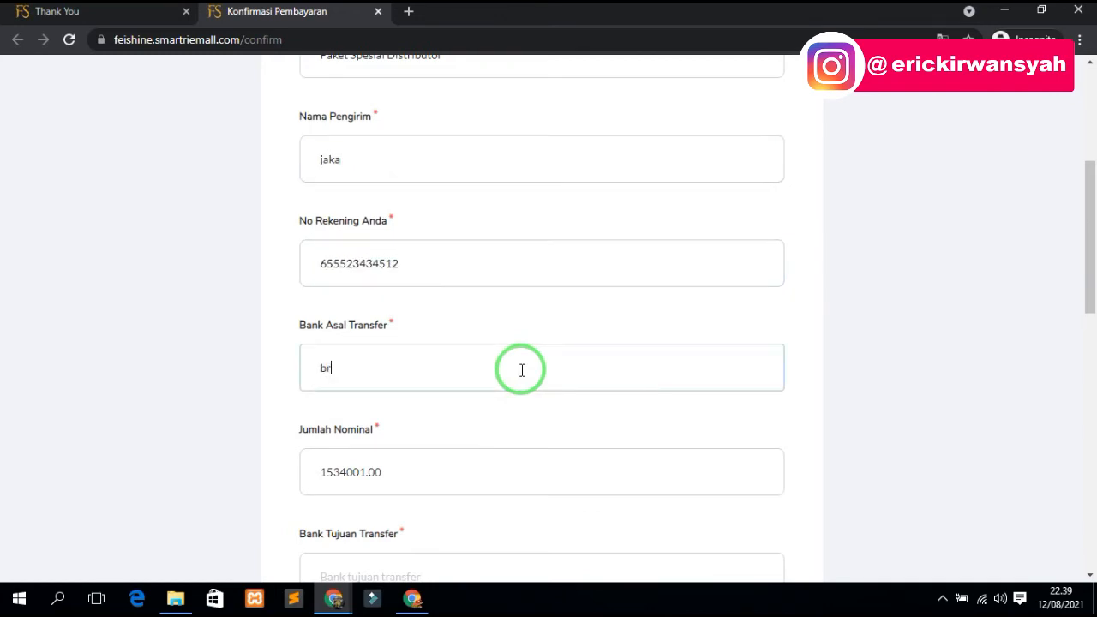
{"action": "scroll", "coordinate": [522, 370], "scroll_direction": "down", "scroll_amount": 2}
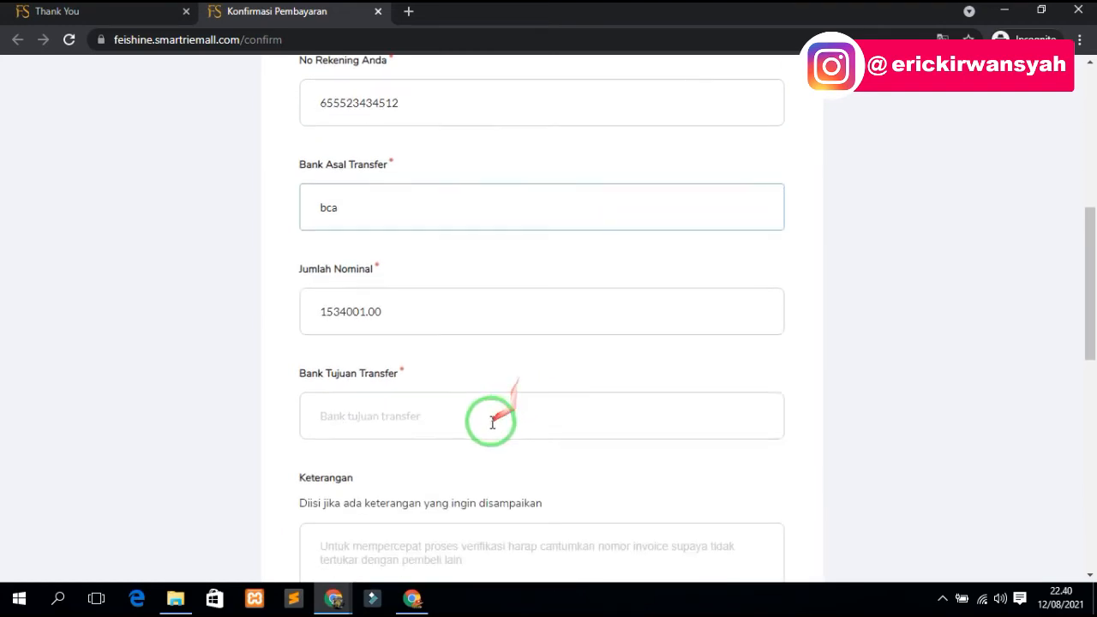
{"action": "left_click", "coordinate": [480, 415]}
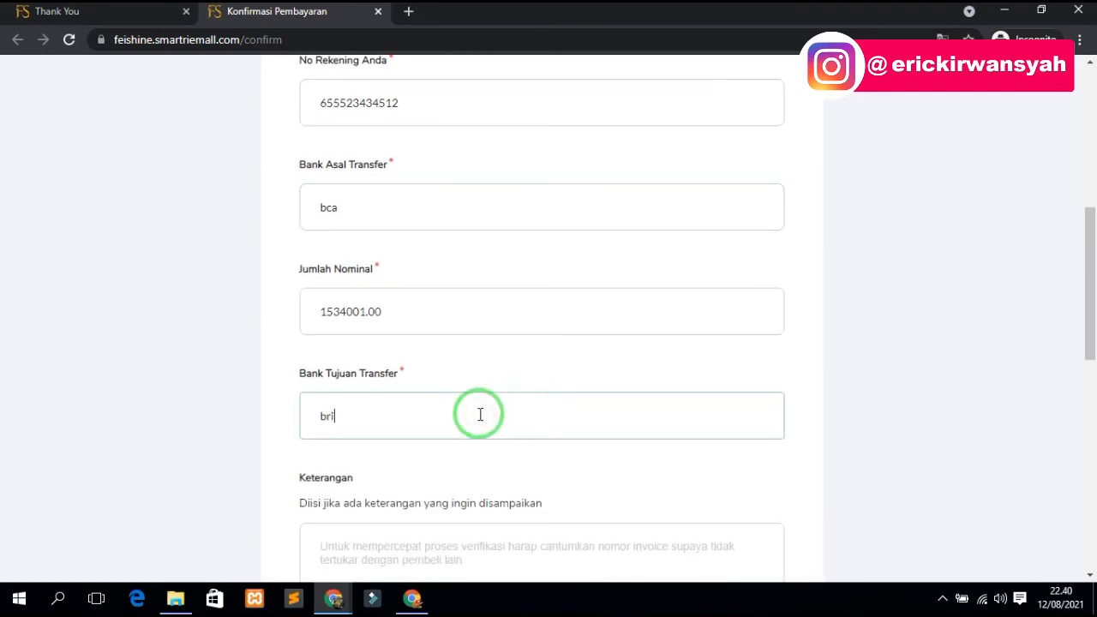
{"action": "type", "text": "bri"}
{"action": "scroll", "coordinate": [480, 415], "scroll_direction": "down", "scroll_amount": 4}
- Attach 128817.jpg from Downloads as transfer proof and submit the confirmation
{"action": "left_click", "coordinate": [355, 420]}
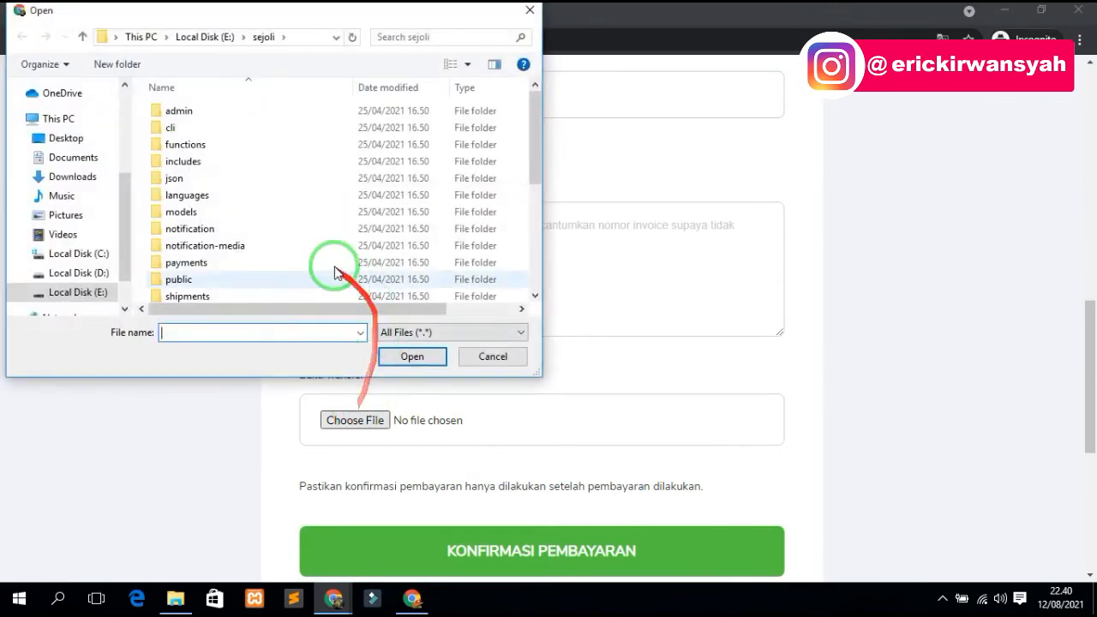
{"action": "scroll", "coordinate": [334, 272], "scroll_direction": "down", "scroll_amount": 2}
{"action": "left_click", "coordinate": [71, 177]}
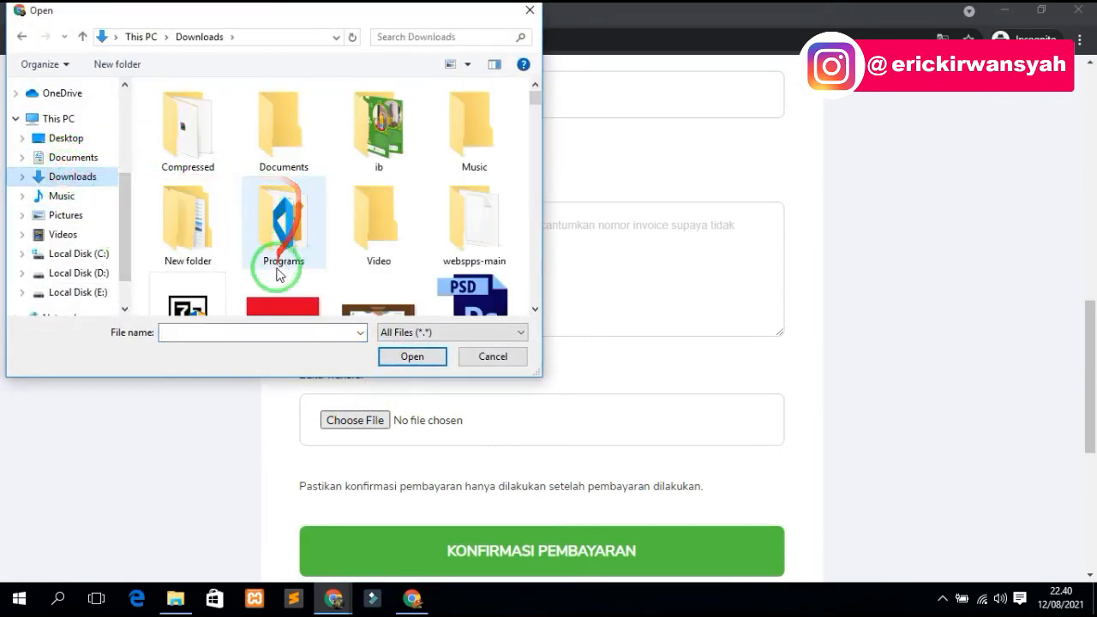
{"action": "double_click", "coordinate": [269, 292]}
{"action": "scroll", "coordinate": [395, 463], "scroll_direction": "down", "scroll_amount": 3}
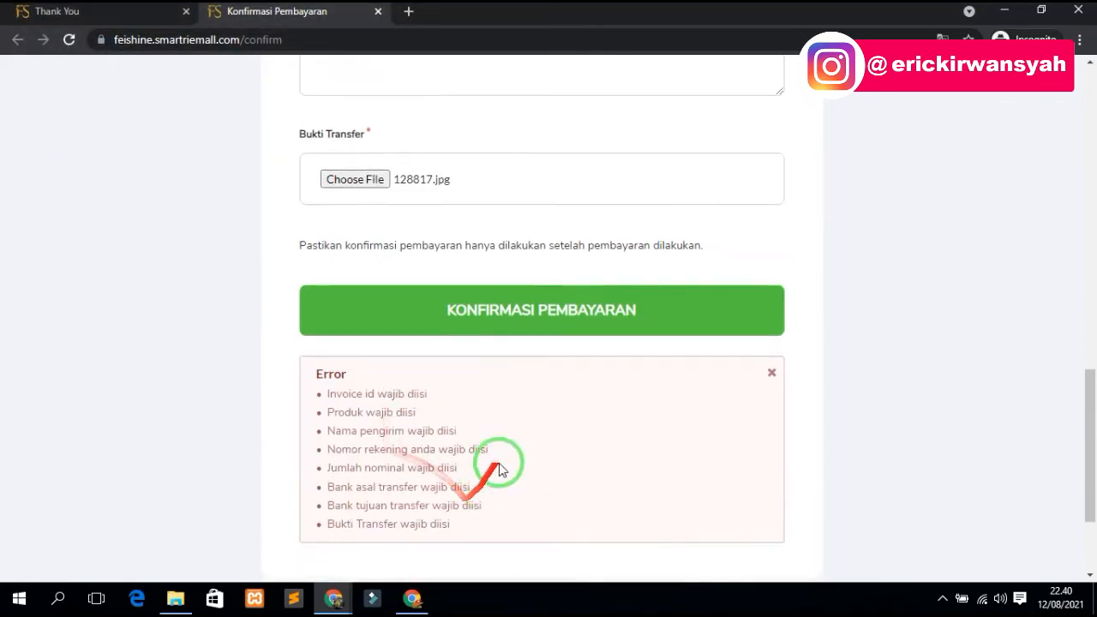
{"action": "left_click", "coordinate": [519, 328]}
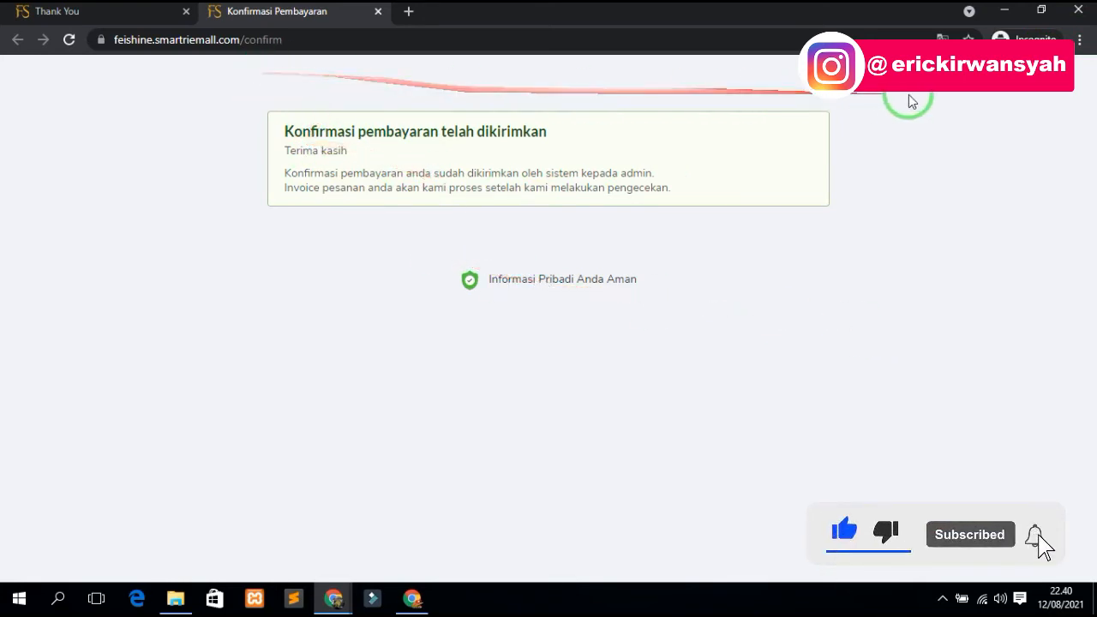
- Open Gmail in a new tab and read the Fei Shine account details email
{"action": "left_click", "coordinate": [412, 598]}
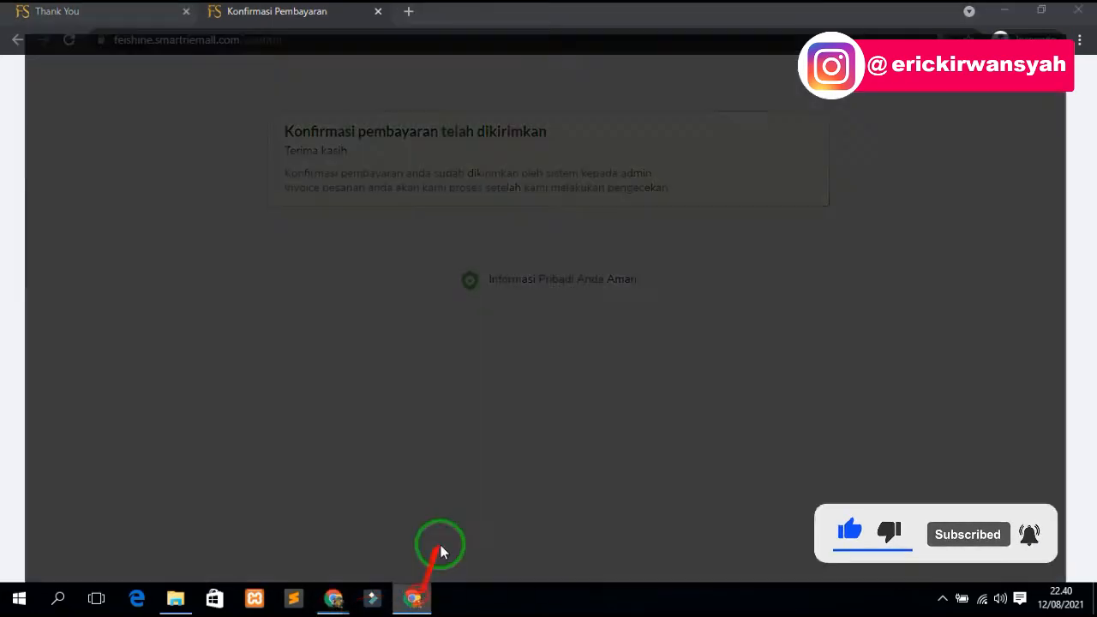
{"action": "left_click", "coordinate": [216, 11]}
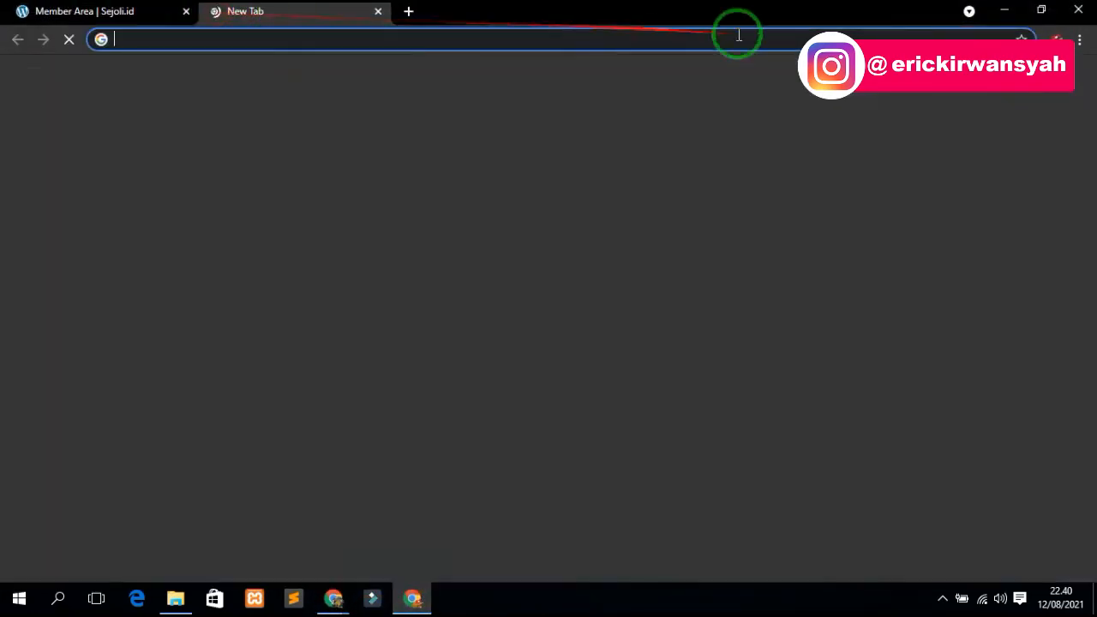
{"action": "left_click", "coordinate": [932, 67]}
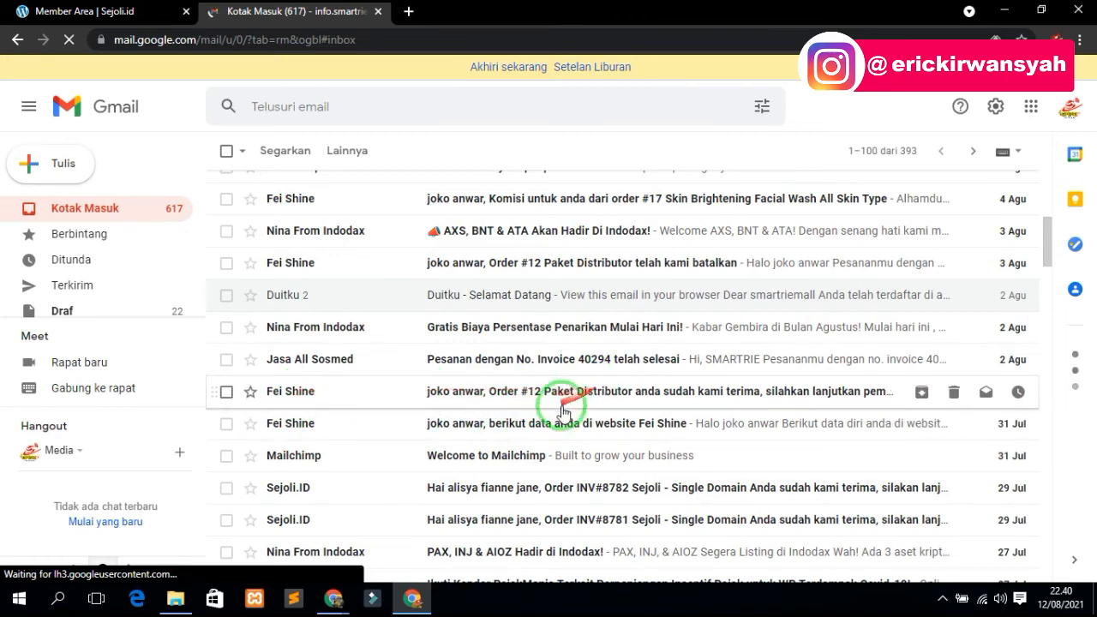
{"action": "left_click", "coordinate": [670, 424]}
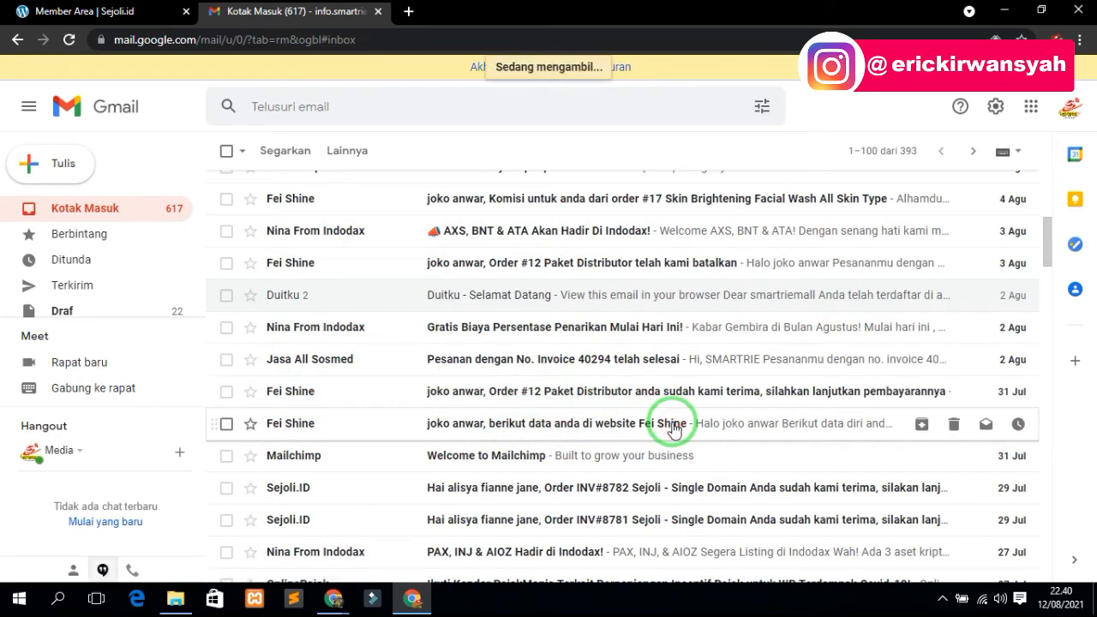
{"action": "scroll", "coordinate": [574, 351], "scroll_direction": "down", "scroll_amount": 2}
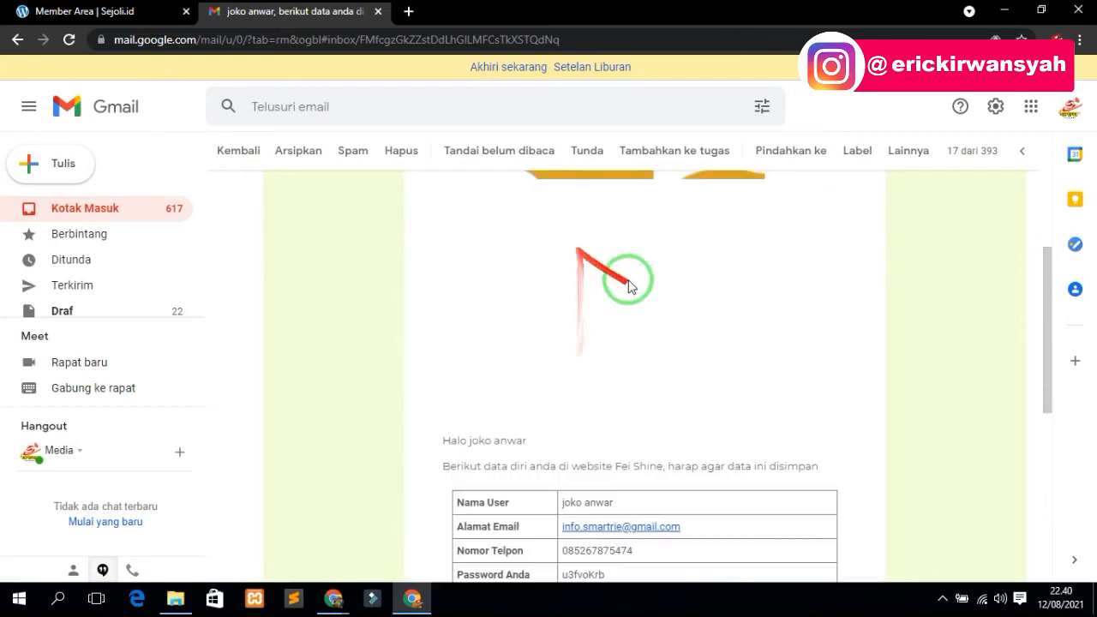
{"action": "scroll", "coordinate": [684, 441], "scroll_direction": "down", "scroll_amount": 2}
{"action": "left_click_drag", "start_coordinate": [610, 414], "coordinate": [549, 419]}
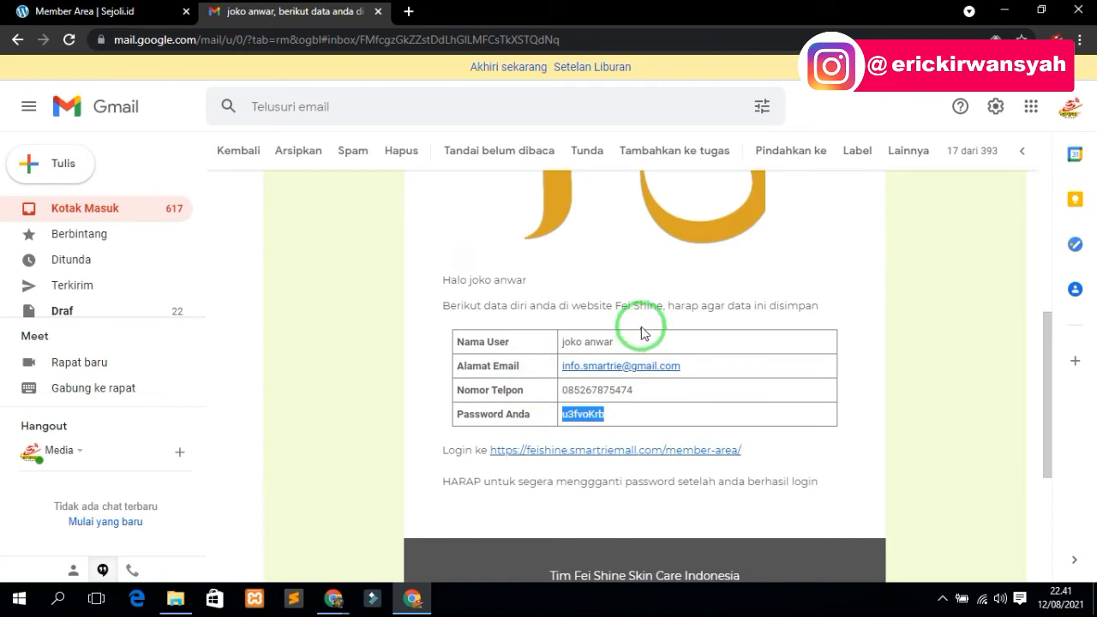
{"action": "left_click_drag", "start_coordinate": [635, 390], "coordinate": [537, 385]}
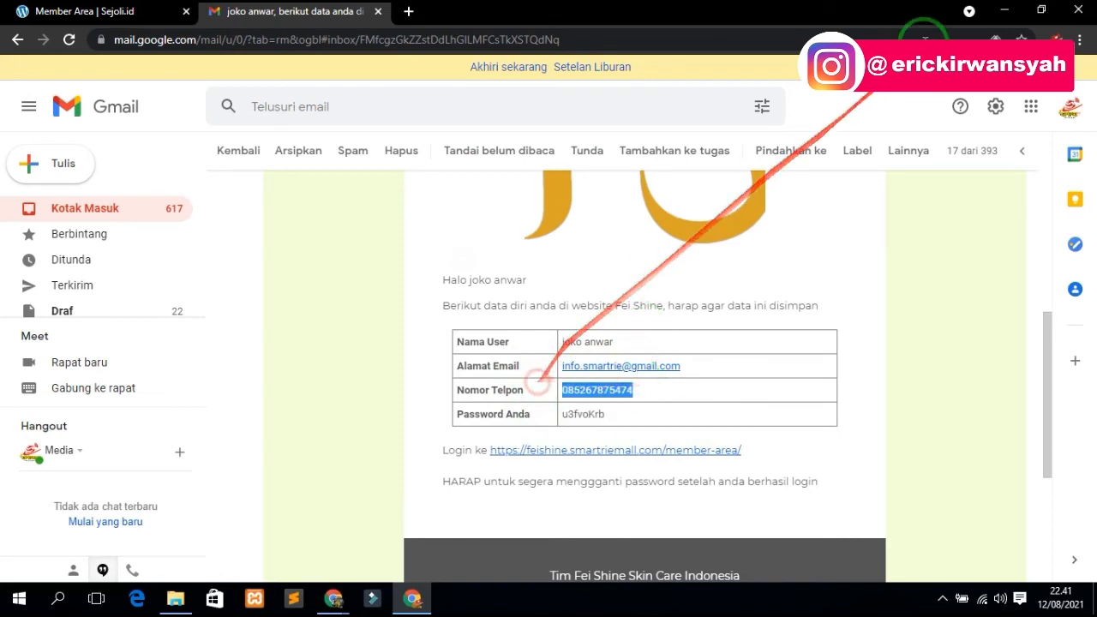
- Minimize Gmail and bring the main Chrome window forward from the taskbar
{"action": "left_click", "coordinate": [1006, 14]}
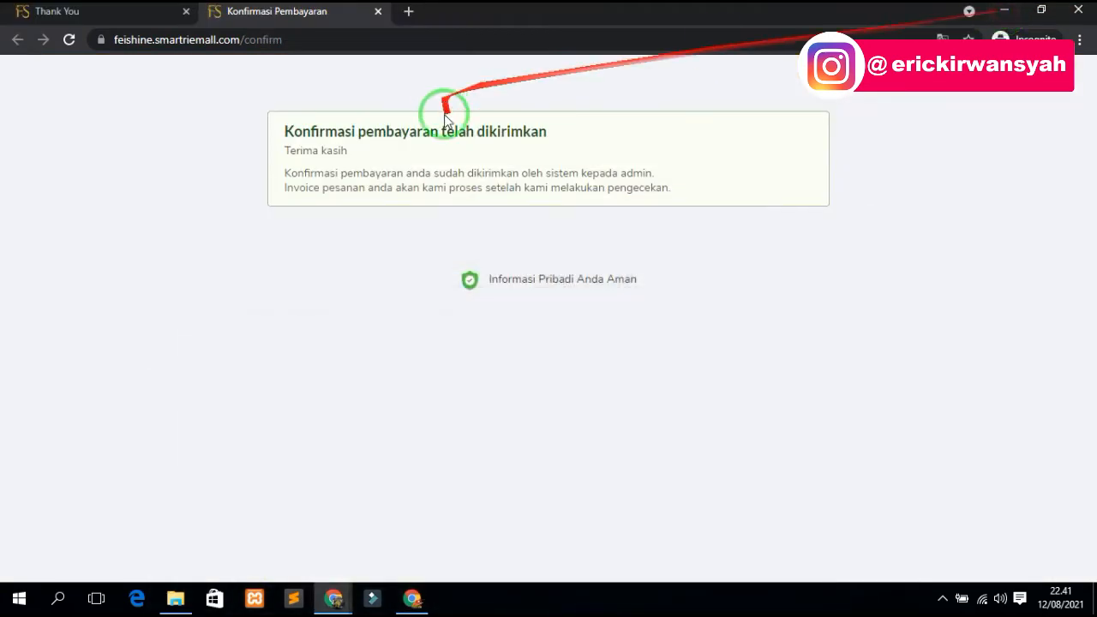
{"action": "left_click", "coordinate": [334, 600]}
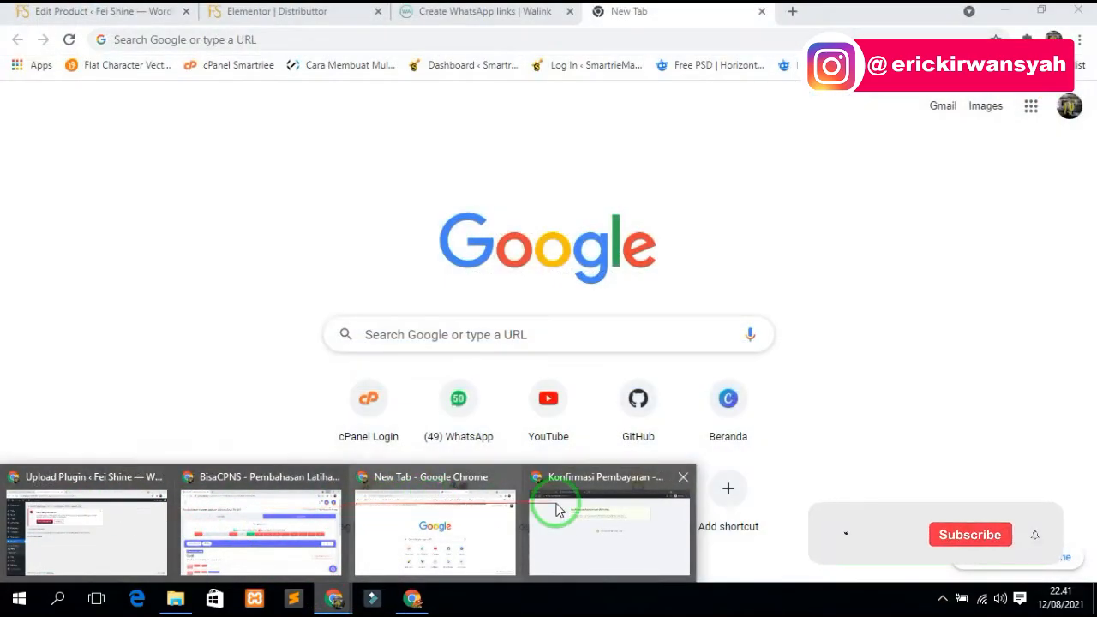
{"action": "left_click", "coordinate": [557, 508]}
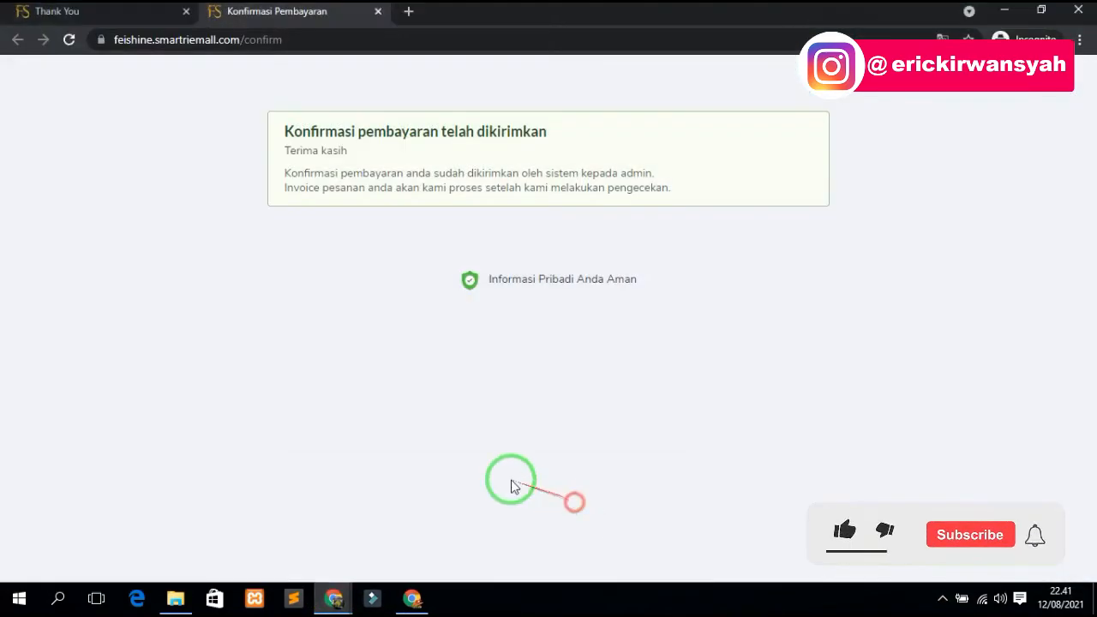
{"action": "left_click", "coordinate": [334, 597]}
- View the Paket Spesial Distributor order's details under Sejoli > Penjualan
{"action": "left_click", "coordinate": [408, 537]}
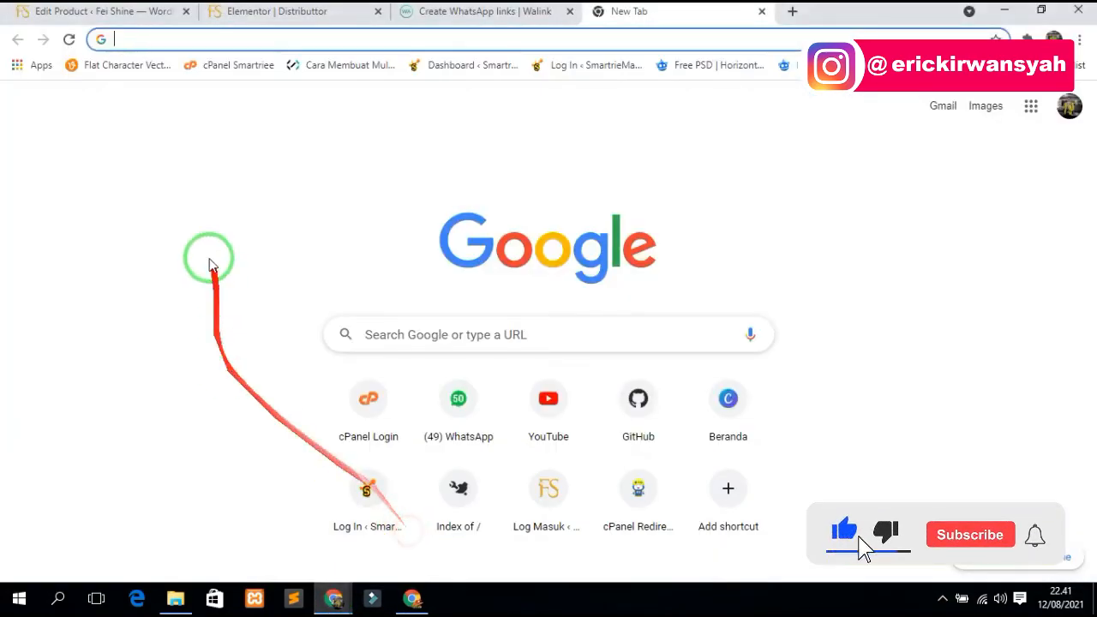
{"action": "left_click", "coordinate": [67, 11]}
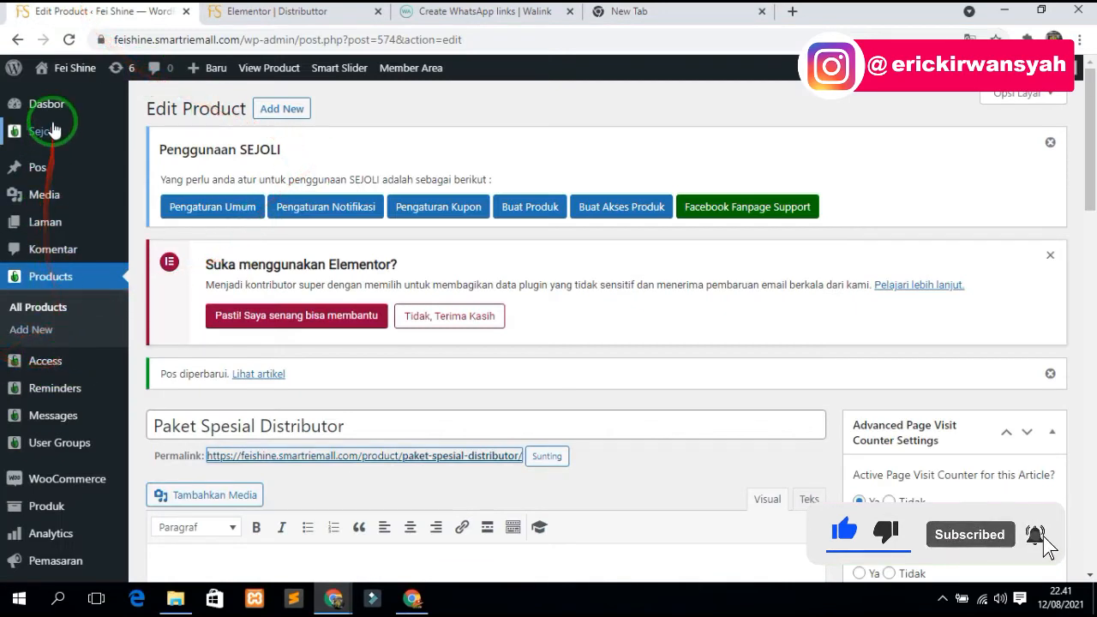
{"action": "mouse_move", "coordinate": [55, 128]}
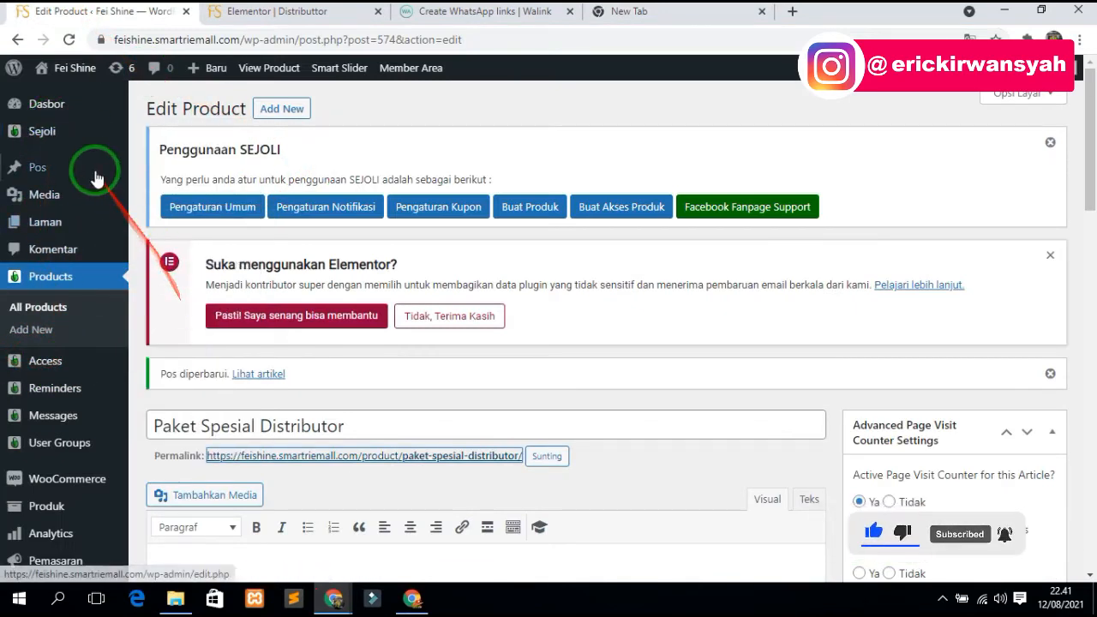
{"action": "mouse_move", "coordinate": [81, 130]}
{"action": "left_click", "coordinate": [183, 183]}
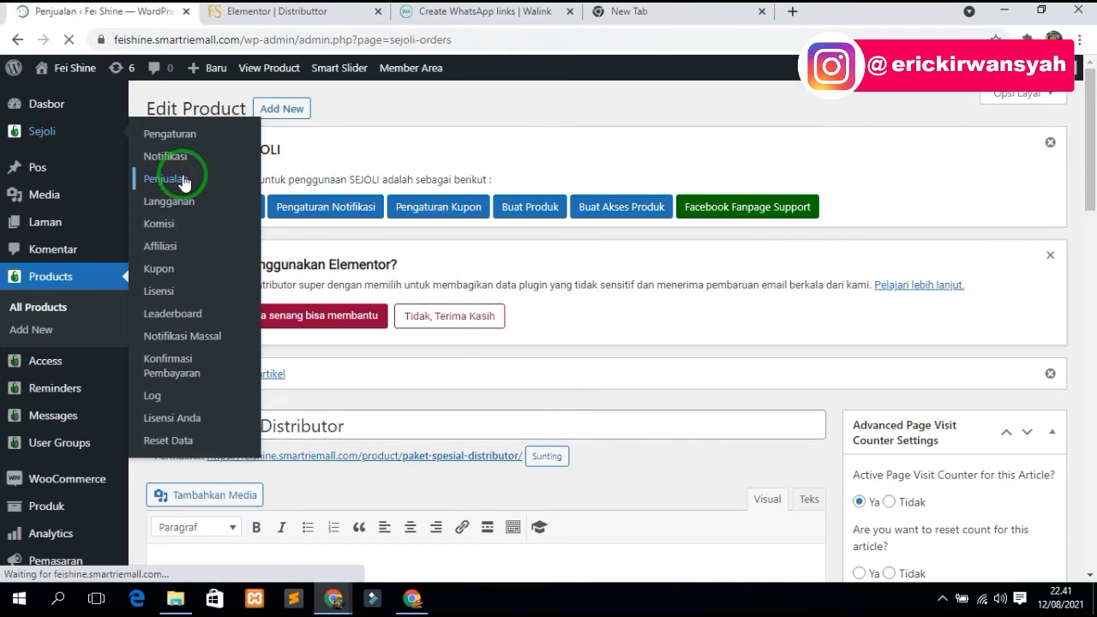
{"action": "scroll", "coordinate": [482, 349], "scroll_direction": "down", "scroll_amount": 3}
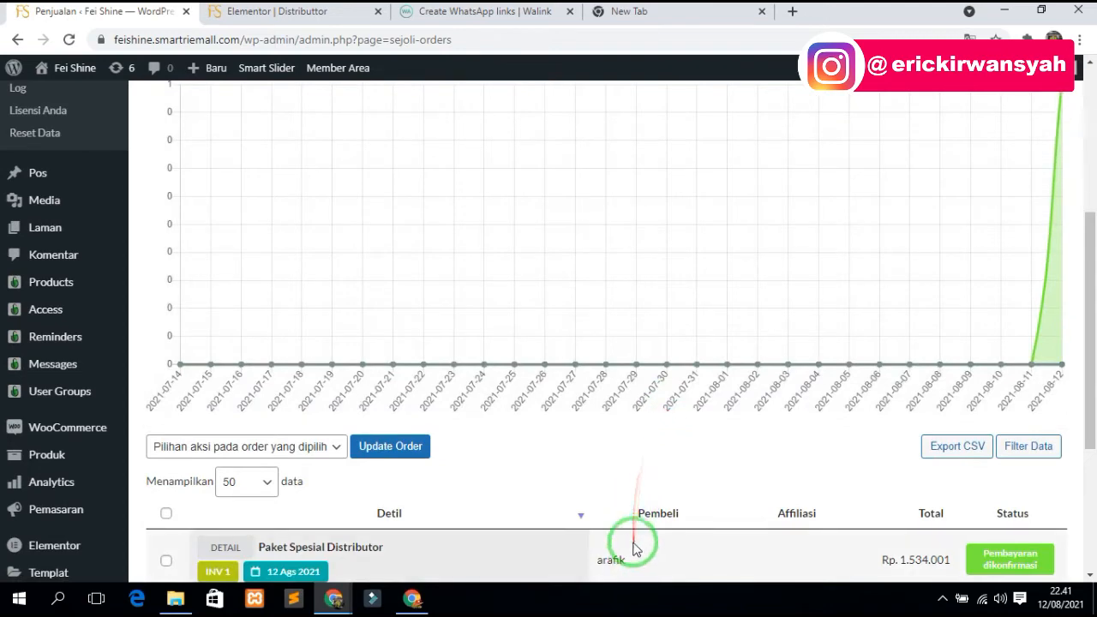
{"action": "scroll", "coordinate": [634, 549], "scroll_direction": "down", "scroll_amount": 2}
{"action": "left_click", "coordinate": [222, 386]}
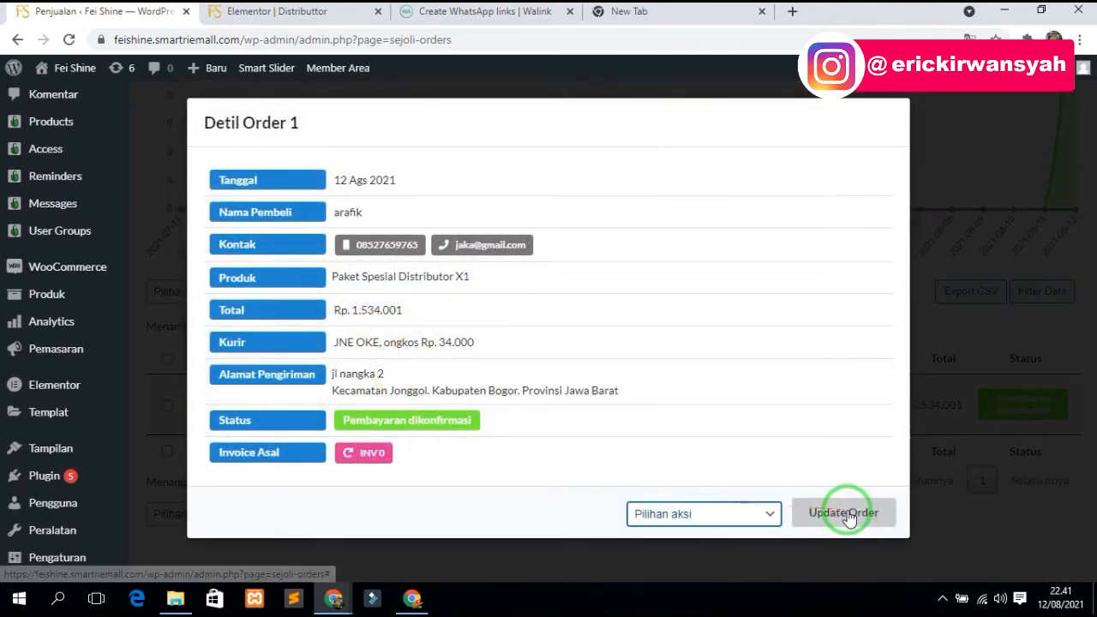
{"action": "left_click", "coordinate": [926, 94]}
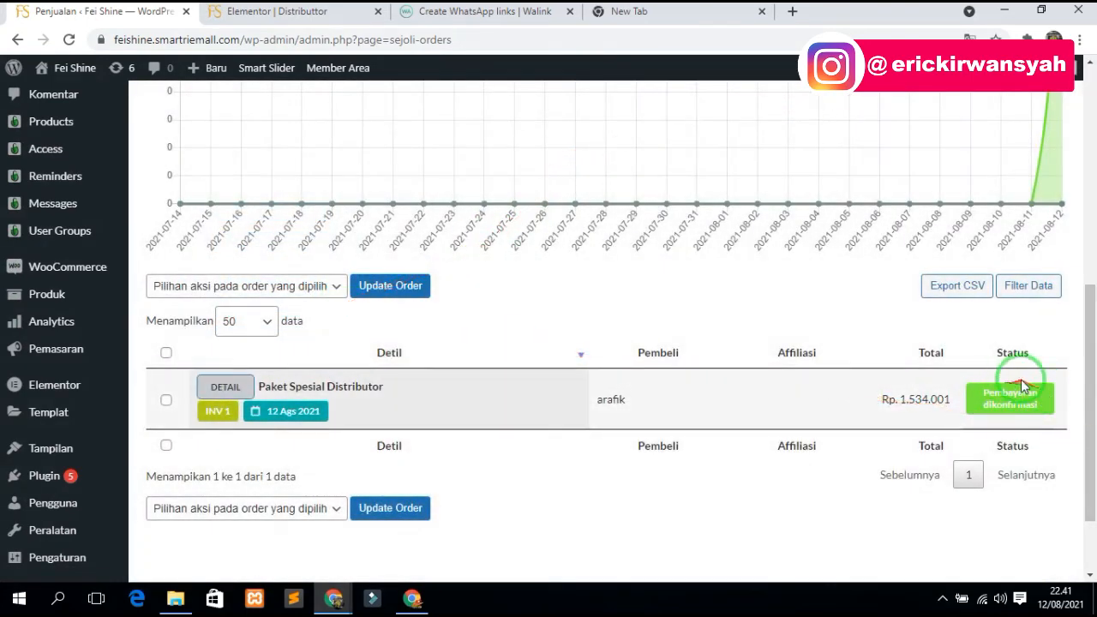
- Inspect the payment confirmation and its transfer proof image, then return to Penjualan
{"action": "scroll", "coordinate": [49, 243], "scroll_direction": "up", "scroll_amount": 2}
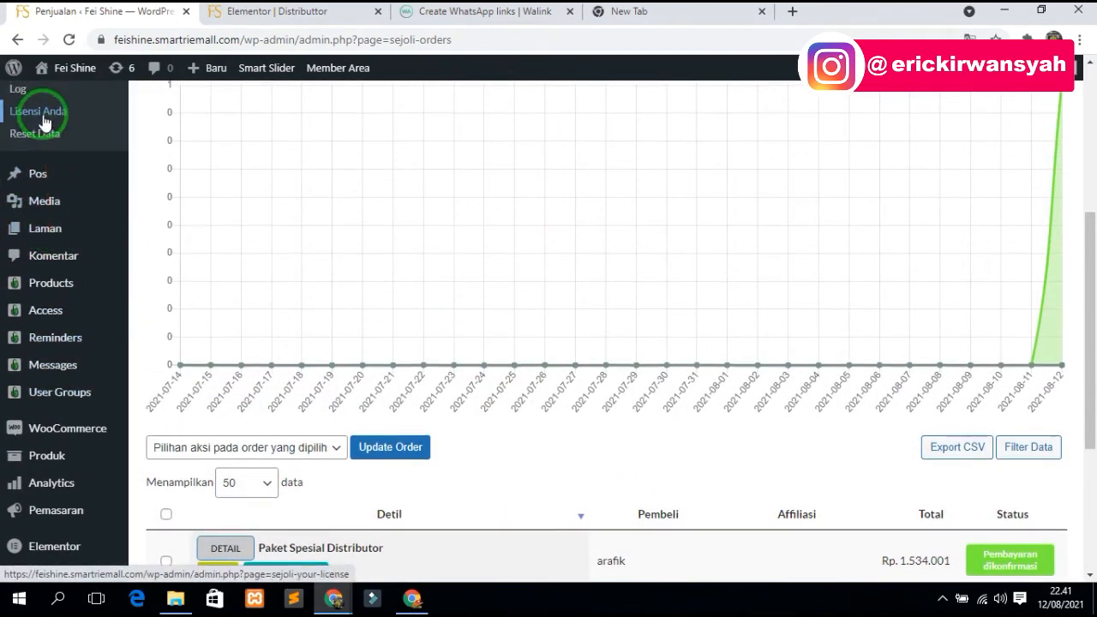
{"action": "scroll", "coordinate": [60, 171], "scroll_direction": "up", "scroll_amount": 2}
{"action": "left_click", "coordinate": [77, 233]}
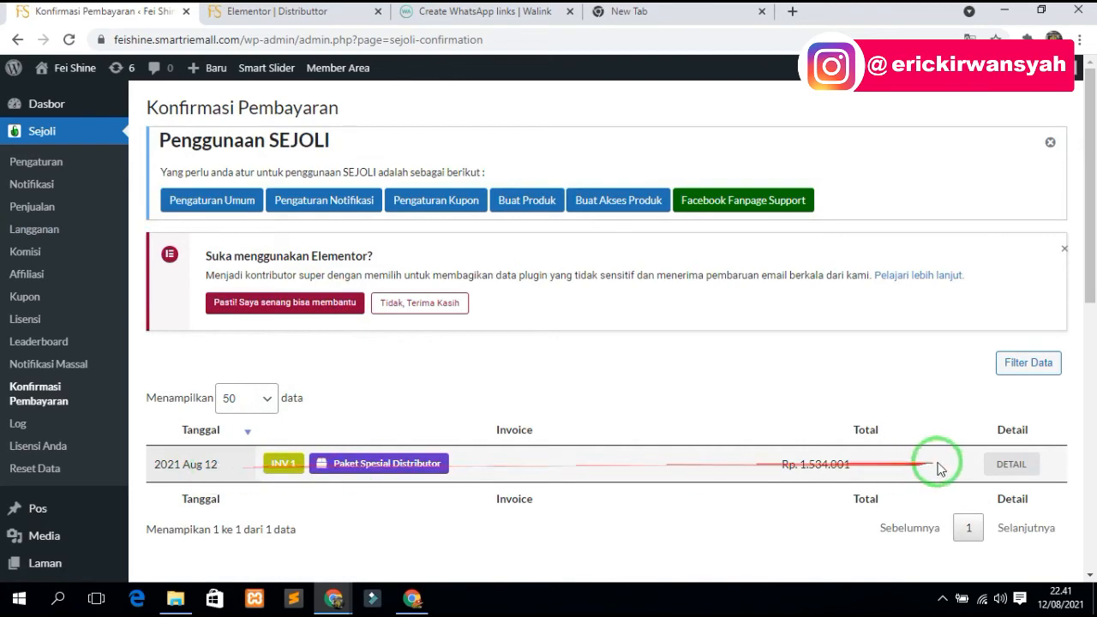
{"action": "left_click", "coordinate": [1009, 463]}
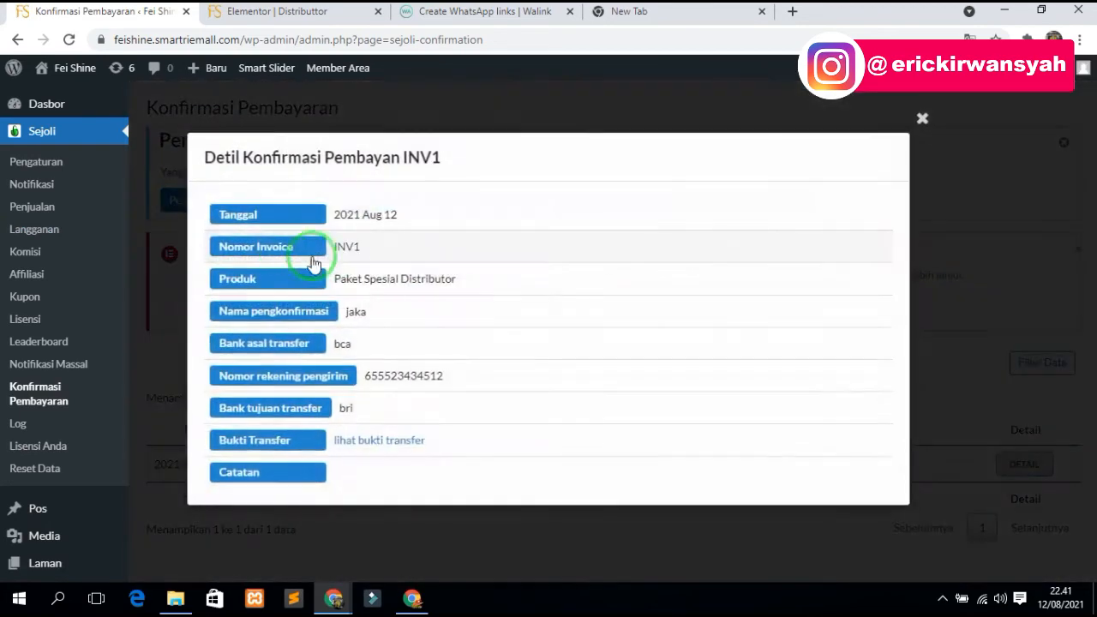
{"action": "left_click", "coordinate": [367, 439]}
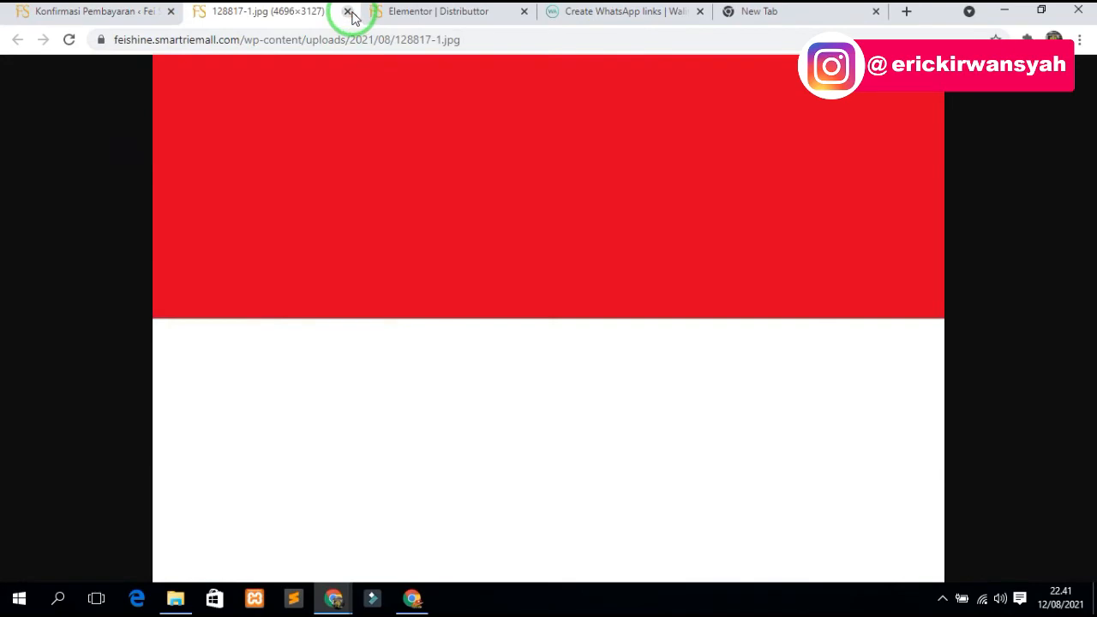
{"action": "left_click", "coordinate": [349, 12]}
{"action": "left_click", "coordinate": [920, 118]}
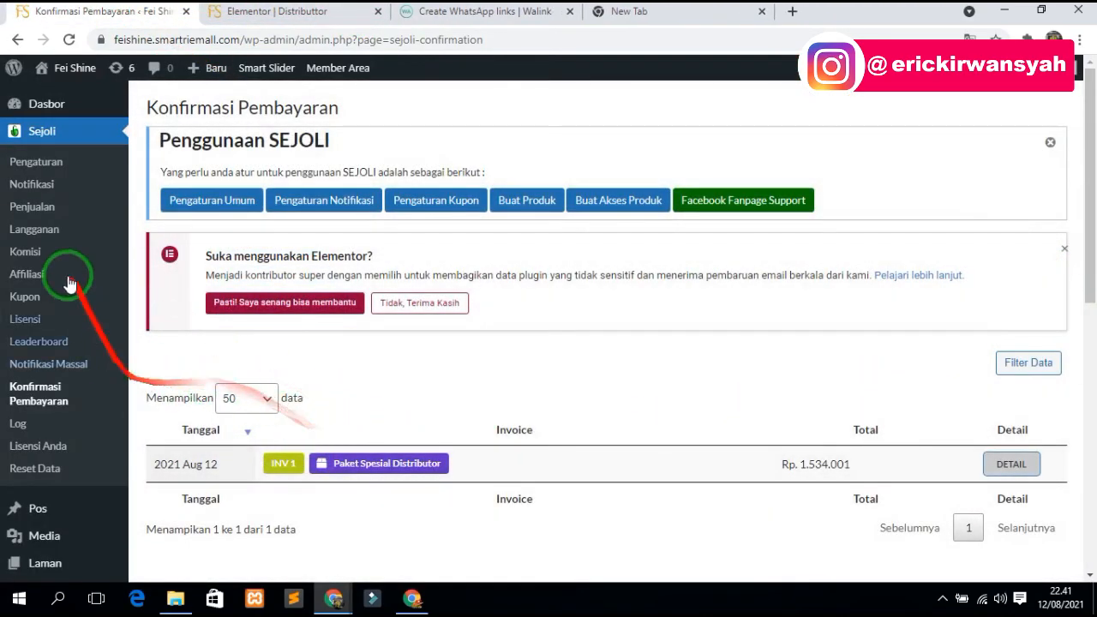
{"action": "left_click", "coordinate": [44, 208]}
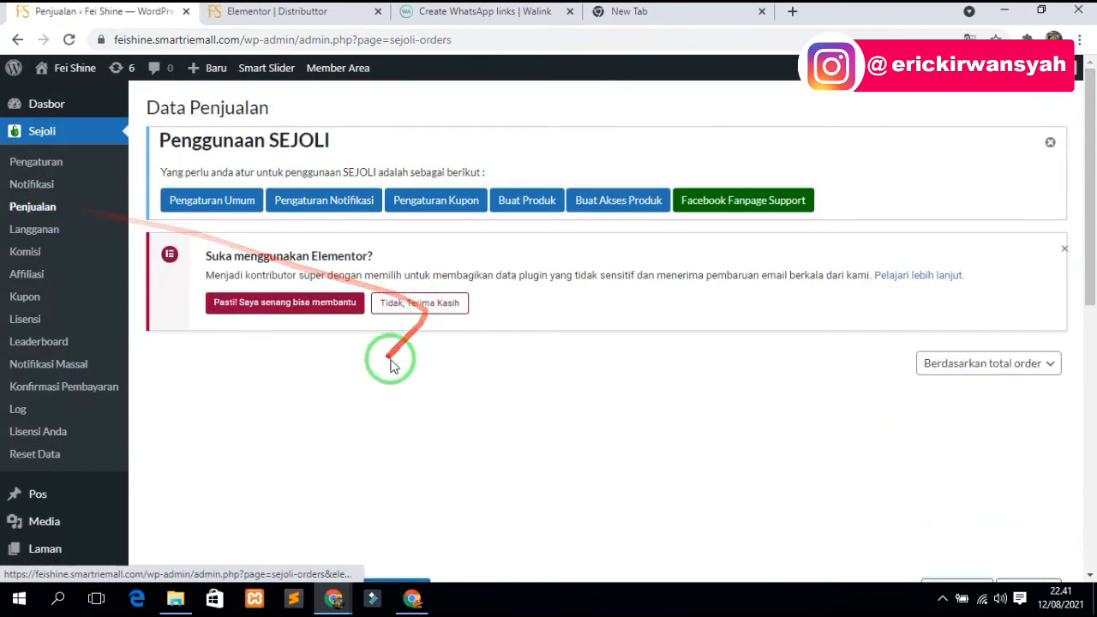
- Bulk-update the Paket Spesial Distributor order to Selesai and confirm with OK
{"action": "scroll", "coordinate": [386, 369], "scroll_direction": "down", "scroll_amount": 1}
{"action": "left_click", "coordinate": [306, 509]}
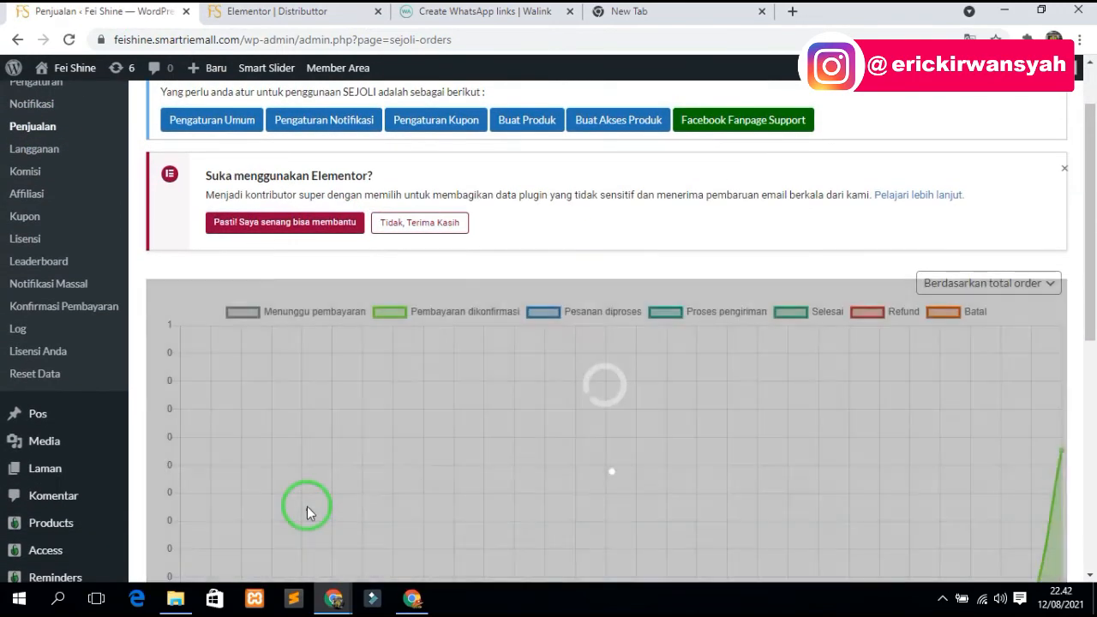
{"action": "scroll", "coordinate": [317, 471], "scroll_direction": "down", "scroll_amount": 3}
{"action": "left_click", "coordinate": [257, 286]}
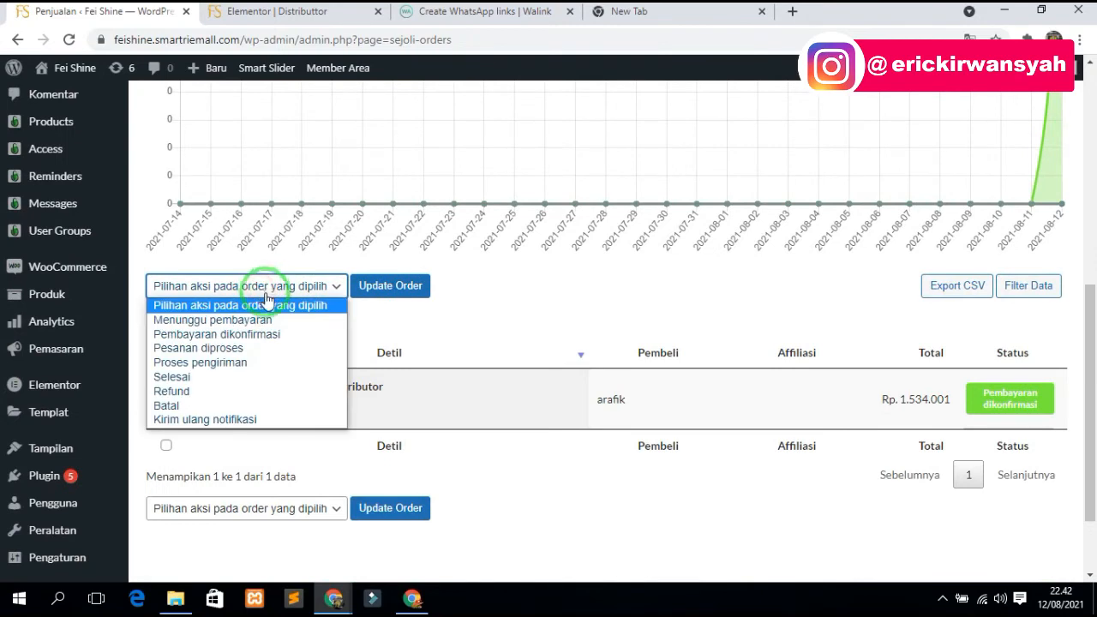
{"action": "left_click", "coordinate": [182, 379]}
{"action": "left_click", "coordinate": [237, 283]}
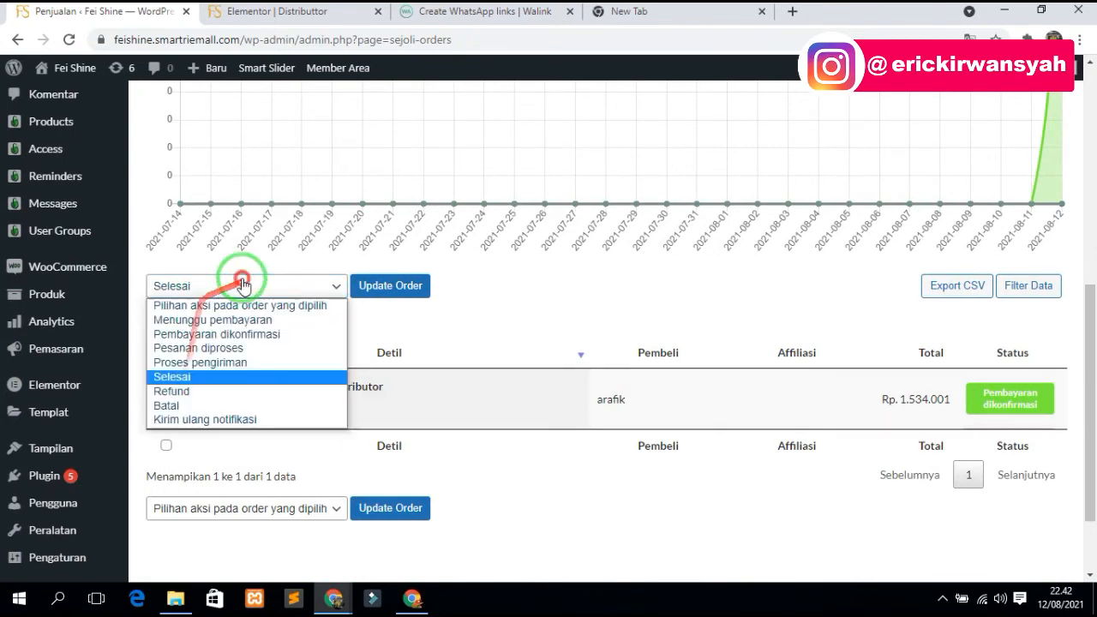
{"action": "left_click", "coordinate": [188, 382]}
{"action": "left_click", "coordinate": [166, 399]}
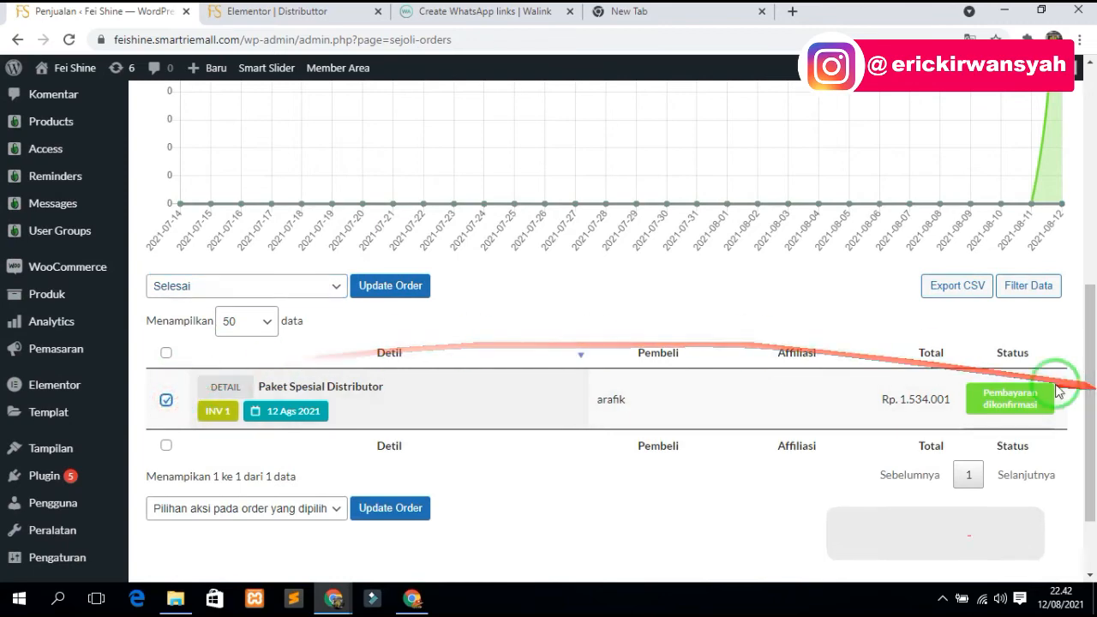
{"action": "left_click", "coordinate": [382, 294]}
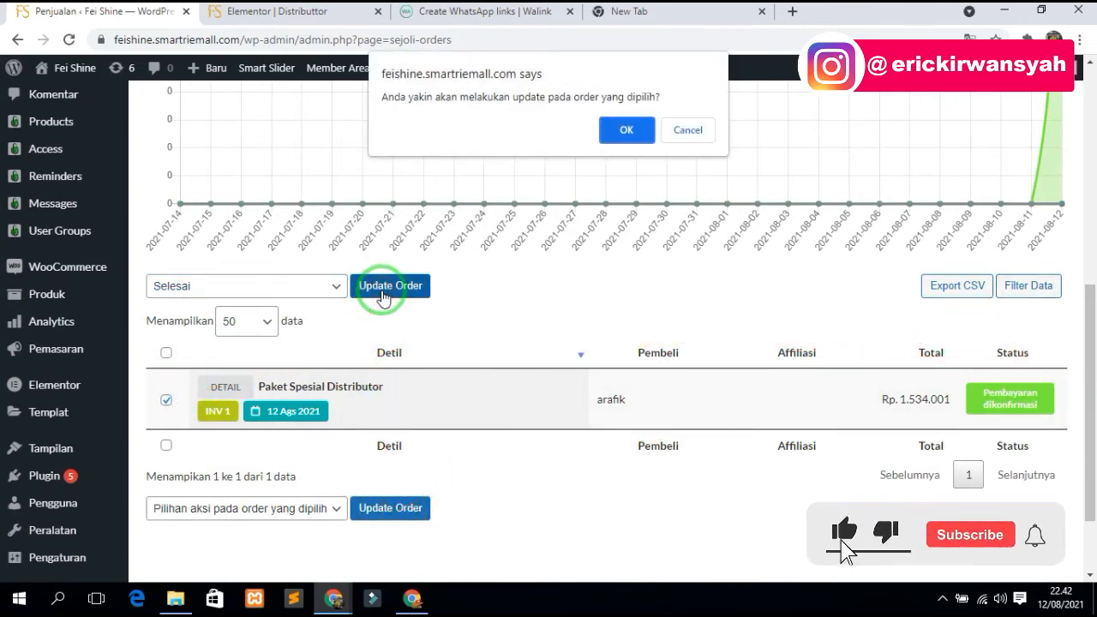
{"action": "left_click", "coordinate": [626, 128]}
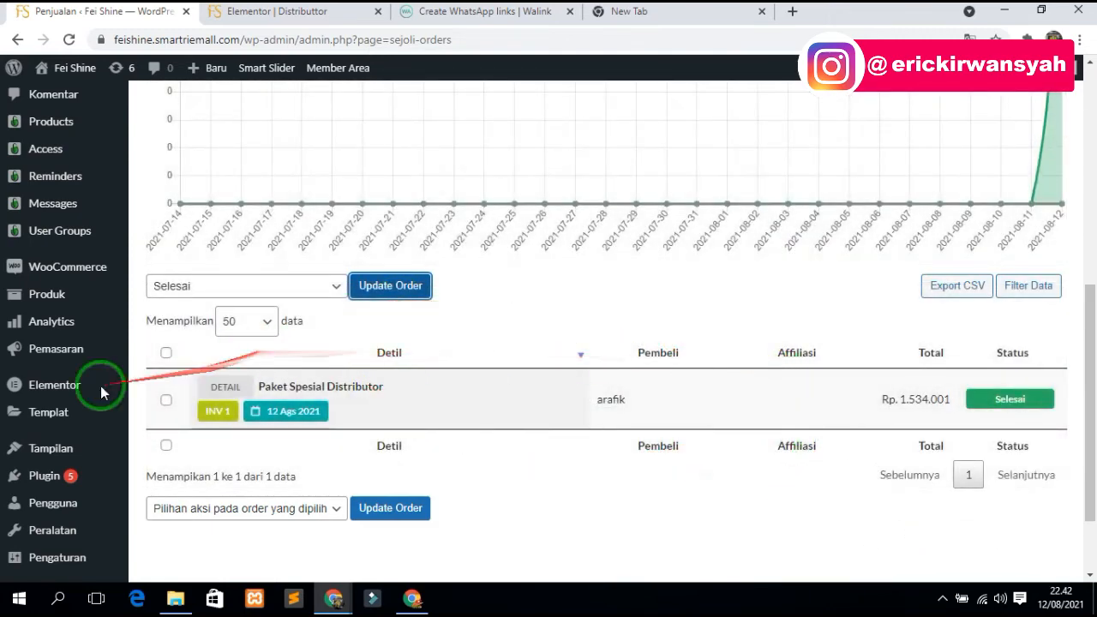
{"action": "mouse_move", "coordinate": [54, 392]}
{"action": "scroll", "coordinate": [38, 503], "scroll_direction": "down", "scroll_amount": 2}
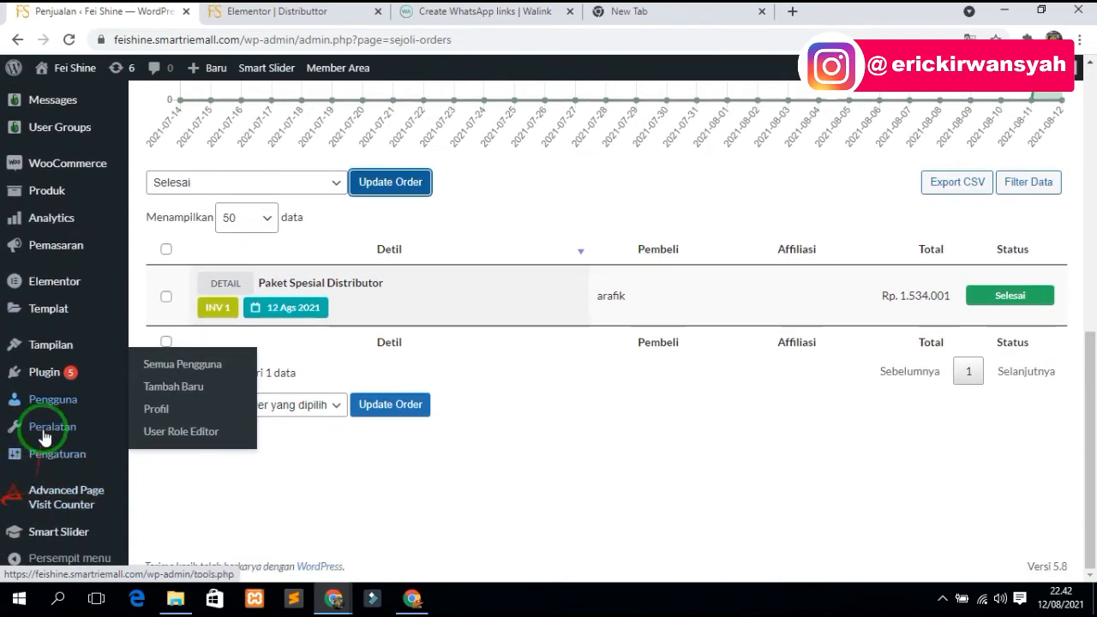
{"action": "mouse_move", "coordinate": [47, 428]}
{"action": "mouse_move", "coordinate": [47, 144]}
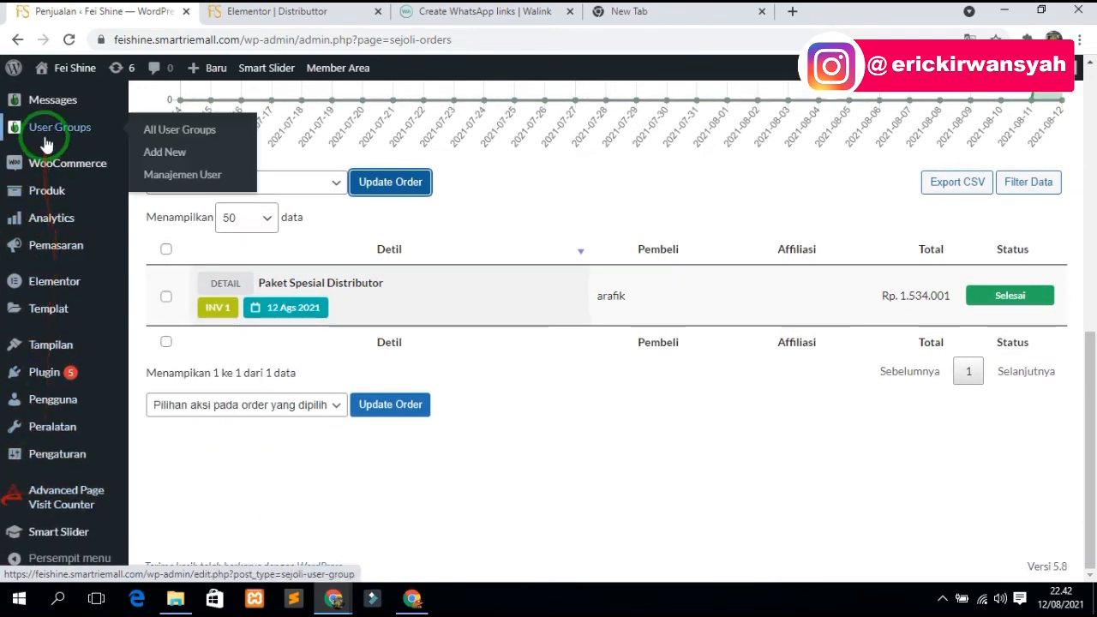
{"action": "left_click", "coordinate": [184, 131]}
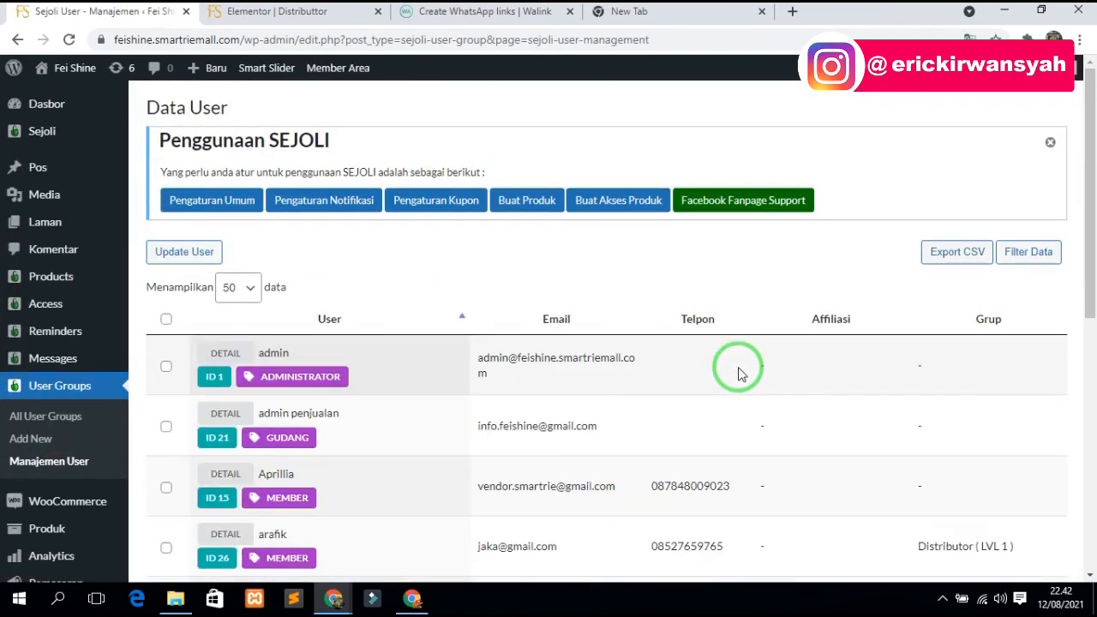
{"action": "scroll", "coordinate": [574, 380], "scroll_direction": "down", "scroll_amount": 3}
{"action": "scroll", "coordinate": [531, 412], "scroll_direction": "down", "scroll_amount": 3}
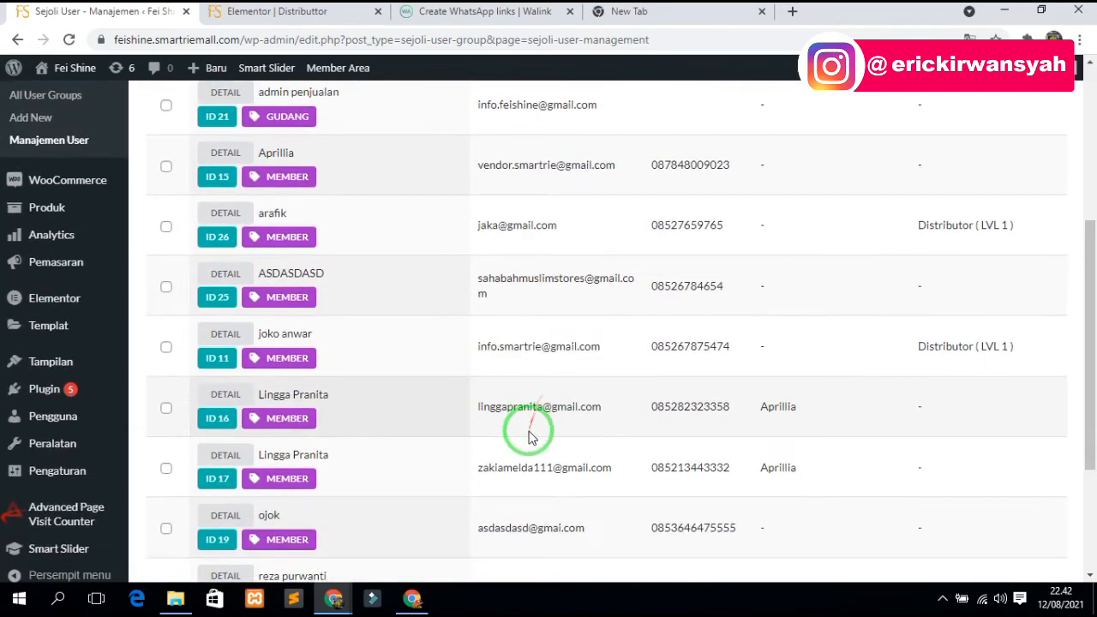
{"action": "scroll", "coordinate": [519, 426], "scroll_direction": "up", "scroll_amount": 2}
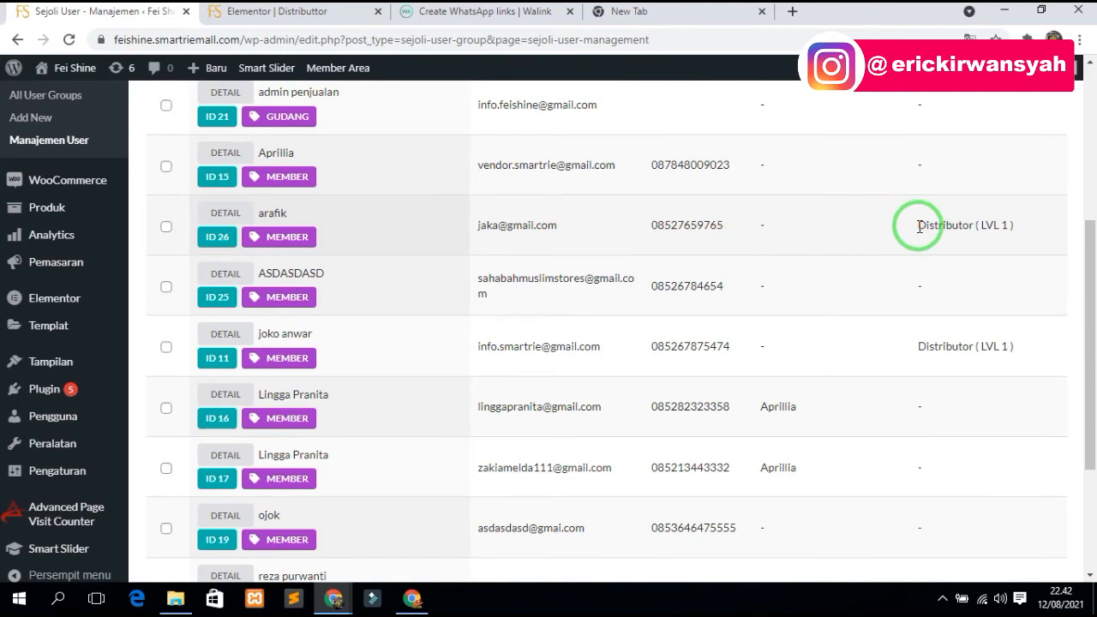
{"action": "left_click", "coordinate": [1032, 231]}
{"action": "scroll", "coordinate": [992, 283], "scroll_direction": "down", "scroll_amount": 2}
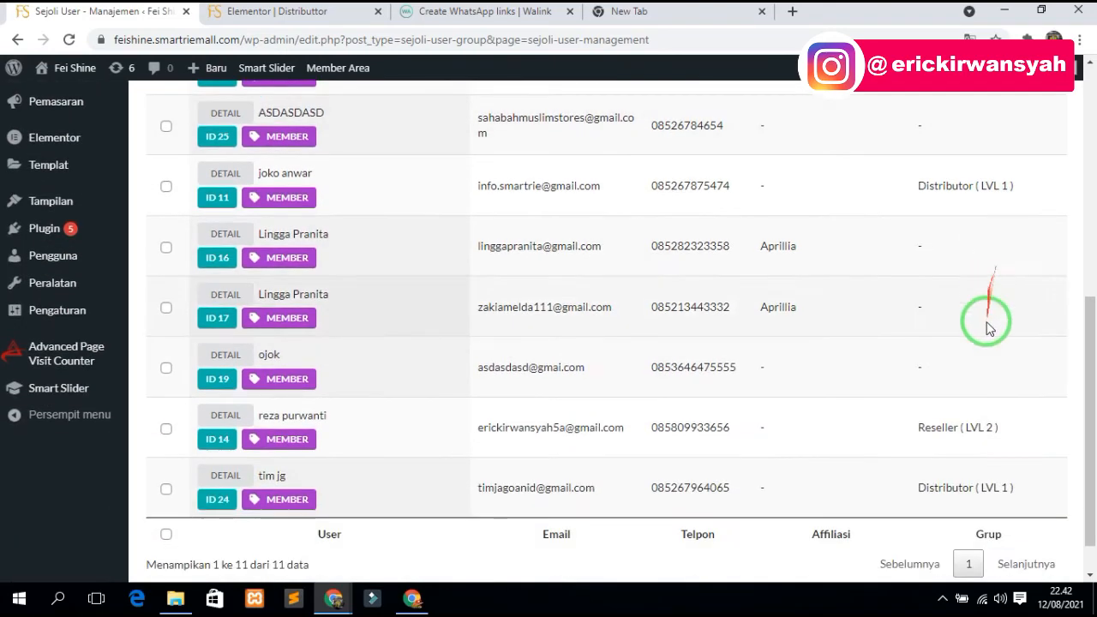
{"action": "scroll", "coordinate": [988, 428], "scroll_direction": "up", "scroll_amount": 4}
{"action": "left_click_drag", "start_coordinate": [1032, 392], "coordinate": [861, 382]}
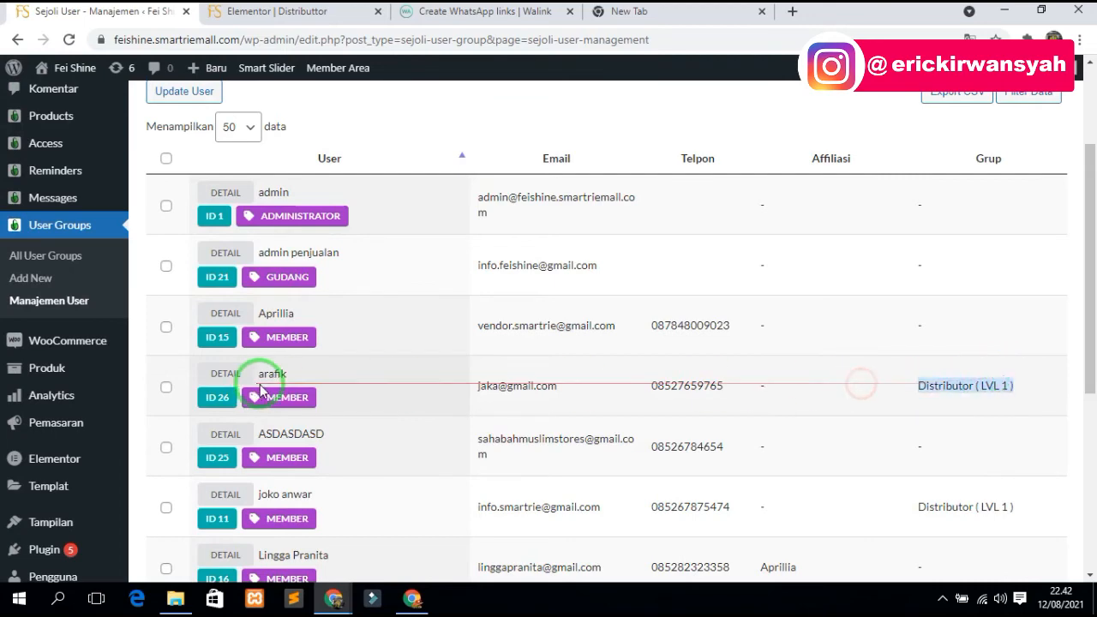
{"action": "left_click_drag", "start_coordinate": [310, 377], "coordinate": [248, 373]}
{"action": "scroll", "coordinate": [771, 402], "scroll_direction": "down", "scroll_amount": 3}
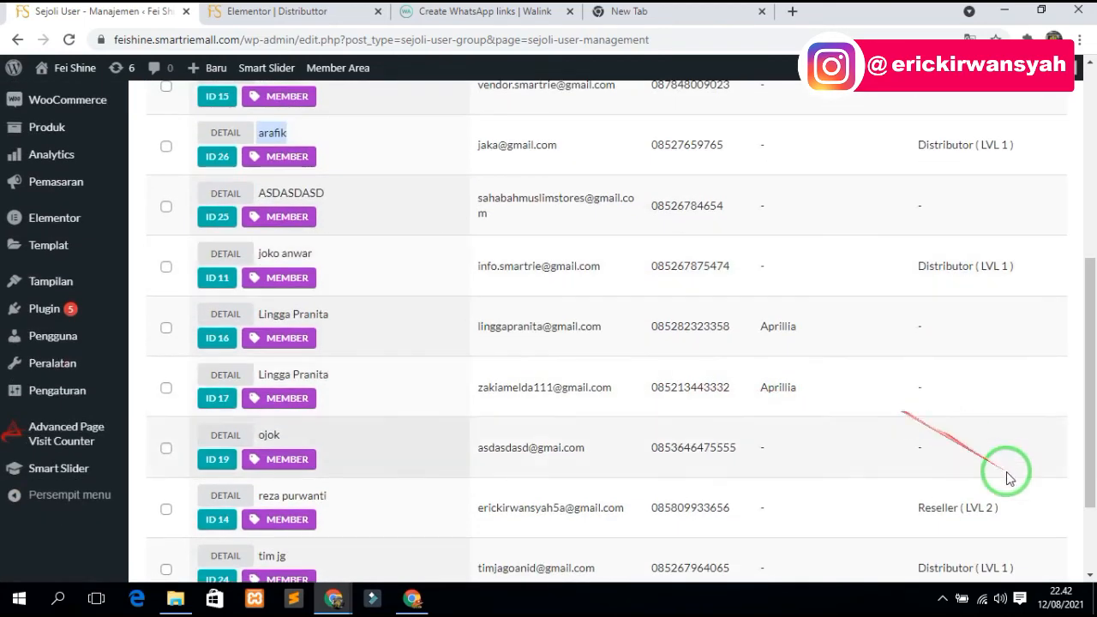
{"action": "left_click_drag", "start_coordinate": [1013, 512], "coordinate": [918, 508]}
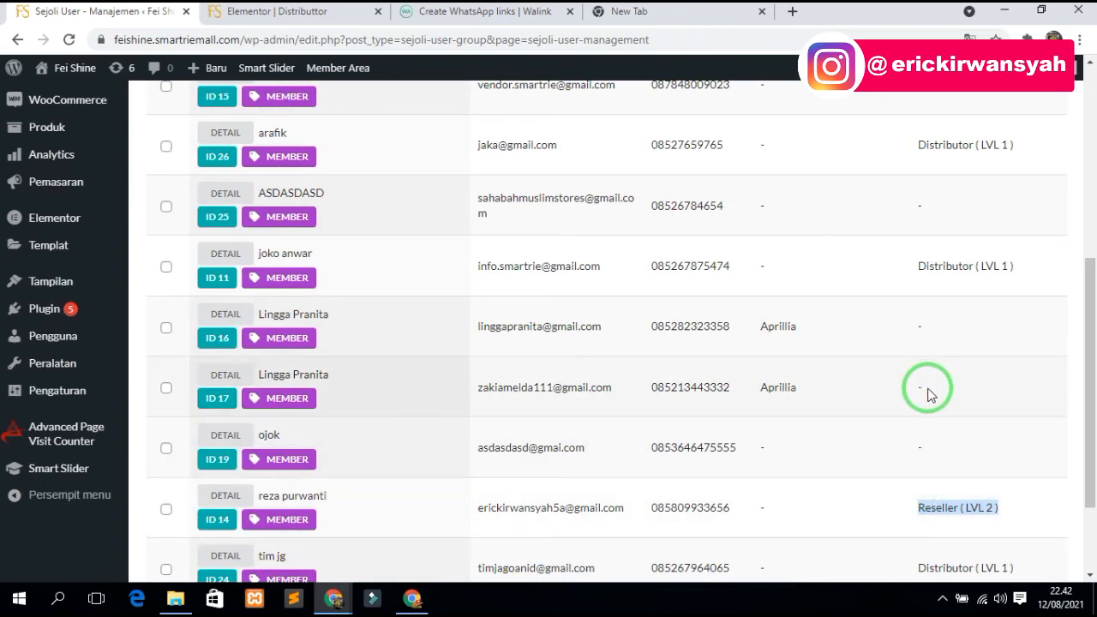
{"action": "scroll", "coordinate": [929, 394], "scroll_direction": "up", "scroll_amount": 1}
{"action": "left_click_drag", "start_coordinate": [1011, 346], "coordinate": [930, 346]}
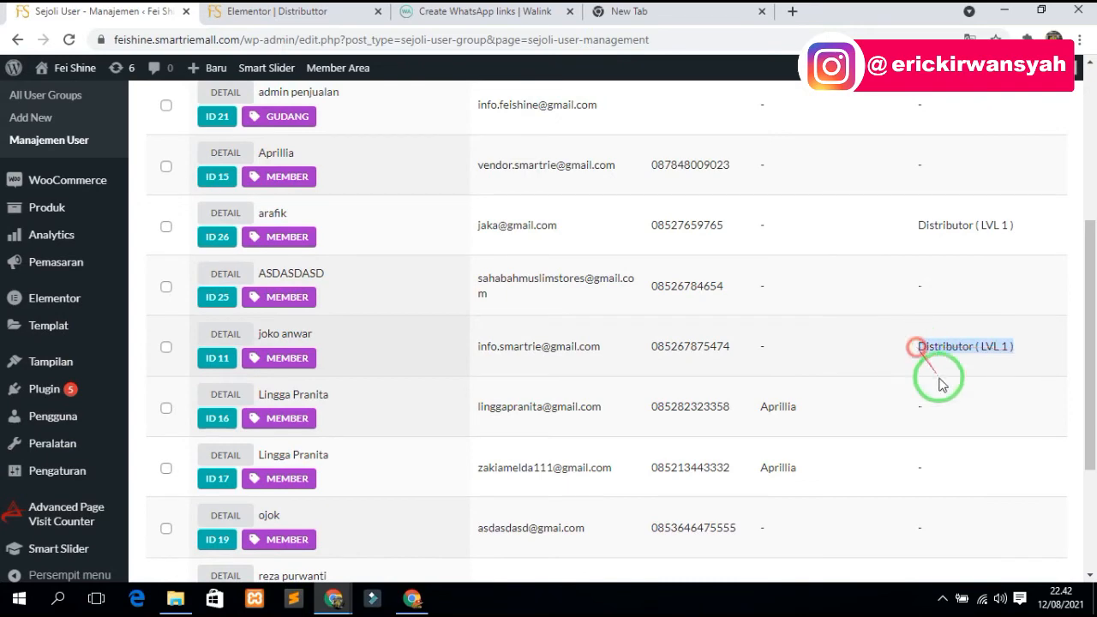
{"action": "scroll", "coordinate": [941, 384], "scroll_direction": "down", "scroll_amount": 2}
{"action": "left_click_drag", "start_coordinate": [1004, 380], "coordinate": [948, 378]}
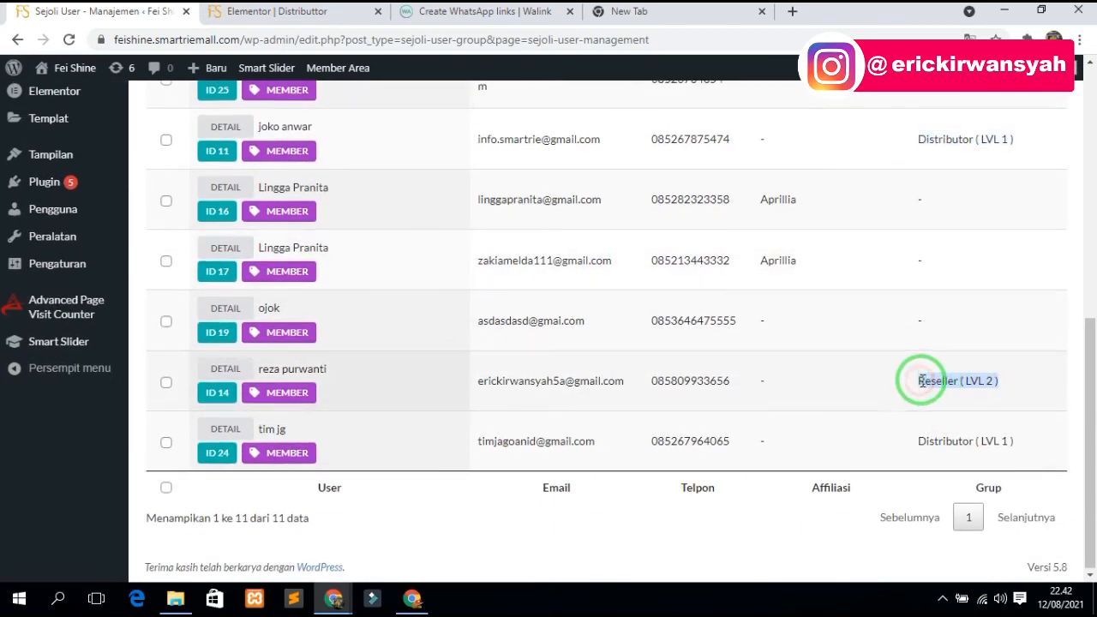
{"action": "scroll", "coordinate": [919, 379], "scroll_direction": "up", "scroll_amount": 2}
{"action": "left_click_drag", "start_coordinate": [1011, 382], "coordinate": [914, 385]}
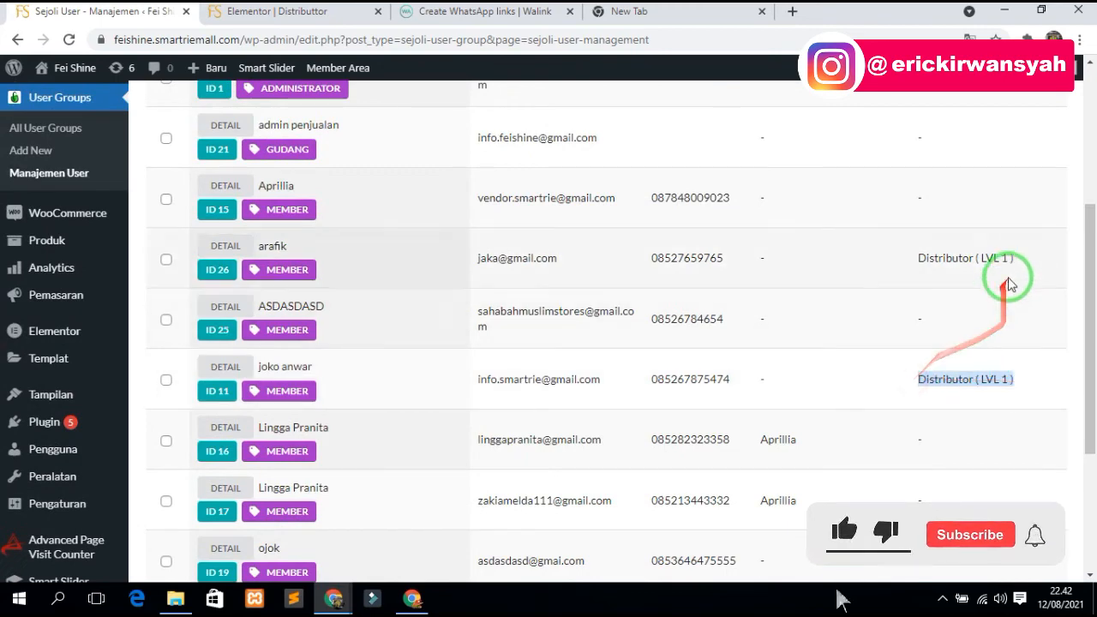
{"action": "left_click_drag", "start_coordinate": [1009, 260], "coordinate": [891, 264]}
{"action": "scroll", "coordinate": [891, 264], "scroll_direction": "up", "scroll_amount": 3}
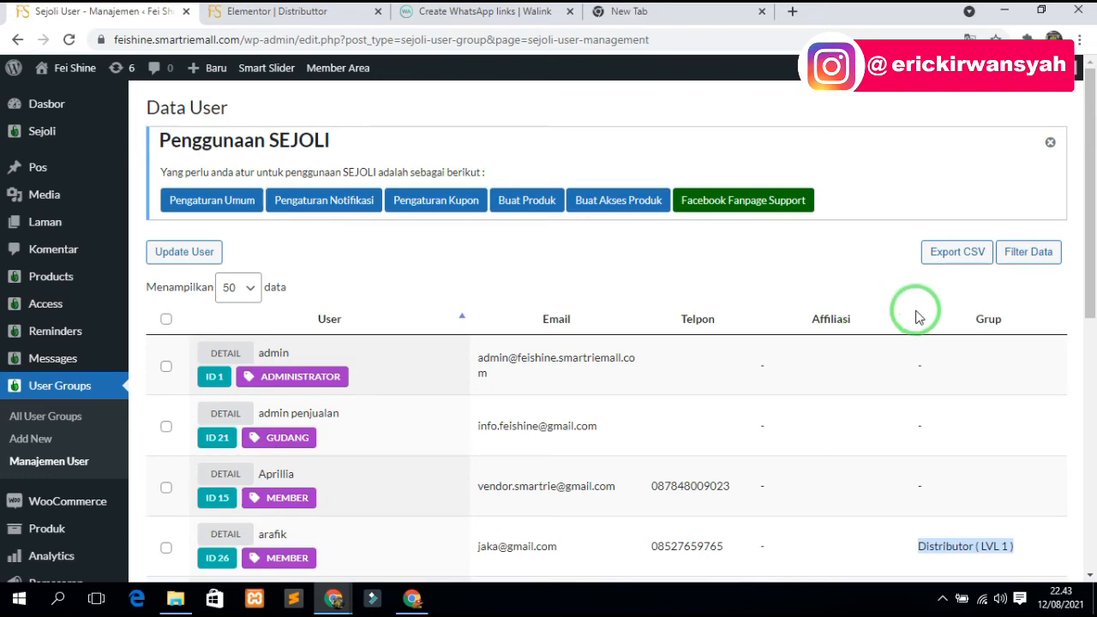
{"action": "scroll", "coordinate": [862, 331], "scroll_direction": "down", "scroll_amount": 3}
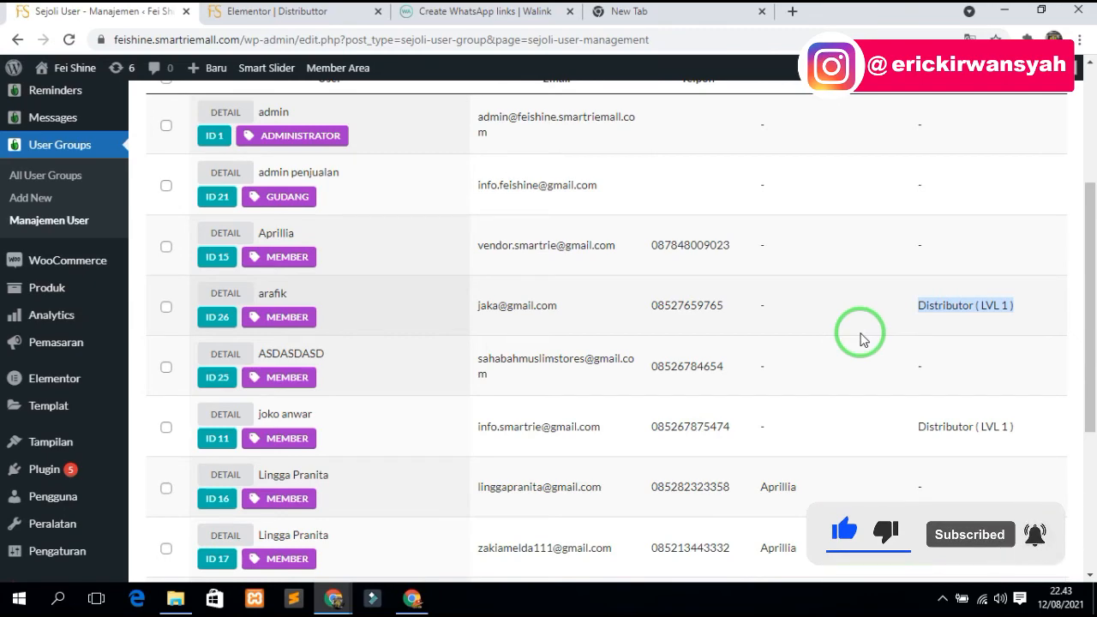
{"action": "left_click", "coordinate": [864, 333]}
{"action": "scroll", "coordinate": [514, 330], "scroll_direction": "up", "scroll_amount": 3}
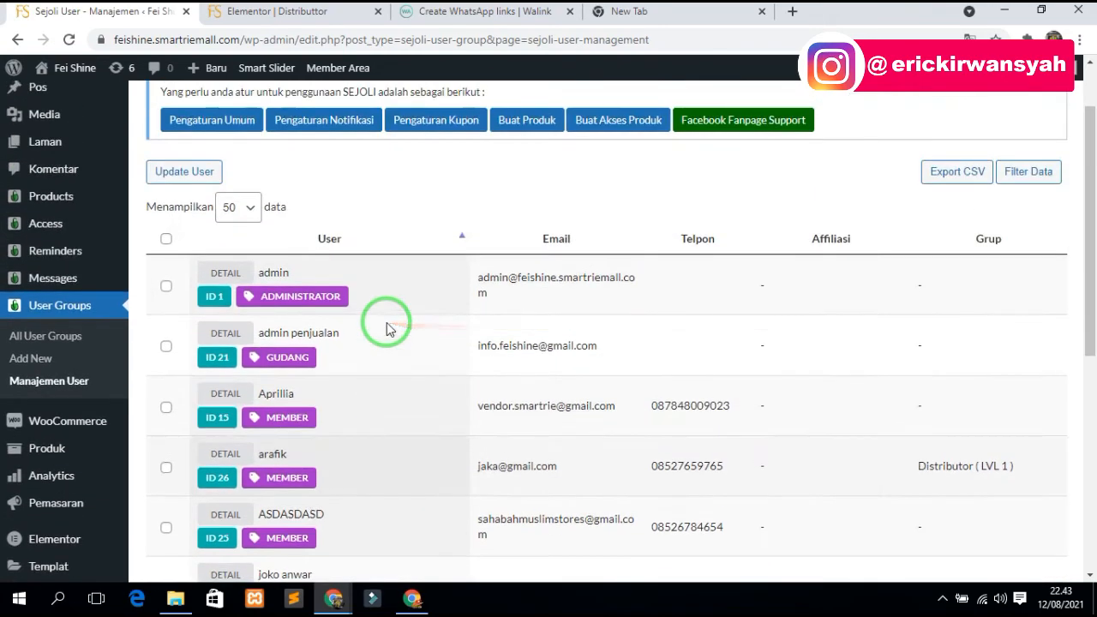
- Open the Fei Shine site home page in a new tab from the admin-bar site link
{"action": "left_click", "coordinate": [271, 13]}
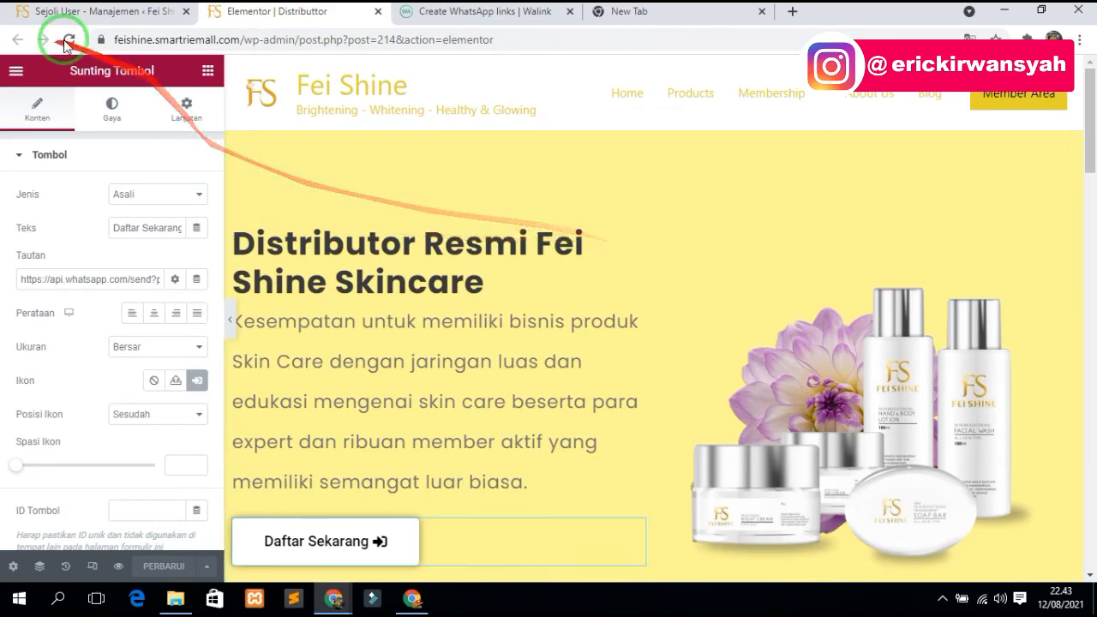
{"action": "left_click", "coordinate": [75, 10]}
{"action": "right_click", "coordinate": [49, 69]}
{"action": "left_click", "coordinate": [77, 83]}
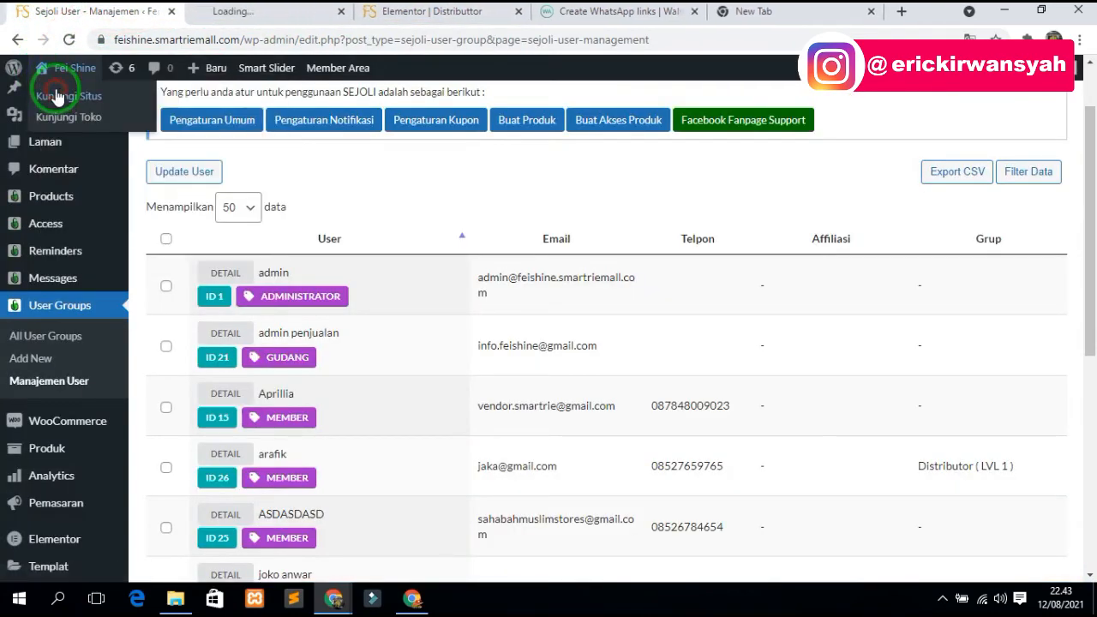
{"action": "left_click", "coordinate": [239, 15]}
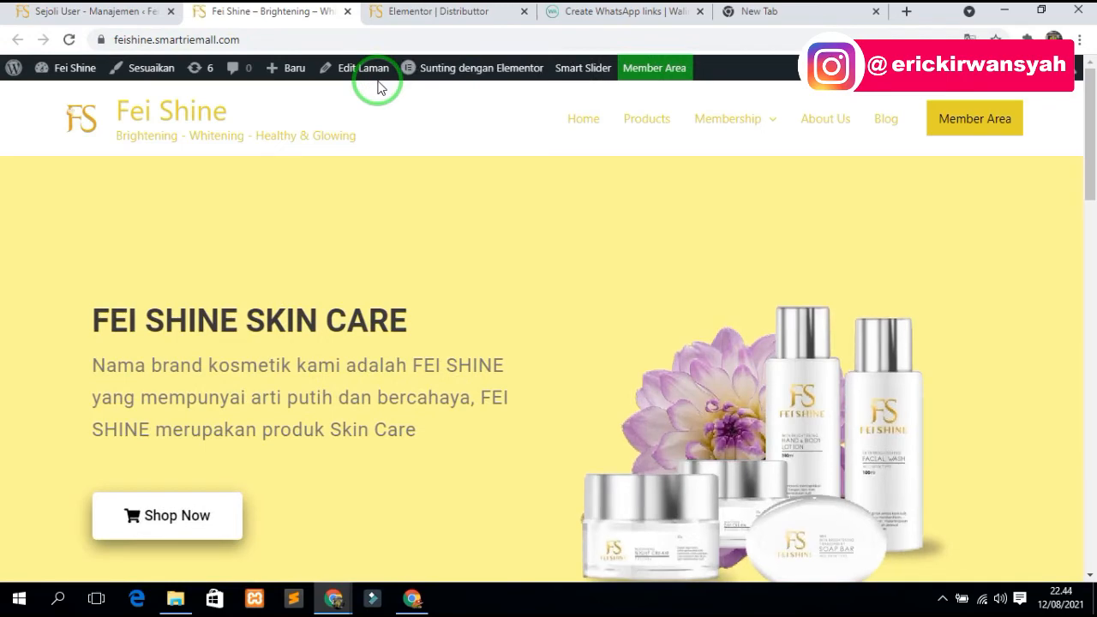
- Open the storefront Products page in its own new tab
{"action": "scroll", "coordinate": [629, 252], "scroll_direction": "down", "scroll_amount": 3}
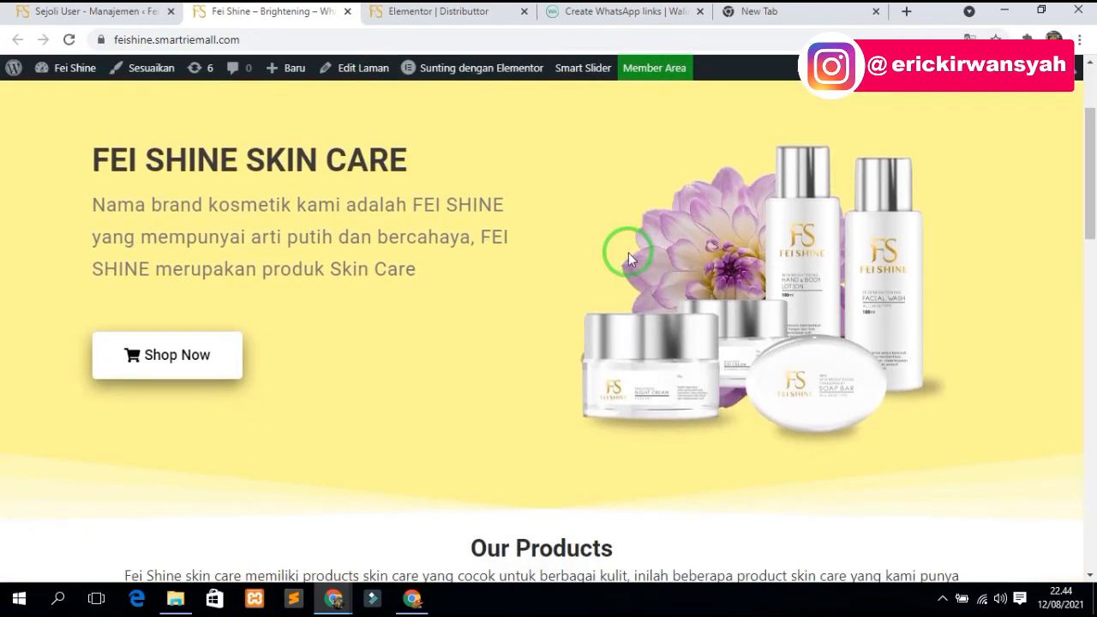
{"action": "scroll", "coordinate": [623, 387], "scroll_direction": "down", "scroll_amount": 3}
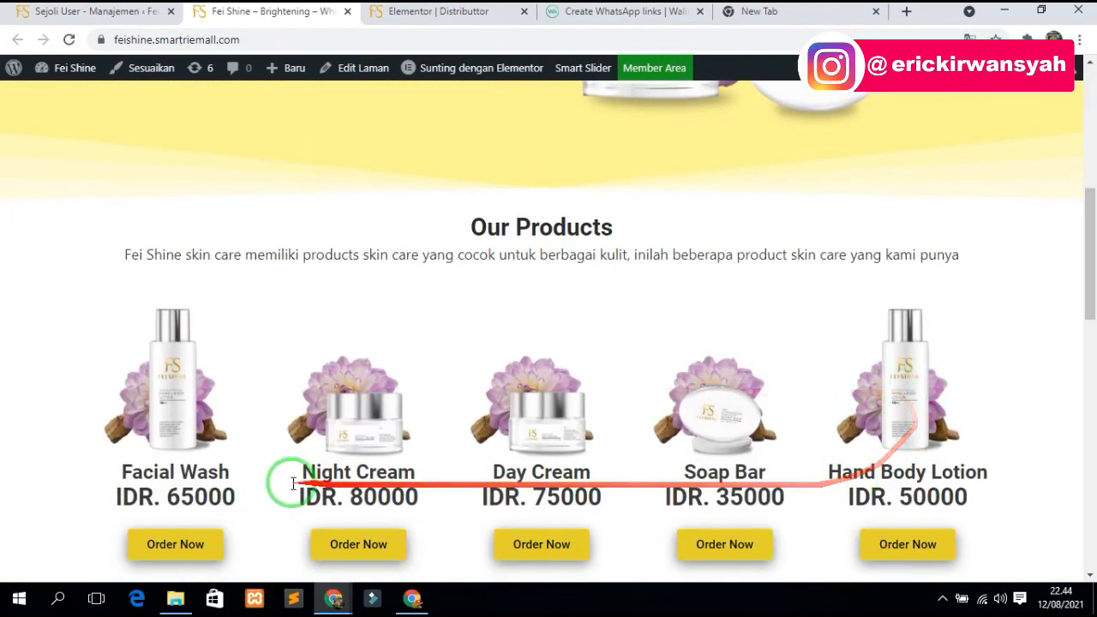
{"action": "scroll", "coordinate": [157, 417], "scroll_direction": "down", "scroll_amount": 3}
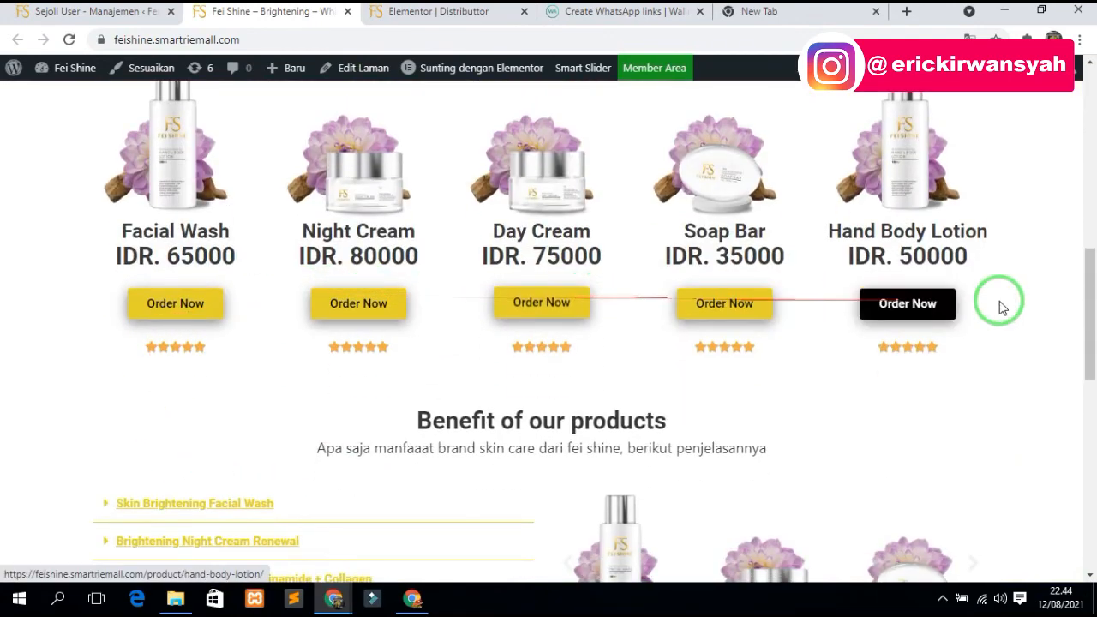
{"action": "scroll", "coordinate": [904, 303], "scroll_direction": "up", "scroll_amount": 7}
{"action": "scroll", "coordinate": [705, 160], "scroll_direction": "up", "scroll_amount": 2}
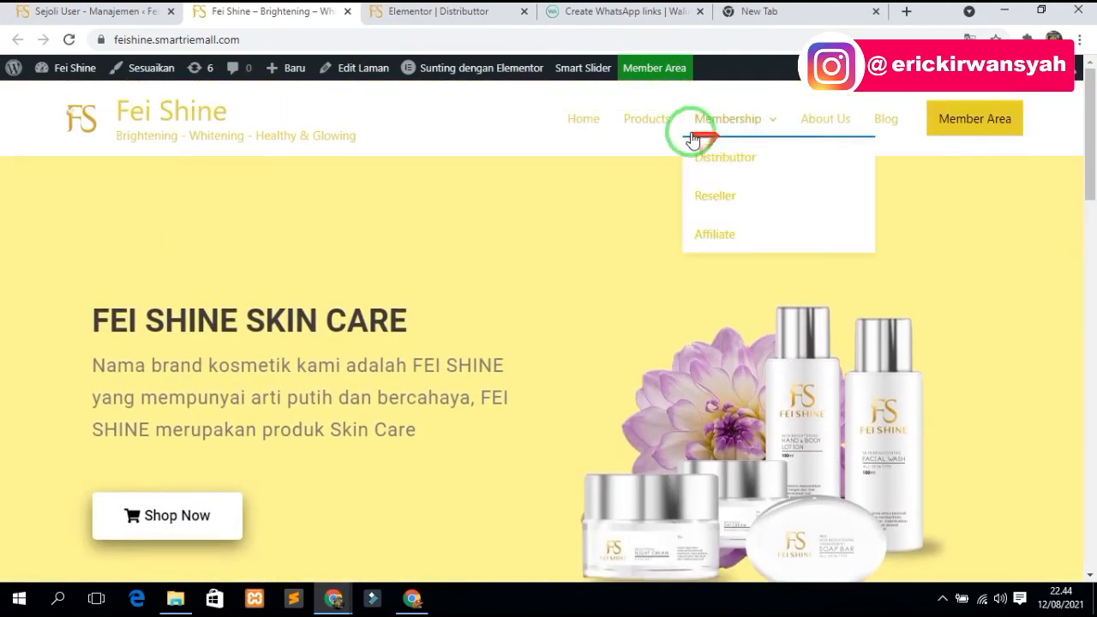
{"action": "right_click", "coordinate": [642, 127]}
{"action": "left_click", "coordinate": [710, 134]}
{"action": "left_click", "coordinate": [368, 11]}
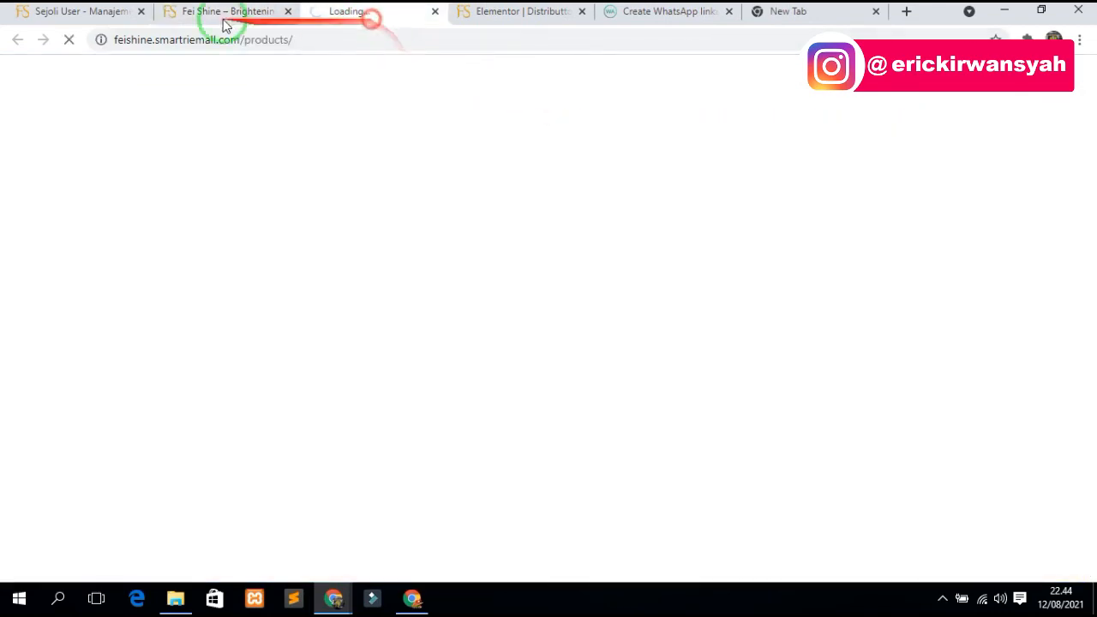
- Bring up the admin Products > All Products list and glance at the storefront Products tab
{"action": "left_click", "coordinate": [69, 11]}
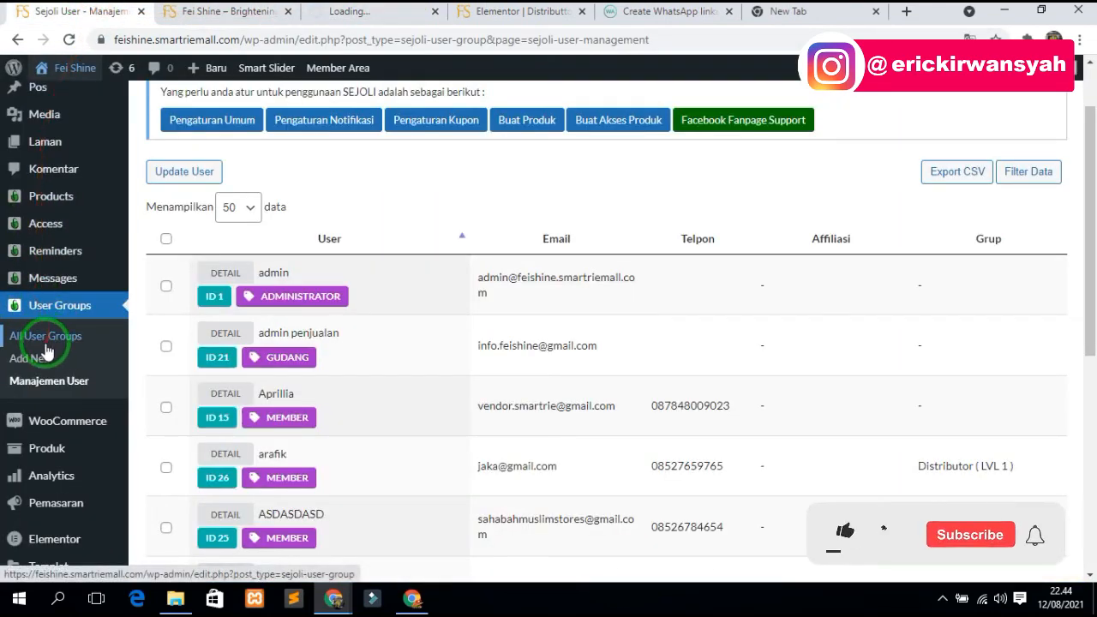
{"action": "mouse_move", "coordinate": [51, 195]}
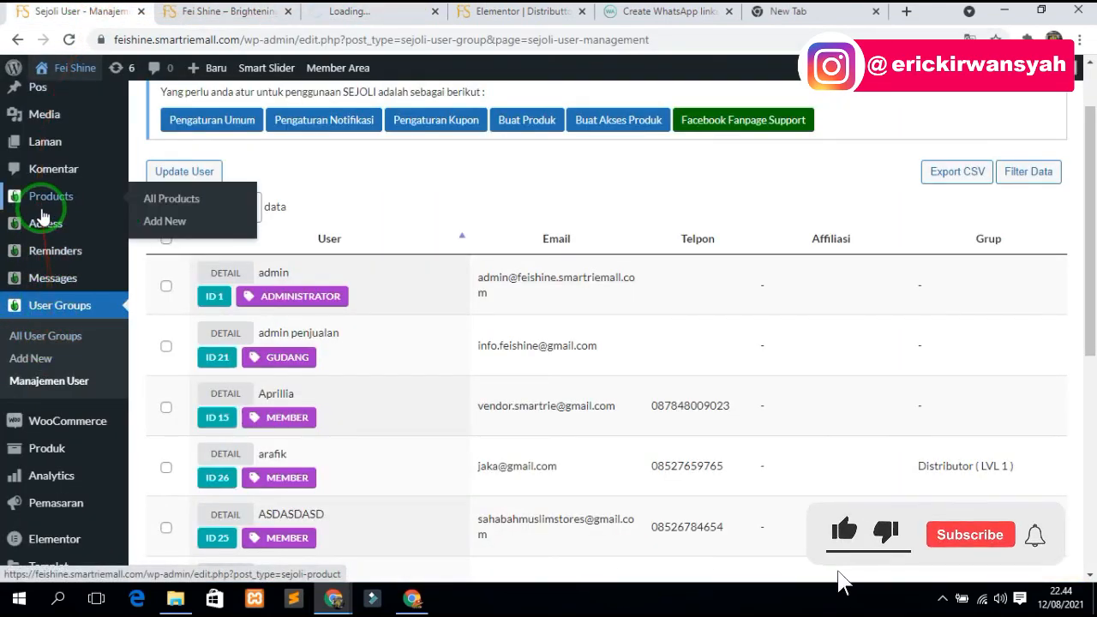
{"action": "left_click", "coordinate": [167, 199]}
{"action": "left_click", "coordinate": [354, 12]}
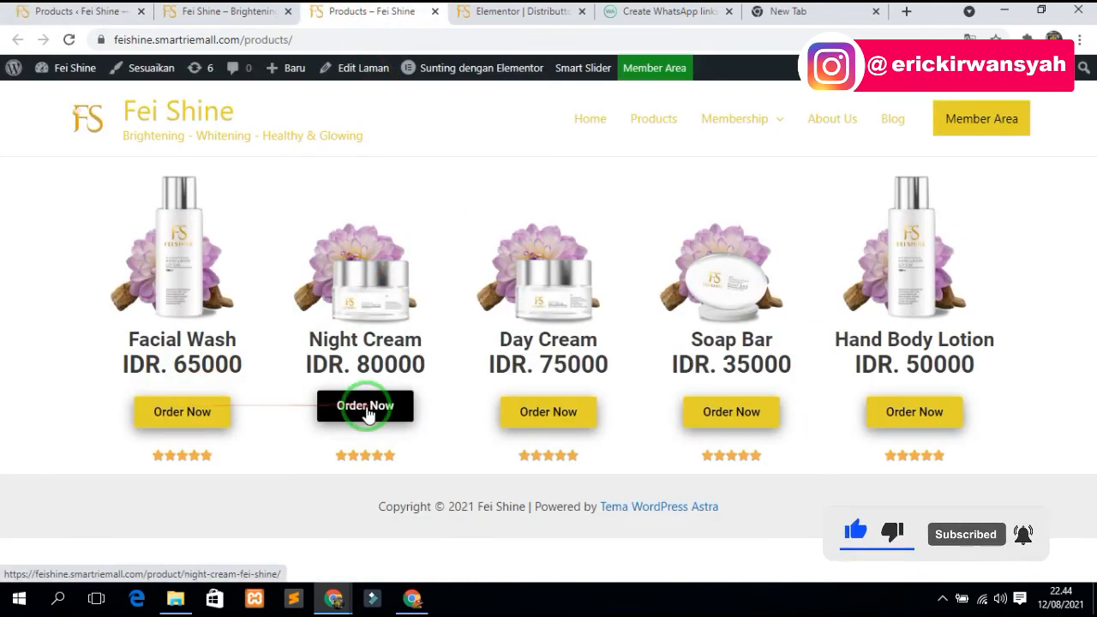
- Compare the admin product list against the storefront product grid and its IDR prices
{"action": "left_click", "coordinate": [67, 11]}
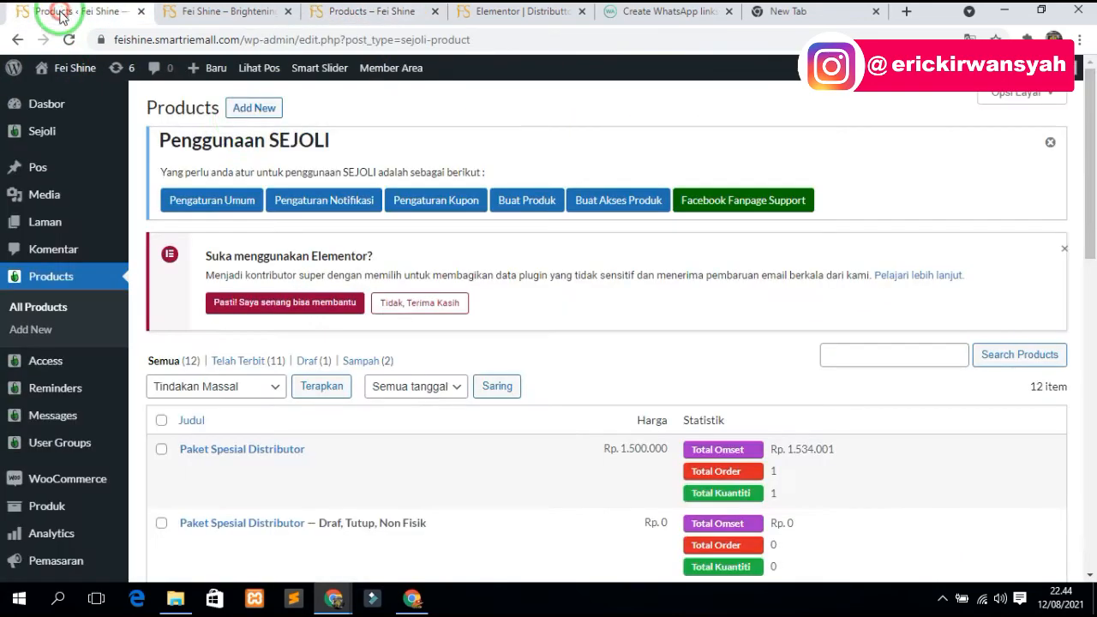
{"action": "scroll", "coordinate": [291, 360], "scroll_direction": "down", "scroll_amount": 2}
{"action": "left_click", "coordinate": [360, 11]}
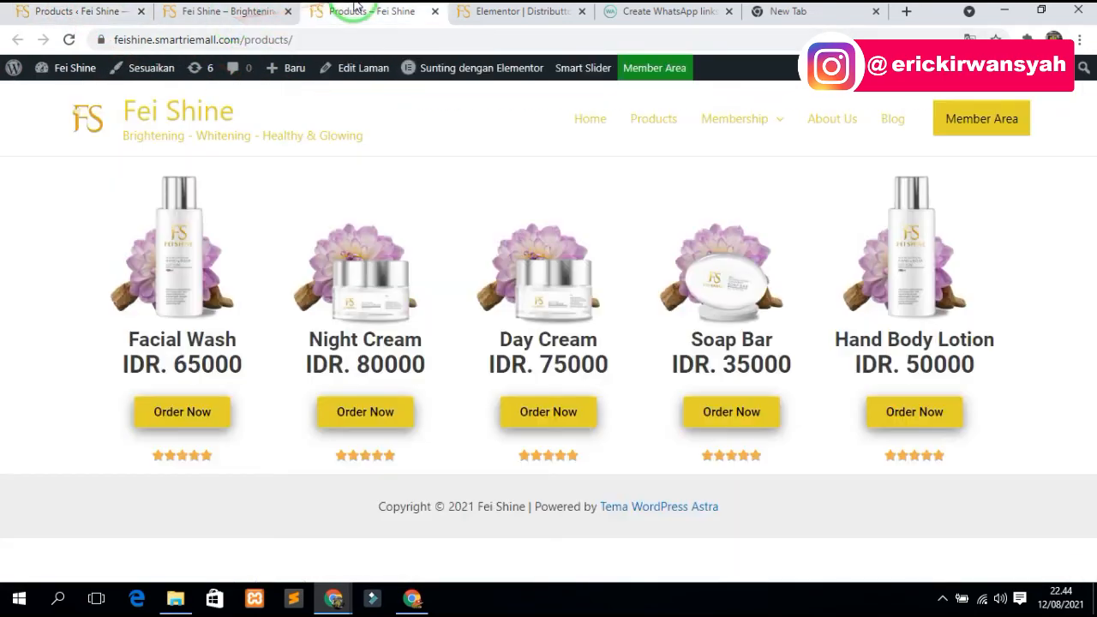
{"action": "left_click", "coordinate": [72, 11]}
- Copy the link address of the Brightening Day Cream Niacinamid E + Collagen product
{"action": "scroll", "coordinate": [318, 277], "scroll_direction": "down", "scroll_amount": 3}
{"action": "scroll", "coordinate": [283, 394], "scroll_direction": "down", "scroll_amount": 4}
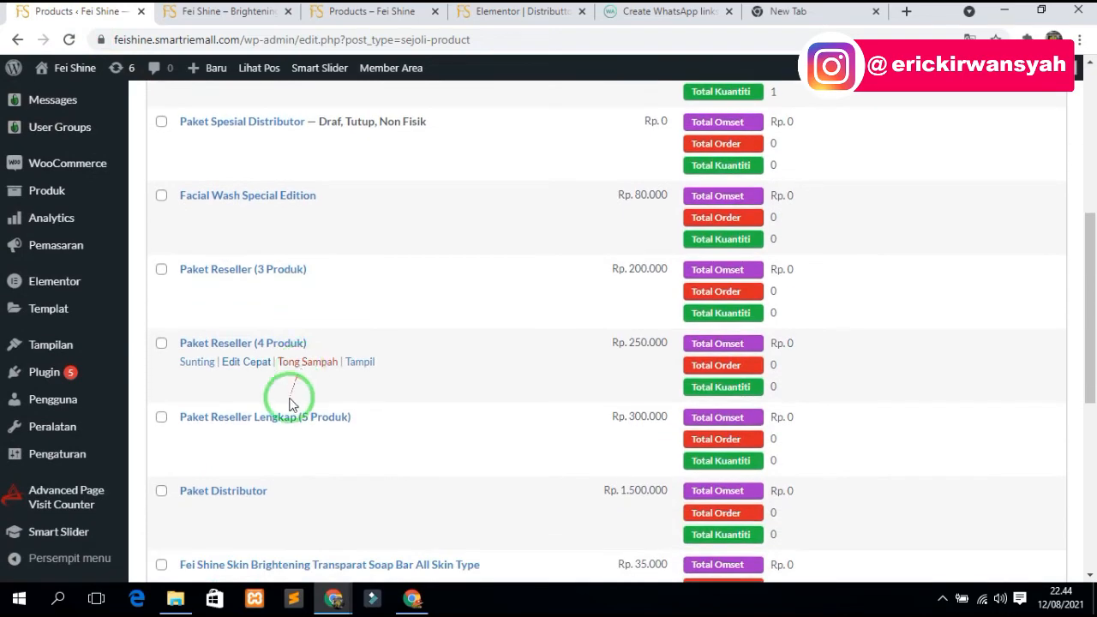
{"action": "scroll", "coordinate": [249, 473], "scroll_direction": "down", "scroll_amount": 2}
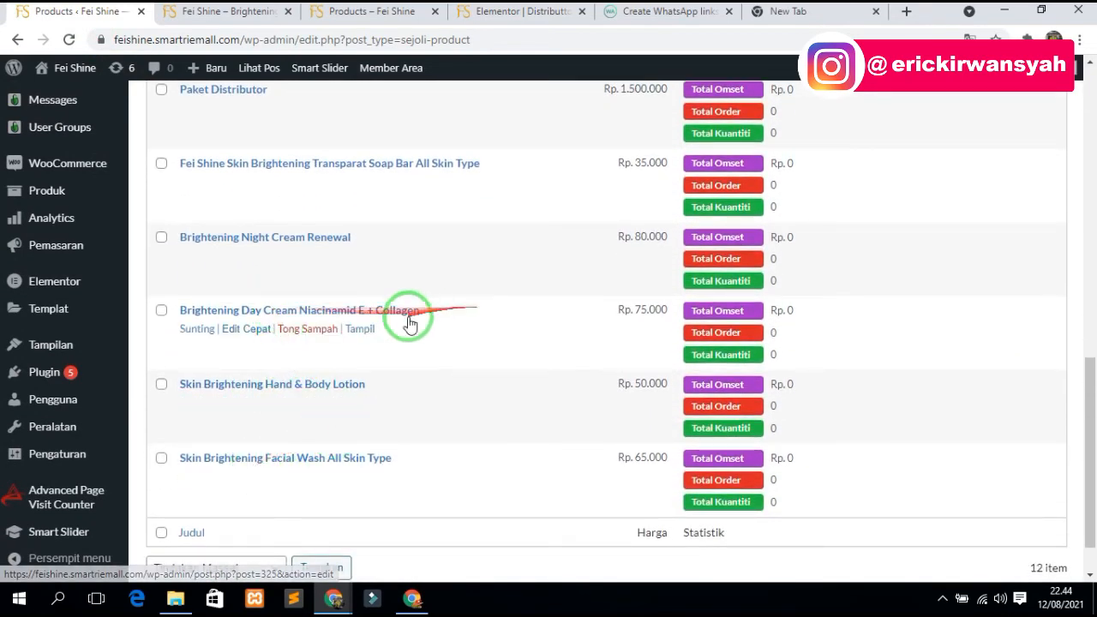
{"action": "right_click", "coordinate": [358, 312]}
{"action": "left_click", "coordinate": [408, 428]}
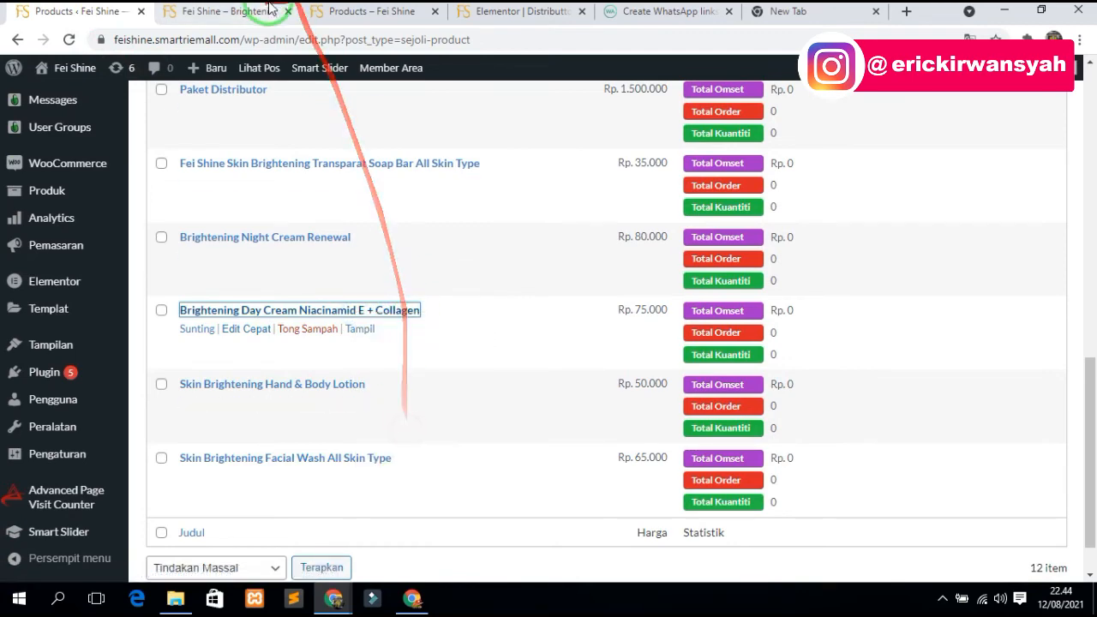
{"action": "left_click", "coordinate": [344, 11]}
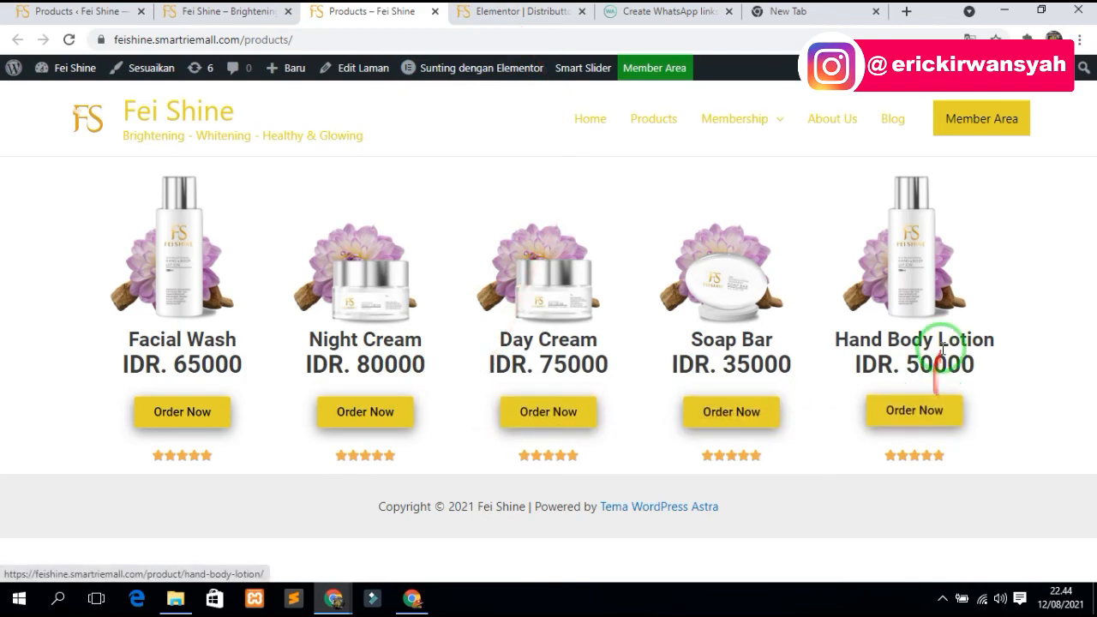
- Browse the Fei Shine home page and the Distributor membership page
{"action": "left_click", "coordinate": [236, 12]}
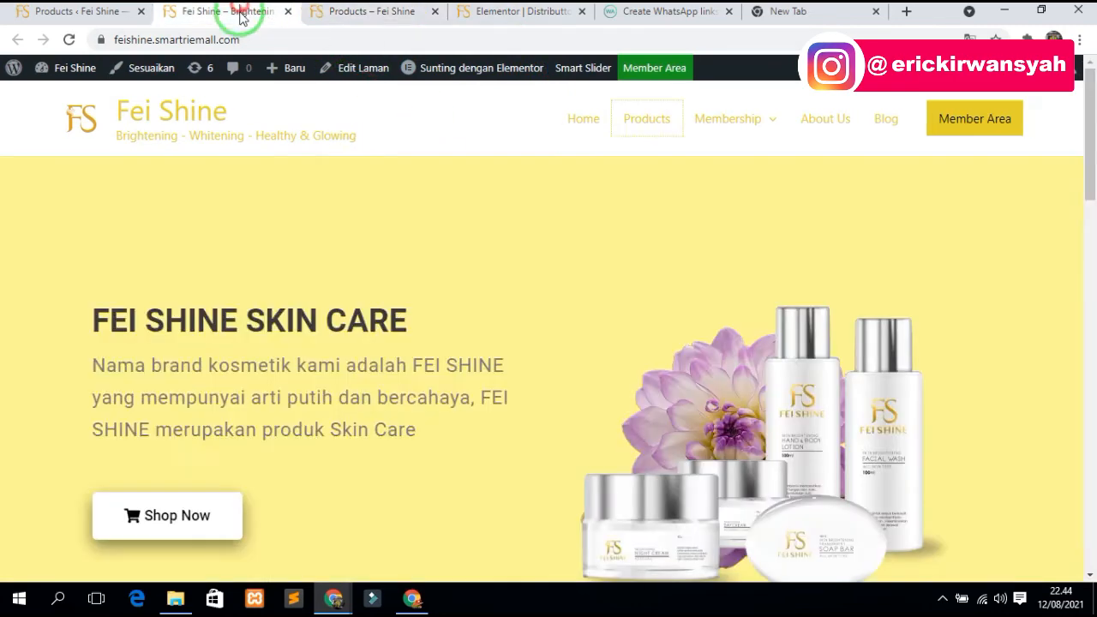
{"action": "scroll", "coordinate": [377, 343], "scroll_direction": "down", "scroll_amount": 5}
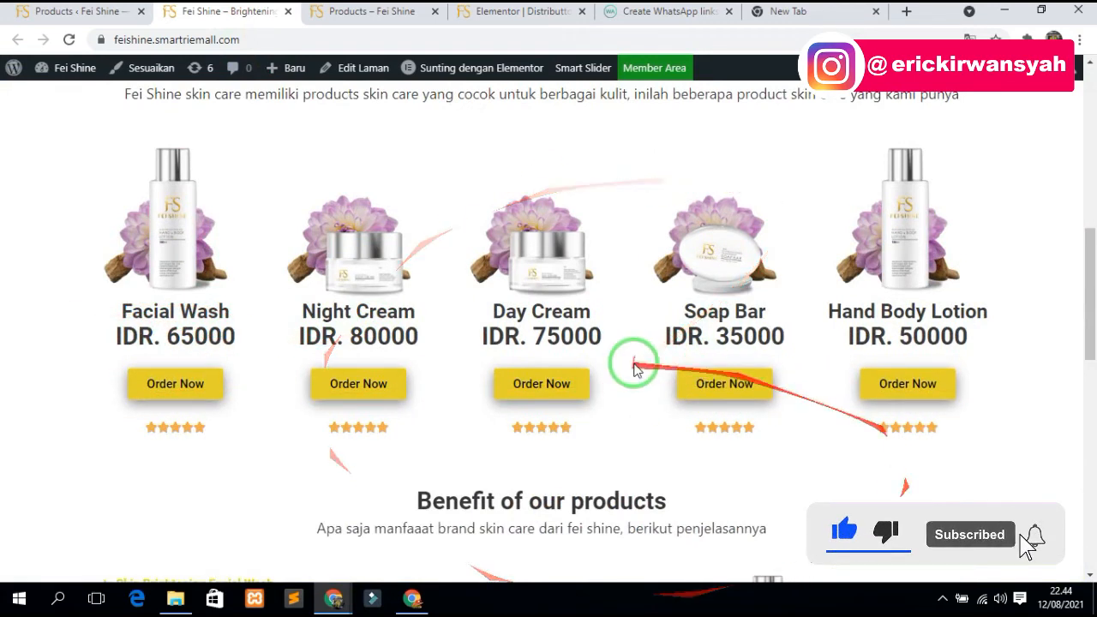
{"action": "scroll", "coordinate": [604, 428], "scroll_direction": "down", "scroll_amount": 4}
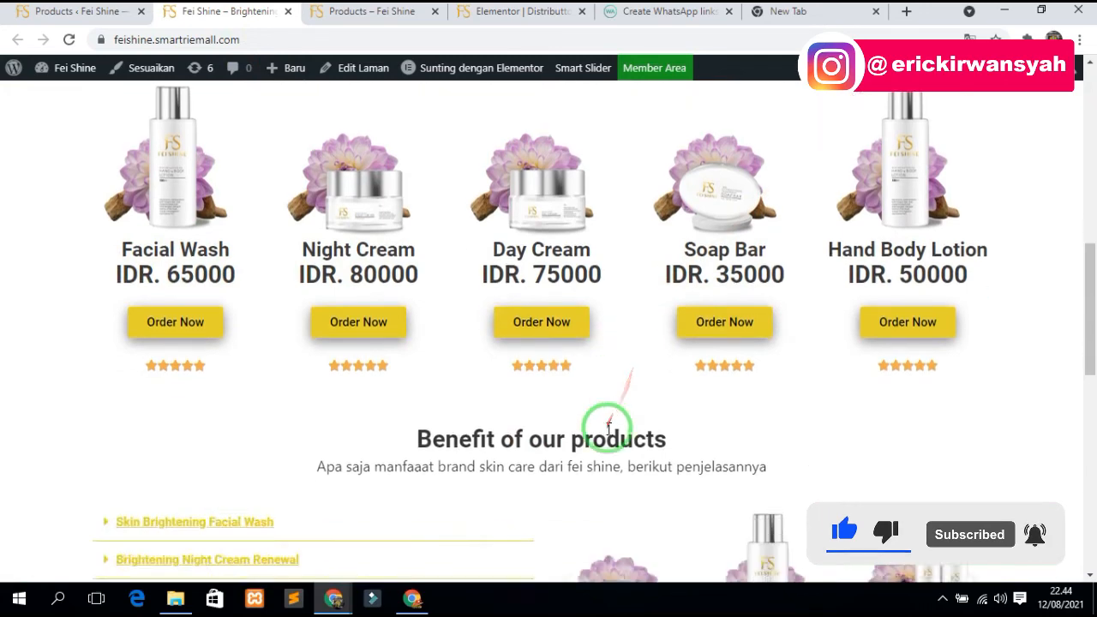
{"action": "scroll", "coordinate": [606, 424], "scroll_direction": "up", "scroll_amount": 10}
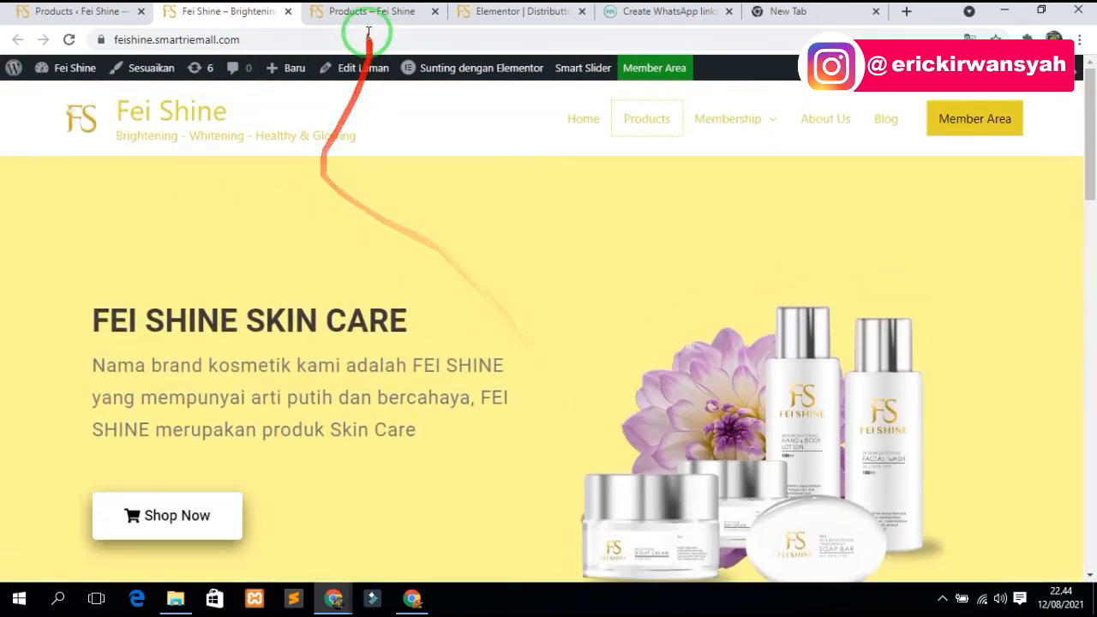
{"action": "left_click", "coordinate": [369, 12]}
{"action": "mouse_move", "coordinate": [769, 137]}
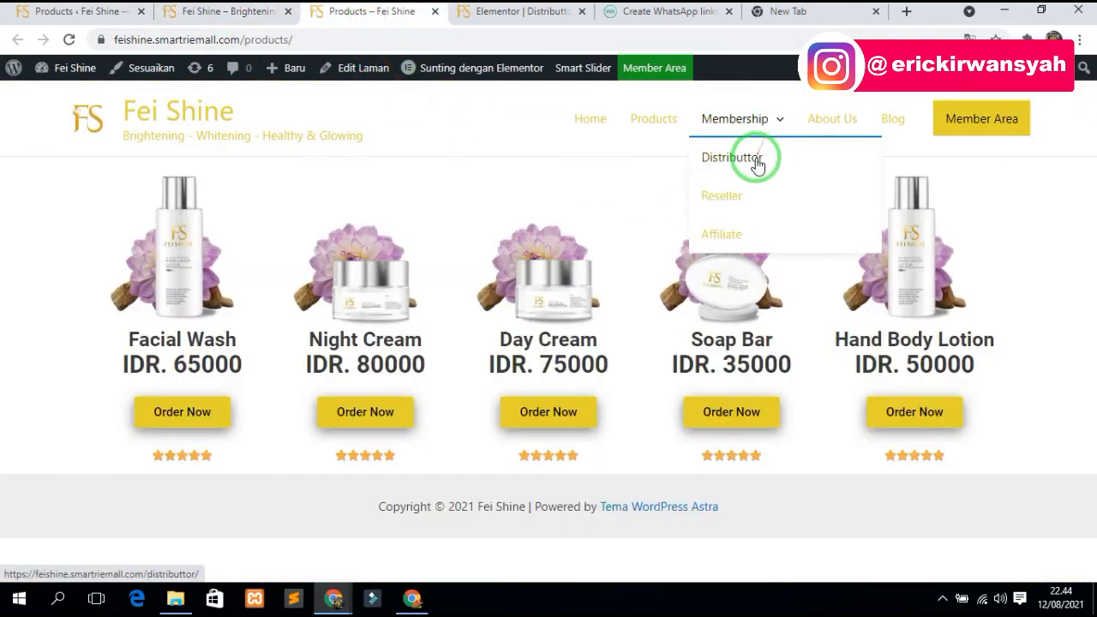
{"action": "left_click", "coordinate": [751, 162]}
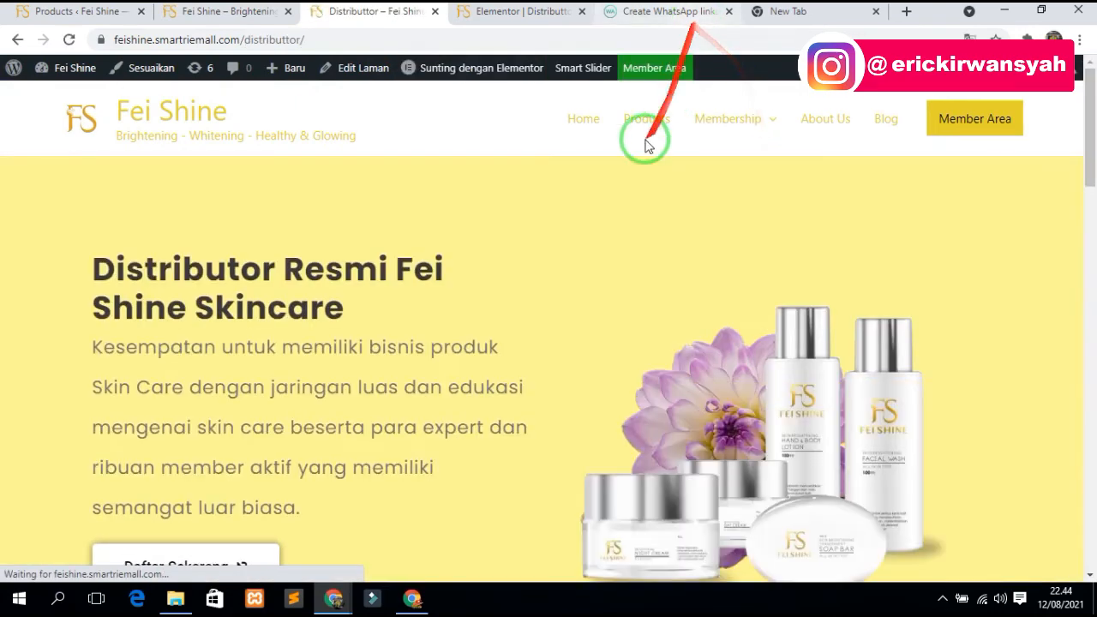
{"action": "scroll", "coordinate": [269, 423], "scroll_direction": "down", "scroll_amount": 4}
{"action": "scroll", "coordinate": [128, 178], "scroll_direction": "down", "scroll_amount": 15}
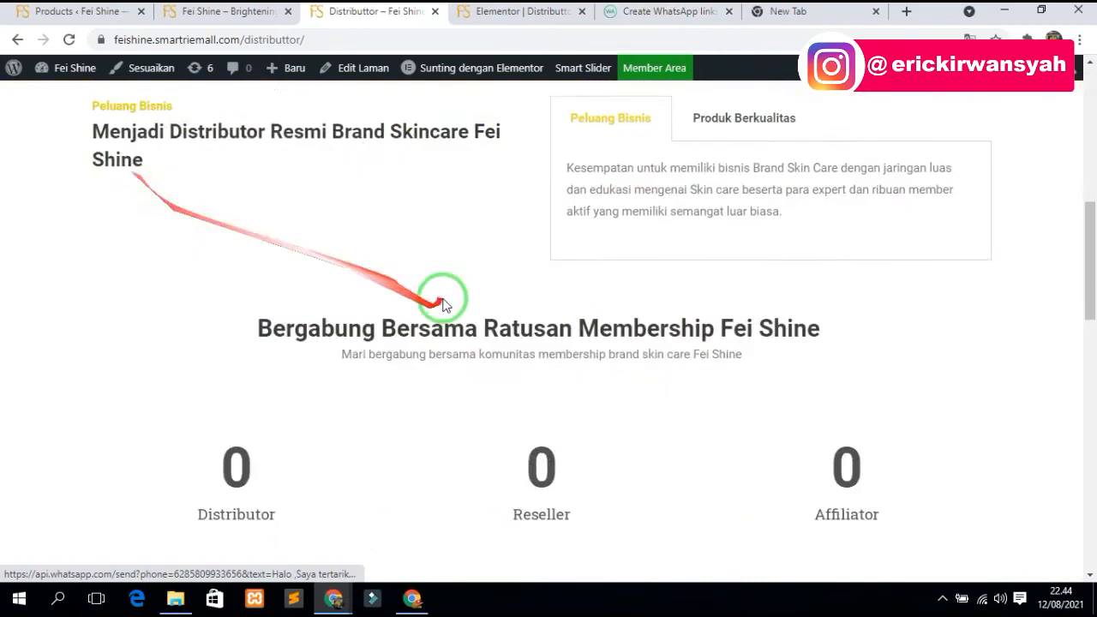
{"action": "scroll", "coordinate": [685, 439], "scroll_direction": "up", "scroll_amount": 20}
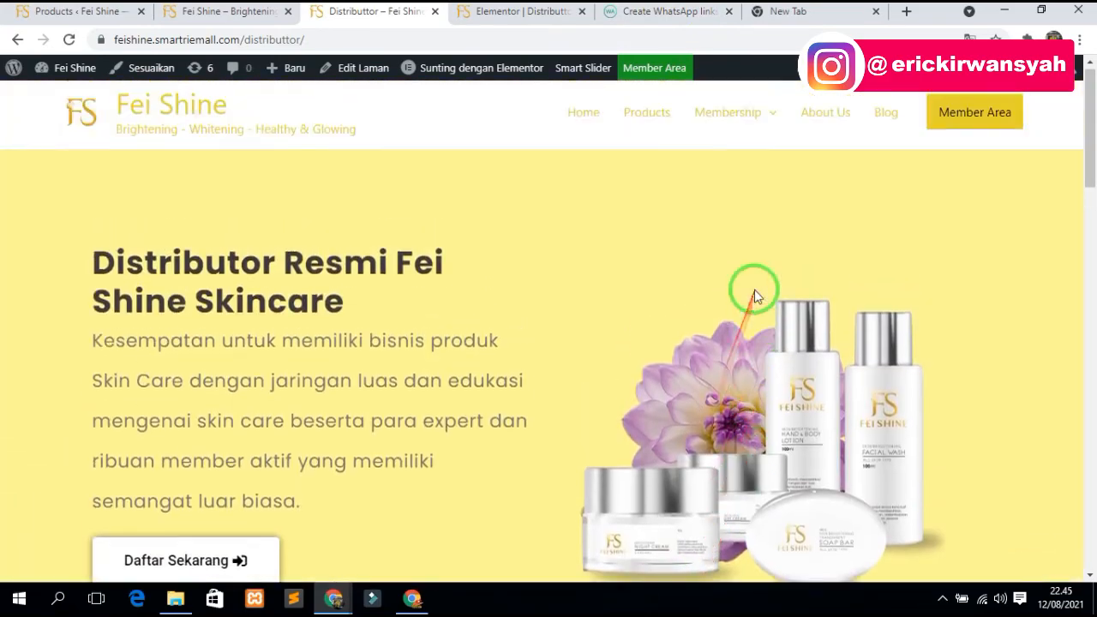
- Look over the Reseller membership page
{"action": "mouse_move", "coordinate": [708, 125]}
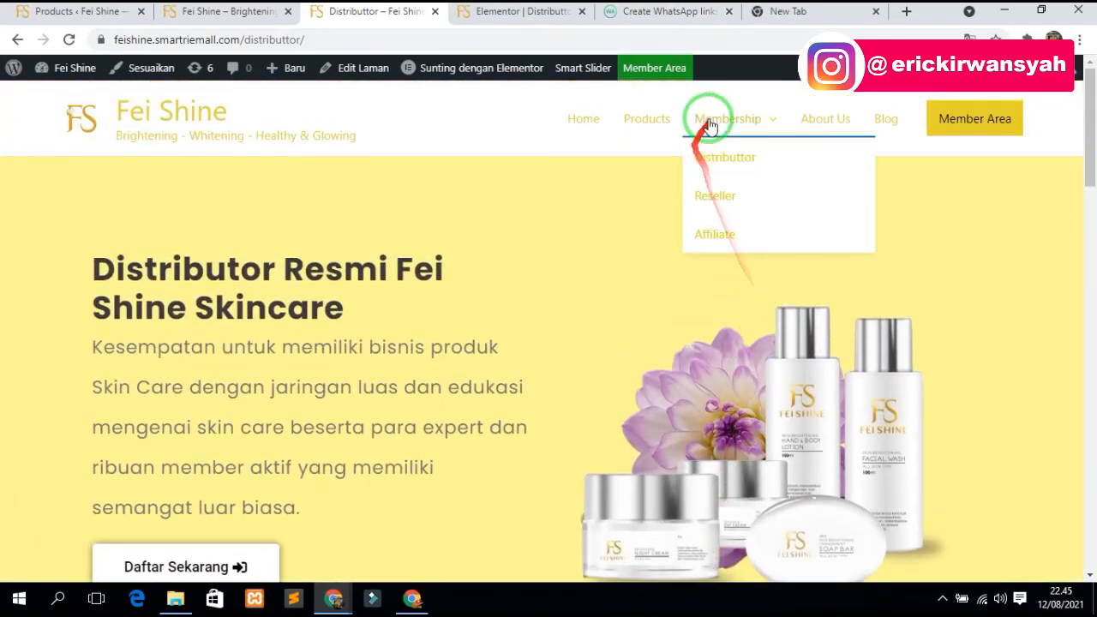
{"action": "left_click", "coordinate": [716, 196]}
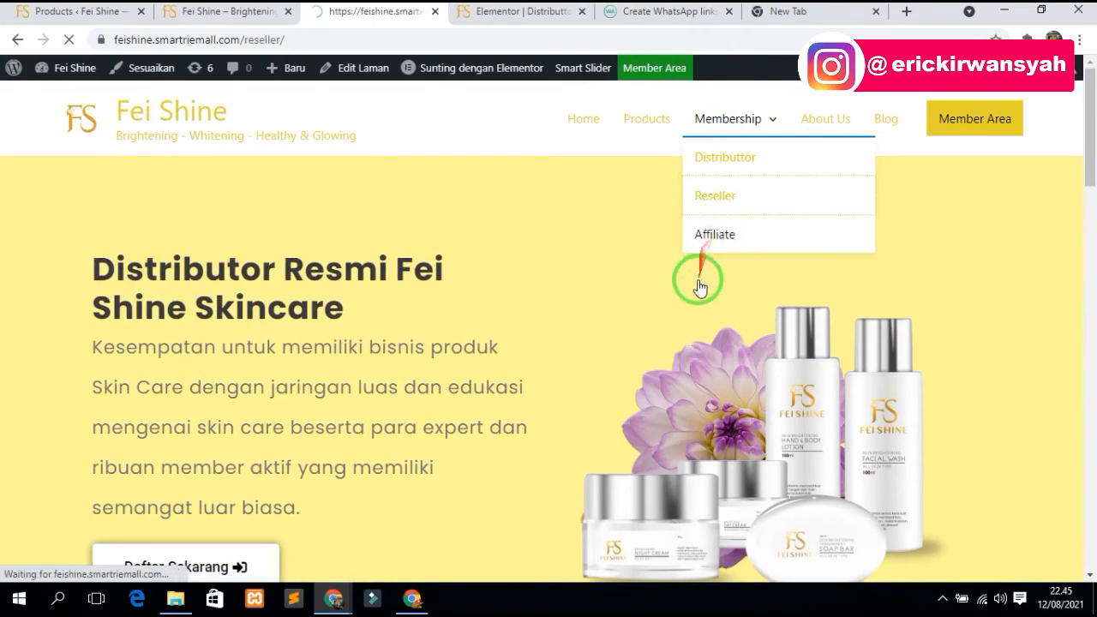
{"action": "scroll", "coordinate": [193, 541], "scroll_direction": "down", "scroll_amount": 2}
{"action": "scroll", "coordinate": [599, 440], "scroll_direction": "down", "scroll_amount": 15}
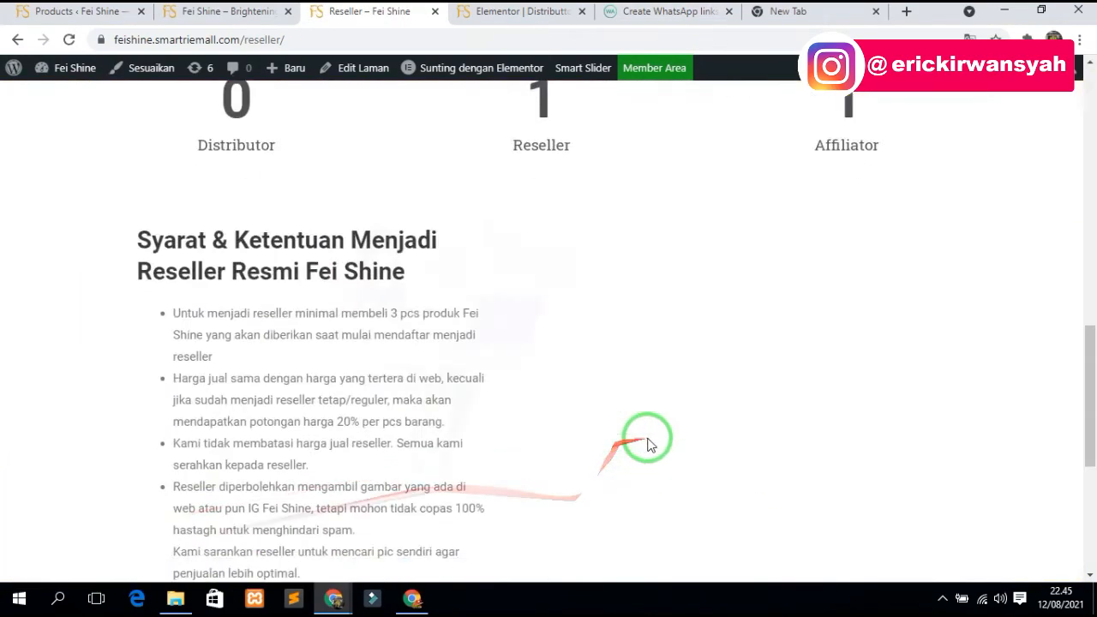
{"action": "scroll", "coordinate": [724, 411], "scroll_direction": "up", "scroll_amount": 12}
{"action": "scroll", "coordinate": [727, 397], "scroll_direction": "up", "scroll_amount": 5}
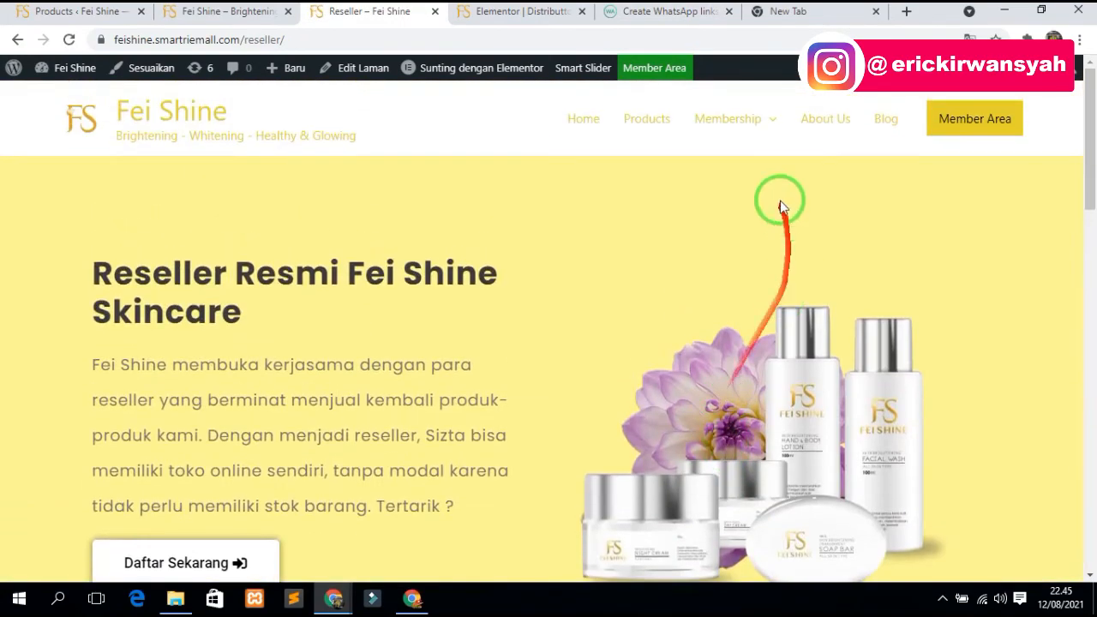
- Review the Affiliate page's 30% and 35% commission terms, then return to the admin product list
{"action": "mouse_move", "coordinate": [728, 118]}
{"action": "left_click", "coordinate": [720, 236]}
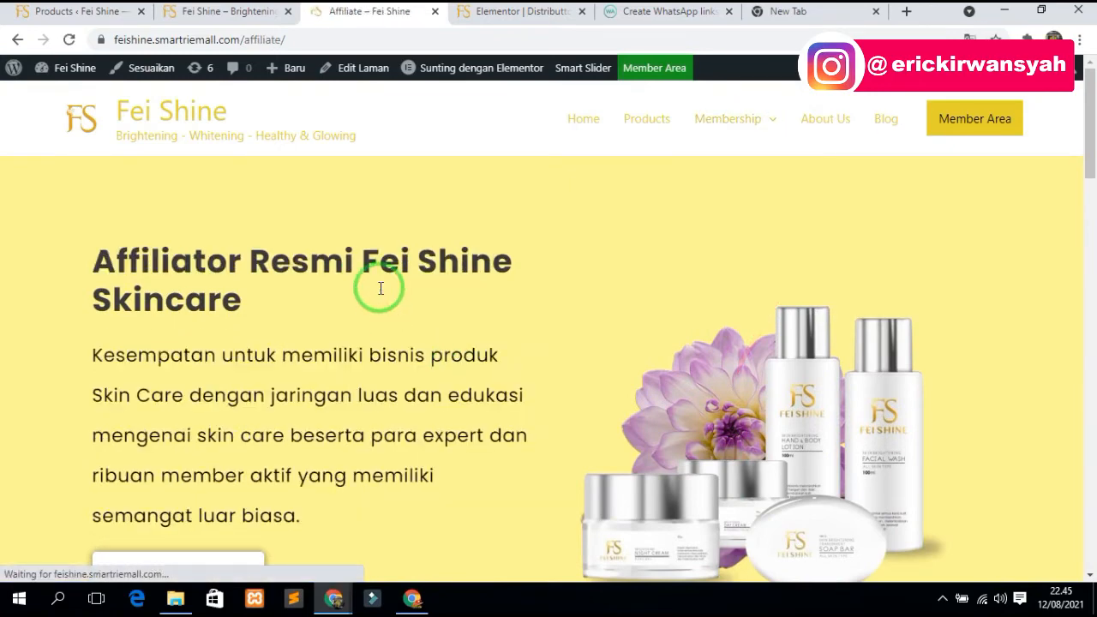
{"action": "scroll", "coordinate": [381, 288], "scroll_direction": "down", "scroll_amount": 2}
{"action": "scroll", "coordinate": [381, 287], "scroll_direction": "down", "scroll_amount": 15}
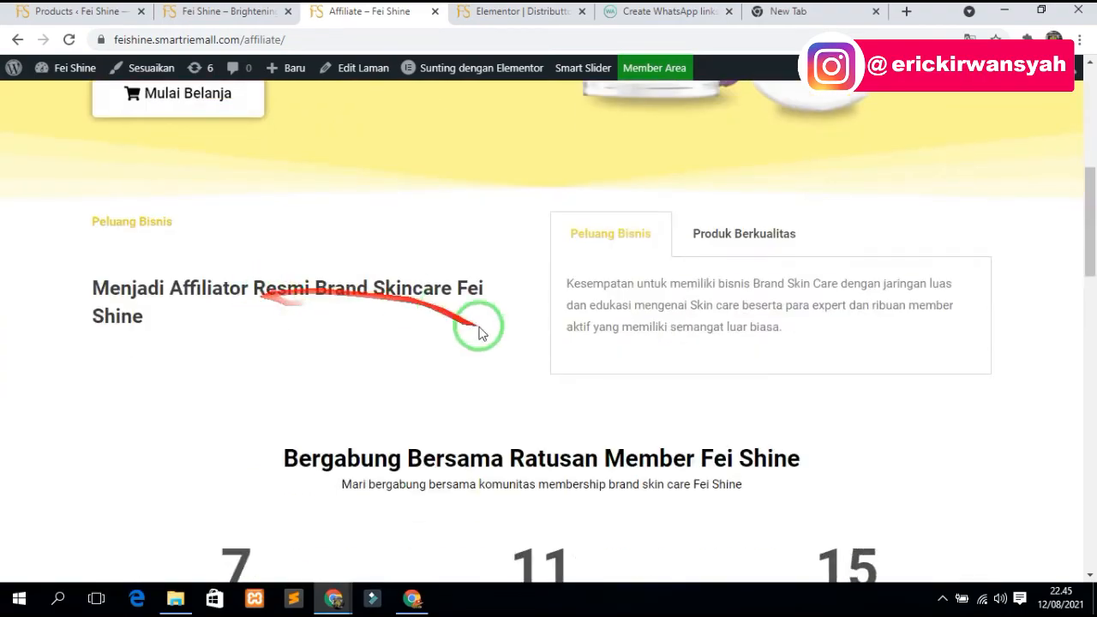
{"action": "scroll", "coordinate": [566, 351], "scroll_direction": "down", "scroll_amount": 5}
{"action": "scroll", "coordinate": [565, 347], "scroll_direction": "up", "scroll_amount": 20}
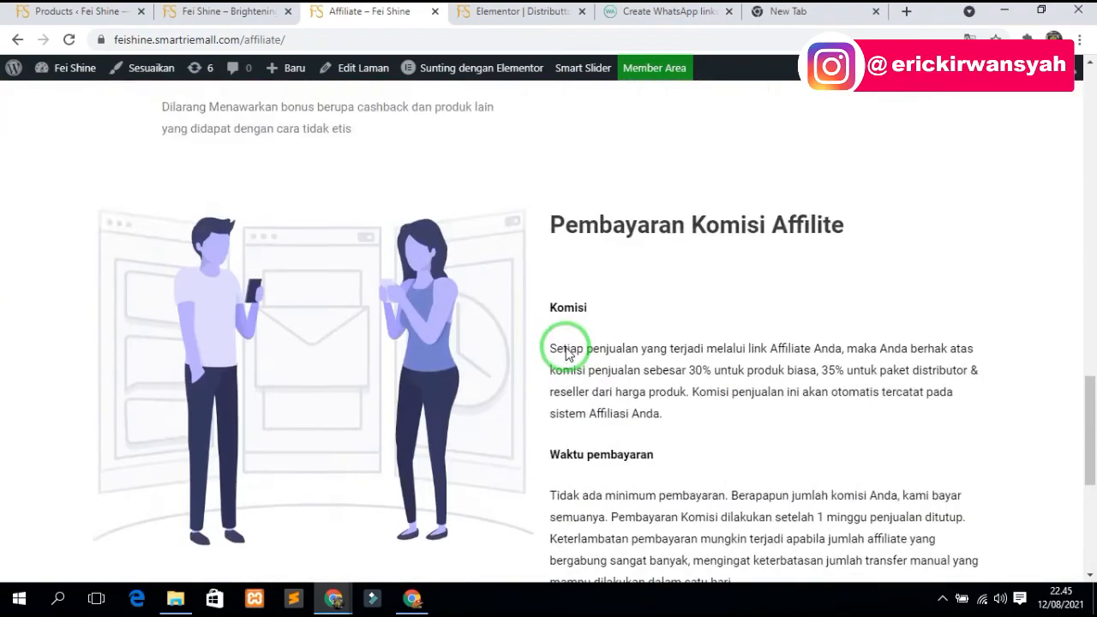
{"action": "scroll", "coordinate": [573, 352], "scroll_direction": "up", "scroll_amount": 3}
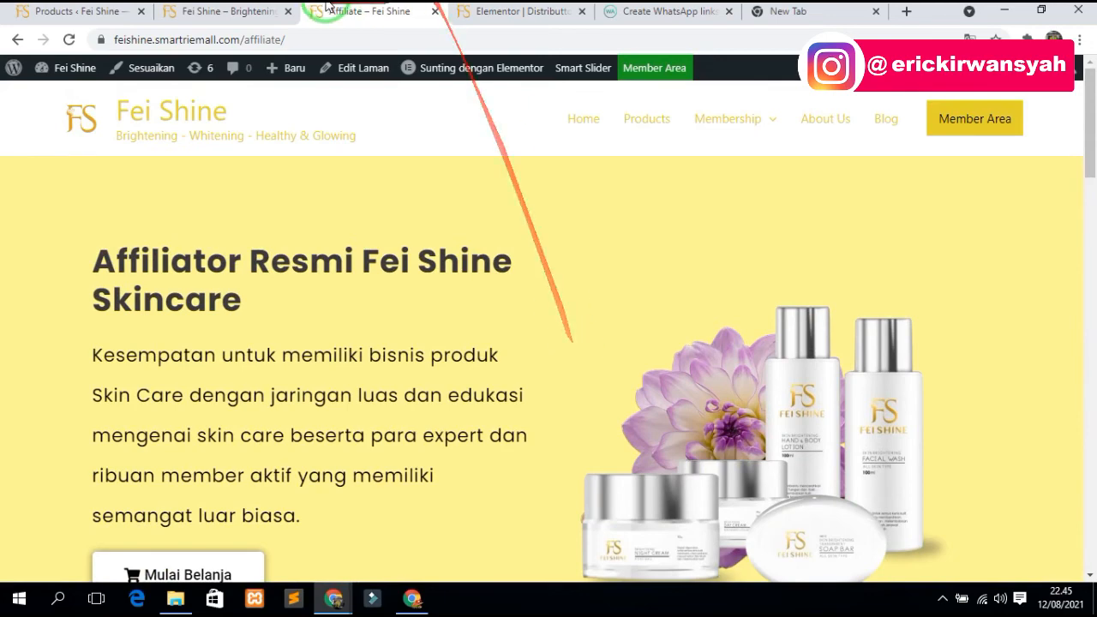
{"action": "left_click", "coordinate": [51, 12]}
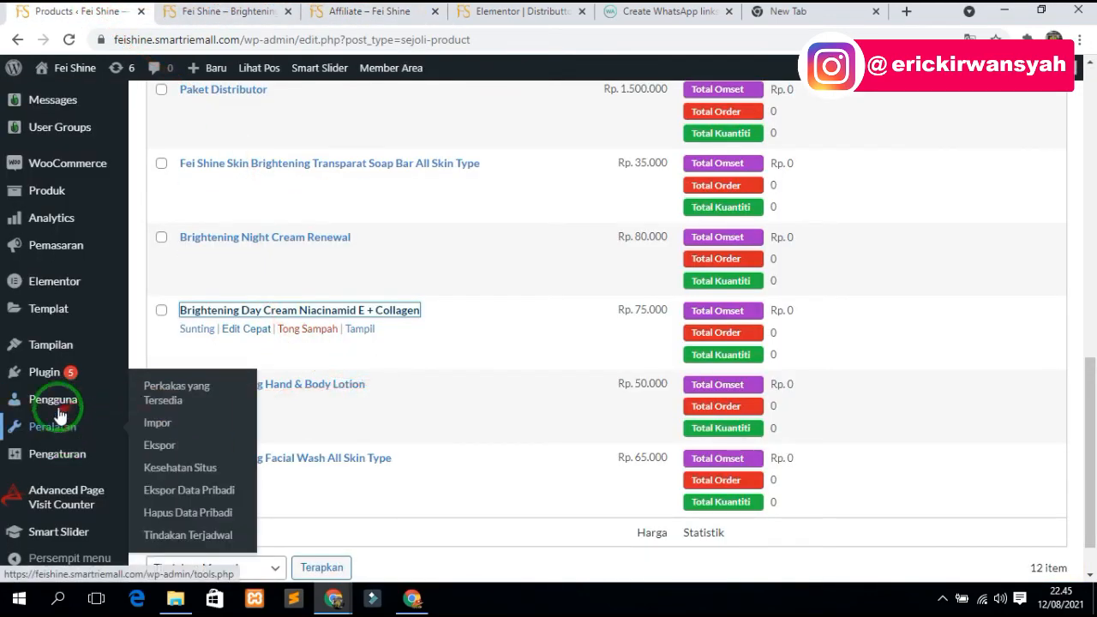
- Tick the ASDASDASD test user in the Data User table, then go to Pengguna > Semua Pengguna
{"action": "scroll", "coordinate": [60, 402], "scroll_direction": "up", "scroll_amount": 4}
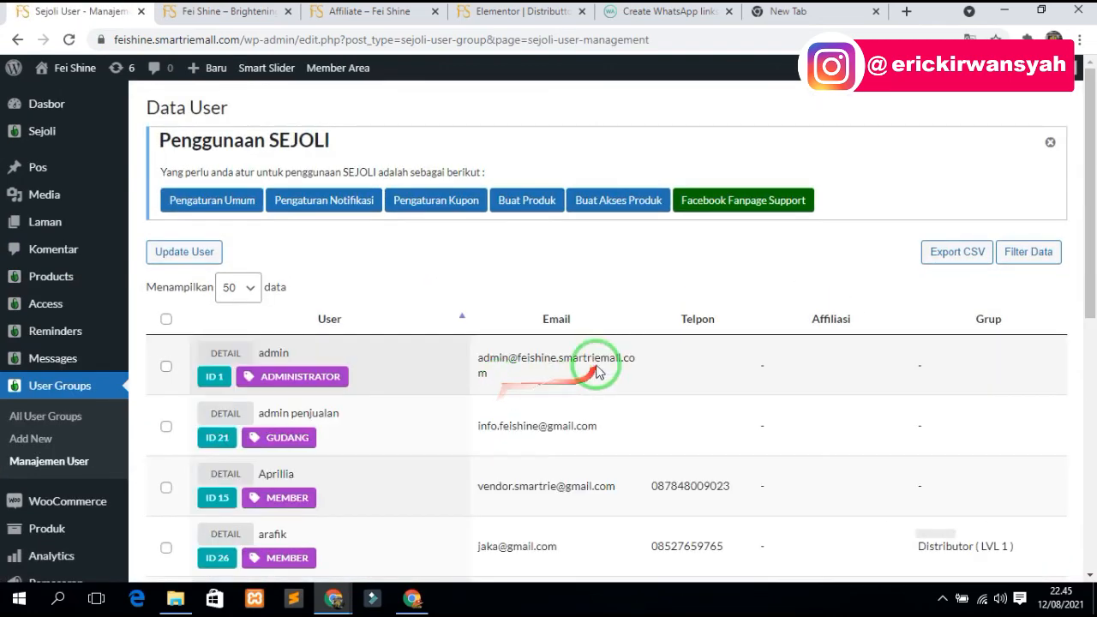
{"action": "scroll", "coordinate": [582, 377], "scroll_direction": "down", "scroll_amount": 2}
{"action": "scroll", "coordinate": [553, 337], "scroll_direction": "down", "scroll_amount": 2}
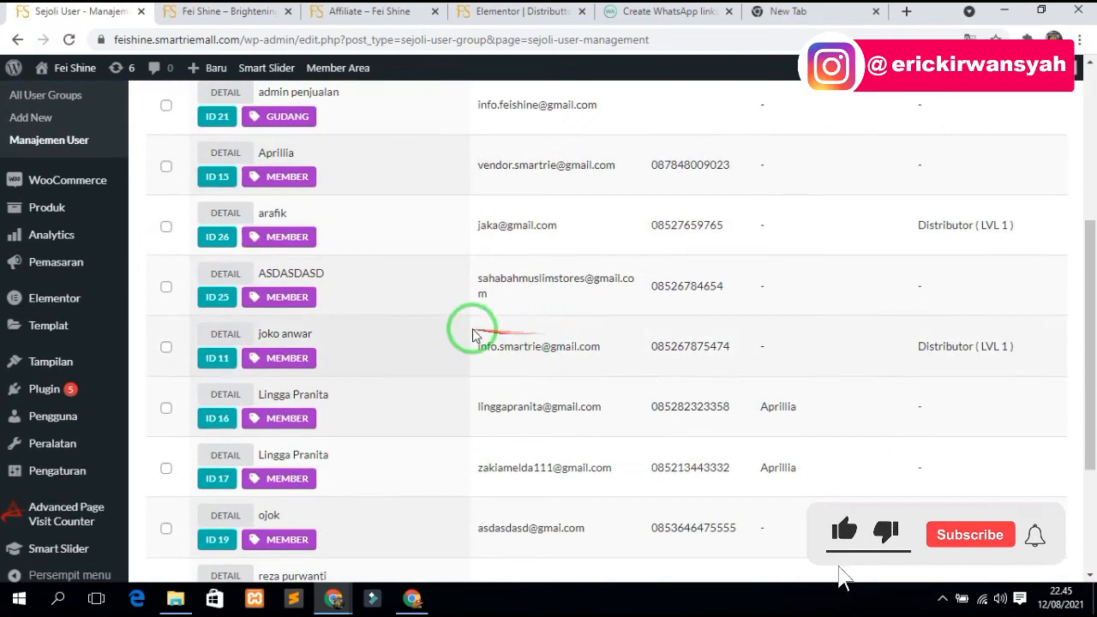
{"action": "left_click", "coordinate": [165, 287]}
{"action": "scroll", "coordinate": [467, 291], "scroll_direction": "up", "scroll_amount": 2}
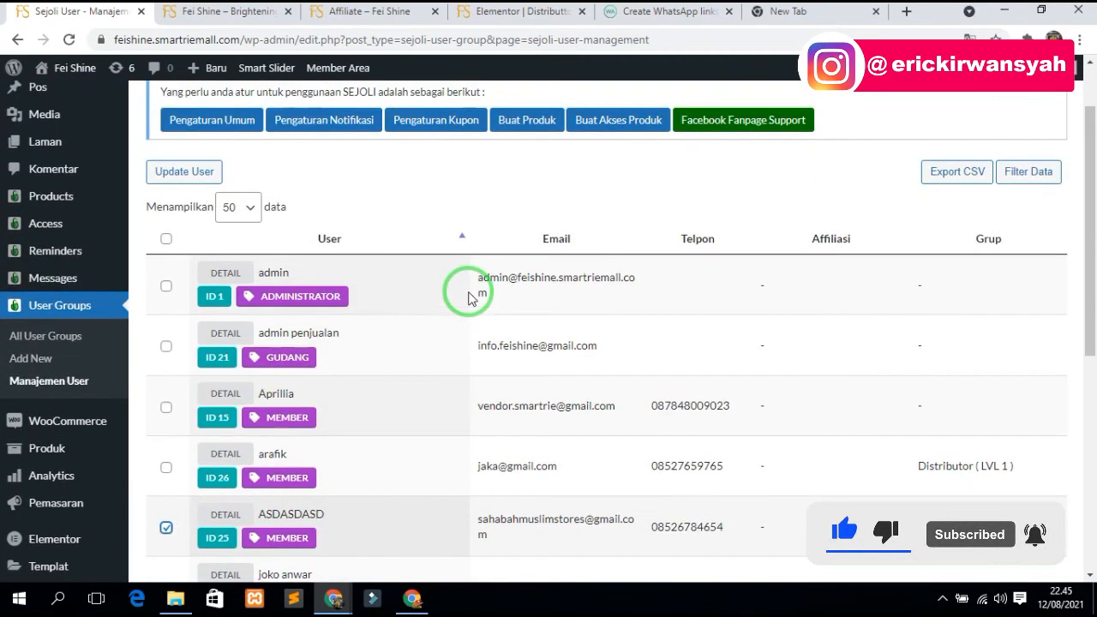
{"action": "scroll", "coordinate": [283, 233], "scroll_direction": "down", "scroll_amount": 1}
{"action": "mouse_move", "coordinate": [92, 317]}
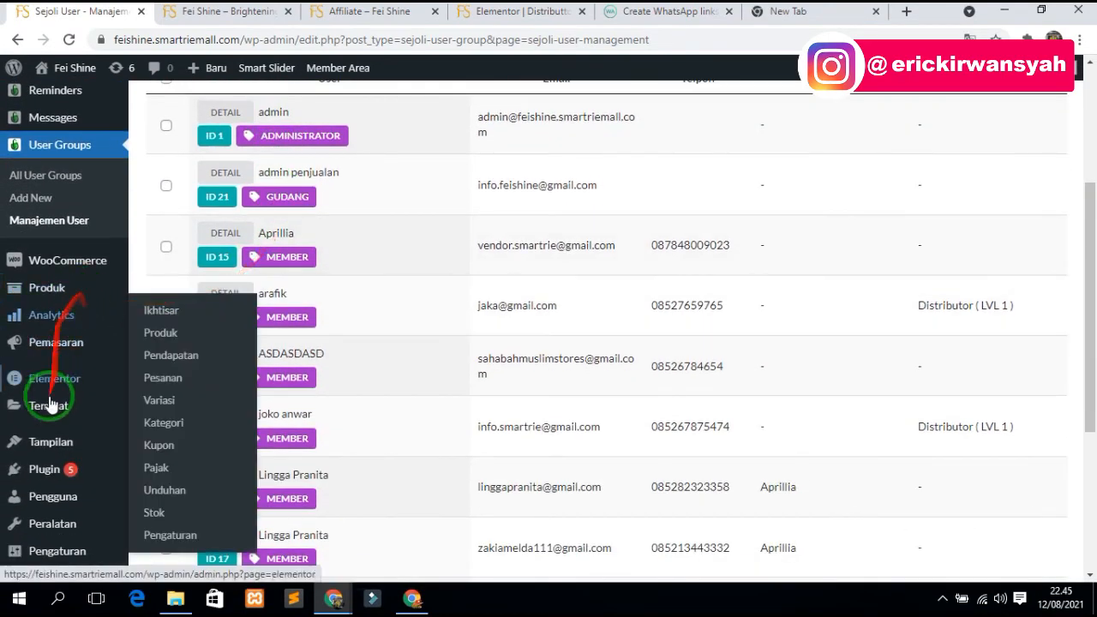
{"action": "scroll", "coordinate": [52, 386], "scroll_direction": "down", "scroll_amount": 2}
{"action": "mouse_move", "coordinate": [56, 199]}
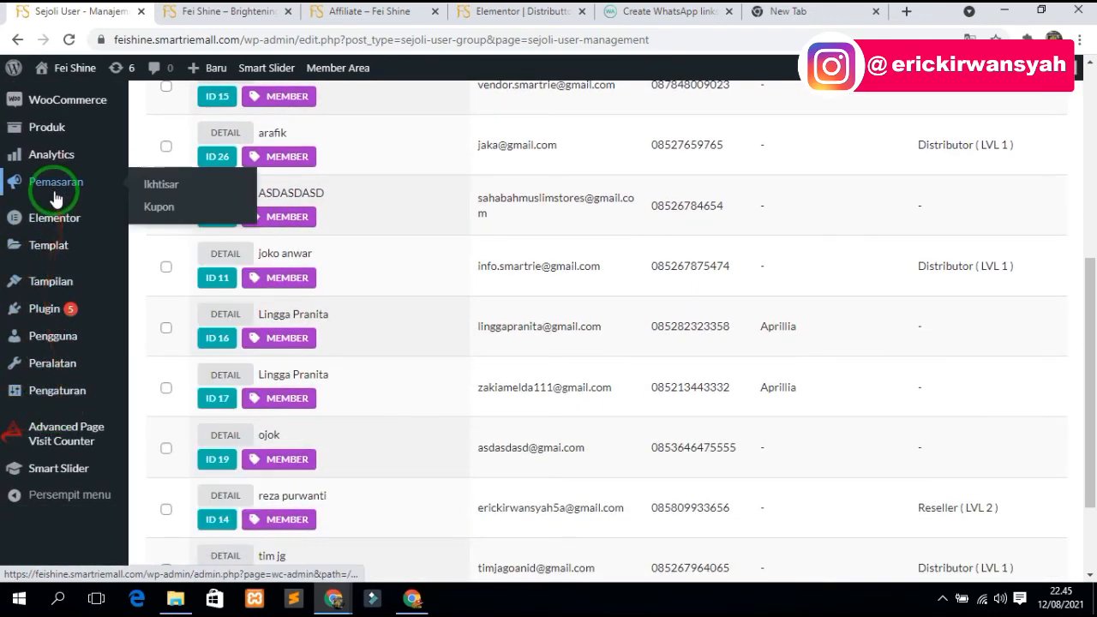
{"action": "mouse_move", "coordinate": [52, 336]}
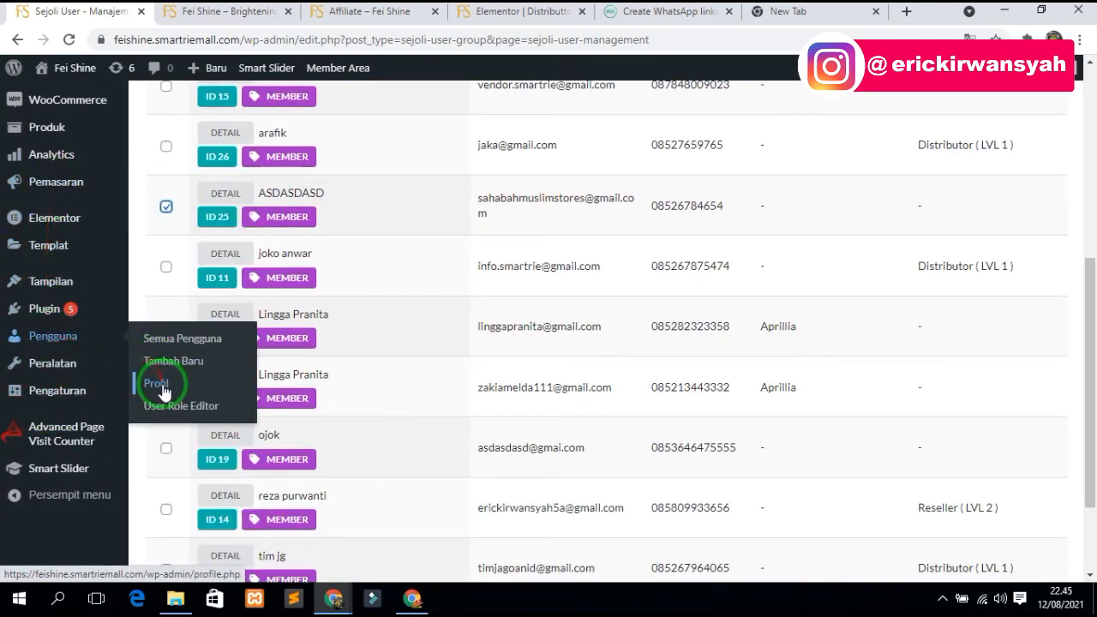
{"action": "left_click", "coordinate": [175, 339]}
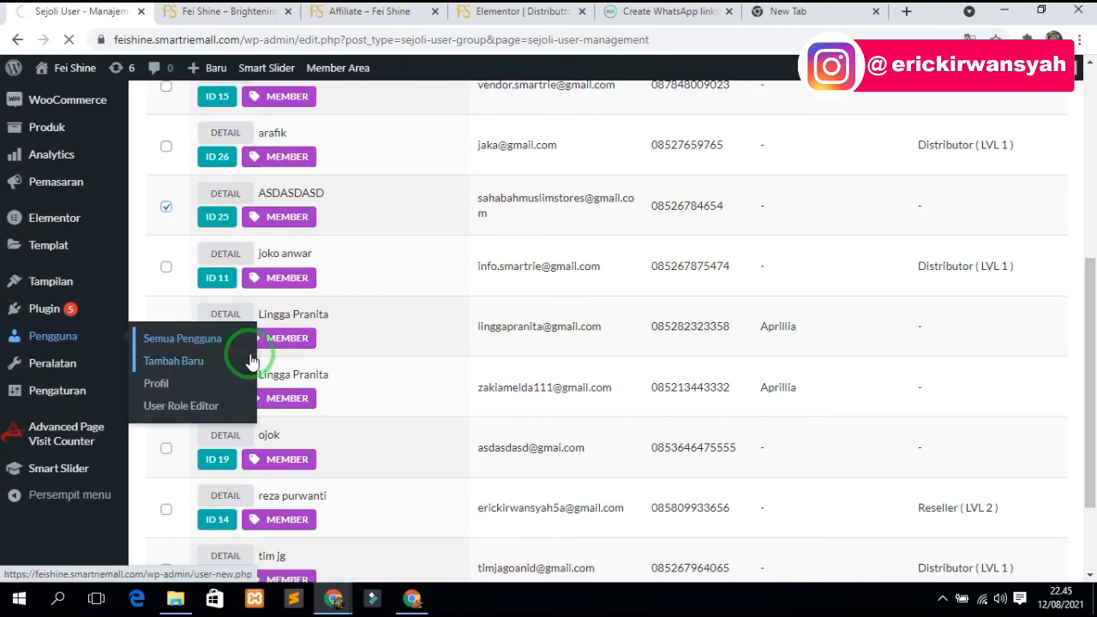
- Scroll the users list down to the junk test user ASDASDAD (ID 25)
{"action": "scroll", "coordinate": [290, 420], "scroll_direction": "down", "scroll_amount": 3}
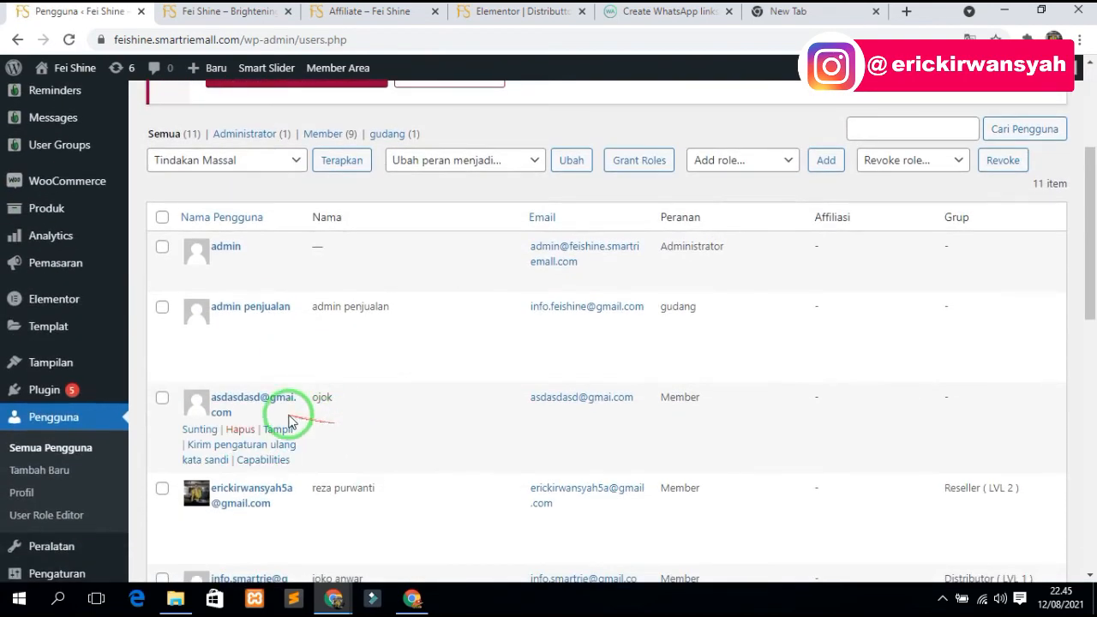
{"action": "scroll", "coordinate": [290, 420], "scroll_direction": "down", "scroll_amount": 5}
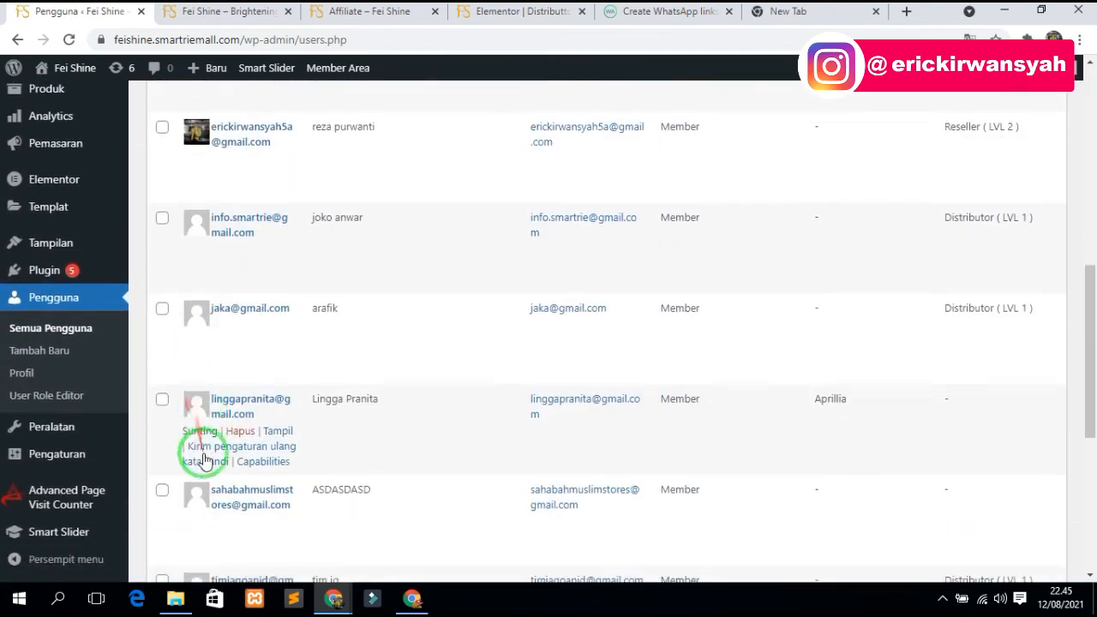
{"action": "scroll", "coordinate": [206, 461], "scroll_direction": "down", "scroll_amount": 2}
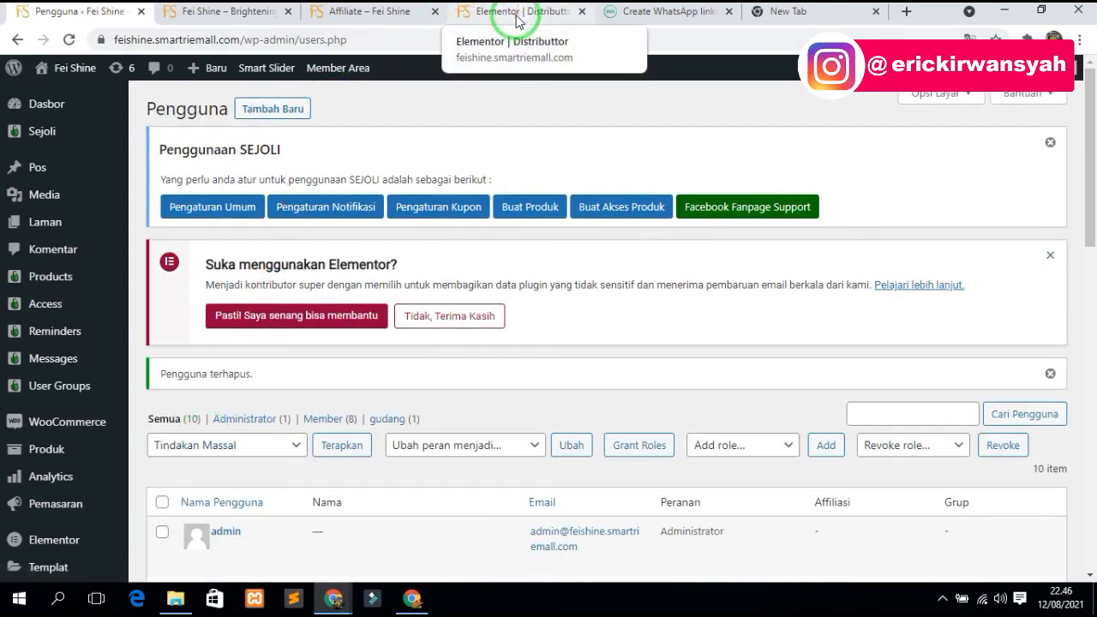
- Open a new Chrome window under a different browser profile
{"action": "left_click", "coordinate": [1054, 40]}
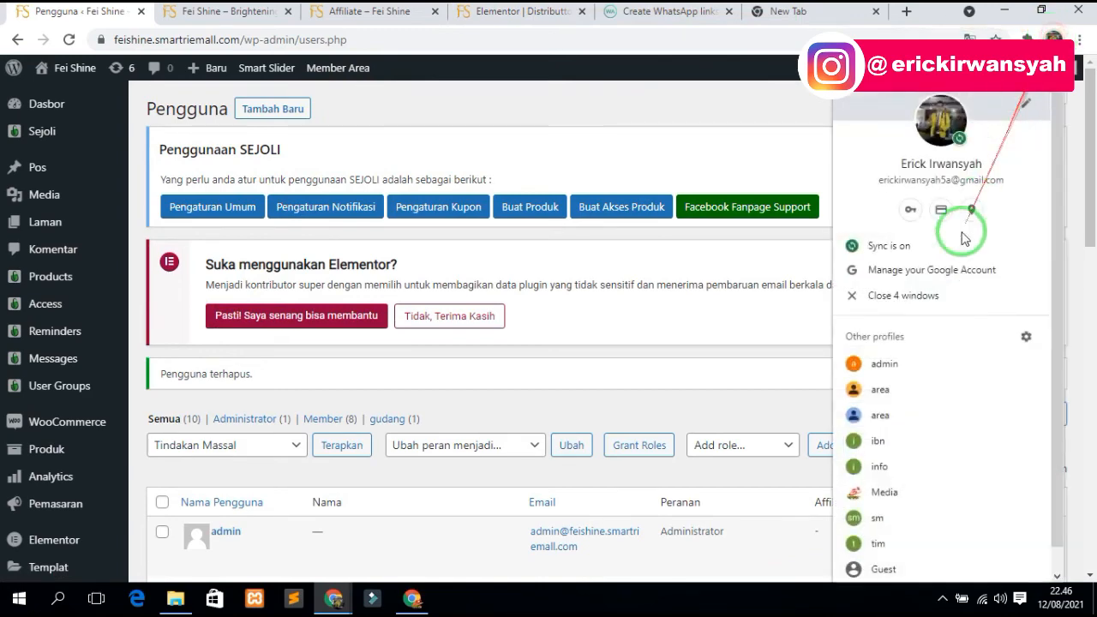
{"action": "left_click", "coordinate": [878, 441]}
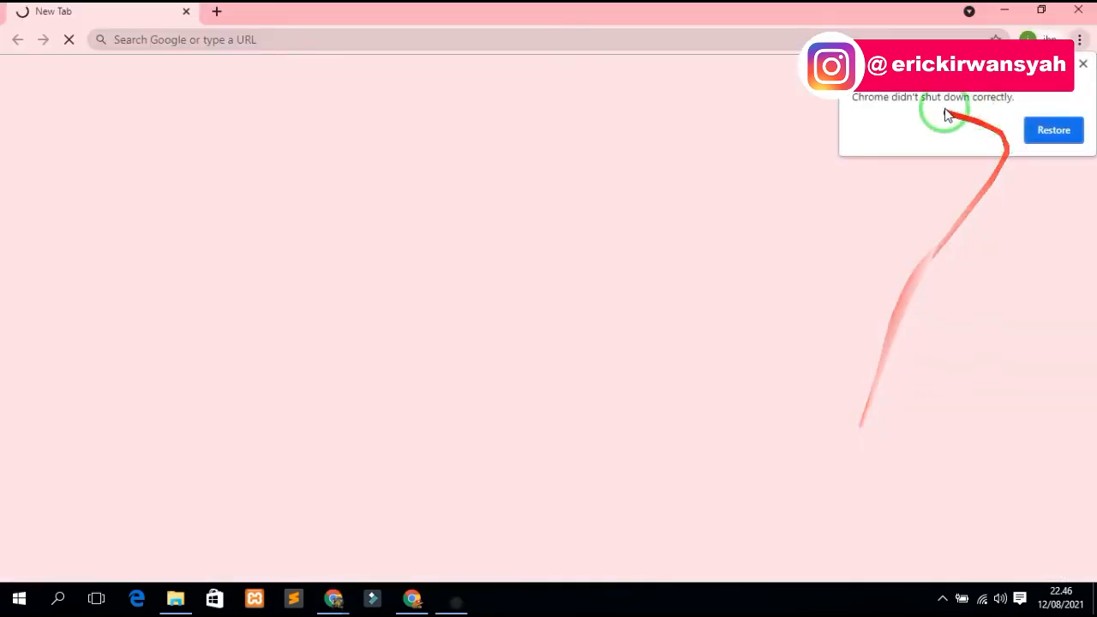
{"action": "left_click", "coordinate": [1070, 17]}
{"action": "left_click", "coordinate": [1053, 40]}
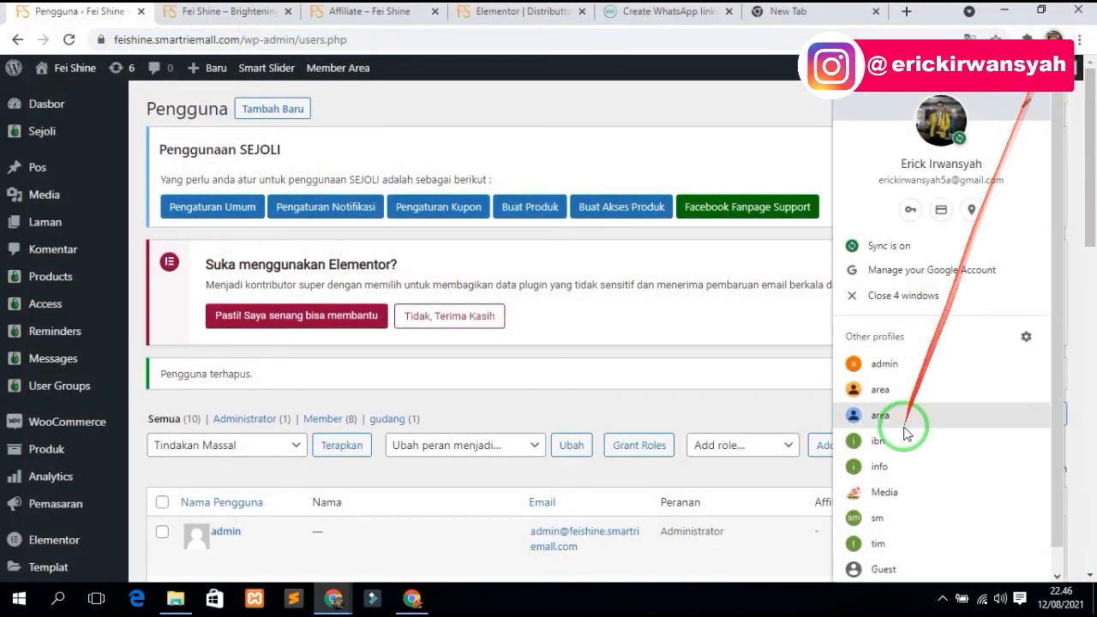
{"action": "left_click", "coordinate": [872, 519]}
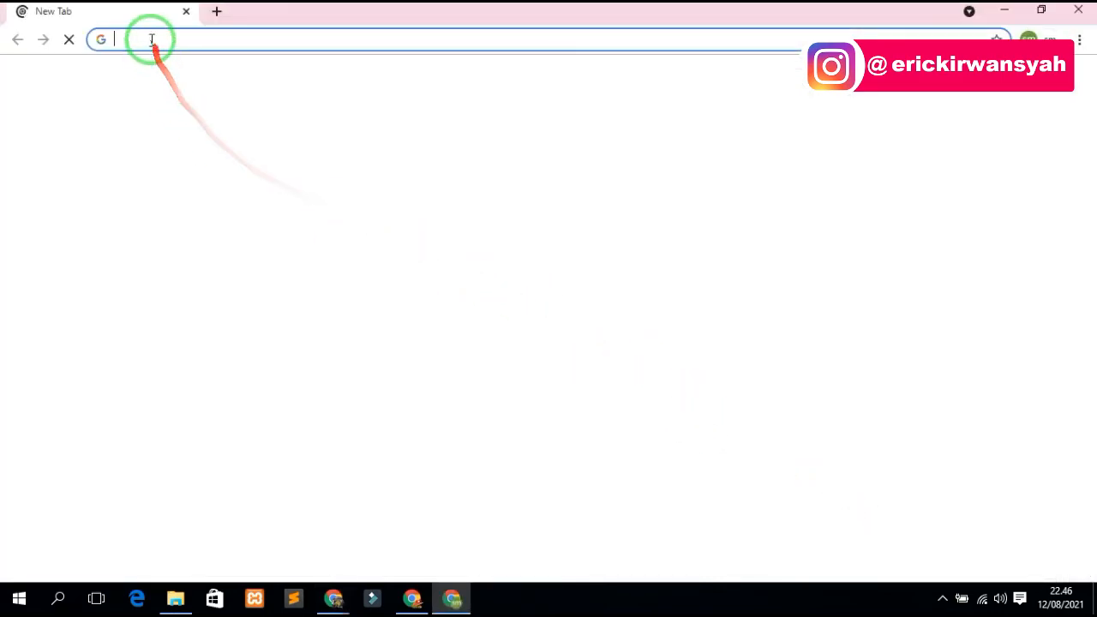
- Search Google for 'feishine', correcting the misspelled 'feshine' query
{"action": "type", "text": "feshine"}
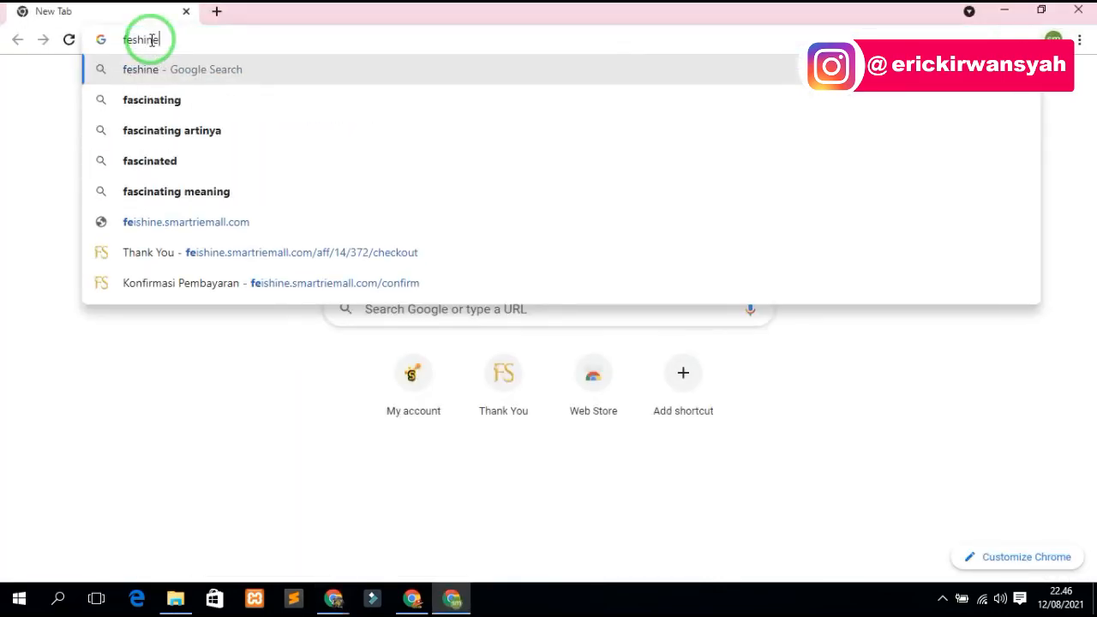
{"action": "key", "text": "Return"}
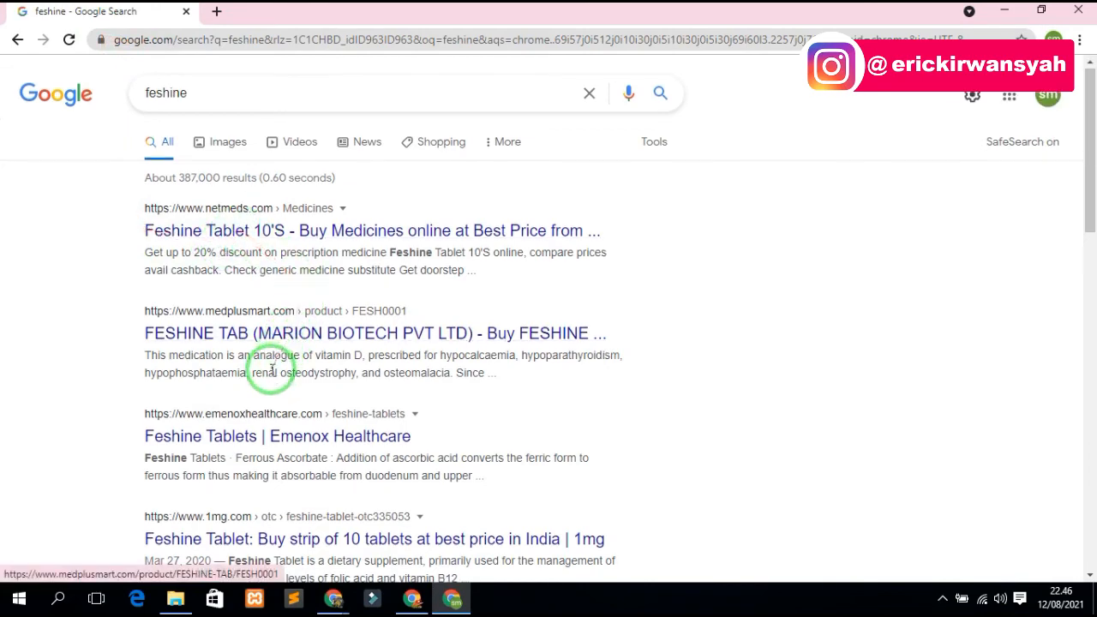
{"action": "scroll", "coordinate": [270, 376], "scroll_direction": "down", "scroll_amount": 1}
{"action": "scroll", "coordinate": [269, 381], "scroll_direction": "down", "scroll_amount": 3}
{"action": "scroll", "coordinate": [269, 375], "scroll_direction": "up", "scroll_amount": 4}
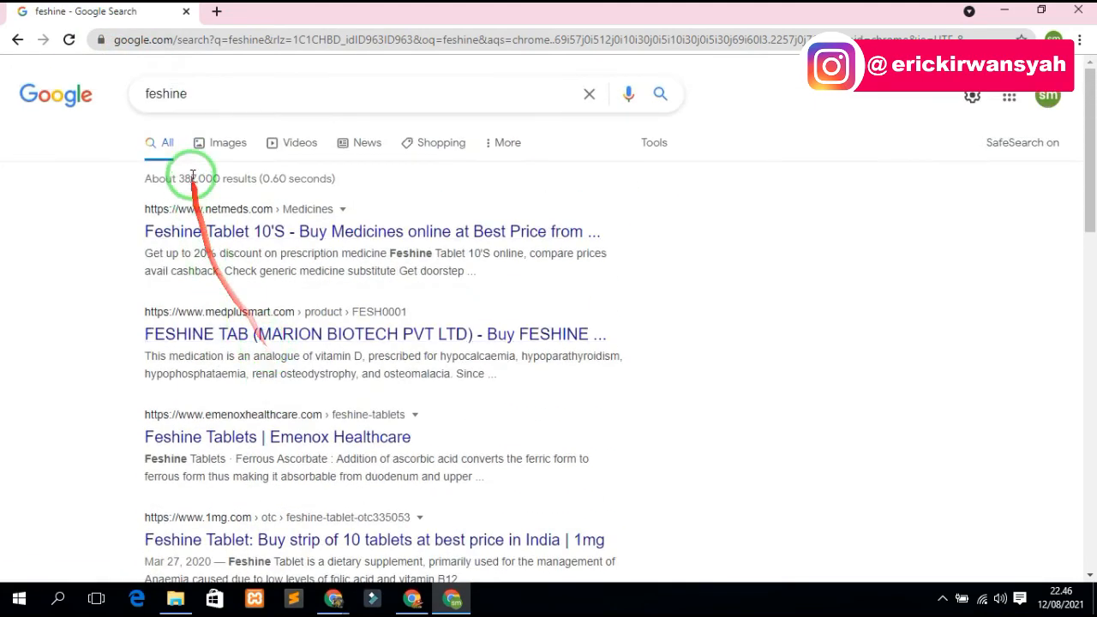
{"action": "left_click", "coordinate": [159, 90]}
{"action": "type", "text": "i"}
{"action": "key", "text": "Return"}
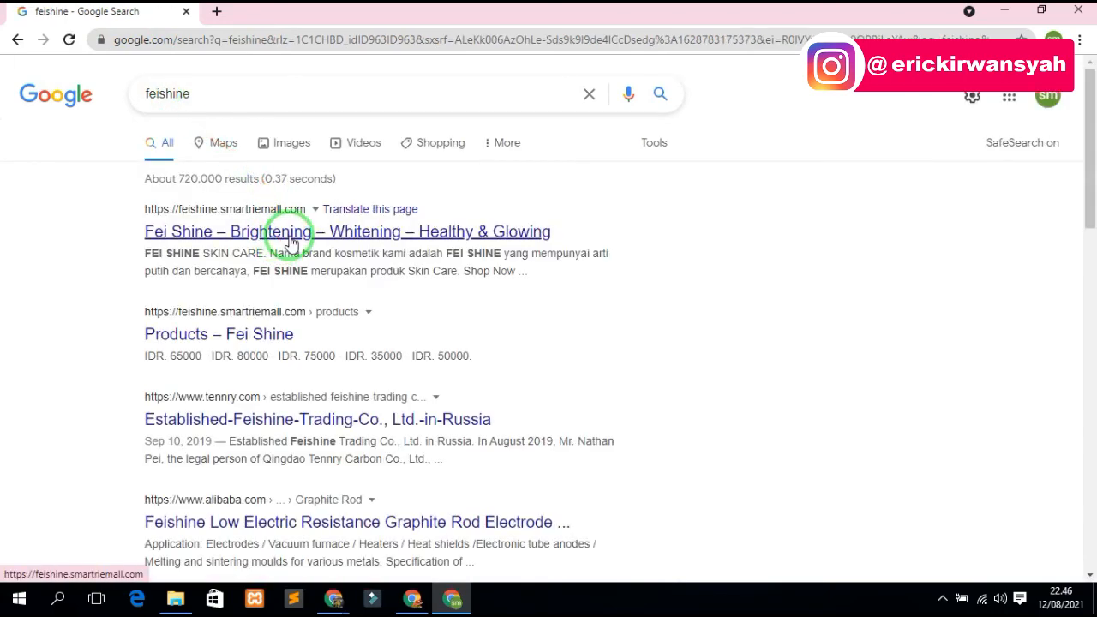
- Open the 'Fei Shine – Brightening – Whitening – Healthy & Glowing' site from the first Google result
{"action": "left_click", "coordinate": [291, 242]}
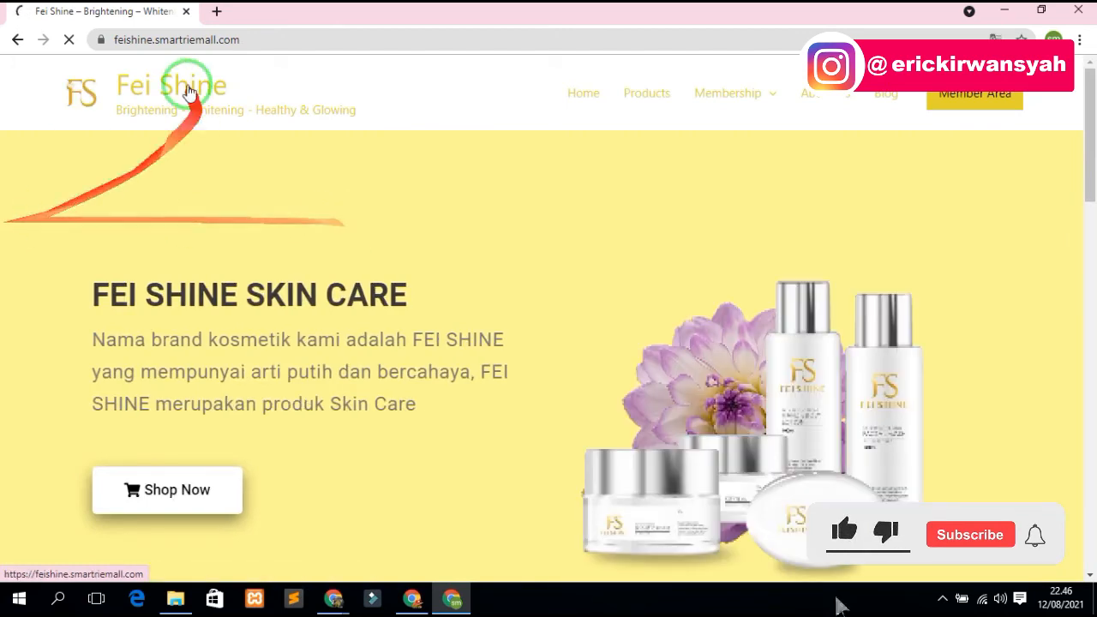
{"action": "left_click", "coordinate": [18, 39]}
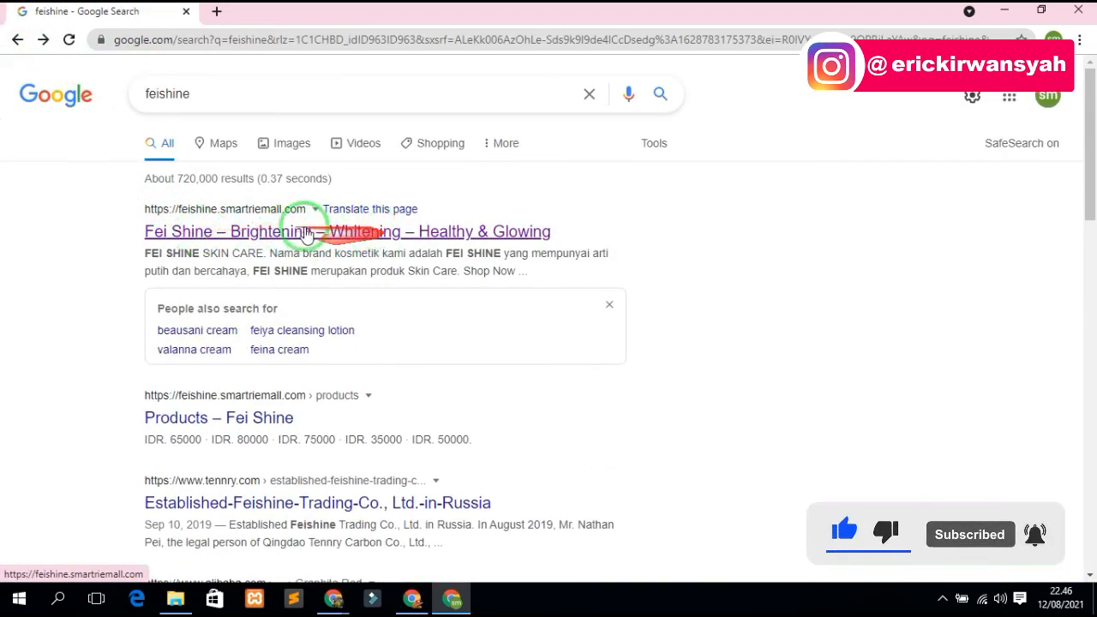
{"action": "left_click", "coordinate": [255, 237]}
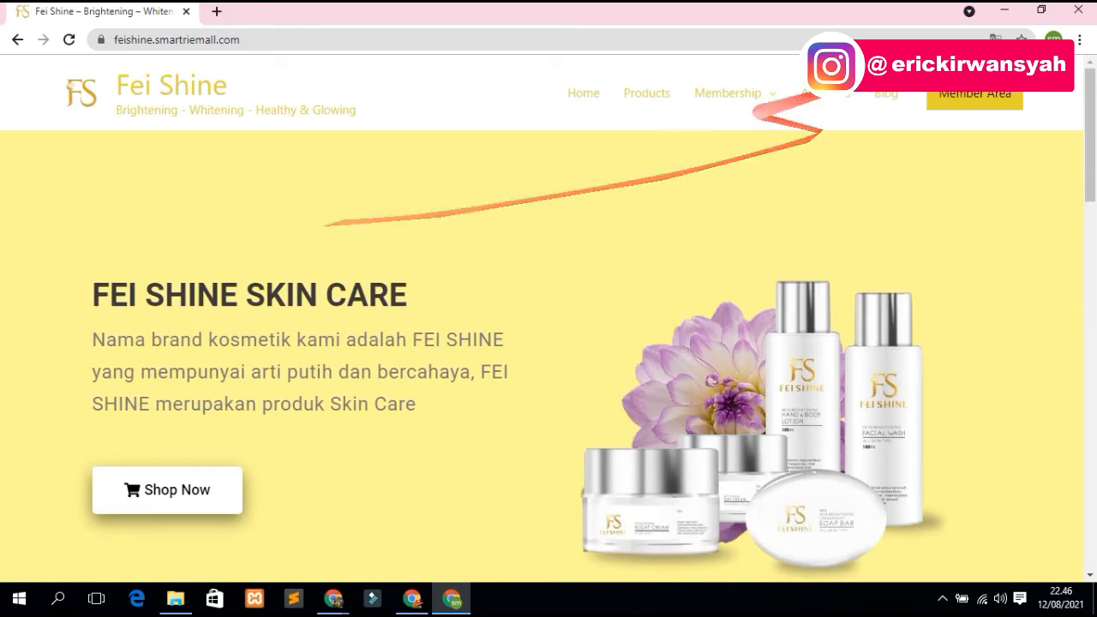
{"action": "mouse_move", "coordinate": [739, 104]}
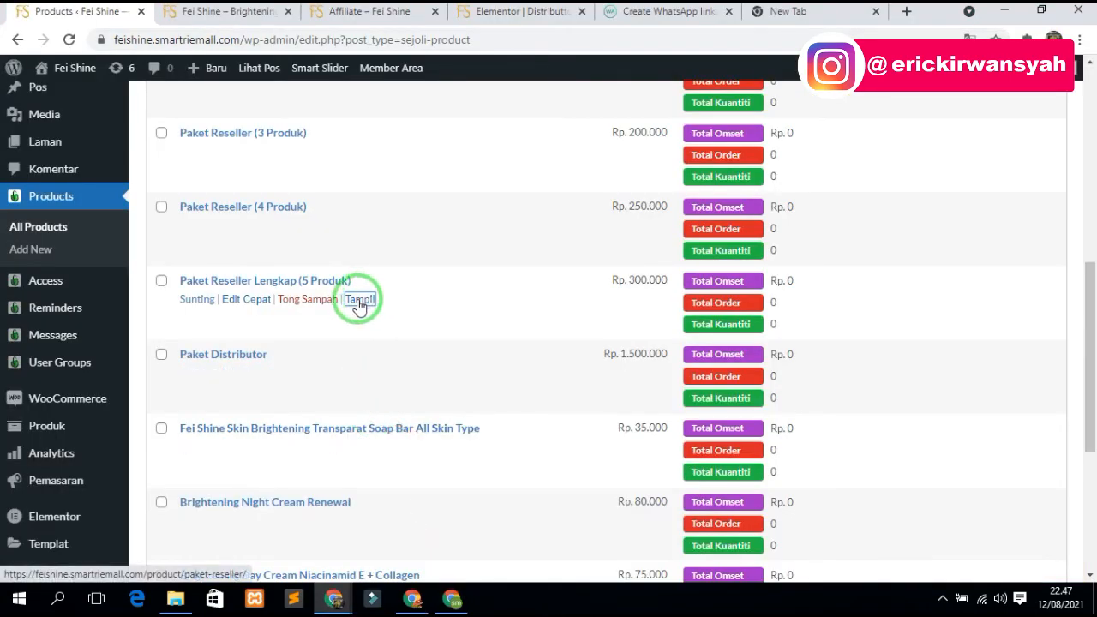
- Copy the Paket Reseller Lengkap (5 Produk) page address and load it in the other profile's window
{"action": "right_click", "coordinate": [359, 306]}
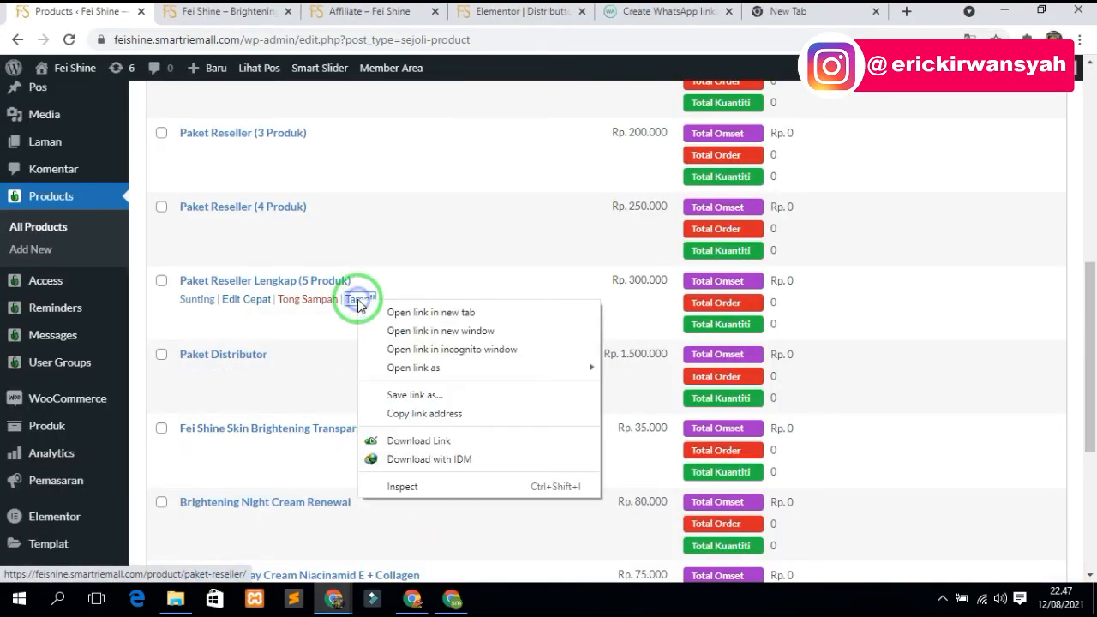
{"action": "left_click", "coordinate": [431, 424]}
{"action": "left_click", "coordinate": [452, 598]}
{"action": "key", "text": "ctrl+v"}
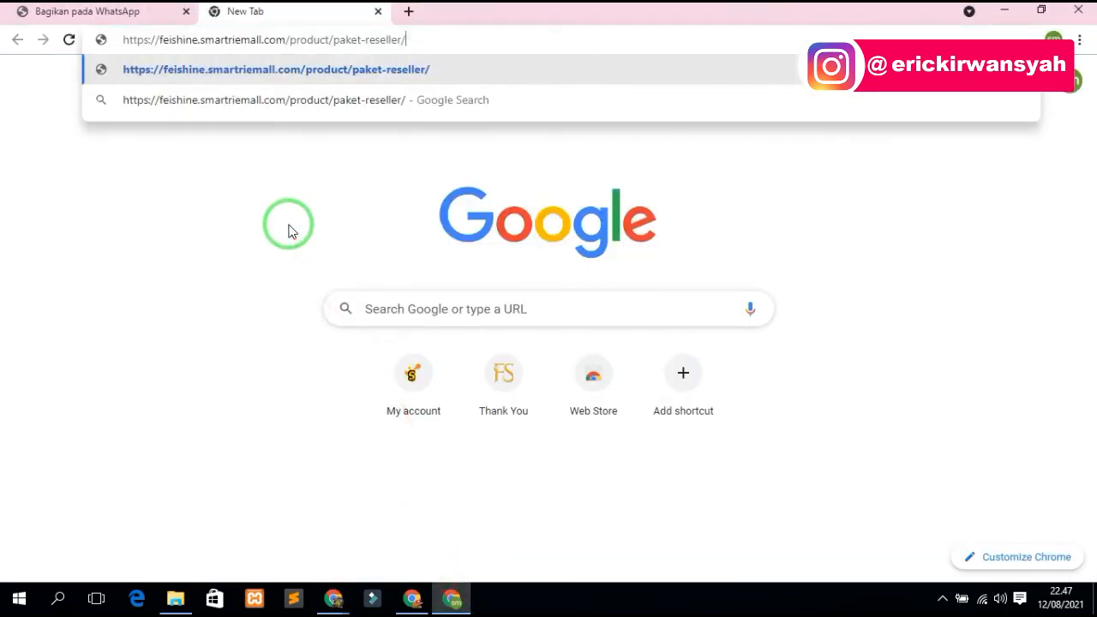
{"action": "key", "text": "Return"}
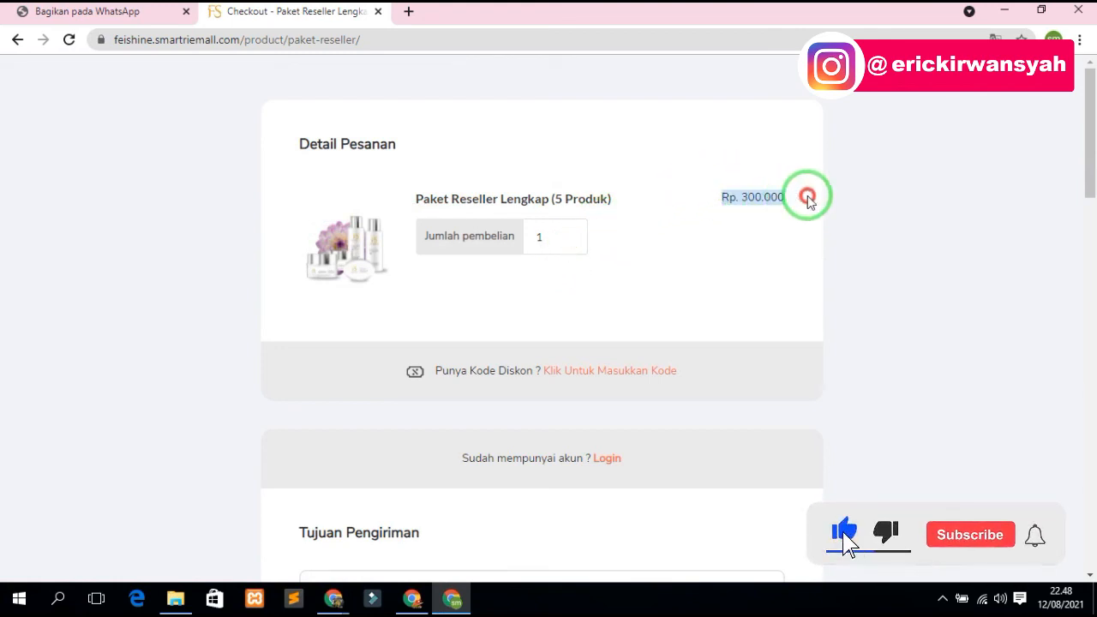
- Enter recipient SM STORE, address jl salak, and district Sukaraja, Kabupaten Seluma at checkout
{"action": "left_click", "coordinate": [677, 228]}
{"action": "scroll", "coordinate": [514, 334], "scroll_direction": "down", "scroll_amount": 4}
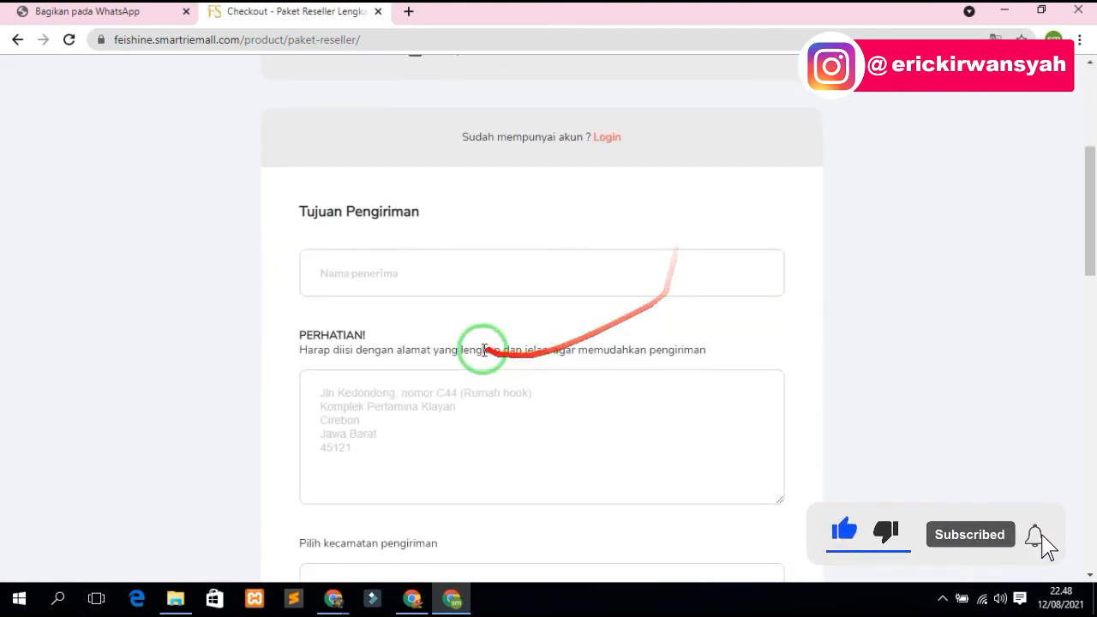
{"action": "left_click", "coordinate": [393, 276]}
{"action": "left_click", "coordinate": [355, 319]}
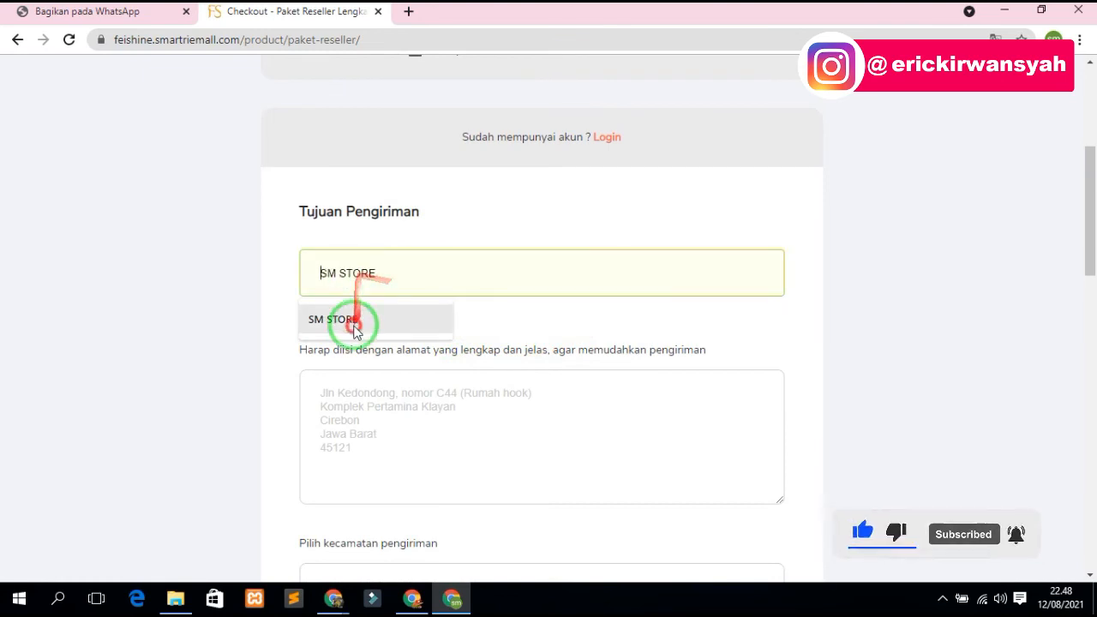
{"action": "left_click", "coordinate": [360, 422]}
{"action": "type", "text": "J"}
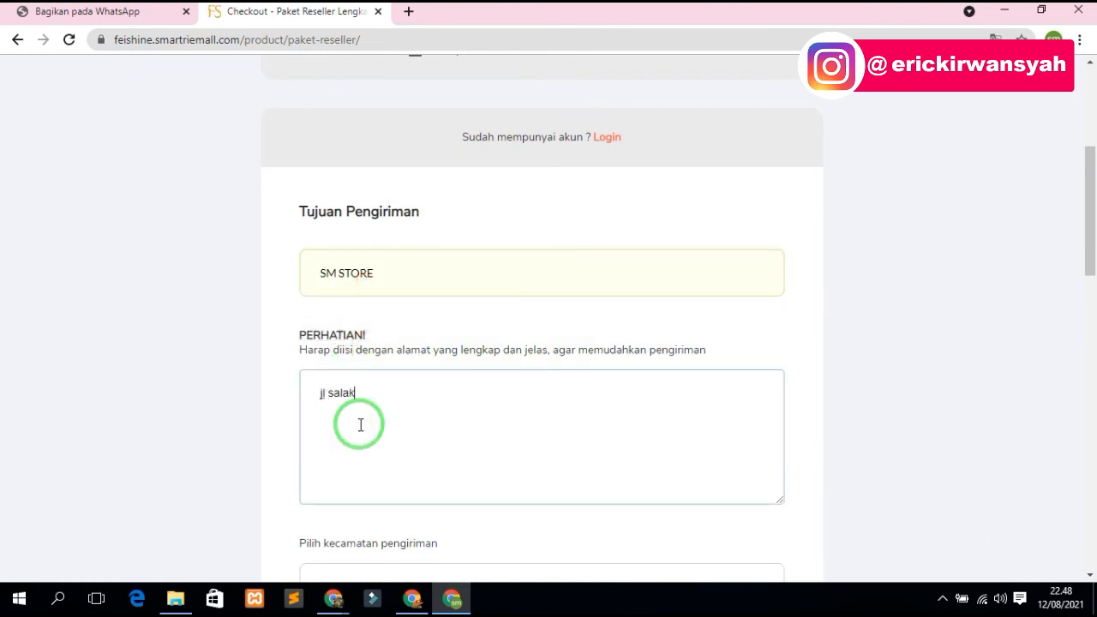
{"action": "scroll", "coordinate": [360, 425], "scroll_direction": "down", "scroll_amount": 4}
{"action": "left_click", "coordinate": [363, 270]}
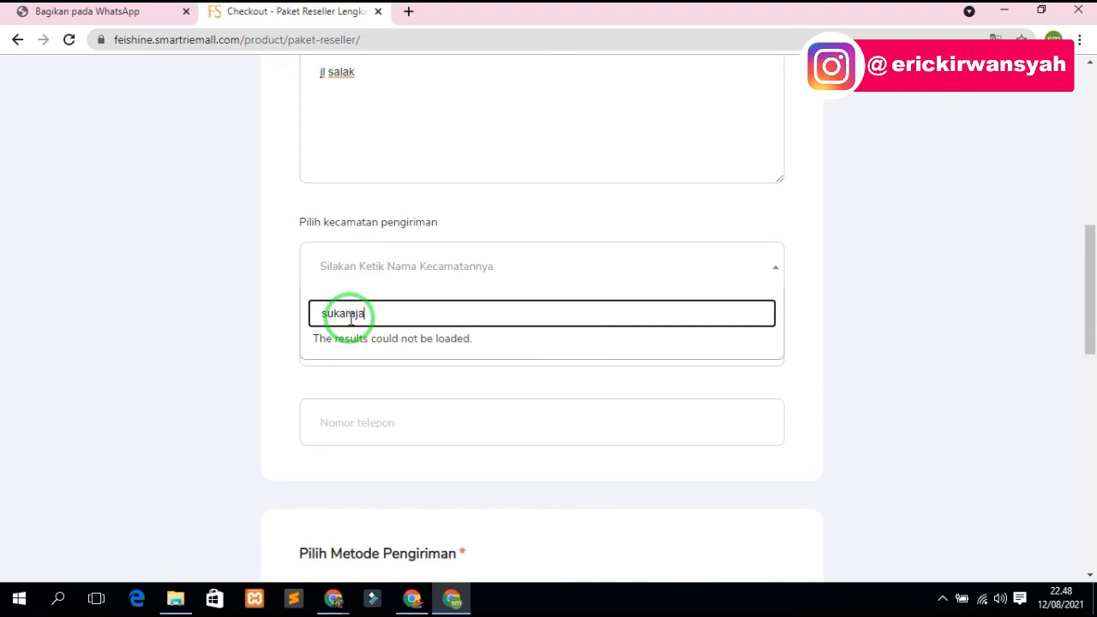
{"action": "left_click", "coordinate": [363, 361]}
{"action": "scroll", "coordinate": [528, 426], "scroll_direction": "down", "scroll_amount": 10}
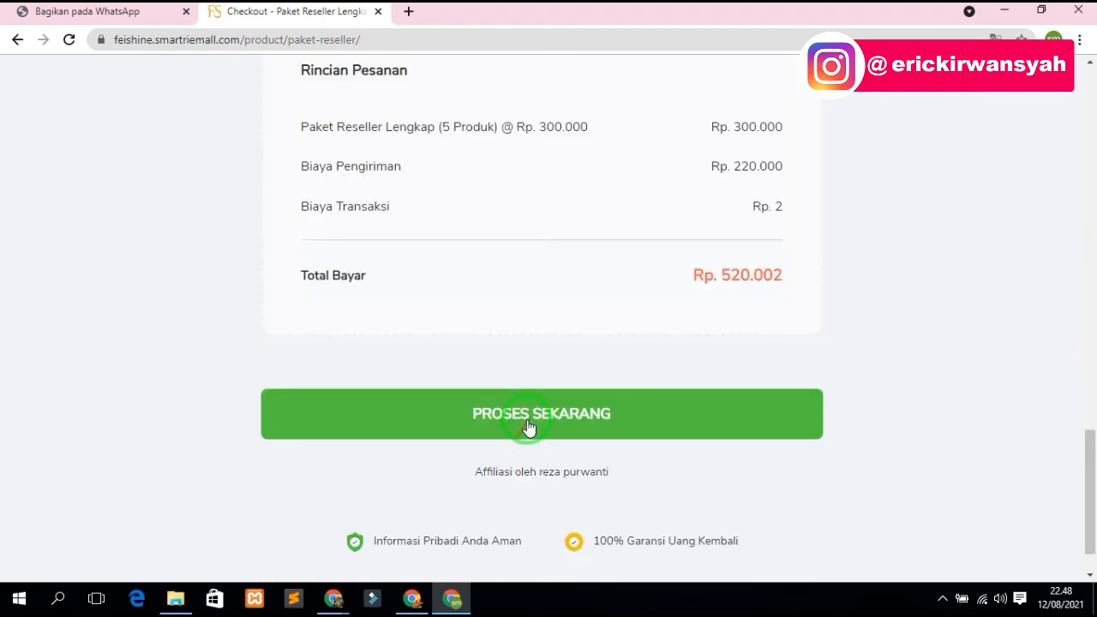
- Submit the order with PROSES SEKARANG and review the Invoice 2 thank-you page showing Rp. 520.002
{"action": "left_click", "coordinate": [527, 417]}
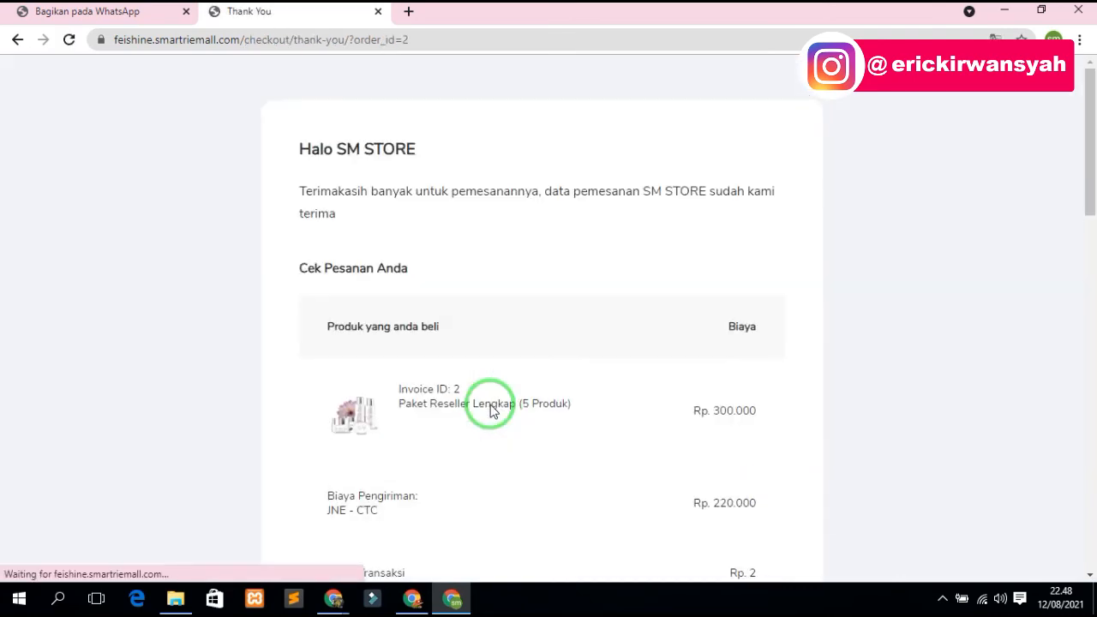
{"action": "scroll", "coordinate": [463, 401], "scroll_direction": "down", "scroll_amount": 3}
{"action": "scroll", "coordinate": [461, 398], "scroll_direction": "down", "scroll_amount": 12}
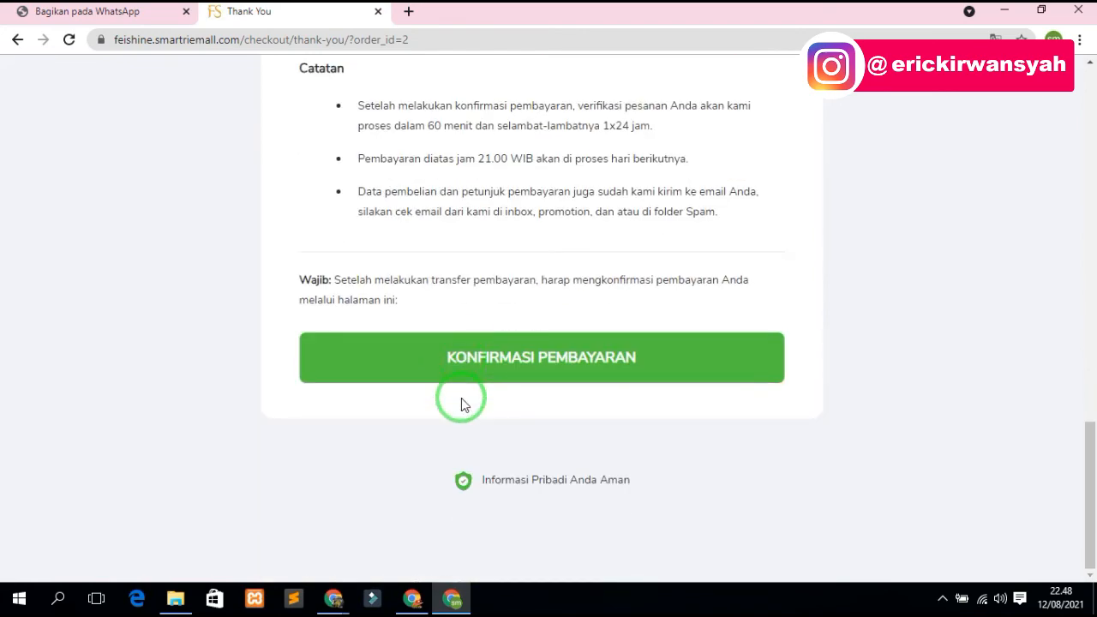
{"action": "scroll", "coordinate": [461, 399], "scroll_direction": "up", "scroll_amount": 5}
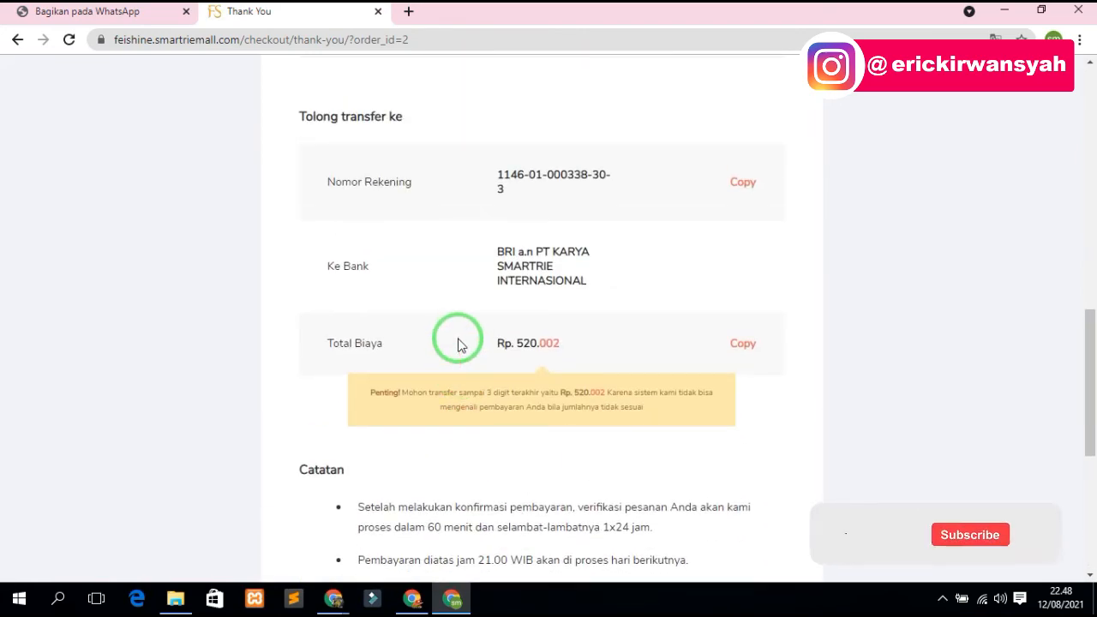
{"action": "scroll", "coordinate": [450, 215], "scroll_direction": "up", "scroll_amount": 4}
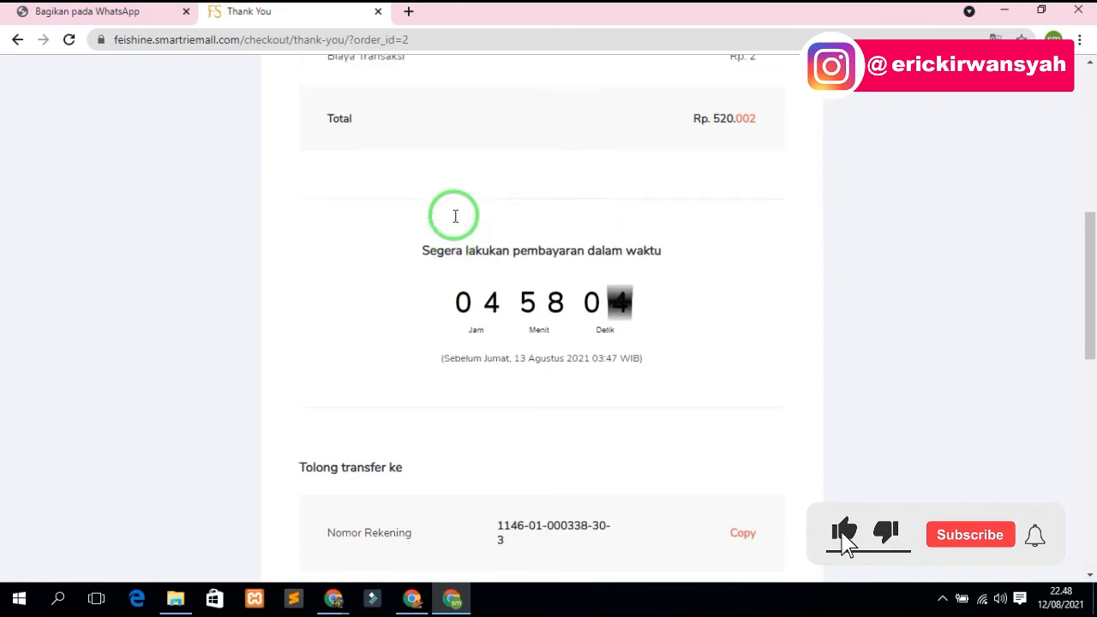
{"action": "scroll", "coordinate": [455, 216], "scroll_direction": "up", "scroll_amount": 6}
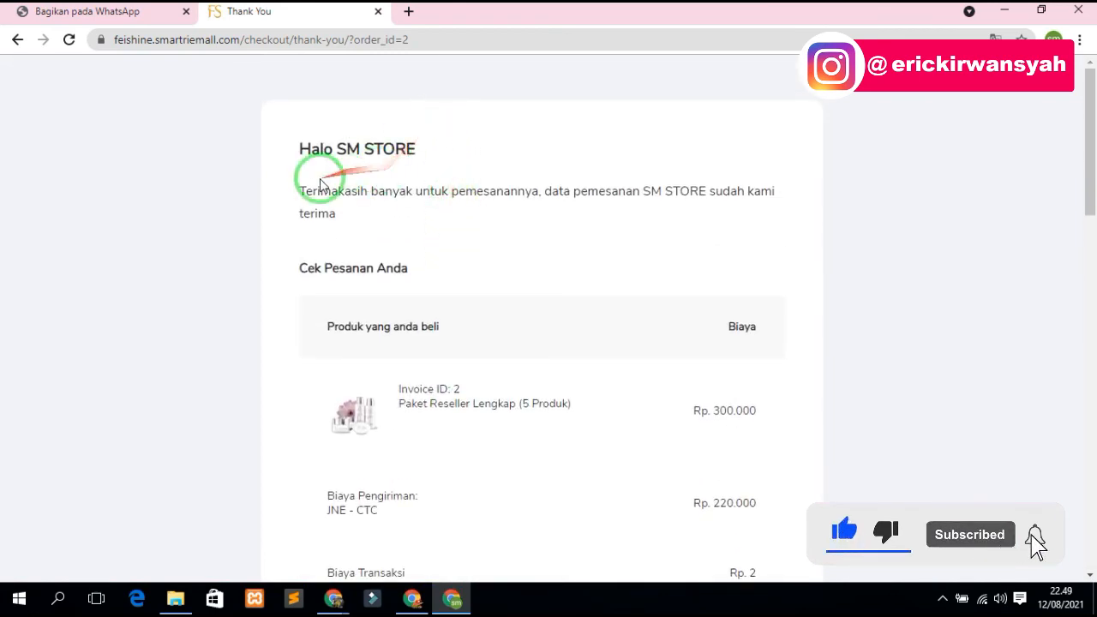
{"action": "left_click", "coordinate": [408, 11]}
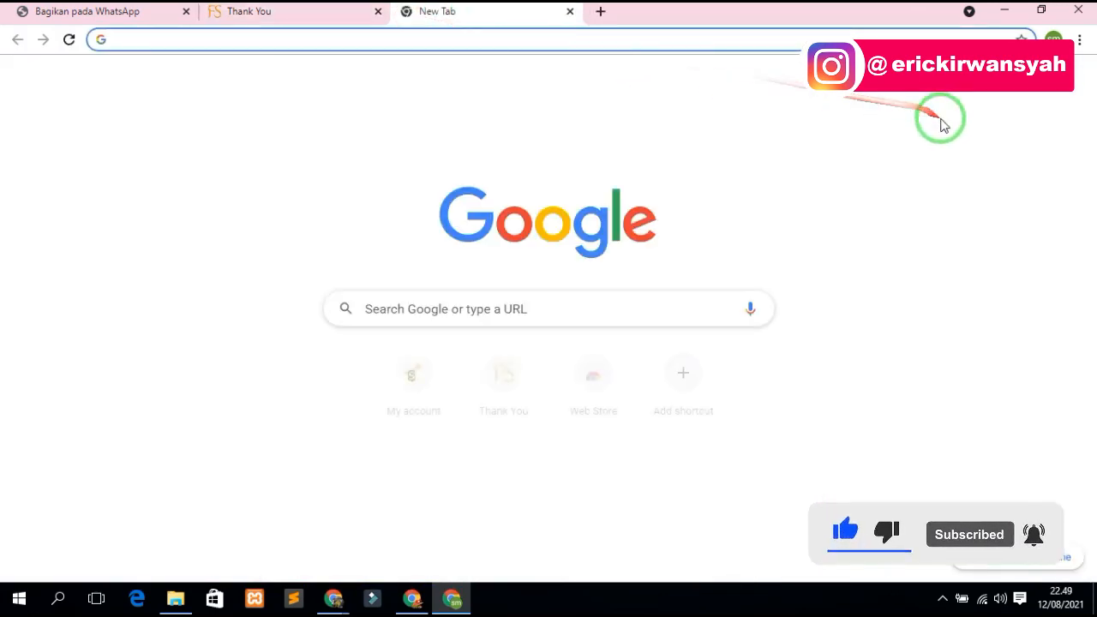
- Review the SM STORE account-details email, highlighting the login e-mail and password fields
{"action": "left_click", "coordinate": [937, 74]}
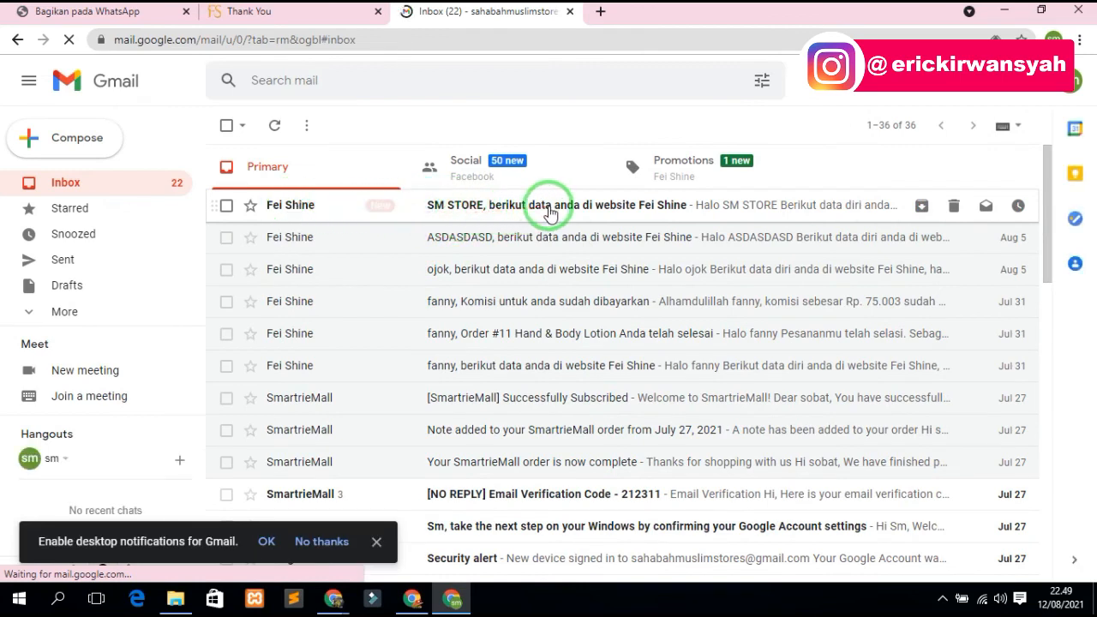
{"action": "left_click", "coordinate": [644, 206]}
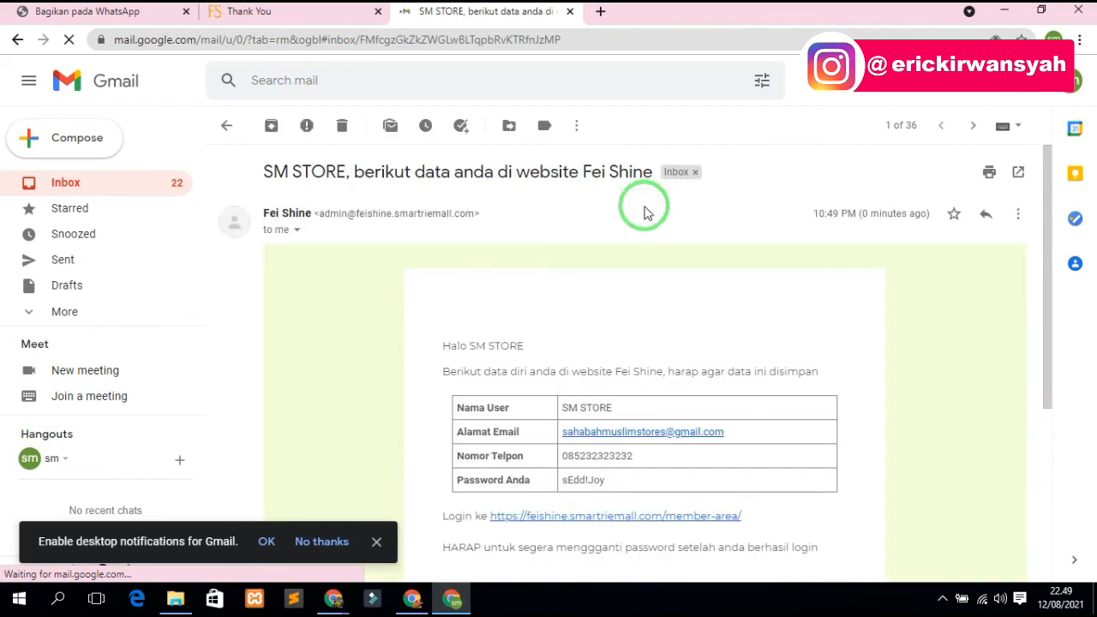
{"action": "scroll", "coordinate": [646, 521], "scroll_direction": "down", "scroll_amount": 4}
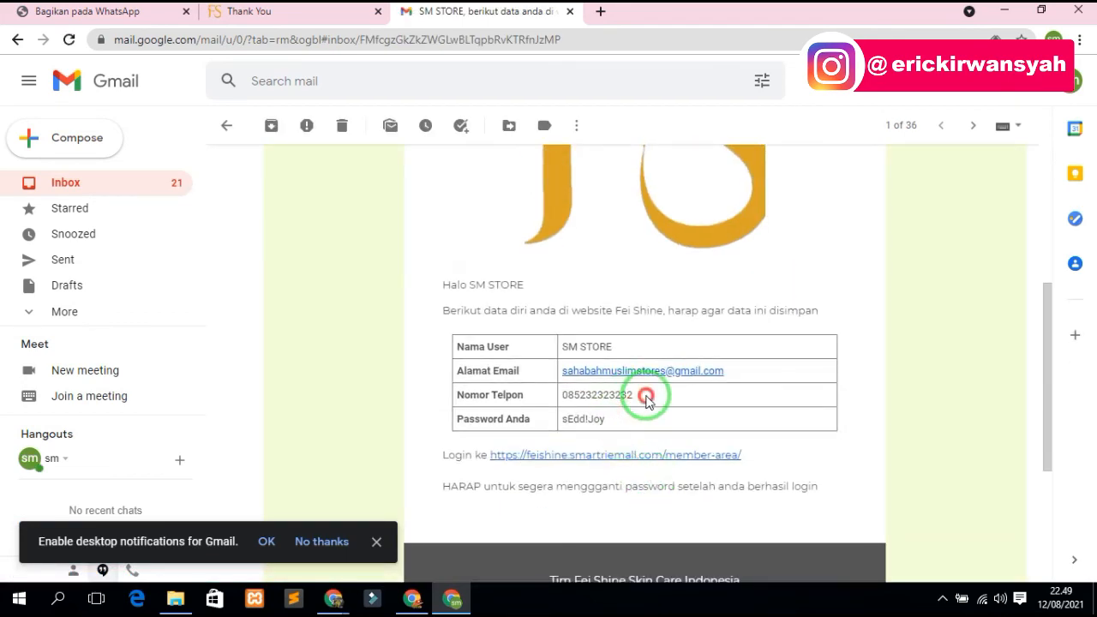
{"action": "left_click_drag", "start_coordinate": [729, 372], "coordinate": [680, 374]}
{"action": "left_click_drag", "start_coordinate": [610, 420], "coordinate": [537, 421]}
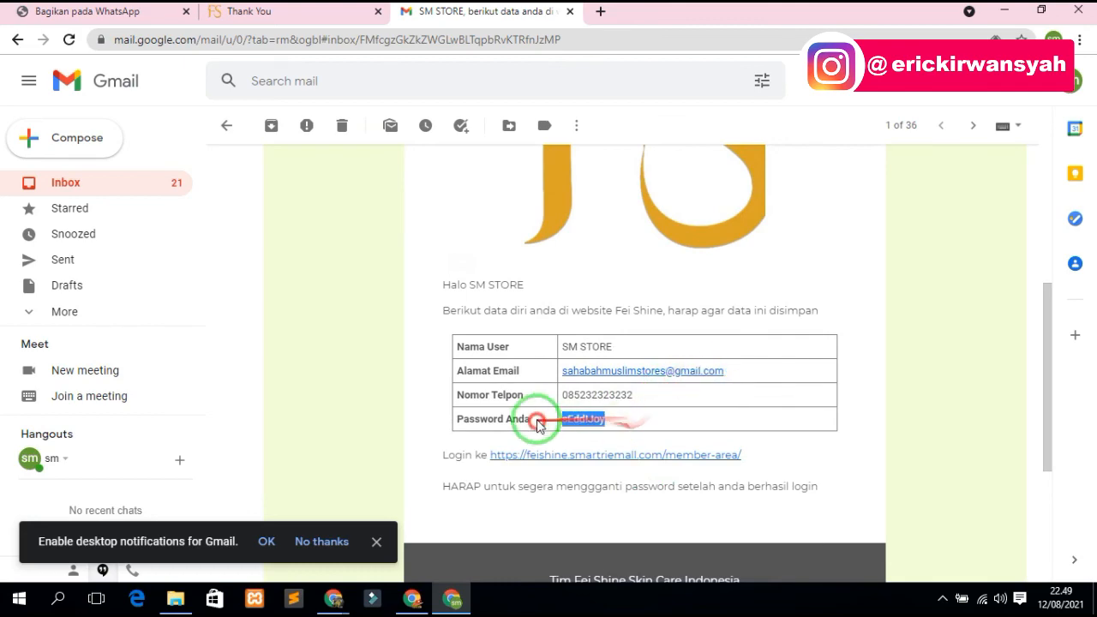
{"action": "scroll", "coordinate": [551, 412], "scroll_direction": "up", "scroll_amount": 4}
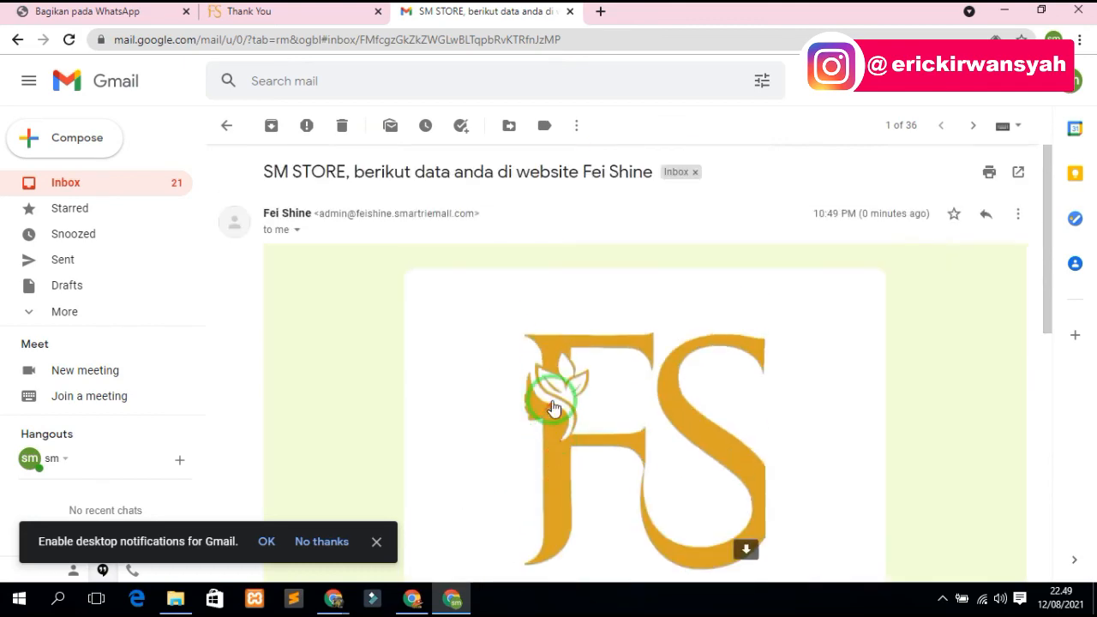
{"action": "left_click", "coordinate": [227, 129]}
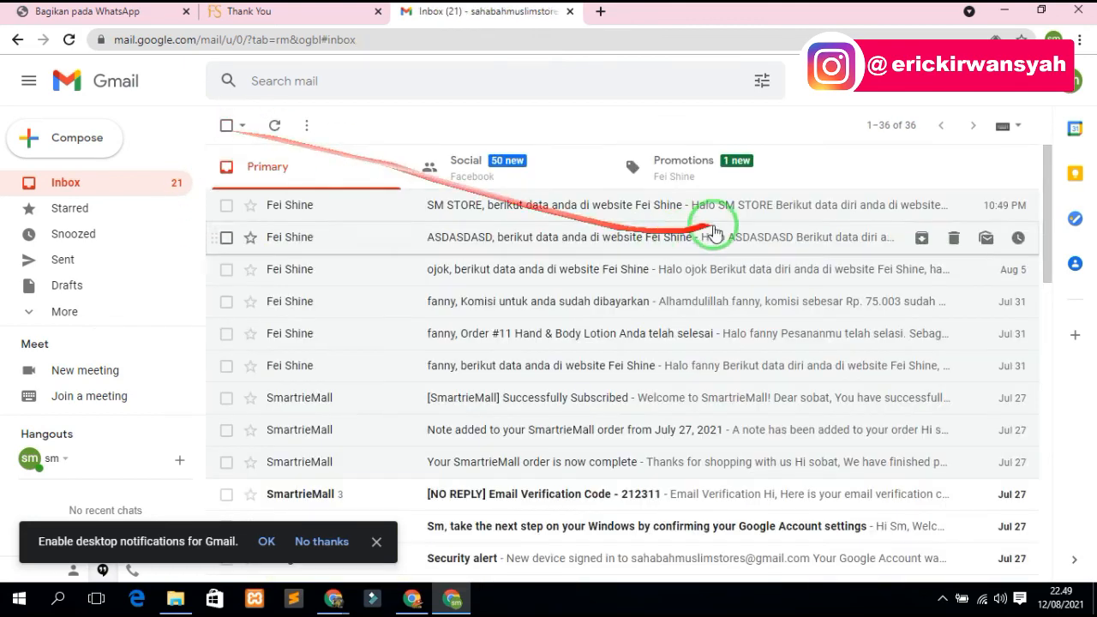
- Open the Order #2 Paket Reseller Lengkap email in Promotions, showing Rp. 520.002 due
{"action": "left_click", "coordinate": [714, 169]}
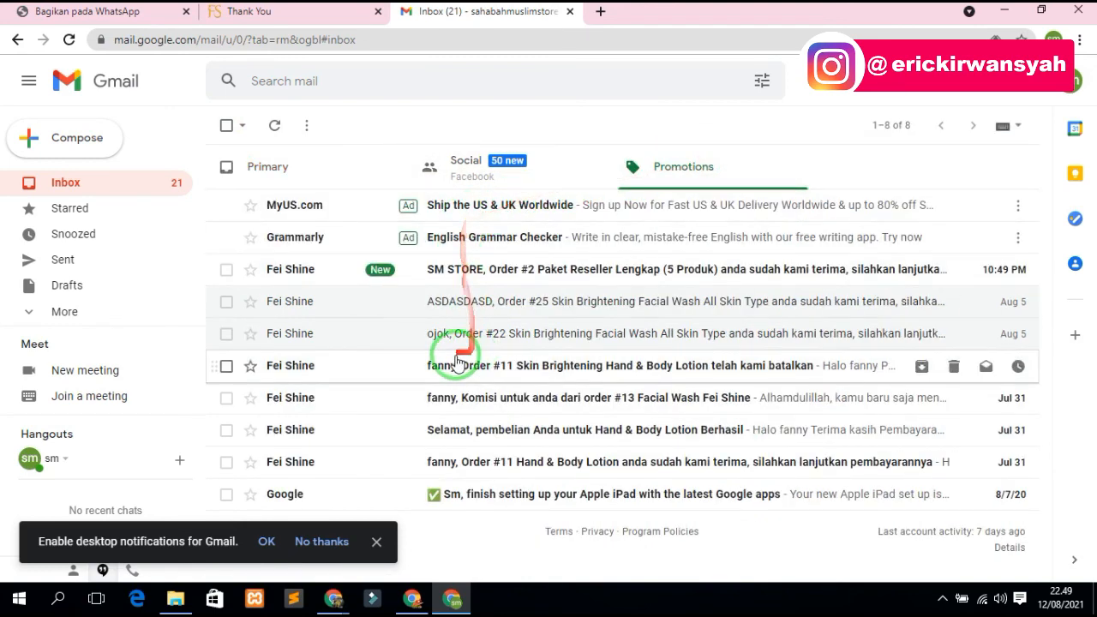
{"action": "left_click", "coordinate": [477, 272]}
{"action": "scroll", "coordinate": [463, 334], "scroll_direction": "down", "scroll_amount": 5}
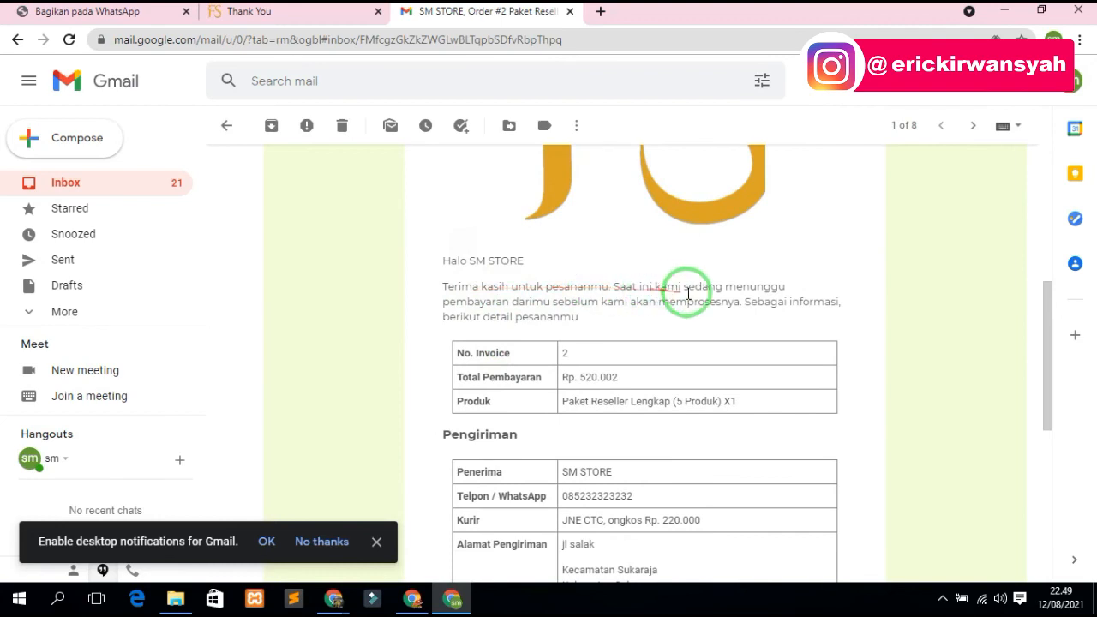
{"action": "scroll", "coordinate": [602, 400], "scroll_direction": "down", "scroll_amount": 3}
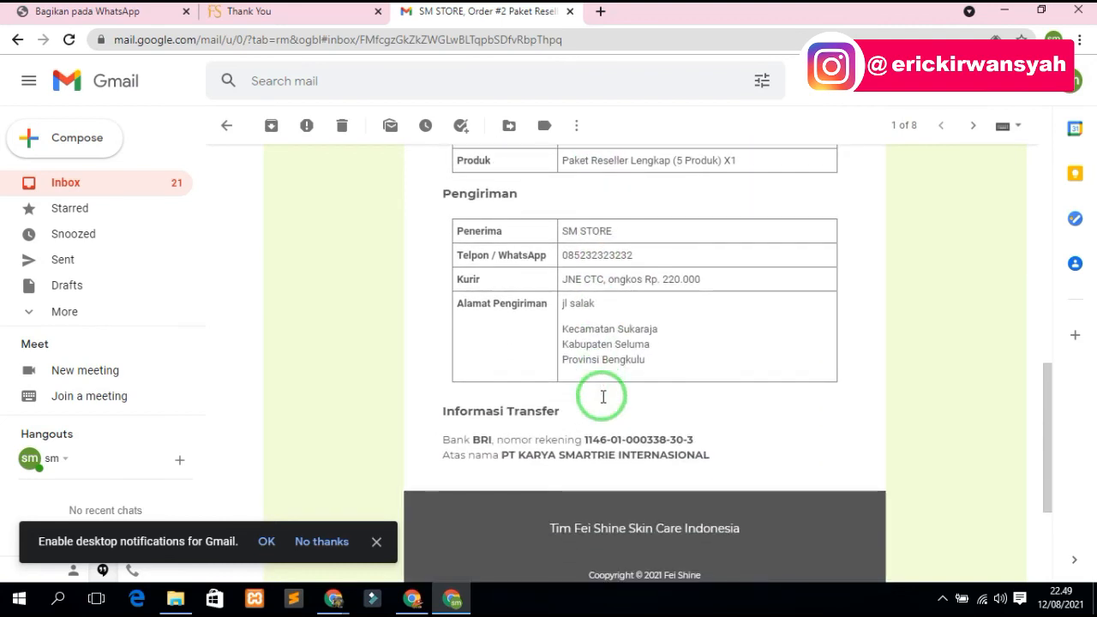
{"action": "scroll", "coordinate": [602, 400], "scroll_direction": "up", "scroll_amount": 1}
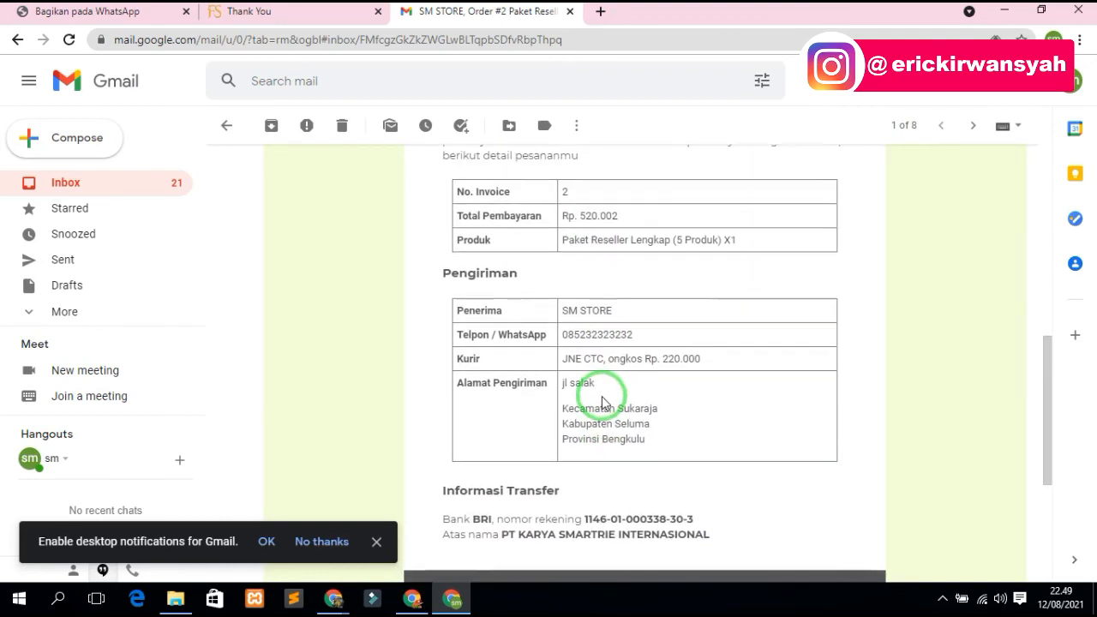
{"action": "scroll", "coordinate": [603, 400], "scroll_direction": "down", "scroll_amount": 3}
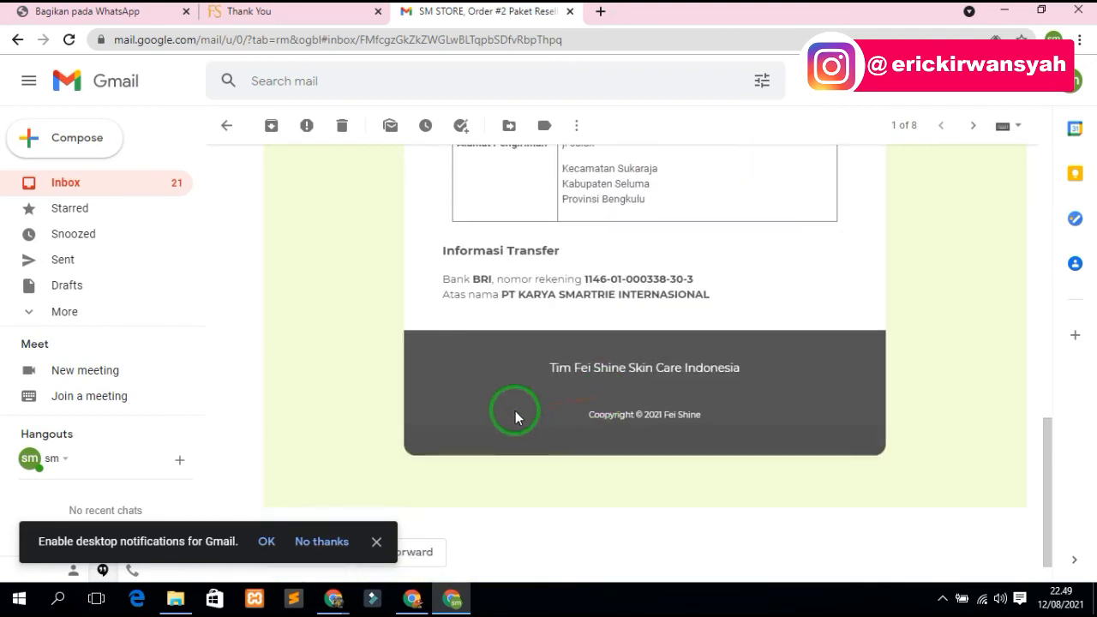
- Back in WordPress, go to User Groups > Manajemen User from the admin sidebar
{"action": "left_click", "coordinate": [1006, 12]}
{"action": "scroll", "coordinate": [505, 400], "scroll_direction": "up", "scroll_amount": 5}
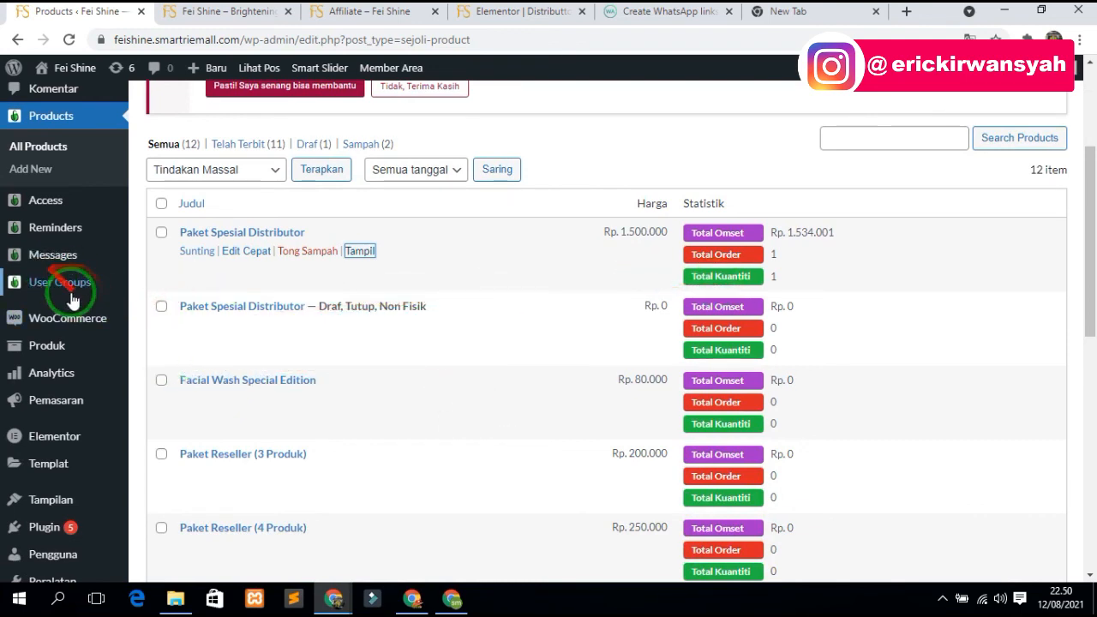
{"action": "mouse_move", "coordinate": [94, 291]}
{"action": "left_click", "coordinate": [179, 340]}
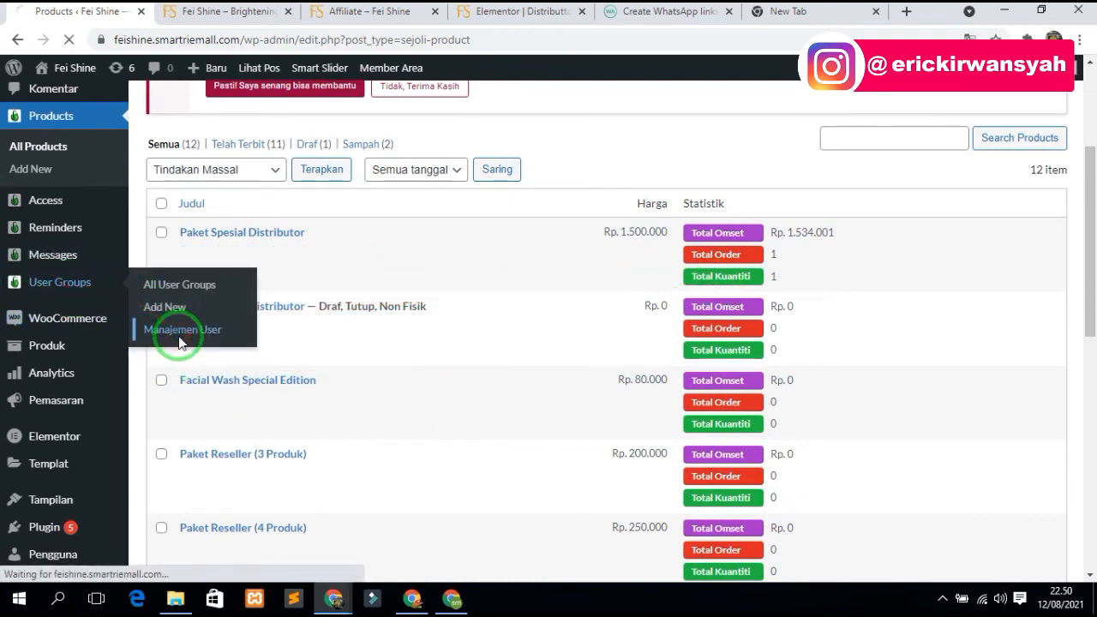
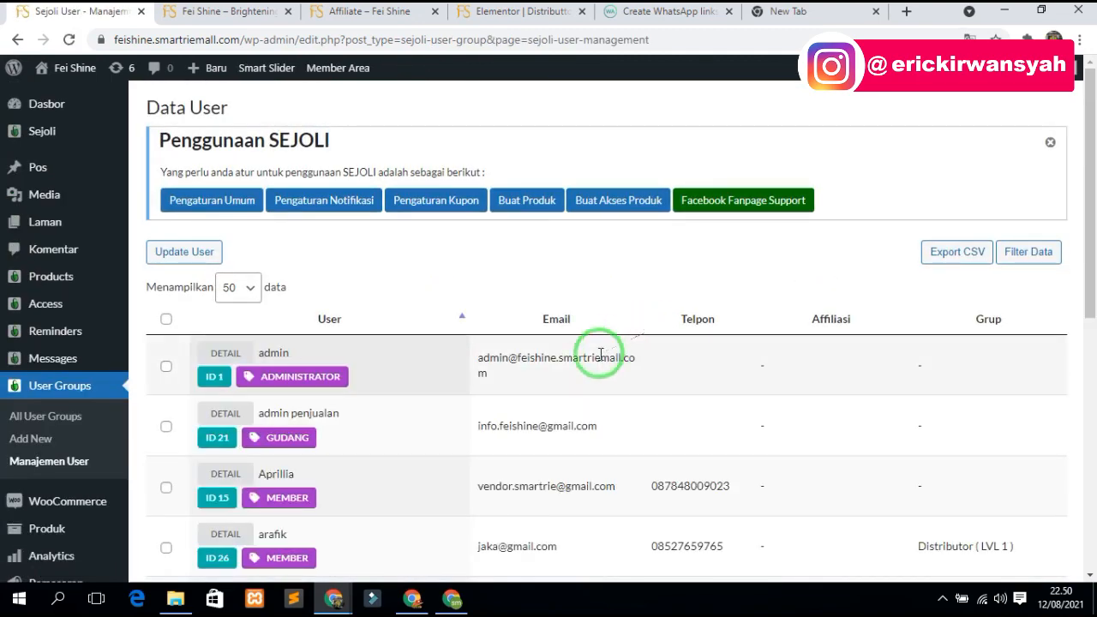
- Go to Sejoli's Penjualan sales page, then switch to the buyer's browser window
{"action": "scroll", "coordinate": [543, 411], "scroll_direction": "down", "scroll_amount": 6}
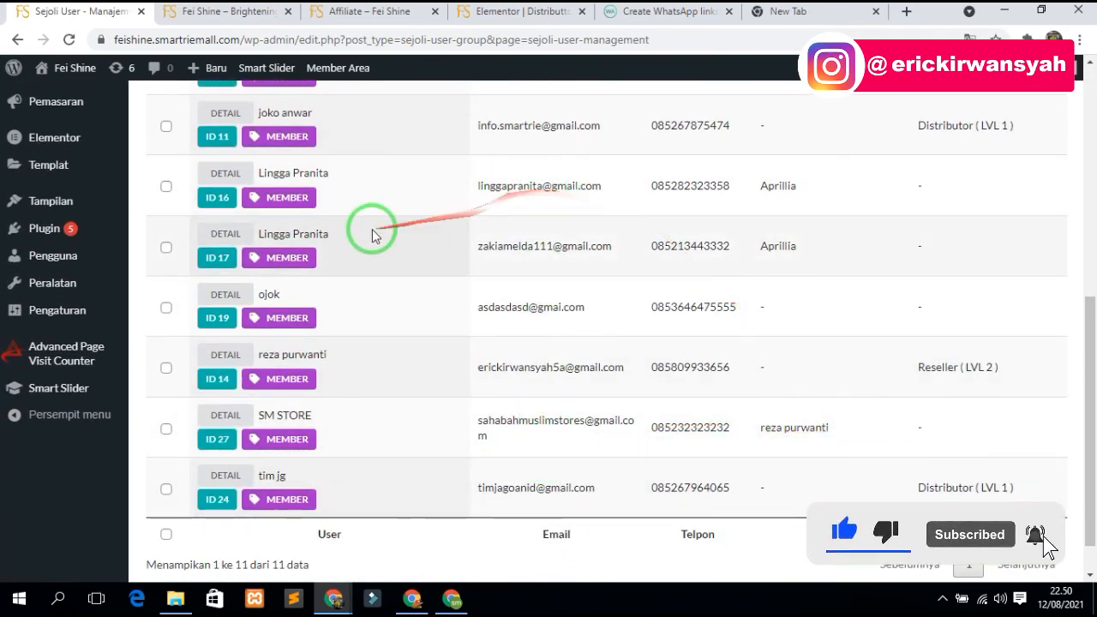
{"action": "scroll", "coordinate": [372, 236], "scroll_direction": "up", "scroll_amount": 6}
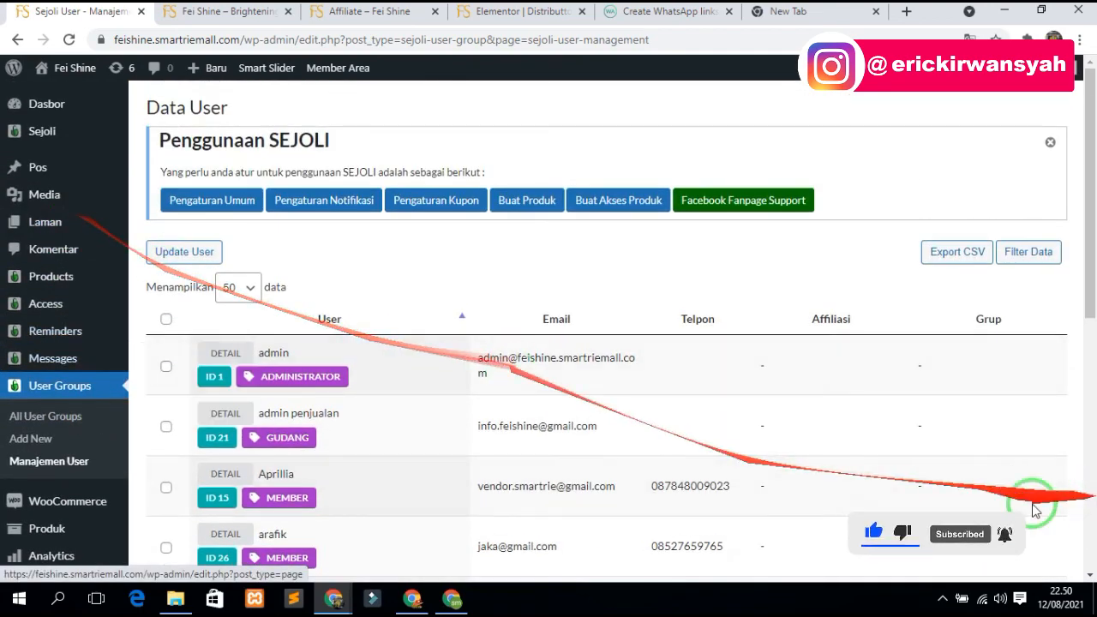
{"action": "mouse_move", "coordinate": [47, 135]}
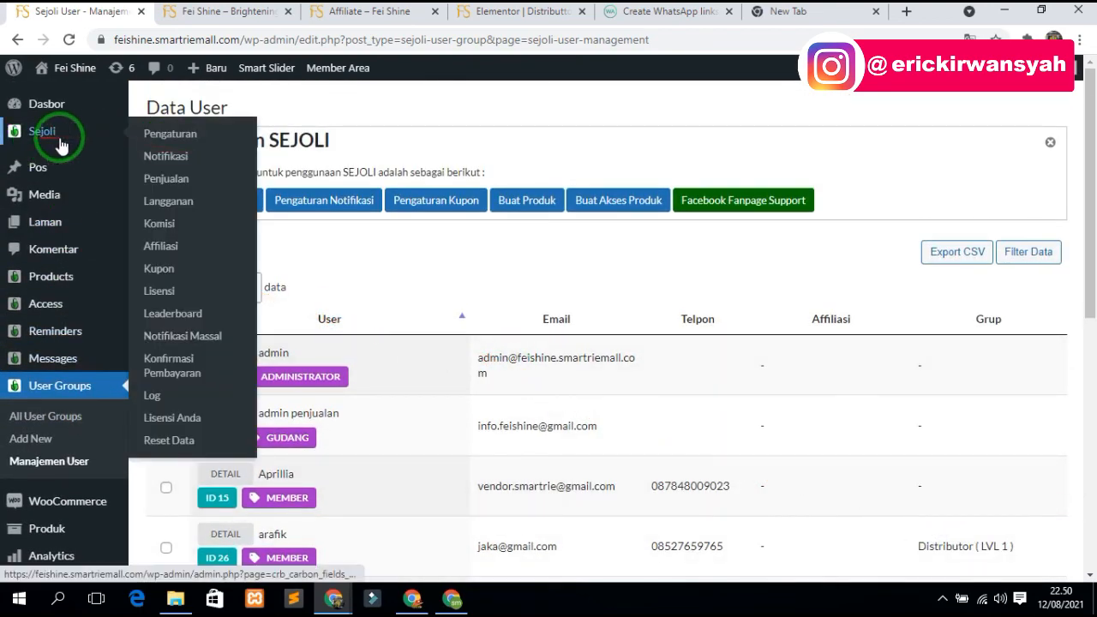
{"action": "left_click", "coordinate": [163, 180]}
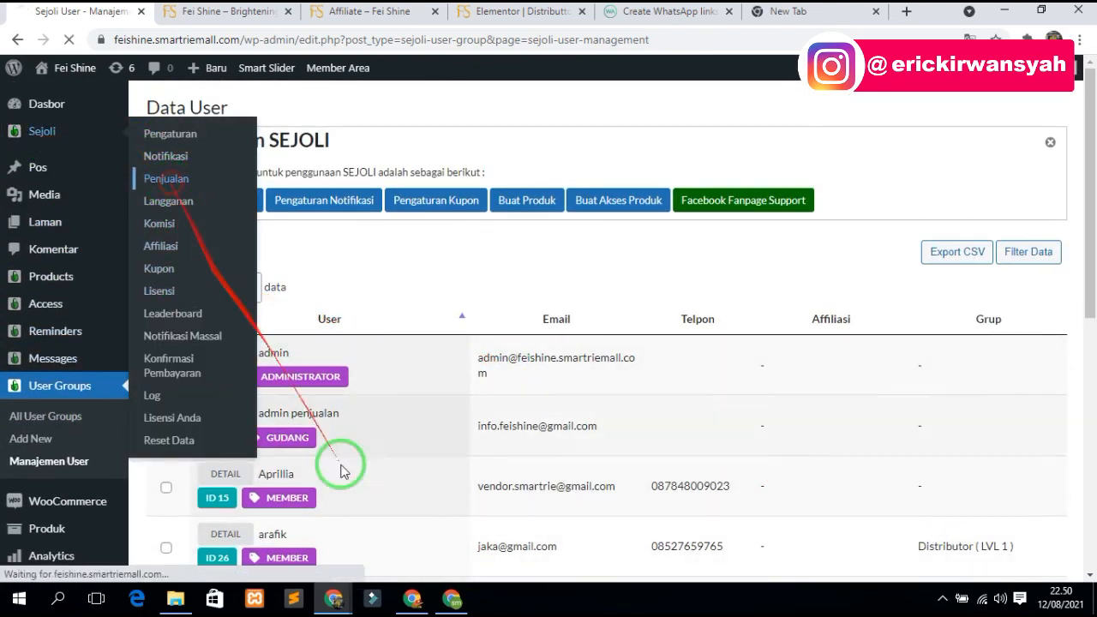
{"action": "left_click", "coordinate": [452, 600]}
- From the order 2 thank-you page, open payment confirmation and look up invoice 2
{"action": "left_click", "coordinate": [347, 11]}
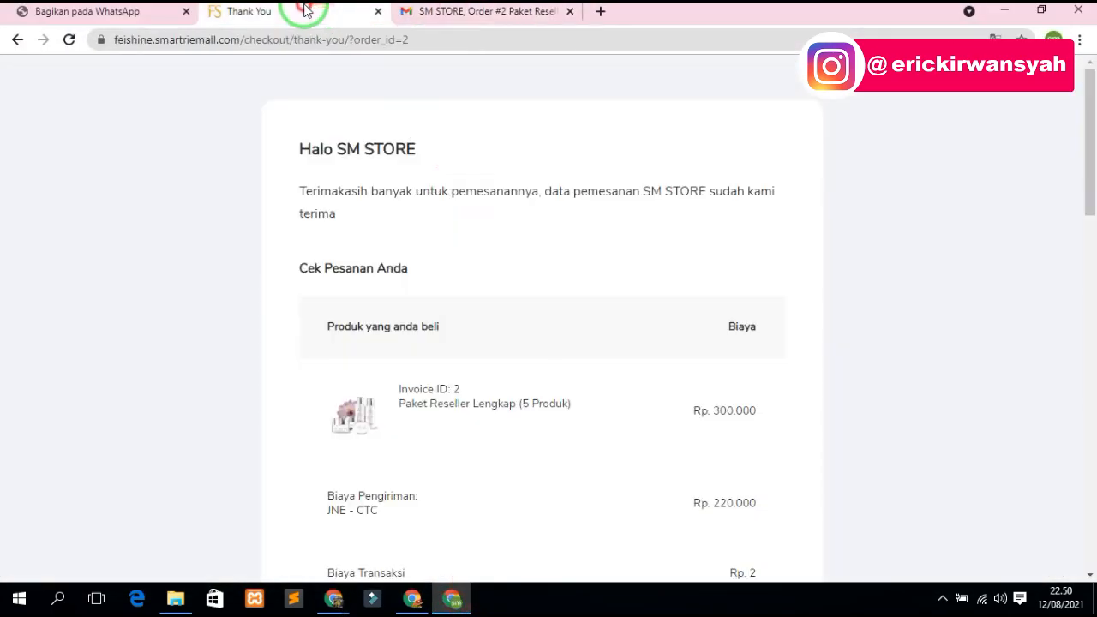
{"action": "scroll", "coordinate": [493, 364], "scroll_direction": "down", "scroll_amount": 2}
{"action": "scroll", "coordinate": [505, 340], "scroll_direction": "up", "scroll_amount": 1}
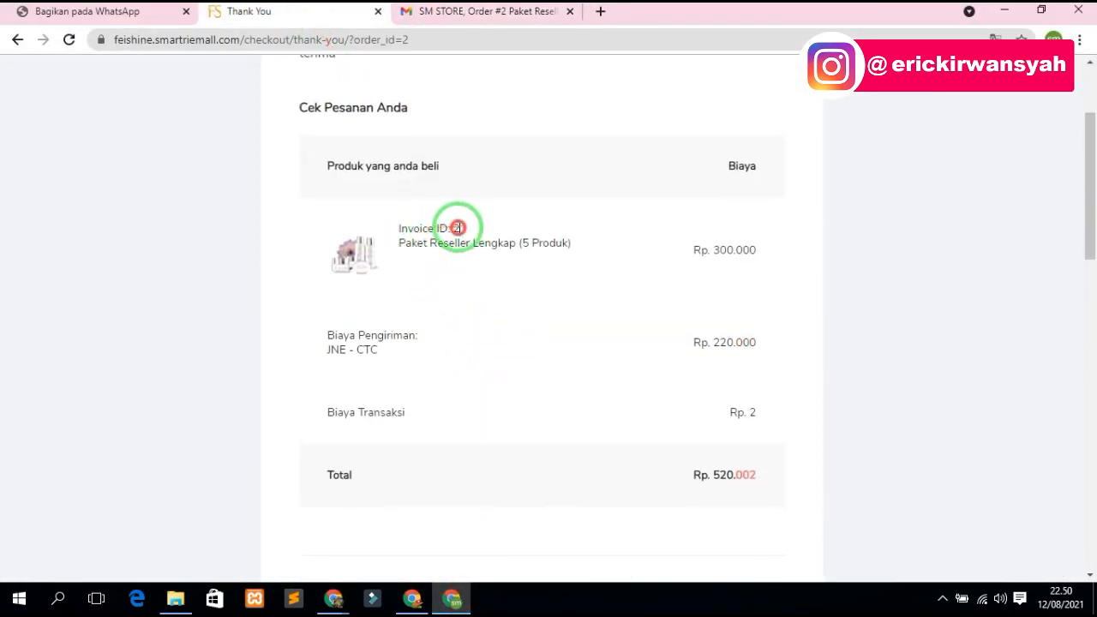
{"action": "scroll", "coordinate": [502, 335], "scroll_direction": "down", "scroll_amount": 10}
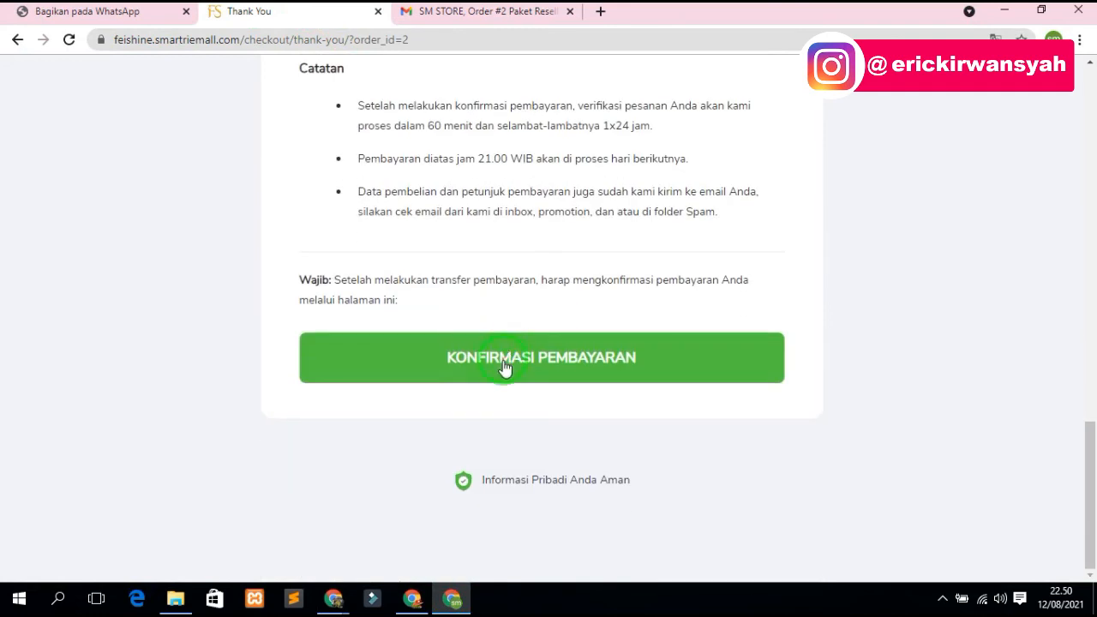
{"action": "left_click", "coordinate": [502, 364]}
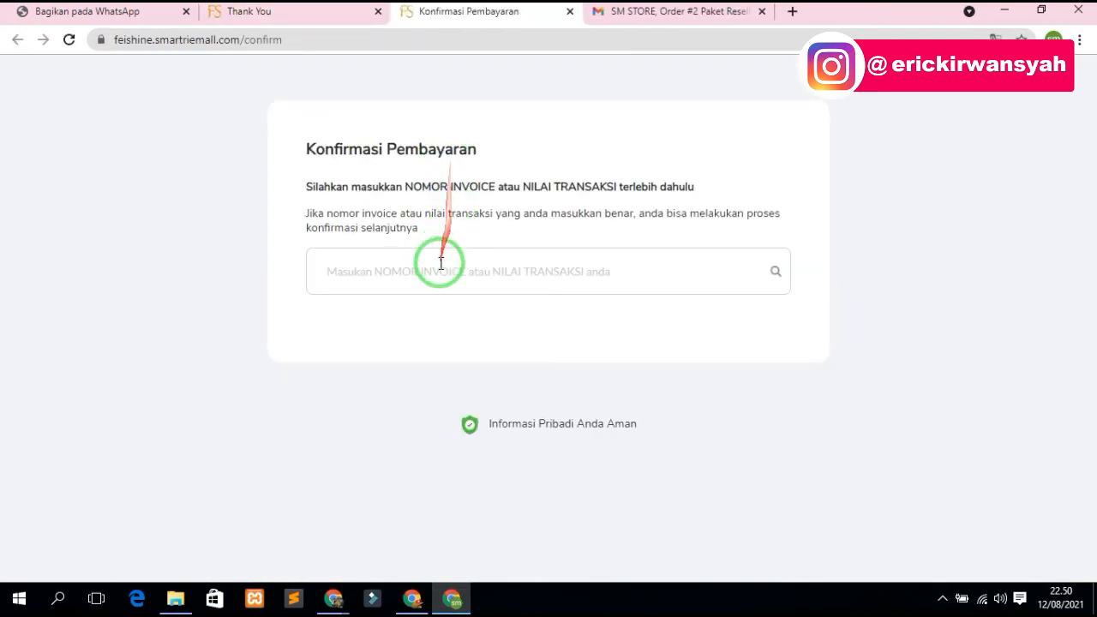
{"action": "left_click", "coordinate": [440, 262]}
{"action": "type", "text": "2"}
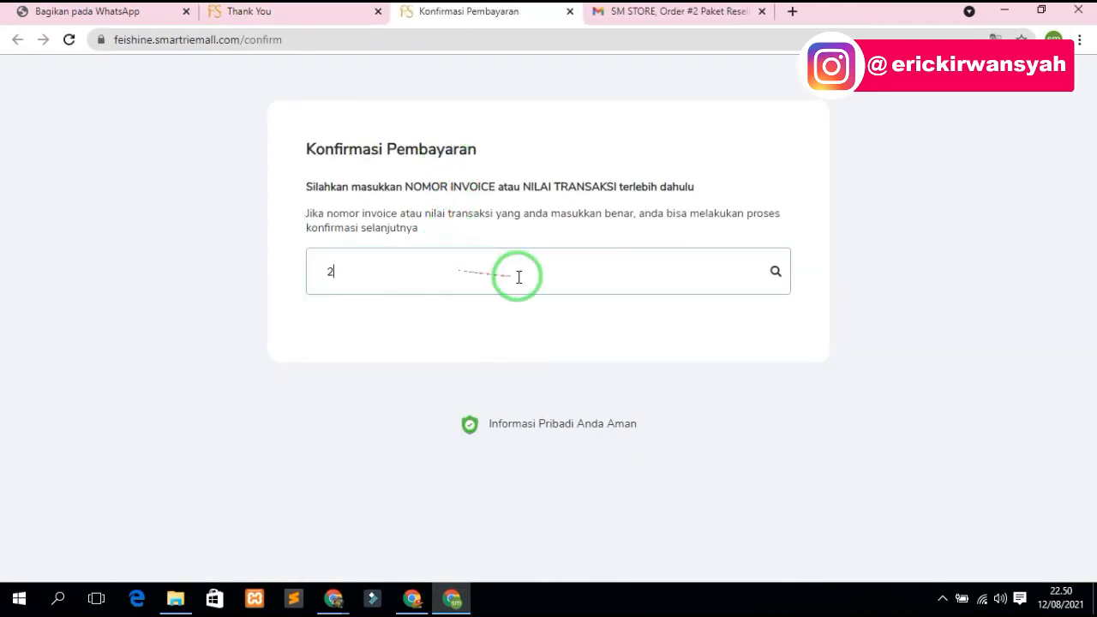
{"action": "key", "text": "Return"}
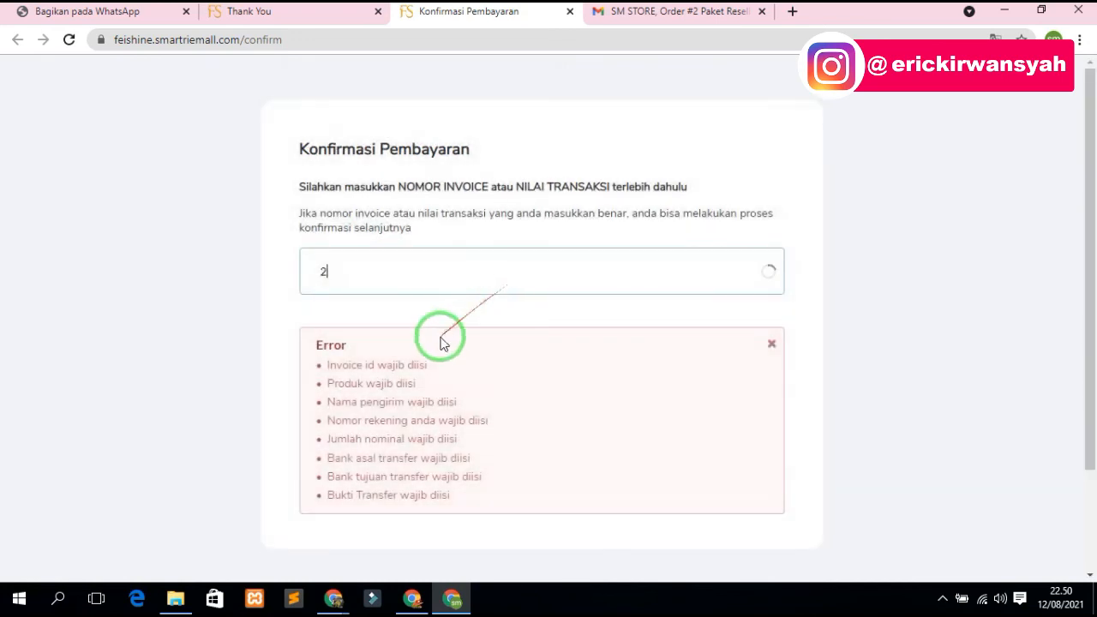
- Fill in the sender name, attach 128817.jpg as transfer proof, and submit the confirmation
{"action": "scroll", "coordinate": [437, 344], "scroll_direction": "down", "scroll_amount": 4}
{"action": "scroll", "coordinate": [390, 244], "scroll_direction": "up", "scroll_amount": 1}
{"action": "left_click", "coordinate": [387, 244]}
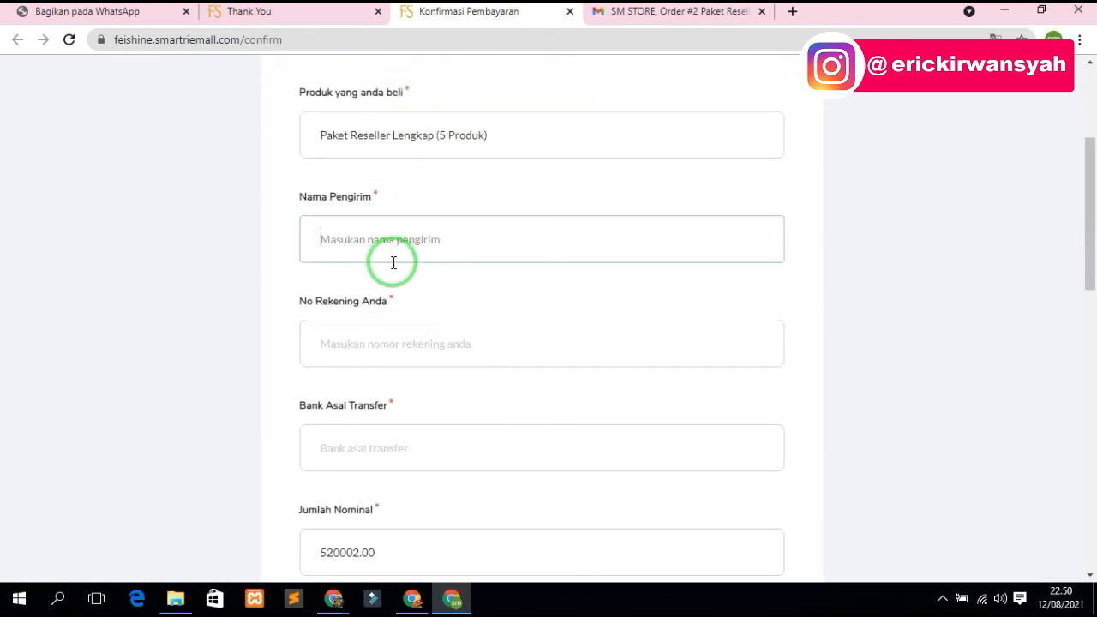
{"action": "type", "text": "sm"}
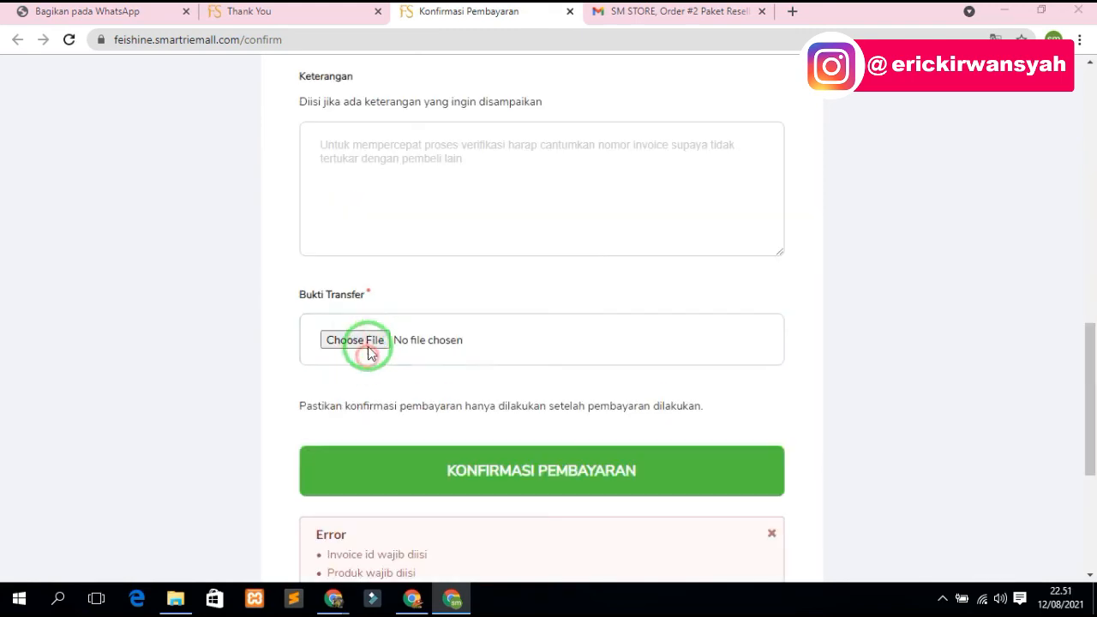
{"action": "left_click", "coordinate": [354, 340]}
{"action": "double_click", "coordinate": [399, 318]}
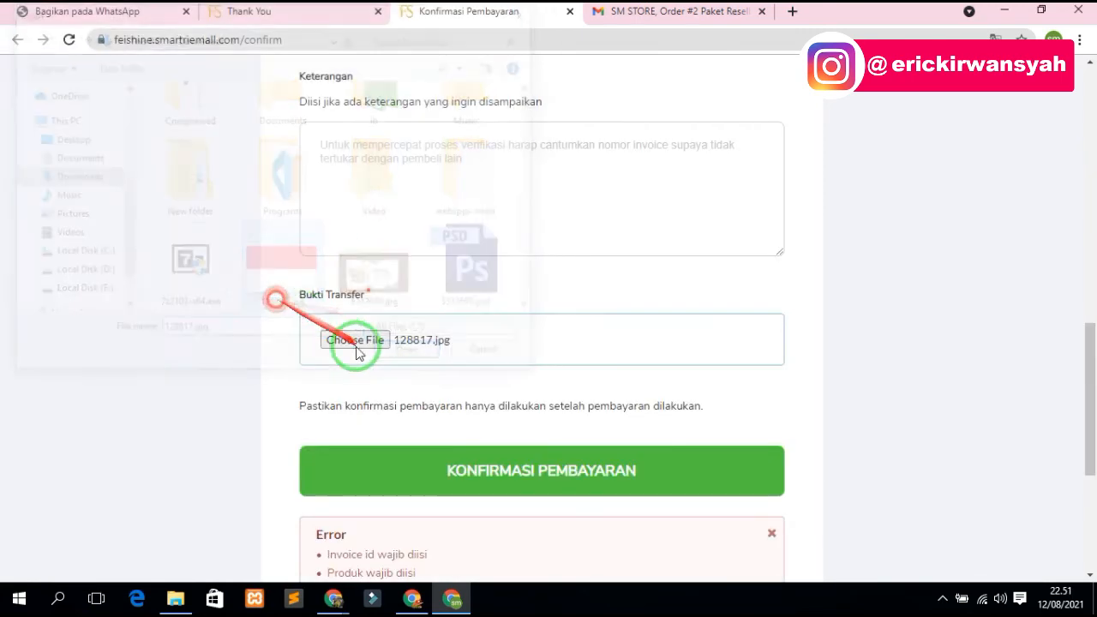
{"action": "left_click", "coordinate": [457, 465]}
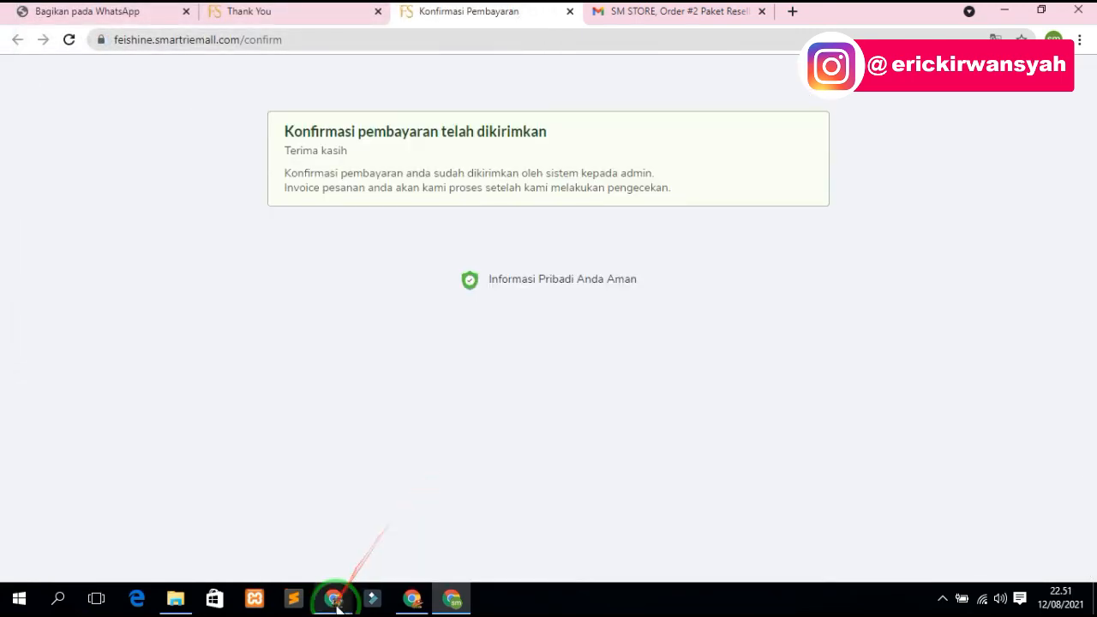
{"action": "left_click", "coordinate": [333, 597]}
- Return to the Data Penjualan page and reload it to see invoice 2's updated status
{"action": "left_click", "coordinate": [431, 521]}
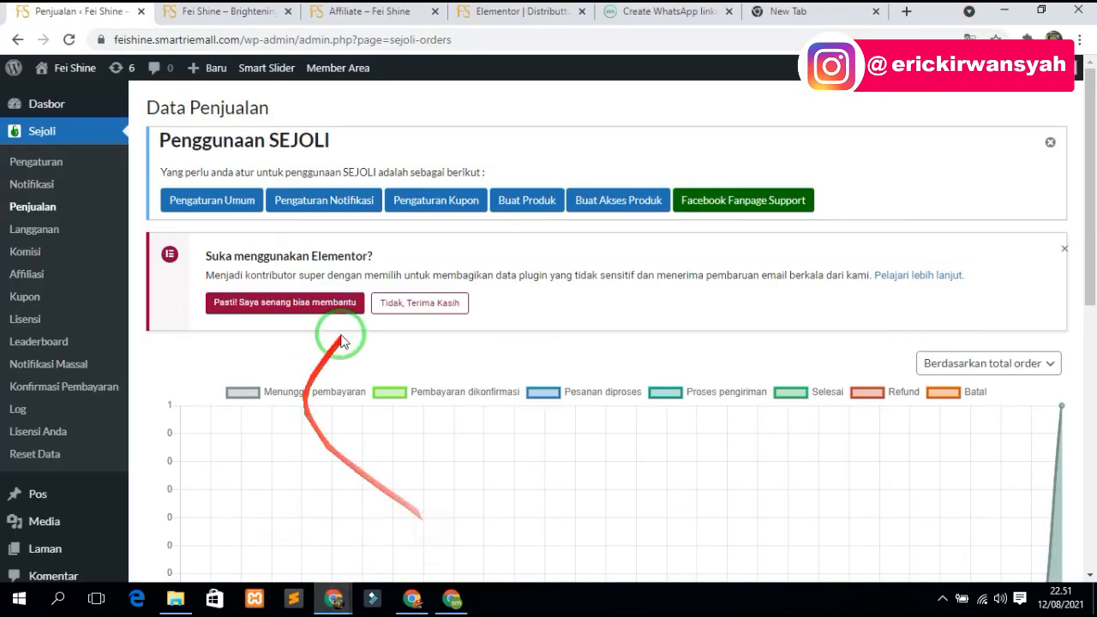
{"action": "scroll", "coordinate": [819, 448], "scroll_direction": "down", "scroll_amount": 10}
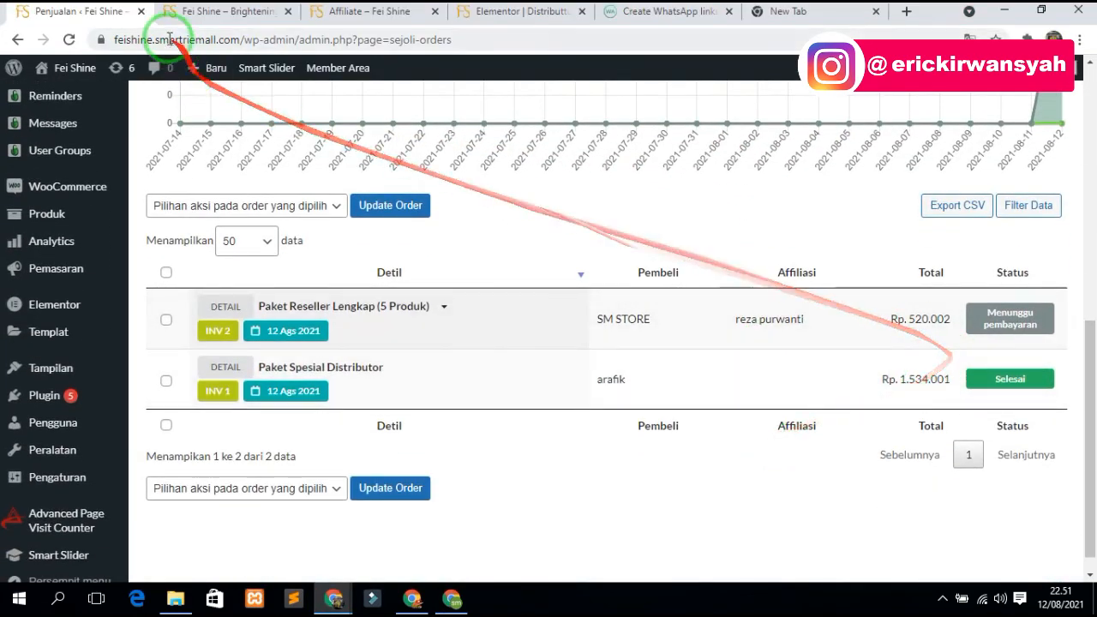
{"action": "left_click", "coordinate": [68, 40]}
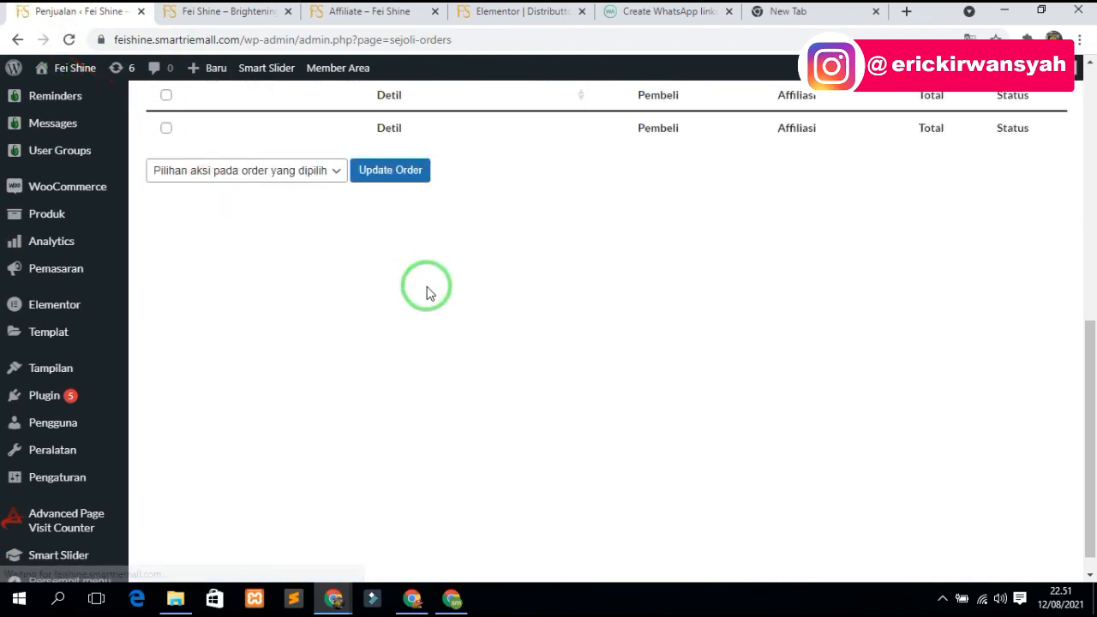
{"action": "scroll", "coordinate": [49, 209], "scroll_direction": "up", "scroll_amount": 4}
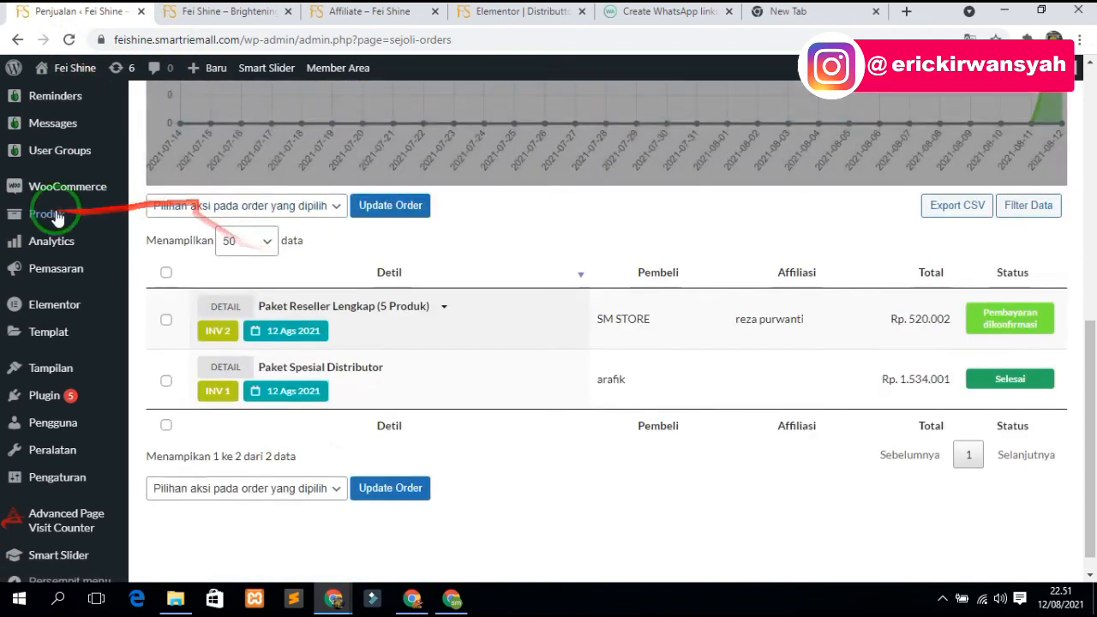
{"action": "scroll", "coordinate": [101, 188], "scroll_direction": "down", "scroll_amount": 2}
{"action": "scroll", "coordinate": [101, 189], "scroll_direction": "down", "scroll_amount": 1}
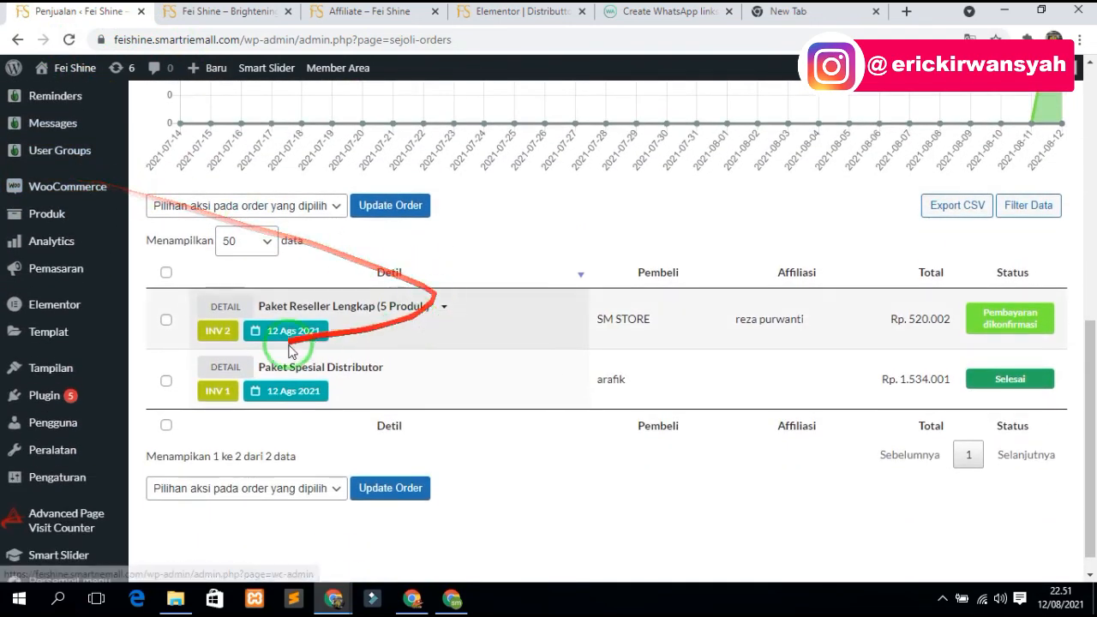
- Set the Paket Reseller Lengkap order to Selesai via bulk action and confirm the update
{"action": "left_click", "coordinate": [167, 319]}
{"action": "left_click", "coordinate": [265, 218]}
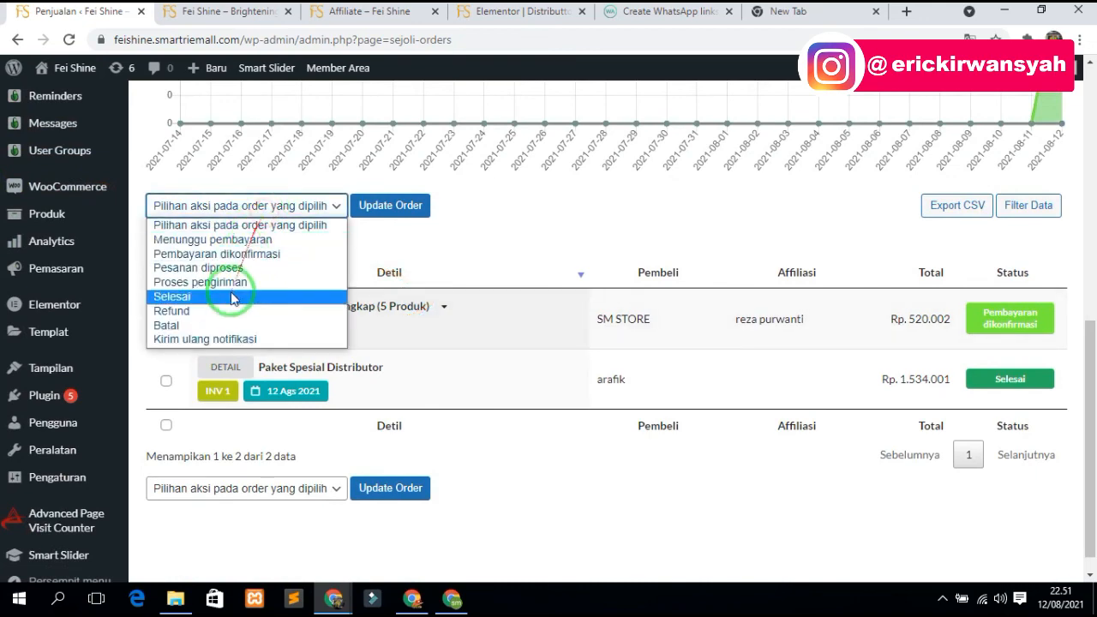
{"action": "left_click", "coordinate": [218, 294]}
{"action": "left_click", "coordinate": [403, 206]}
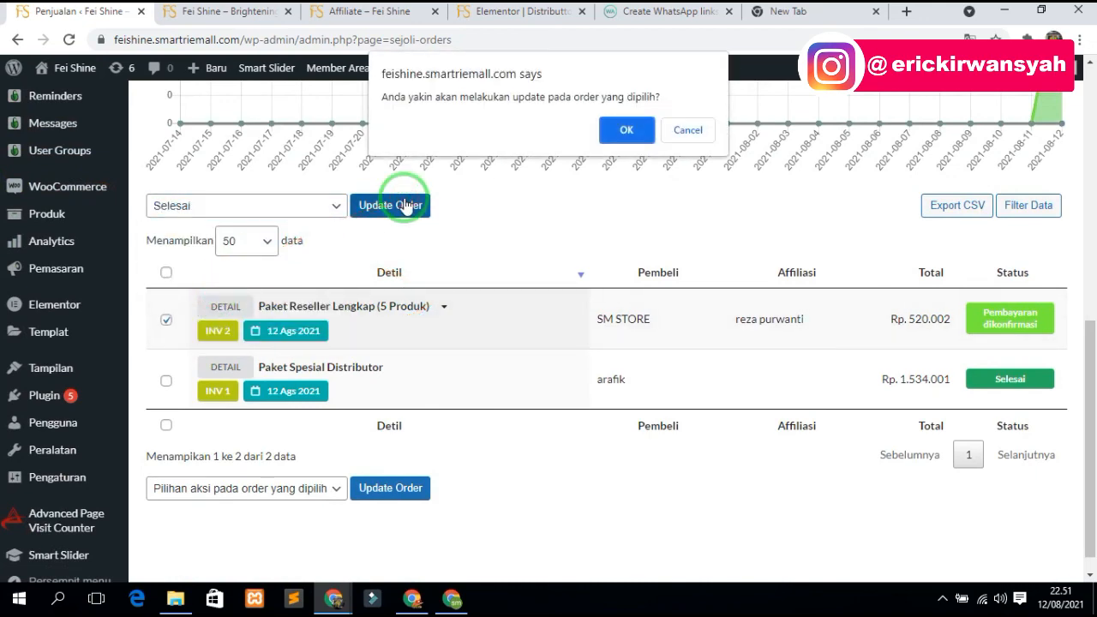
{"action": "left_click", "coordinate": [627, 130]}
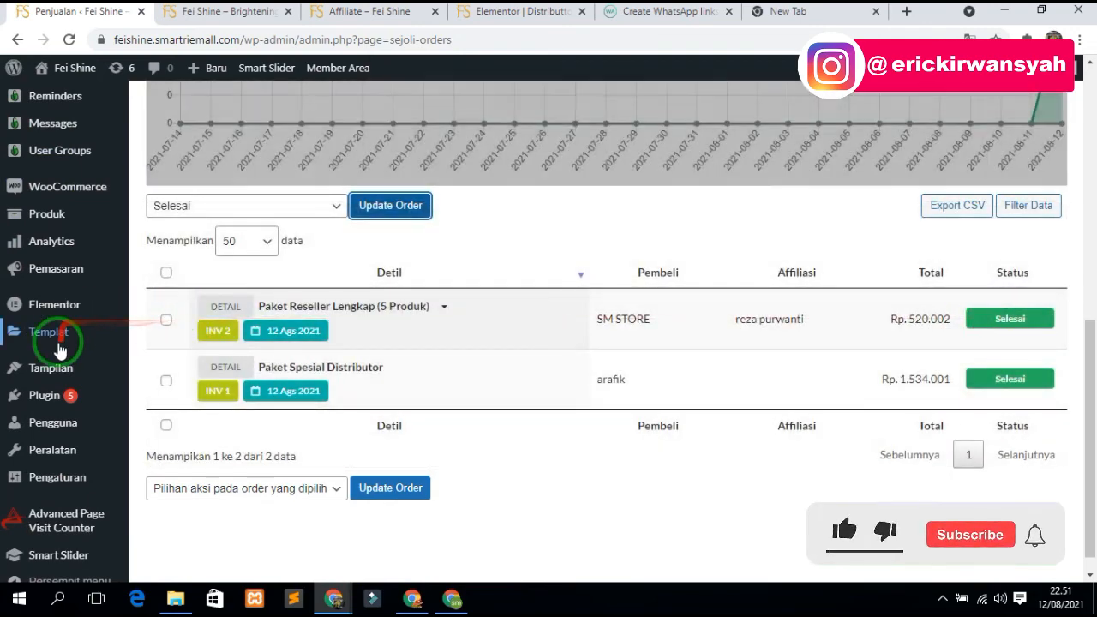
{"action": "scroll", "coordinate": [60, 350], "scroll_direction": "up", "scroll_amount": 2}
- Open Manajemen User and check the new buyer's Grup column shows Reseller (LVL 2)
{"action": "mouse_move", "coordinate": [74, 312]}
{"action": "left_click", "coordinate": [157, 358]}
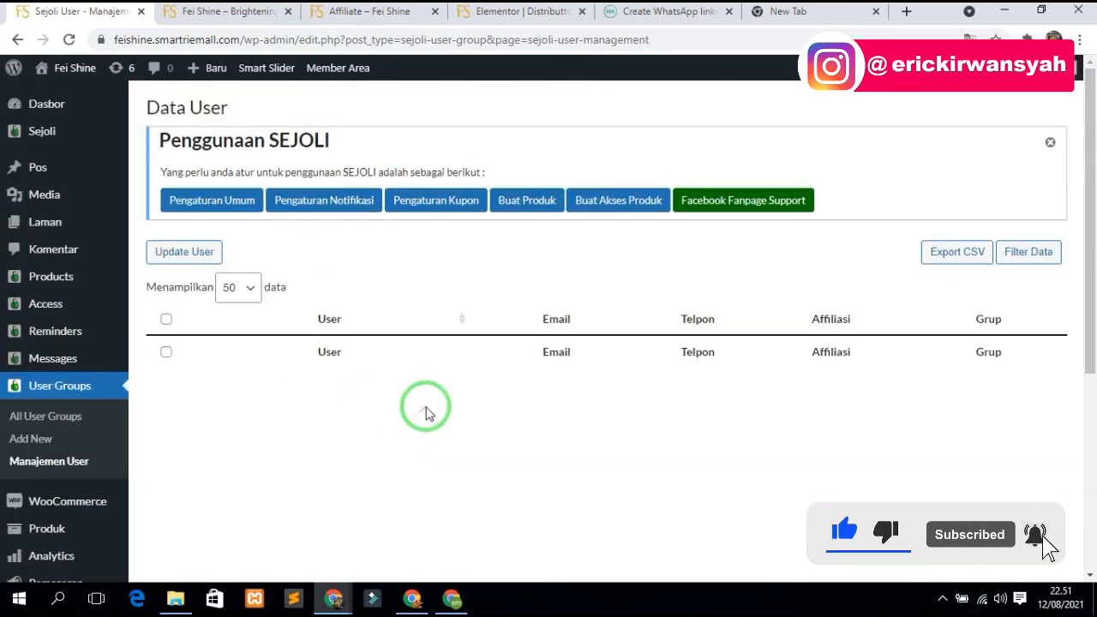
{"action": "scroll", "coordinate": [502, 379], "scroll_direction": "down", "scroll_amount": 4}
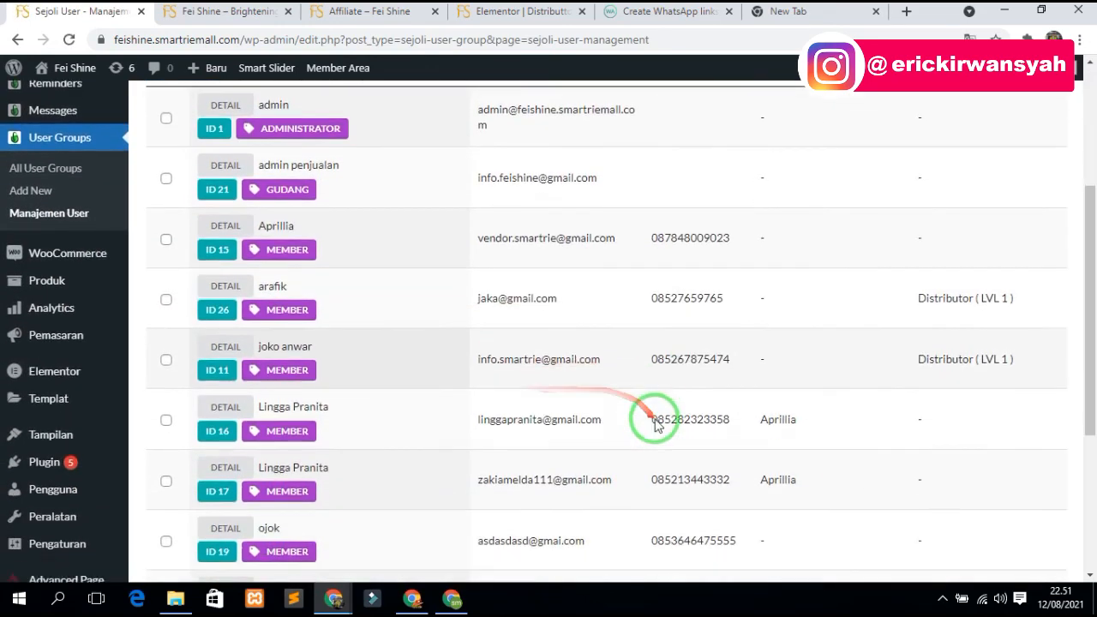
{"action": "scroll", "coordinate": [732, 430], "scroll_direction": "down", "scroll_amount": 2}
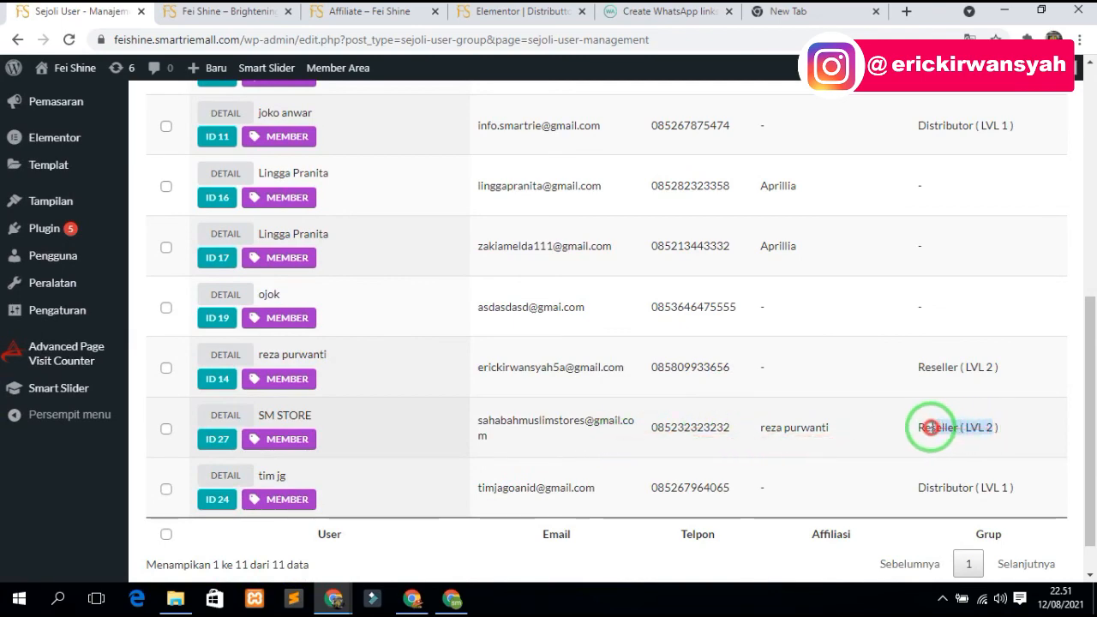
{"action": "scroll", "coordinate": [814, 429], "scroll_direction": "up", "scroll_amount": 5}
{"action": "scroll", "coordinate": [813, 431], "scroll_direction": "down", "scroll_amount": 4}
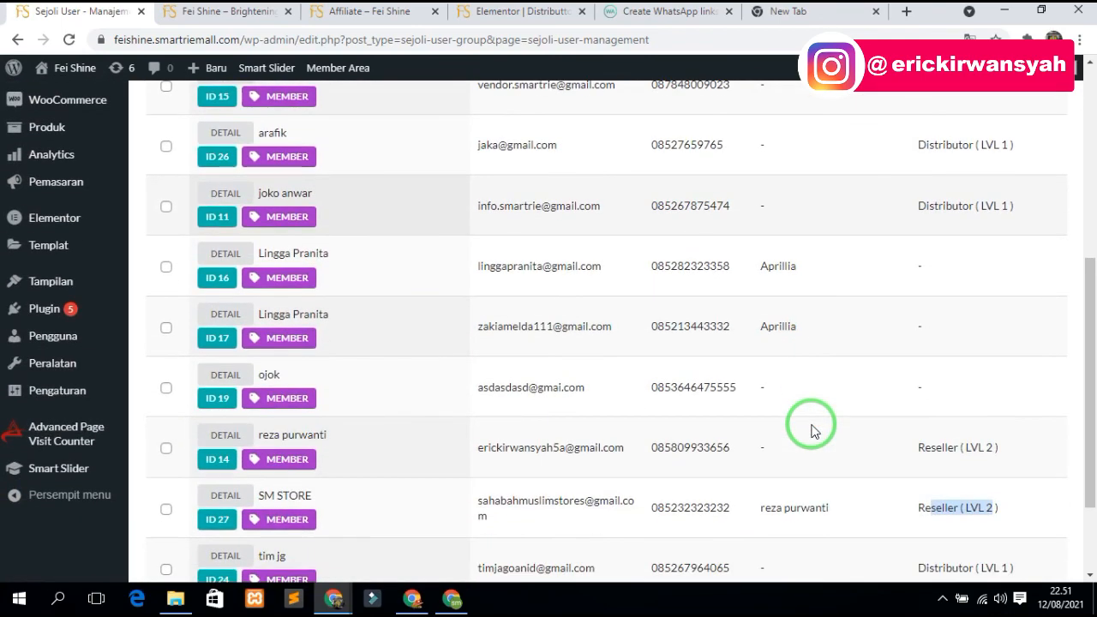
{"action": "scroll", "coordinate": [813, 431], "scroll_direction": "up", "scroll_amount": 3}
{"action": "scroll", "coordinate": [813, 431], "scroll_direction": "down", "scroll_amount": 5}
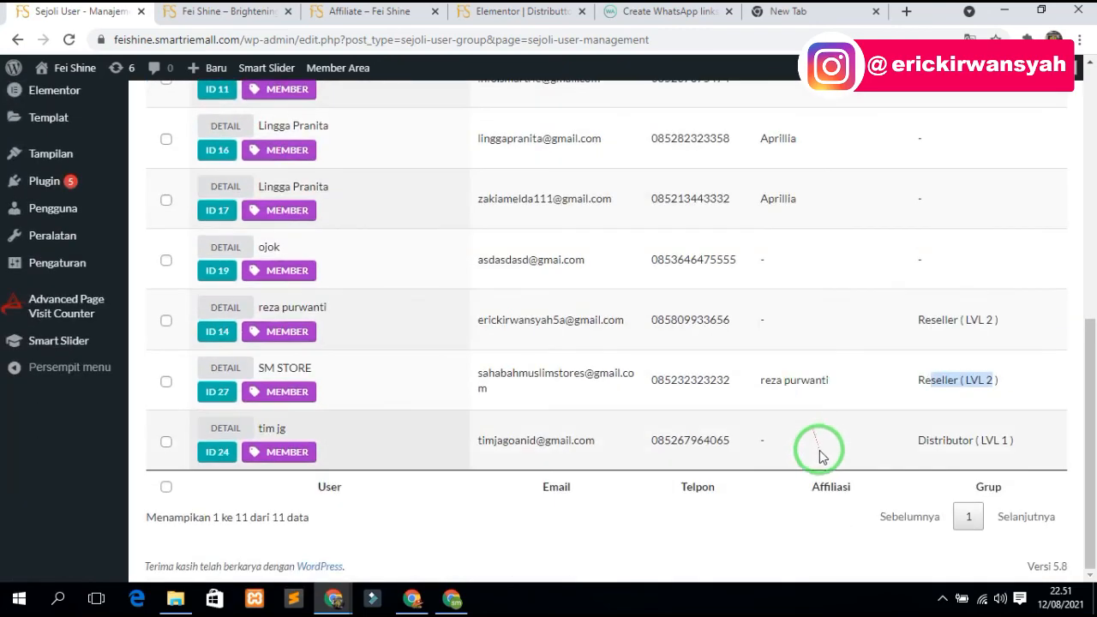
{"action": "left_click_drag", "start_coordinate": [829, 380], "coordinate": [761, 374]}
{"action": "scroll", "coordinate": [761, 374], "scroll_direction": "up", "scroll_amount": 1}
{"action": "scroll", "coordinate": [761, 377], "scroll_direction": "up", "scroll_amount": 5}
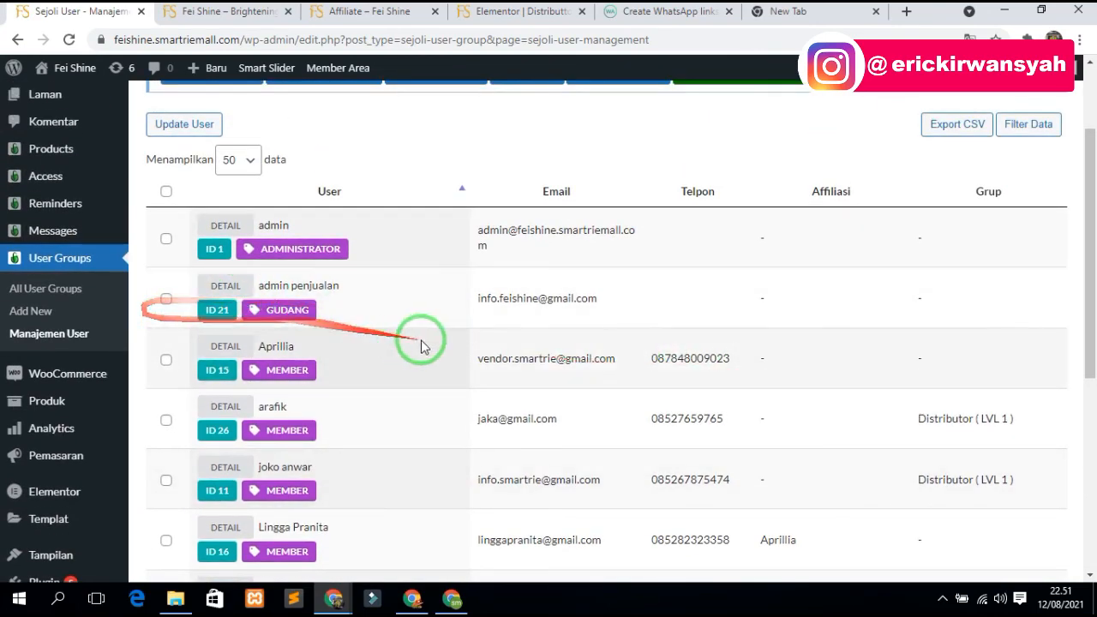
{"action": "scroll", "coordinate": [417, 338], "scroll_direction": "up", "scroll_amount": 2}
{"action": "scroll", "coordinate": [648, 386], "scroll_direction": "down", "scroll_amount": 2}
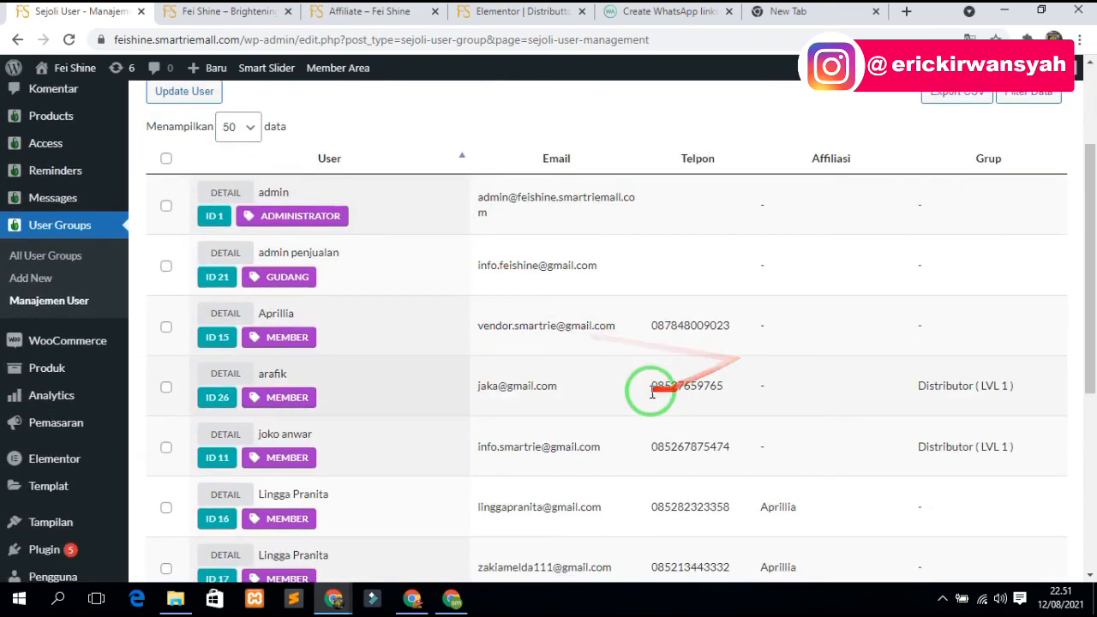
{"action": "scroll", "coordinate": [90, 274], "scroll_direction": "up", "scroll_amount": 2}
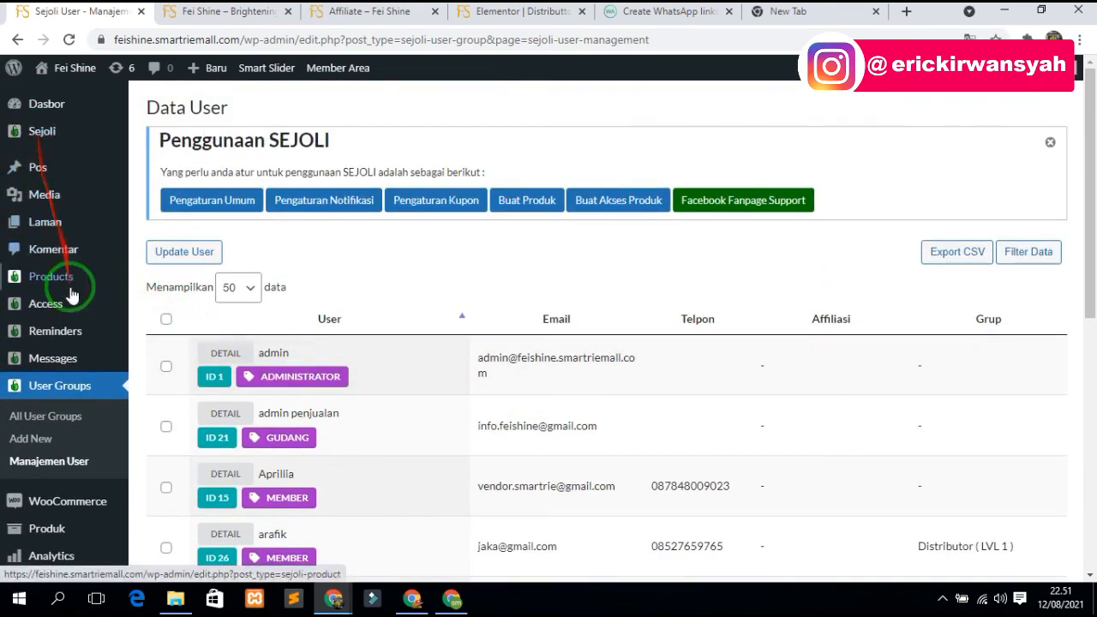
- In the Products list, copy the Paket Spesial Distributor page's Tampil link
{"action": "left_click", "coordinate": [50, 279]}
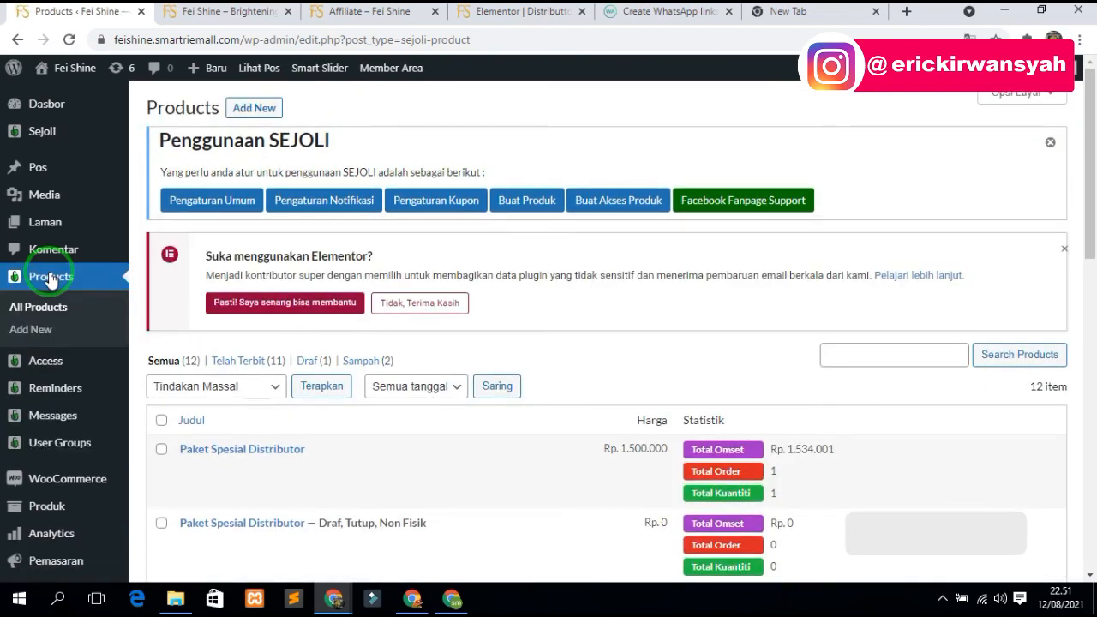
{"action": "right_click", "coordinate": [357, 467]}
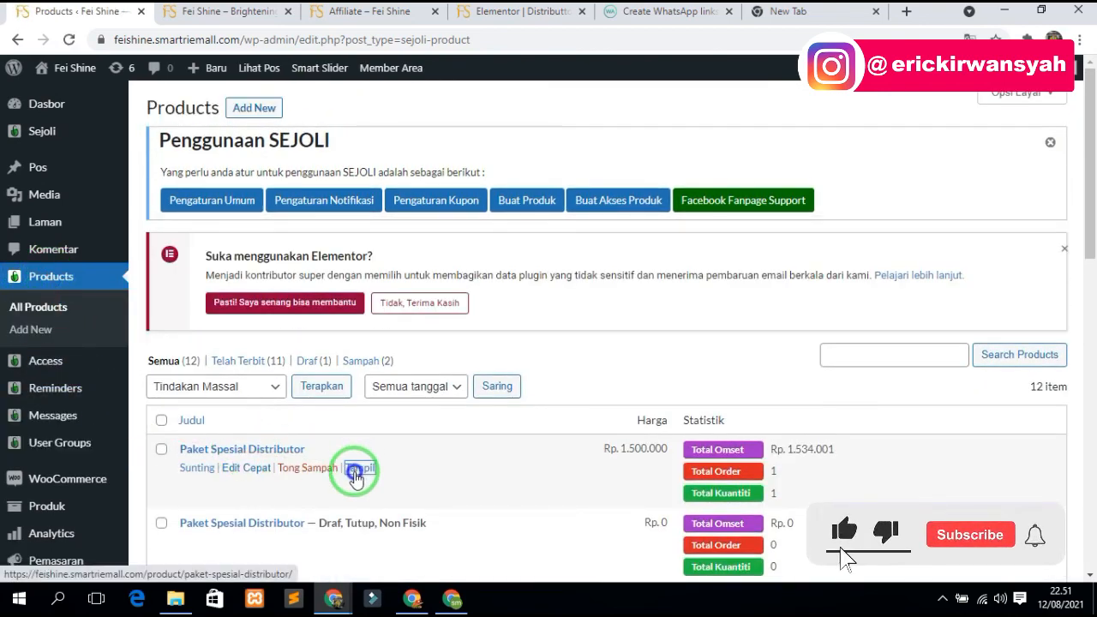
{"action": "left_click", "coordinate": [411, 387]}
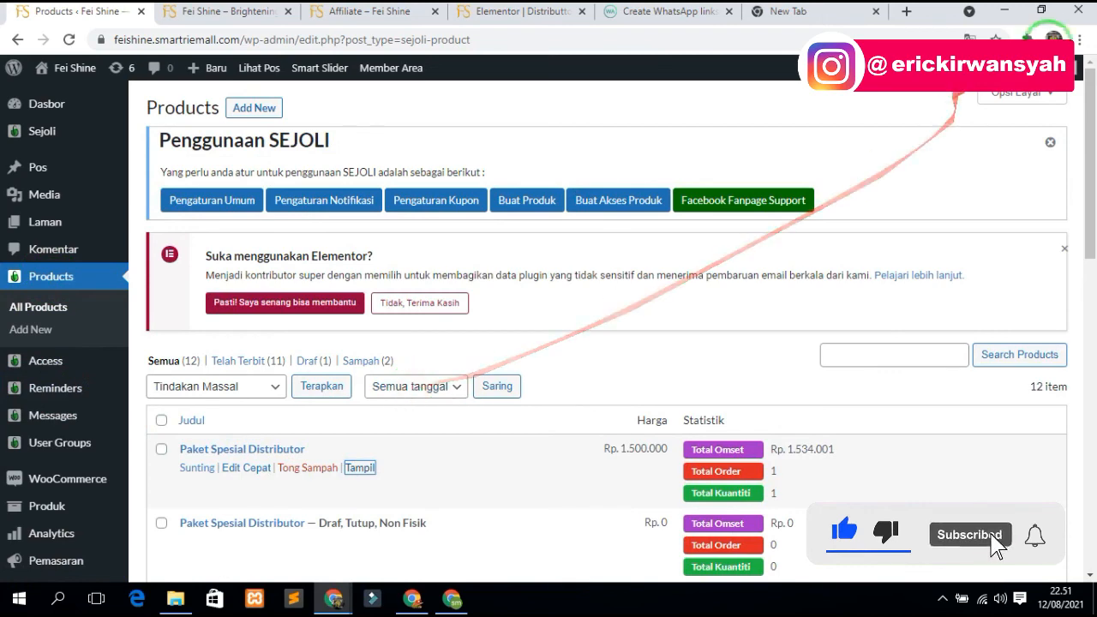
- Load that checkout page in a new Chrome profile window, review it, then minimize it
{"action": "left_click", "coordinate": [1054, 41]}
{"action": "left_click", "coordinate": [910, 367]}
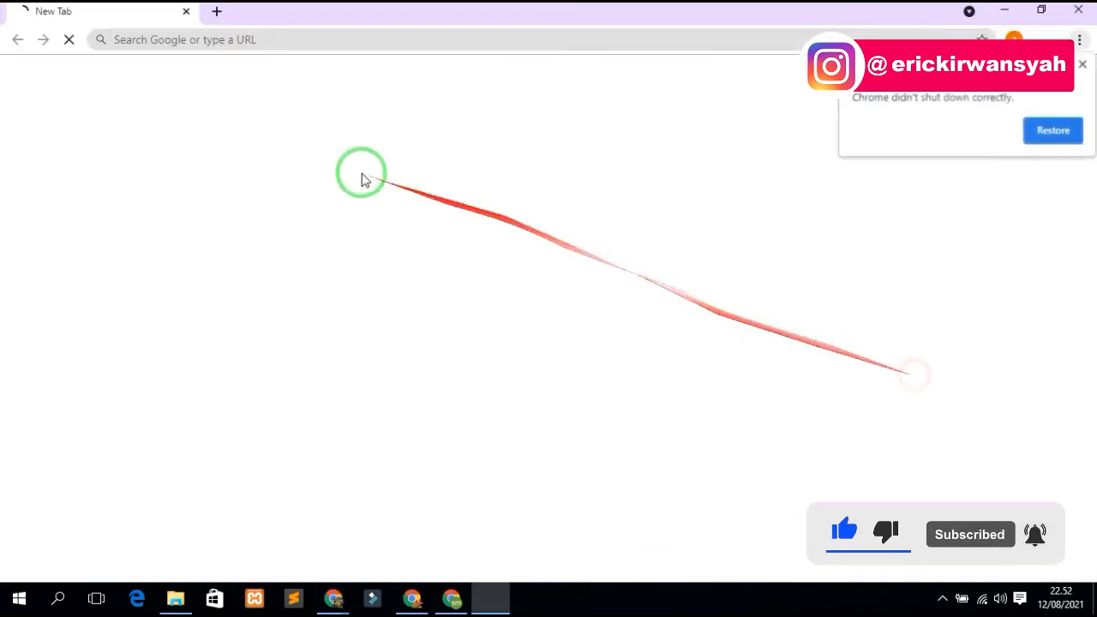
{"action": "left_click", "coordinate": [271, 53]}
{"action": "type", "text": "https://feishine.smartriemall.com/product/paket-spesial-distributor/"}
{"action": "key", "text": "Return"}
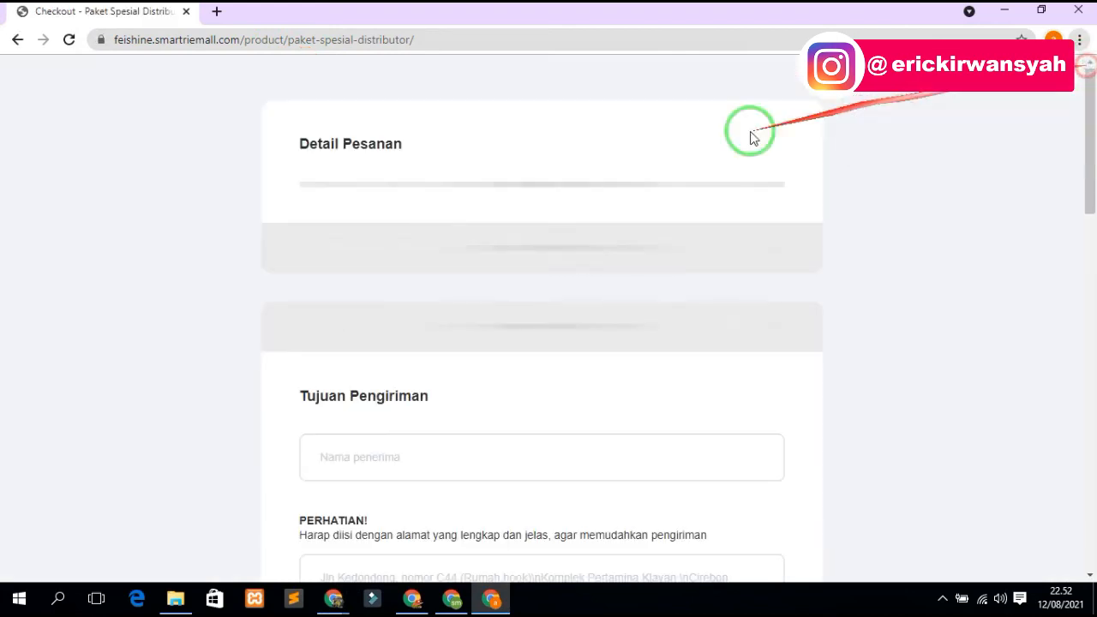
{"action": "scroll", "coordinate": [580, 249], "scroll_direction": "down", "scroll_amount": 15}
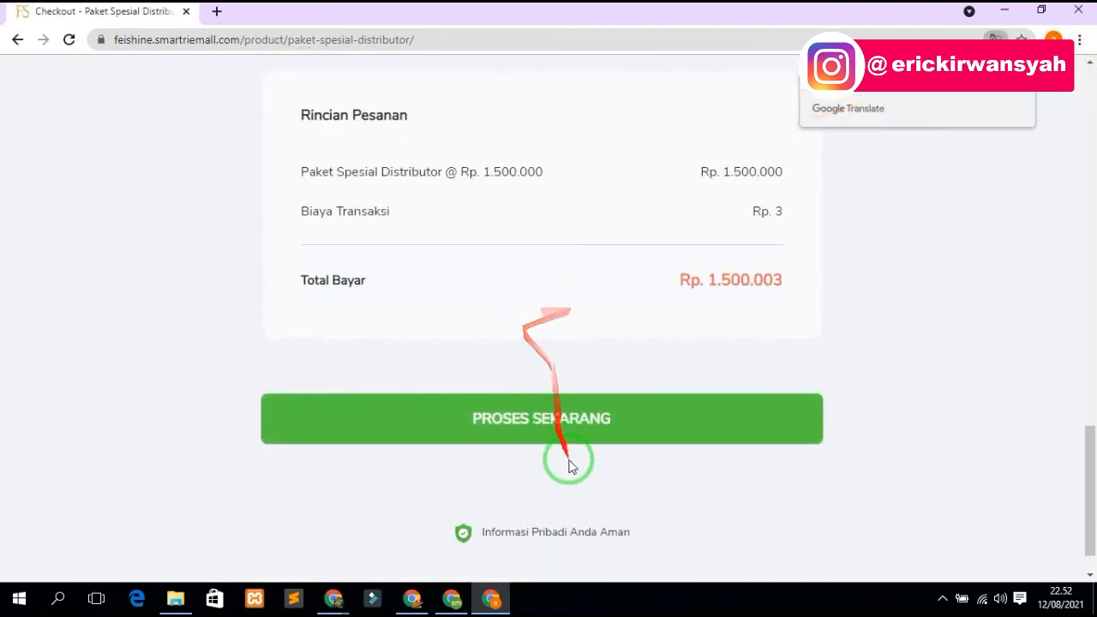
{"action": "scroll", "coordinate": [578, 473], "scroll_direction": "up", "scroll_amount": 5}
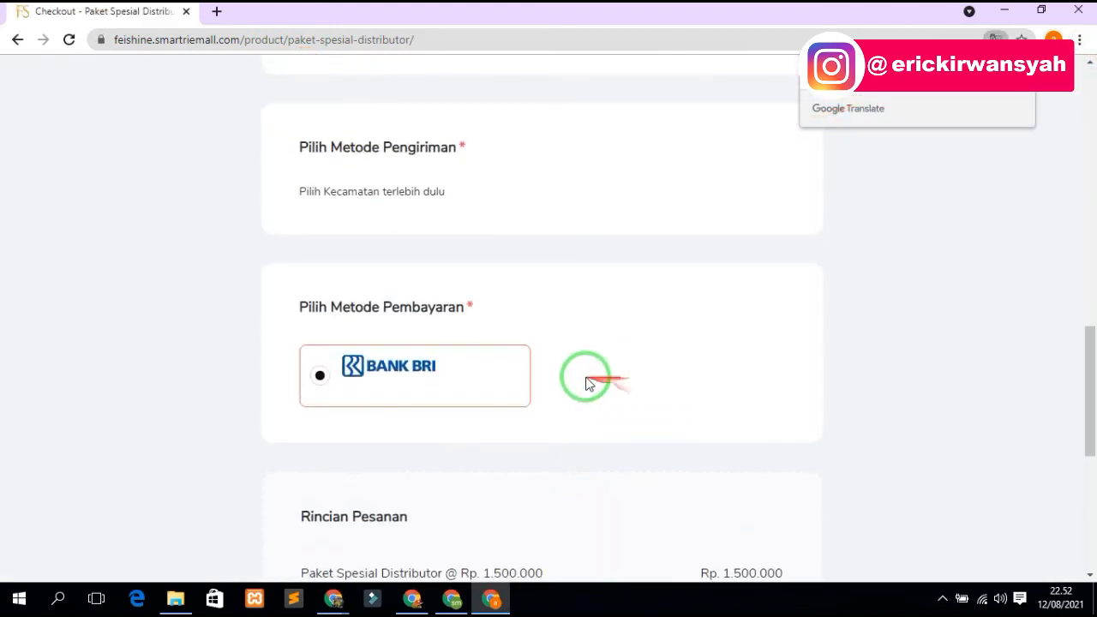
{"action": "scroll", "coordinate": [591, 380], "scroll_direction": "down", "scroll_amount": 6}
{"action": "left_click", "coordinate": [1004, 8]}
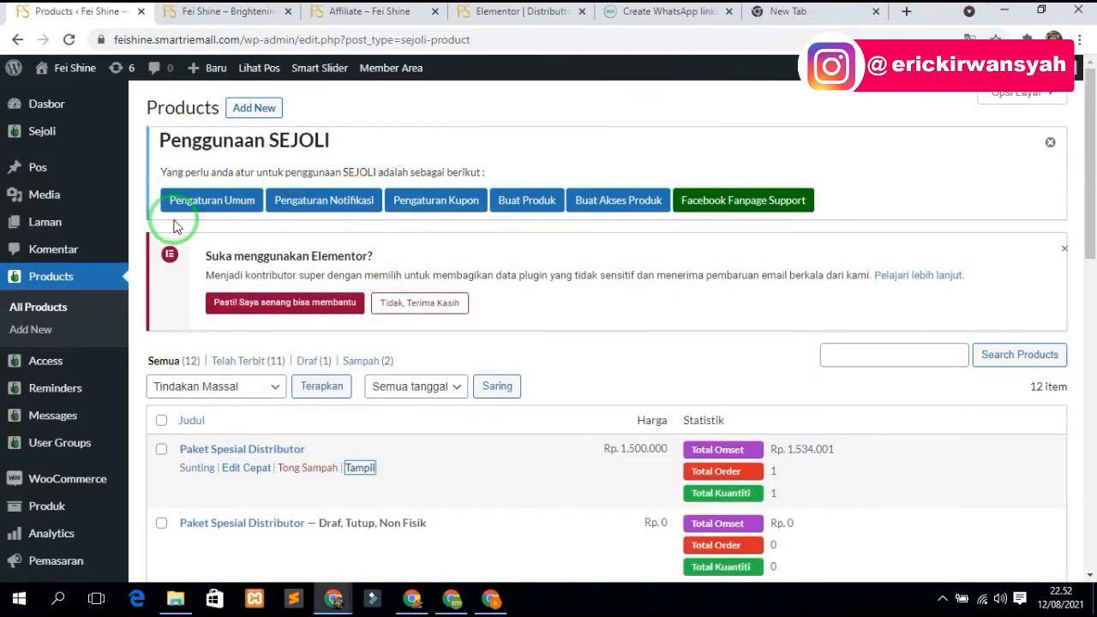